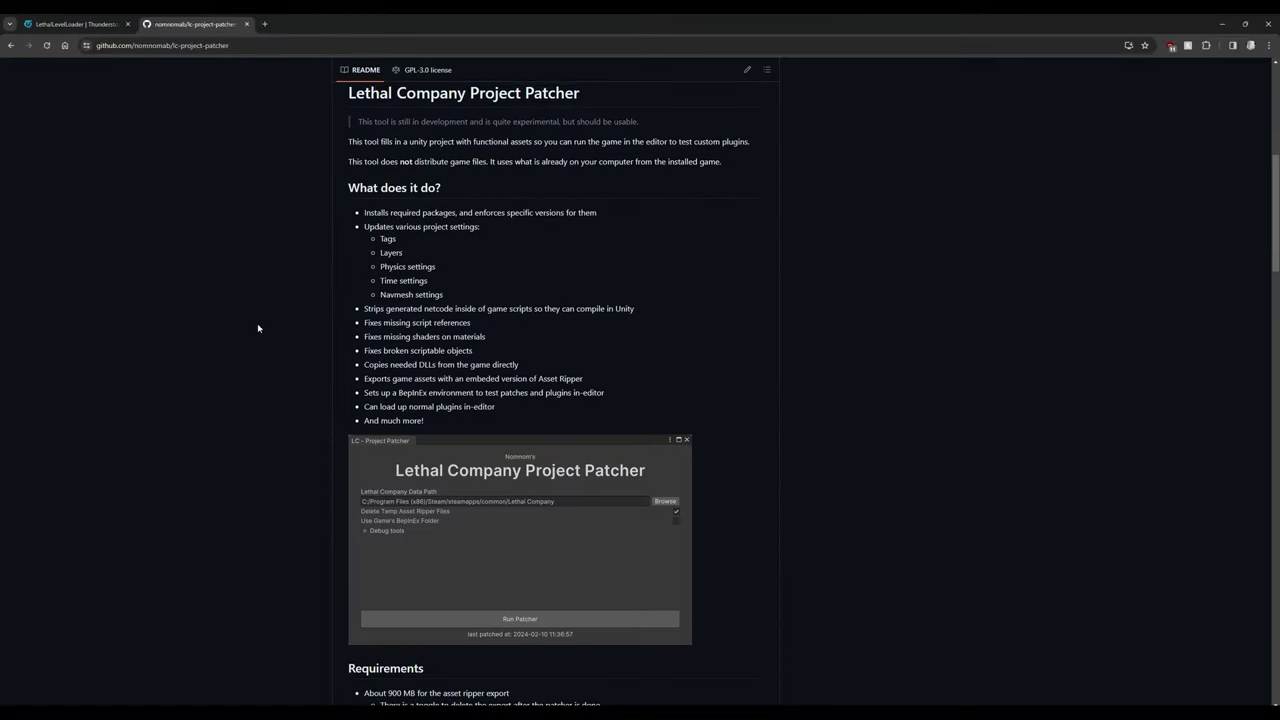
Step: Open the Git for Windows download page from the README's requirements, look it over, and close it
scroll(258, 323, "down", 5)
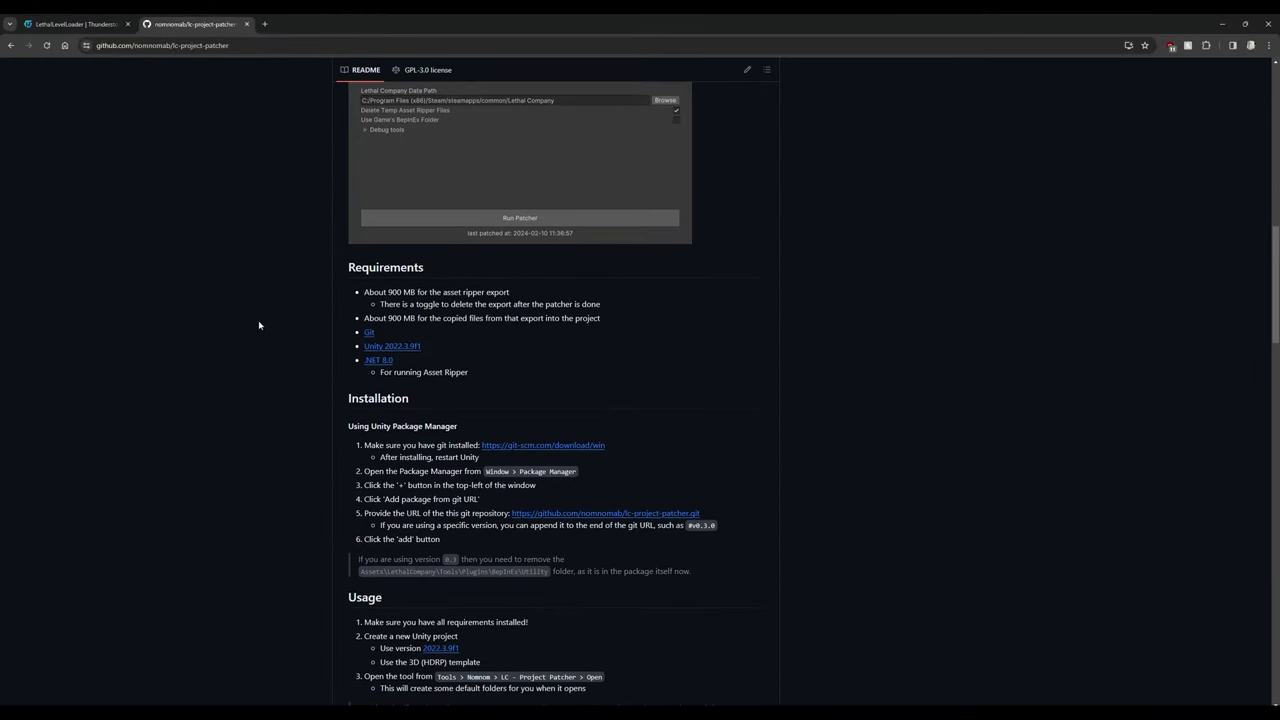
scroll(258, 325, "down", 1)
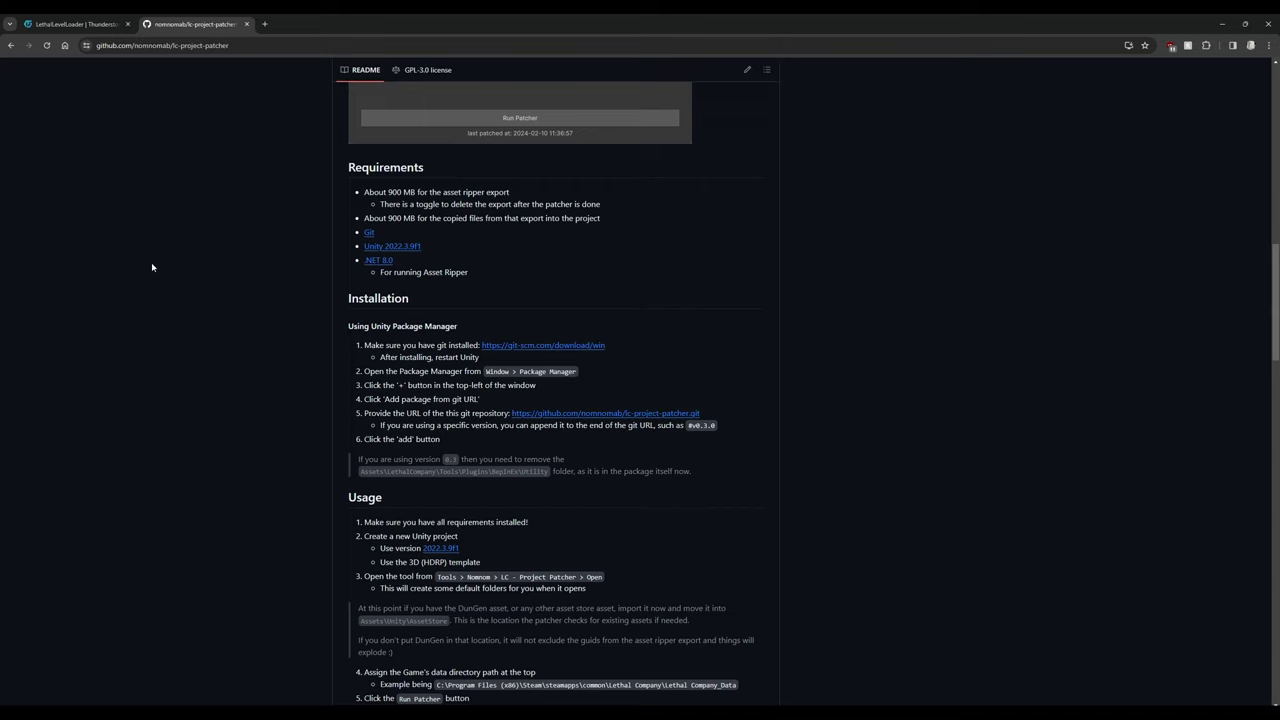
left_click(369, 232)
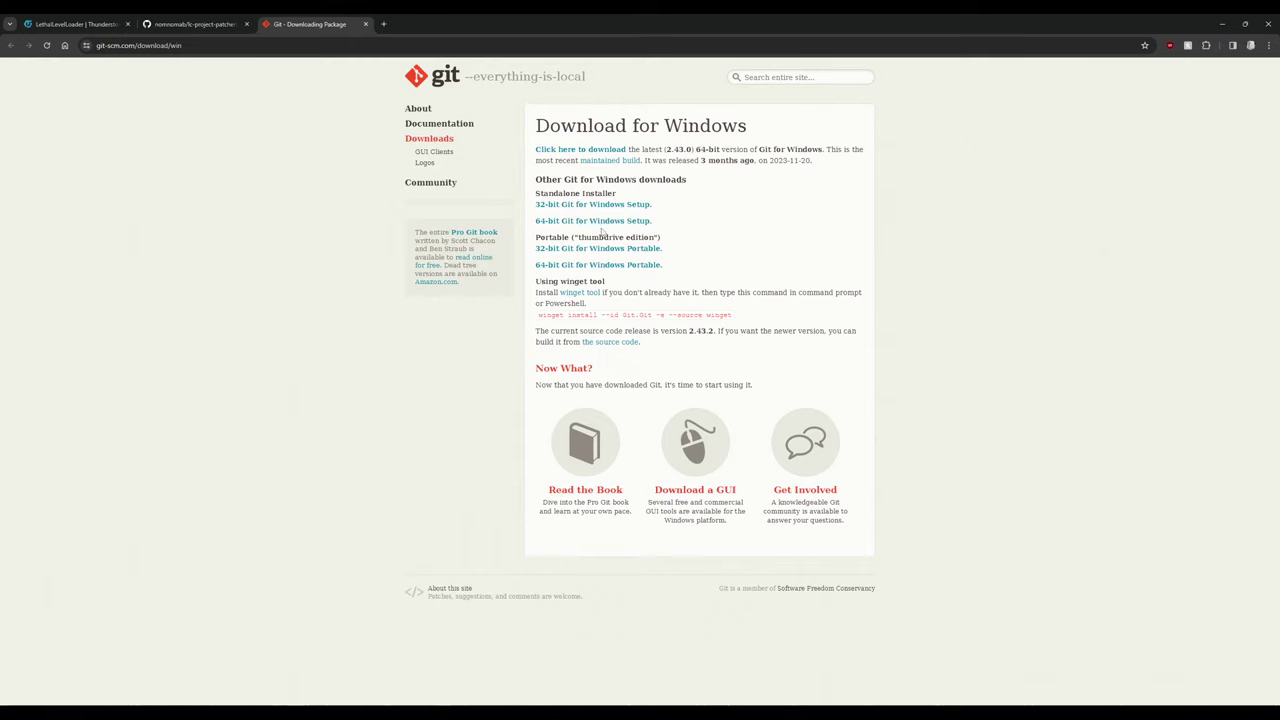
middle_click(432, 139)
left_click(388, 20)
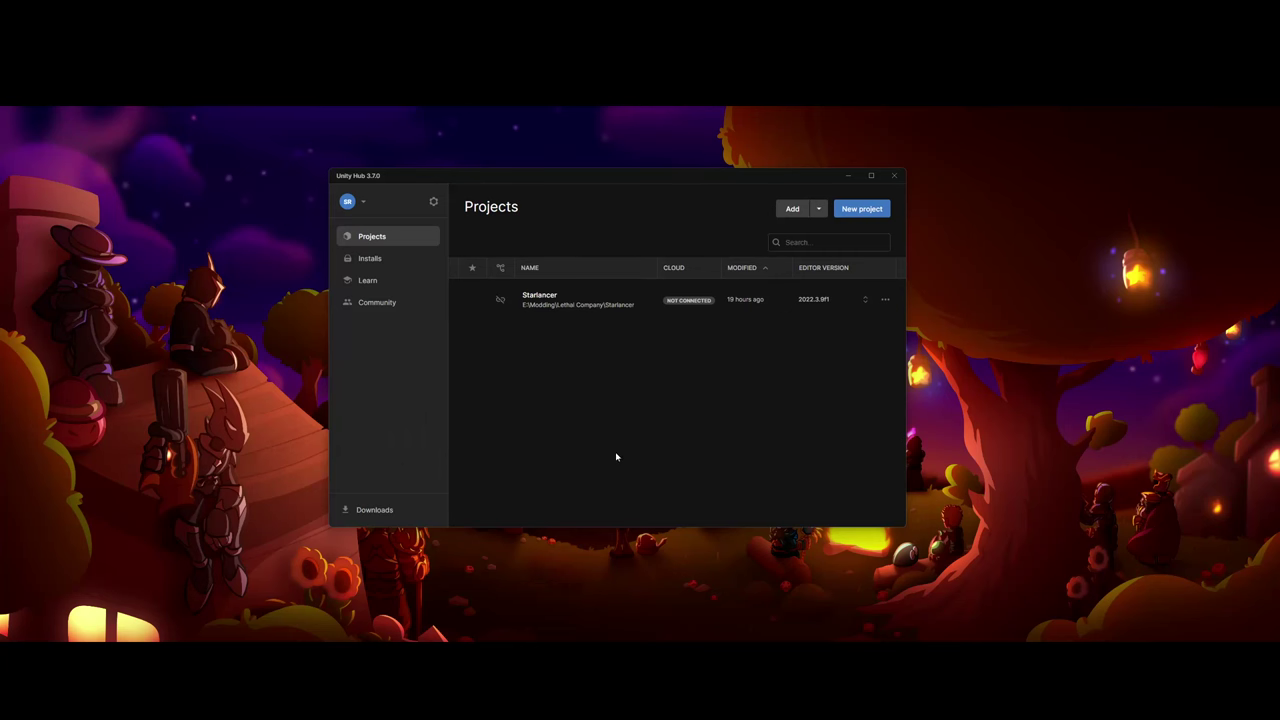
Step: Create a Unity project named Tutorial Project from the 3D (HDRP) core template
left_click(870, 212)
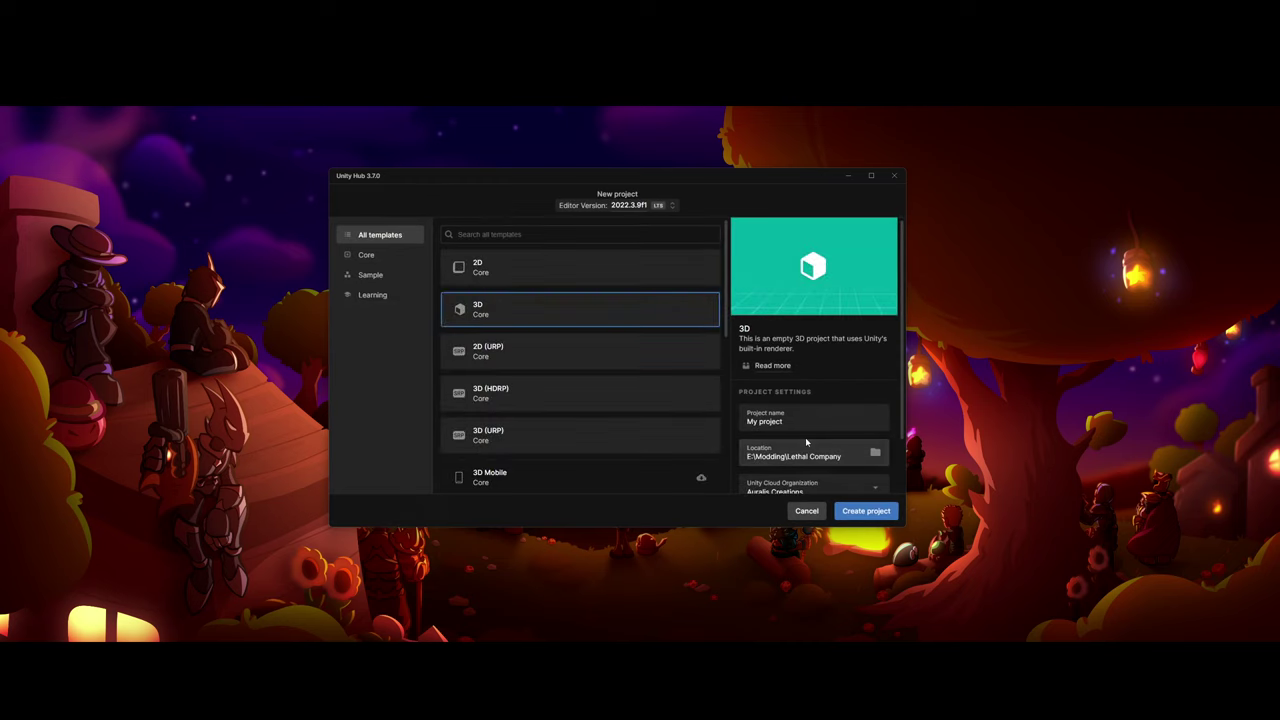
left_click(537, 398)
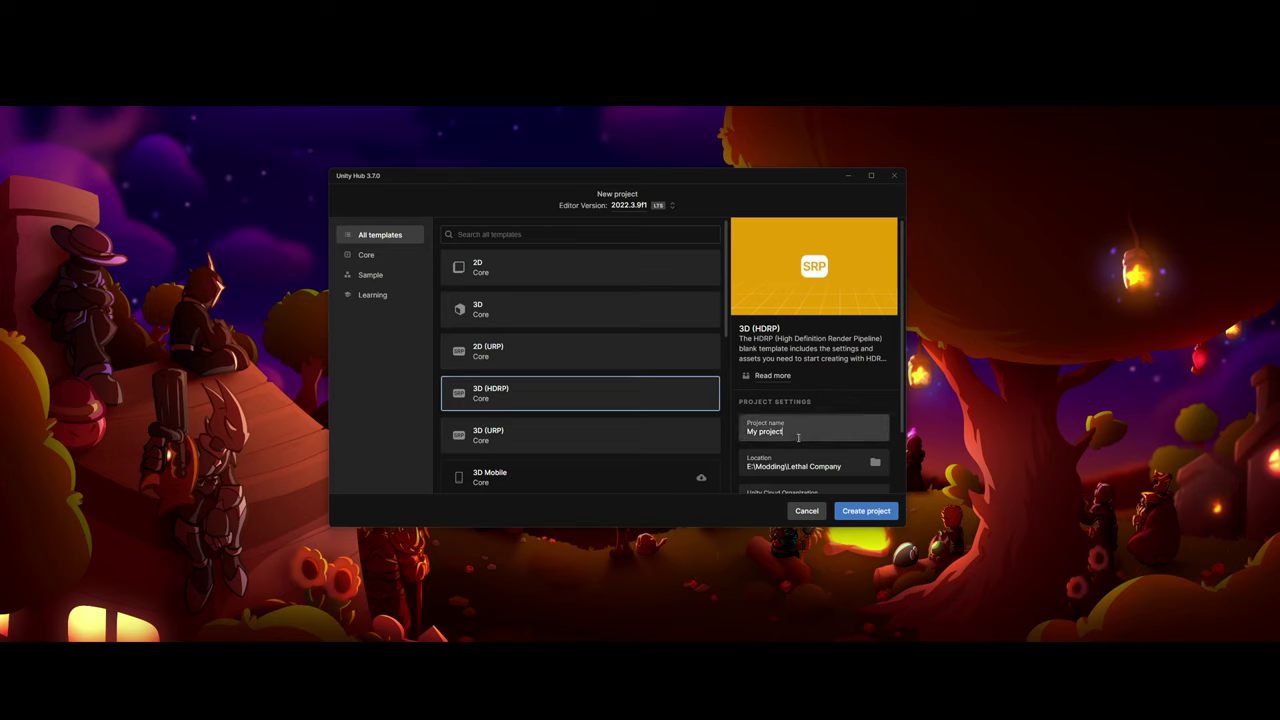
left_click(811, 436)
type("Tutorial Project")
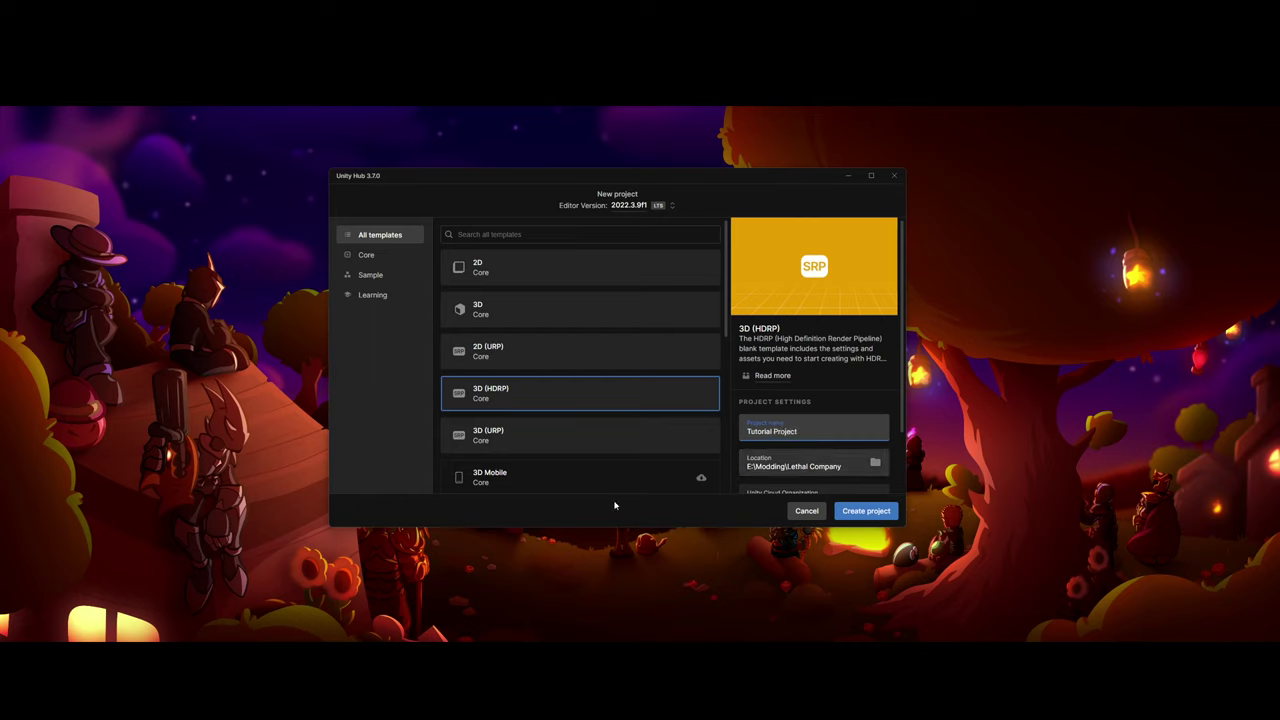
left_click(869, 513)
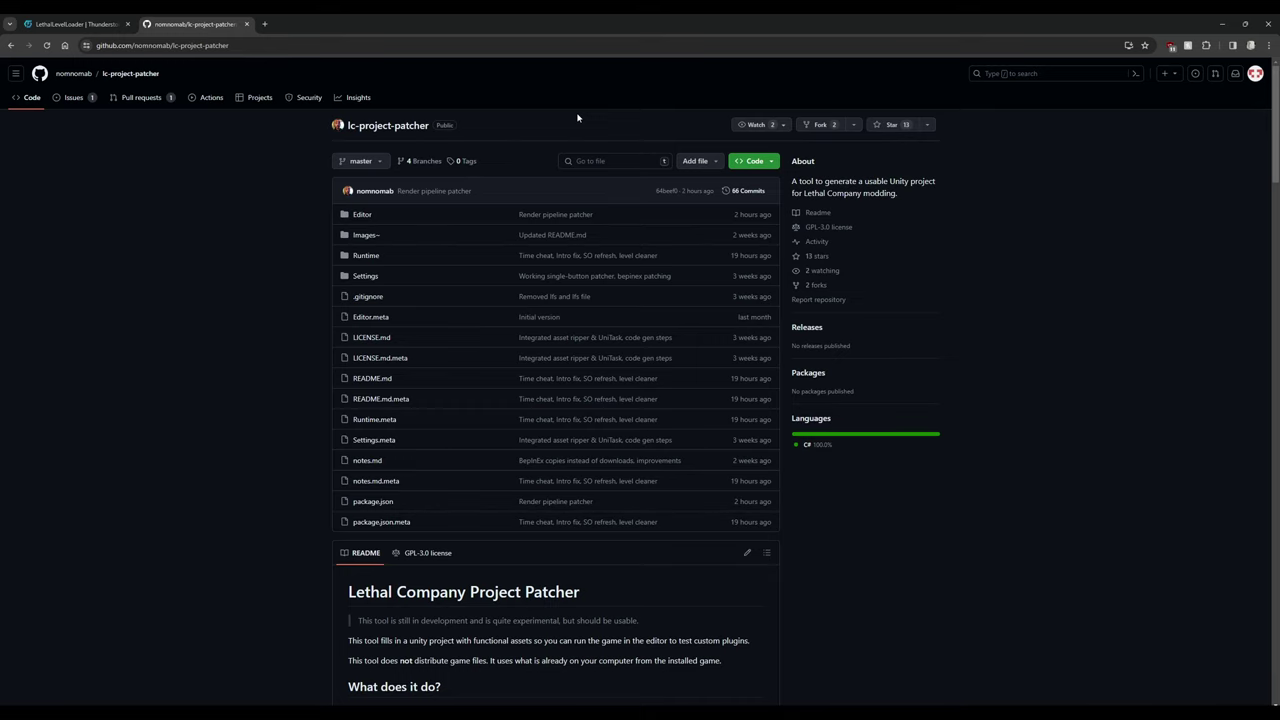
Step: Open the .NET 8.0 download page linked in the lc-project-patcher README's requirements
scroll(523, 242, "down", 10)
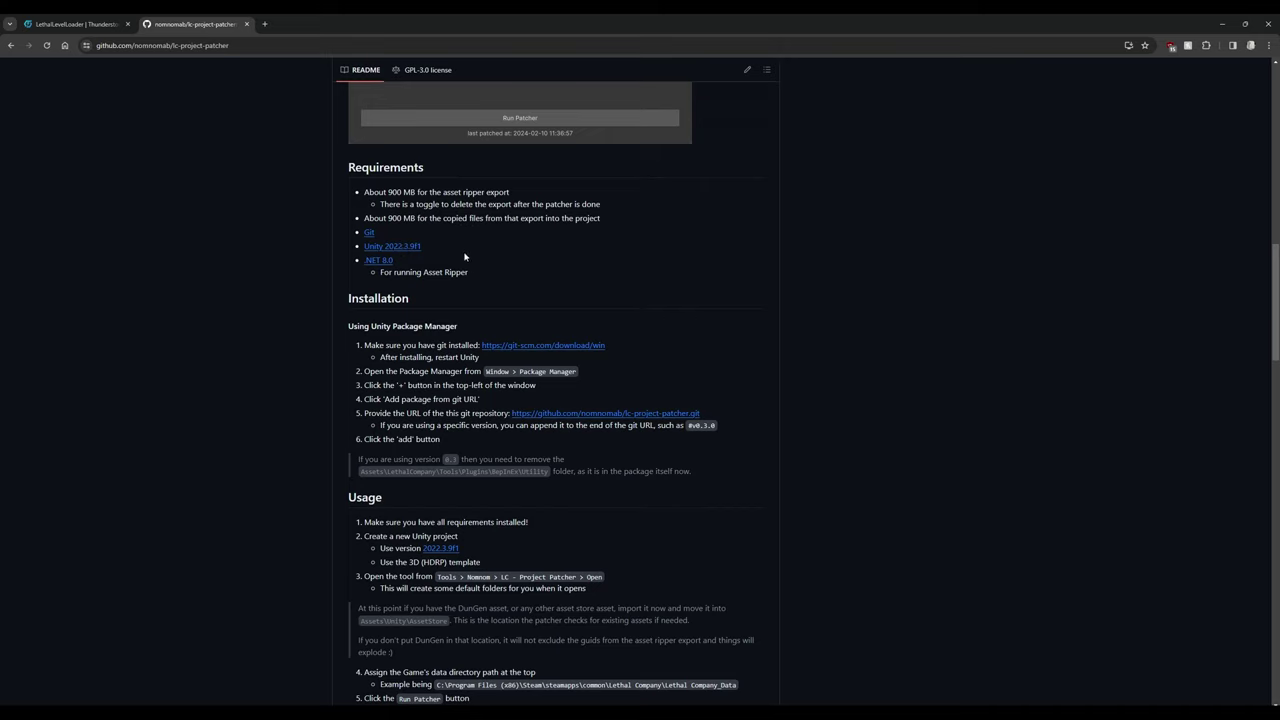
left_click(385, 262)
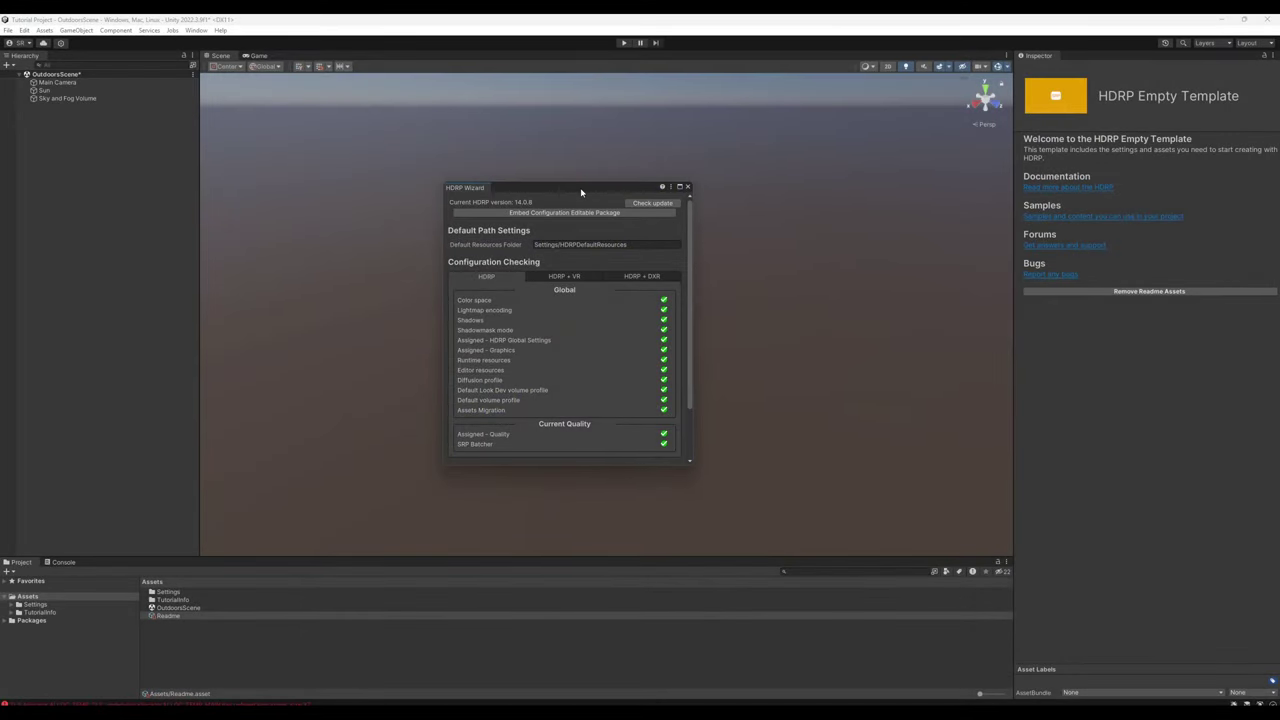
Step: Stop the HDRP Wizard from showing on start, close it, and remove the template's Readme assets
scroll(574, 370, "down", 3)
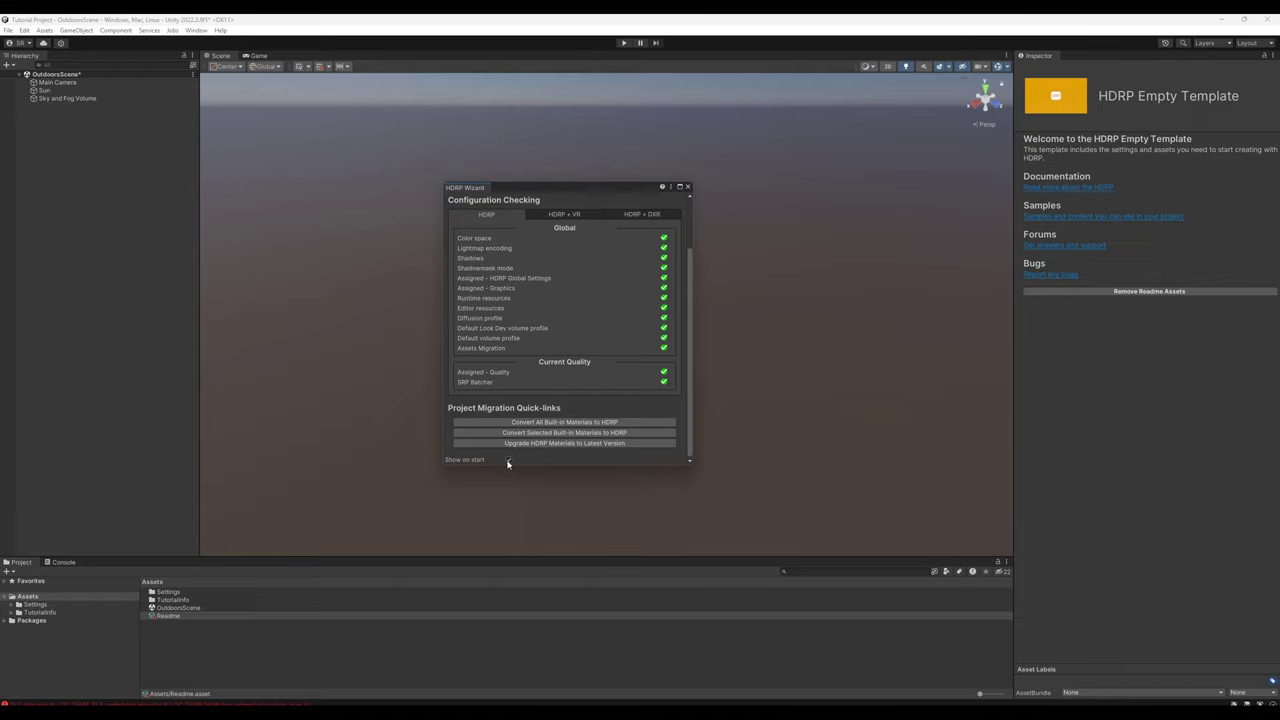
left_click(508, 461)
left_click(688, 187)
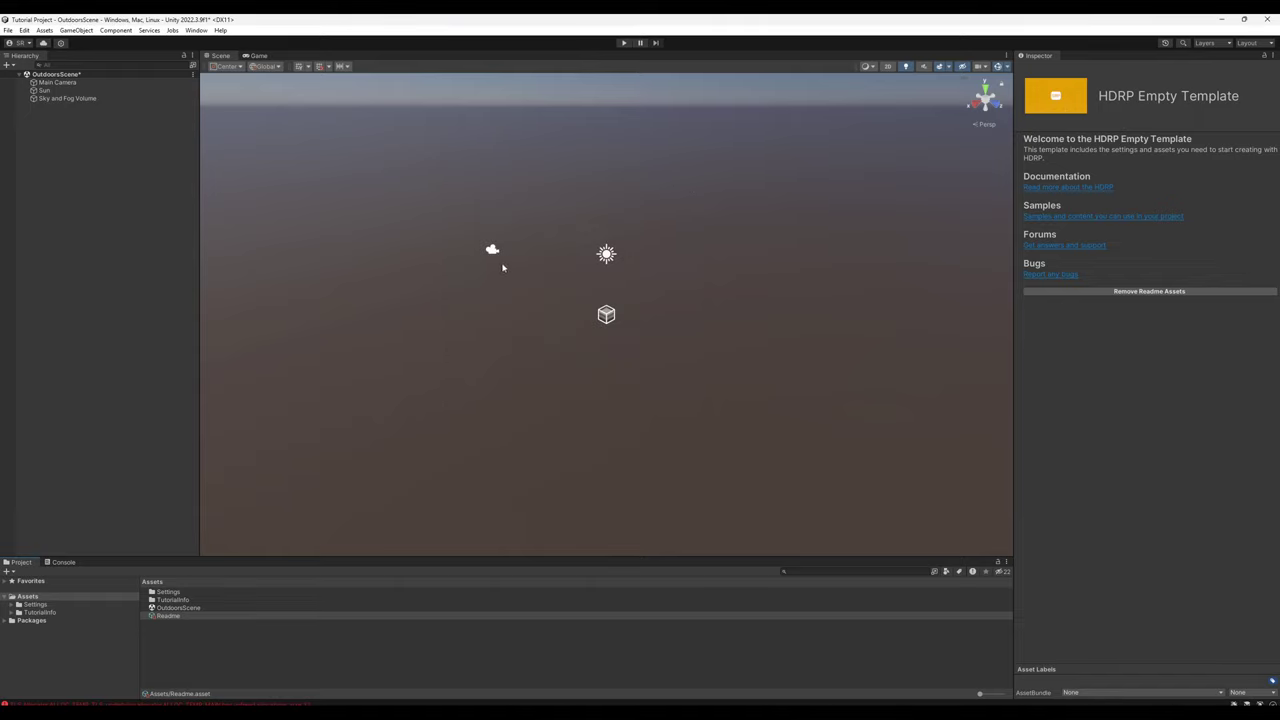
left_click(1075, 294)
left_click(668, 387)
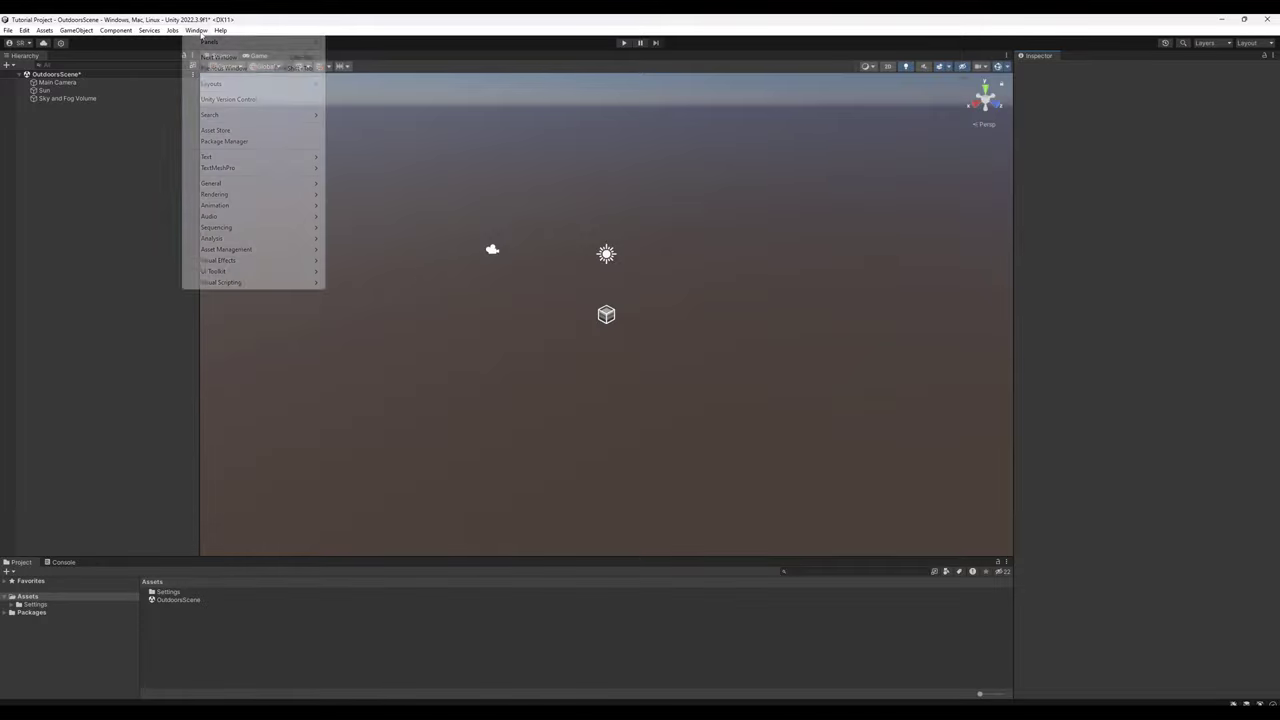
Step: Open the Package Manager and copy the lc-project-patcher git repository link from the README's installation instructions
left_click(224, 141)
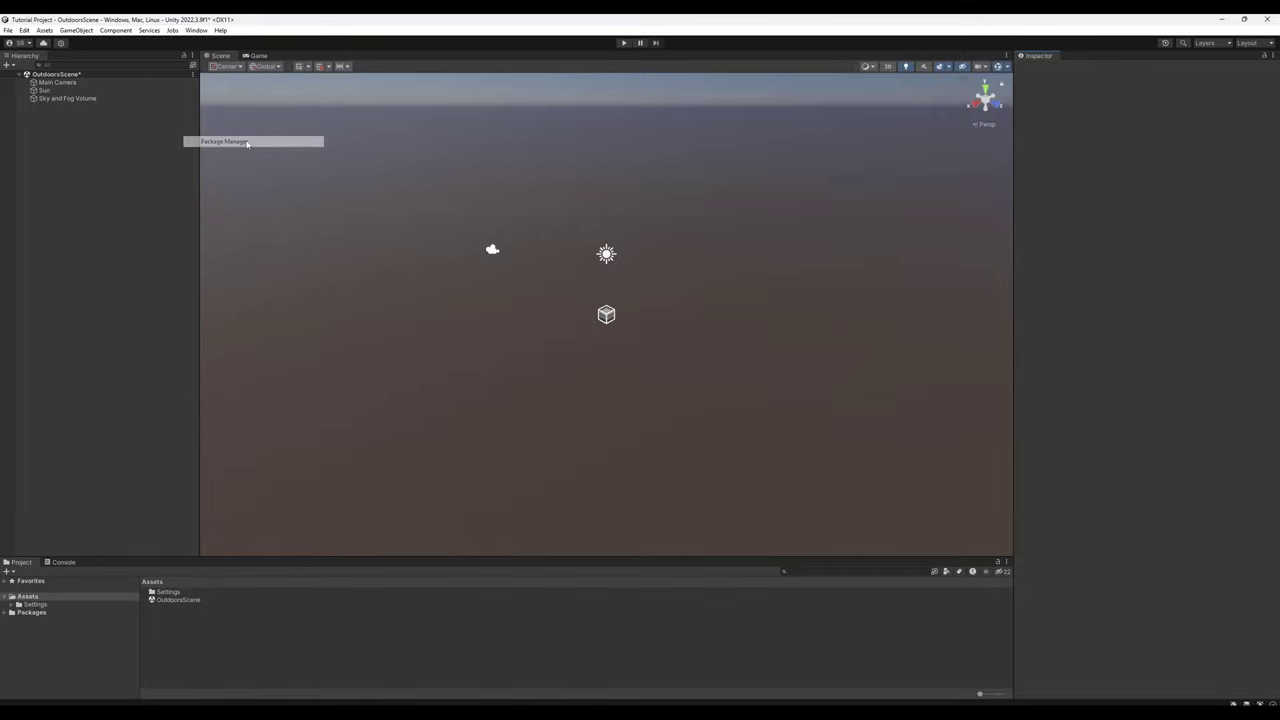
left_click(296, 712)
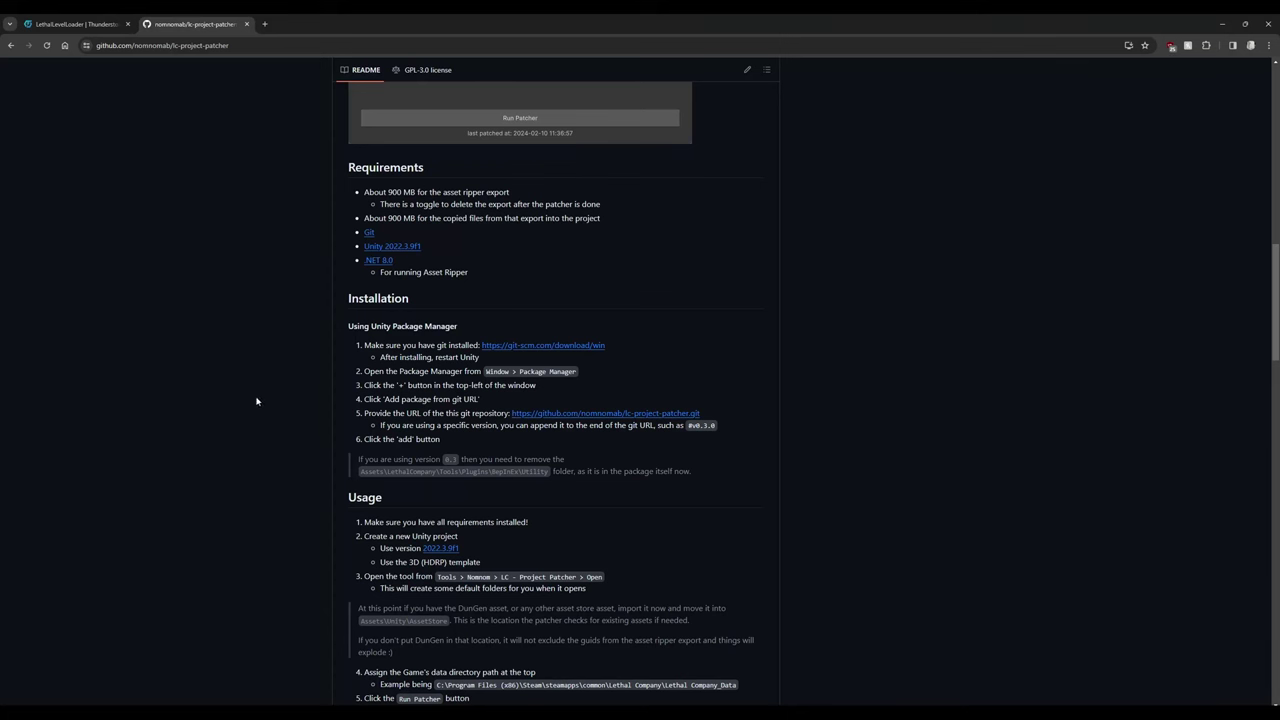
right_click(572, 414)
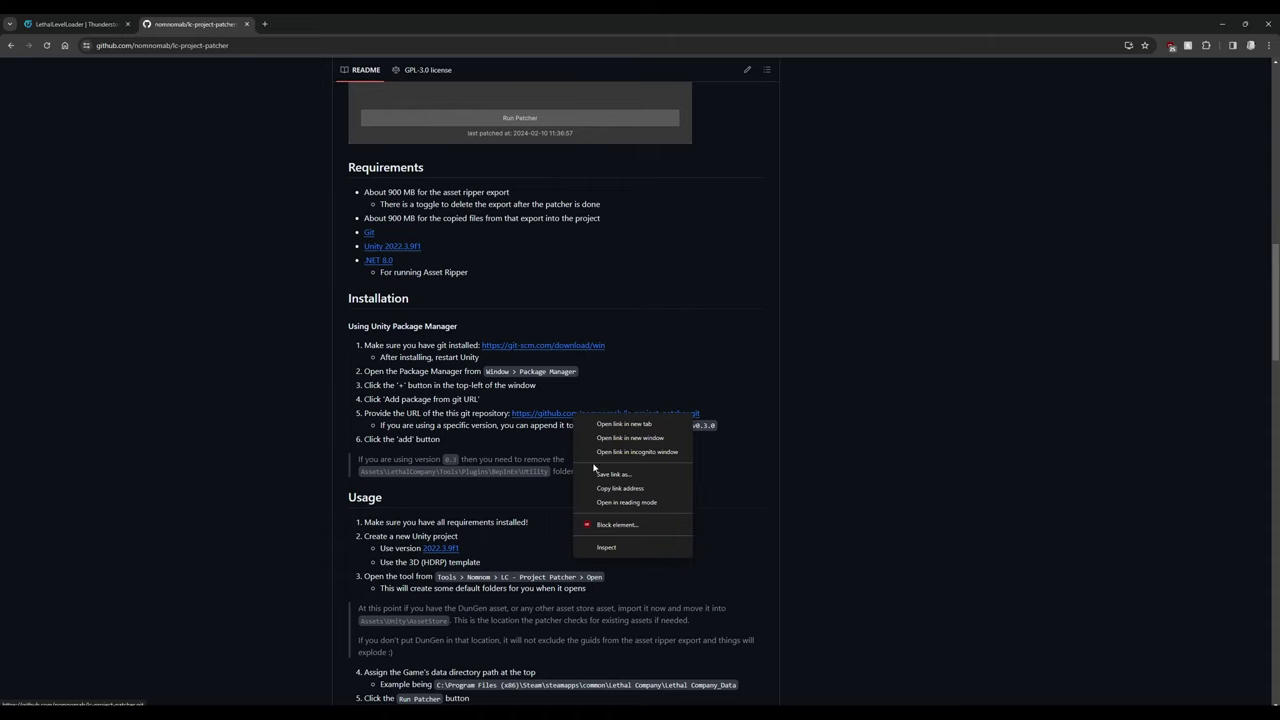
left_click(598, 490)
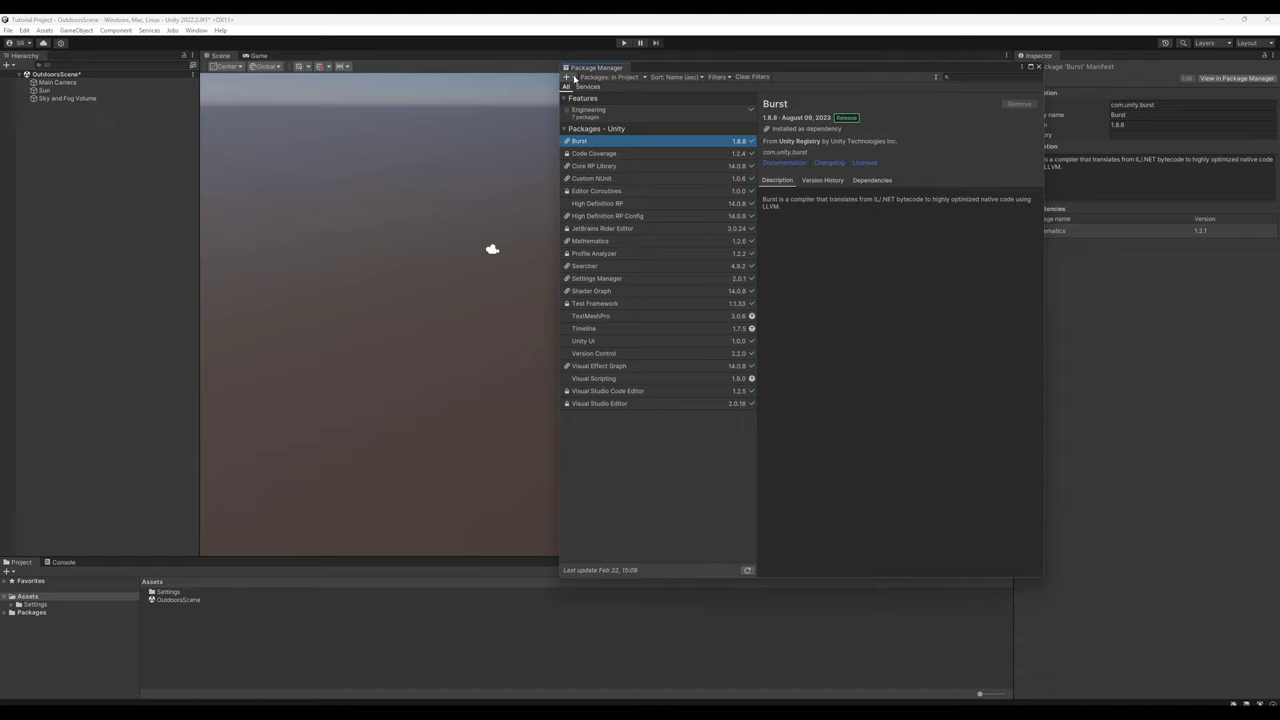
left_click(571, 78)
left_click(595, 112)
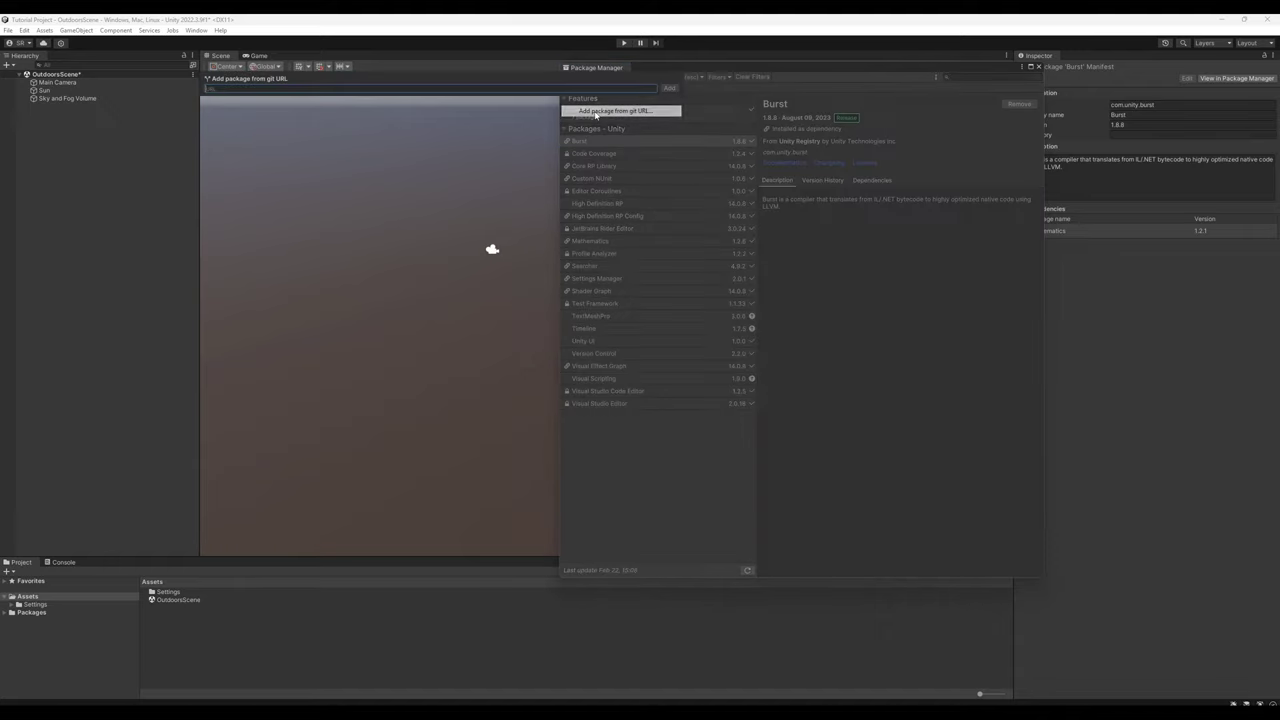
right_click(449, 93)
left_click(480, 118)
left_click(669, 88)
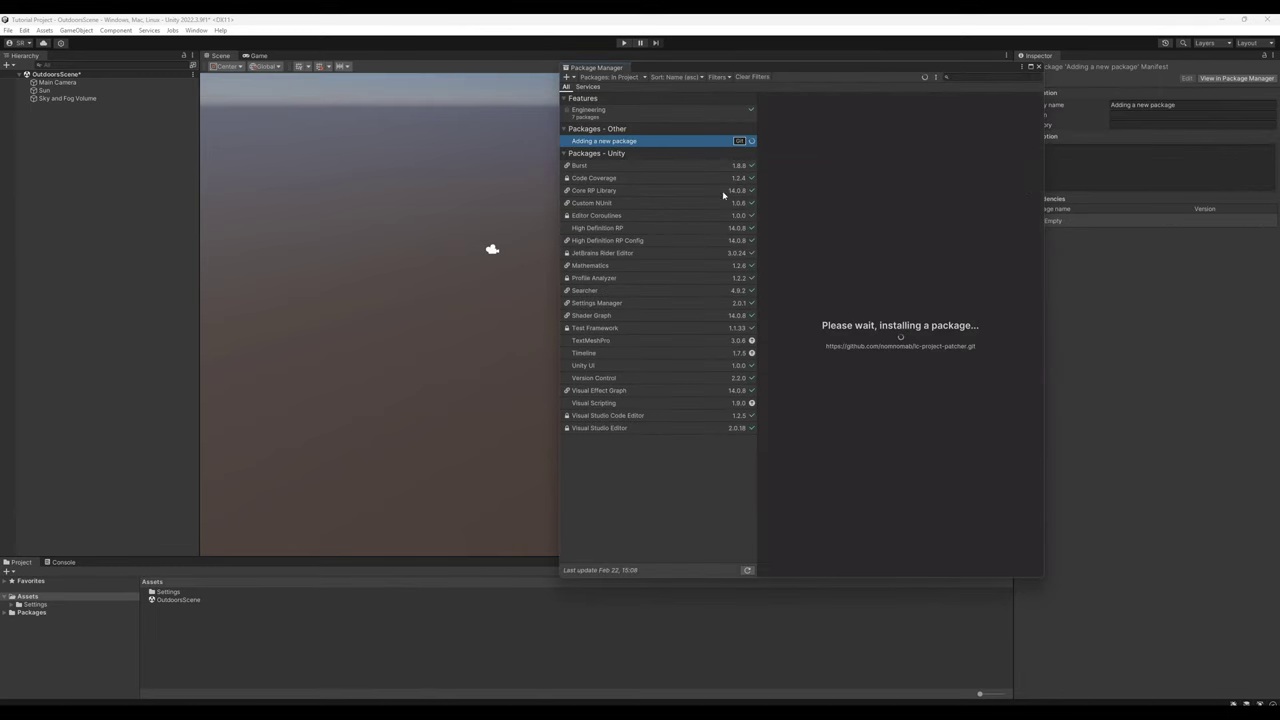
left_click(1038, 67)
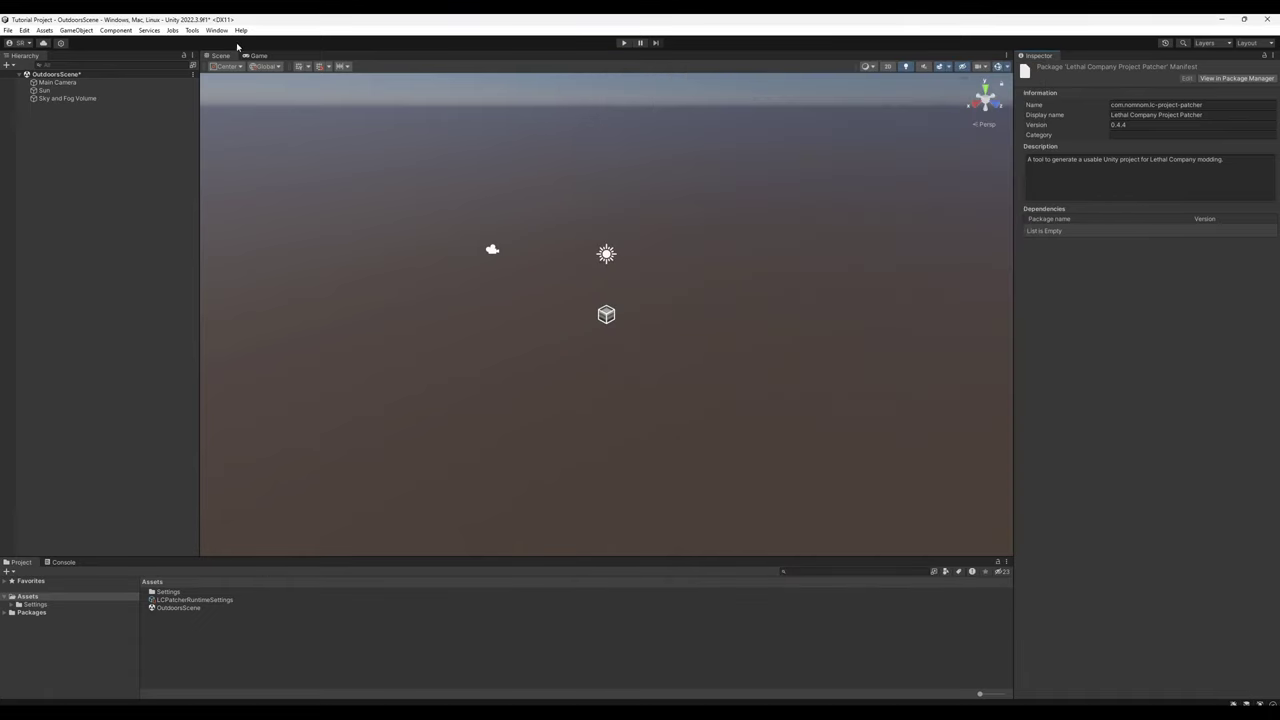
Step: Open the LC - Project Patcher tool and place its window over the middle of the scene view
left_click(190, 30)
mouse_move(205, 43)
mouse_move(300, 42)
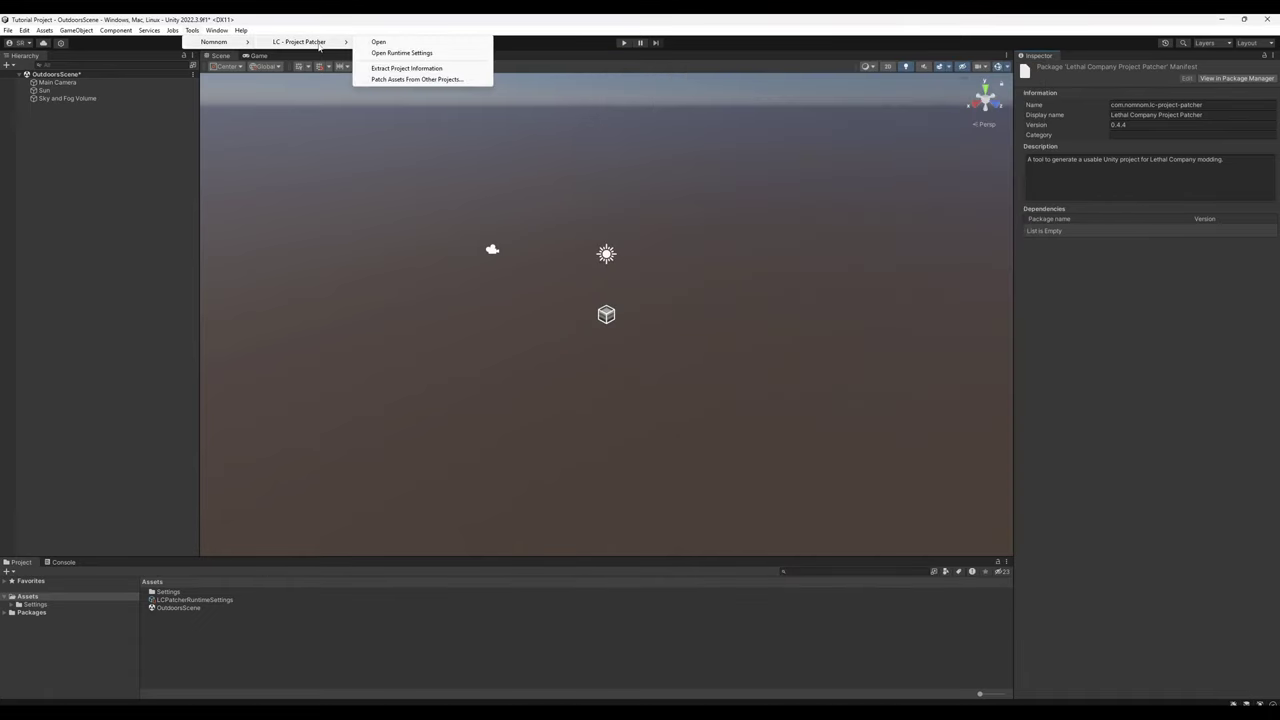
left_click(429, 44)
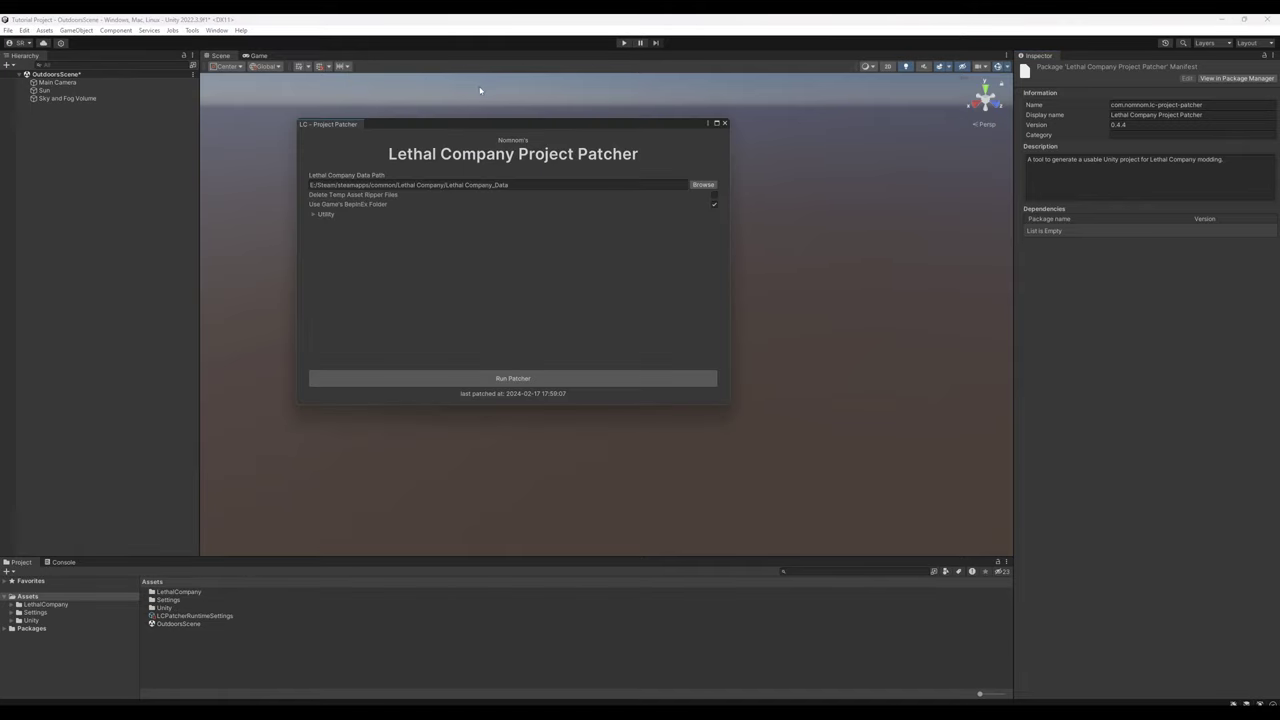
left_click_drag(494, 125, 627, 141)
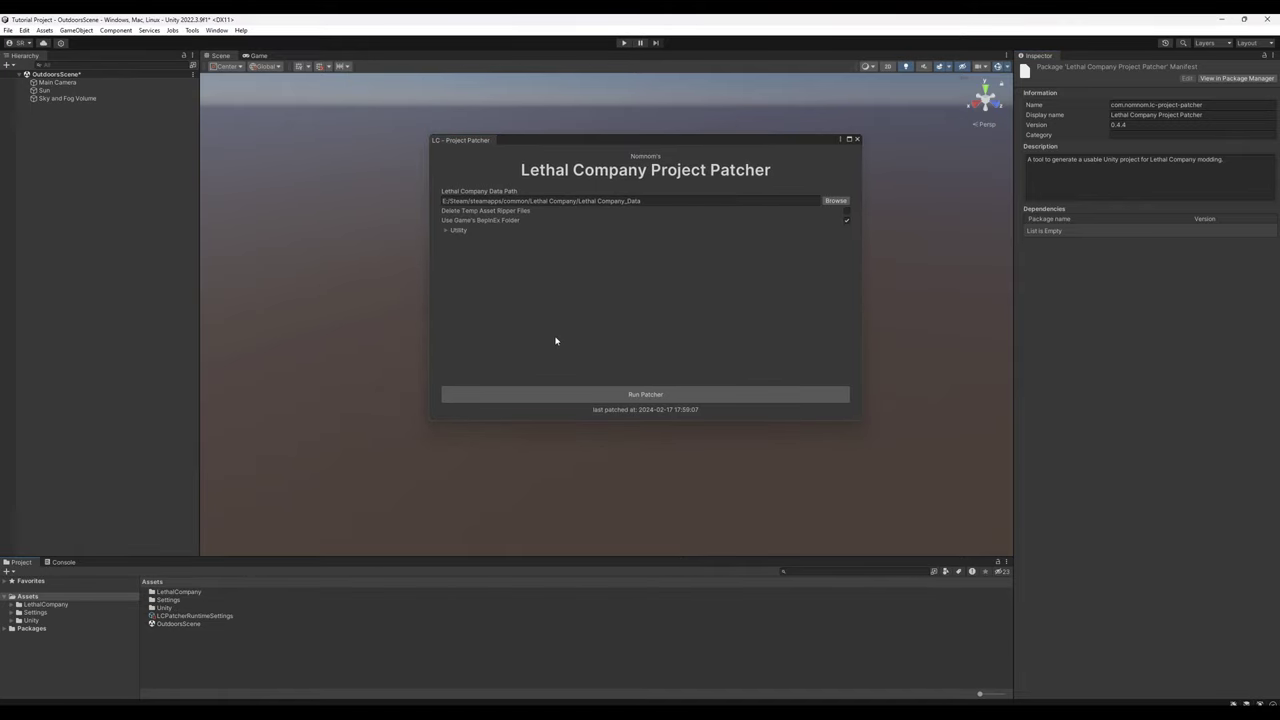
Step: Expand the project's asset folders and open the Assets/Unity/AssetStore folder
left_click(12, 605)
left_click(13, 628)
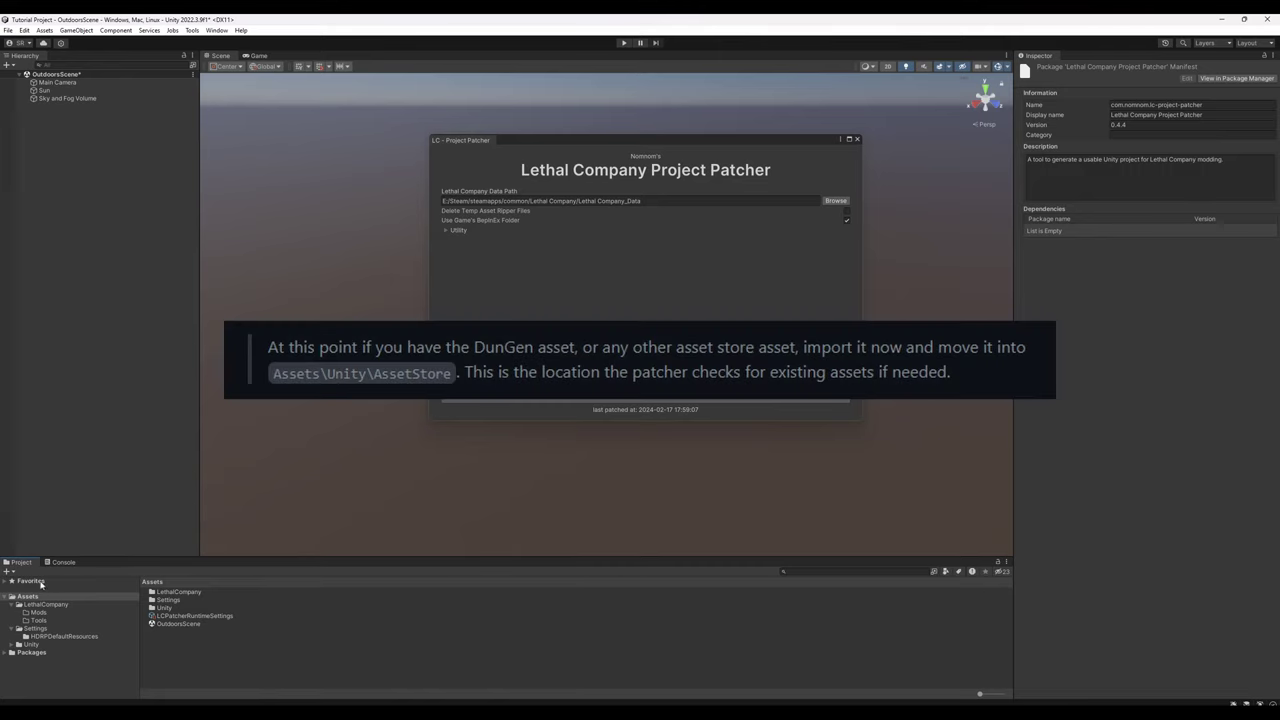
left_click(12, 645)
left_click(33, 645)
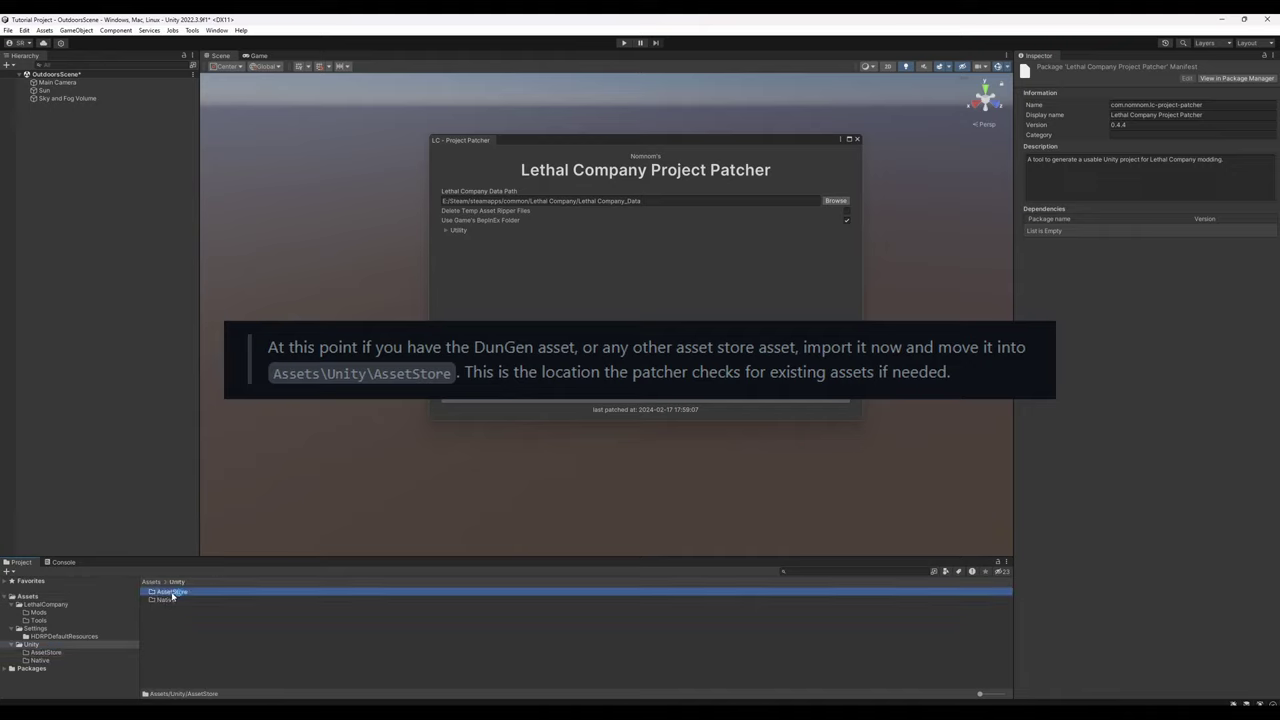
double_click(168, 594)
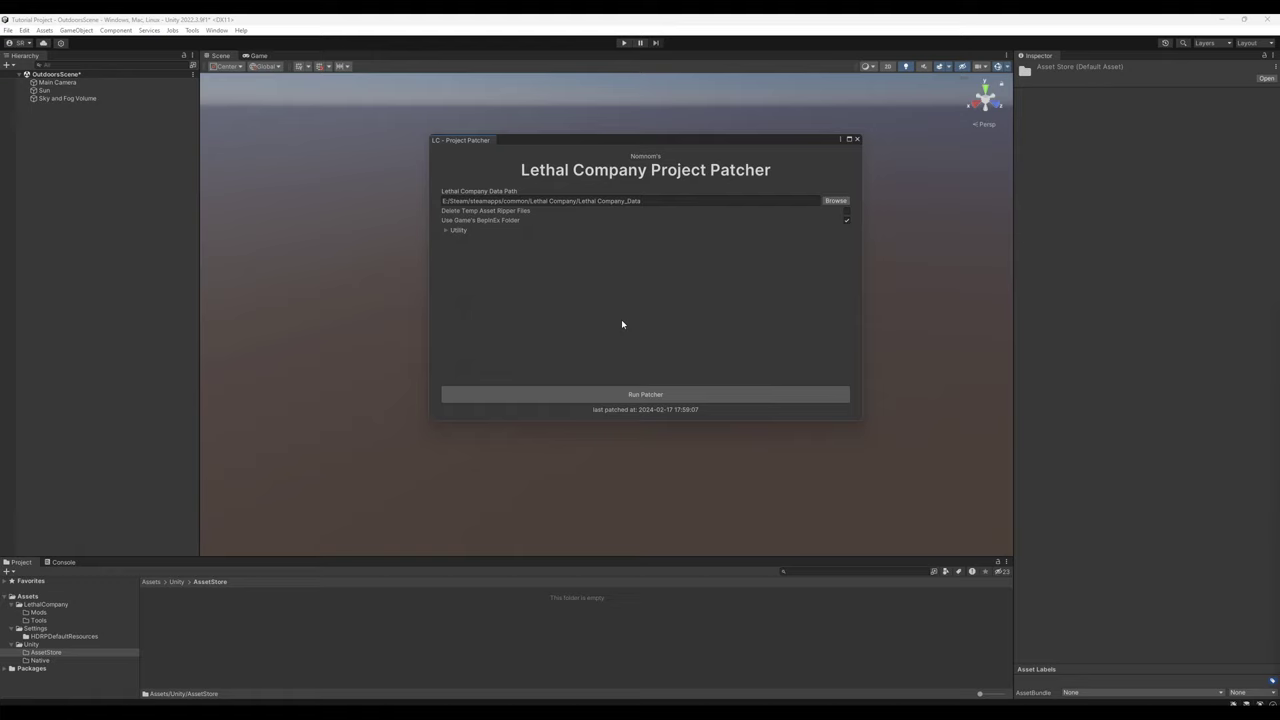
Step: Turn off Use Game's BepInEx Folder and run the patcher, agreeing to enable the new input system backends
left_click(846, 220)
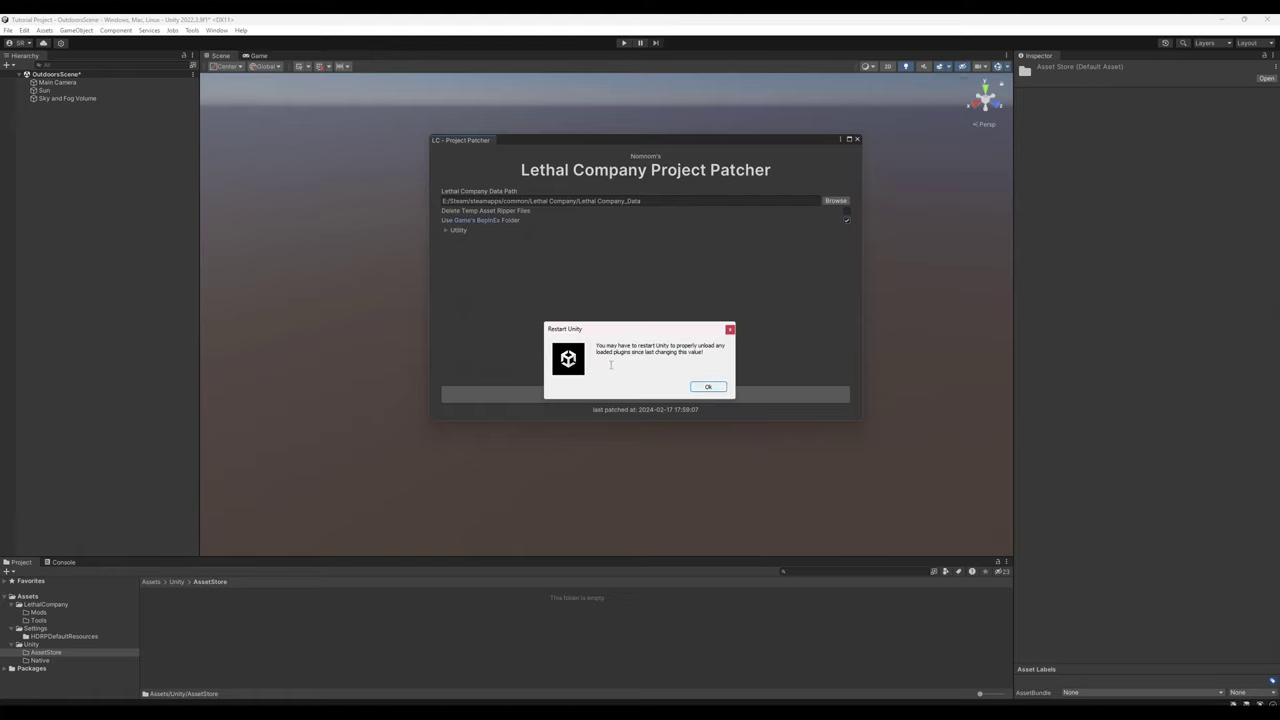
left_click(707, 387)
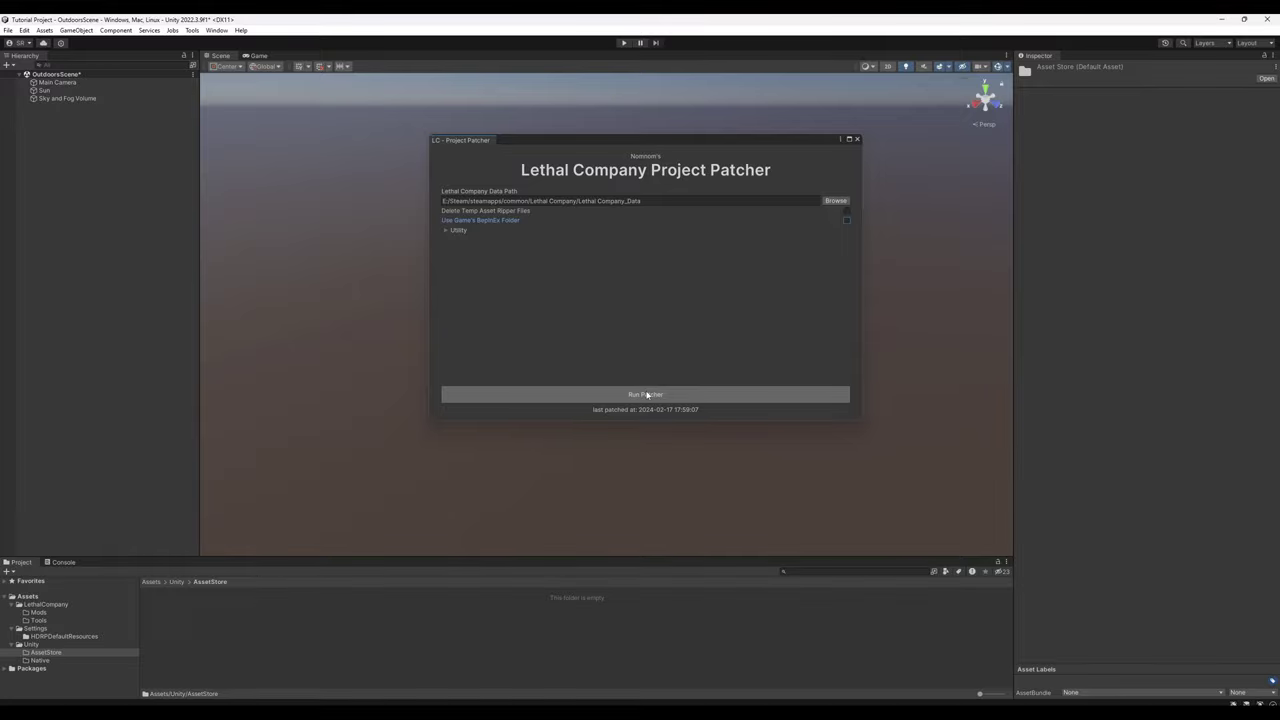
left_click(647, 395)
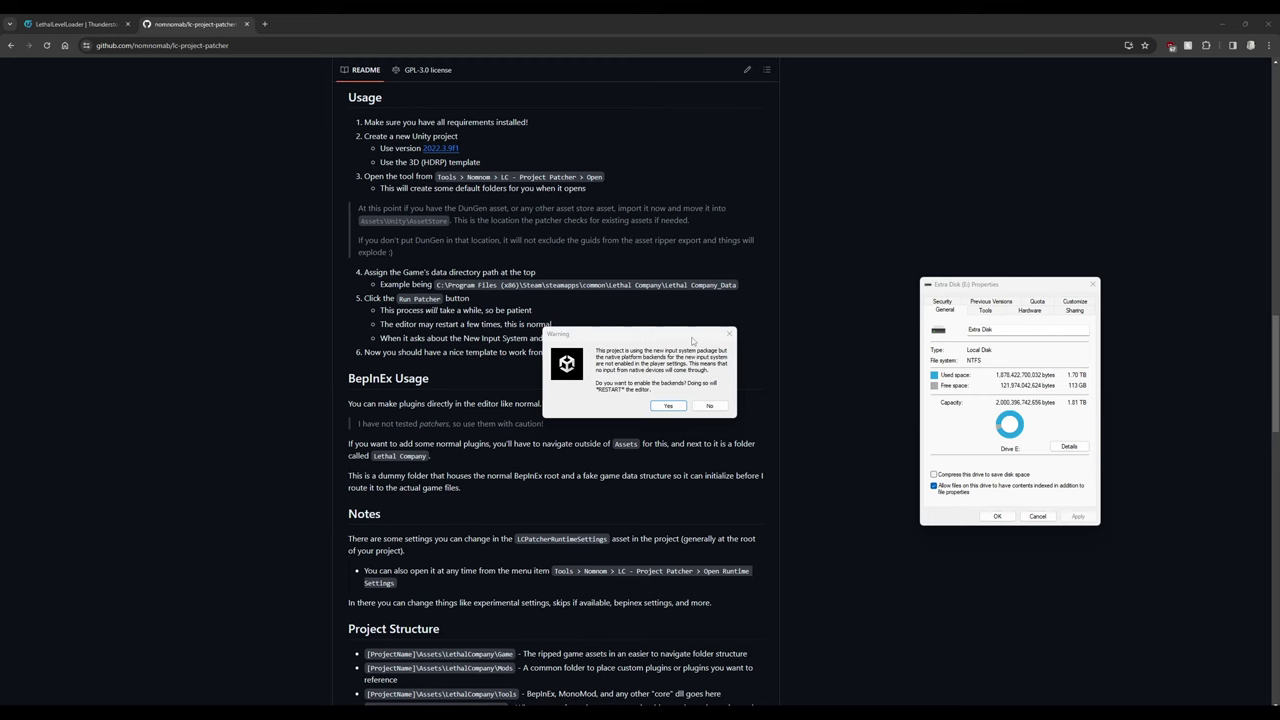
left_click(670, 405)
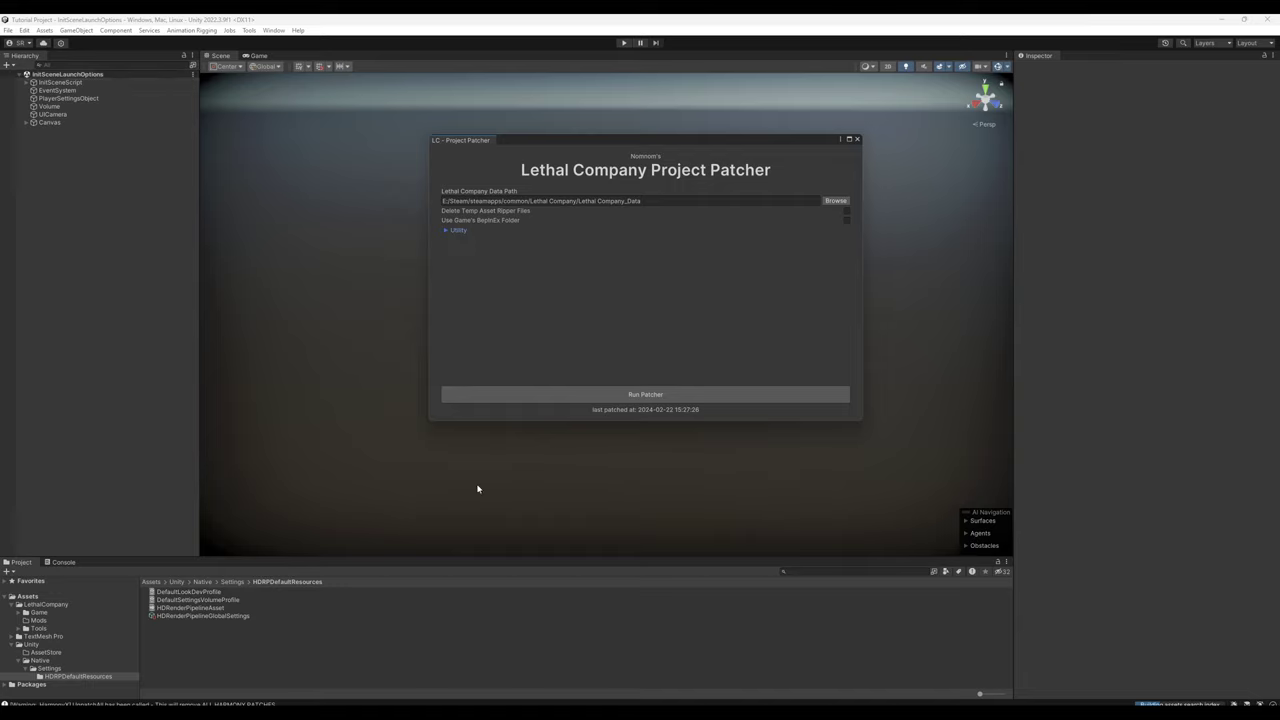
Step: In the project's Graphics settings, set the Scriptable Render Pipeline asset to the HDRenderPipelineAsset from Assets/Unity/Native/Settings/HDRPDefaultResources
left_click(24, 30)
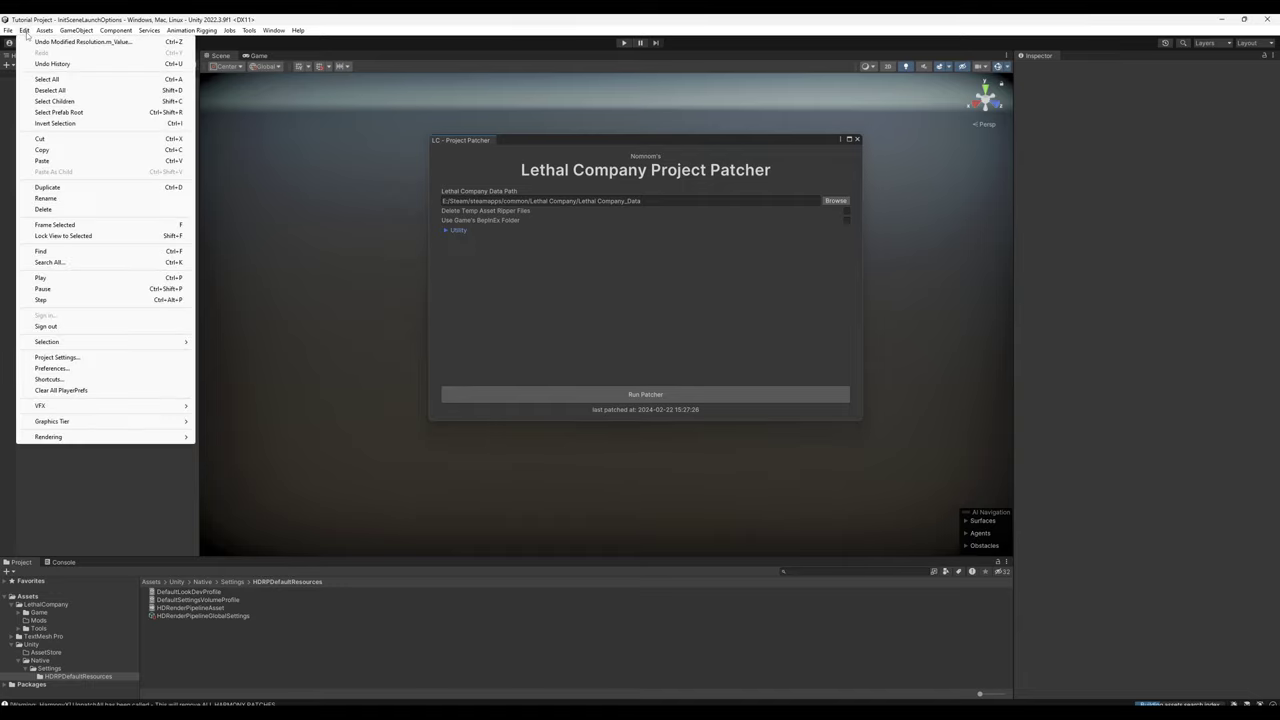
left_click(60, 357)
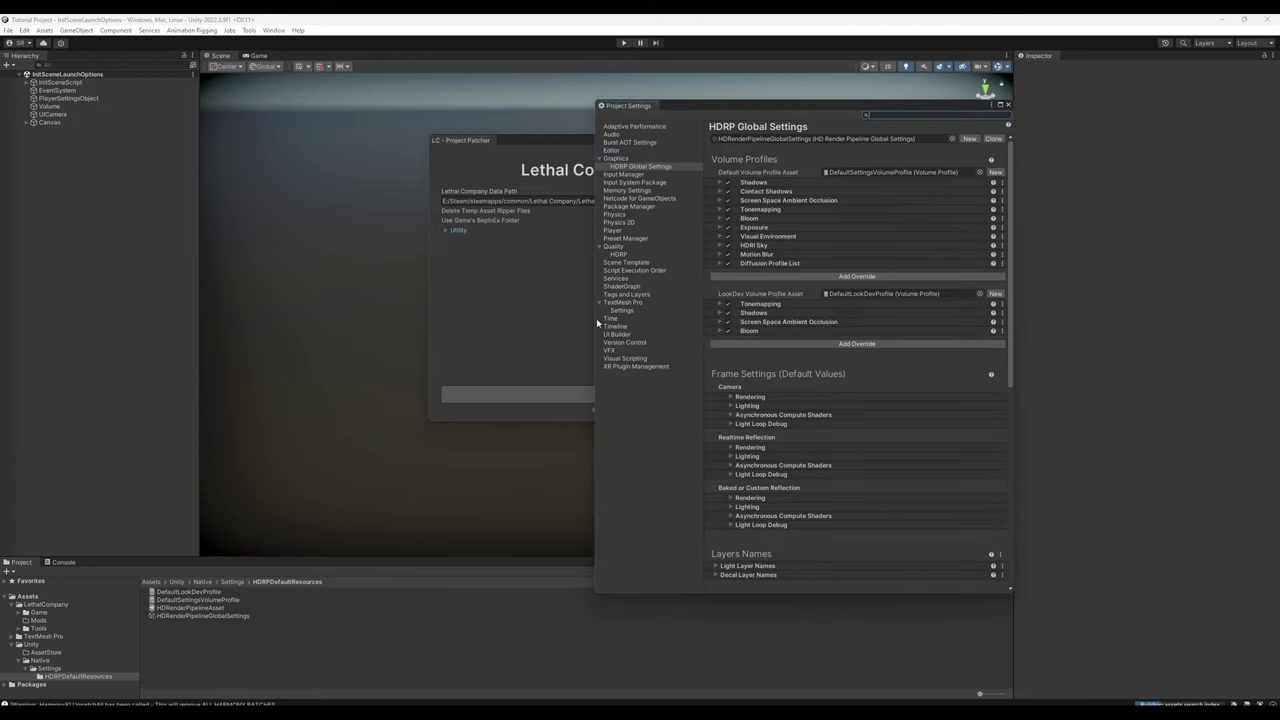
left_click(616, 158)
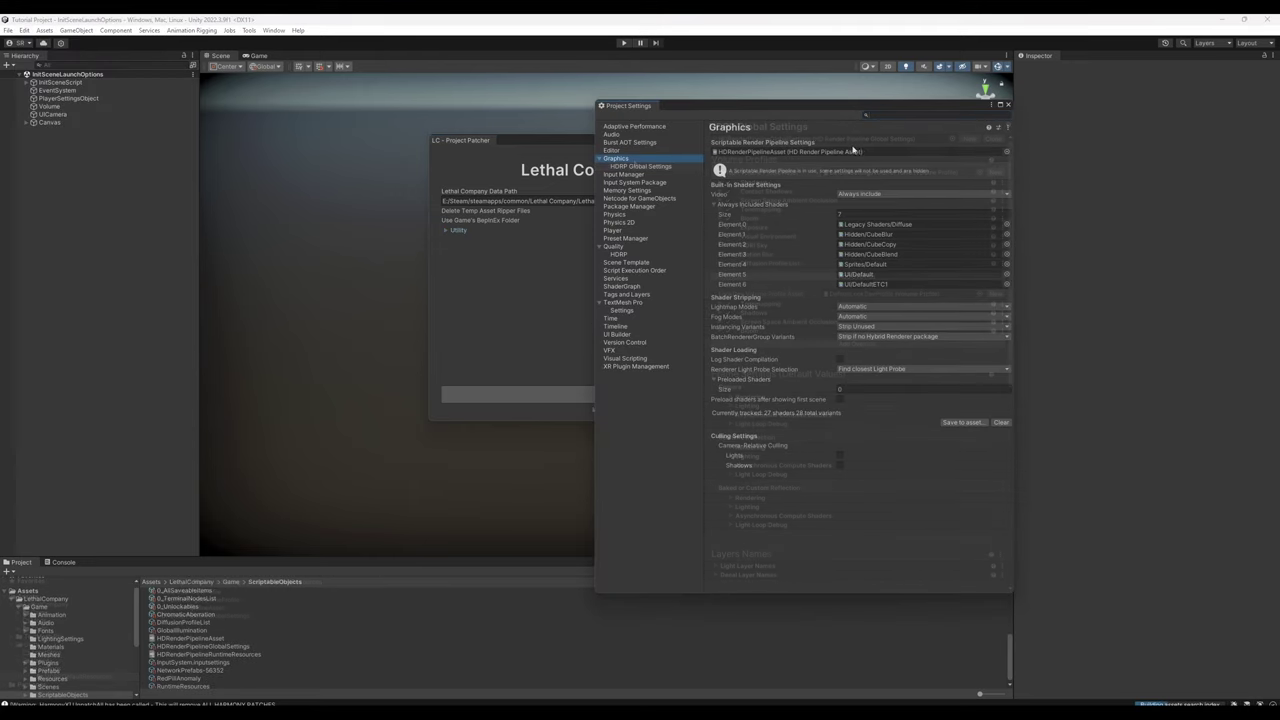
left_click(1004, 153)
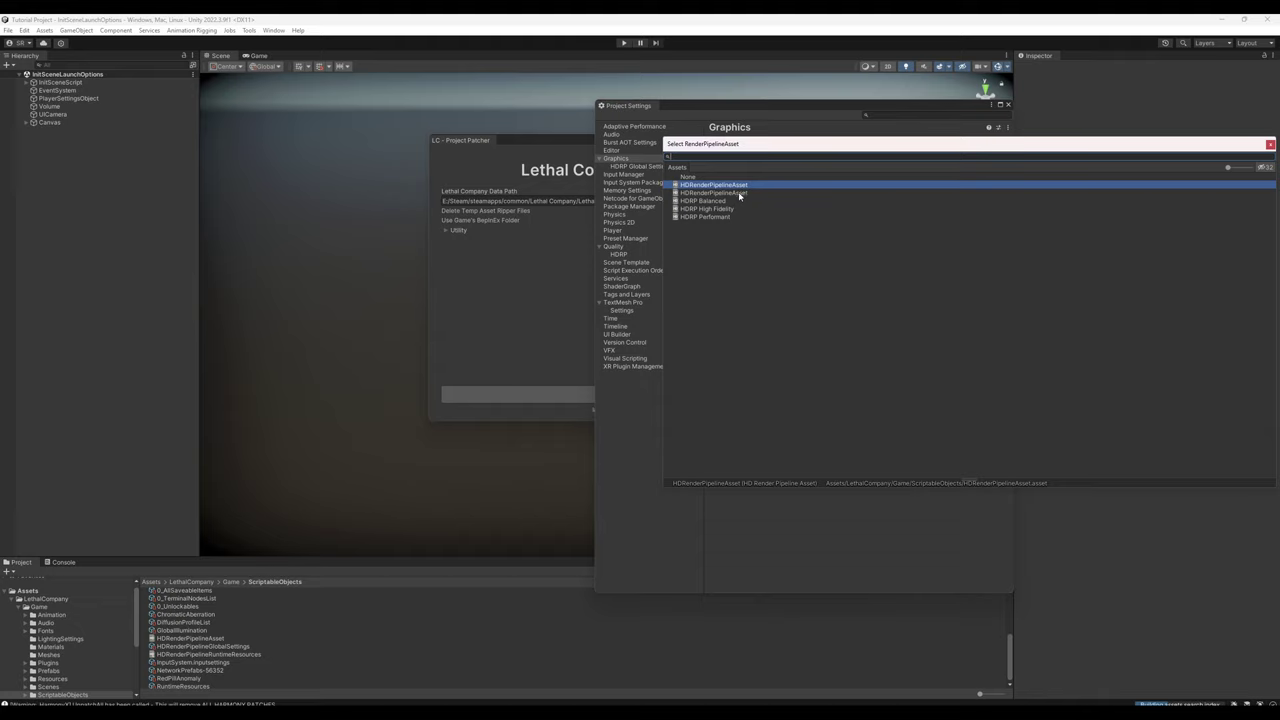
left_click(739, 193)
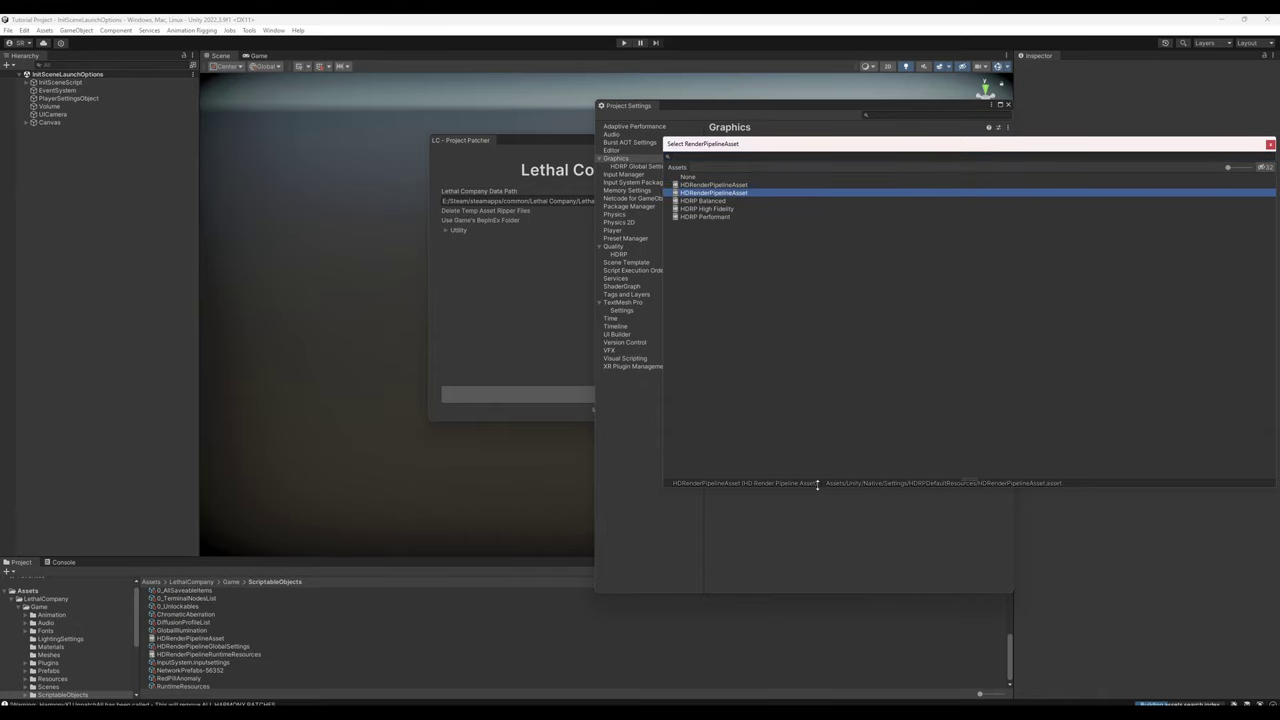
double_click(737, 195)
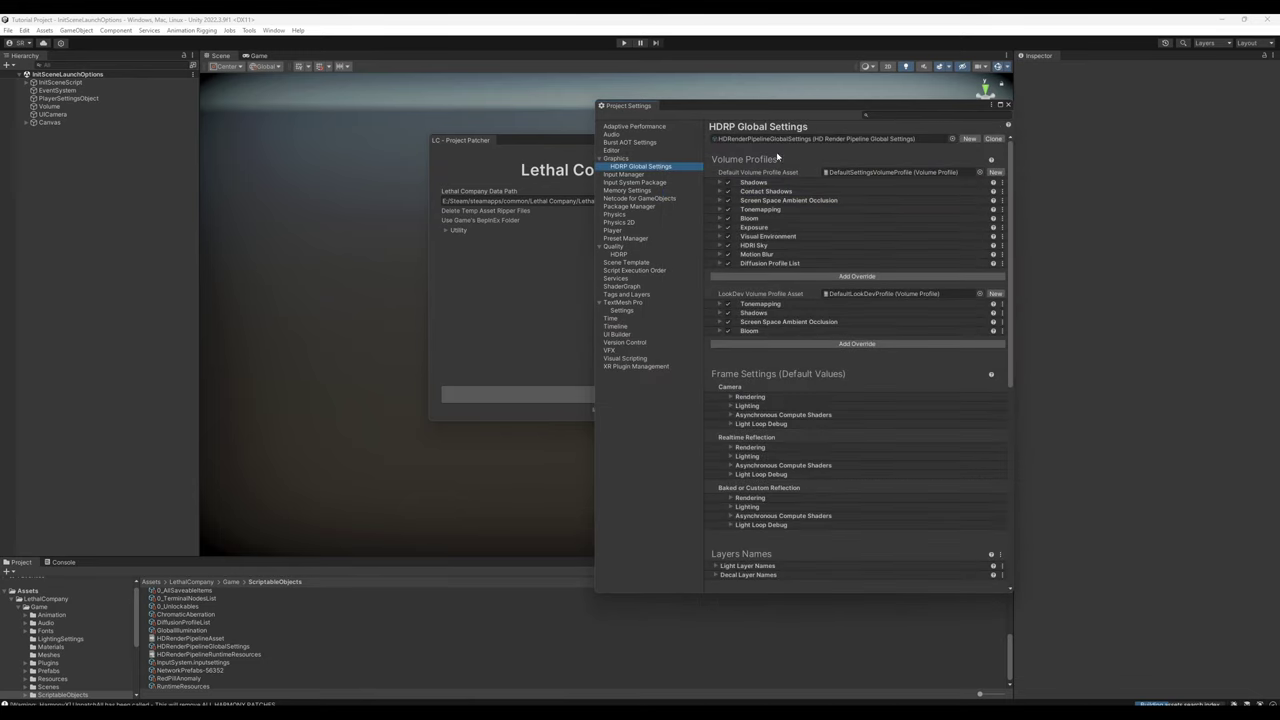
Step: In HDRP Global Settings, set the Default Volume Profile Asset to LethalCompany's DefaultSettingsVolumeProfile, and close the settings and patcher windows
left_click(952, 139)
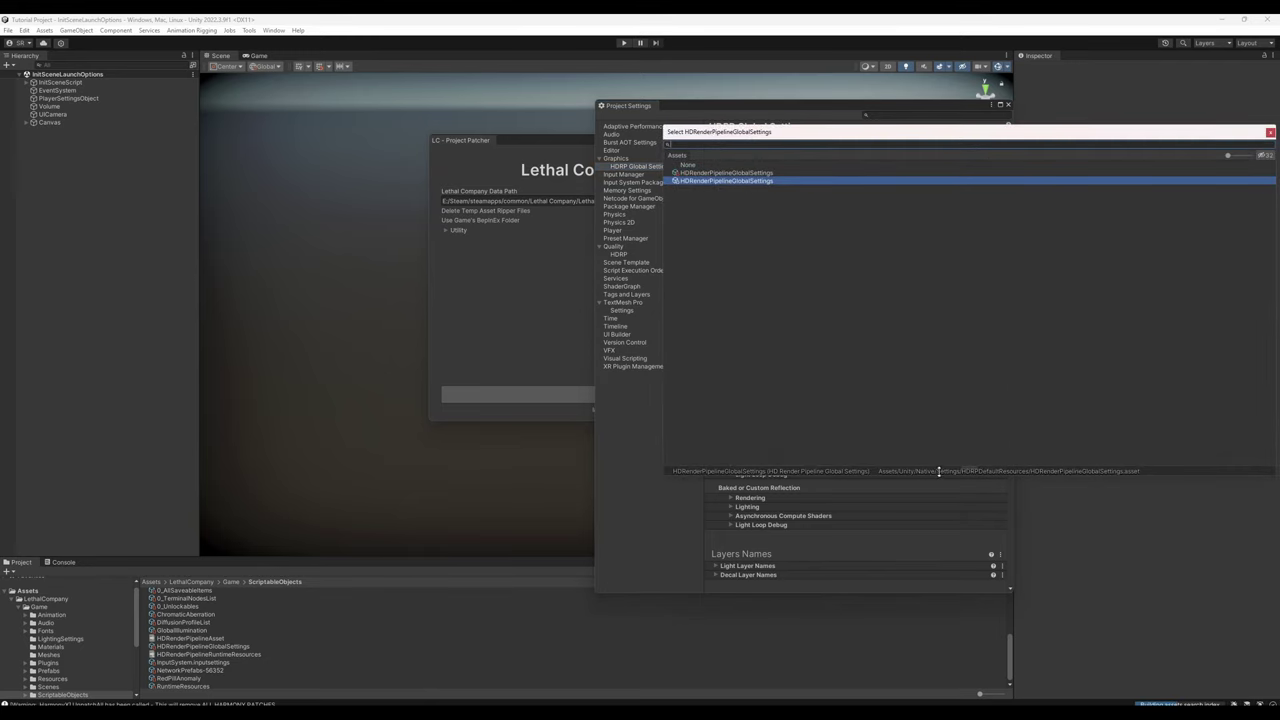
left_click(1269, 132)
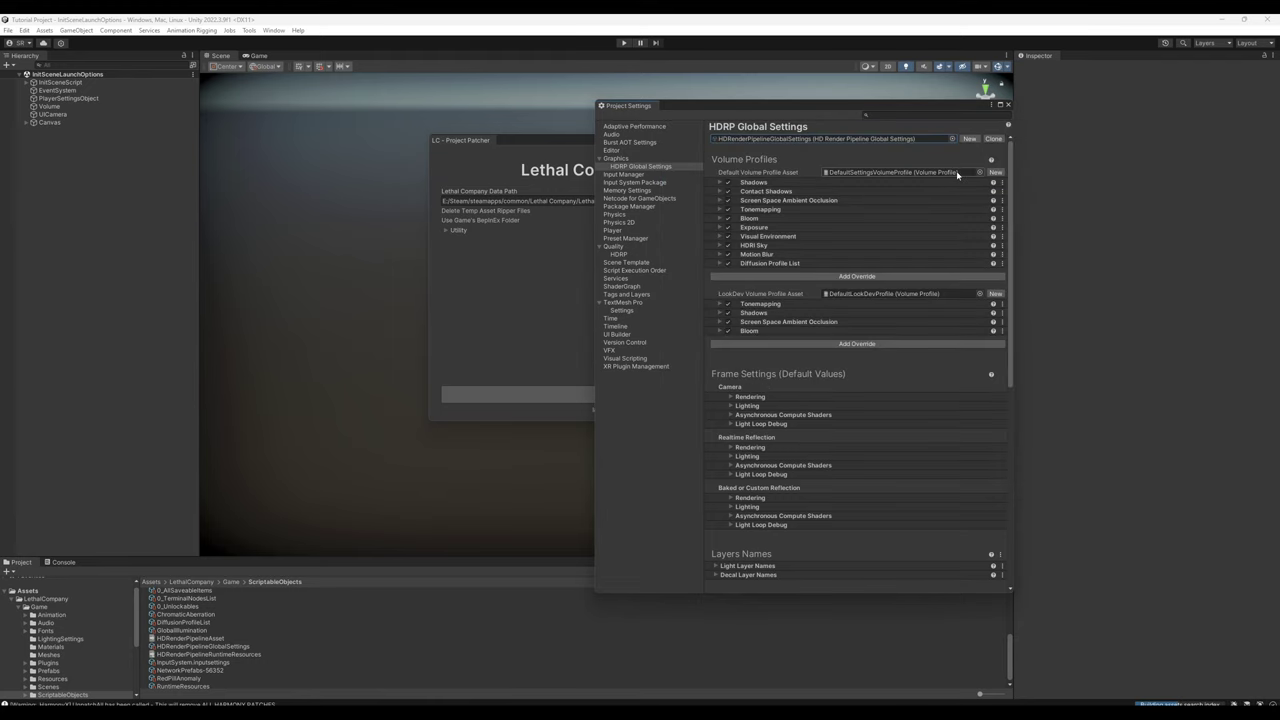
left_click(980, 172)
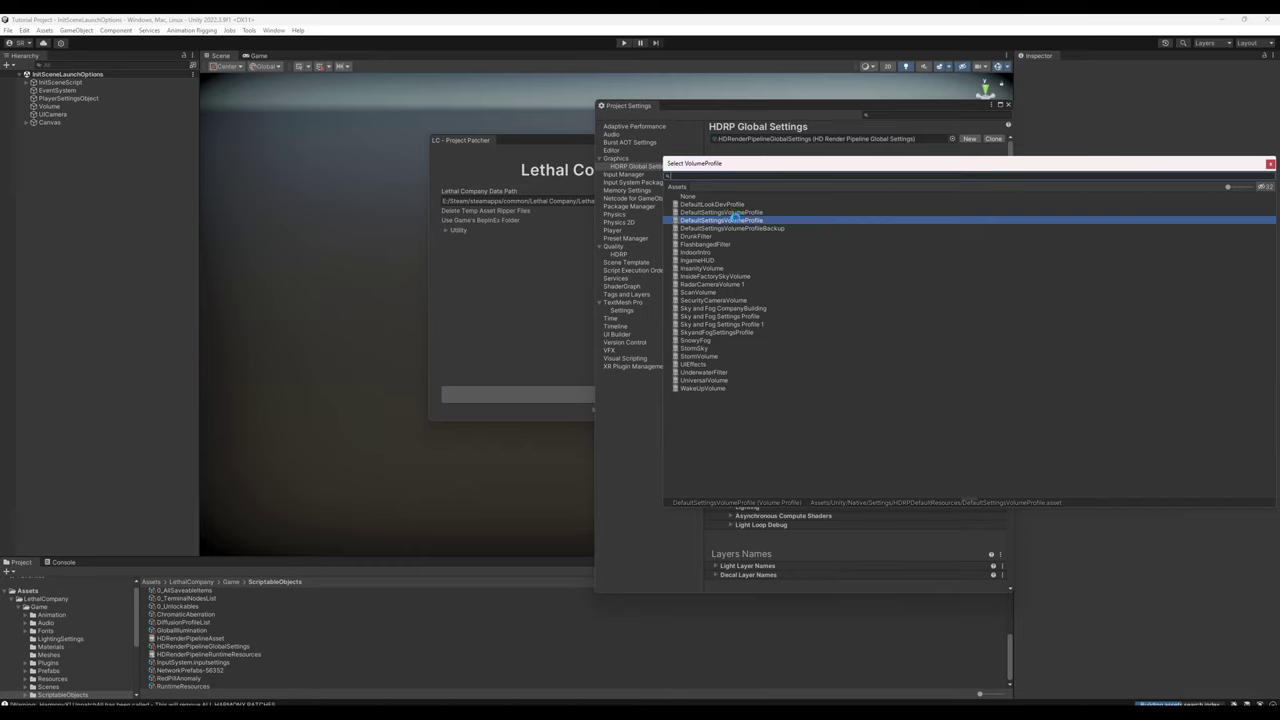
left_click(738, 212)
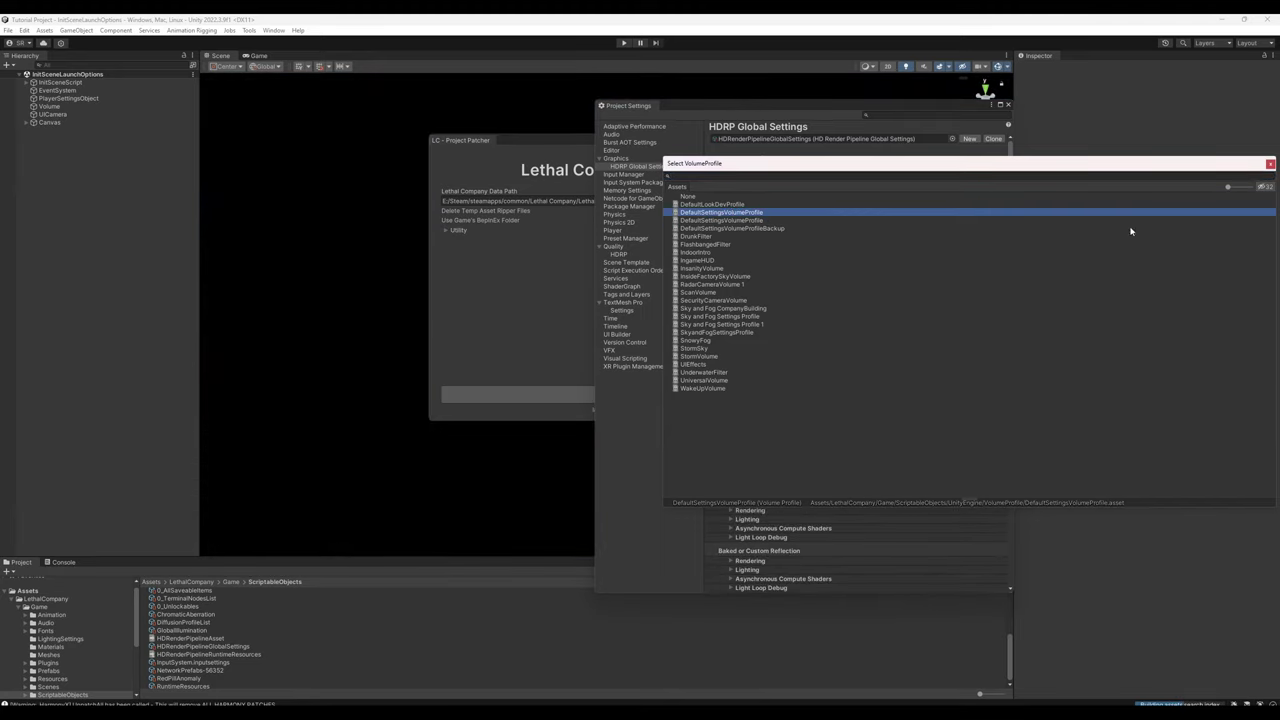
left_click(1270, 164)
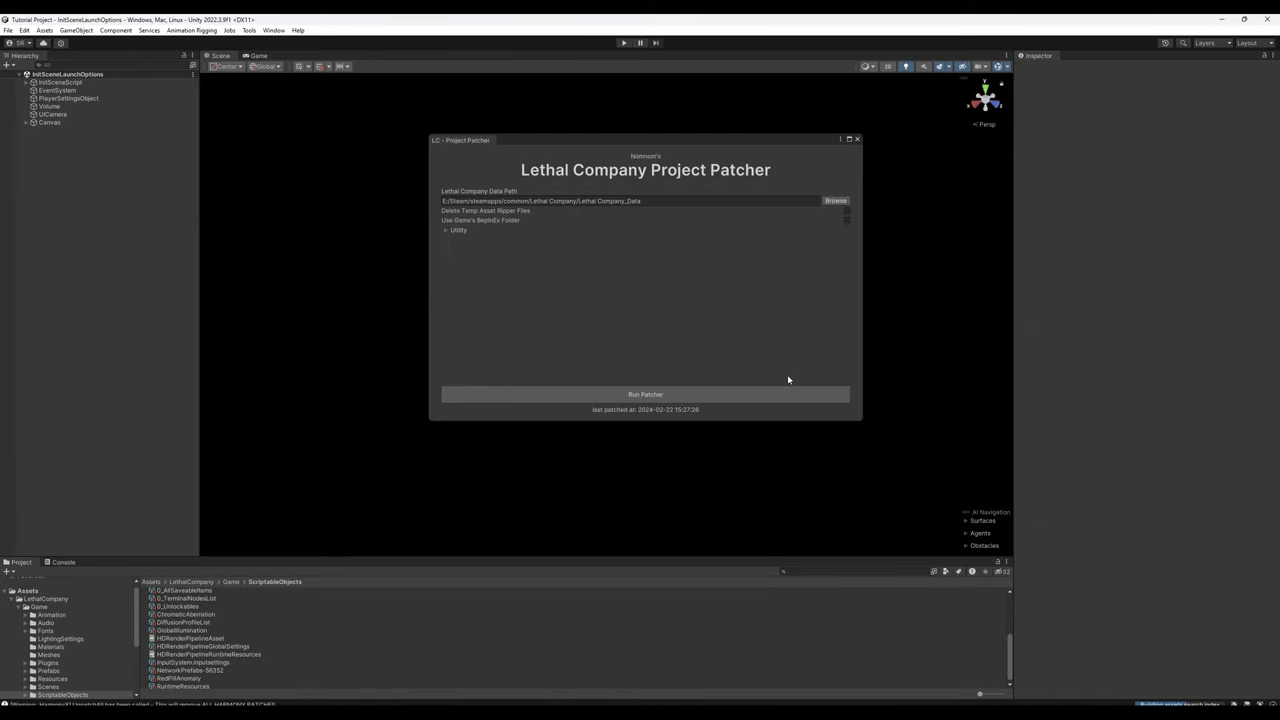
left_click(857, 140)
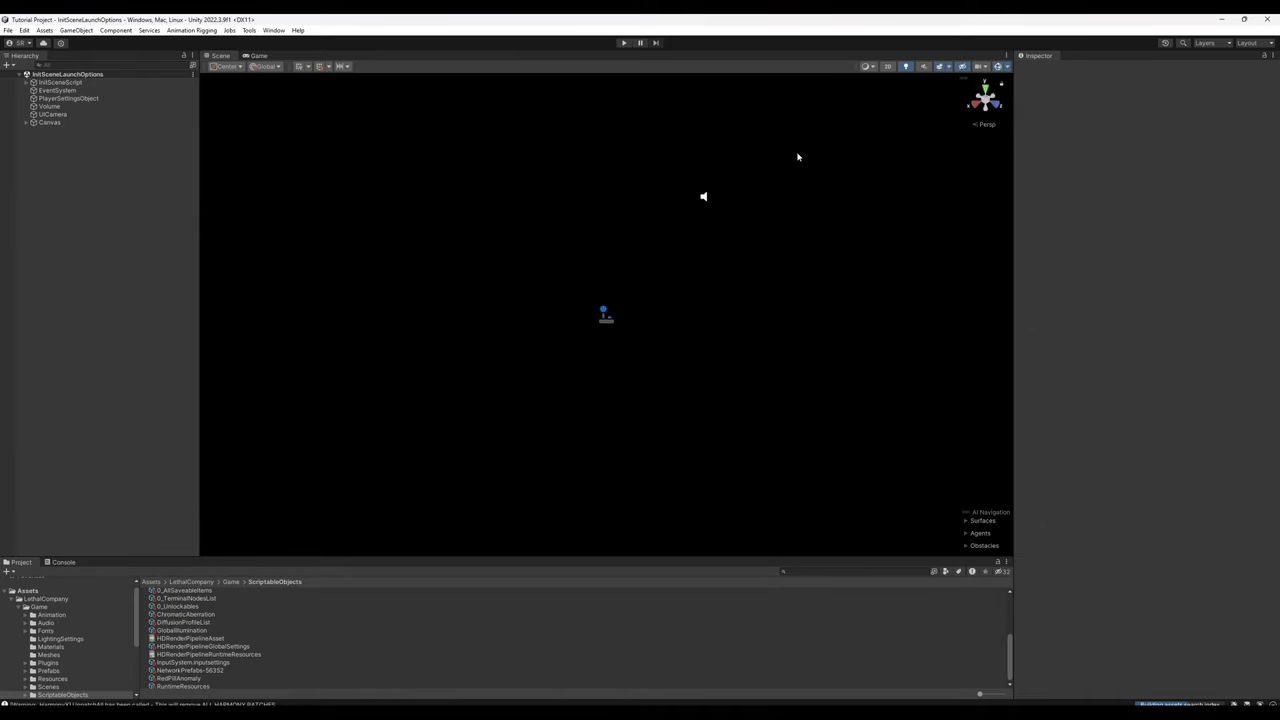
Step: Playtest the launch scene, trying Online mode and launching in LAN mode with its network notice confirmed, and stop the playtest
left_click(624, 43)
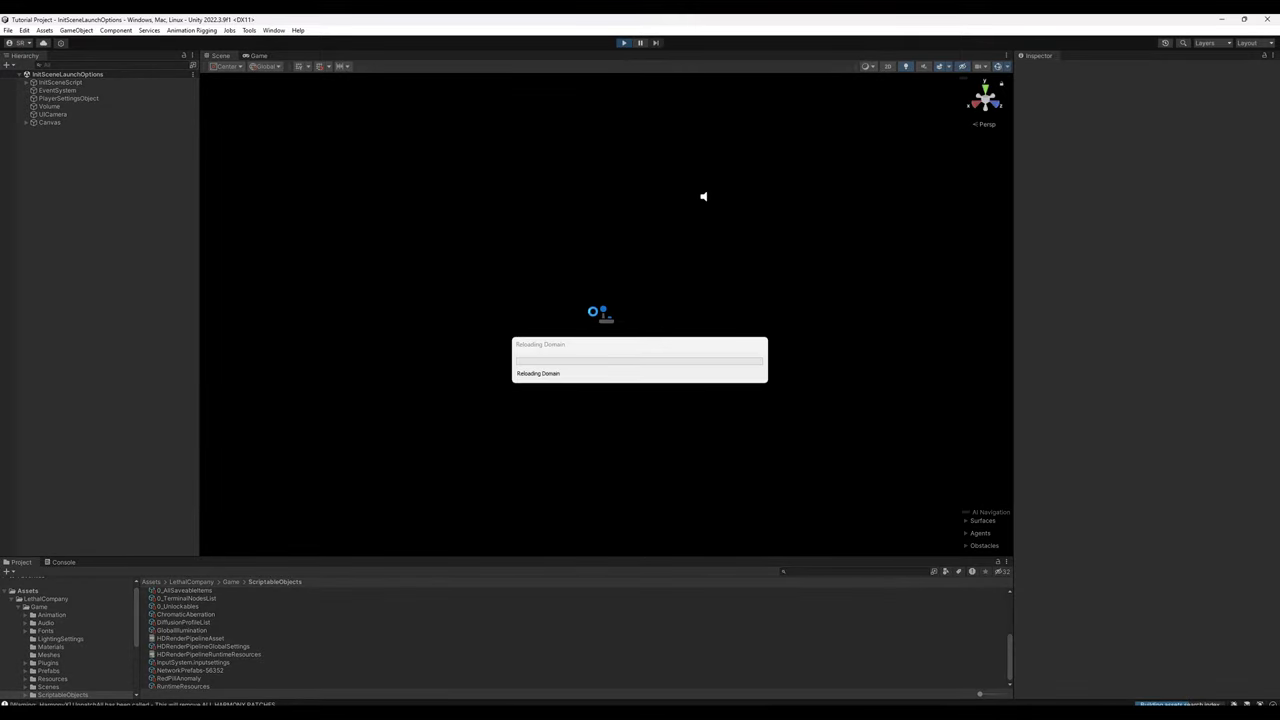
left_click(386, 315)
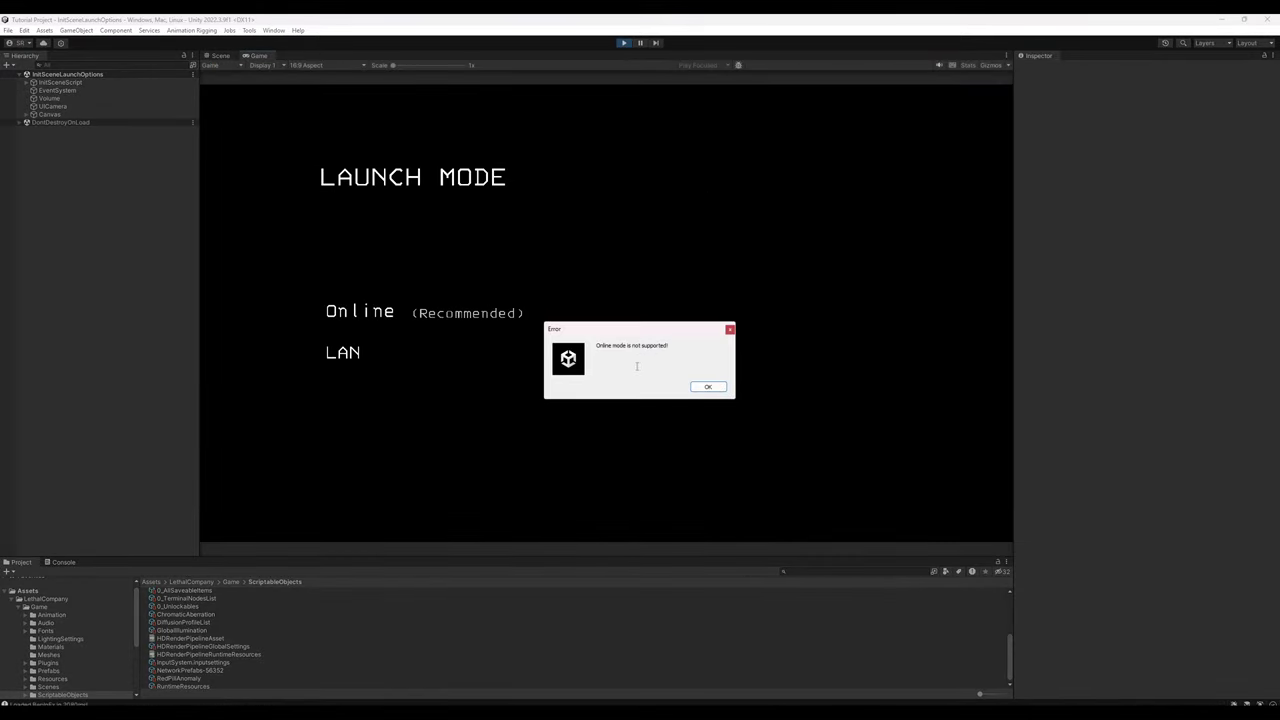
left_click(706, 387)
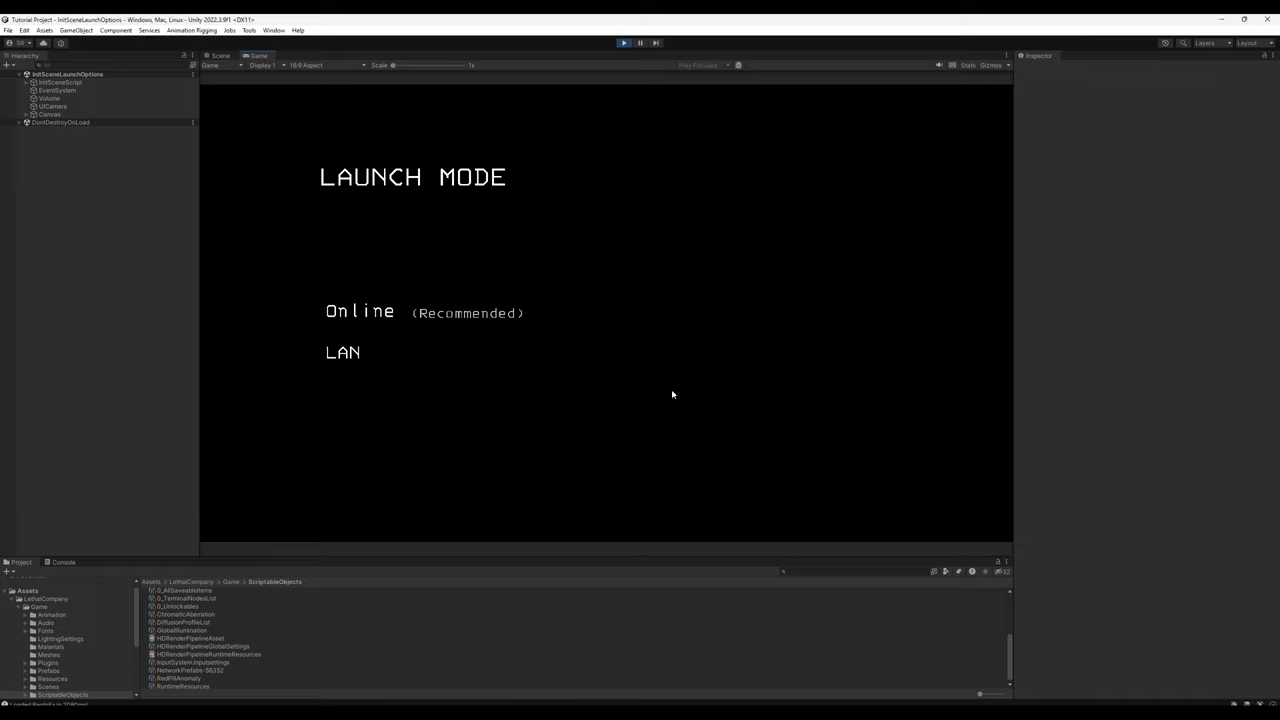
left_click(333, 355)
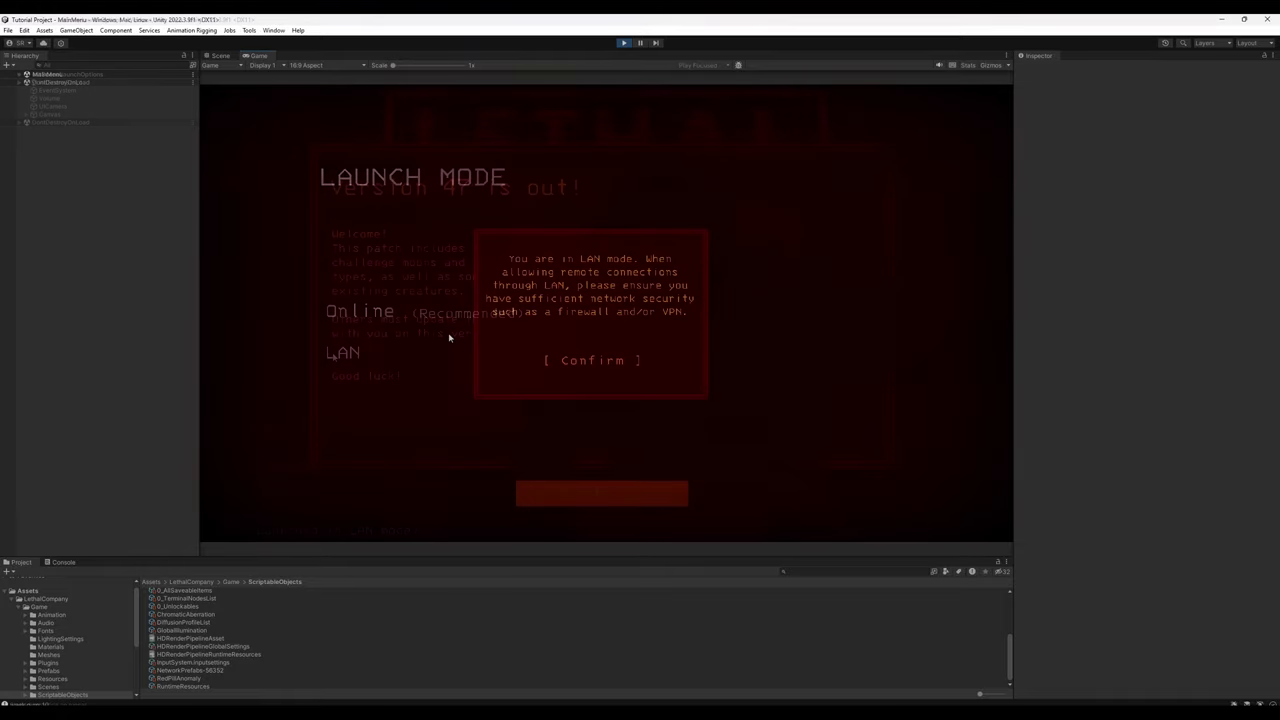
left_click(577, 362)
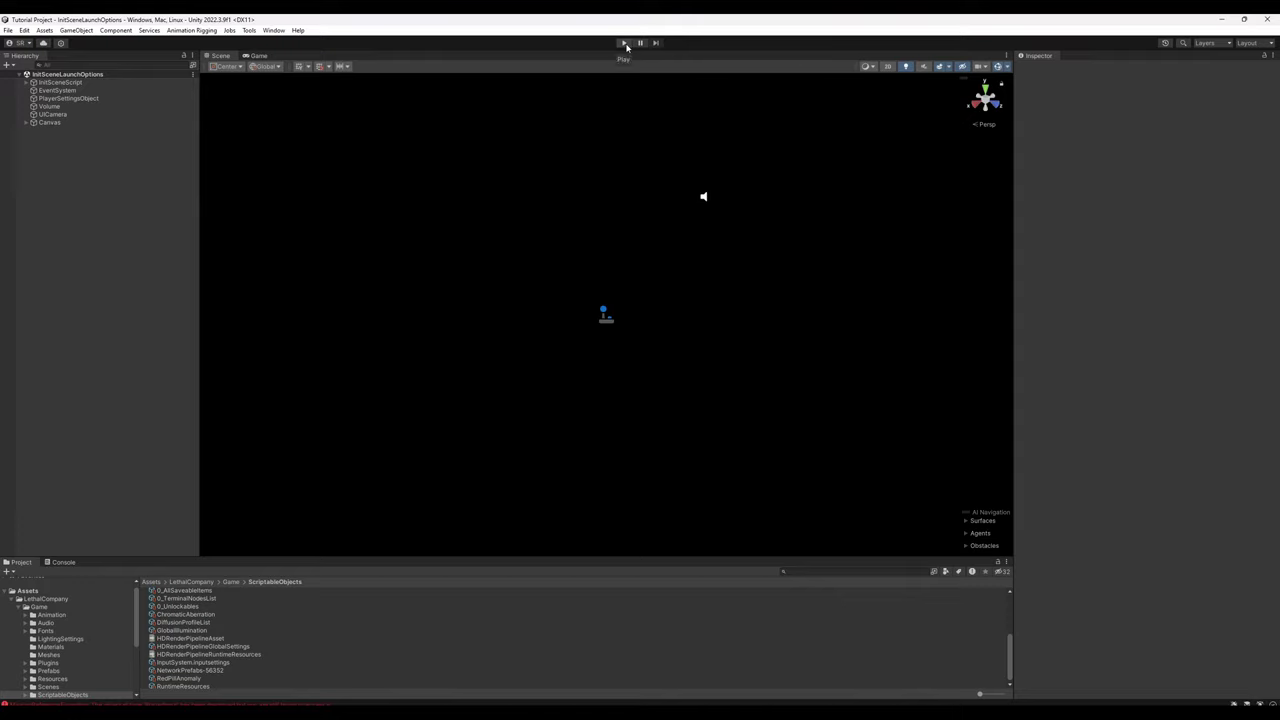
Step: Turn on Load Posterization Shader in the LCPatcherRuntimeSettings asset at the root of Assets
left_click(36, 591)
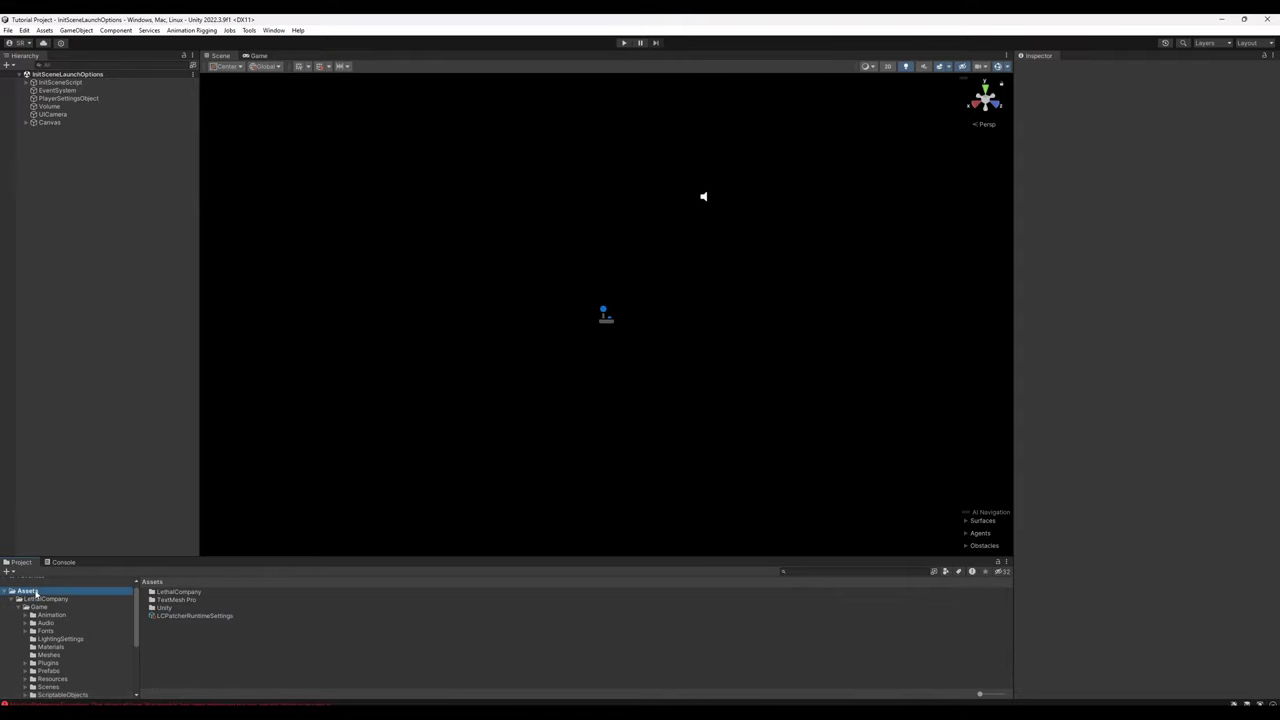
left_click(183, 617)
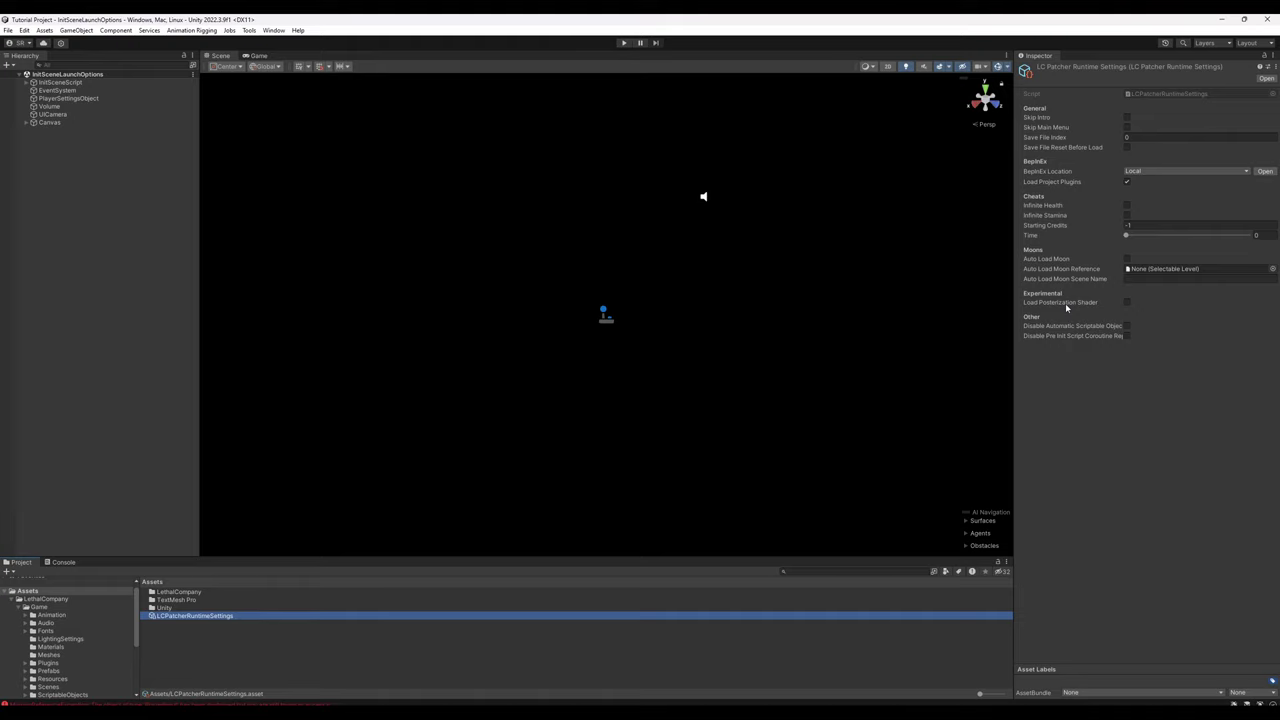
left_click(1127, 303)
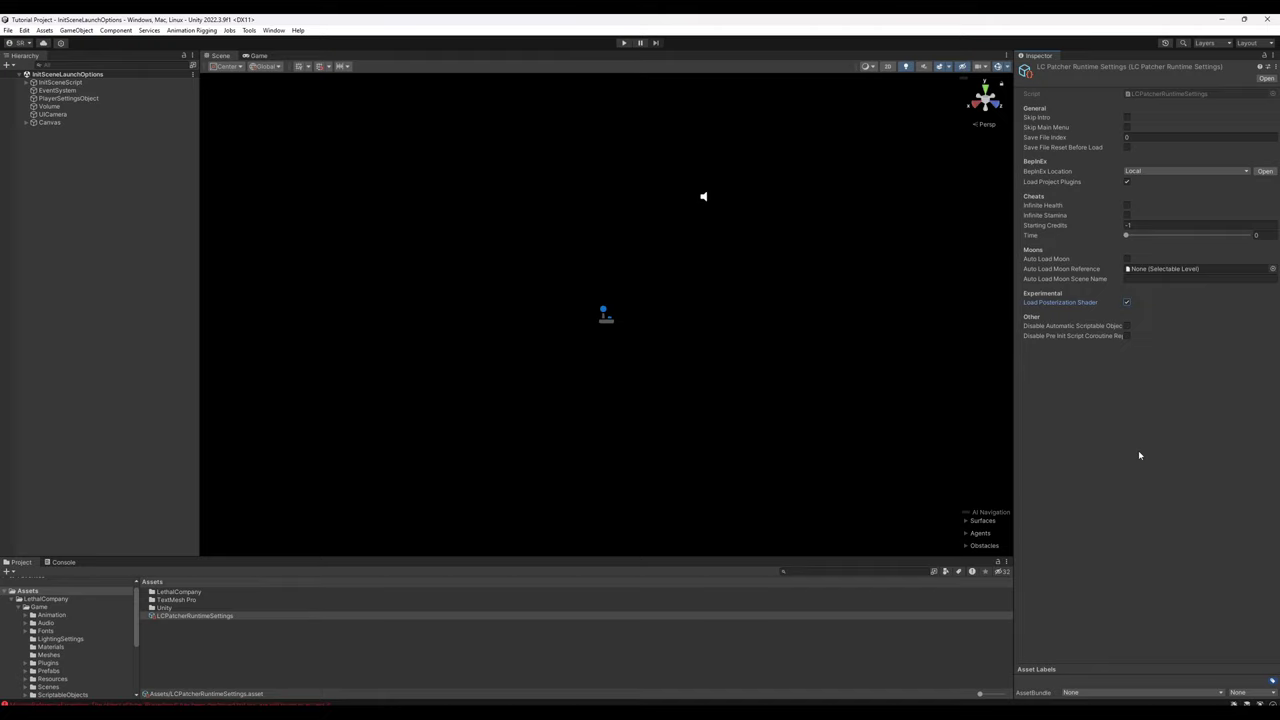
Step: Open the Level3Vow scene from the Assets/LethalCompany/Game/Scenes folder
left_click(40, 607)
double_click(168, 664)
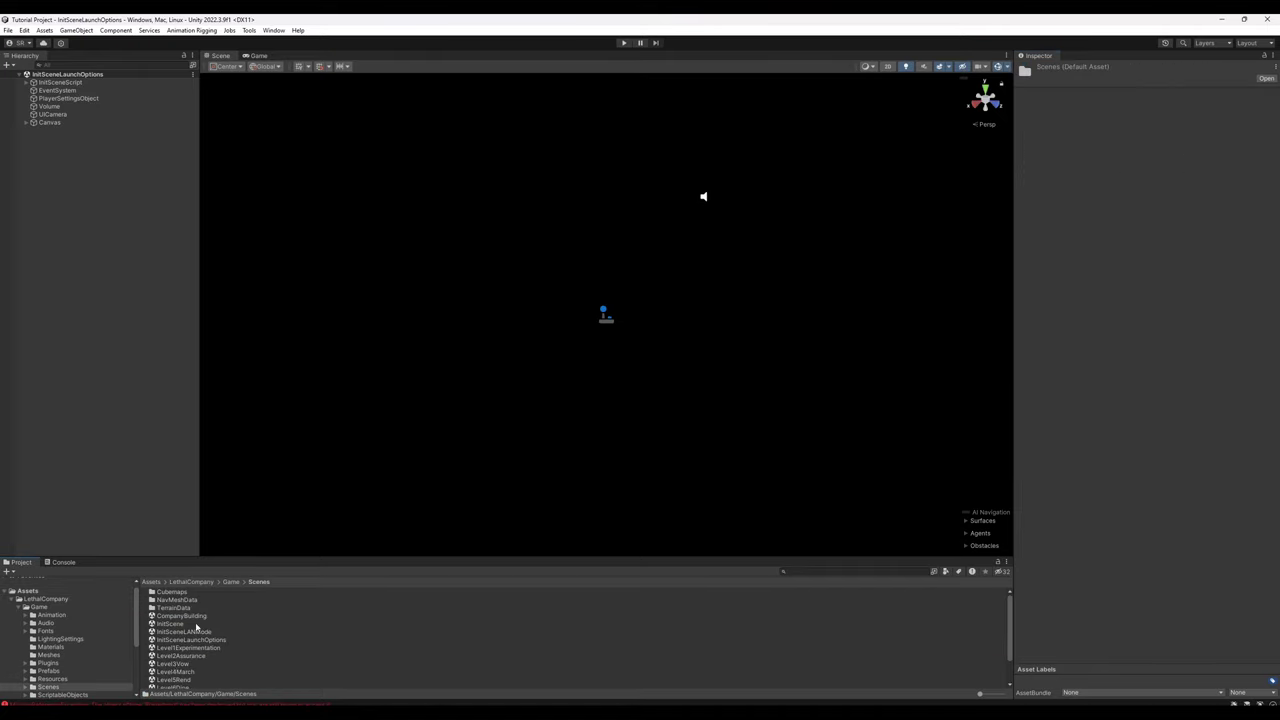
scroll(197, 628, "down", 1)
double_click(197, 628)
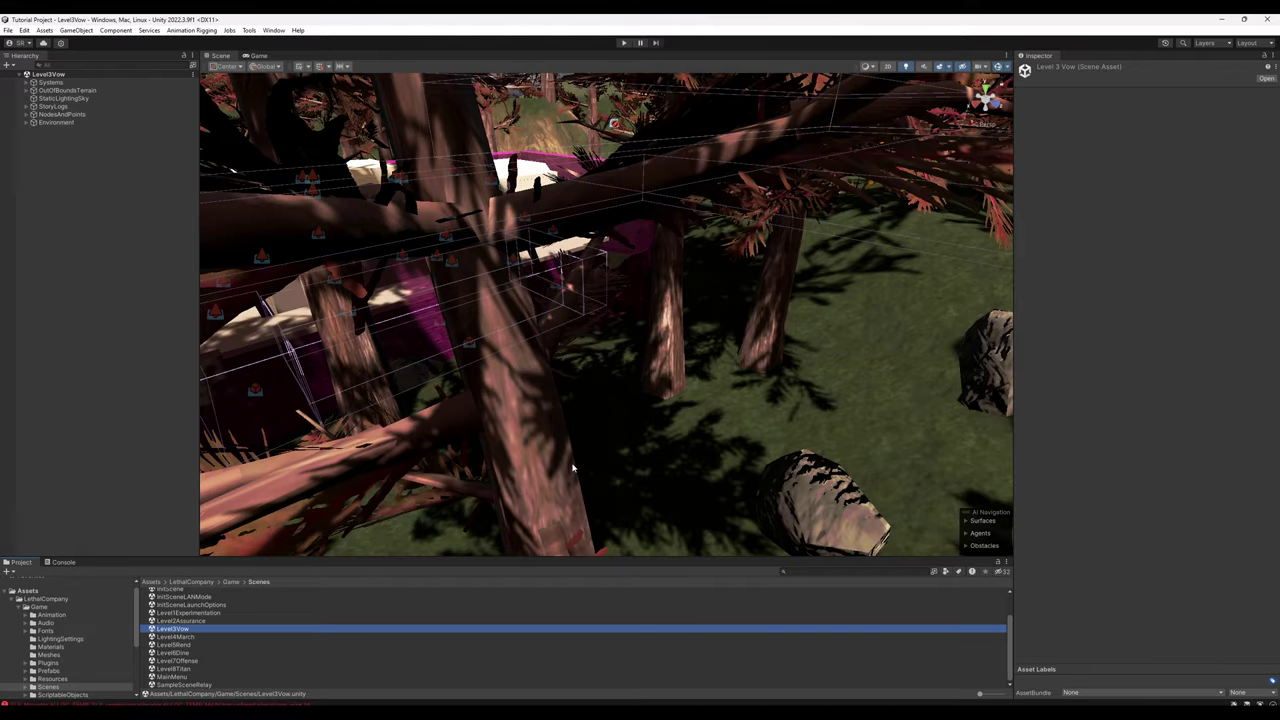
right_click_drag(474, 324, 1238, 370)
key("w")
key("e")
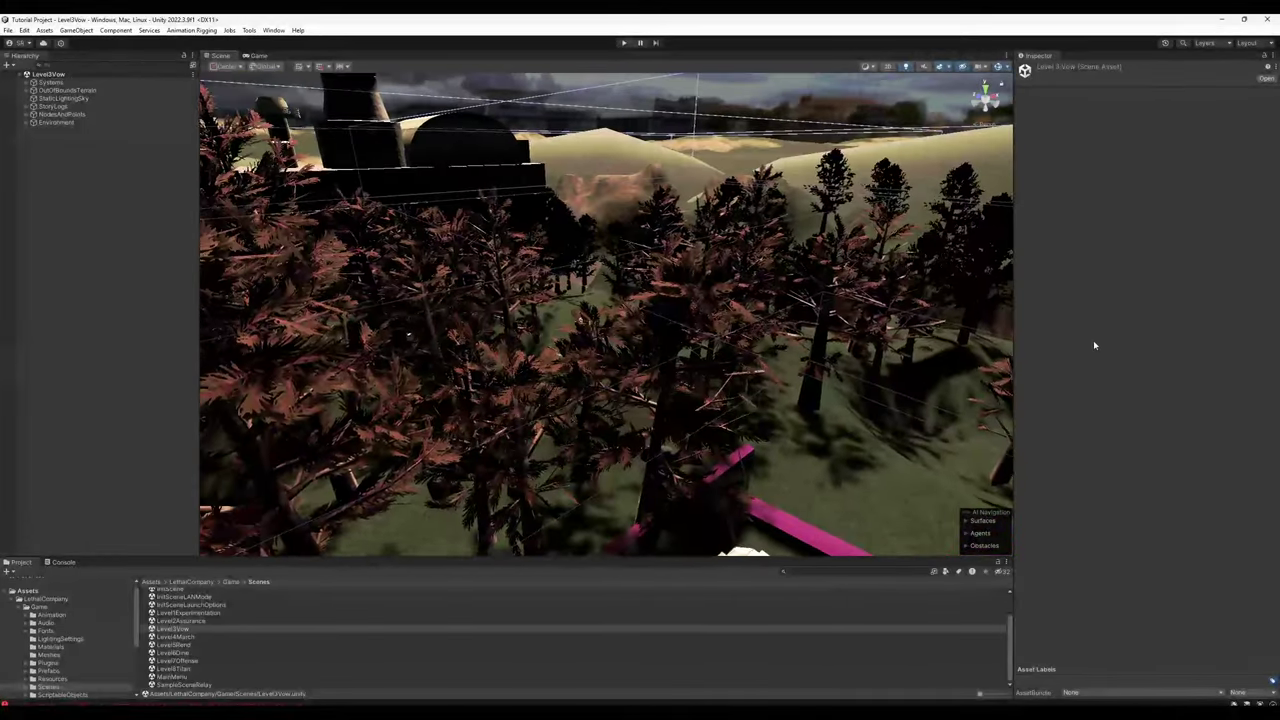
right_click_drag(724, 338, 727, 325)
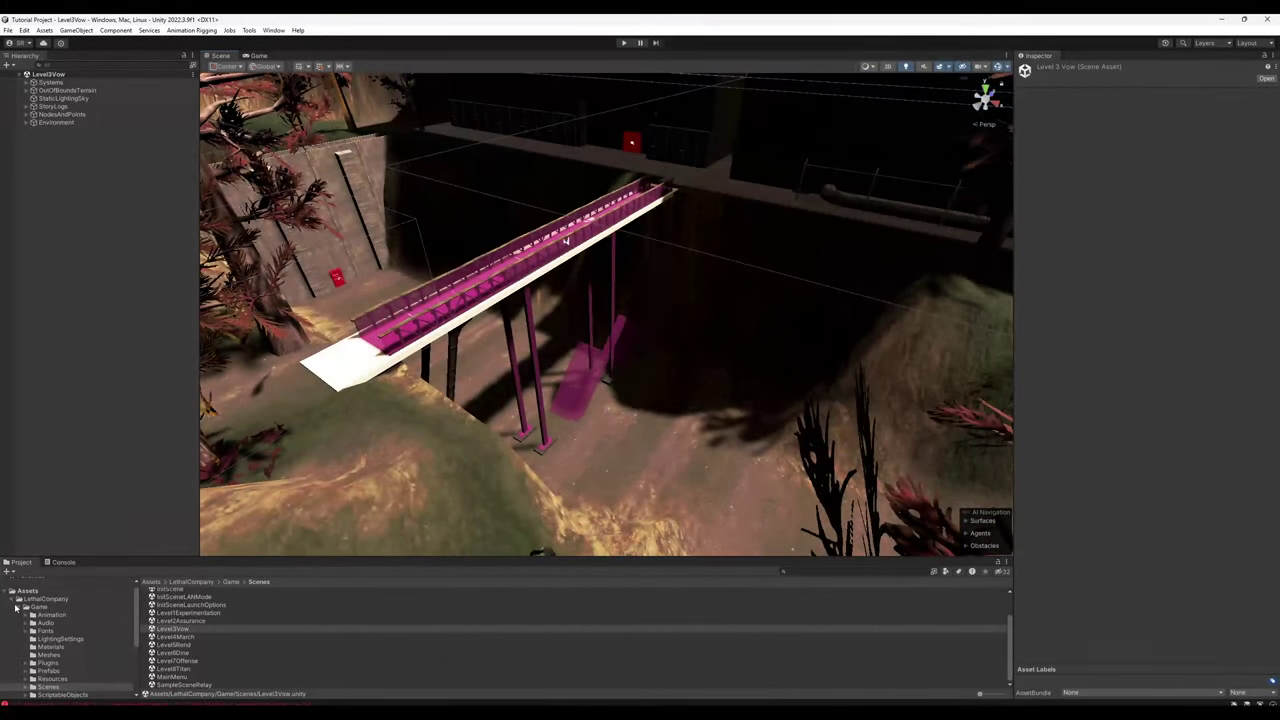
Step: Create a folder named TutorialMod inside Assets/LethalCompany/Mods
left_click(40, 621)
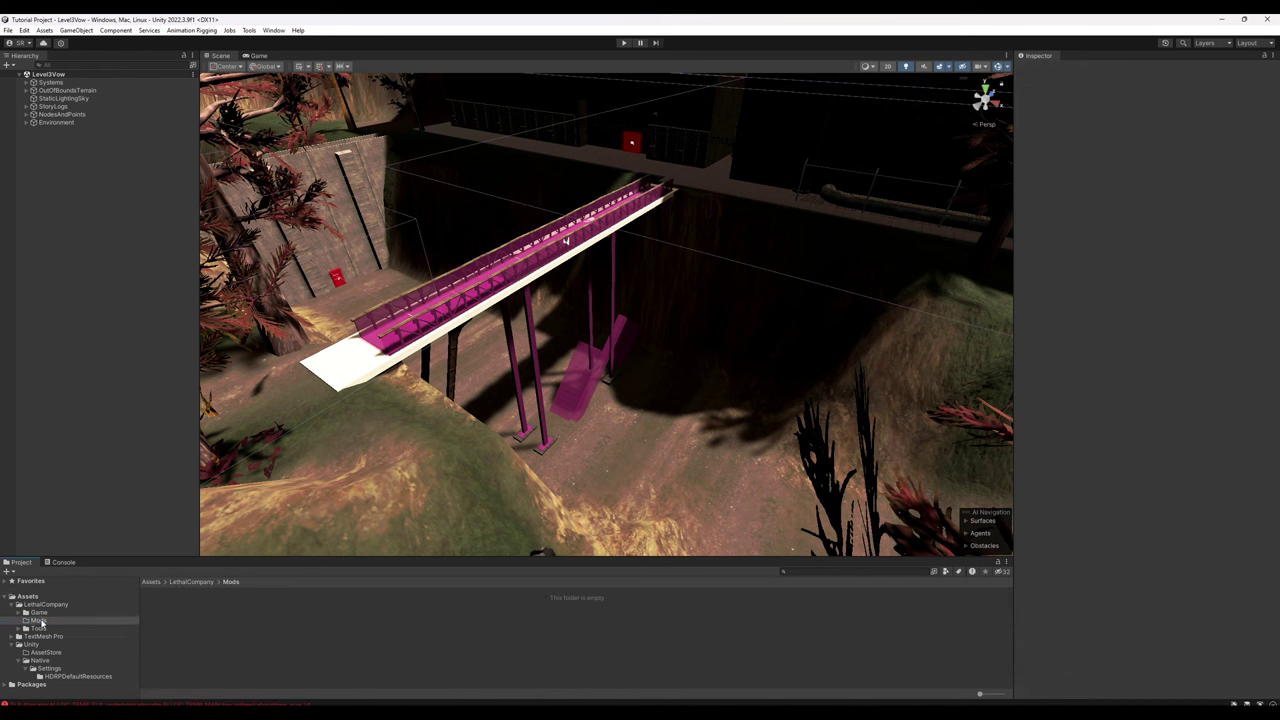
right_click(170, 602)
mouse_move(257, 320)
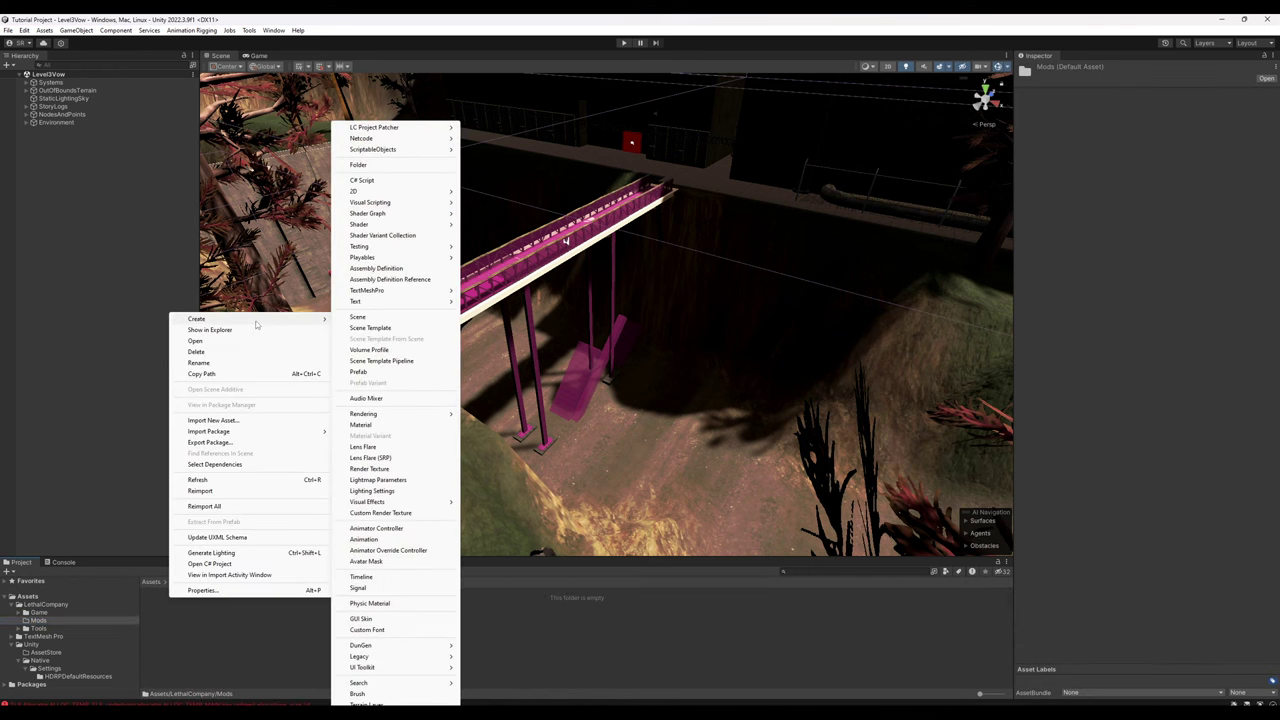
left_click(386, 165)
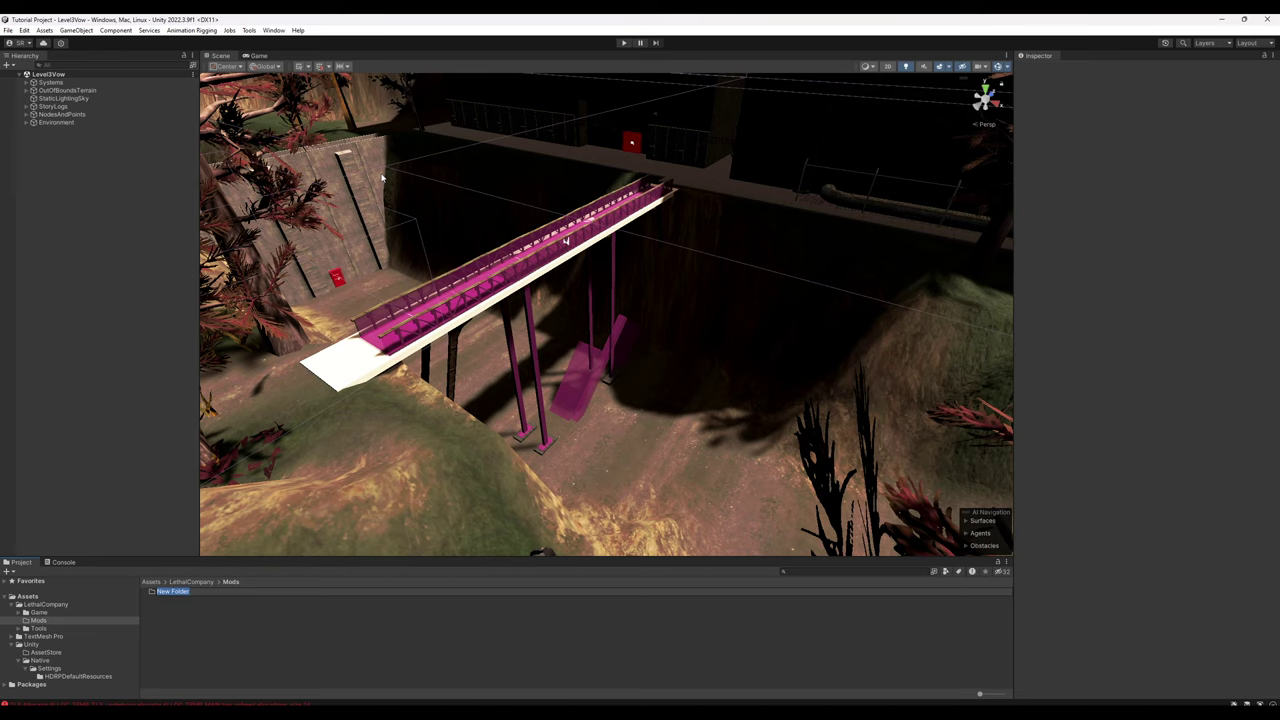
type("TutorialMod")
key("Return")
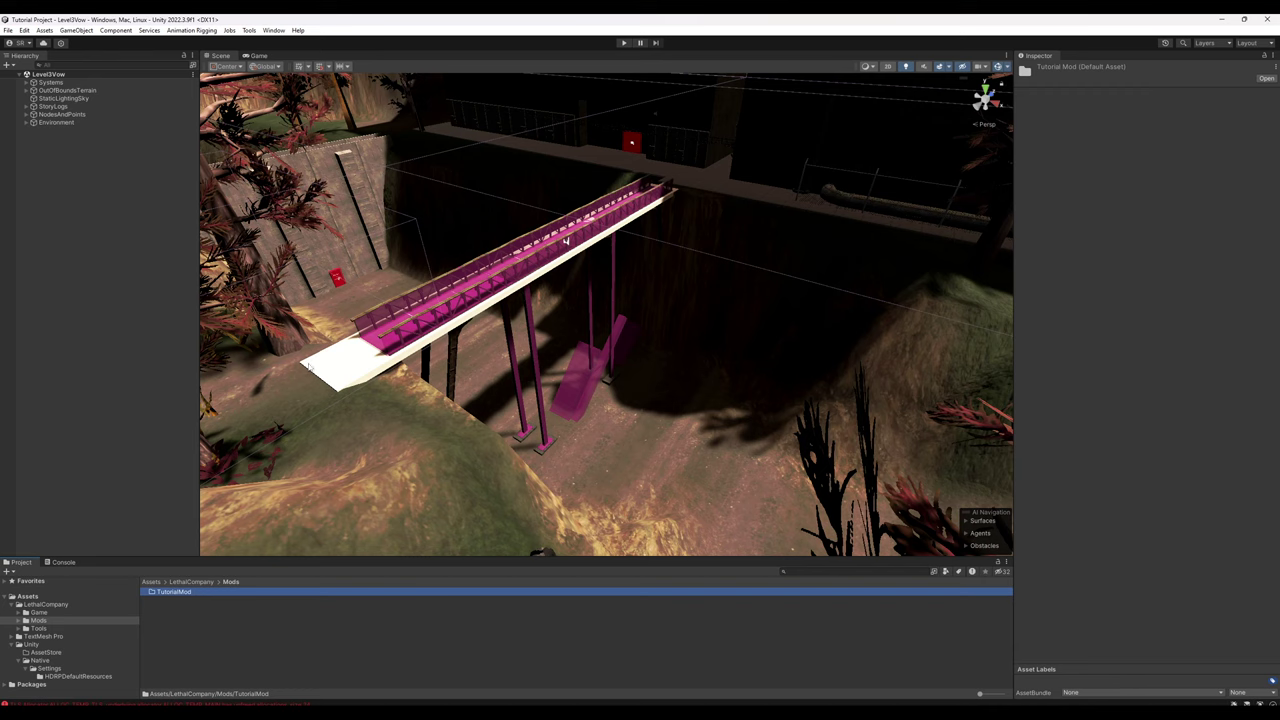
Step: Create a folder named Prefabs inside TutorialMod and open it
double_click(170, 593)
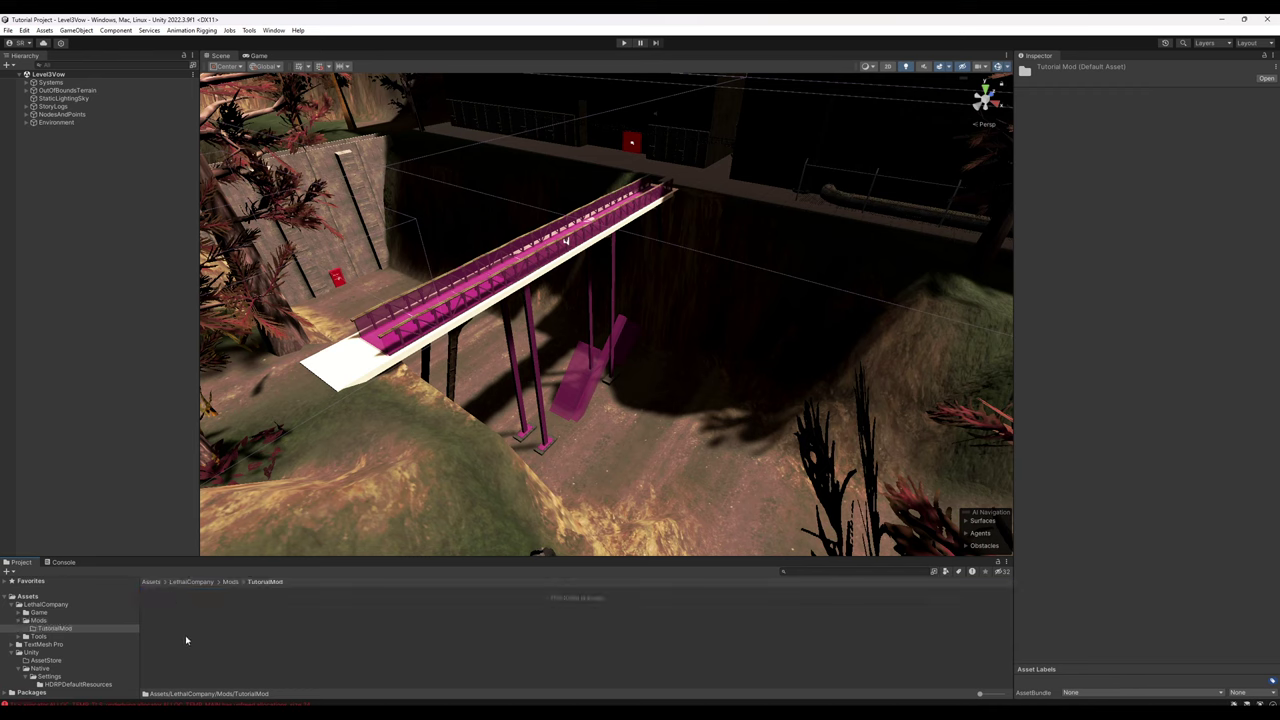
right_click(189, 614)
mouse_move(230, 336)
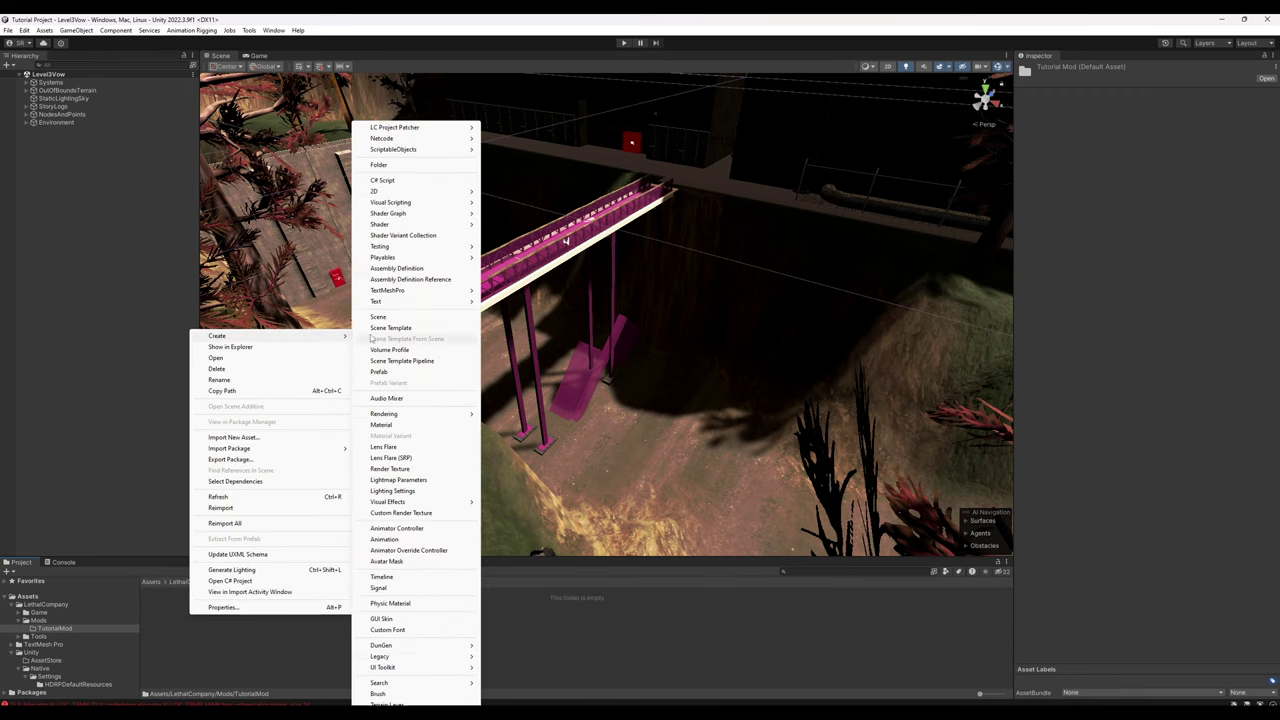
left_click(400, 164)
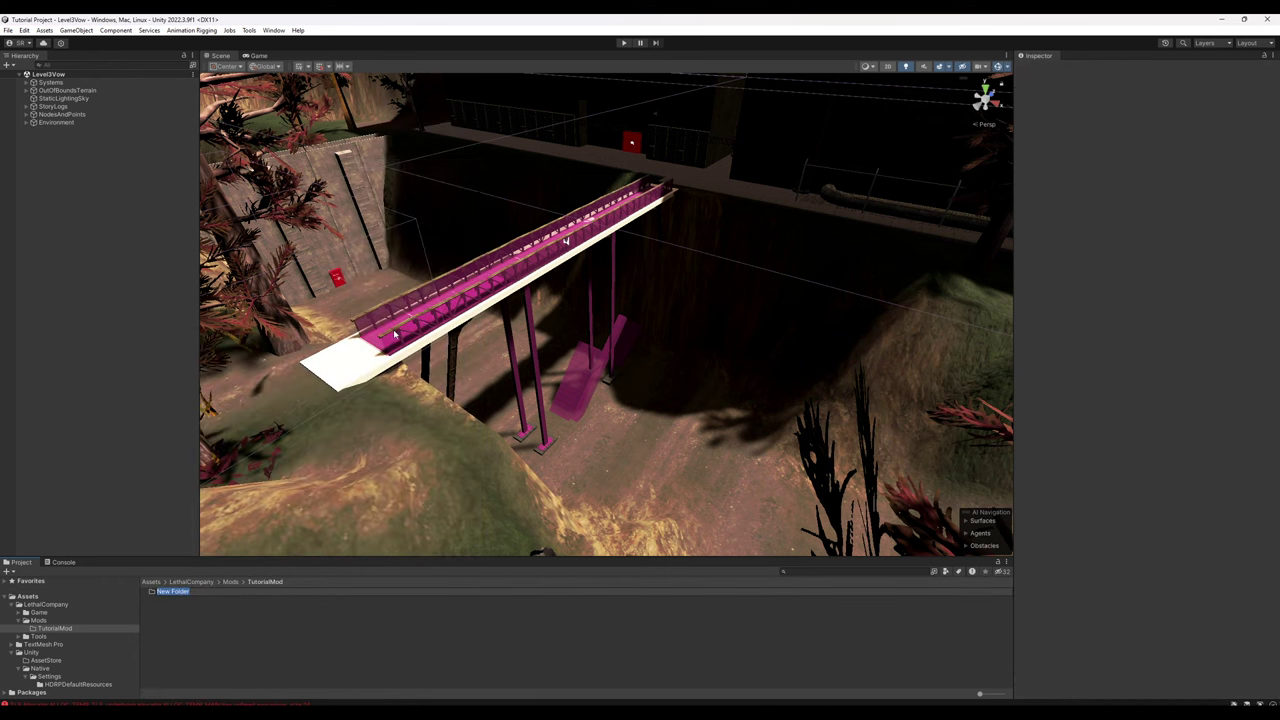
type("Prefabs")
key("Return")
key("Return")
Step: Add an empty game object named Prefab at the root of the Level3Vow scene
right_click(62, 176)
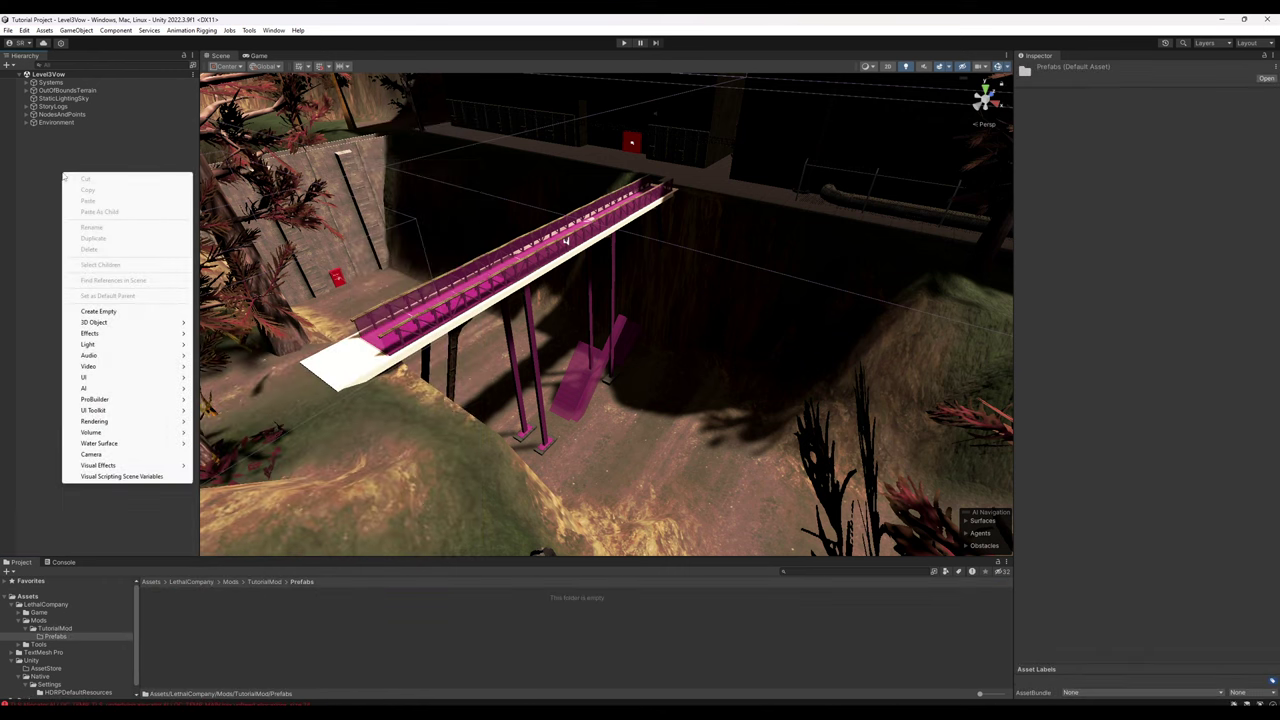
left_click(104, 311)
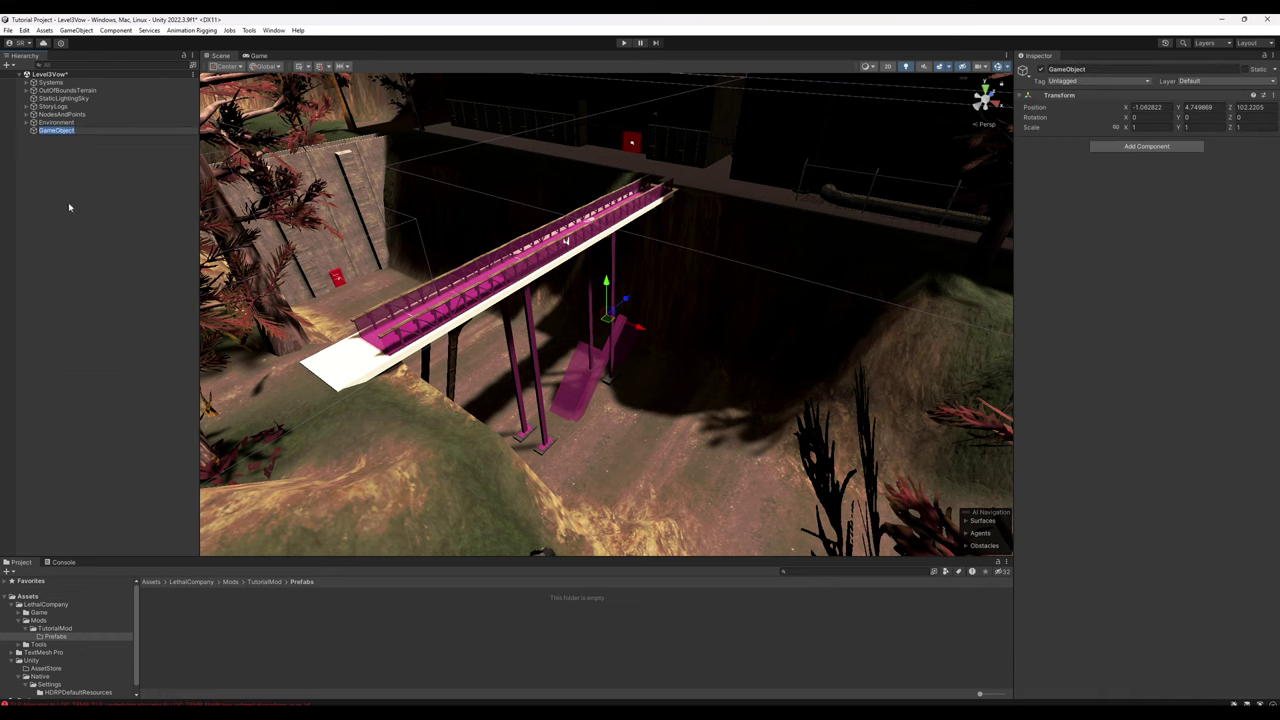
type("Prefabri")
key("Return")
Step: Copy the root objects Environment, NodesAndPoints, StoryLogs and Systems into the Prefab object as children
left_click(74, 121)
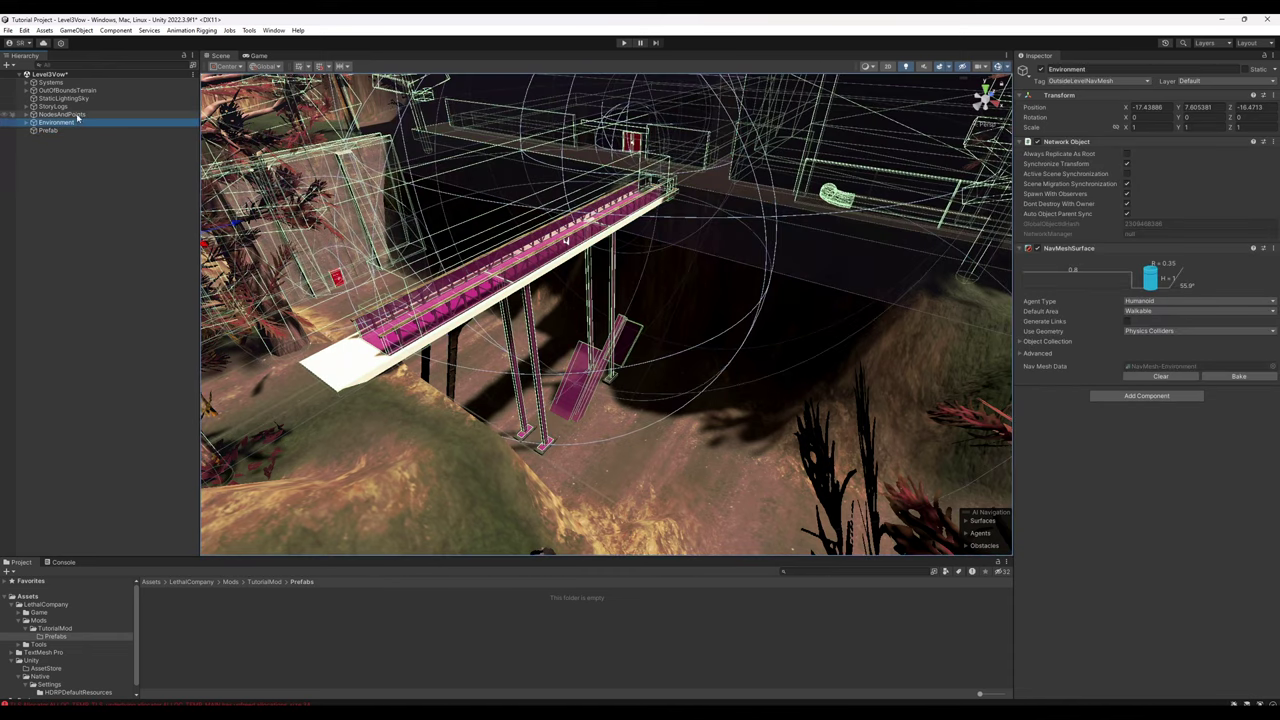
left_click(76, 114, "ctrl")
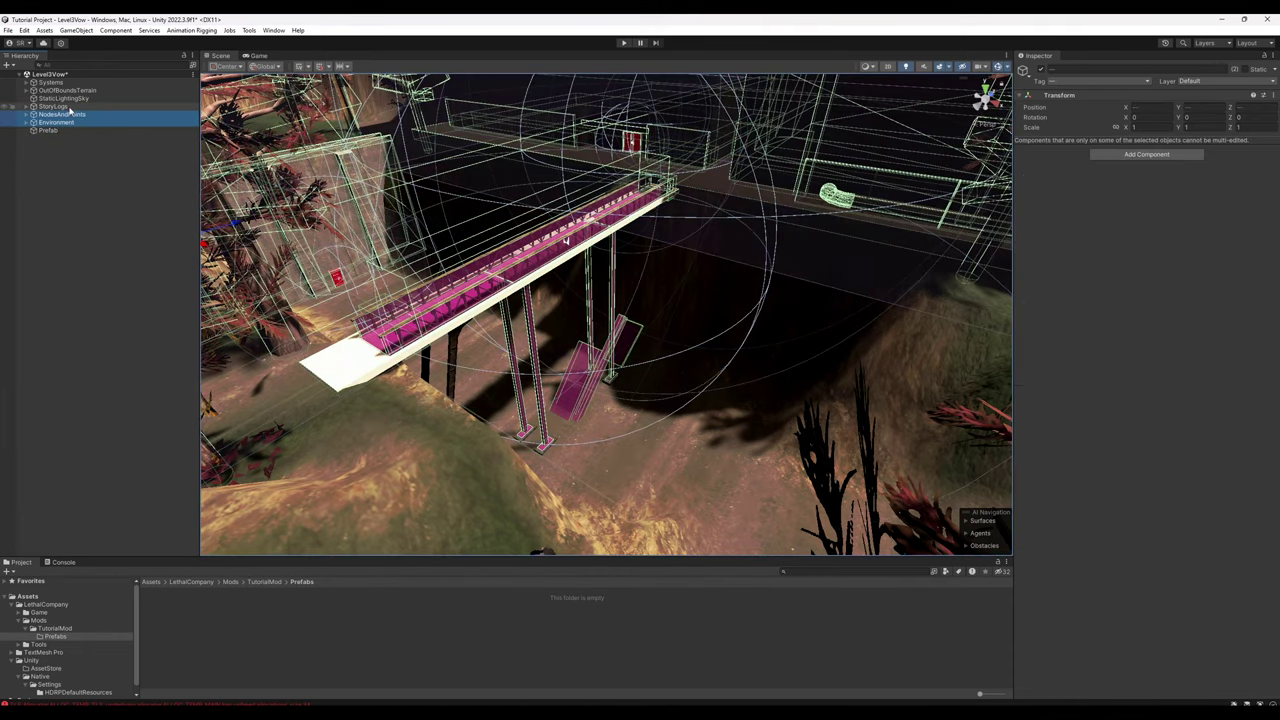
left_click(69, 107, "ctrl")
left_click(69, 83, "ctrl")
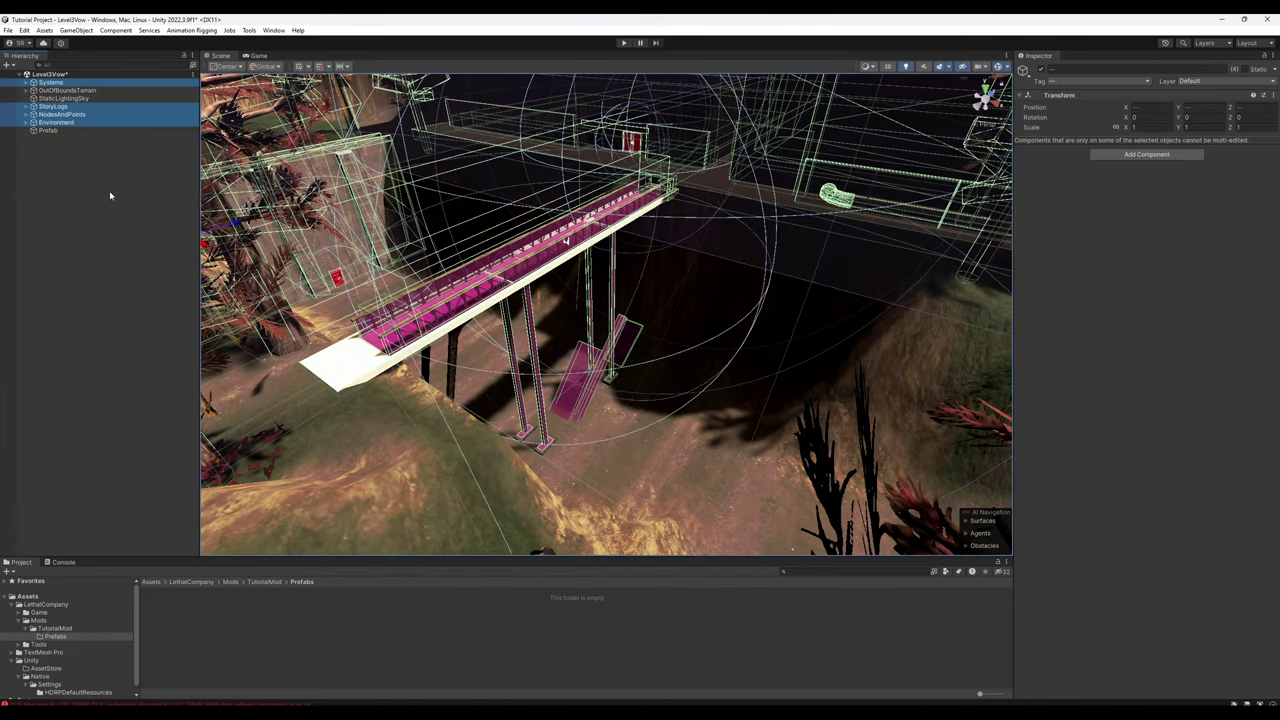
left_click(58, 131)
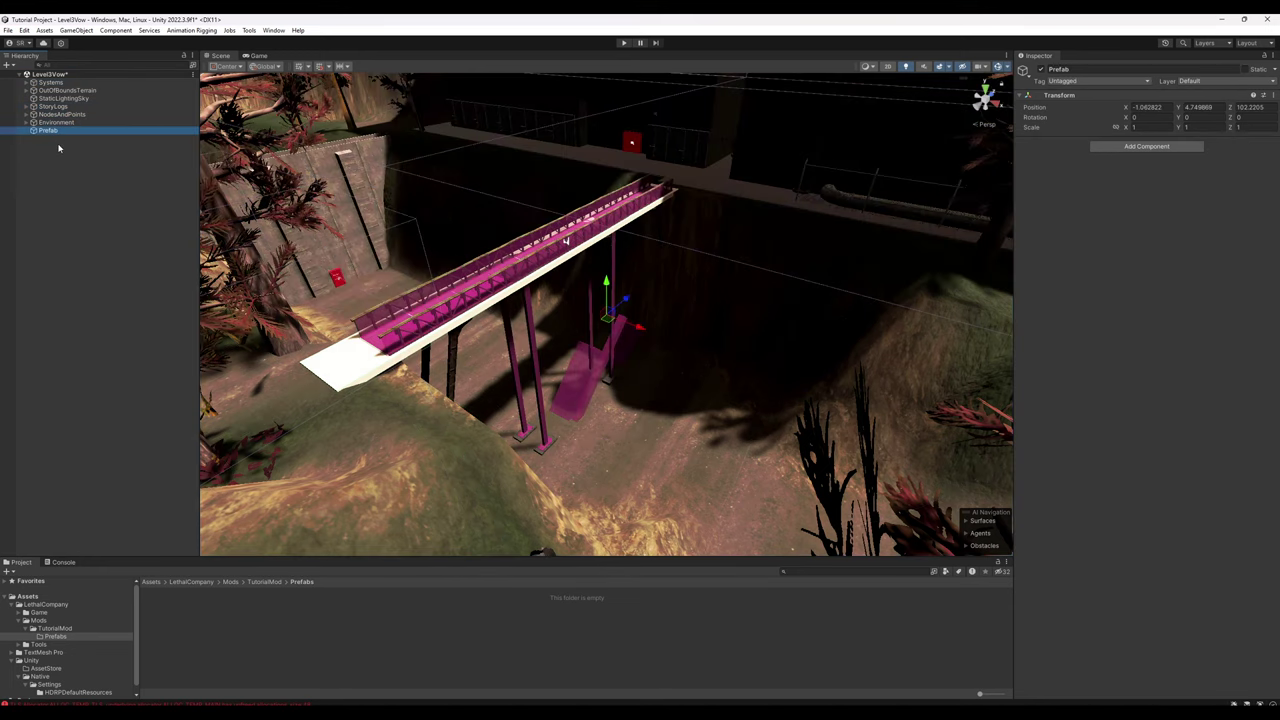
key("ctrl+v")
left_click_drag(59, 142, 58, 134)
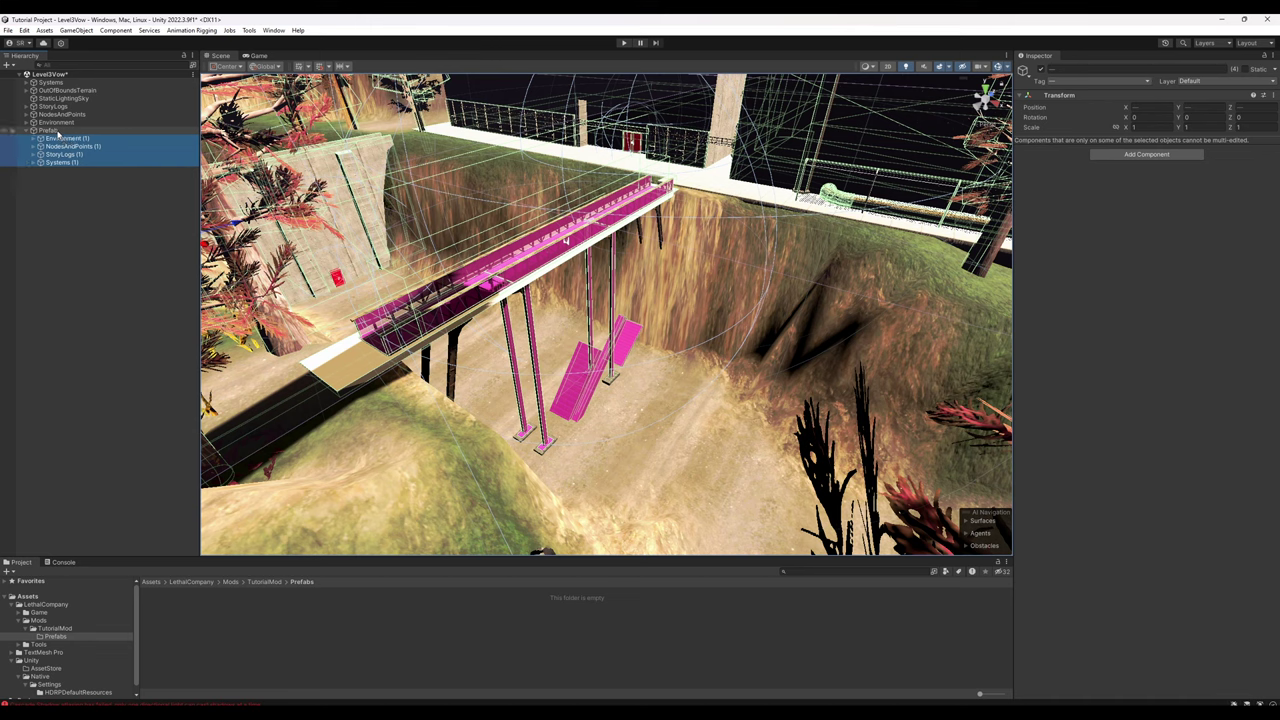
left_click(62, 199)
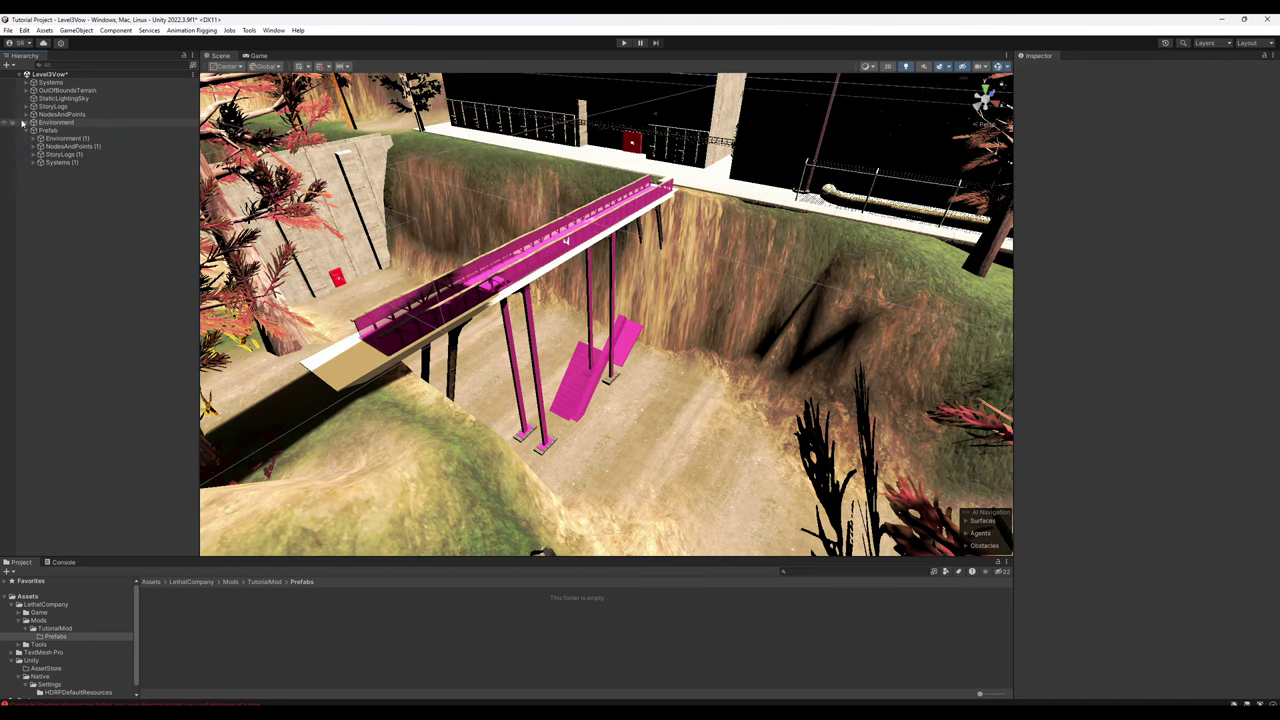
Step: Deactivate all six original root objects from Systems through Environment, leaving only Prefab active
left_click(19, 122)
left_click(9, 82, "shift")
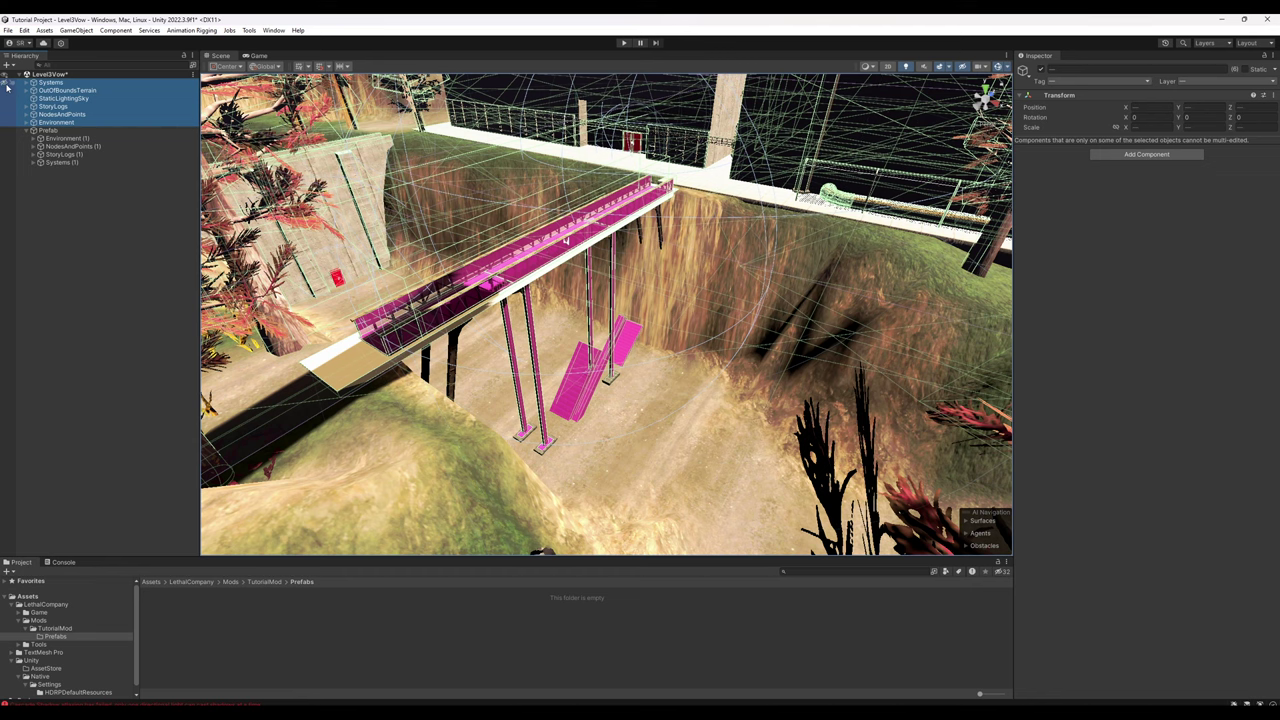
left_click(8, 89)
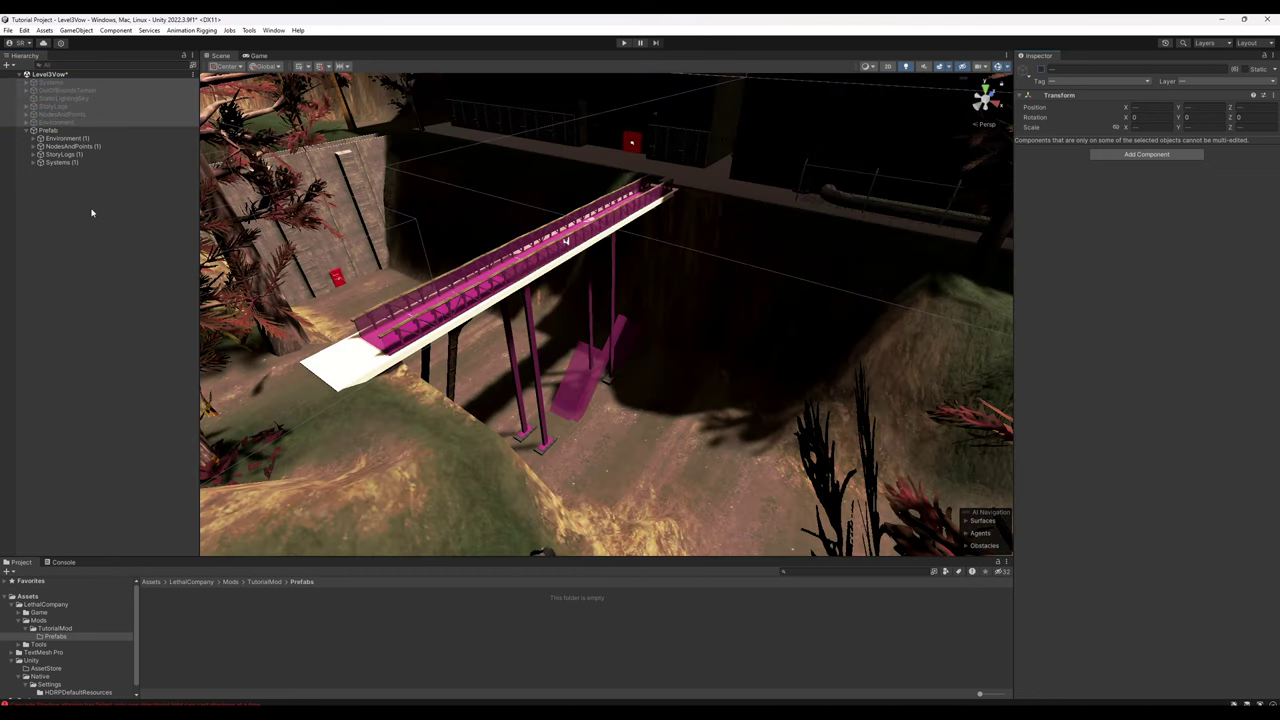
left_click(91, 212)
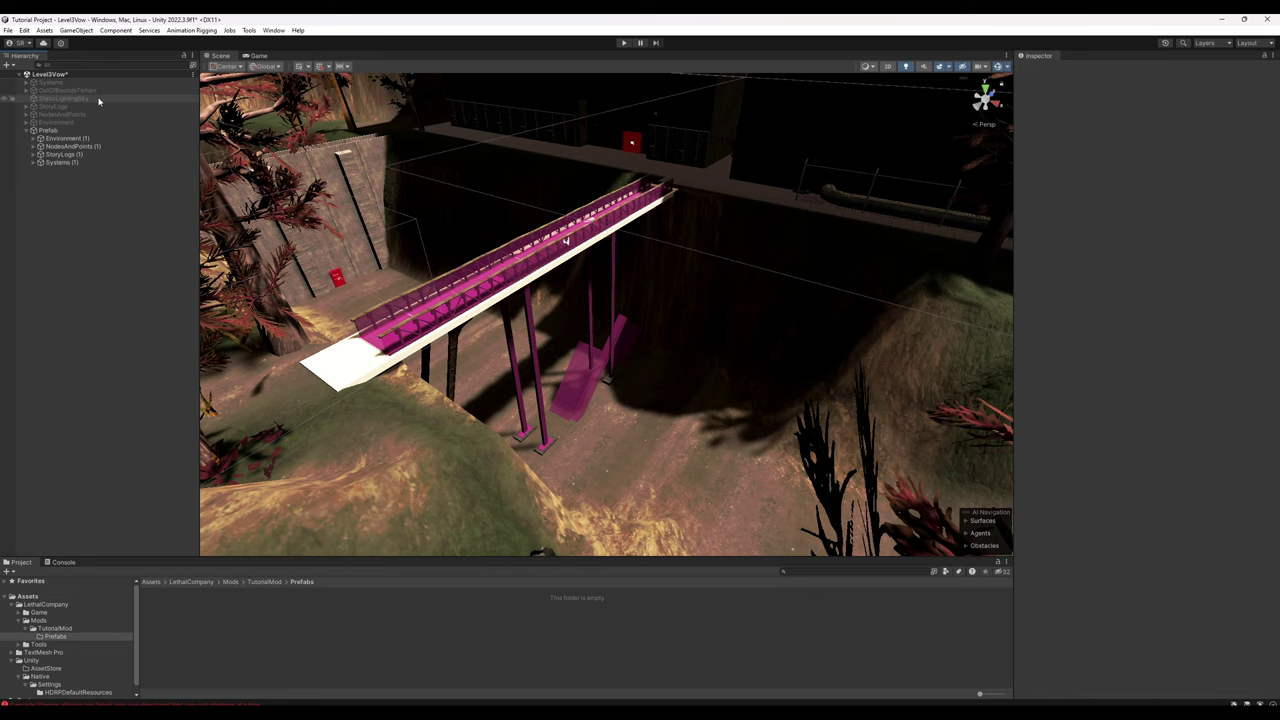
Step: Rename the four copies inside Prefab to Systems, Environment, NodesAndPoints and StoryLogs, with Systems as the first child
left_click(76, 162)
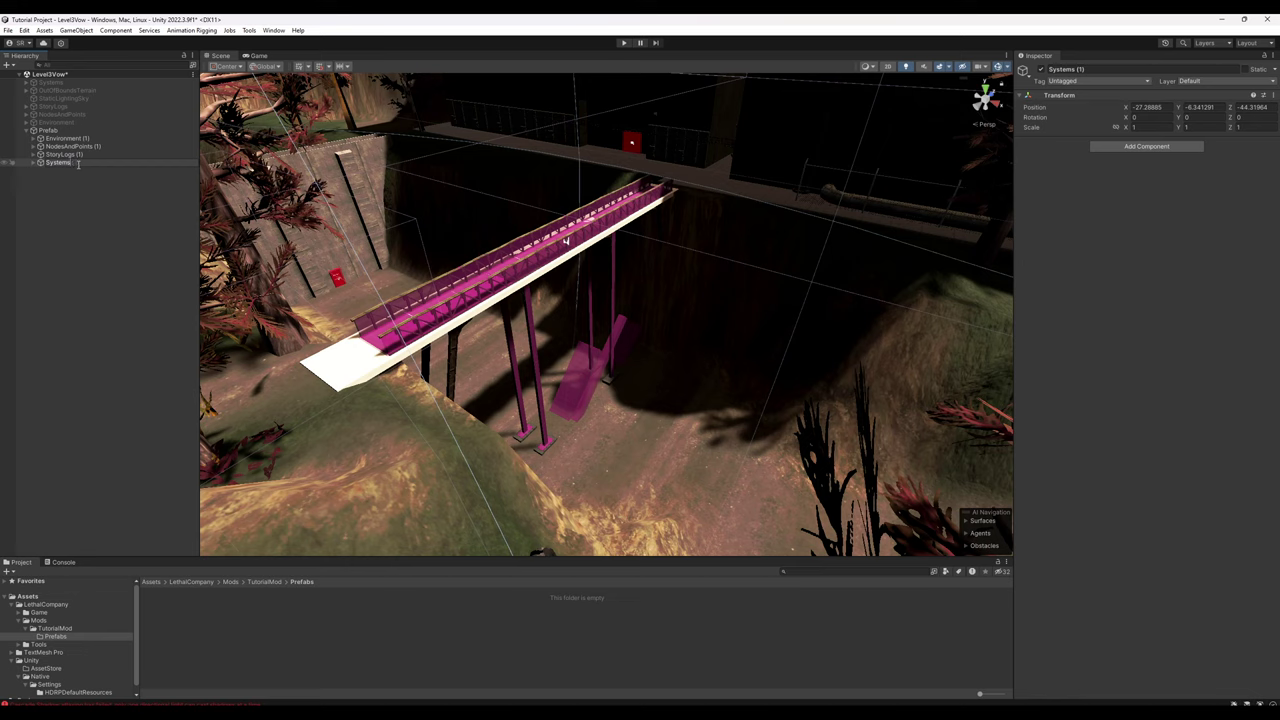
key("Return")
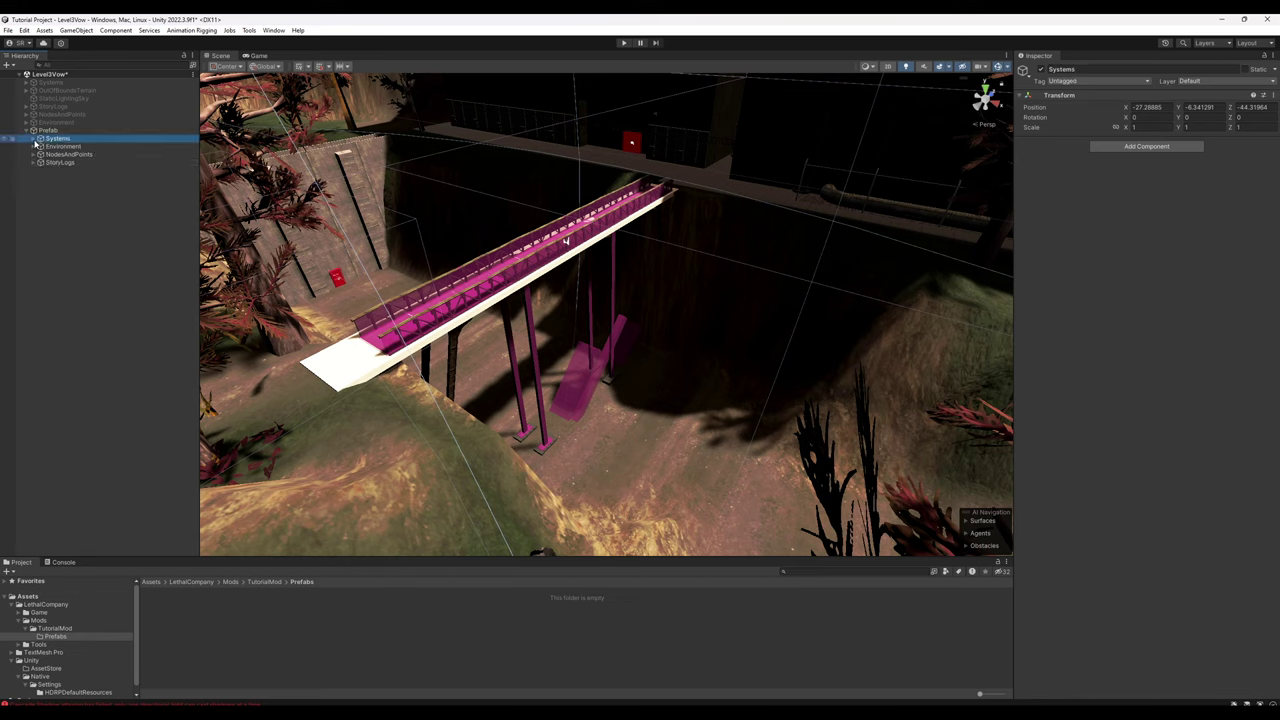
Step: Delete the NavMesh and FoliageLowDetail objects from Systems inside Prefab
left_click(34, 139)
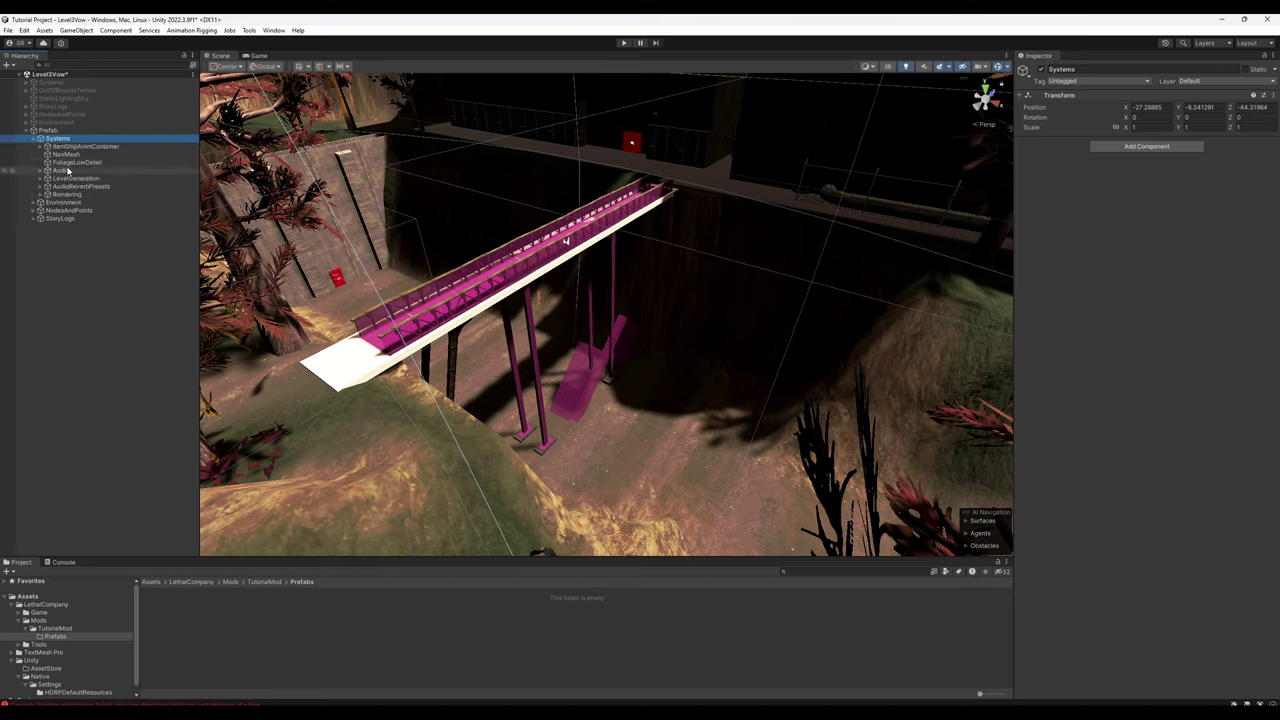
left_click(68, 164)
left_click(84, 155, "ctrl")
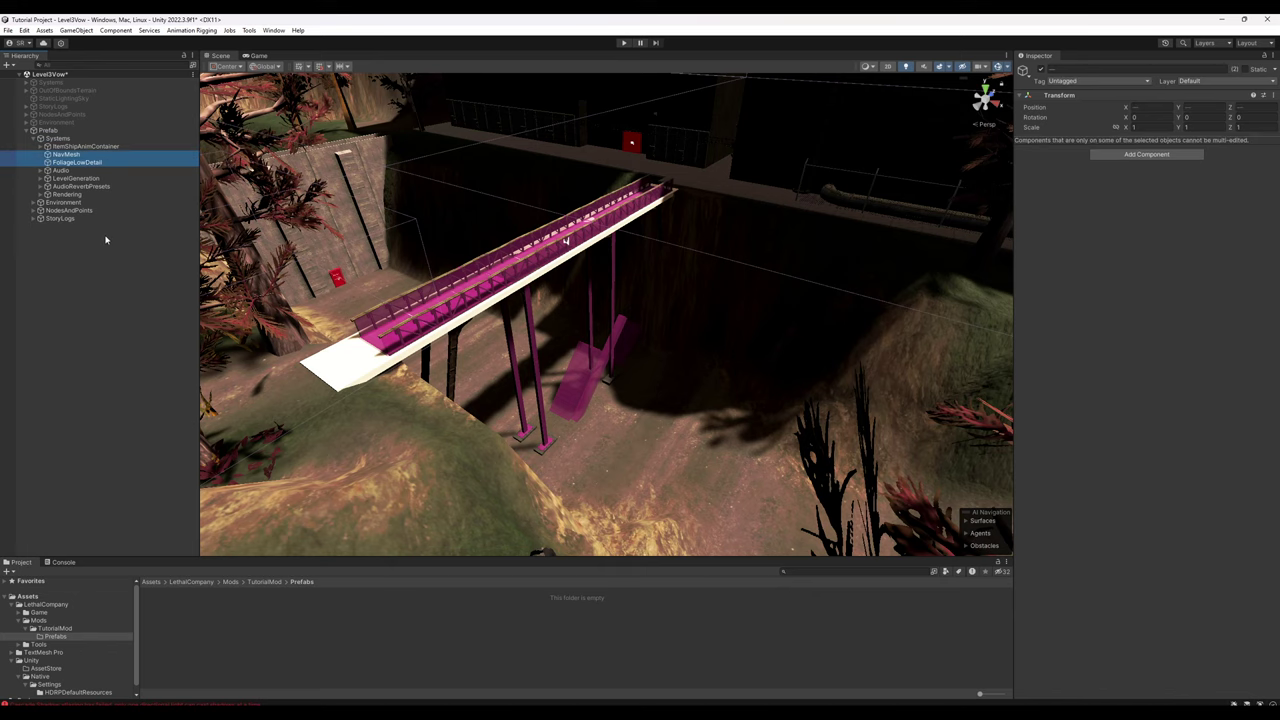
key("Delete")
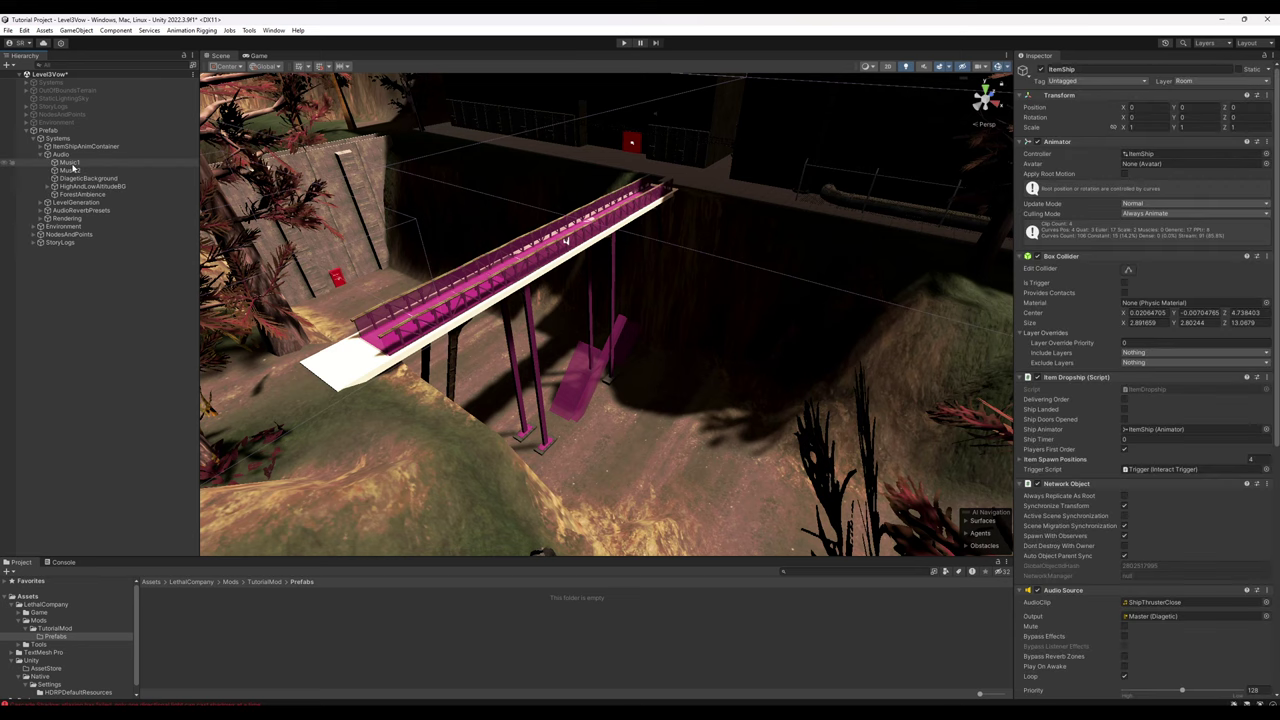
Step: Inspect the Music1, HighAndLowAltitudeBG, ForestAmbience and DiageticBackground objects under Systems' Audio object
left_click(72, 163)
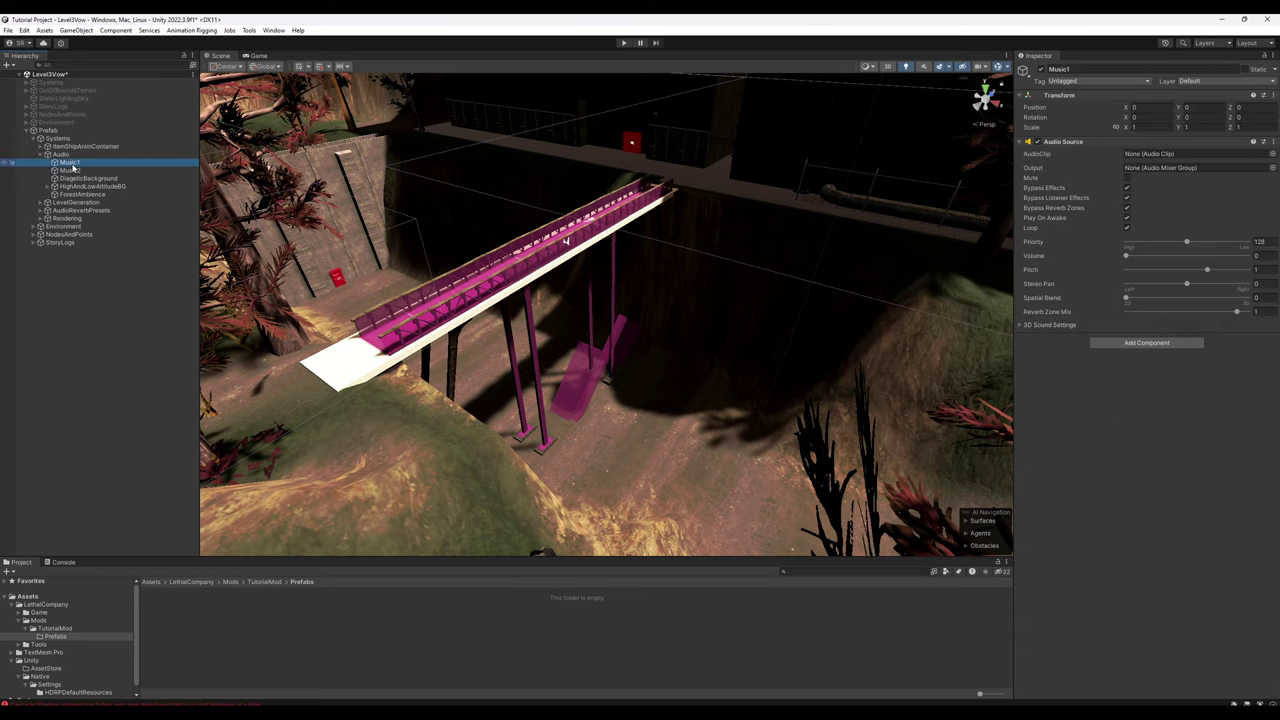
left_click(76, 187)
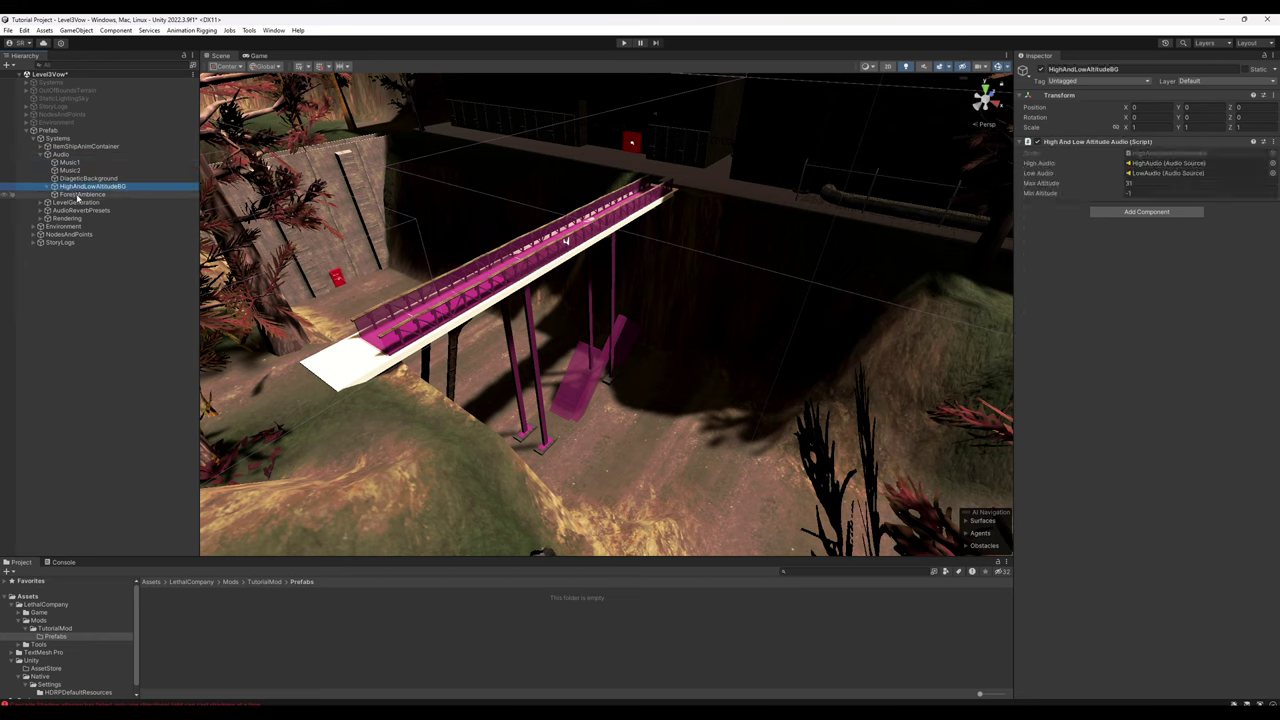
left_click(78, 195, "shift")
key("Delete")
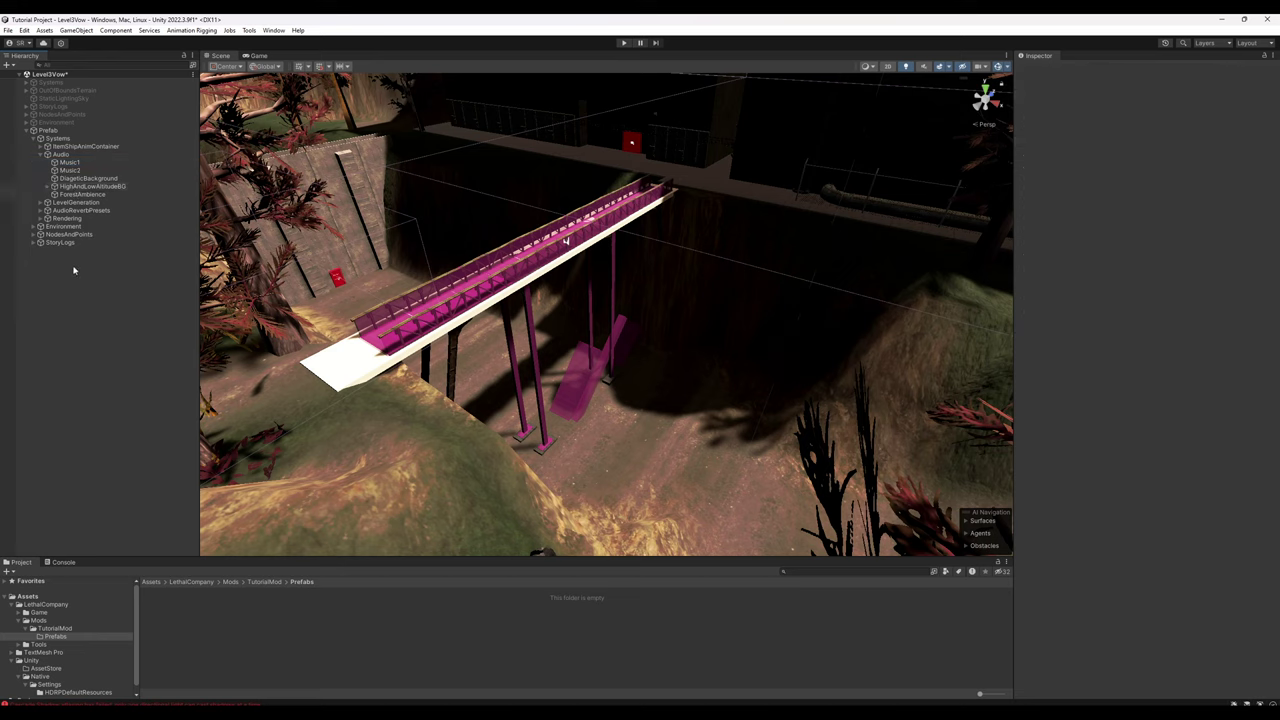
left_click(84, 179)
Step: Examine the DungeonGenerator's Runtime Dungeon generator settings and the available Dungeon Flow assets
left_click(40, 162)
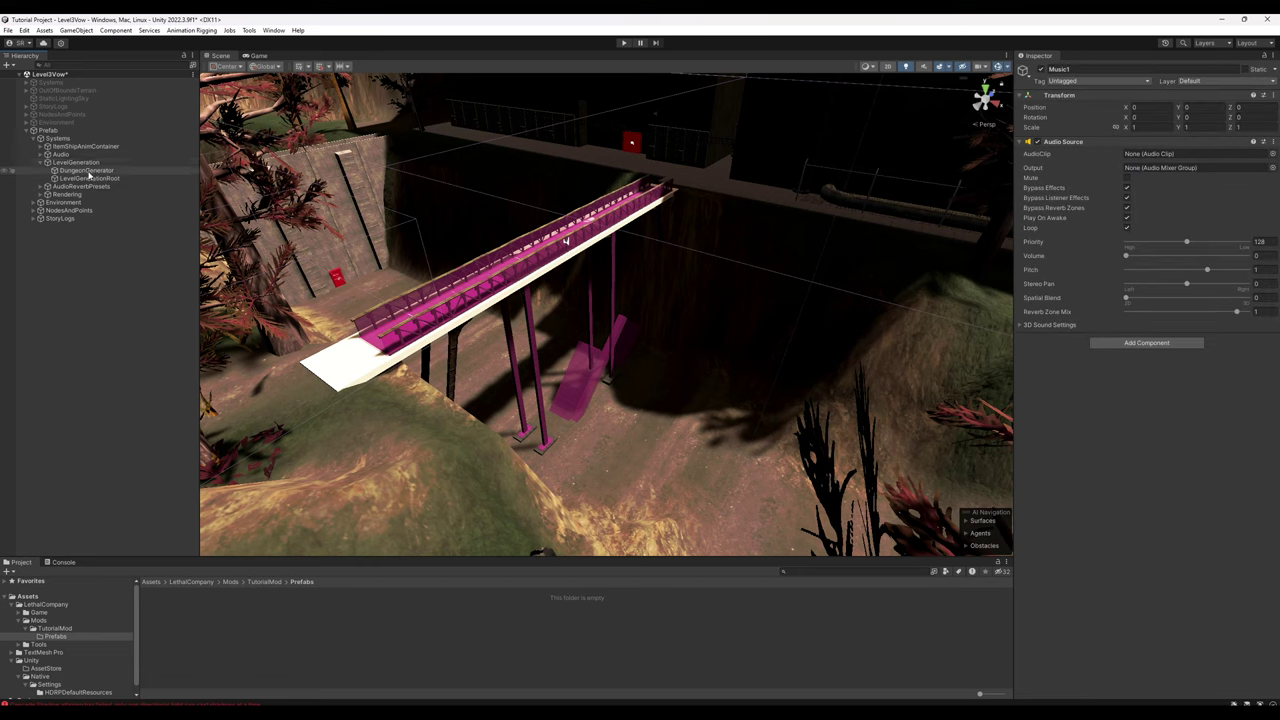
left_click(86, 171)
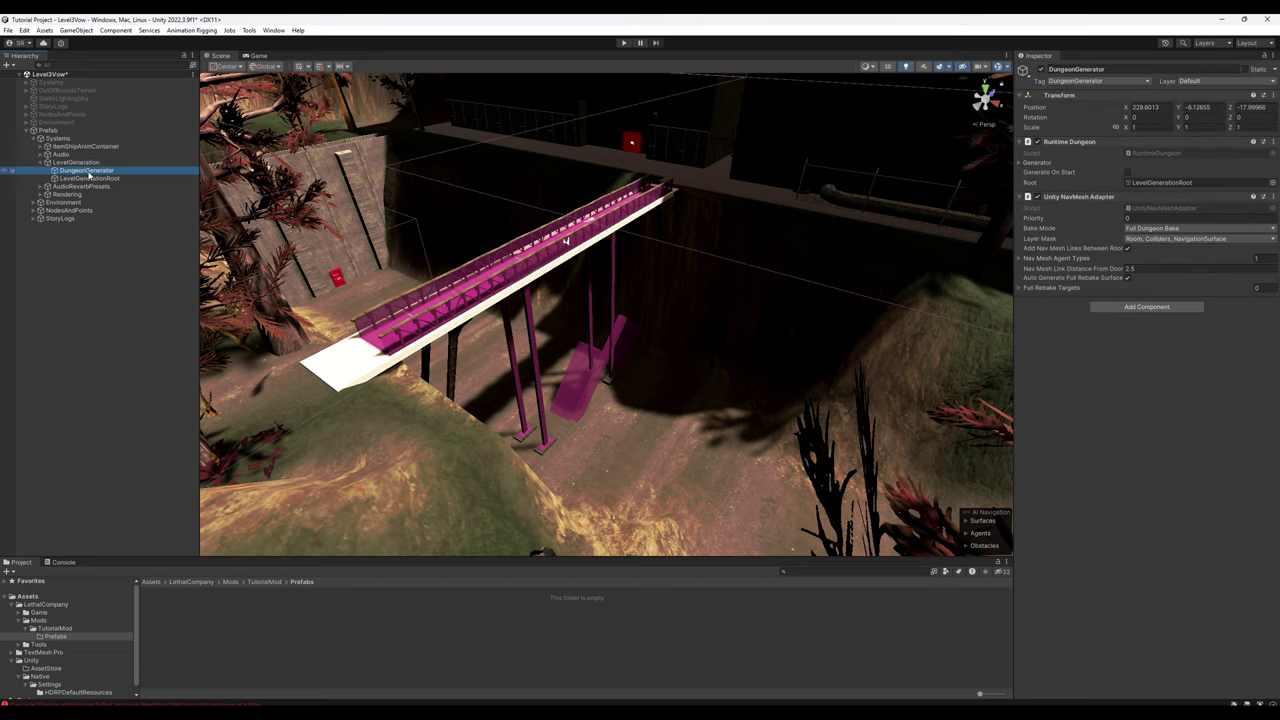
left_click(1019, 163)
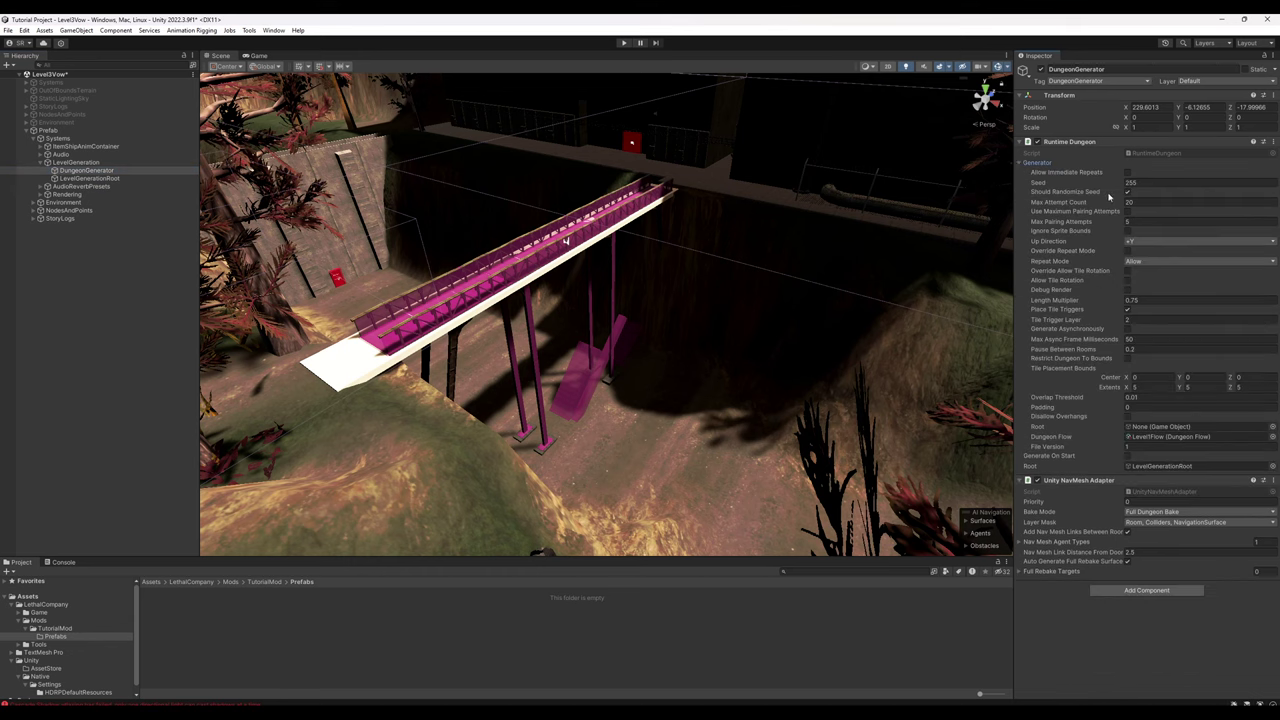
left_click(1127, 397)
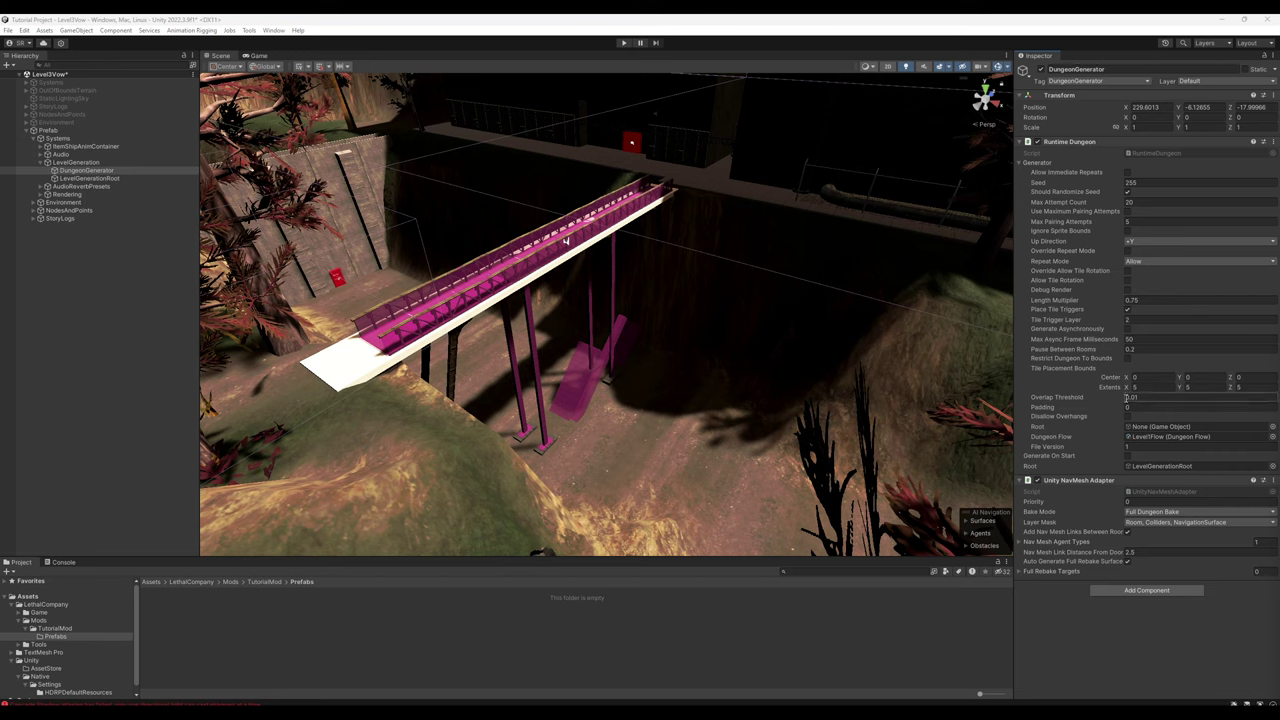
left_click(1272, 437)
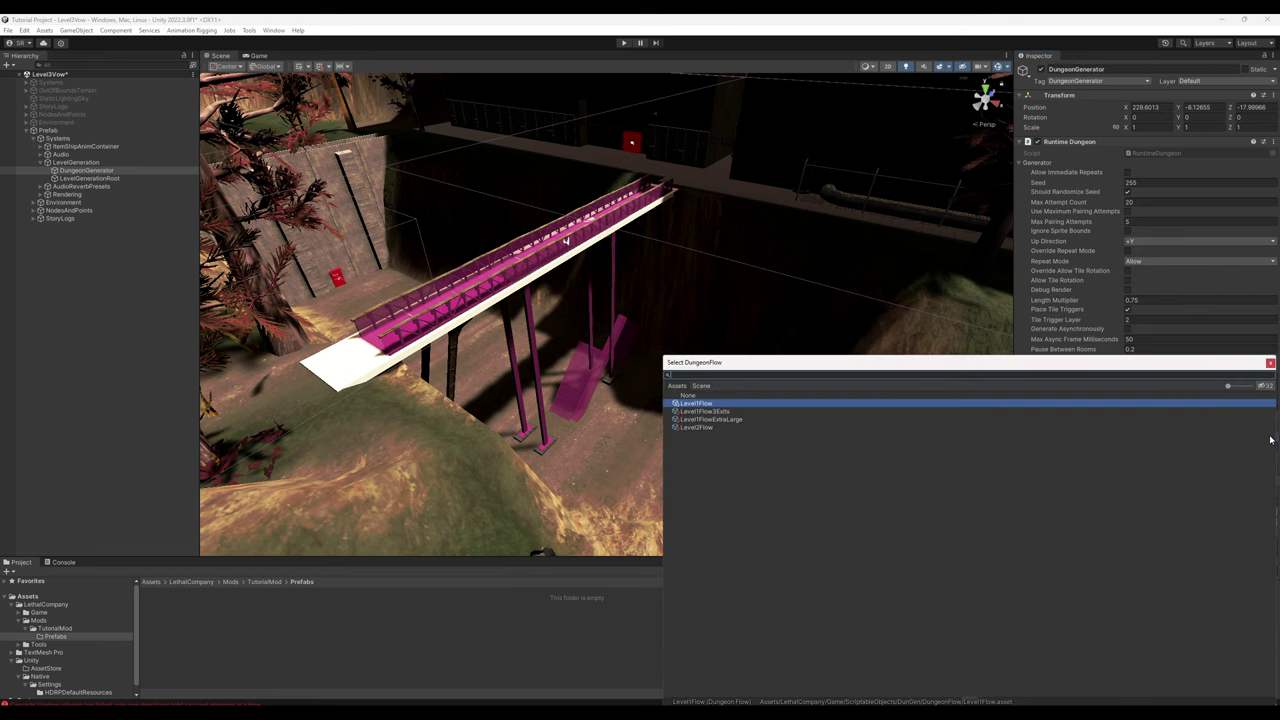
left_click(1270, 362)
Step: Examine the Audio Presets list and child objects of AudioReverbPresets
left_click(41, 163)
left_click(69, 171)
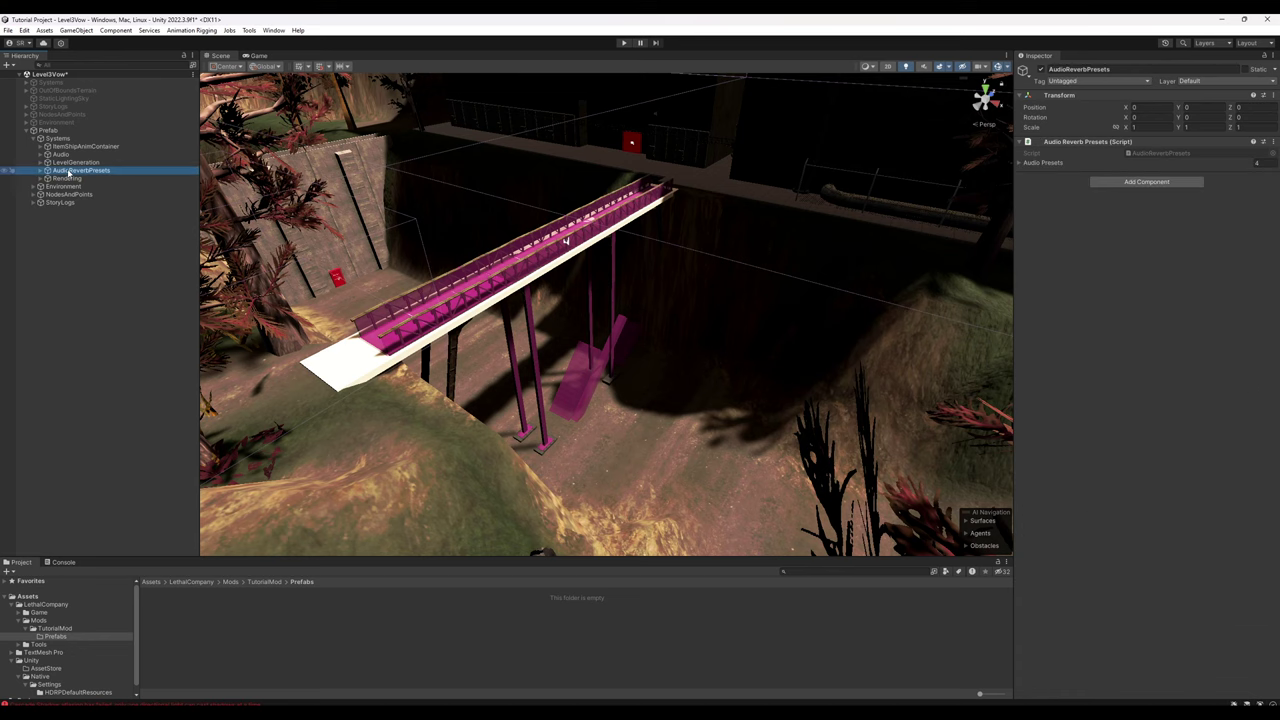
left_click(1041, 162)
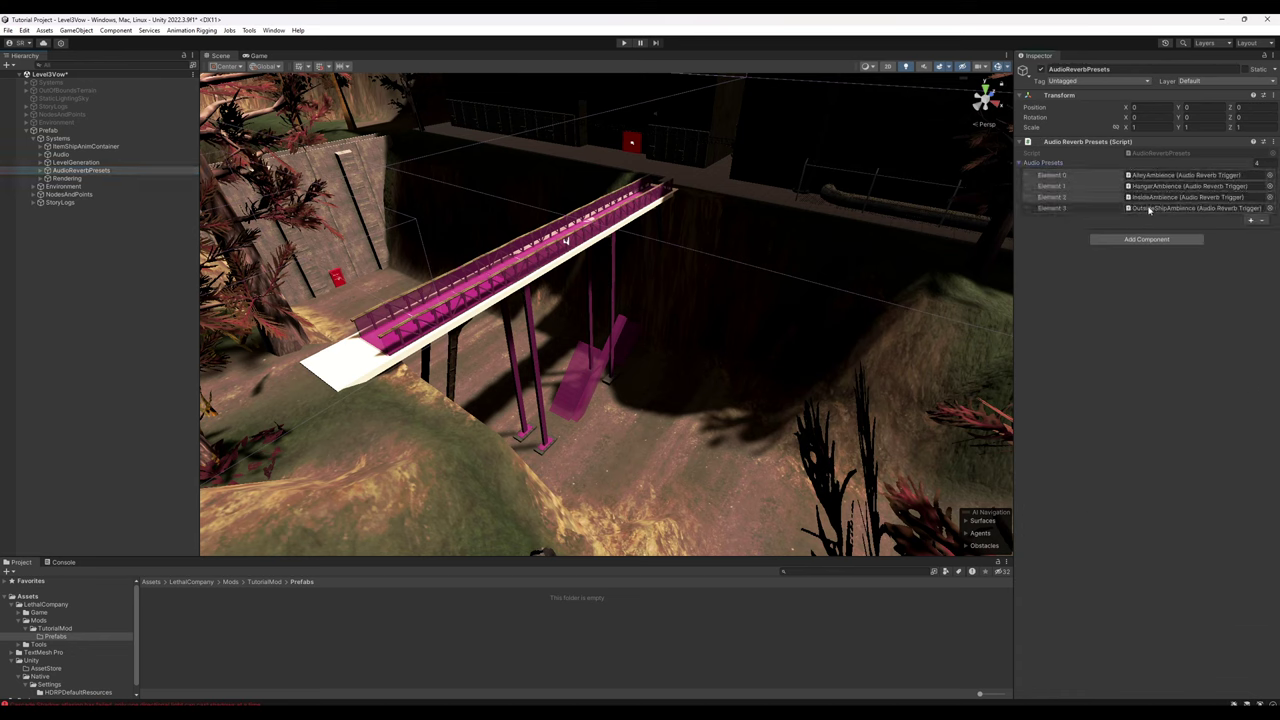
left_click(47, 171)
Step: Clear the Audio Changes list in HangarAmbience's Audio Reverb Trigger
left_click(76, 178)
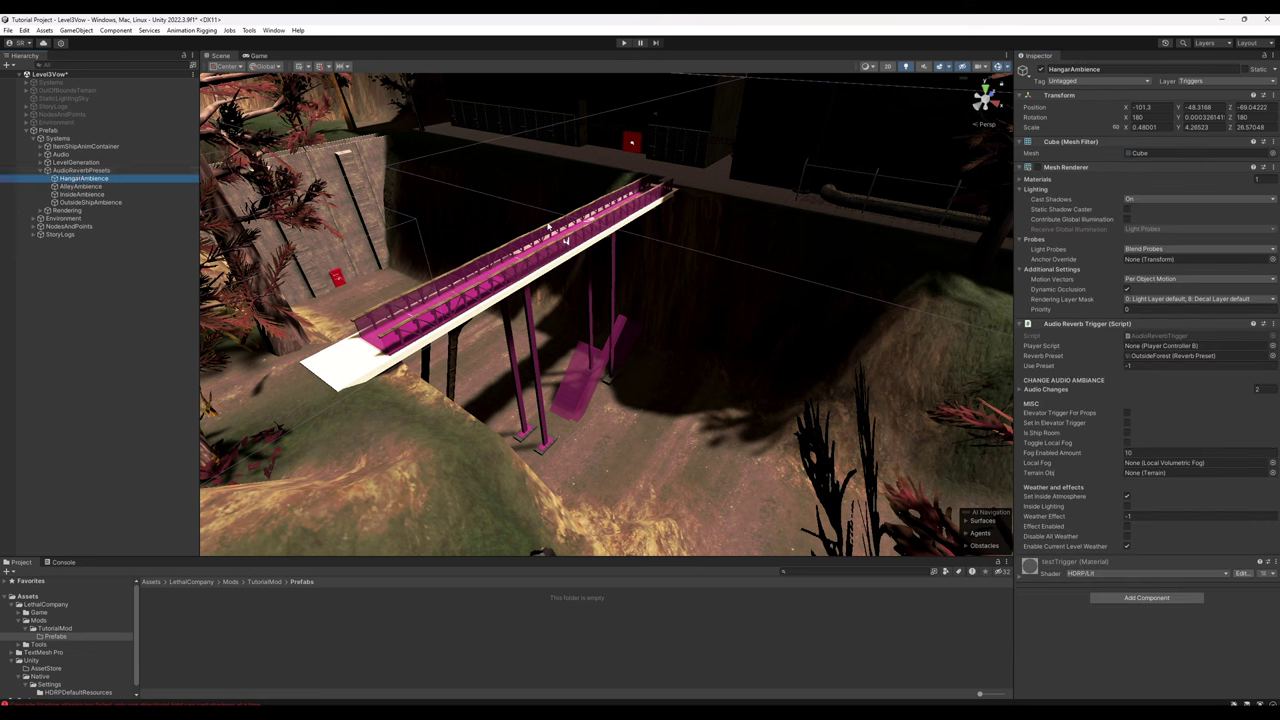
left_click(1021, 167)
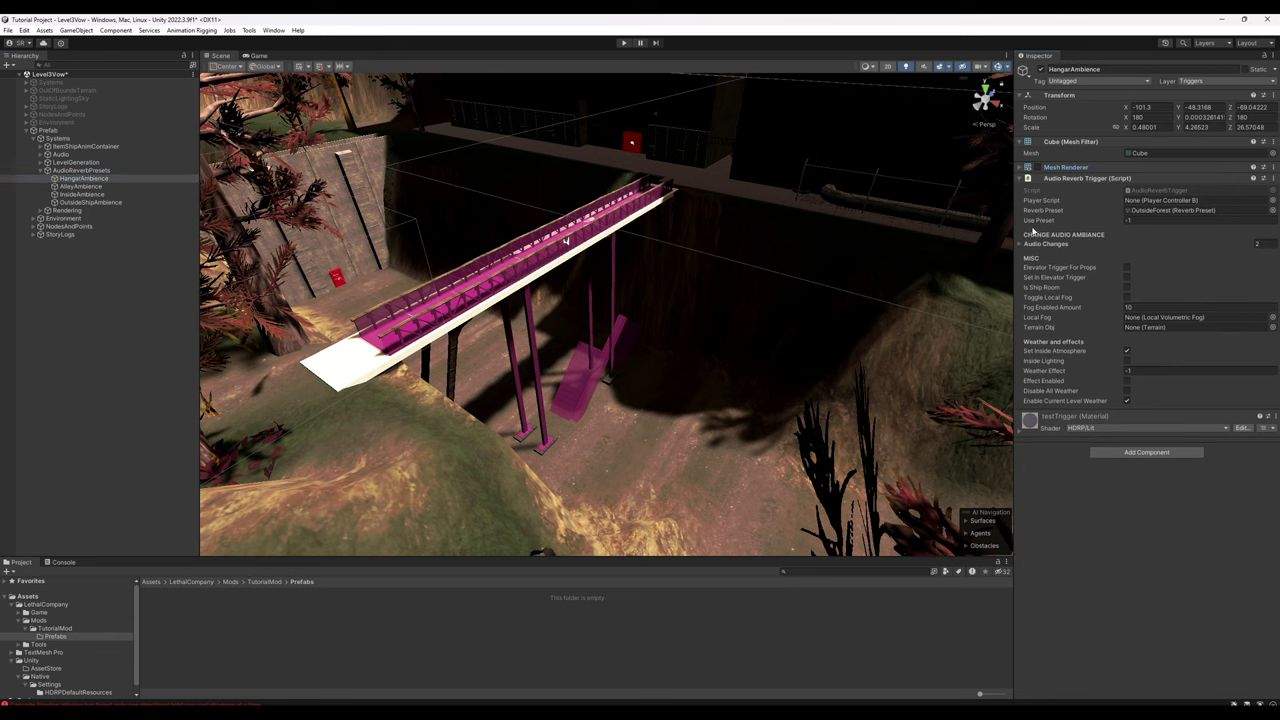
left_click(1021, 245)
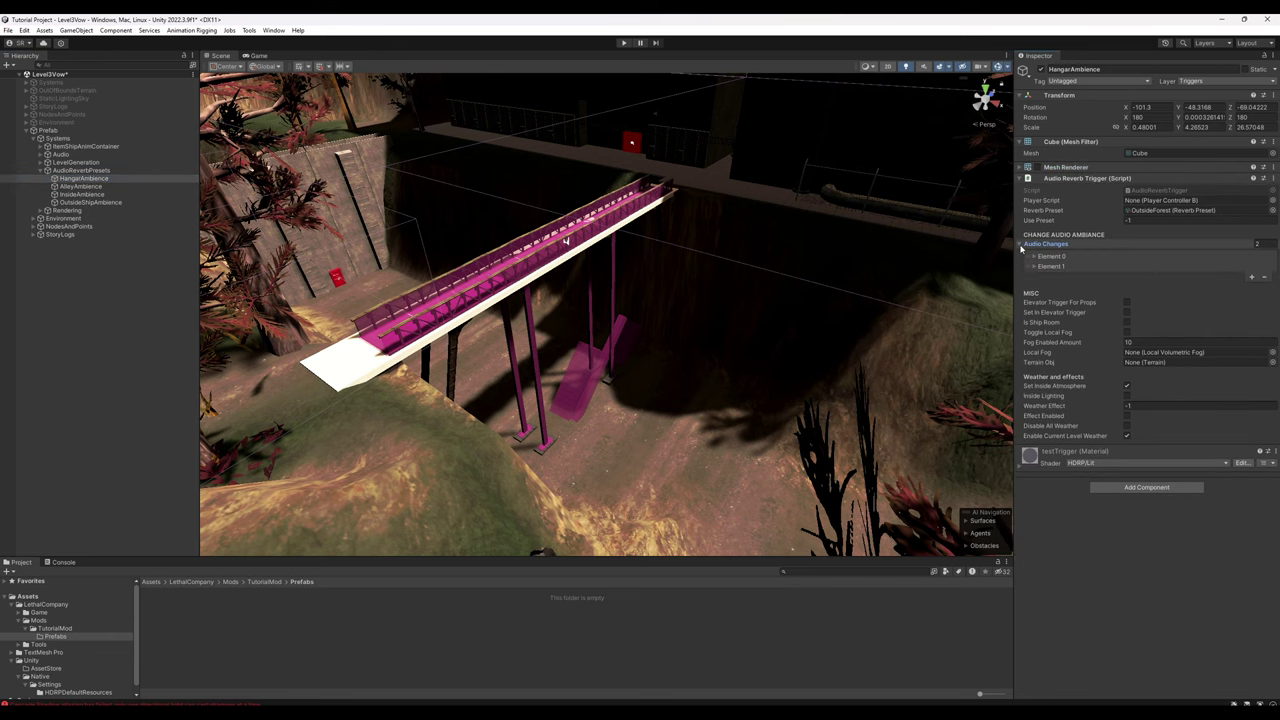
left_click(1263, 246)
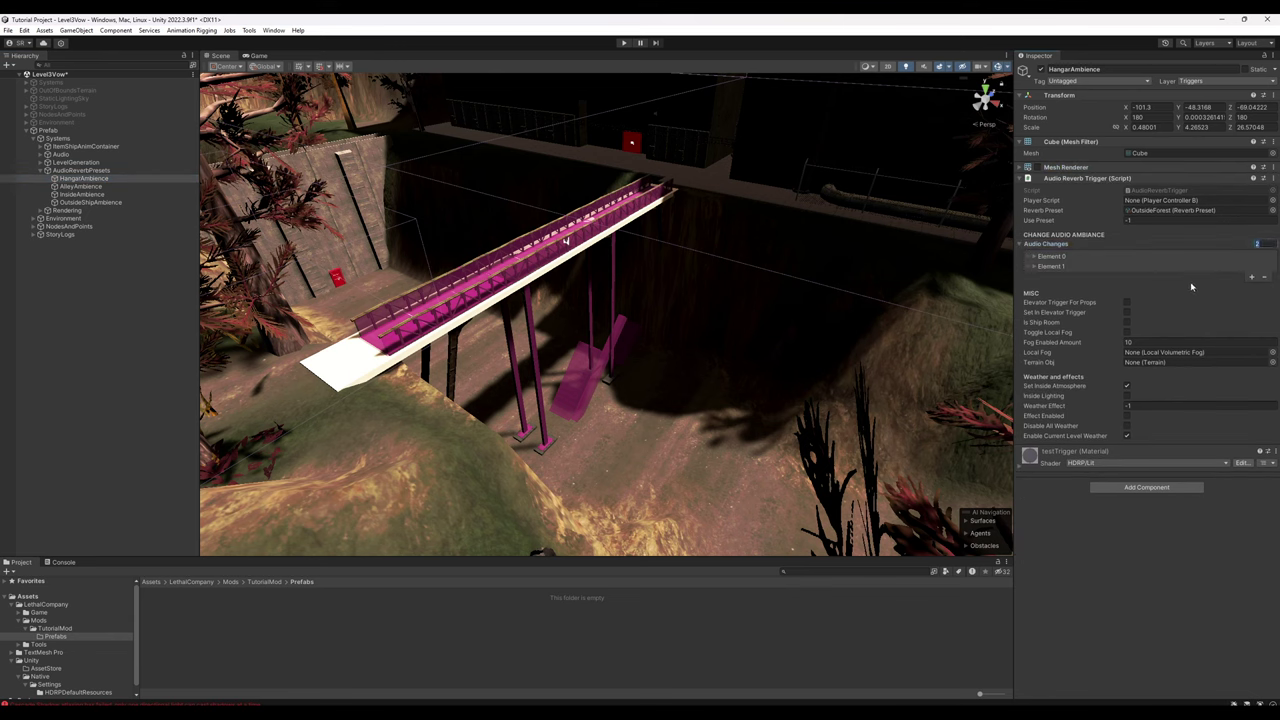
key("Return")
Step: Set the Audio Changes size to 0 on AlleyAmbience, clear InsideAmbience's list too, and check OutsideShipAmbience
left_click(80, 186)
left_click(1257, 243)
type("0")
key("Return")
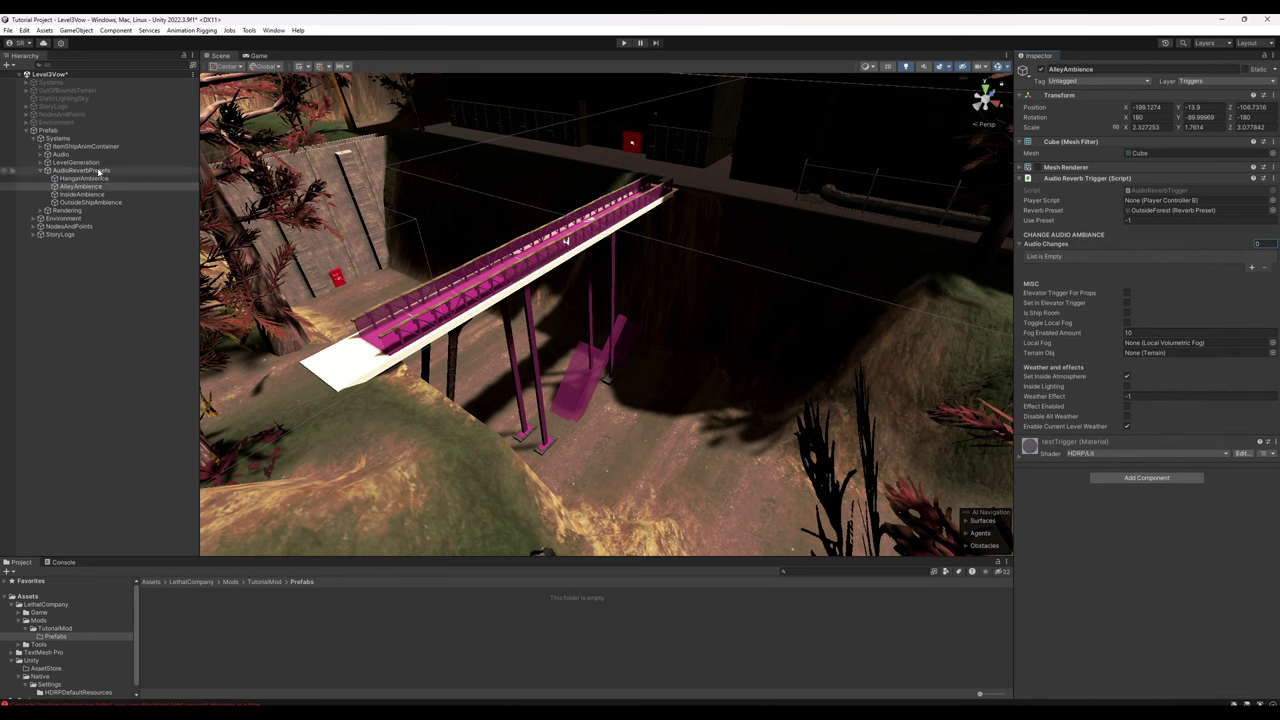
left_click(80, 194)
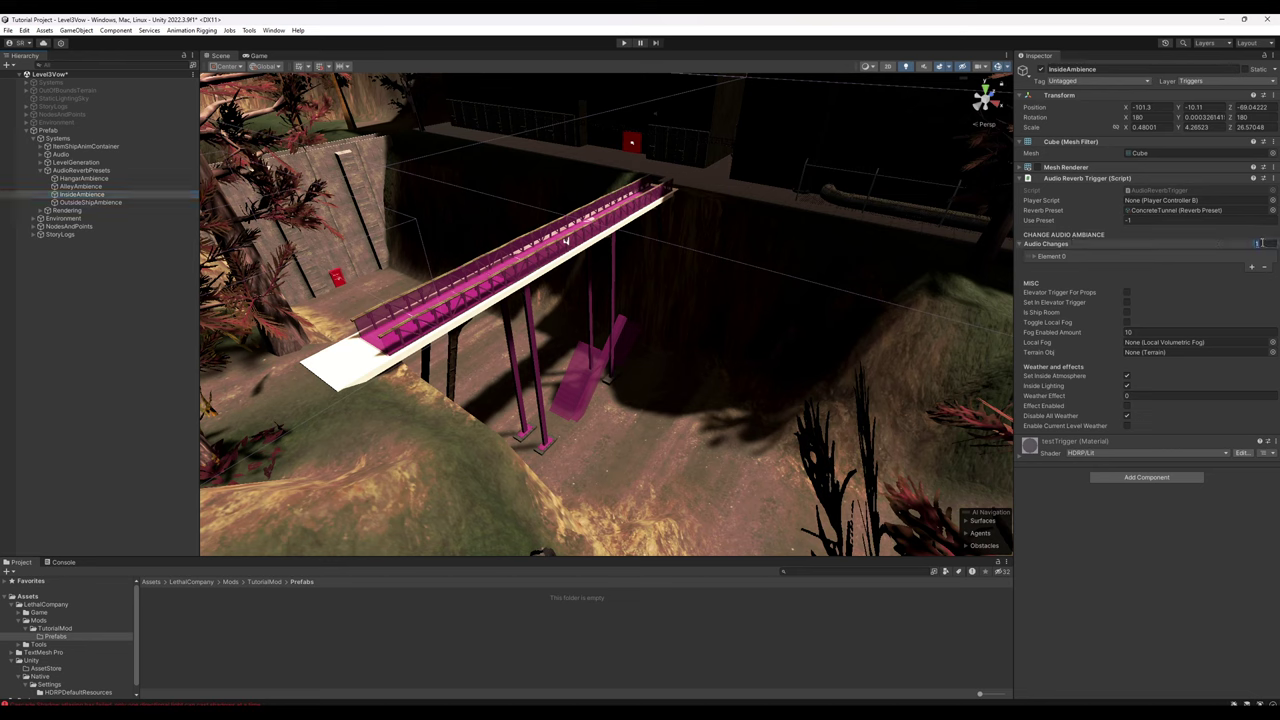
left_click(120, 203)
left_click(40, 170)
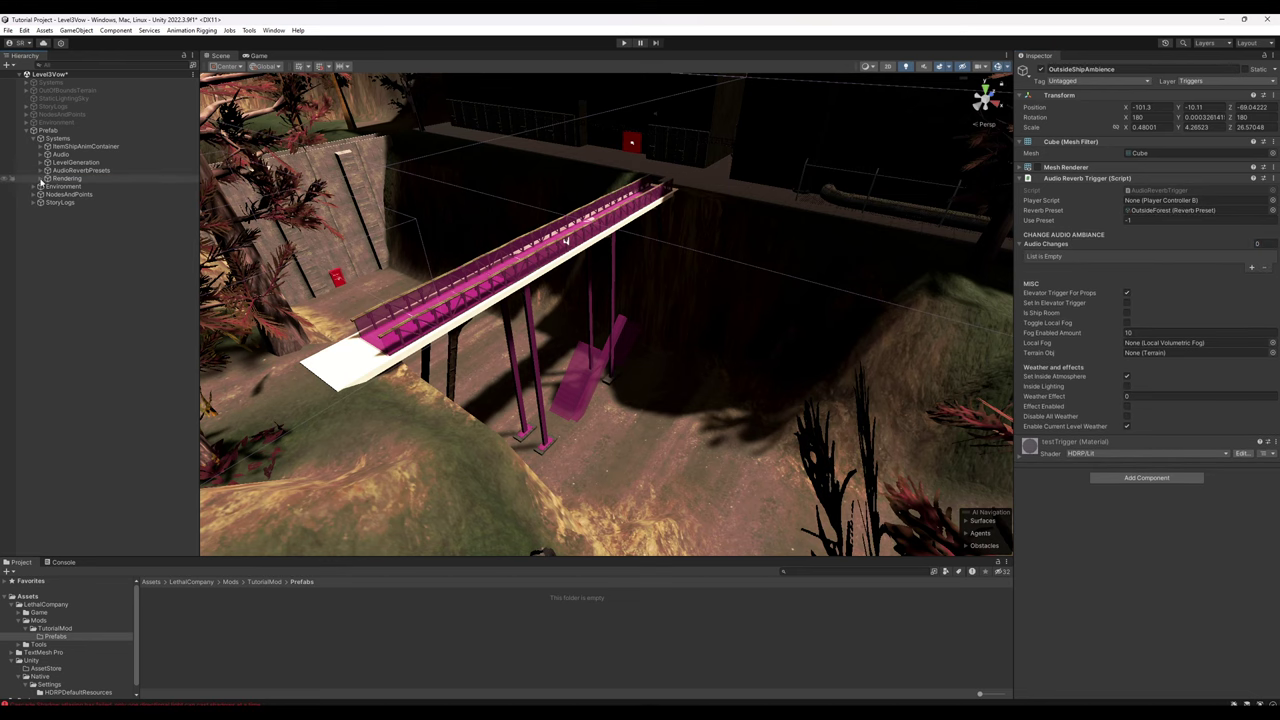
Step: Inspect the objects nested under Rendering inside Systems
left_click(40, 178)
left_click(48, 186)
left_click(90, 194)
Step: Delete CompletedVowTerrain, Cutscenes, Props, Map, LightsContainer, Test, AnomalySpawnZones and the two inactive objects from the prefab's Environment
right_click_drag(721, 264, 420, 300)
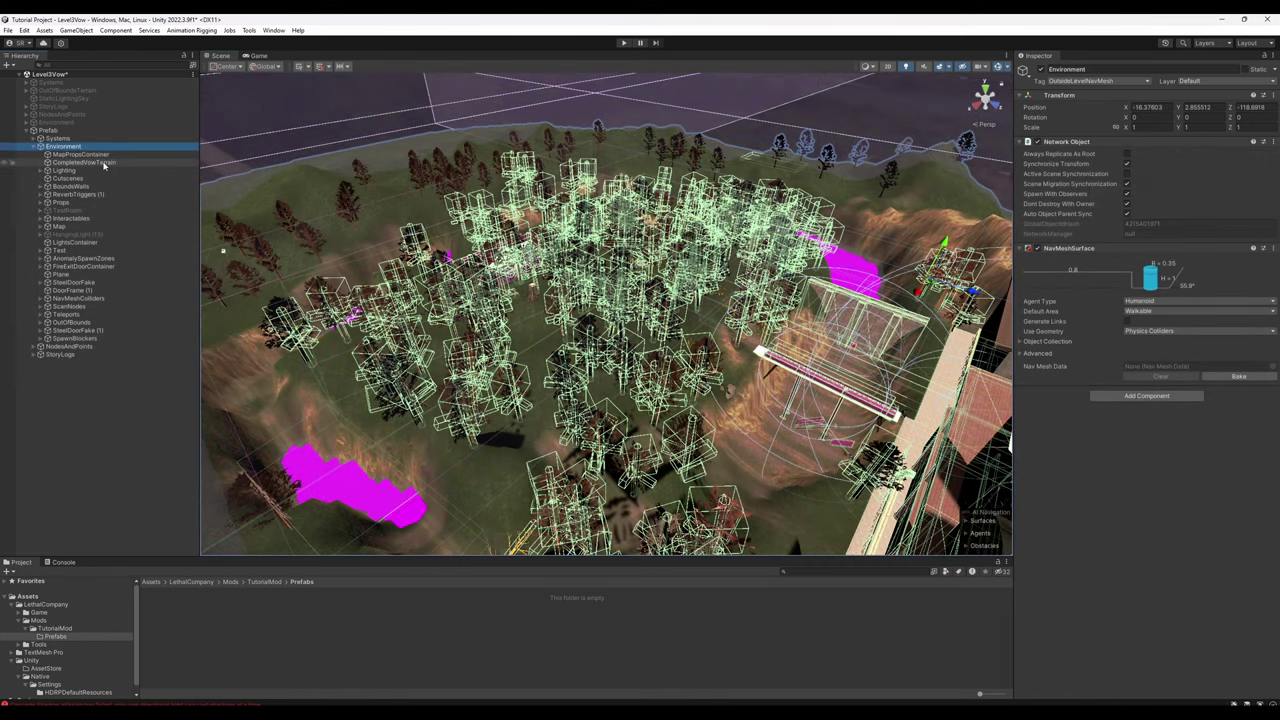
left_click(103, 163)
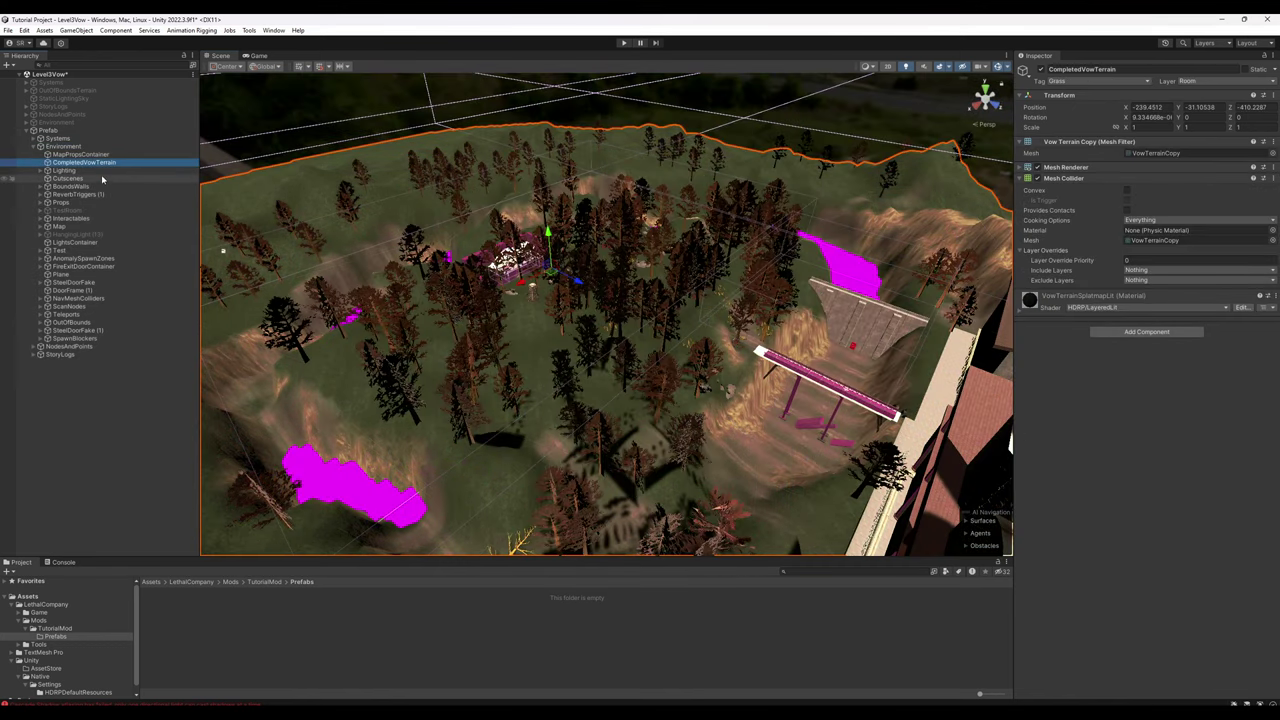
left_click(100, 179, "ctrl")
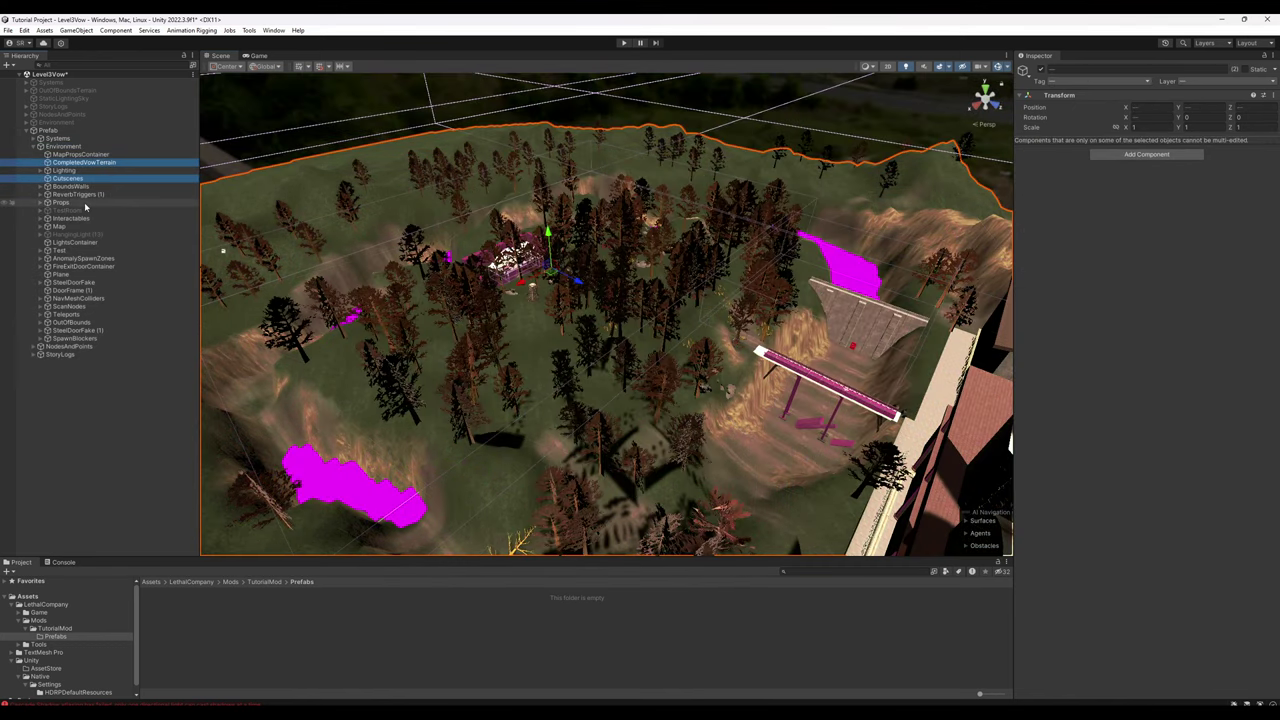
left_click(86, 203, "ctrl")
left_click(82, 228, "ctrl")
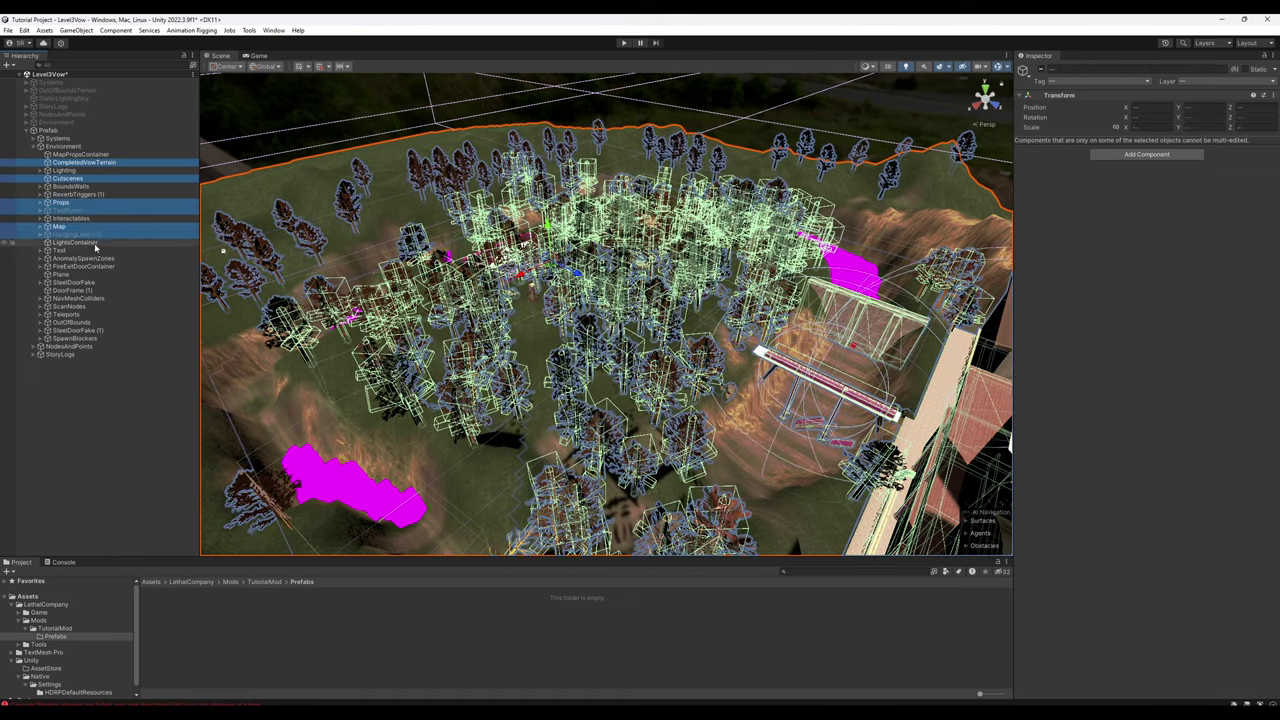
left_click(96, 243, "ctrl")
left_click(97, 251, "ctrl")
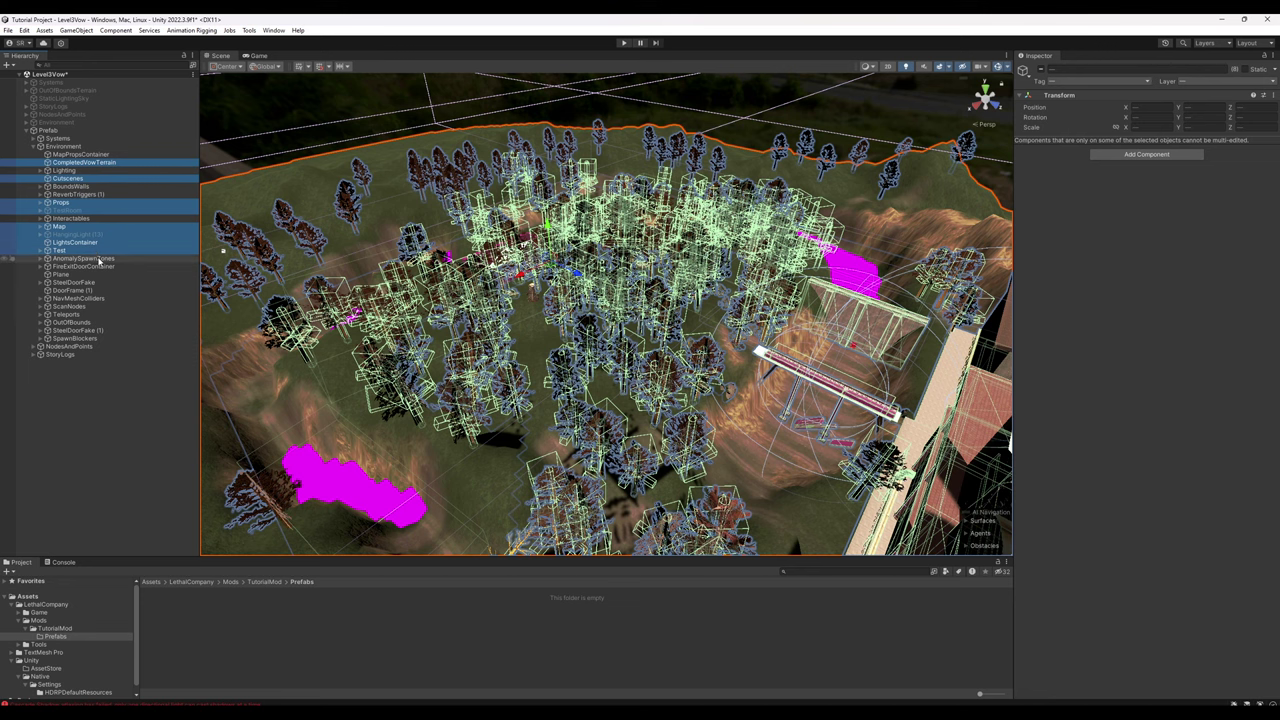
left_click(99, 259, "ctrl")
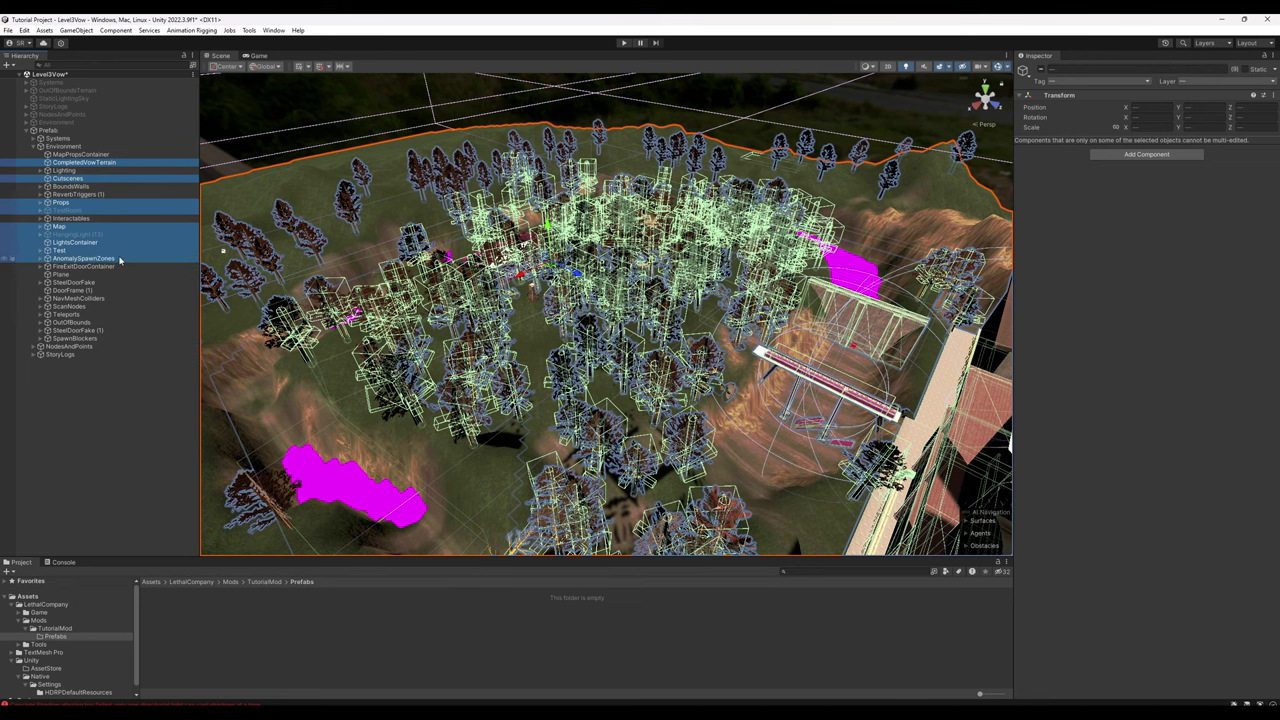
key("Delete")
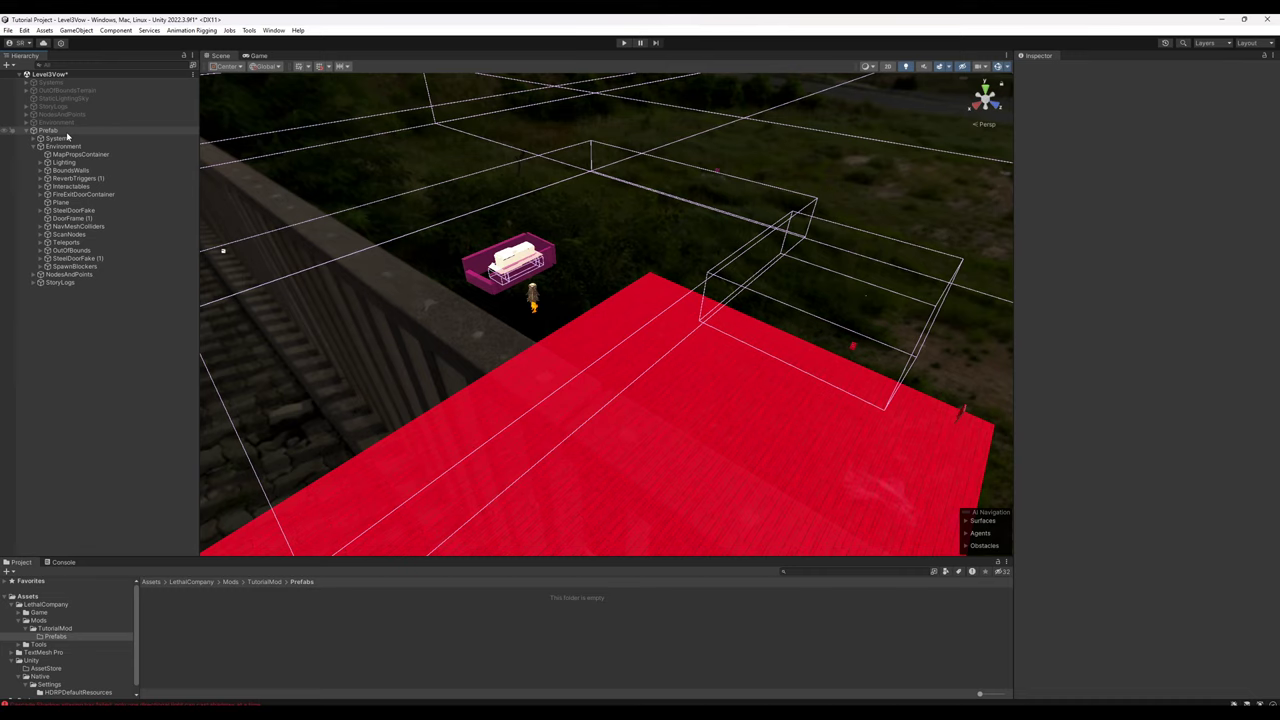
Step: Delete both Sky and Fog Global Volume objects and StormVolume from SunAnimContainer under Lighting's Sun
left_click(40, 162)
left_click(47, 170)
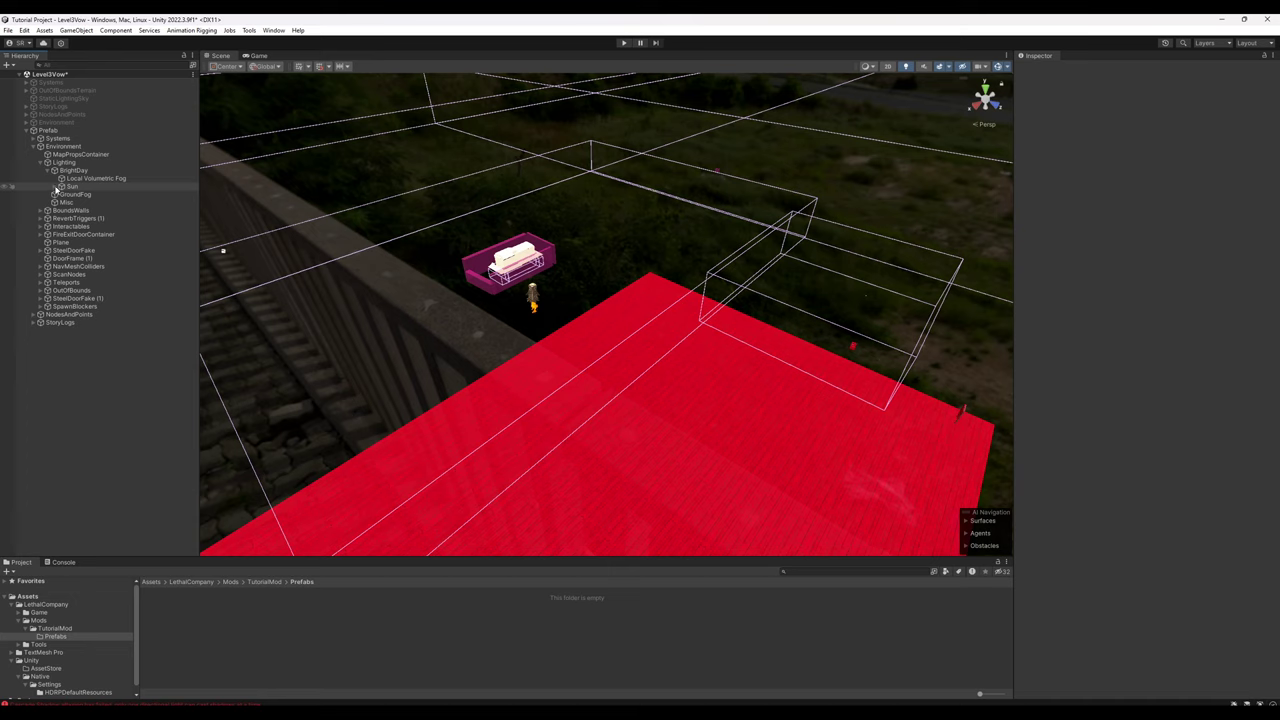
left_click(55, 186)
left_click(61, 195)
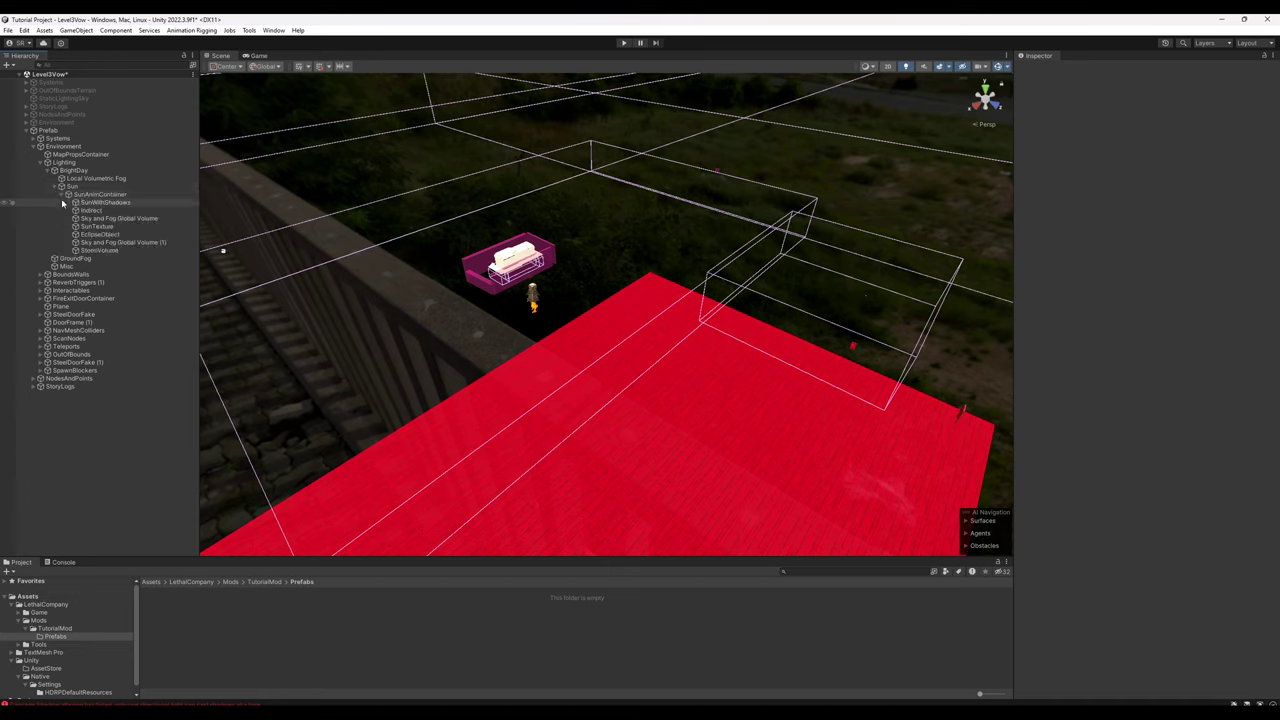
left_click(152, 219)
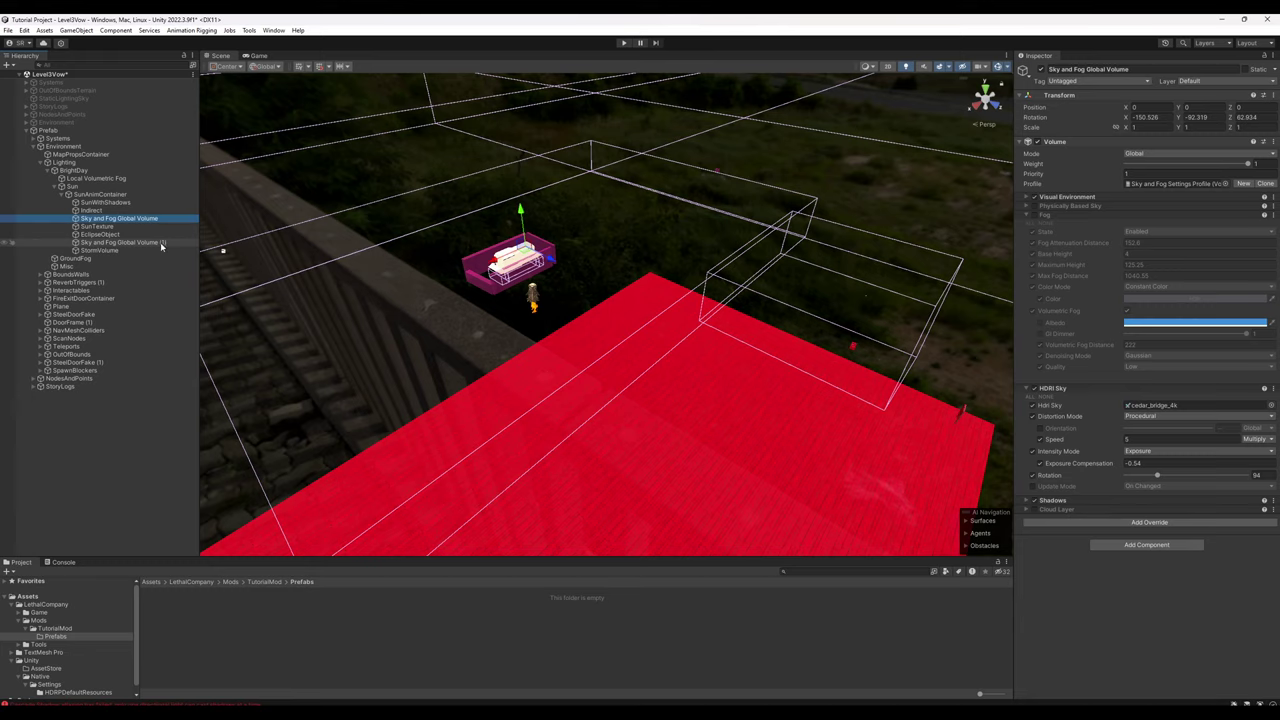
left_click(160, 242, "ctrl")
left_click(143, 251, "ctrl")
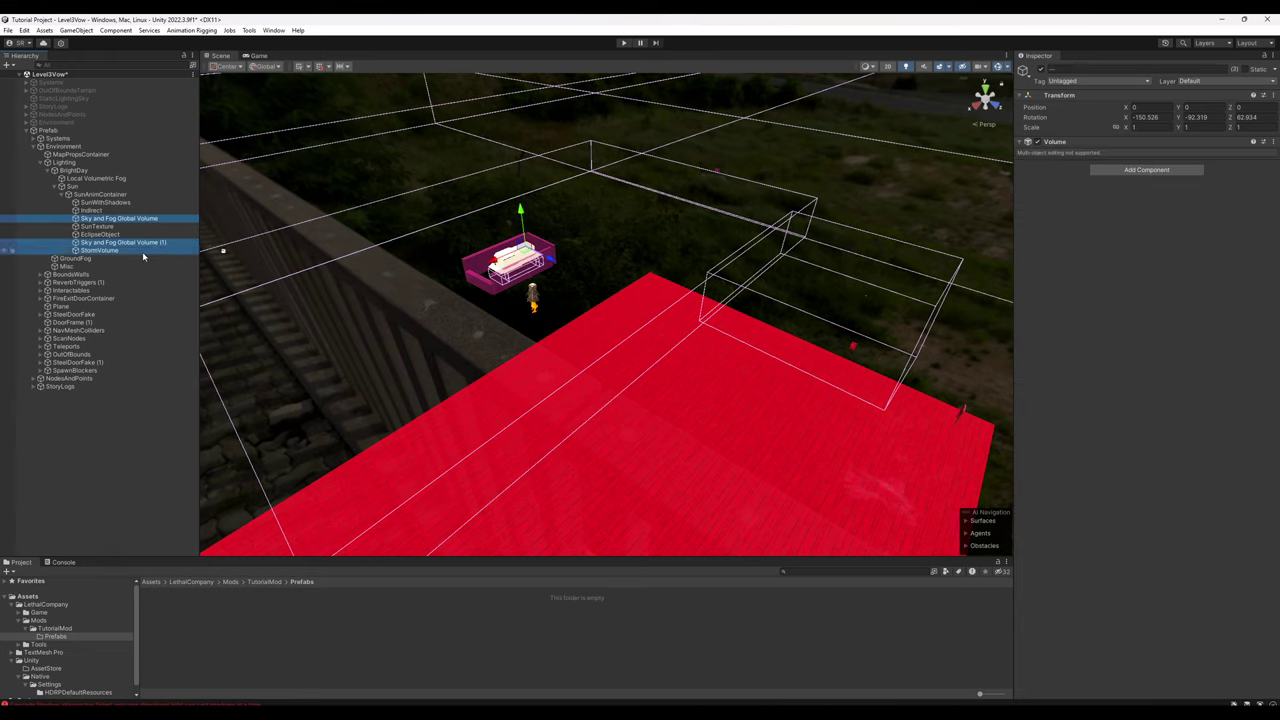
key("Delete")
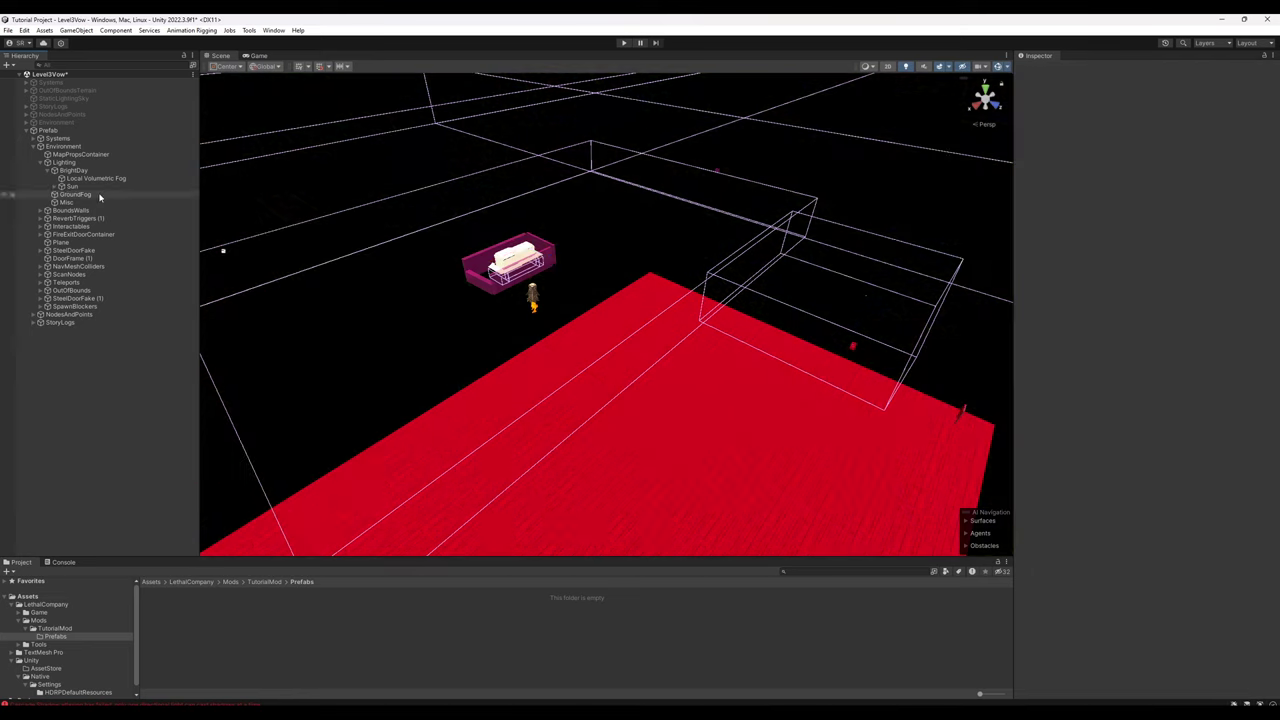
Step: Delete GroundFog and Misc from the prefab's Lighting group
left_click(80, 194)
left_click(89, 204, "ctrl")
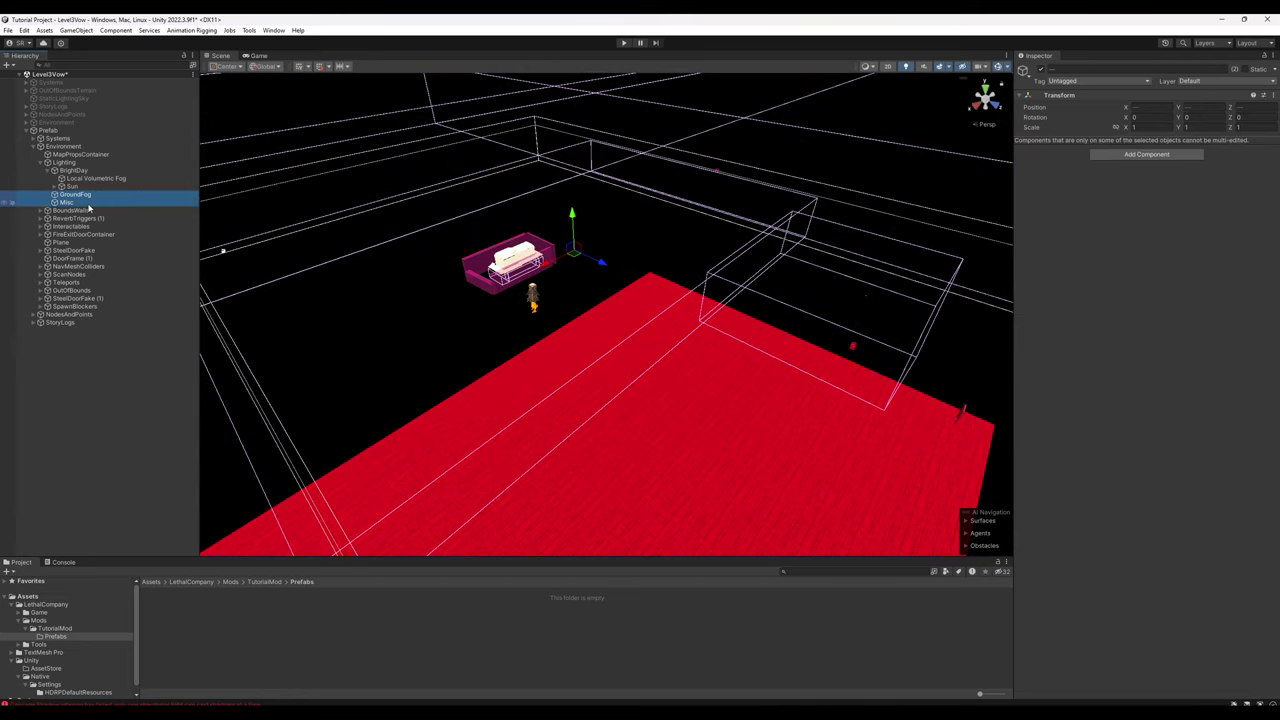
key("Delete")
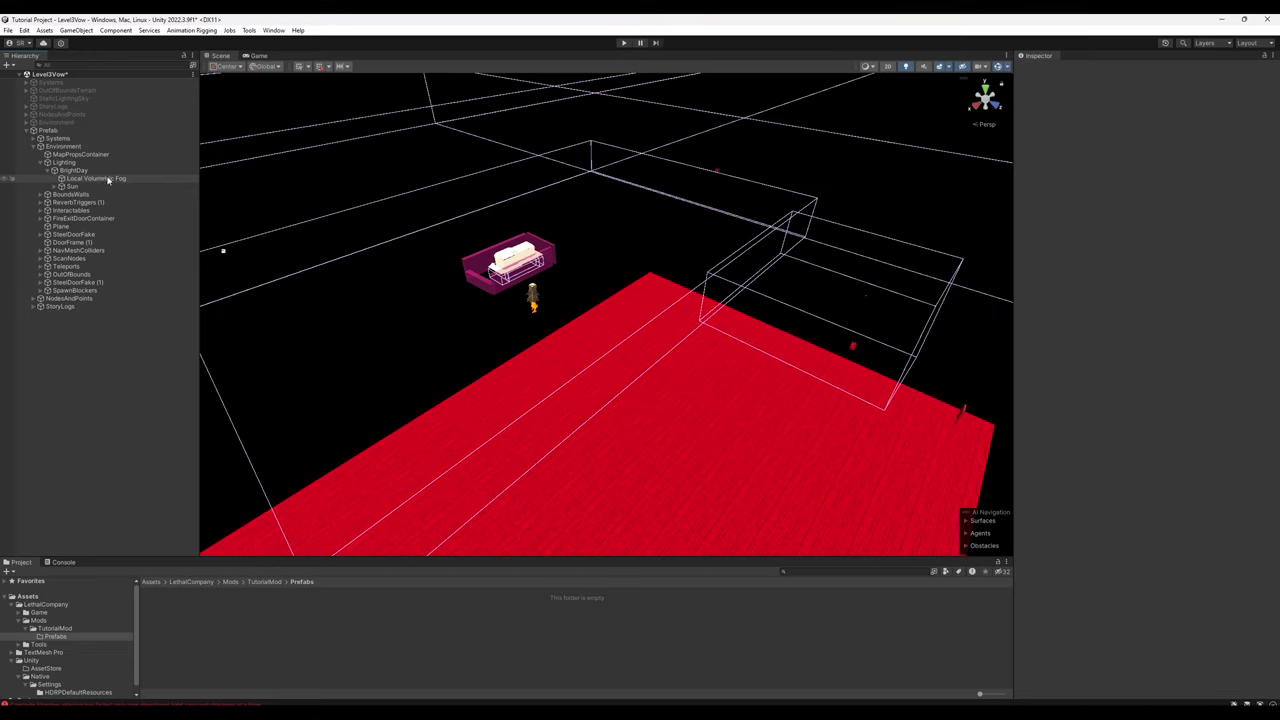
Step: Move Local Volumetric Fog and Sun out of BrightDay directly under Lighting, and delete the emptied BrightDay object
left_click(107, 179)
left_click(88, 186, "shift")
left_click_drag(87, 183, 81, 166)
left_click(76, 187)
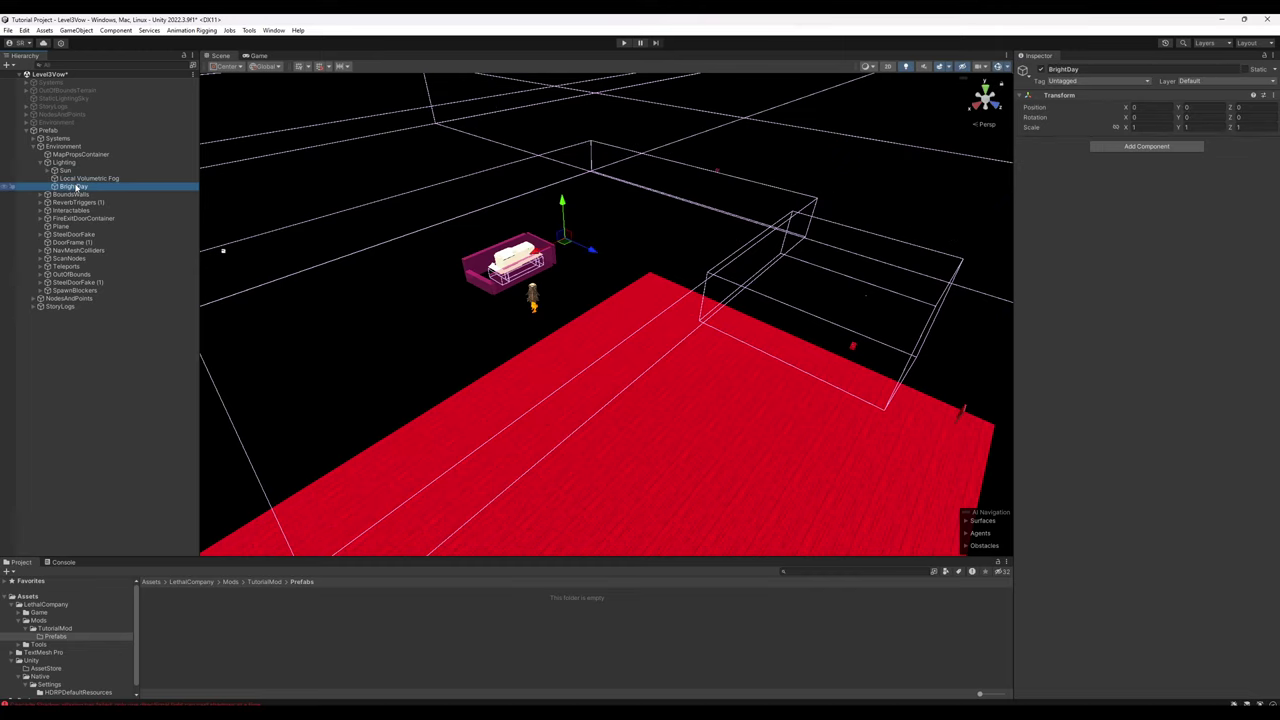
key("Delete")
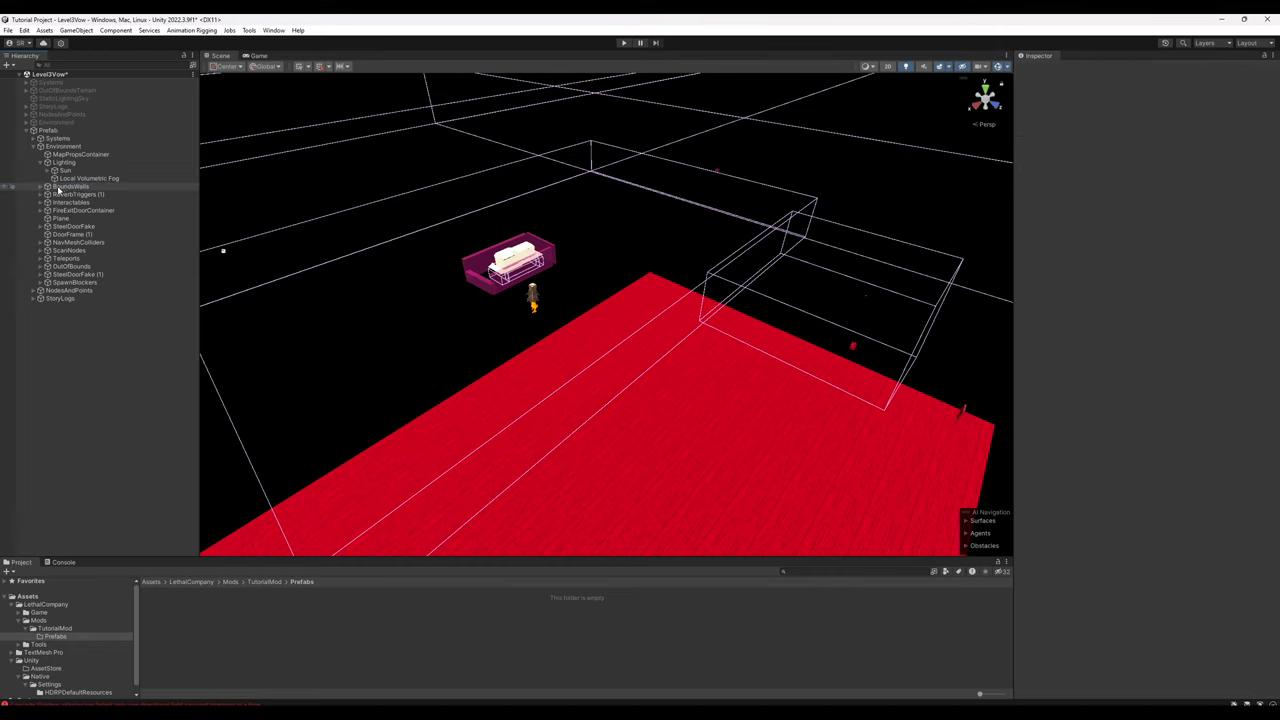
Step: Inspect BoundsWalls and the NavMeshModifierVolume settings of its first Cube
left_click(58, 187)
left_click(41, 187)
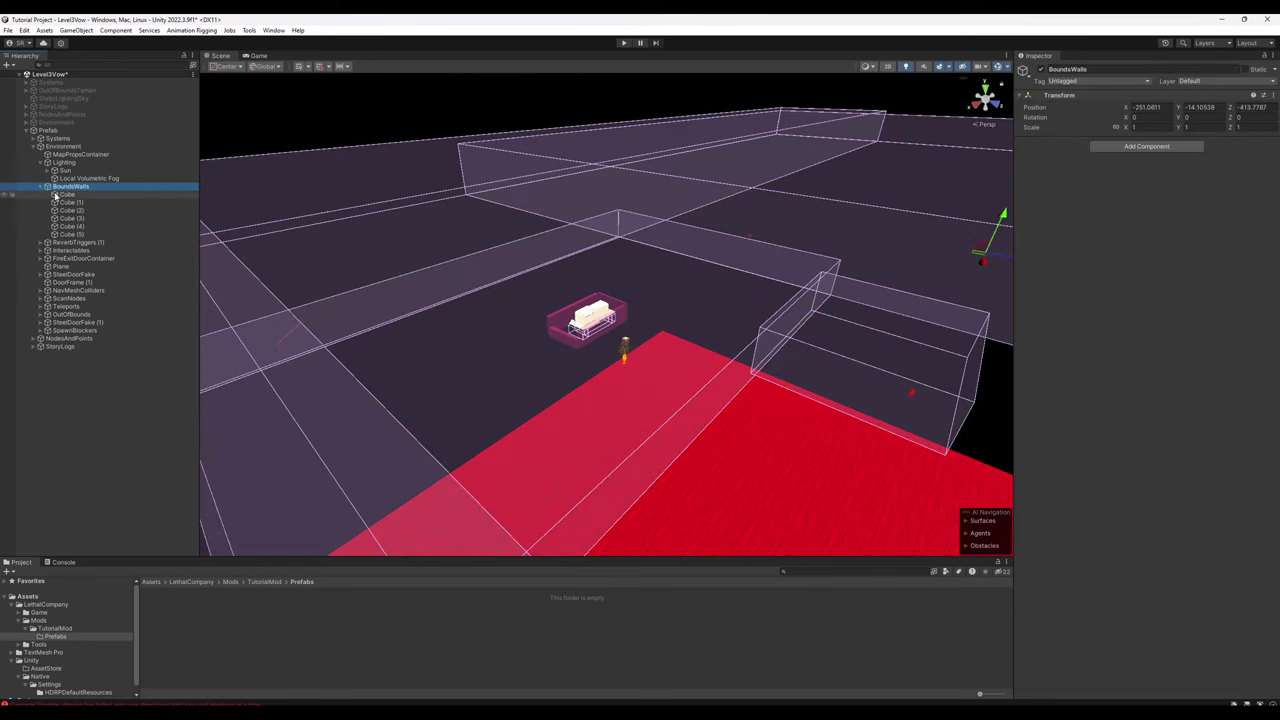
left_click(66, 195)
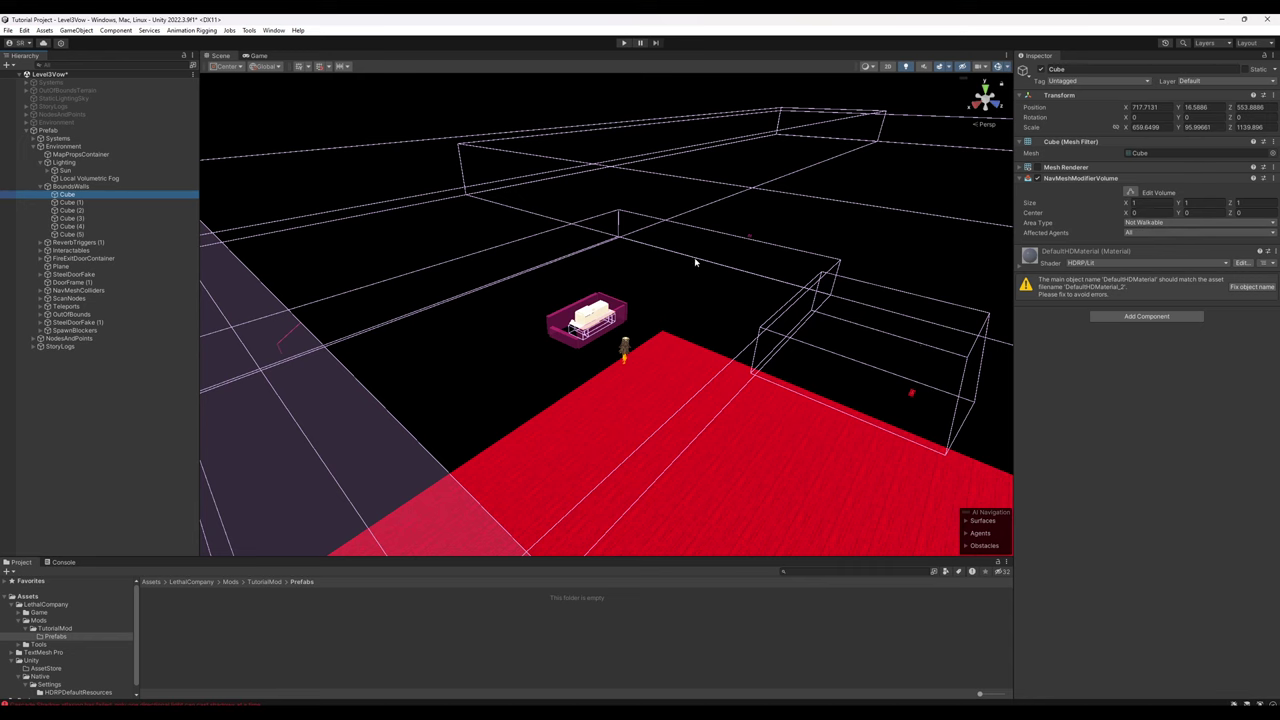
right_click_drag(696, 261, 582, 275)
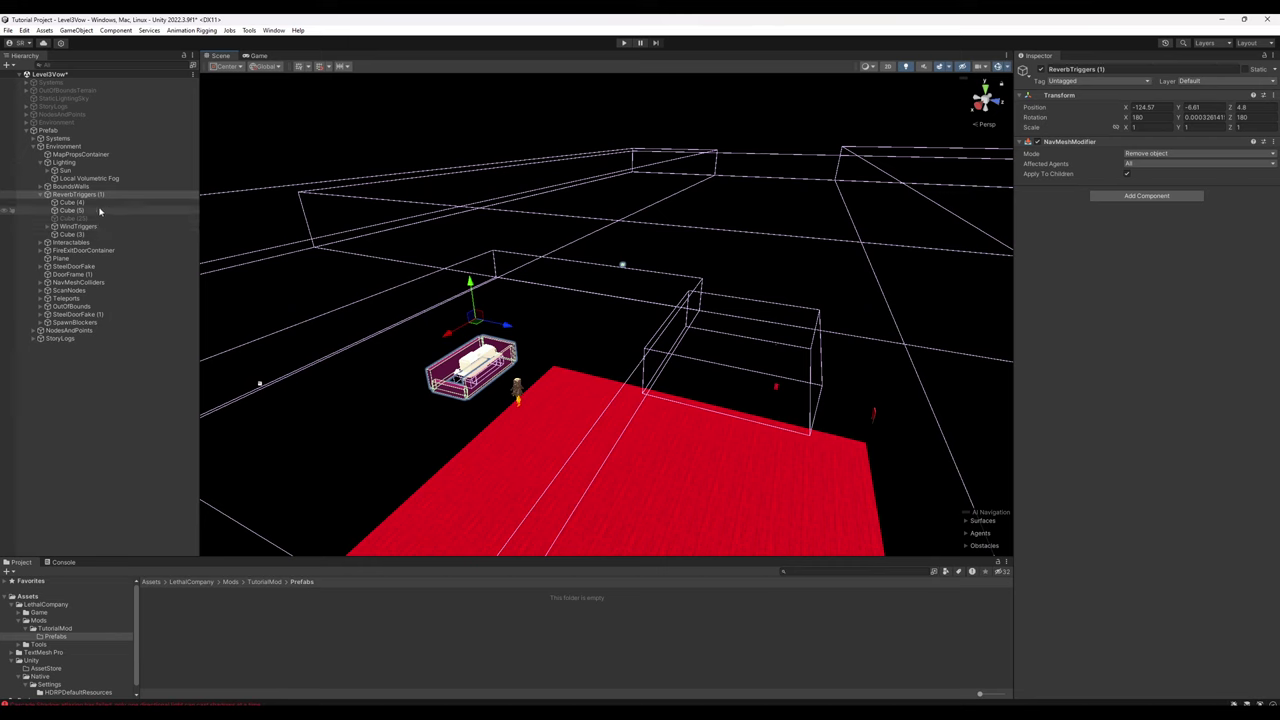
Step: Delete Cube (4) and Cube (5) from ReverbTriggers (1)
left_click(98, 203)
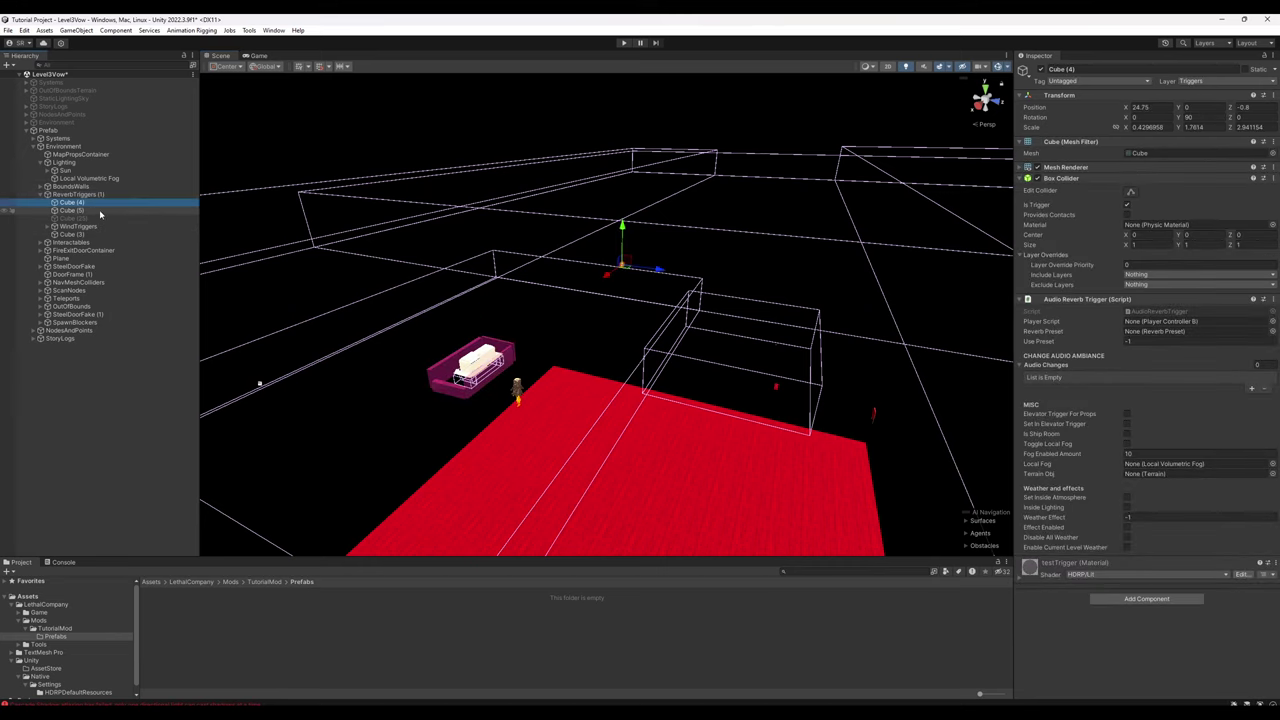
key("Delete")
left_click(100, 205)
key("Delete")
Step: Enable Cube (25) in ReverbTriggers (1) and delete Cube (3) from the same group
left_click(88, 204)
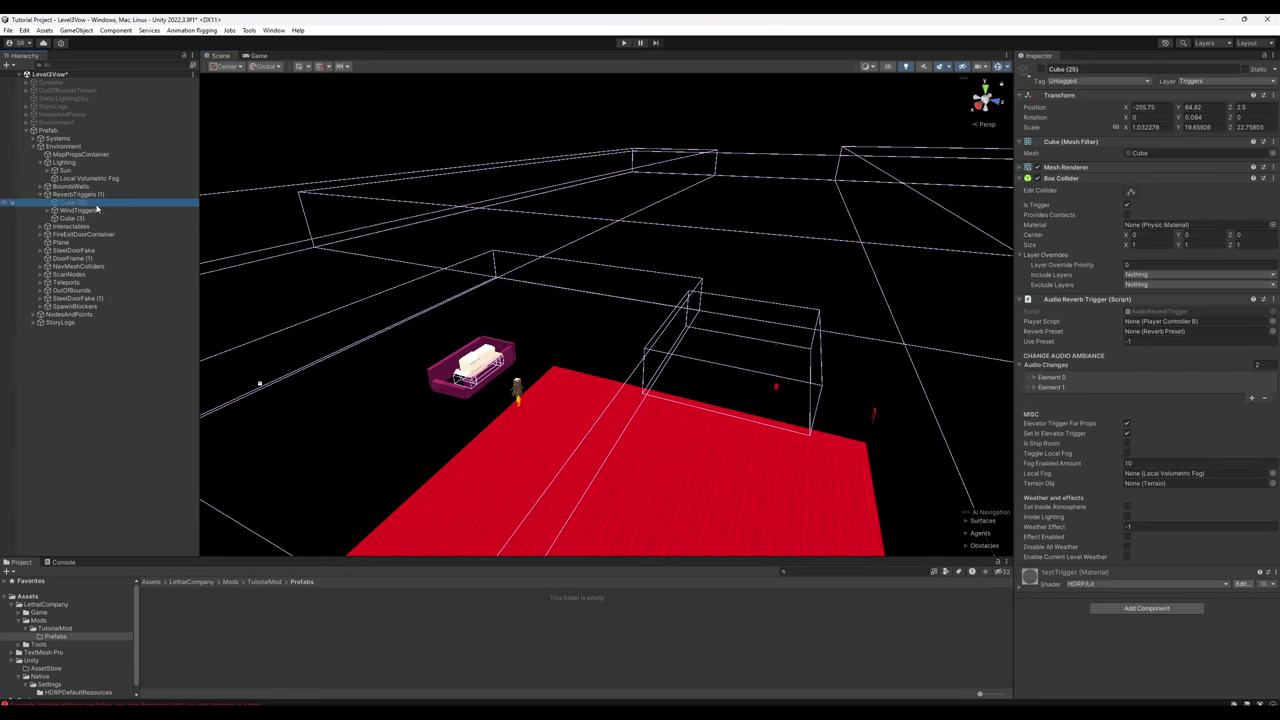
left_click(1040, 69)
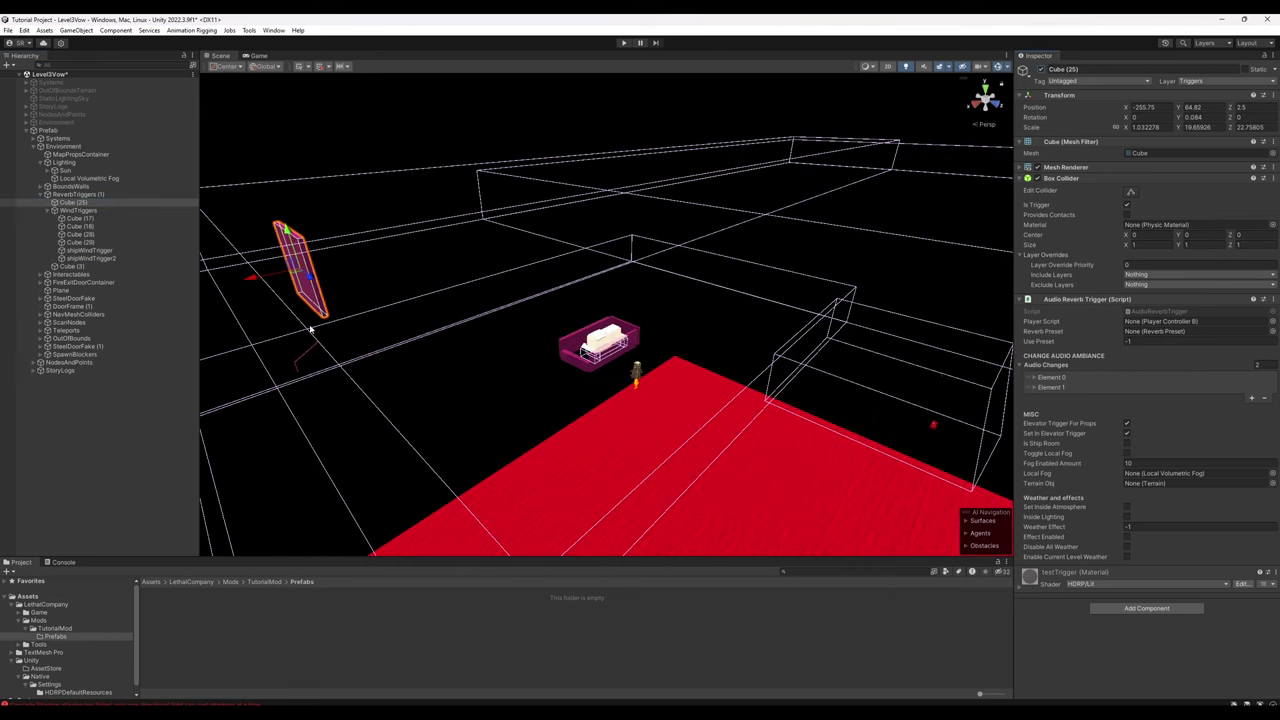
left_click(70, 266)
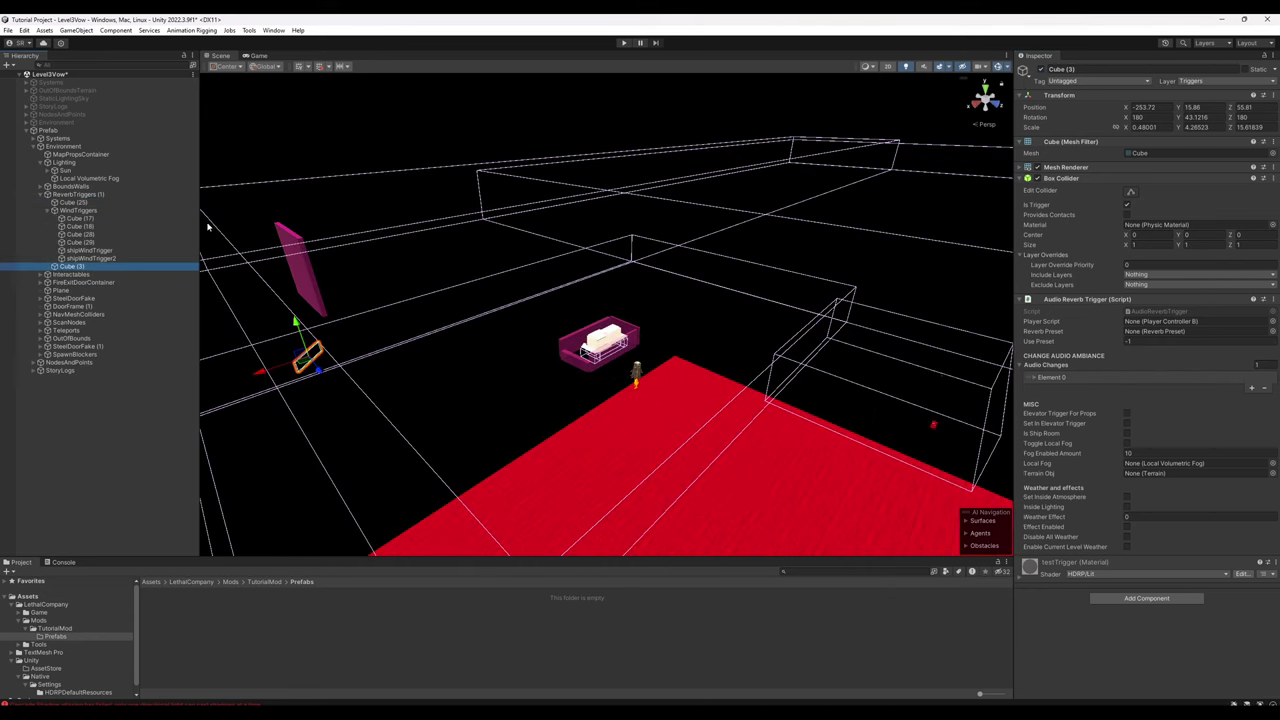
key("Delete")
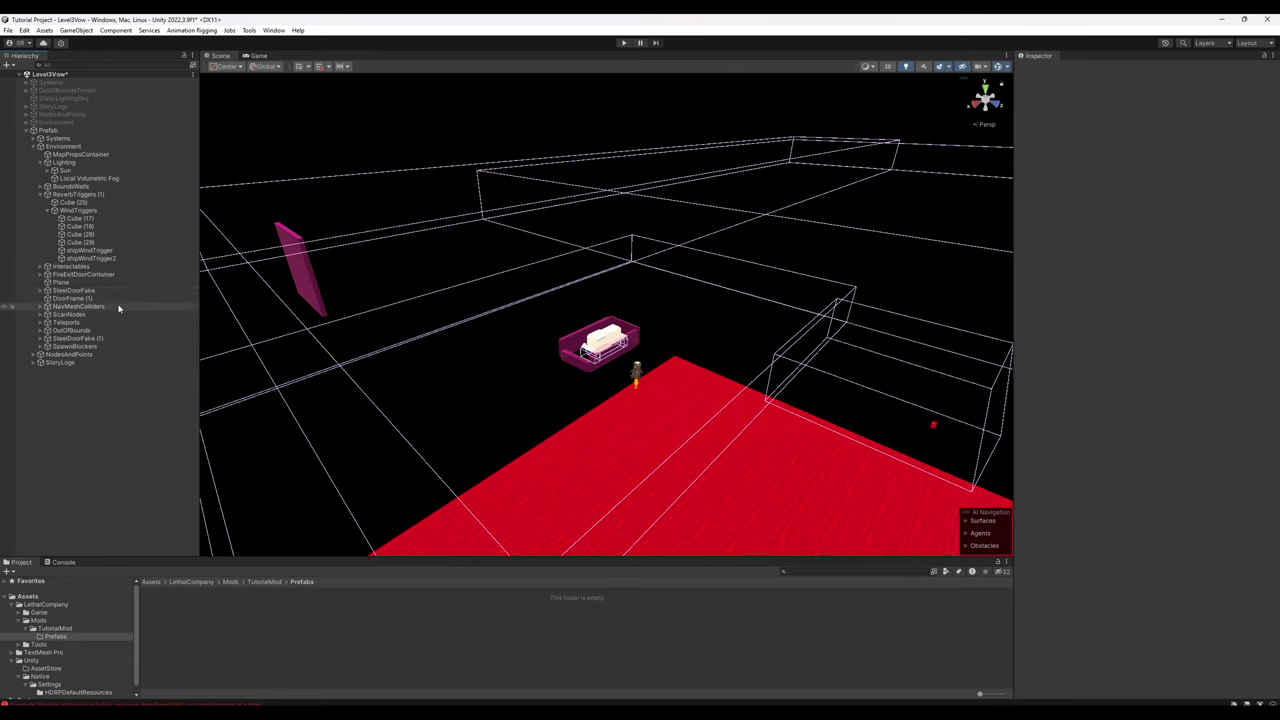
Step: Check the contents of Interactables and examine FireExitDoorContainer up close in the scene
left_click(41, 267)
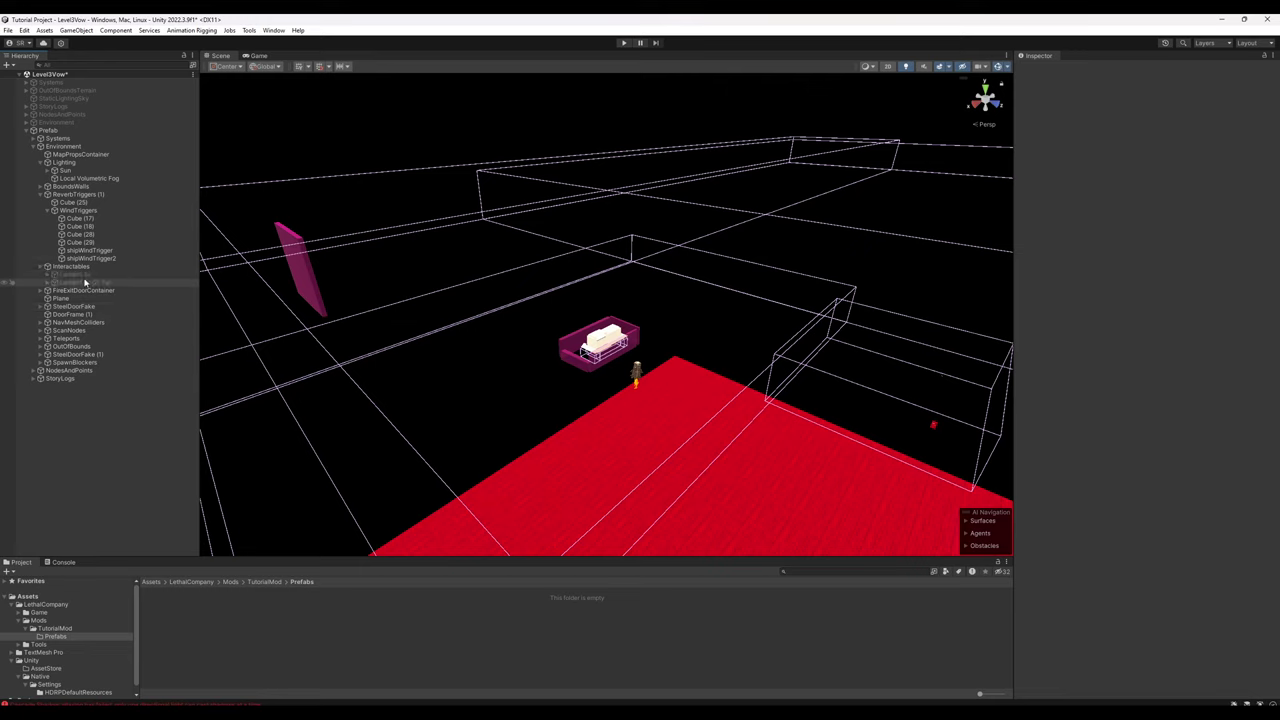
left_click(41, 267)
double_click(45, 274)
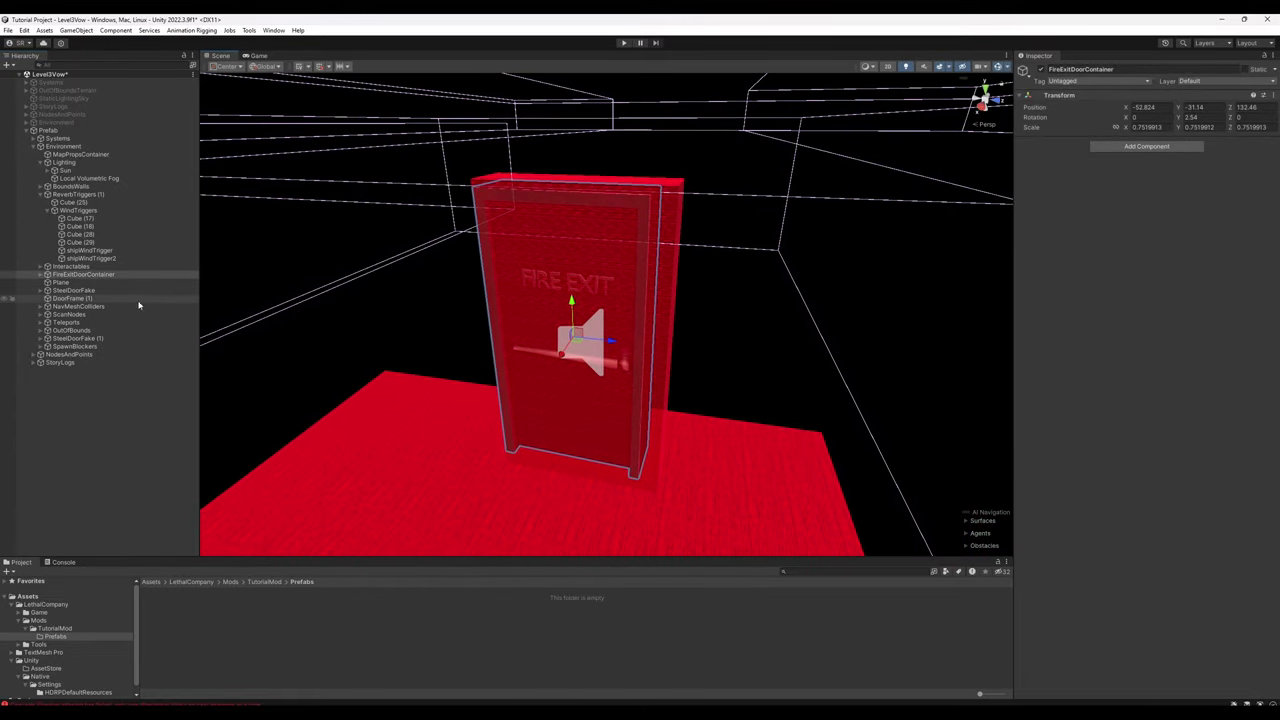
right_click_drag(400, 274, 460, 262)
key("a")
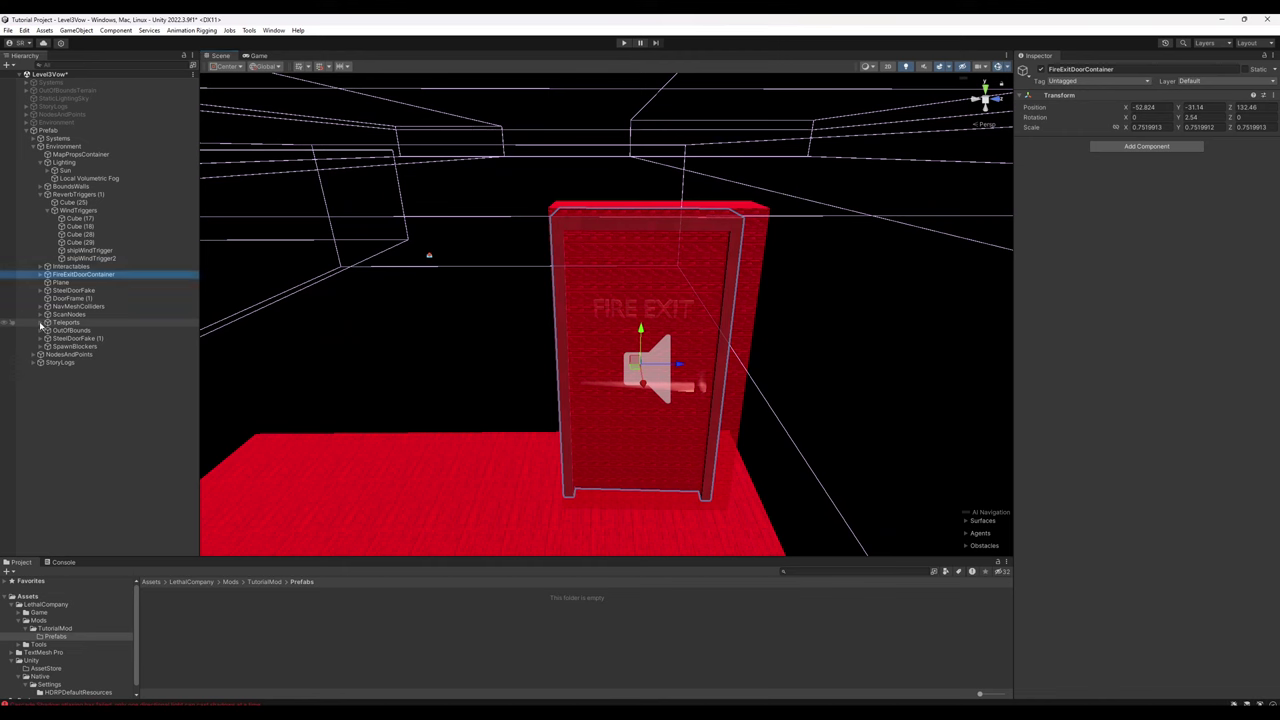
Step: Align EntranceTeleportB with the fire exit door at about Z 132.454 and nest FireExitDoorContainer inside it
left_click(41, 322)
left_click(80, 331)
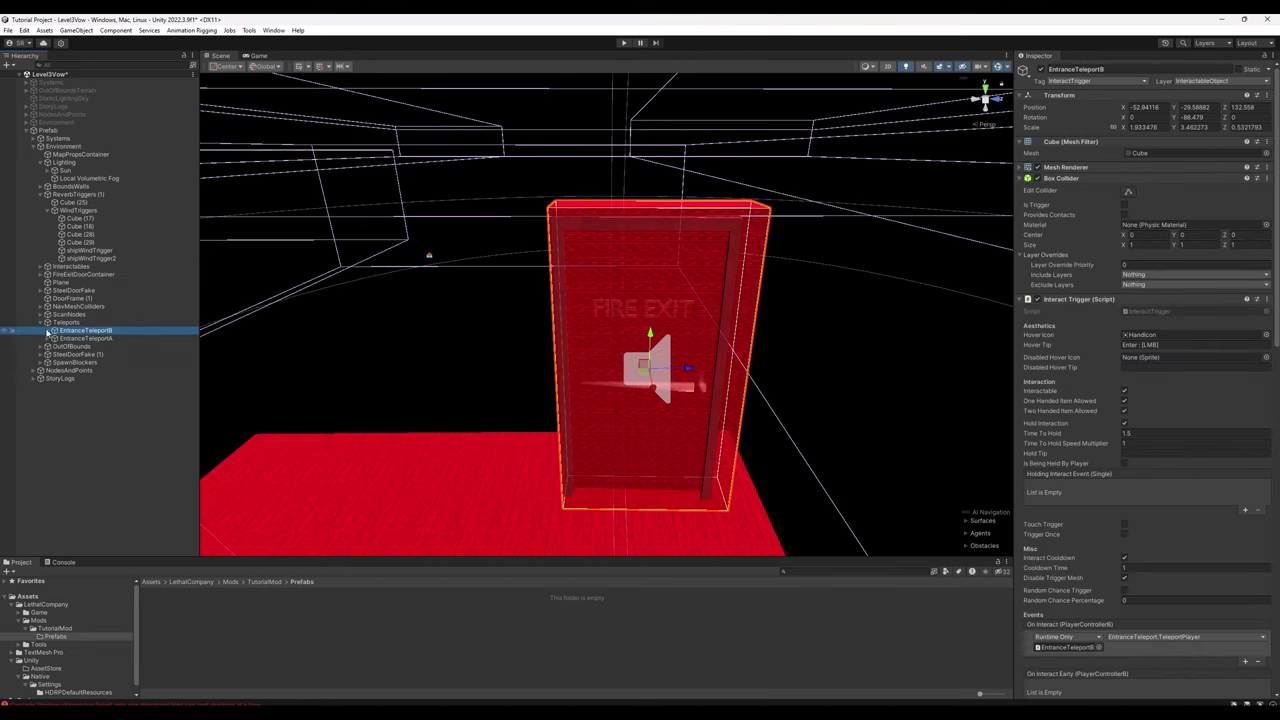
left_click(47, 331)
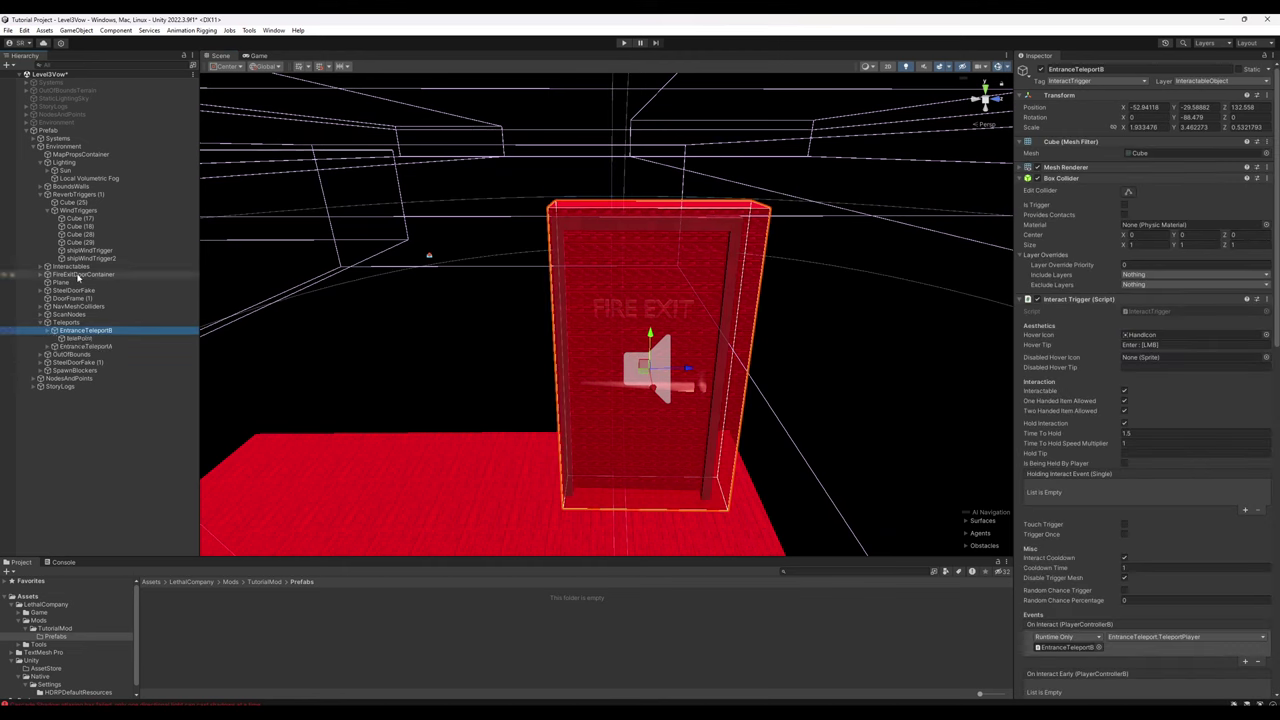
left_click_drag(690, 370, 678, 372)
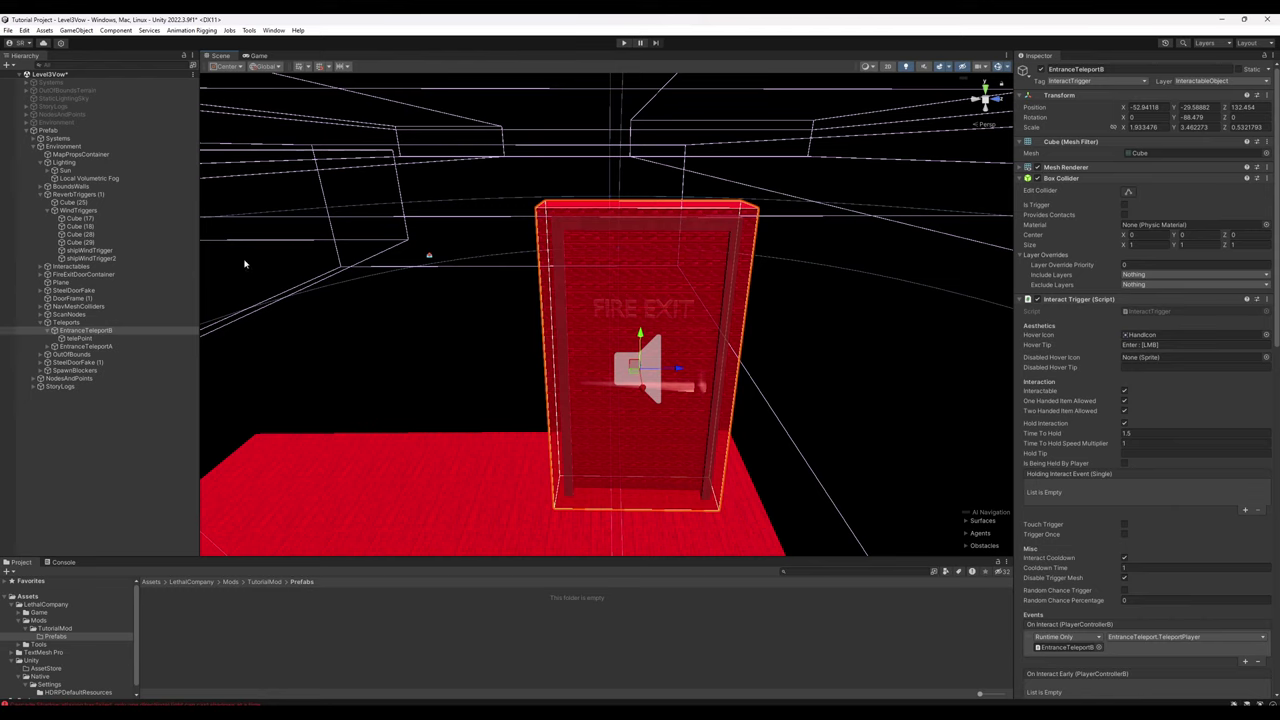
left_click(85, 330)
left_click_drag(95, 280, 124, 341)
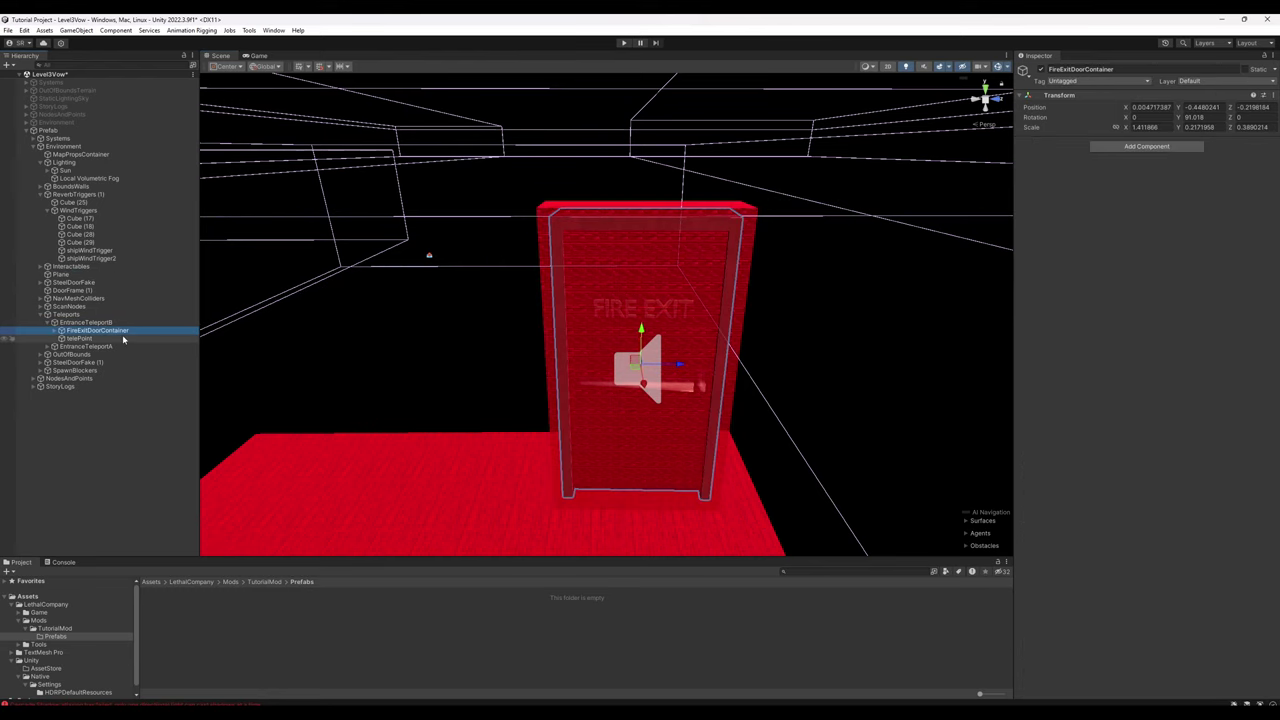
Step: Reposition EntranceTeleportA over the main entrance door at about X -11.758 and Z 167.451, and reveal its child objects
left_click(102, 347)
key("f")
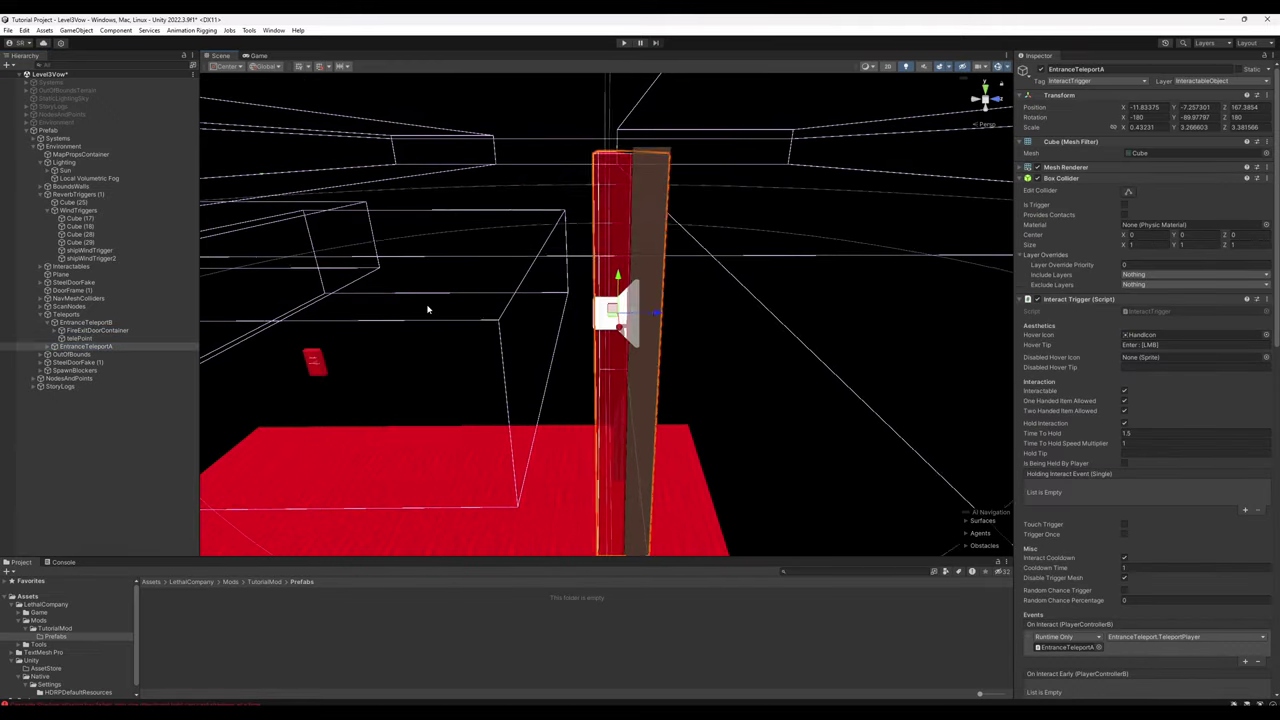
right_click_drag(429, 309, 502, 302)
left_click_drag(501, 302, 680, 314, "alt")
left_click_drag(653, 365, 662, 366)
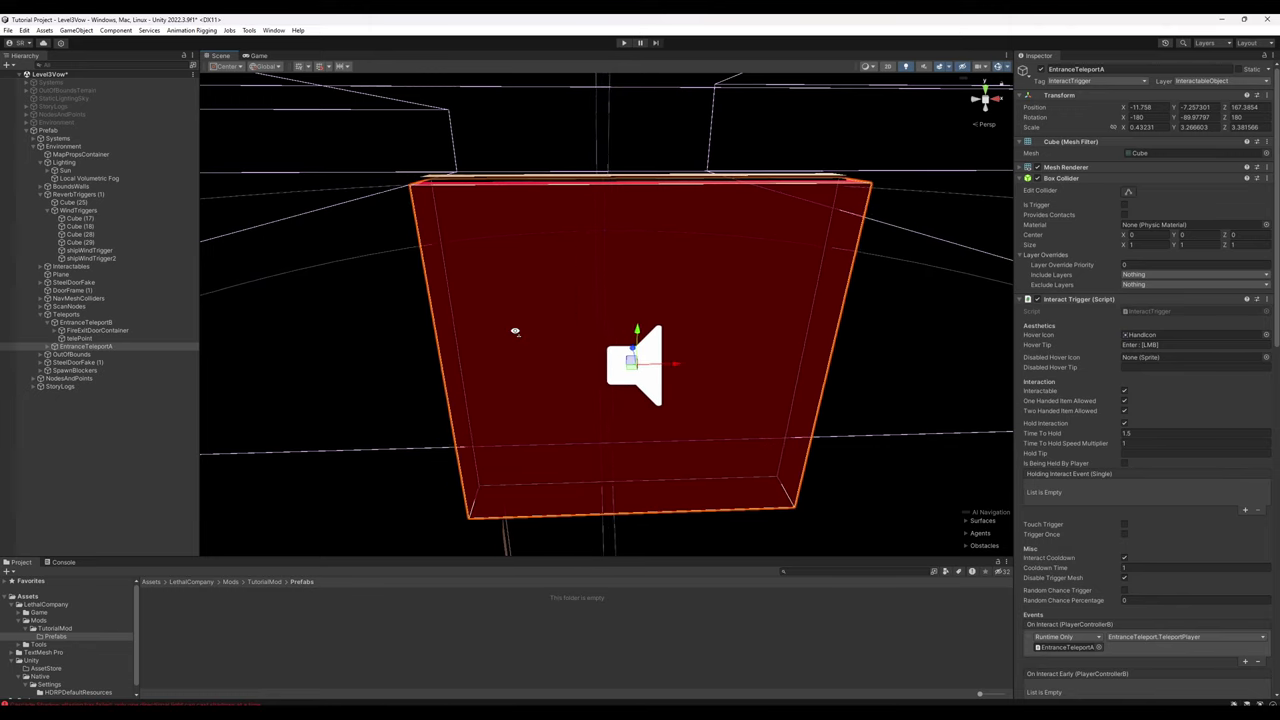
left_click_drag(514, 329, 727, 338, "alt")
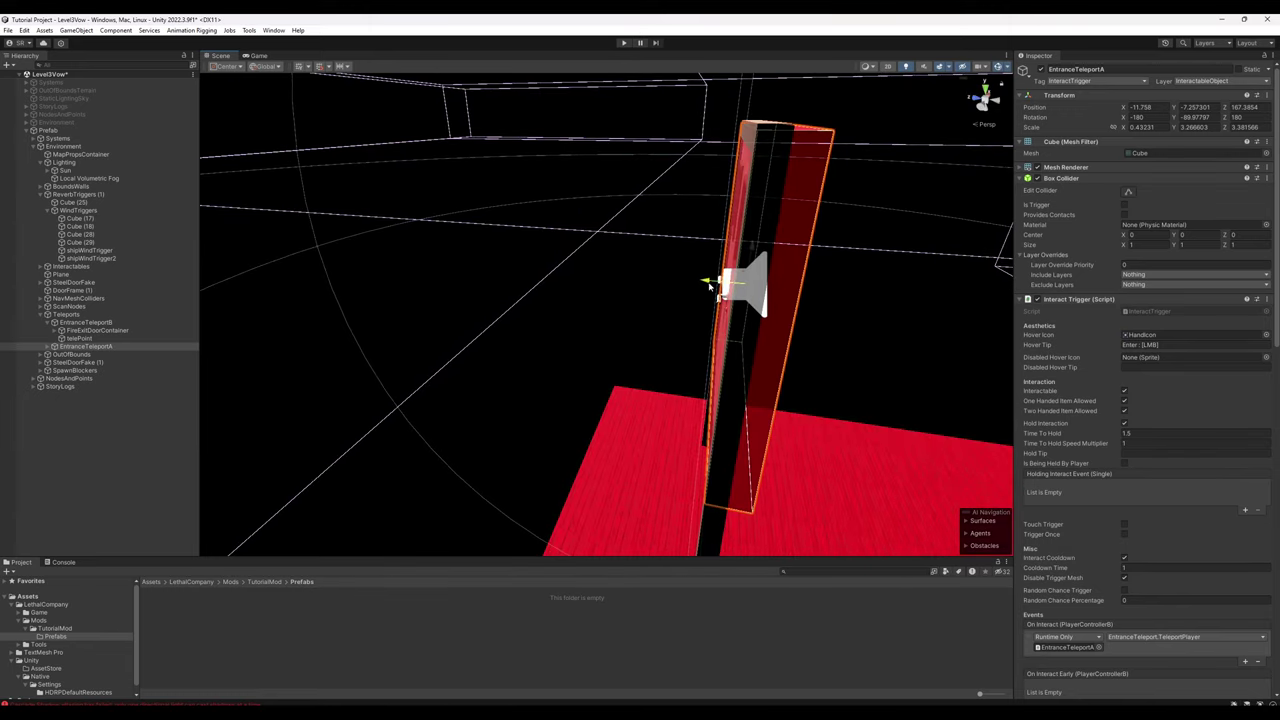
left_click_drag(709, 281, 700, 281)
left_click_drag(580, 298, 569, 298, "alt")
left_click(47, 346)
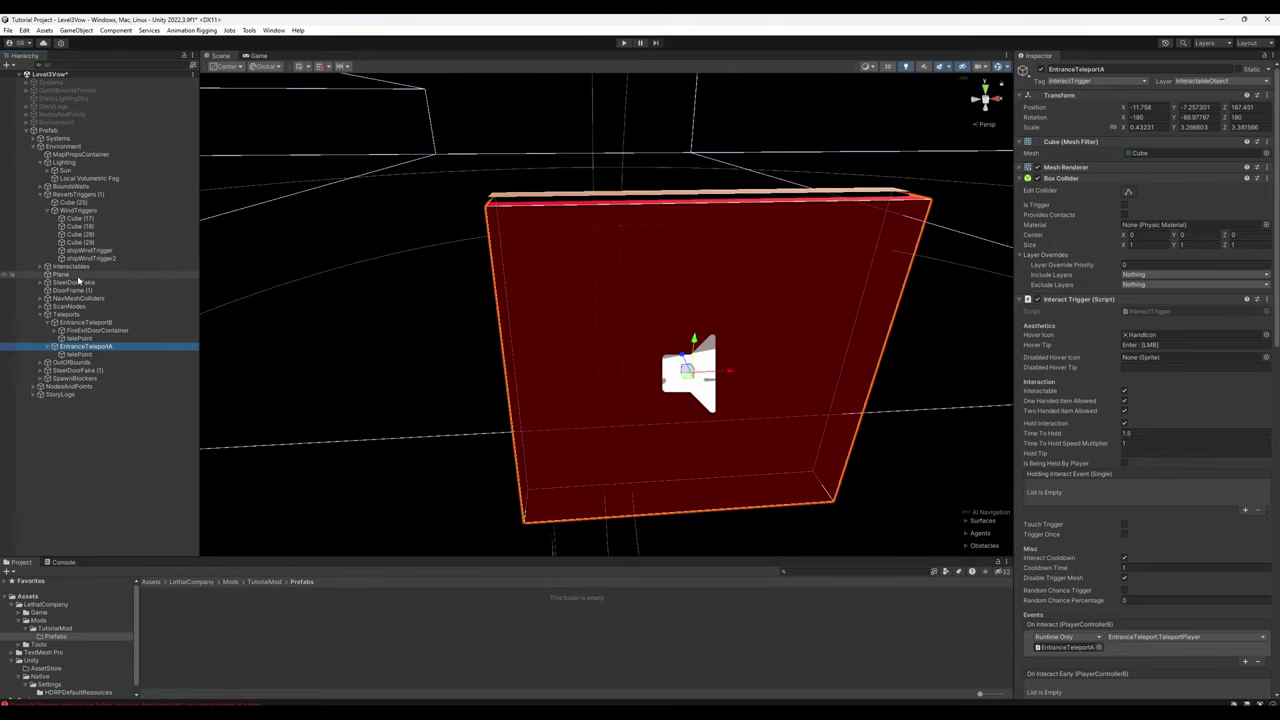
Step: Nest Plane, SteelDoorFake, DoorFrame (1) and SteelDoorFake (1) inside EntranceTeleportA, and collapse both entrance teleports
left_click(77, 276)
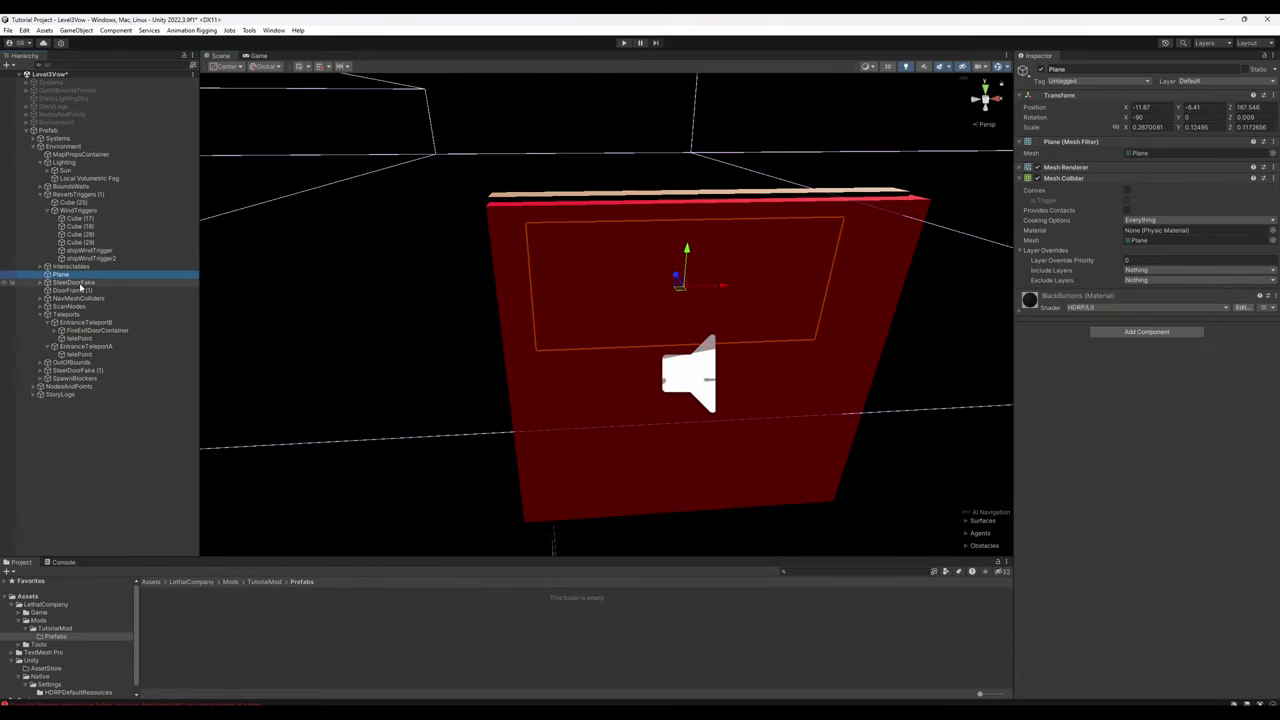
left_click(82, 284, "ctrl")
left_click(86, 291, "ctrl")
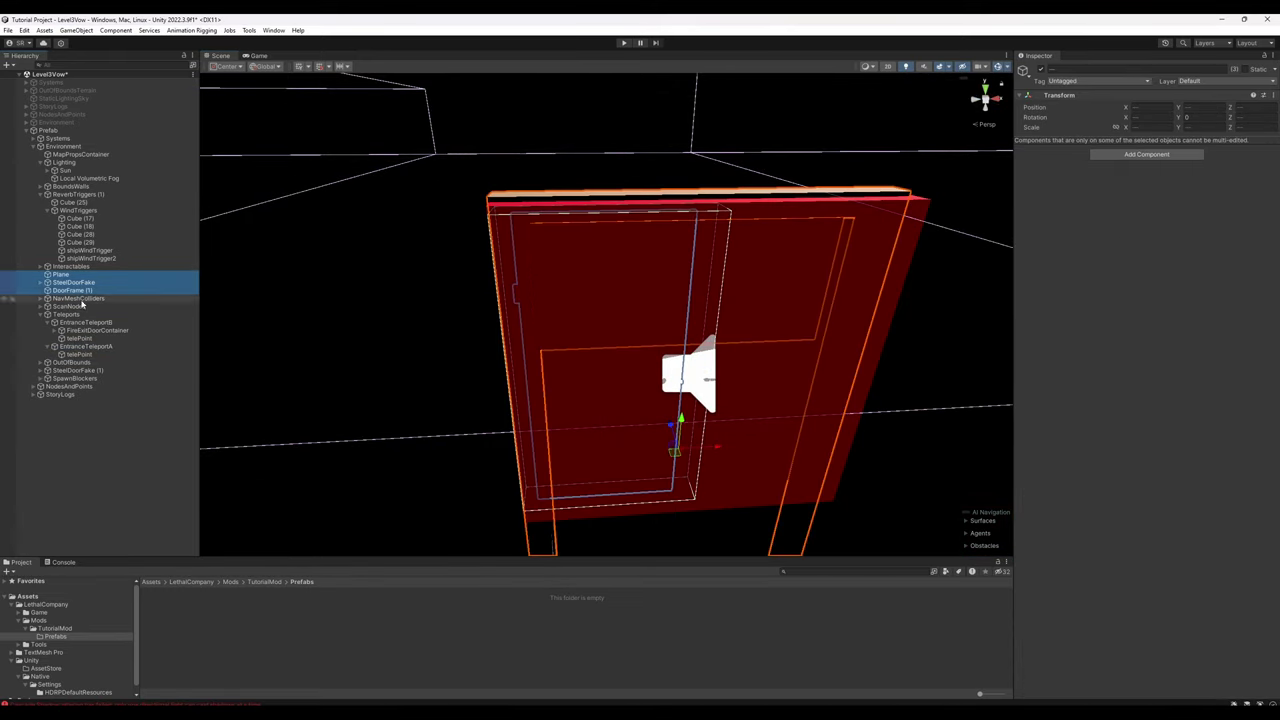
left_click(92, 370, "ctrl")
left_click_drag(87, 283, 84, 354)
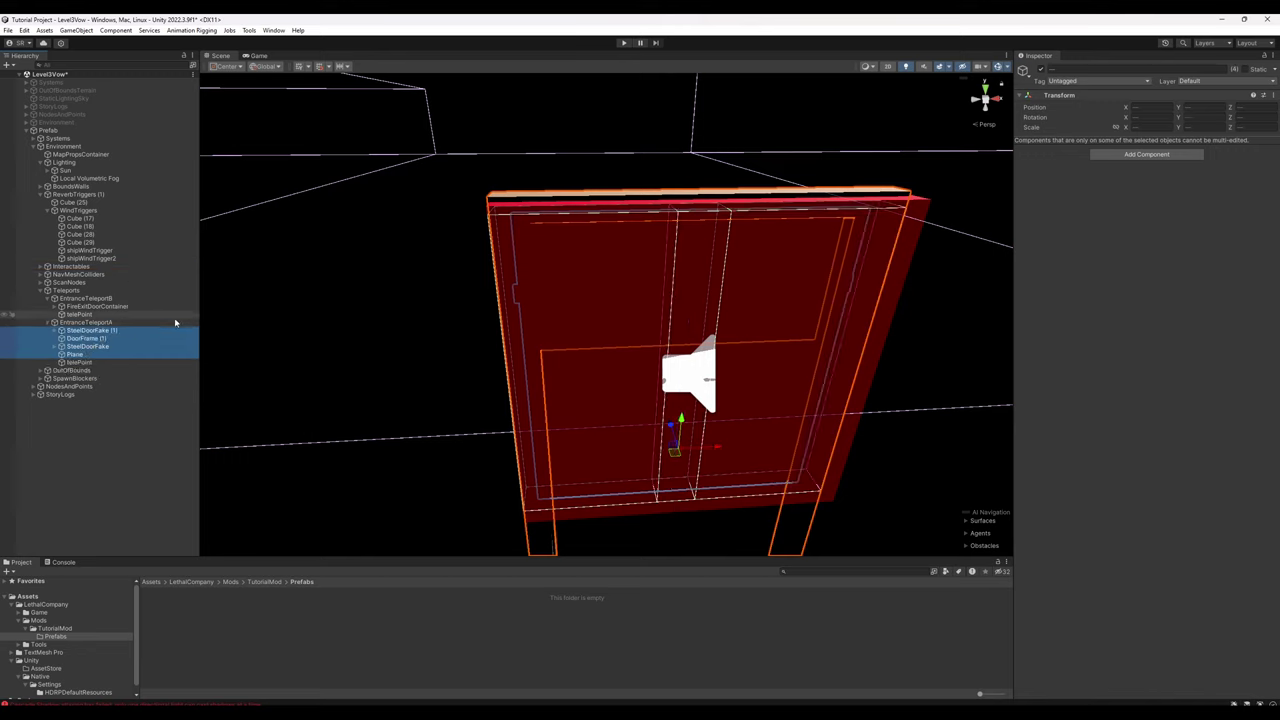
left_click(48, 322)
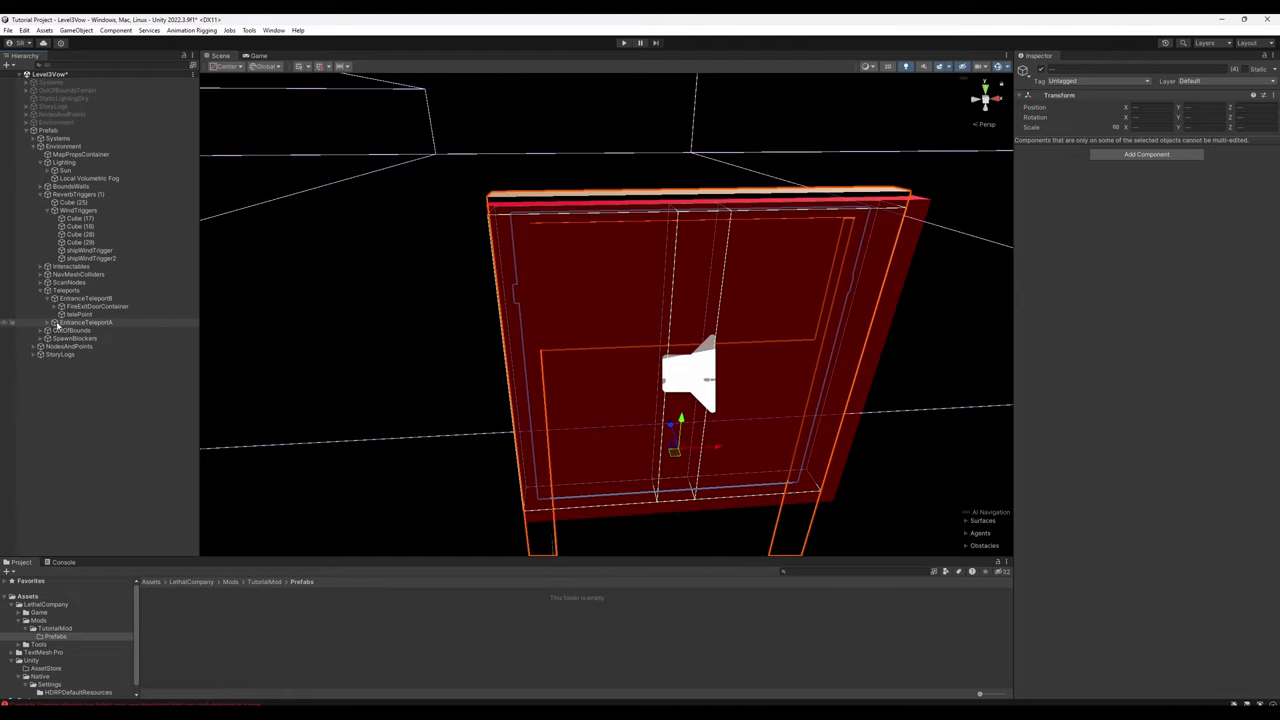
left_click(47, 299)
Step: Try moving EntranceTeleportA together with its nested door parts, and view EntranceTeleportB in the scene
left_click(85, 306)
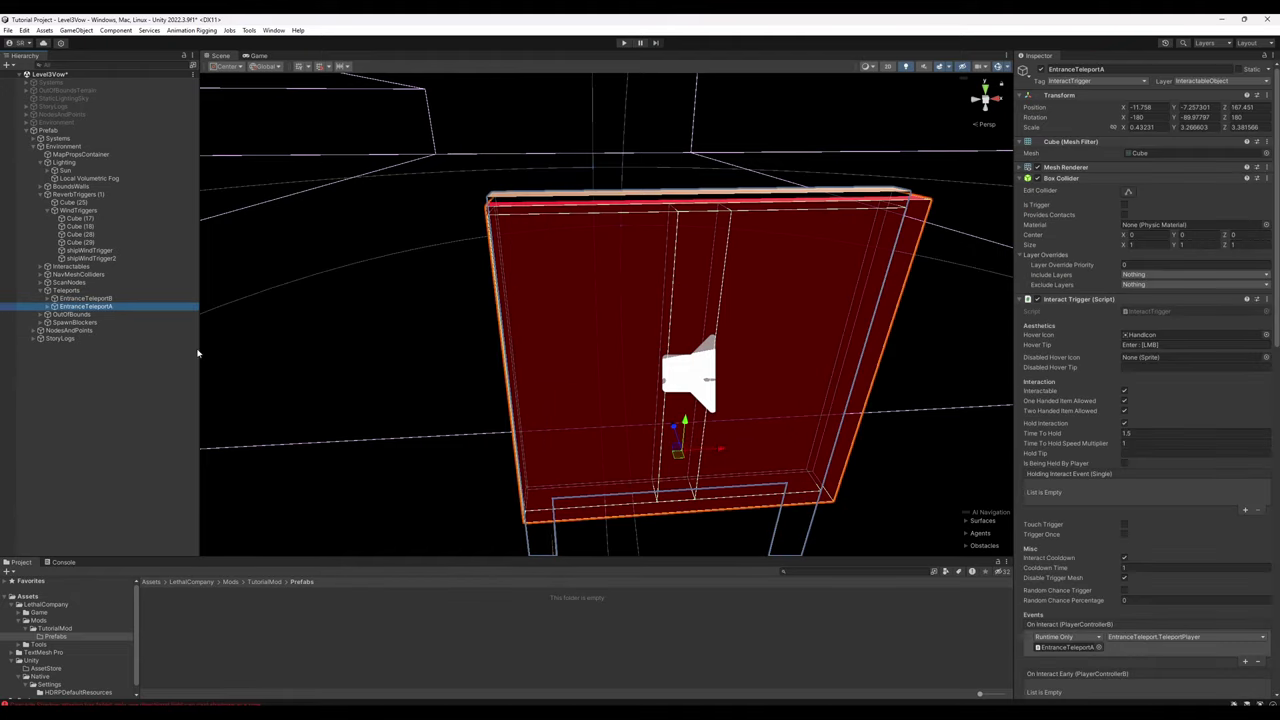
mouse_move(718, 451)
left_mouse_down()
mouse_move(486, 460)
mouse_move(709, 449)
left_mouse_up()
double_click(87, 299)
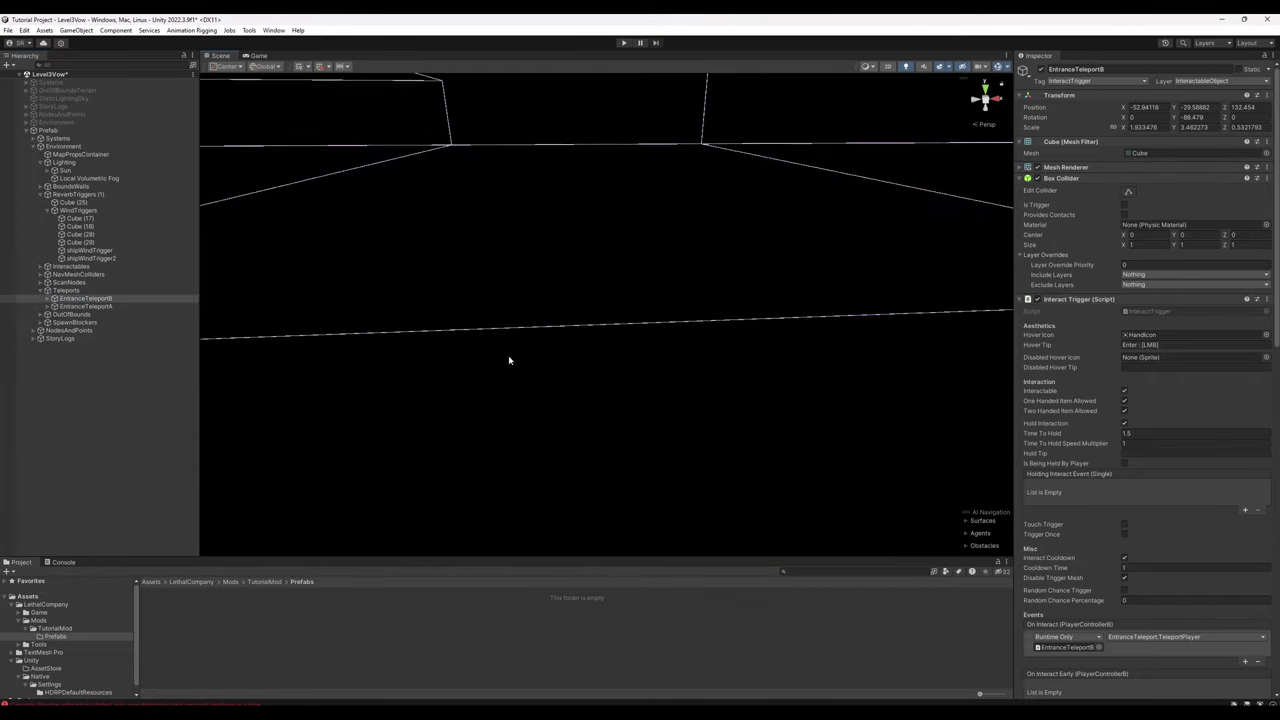
right_click_drag(508, 356, 393, 345)
left_click_drag(393, 345, 580, 300, "alt")
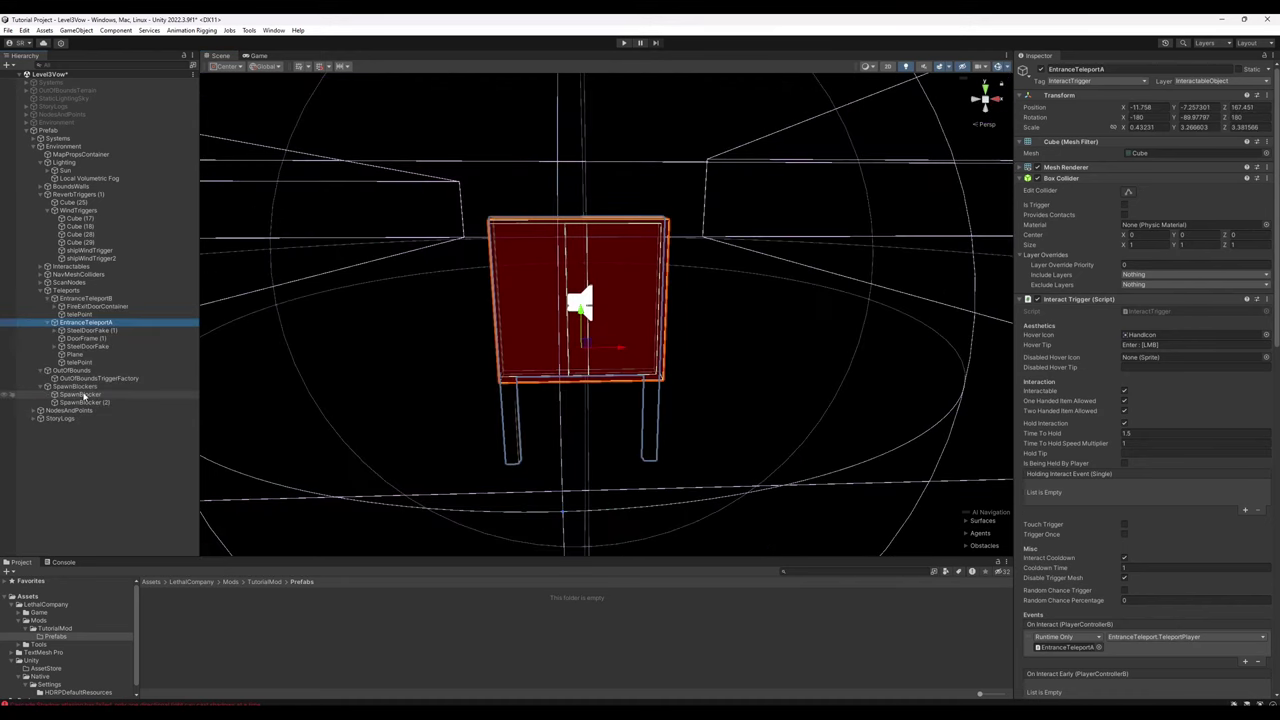
Step: Nest SpawnBlocker (2) inside EntranceTeleportA and SpawnBlocker inside EntranceTeleportB
left_click(80, 394)
left_click(95, 402)
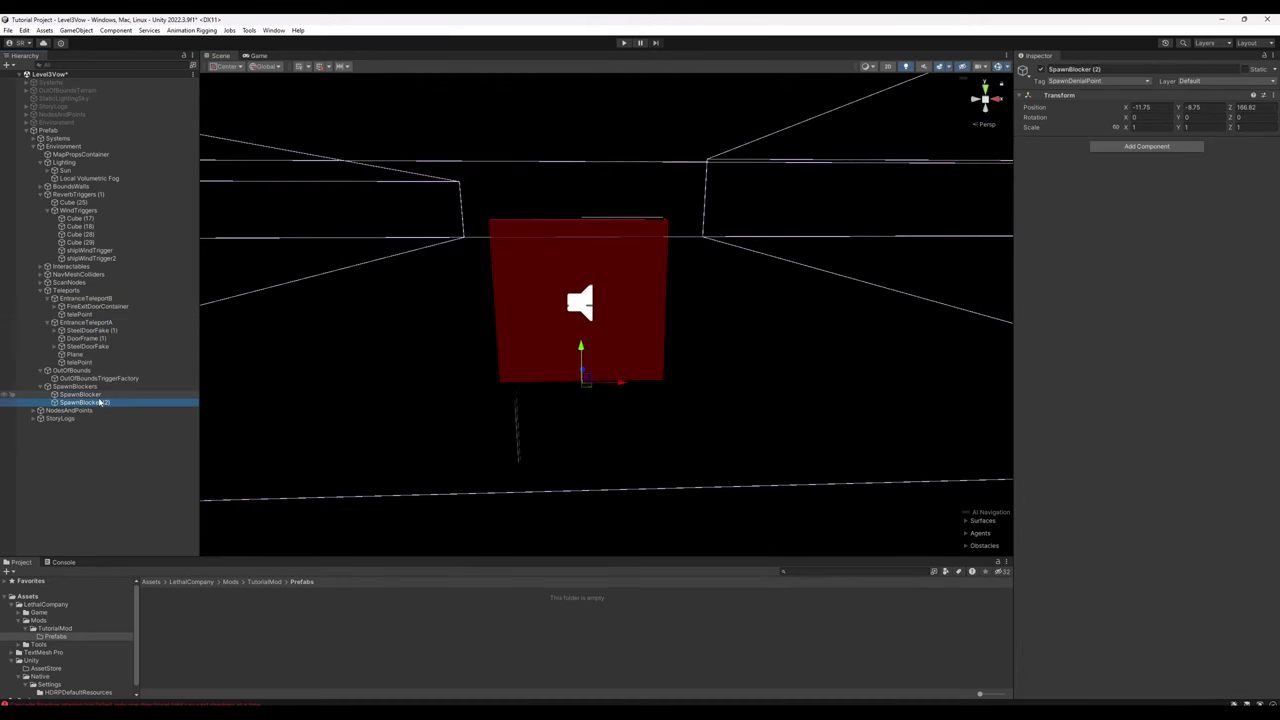
left_click_drag(102, 404, 80, 320)
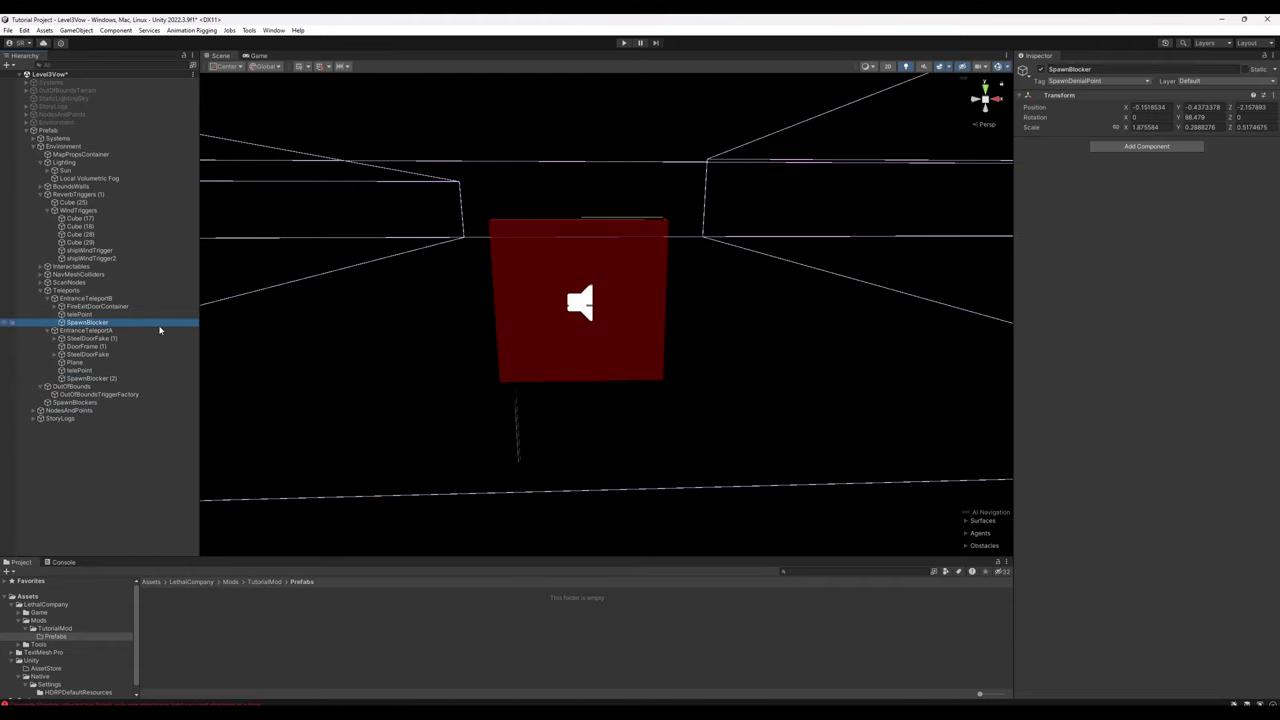
key("f")
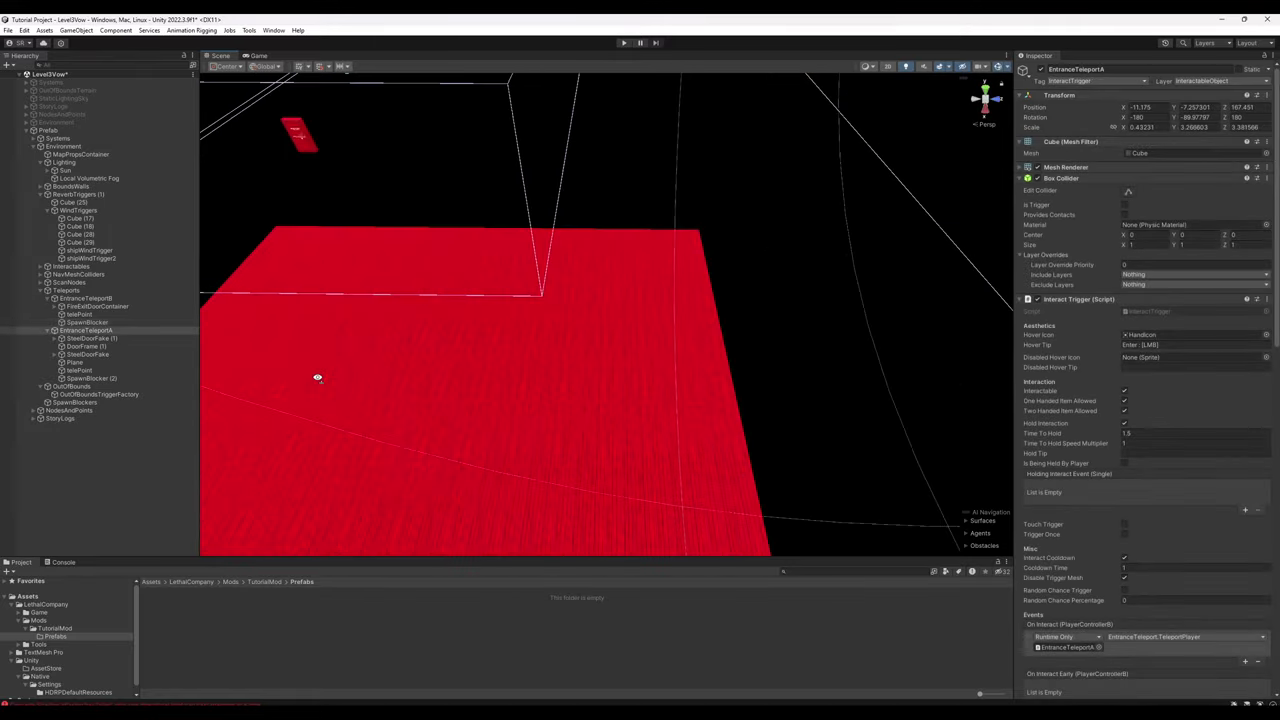
Step: Delete the emptied SpawnBlockers group from Environment
right_click_drag(317, 374, 61, 360)
key("d")
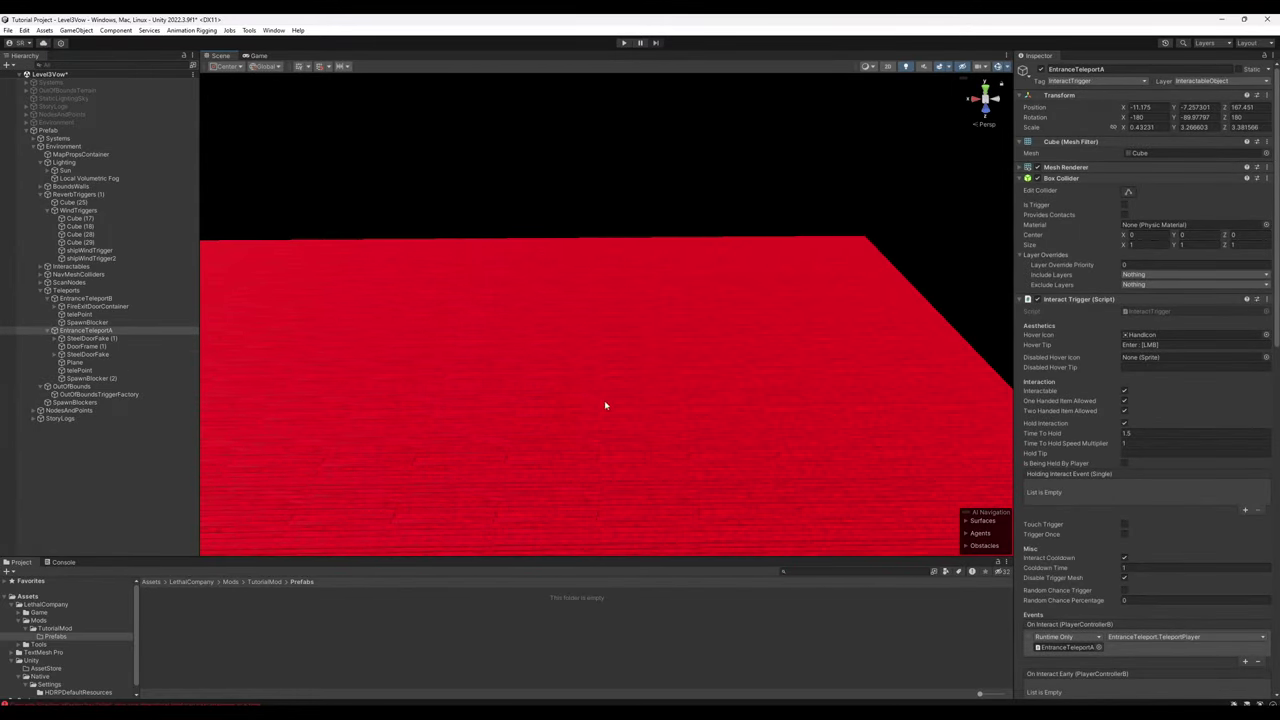
right_click_drag(603, 400, 480, 272)
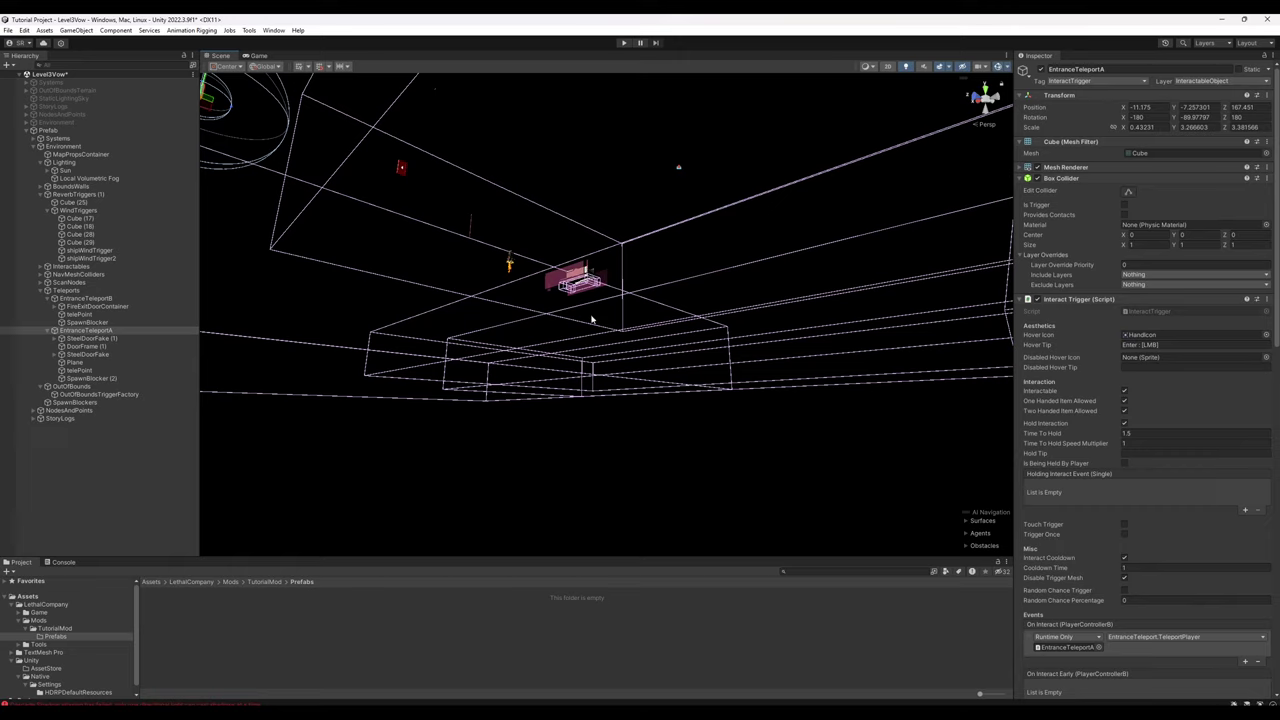
left_click(75, 402)
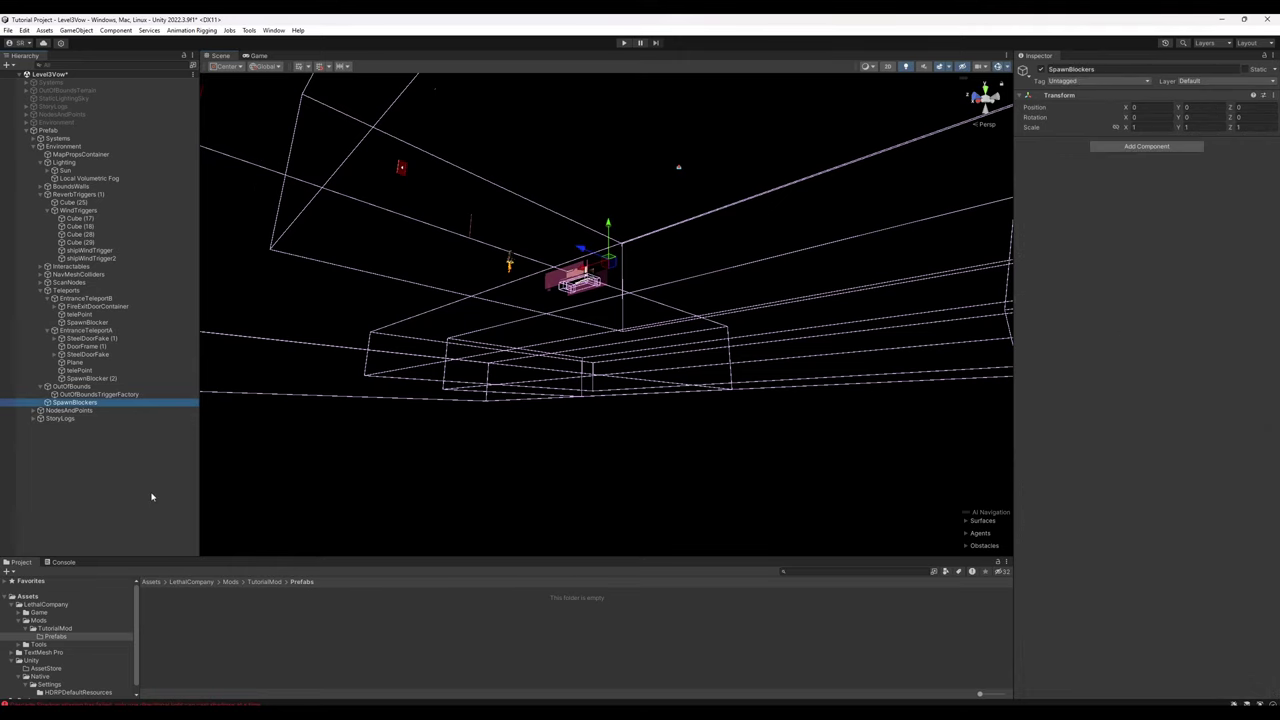
key("Delete")
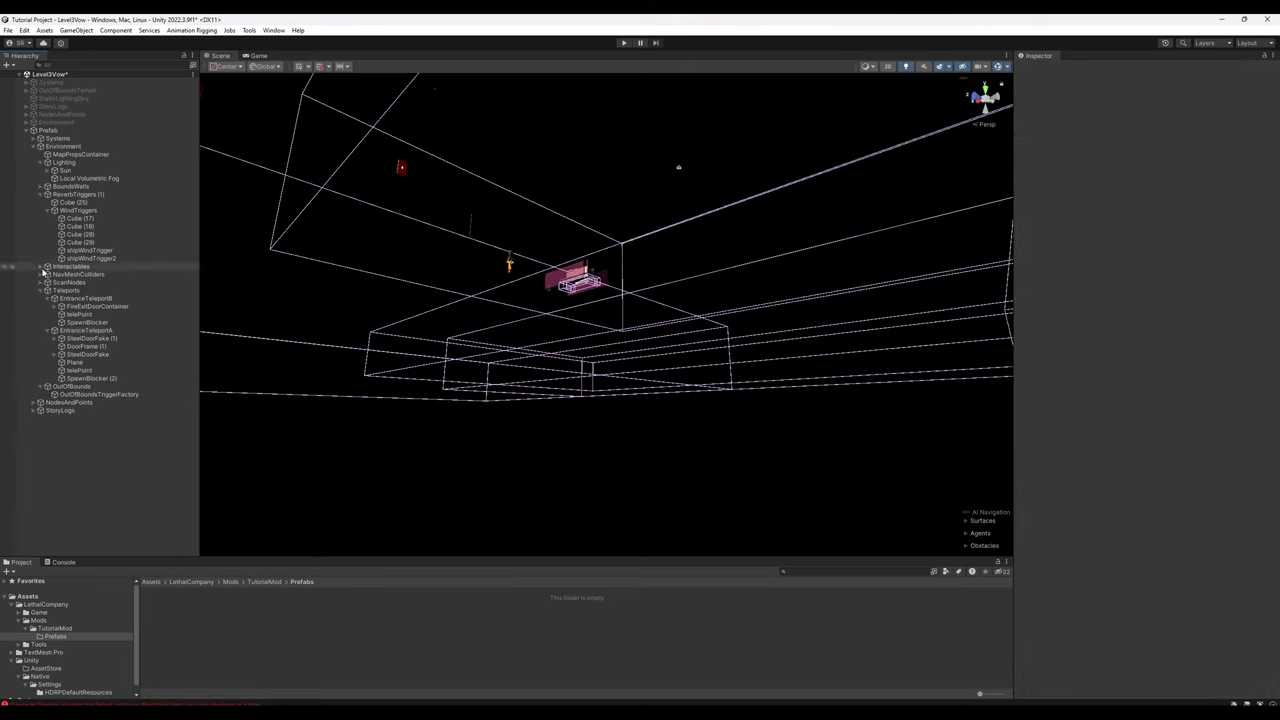
Step: Collapse Environment and examine the outside AI nodes in the OutsideAIPoints group of NodesAndPoints
left_click(34, 147)
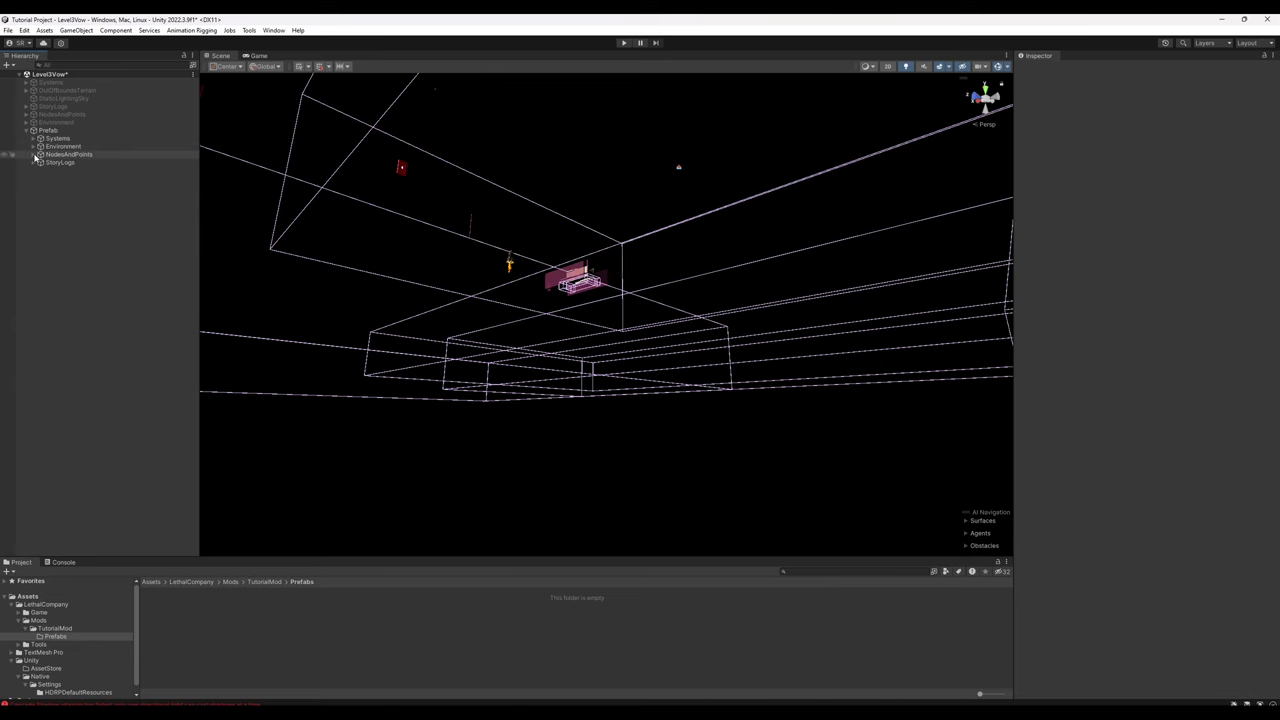
left_click(35, 155)
double_click(40, 163)
left_click(40, 163)
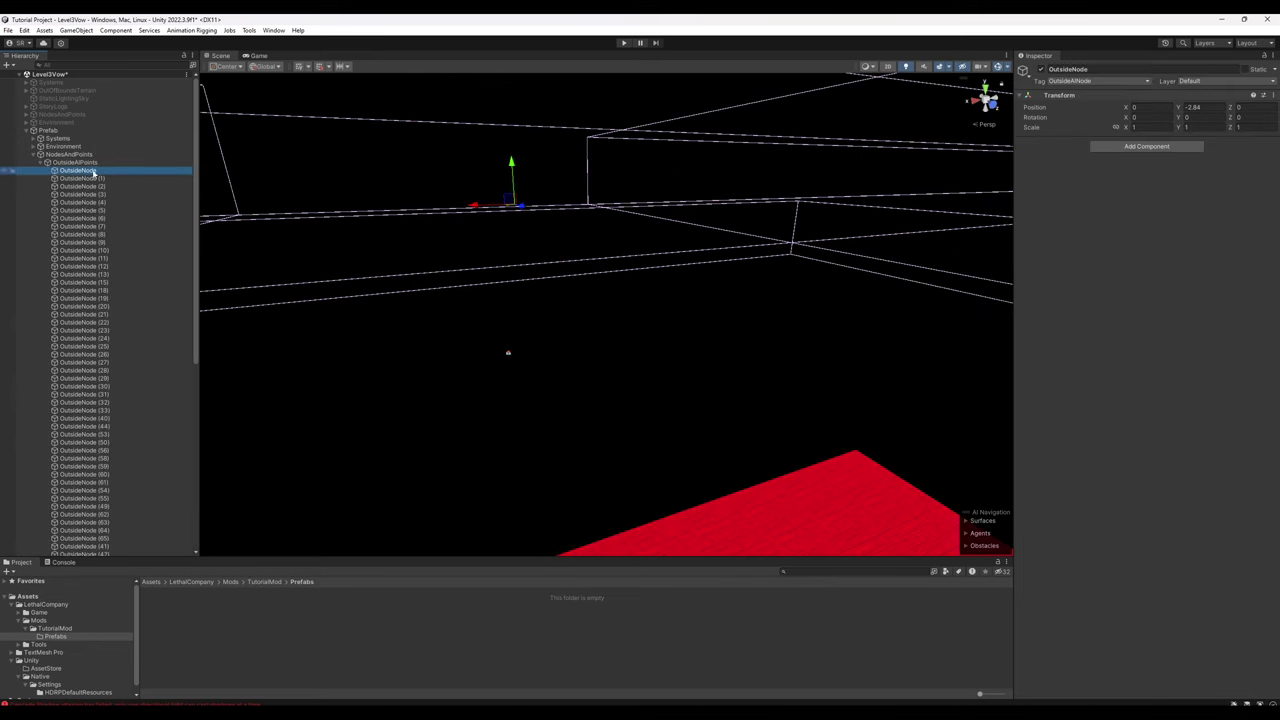
Step: Locate the story log in the scene and check the components of StoryLogCollectable (3), including its Story Log ID
left_click(35, 155)
double_click(34, 164)
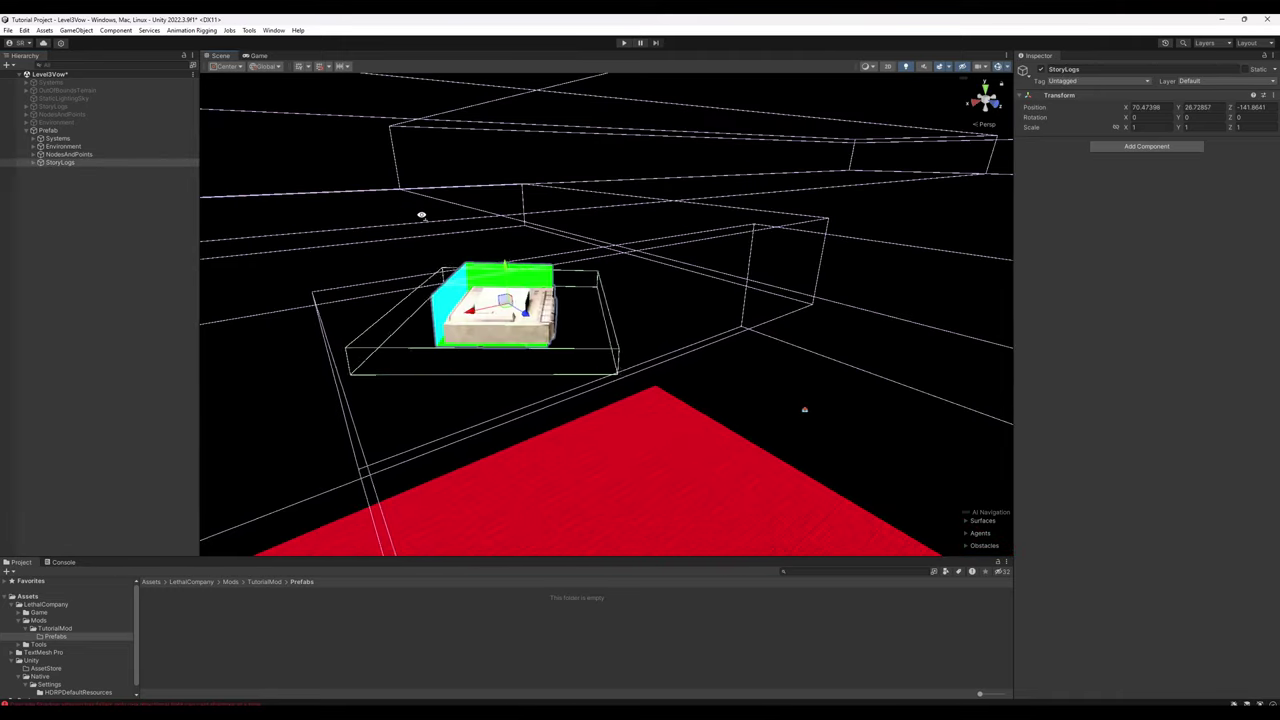
left_click(34, 163)
left_click(44, 171)
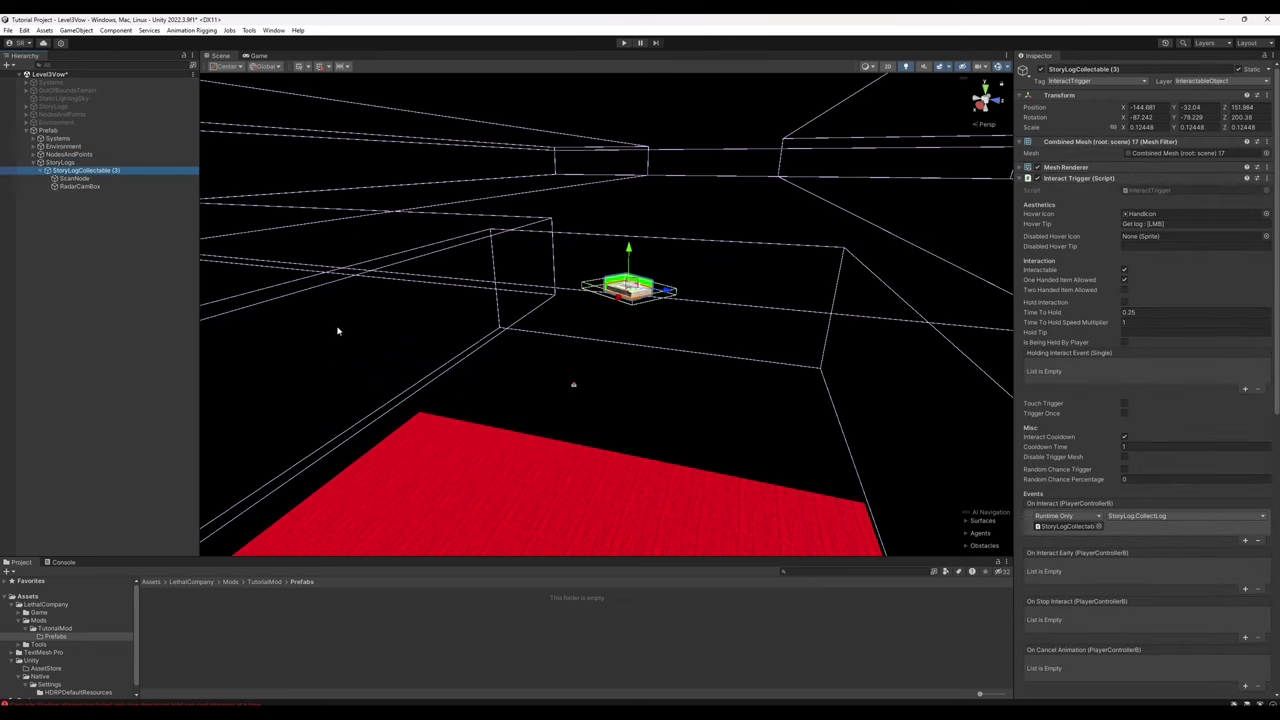
scroll(1094, 275, "down", 15)
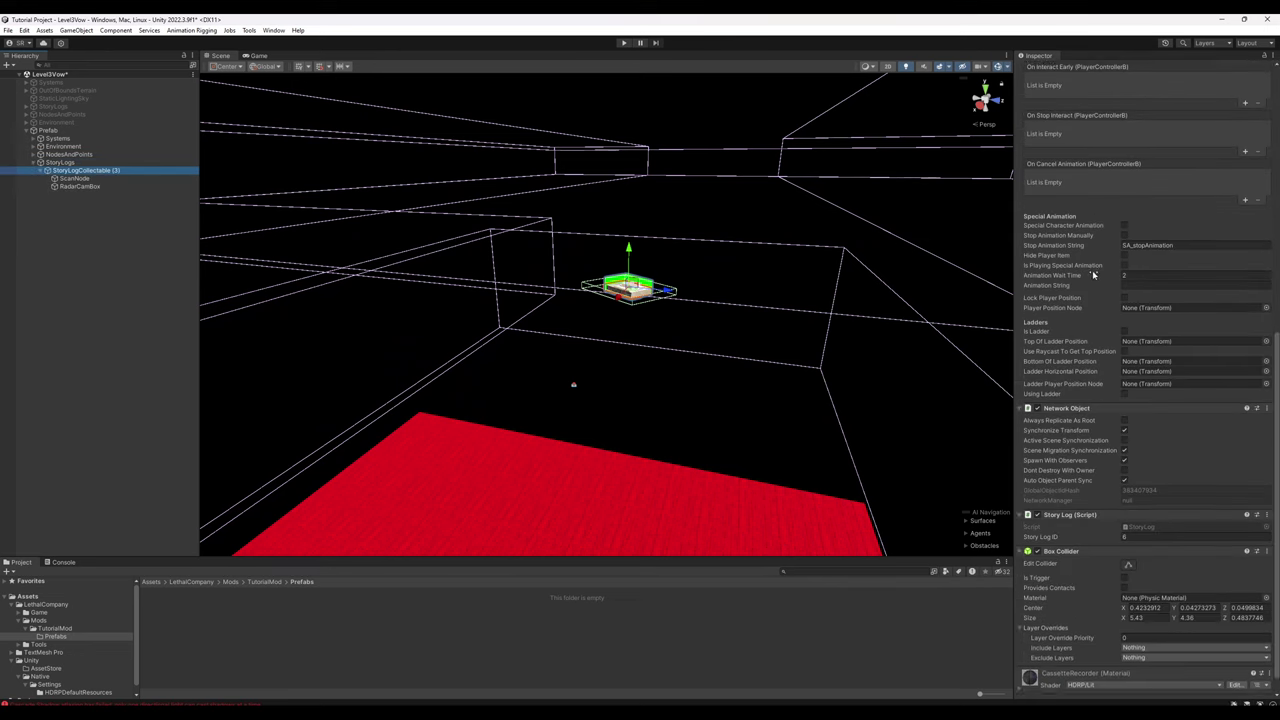
Step: Save the Prefab object as a prefab asset in the TutorialMod Prefabs folder
left_click(34, 163)
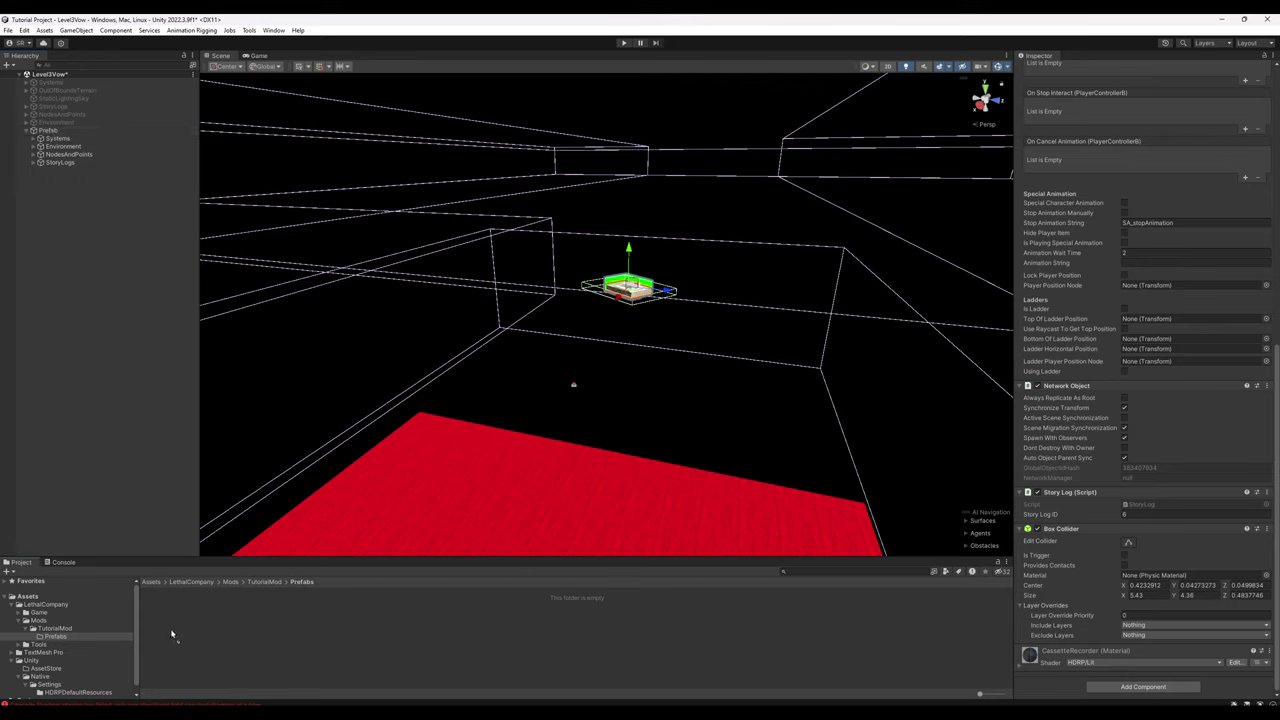
left_click_drag(172, 621, 357, 640)
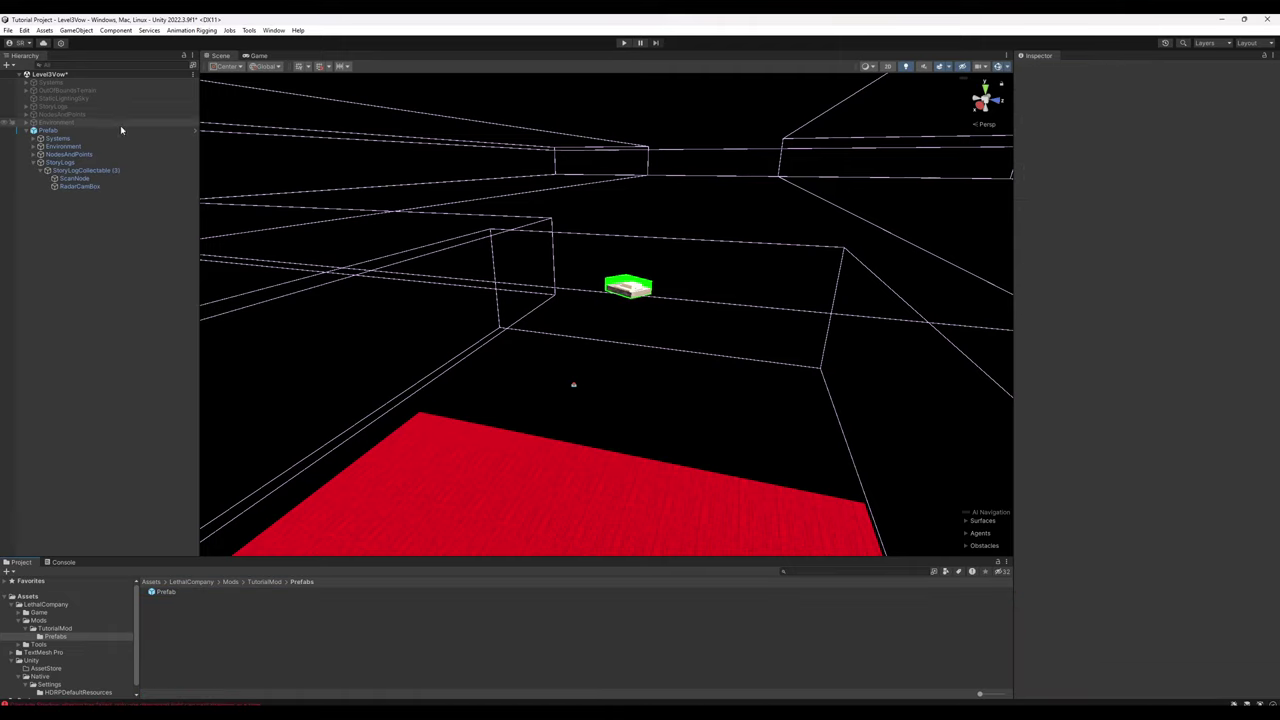
Step: Create a new scene from the Empty template, discarding the changes to Level3Vow
left_click(8, 30)
left_click(45, 43)
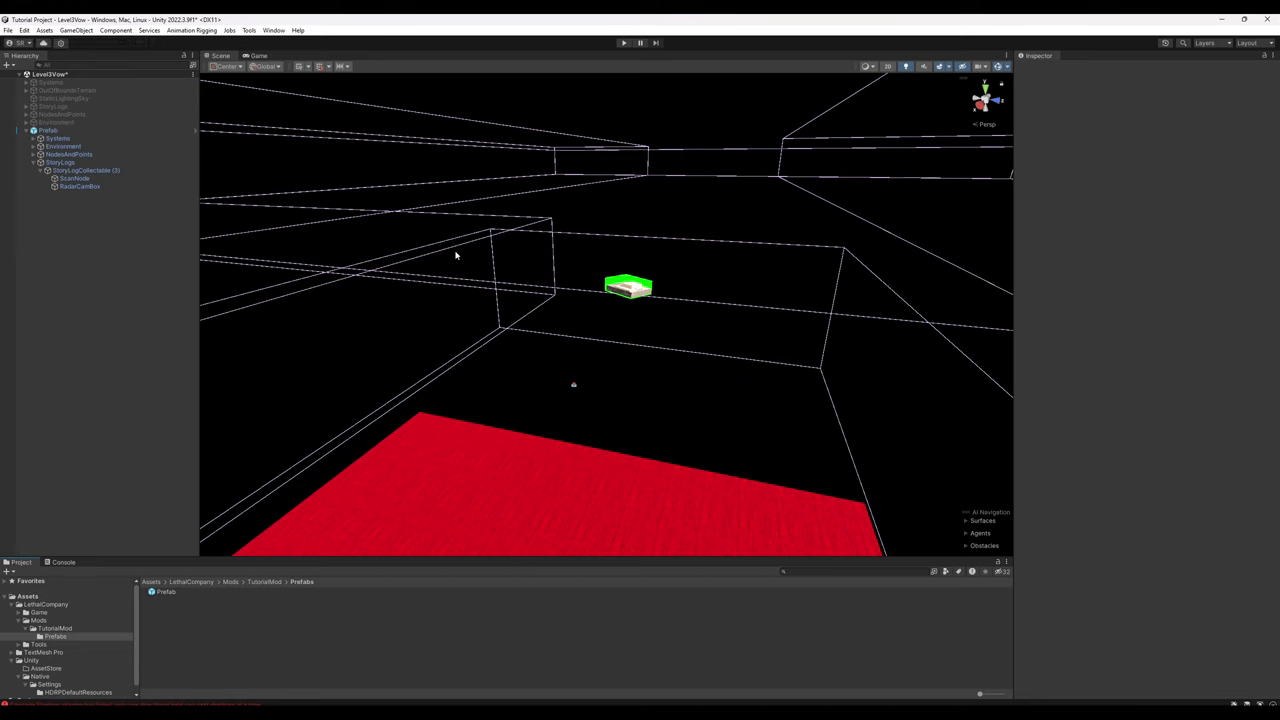
left_click(447, 247)
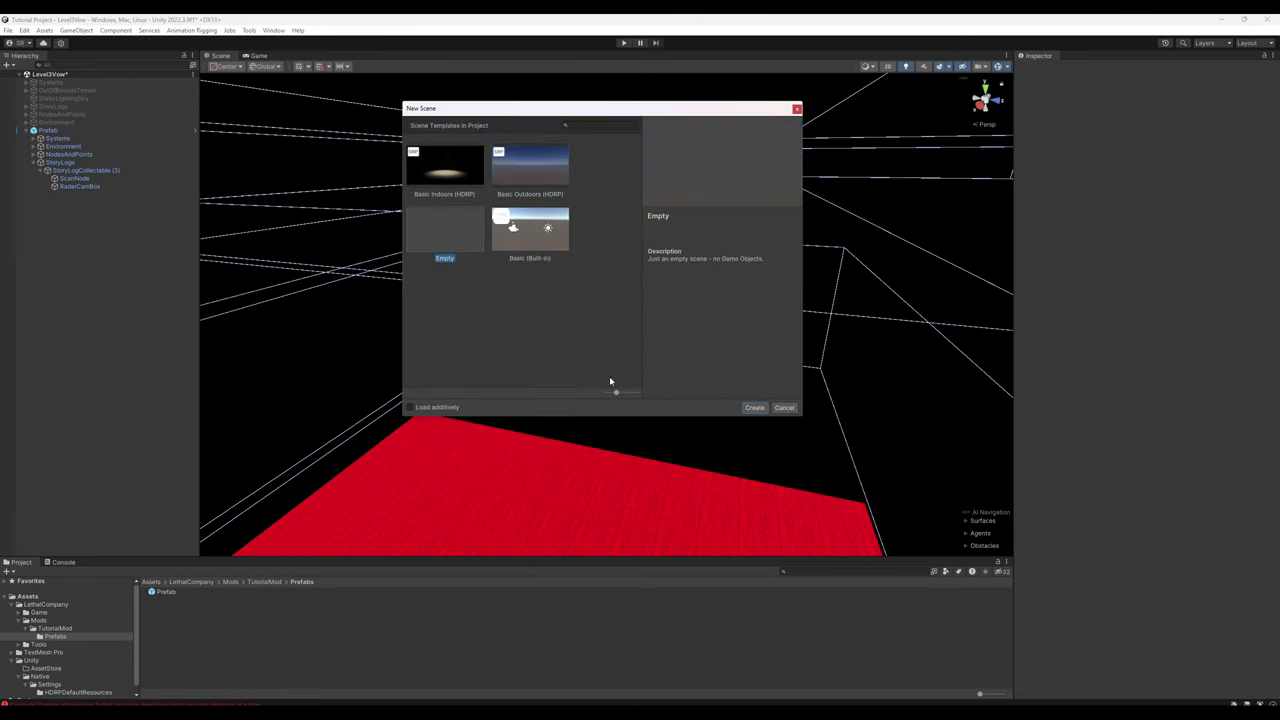
left_click(754, 407)
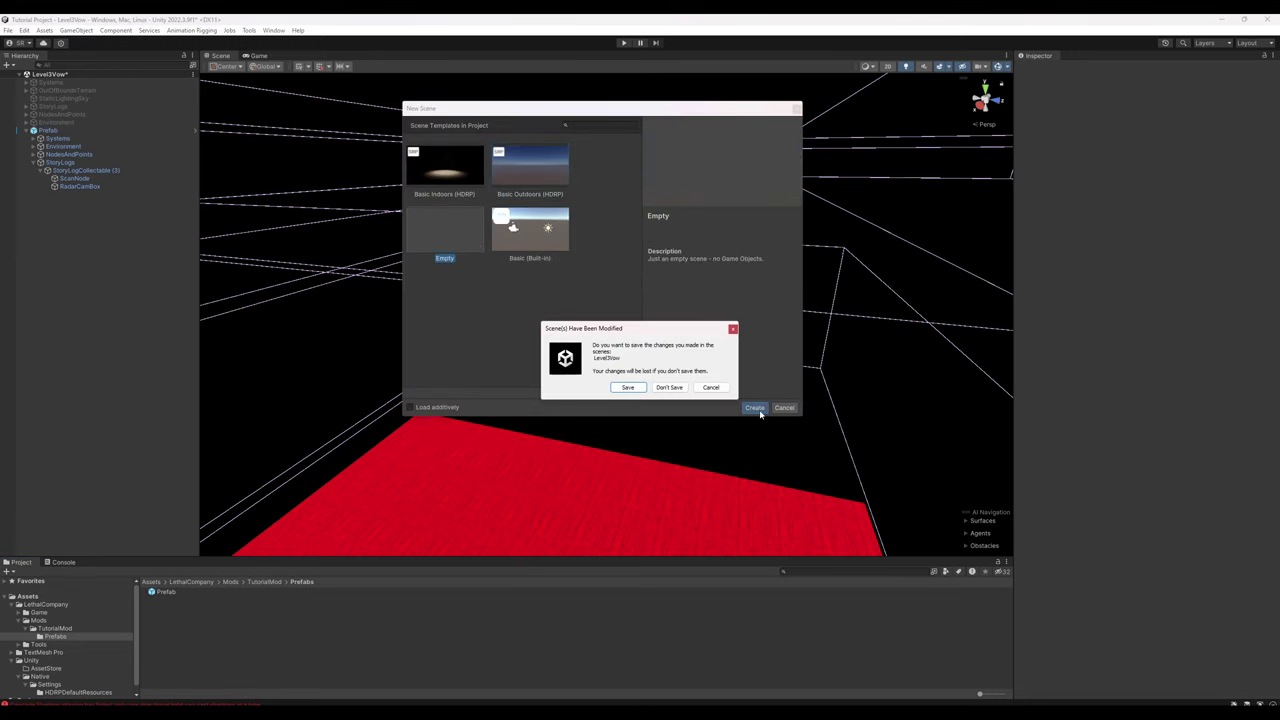
left_click(670, 388)
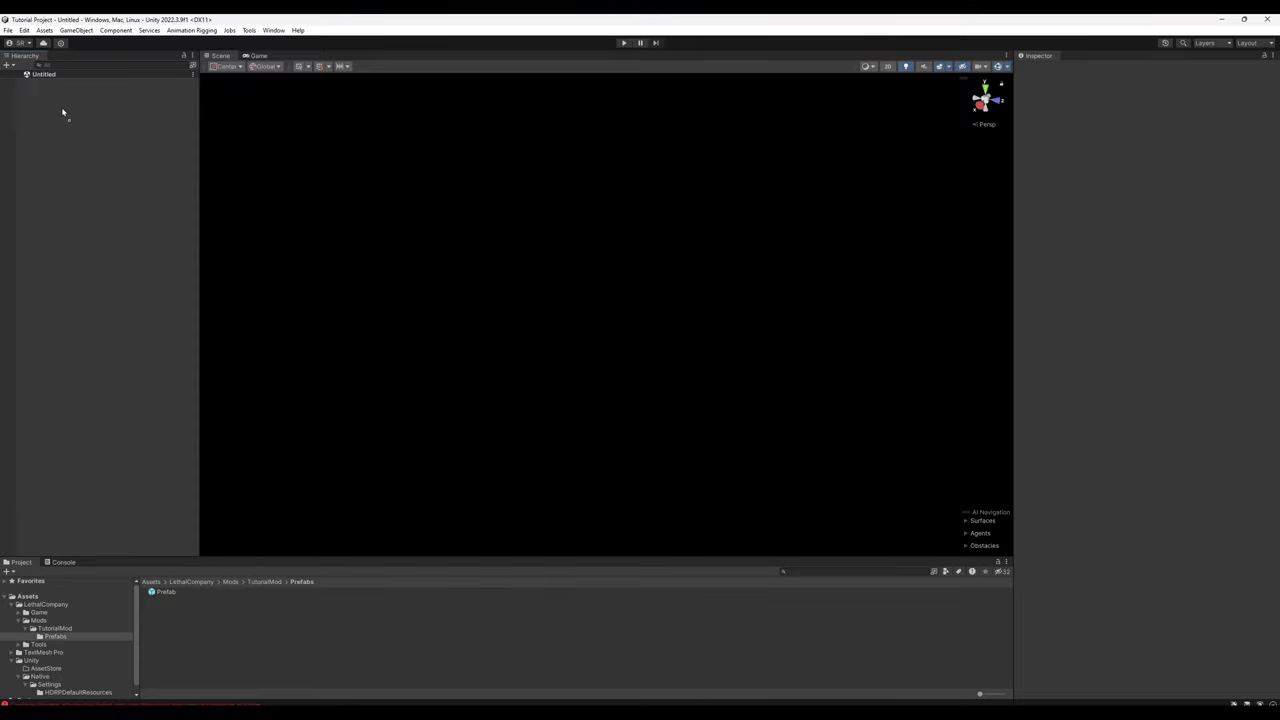
Step: Add the Prefab asset to the empty scene and reveal its child groups
left_click_drag(62, 112, 64, 116)
left_click(26, 82)
right_click_drag(455, 183, 457, 297)
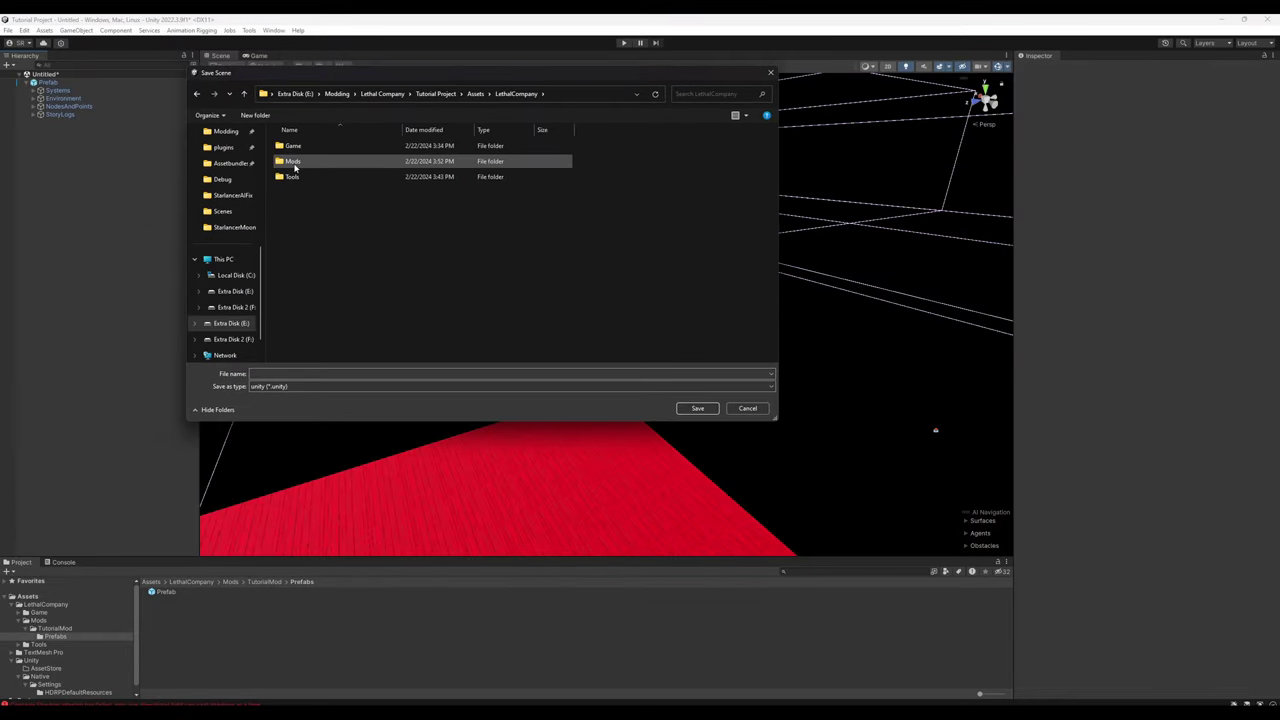
Step: Create a folder named Scenes inside Mods/TutorialMod while saving the scene
double_click(294, 163)
double_click(296, 147)
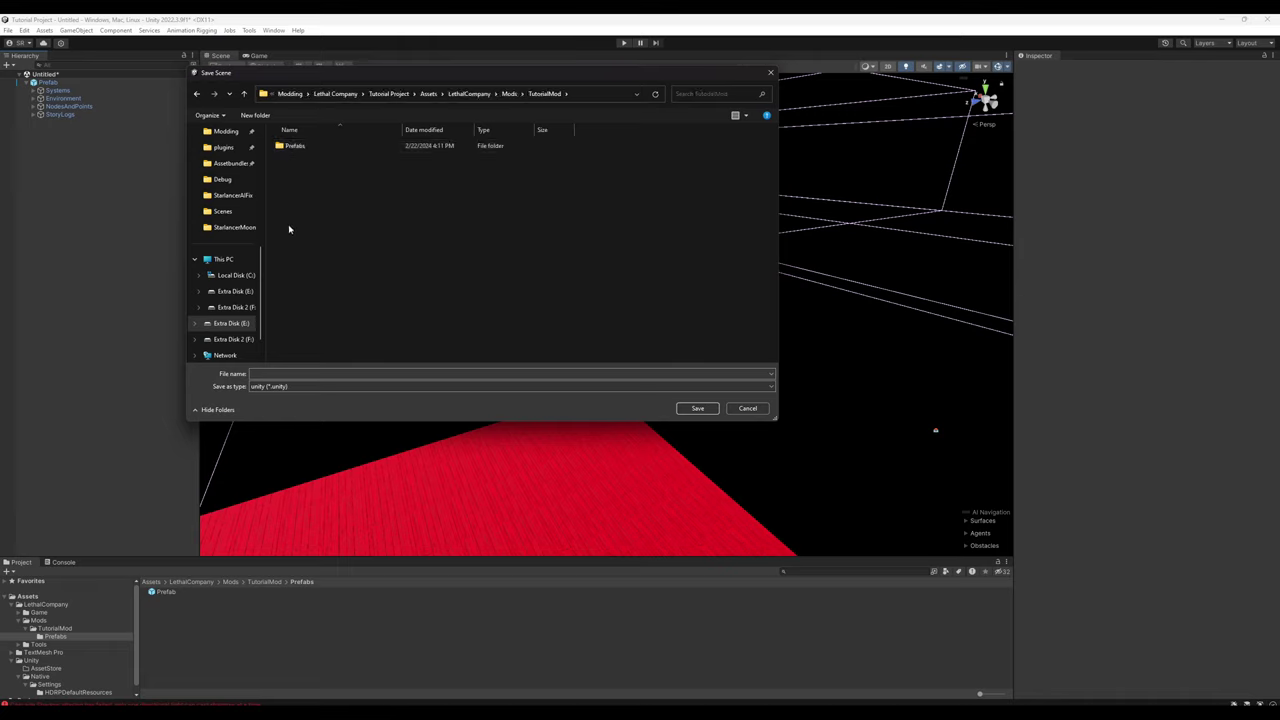
right_click(293, 166)
left_click(262, 116)
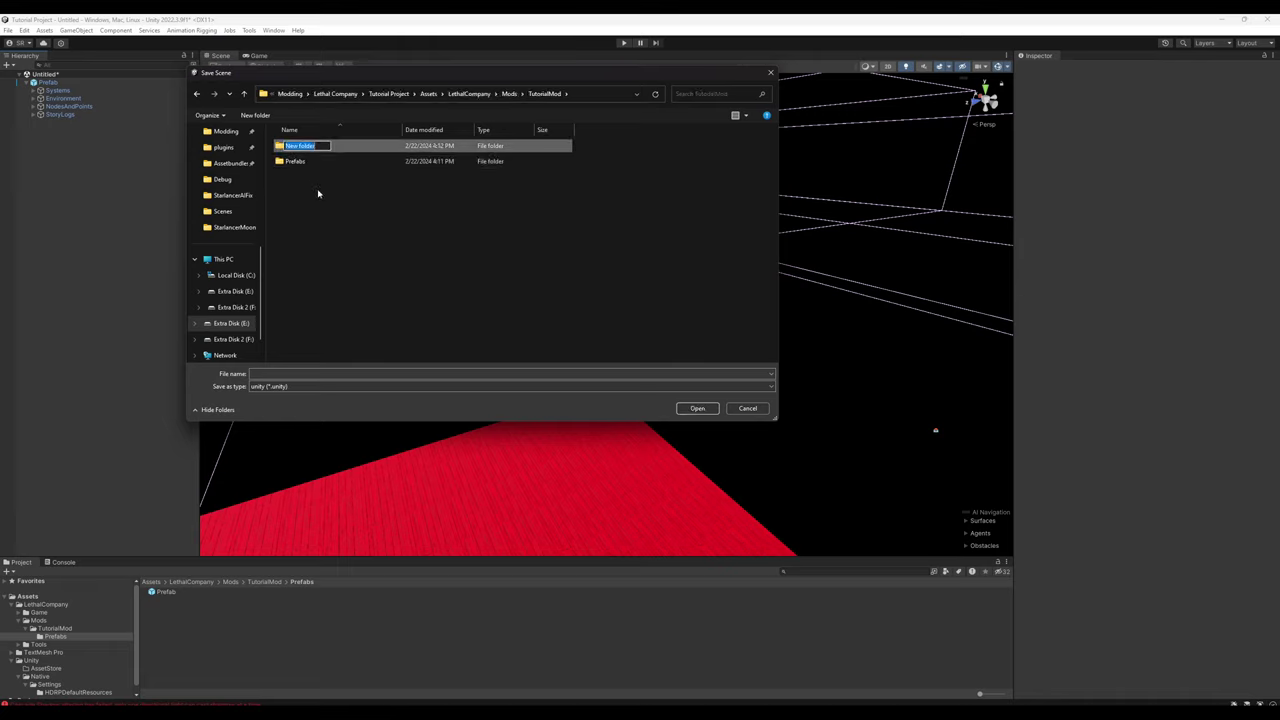
type("Scenes")
key("Return")
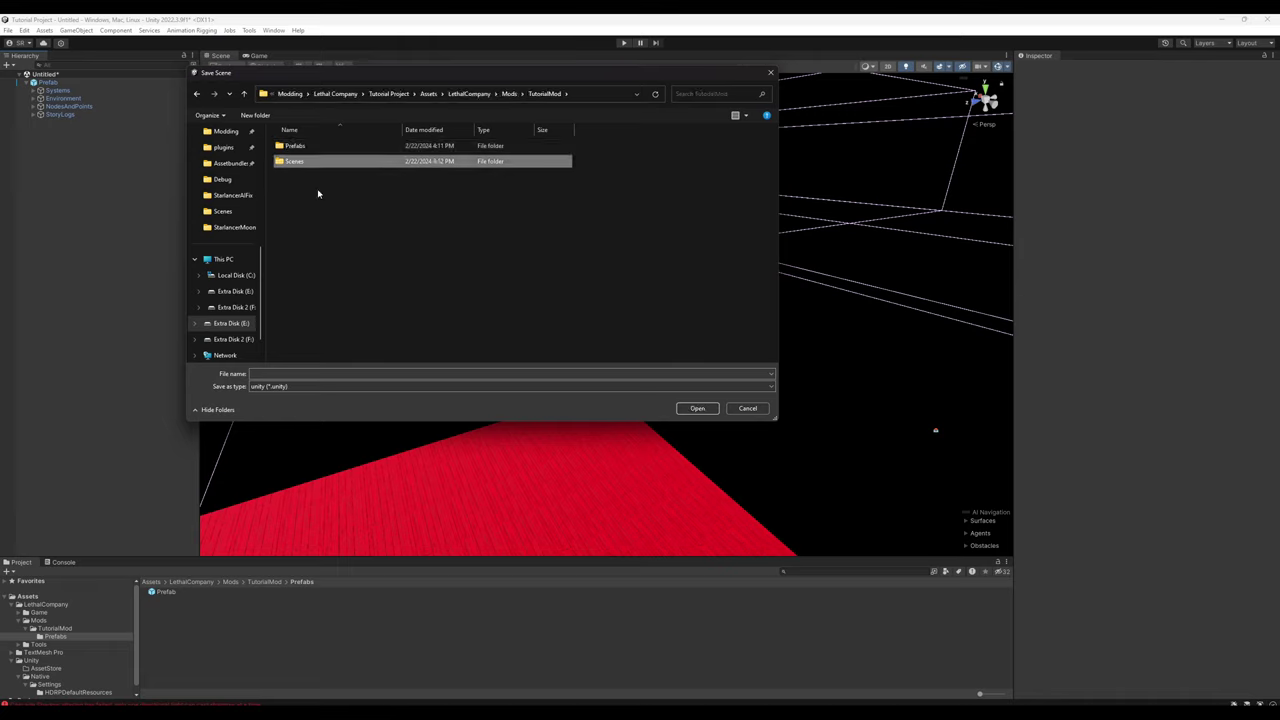
Step: Save the scene as TutorialMoonScene in the Scenes folder
double_click(320, 166)
left_click(282, 374)
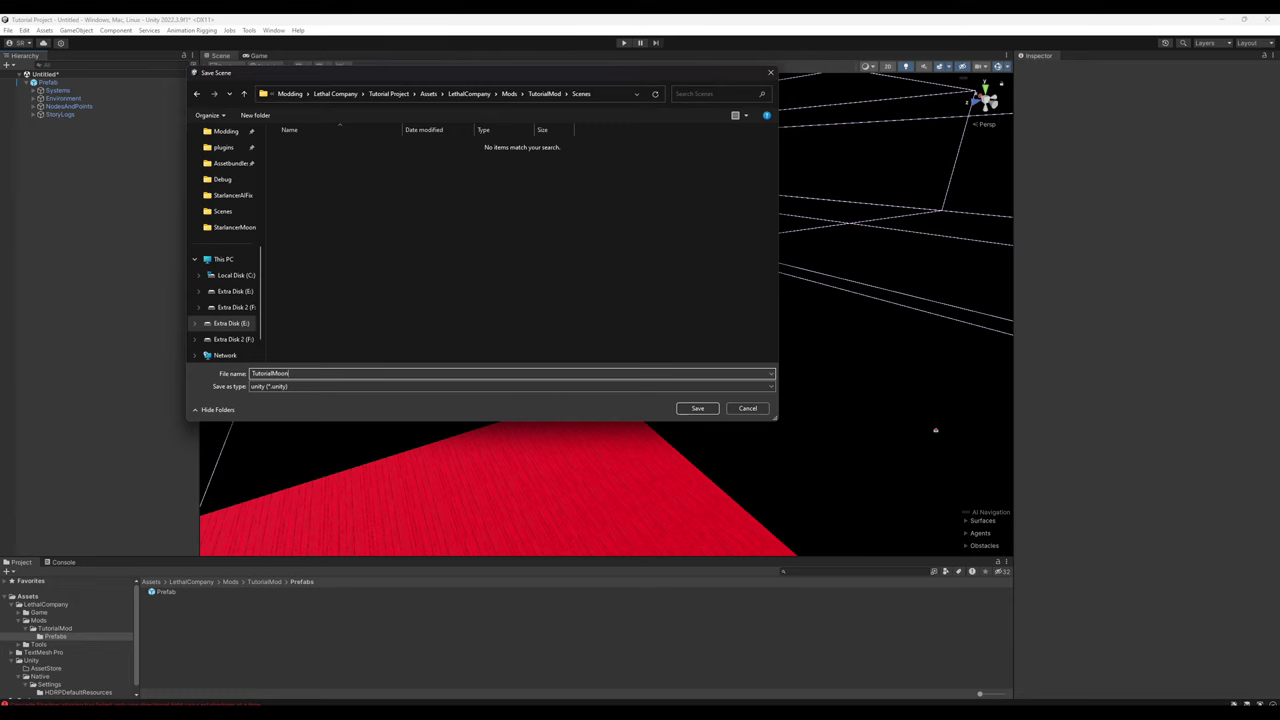
key("Return")
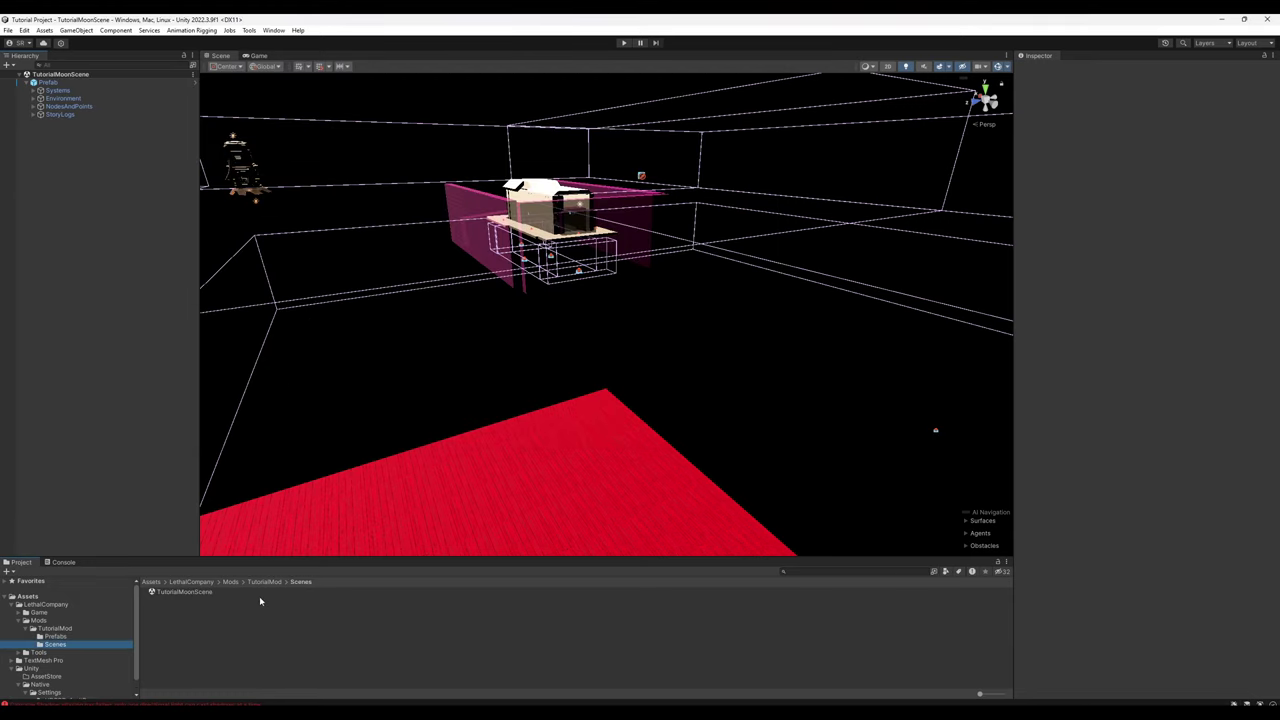
Step: Open the Level2Assurance scene from the LethalCompany Game Scenes folder
left_click(26, 612)
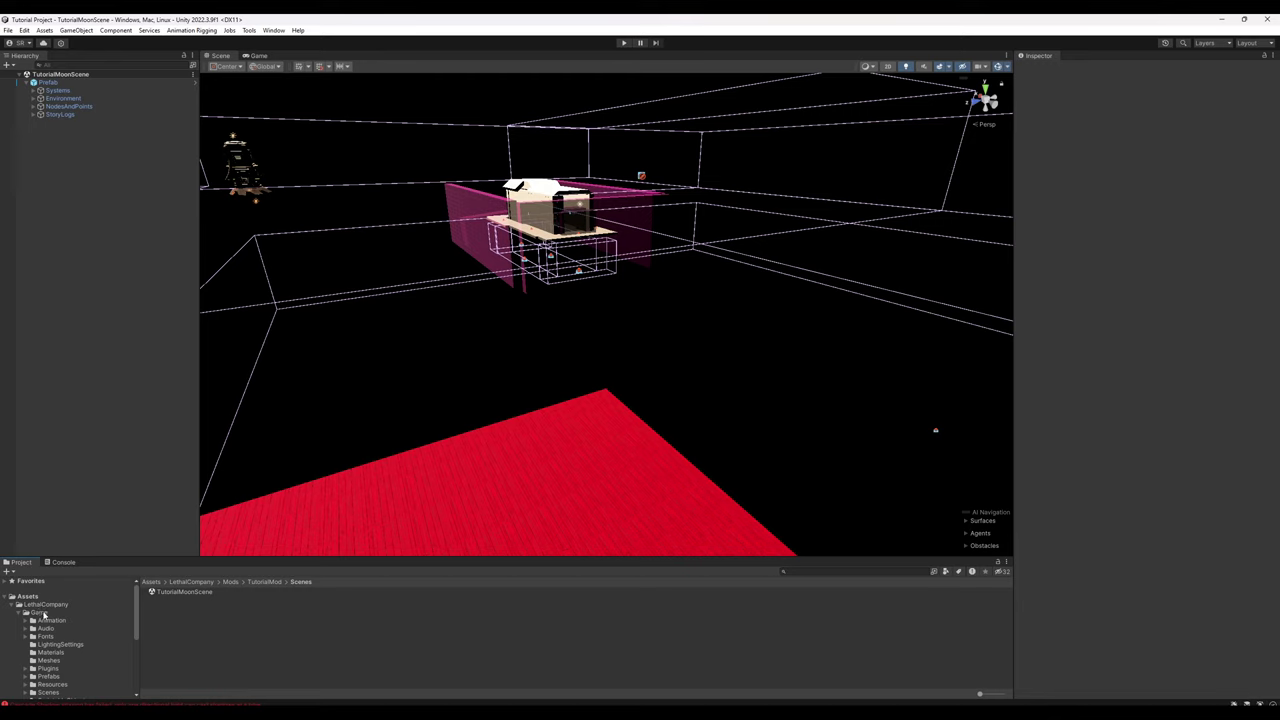
scroll(40, 612, "down", 2)
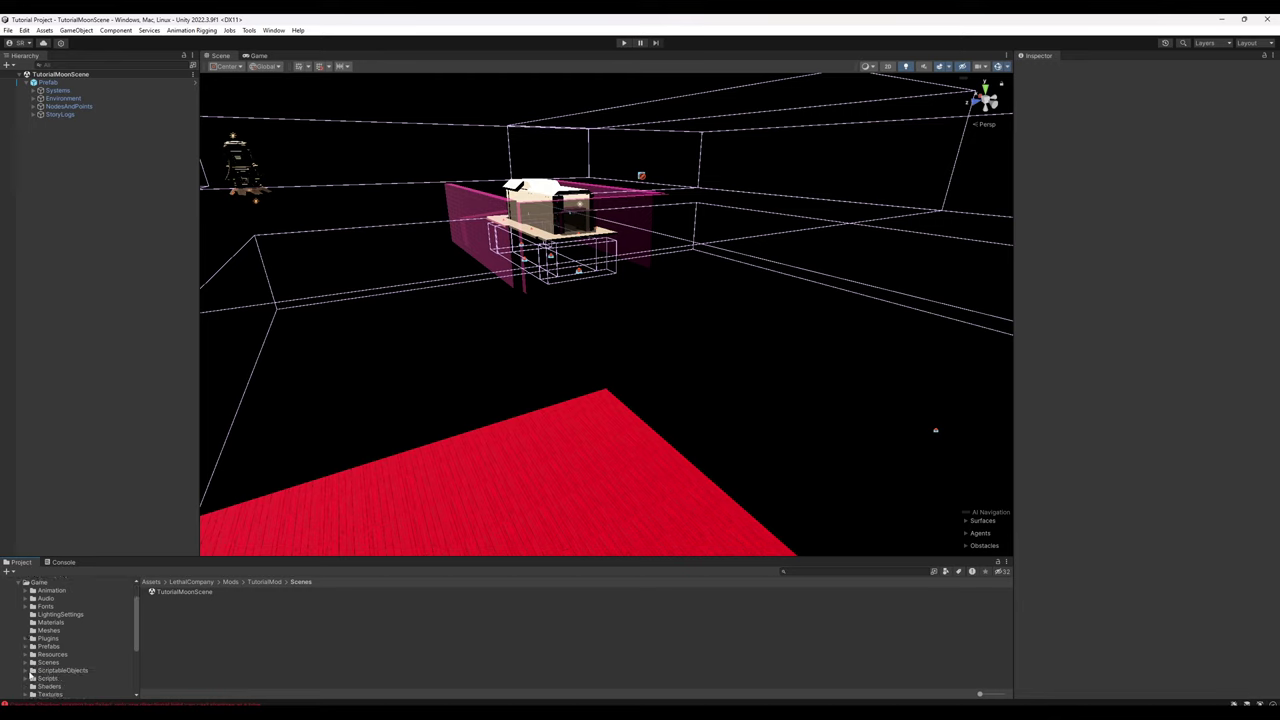
left_click(48, 662)
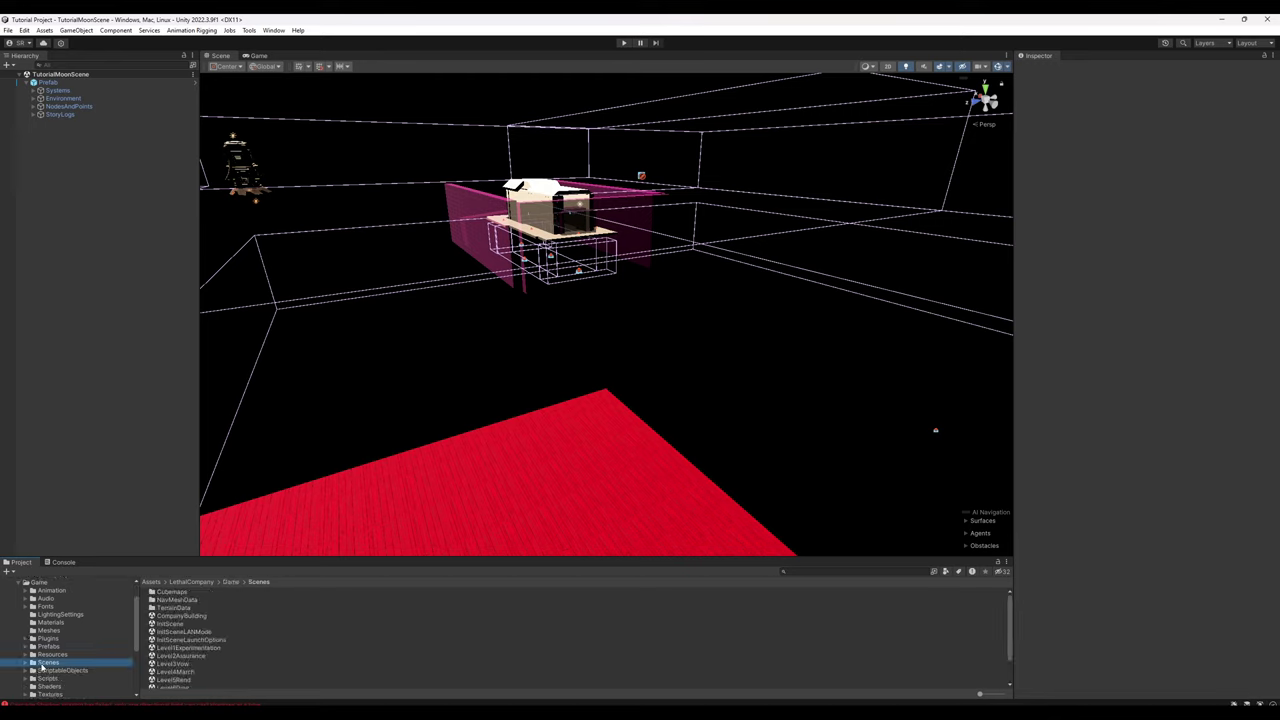
left_click(186, 656)
double_click(186, 656)
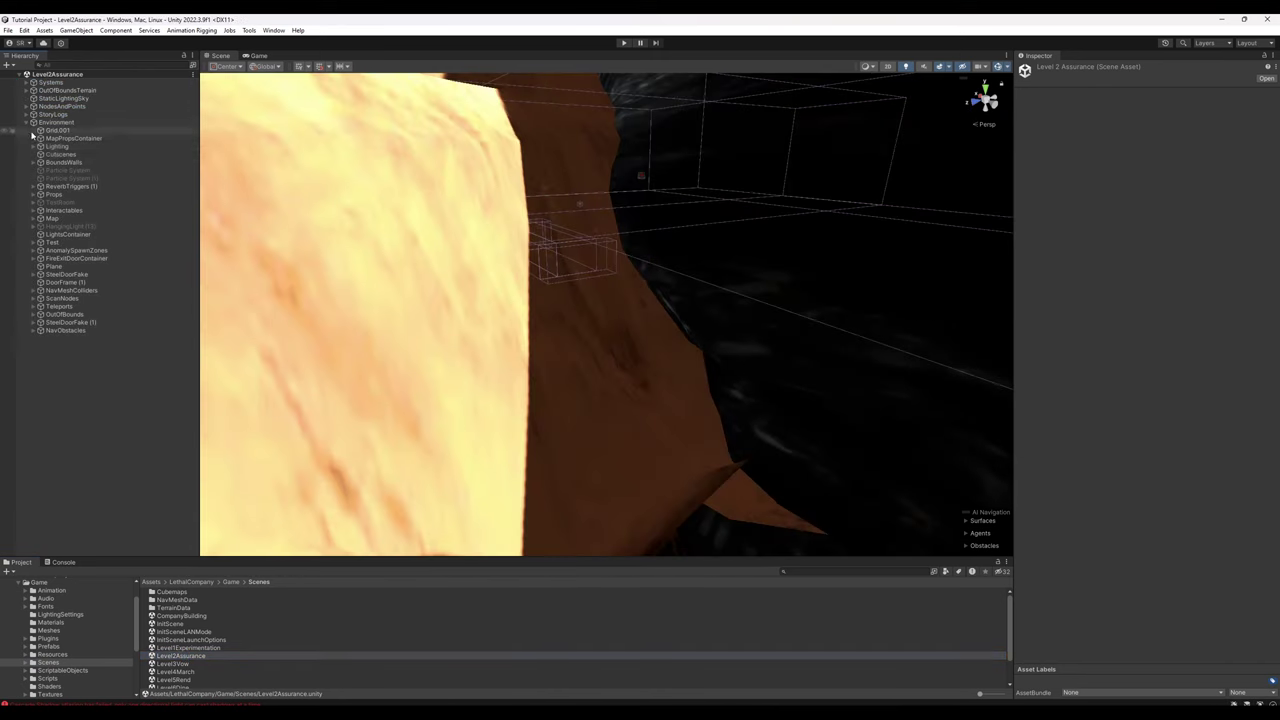
Step: Copy the Cube (30) trigger from WindTriggers under ReverbTriggers (1) in the Level2Assurance Environment group
left_click(34, 187)
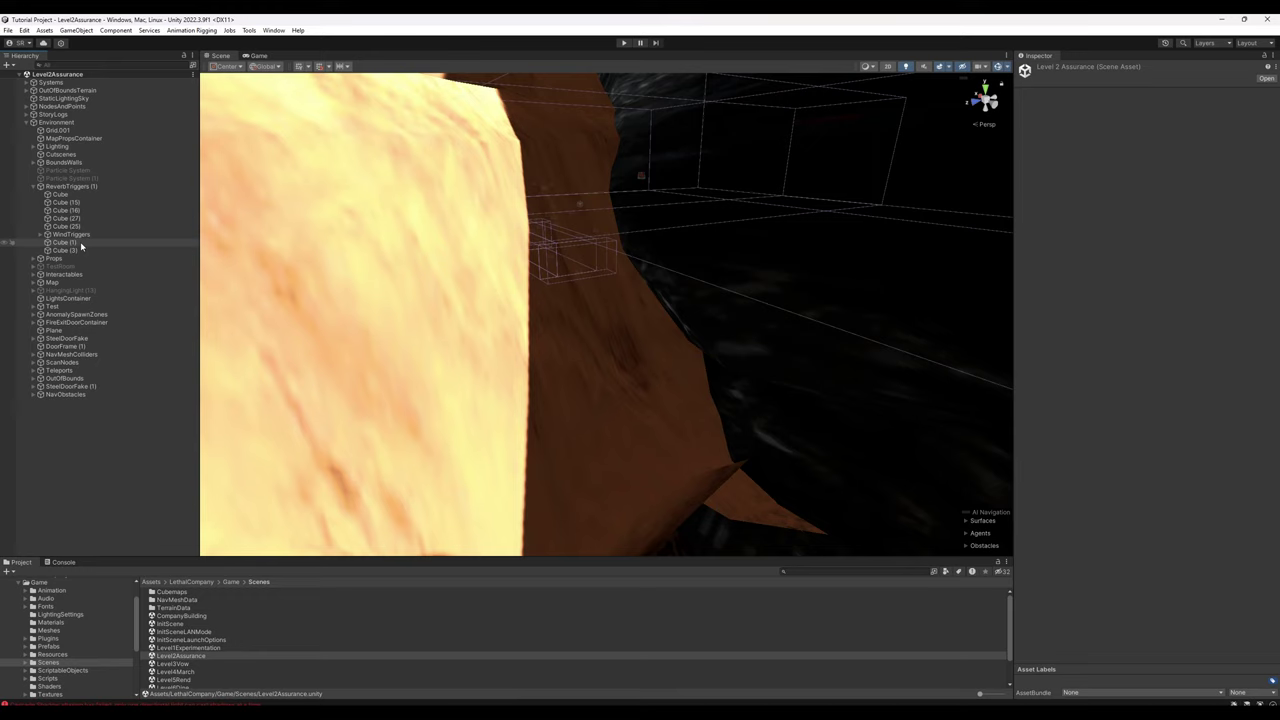
left_click(41, 236)
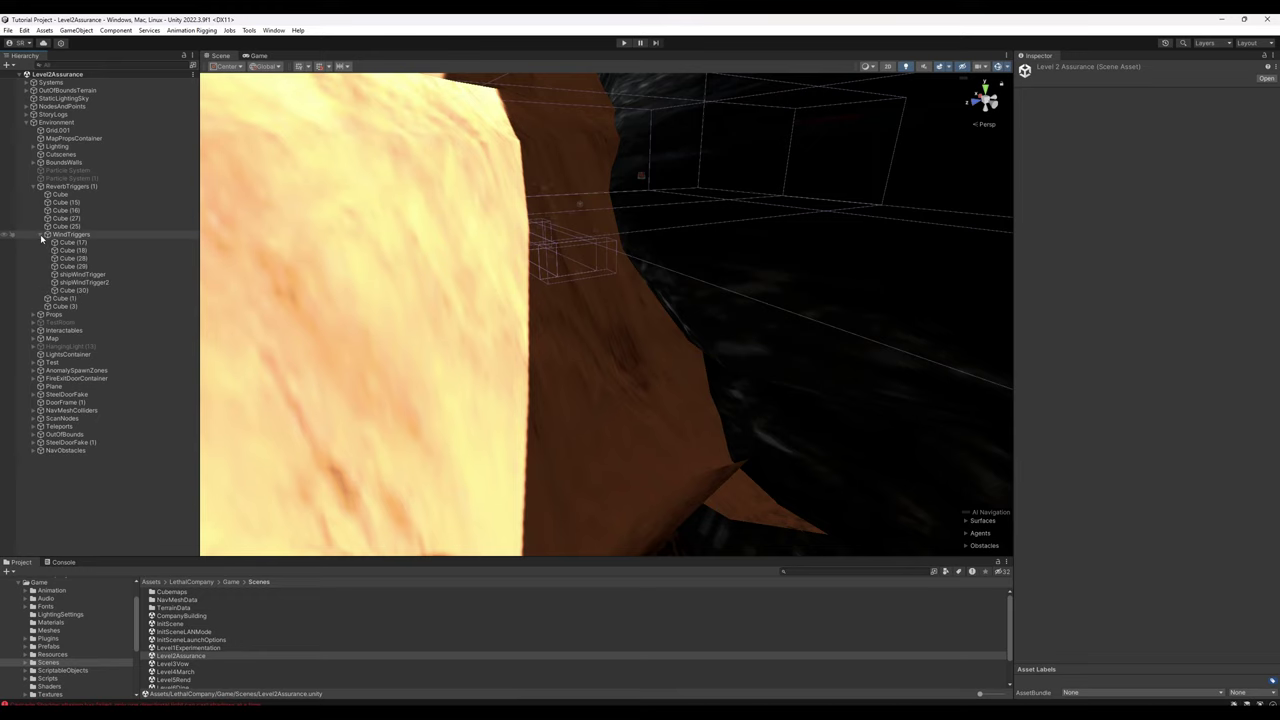
left_click(78, 290)
right_click_drag(338, 275, 516, 216)
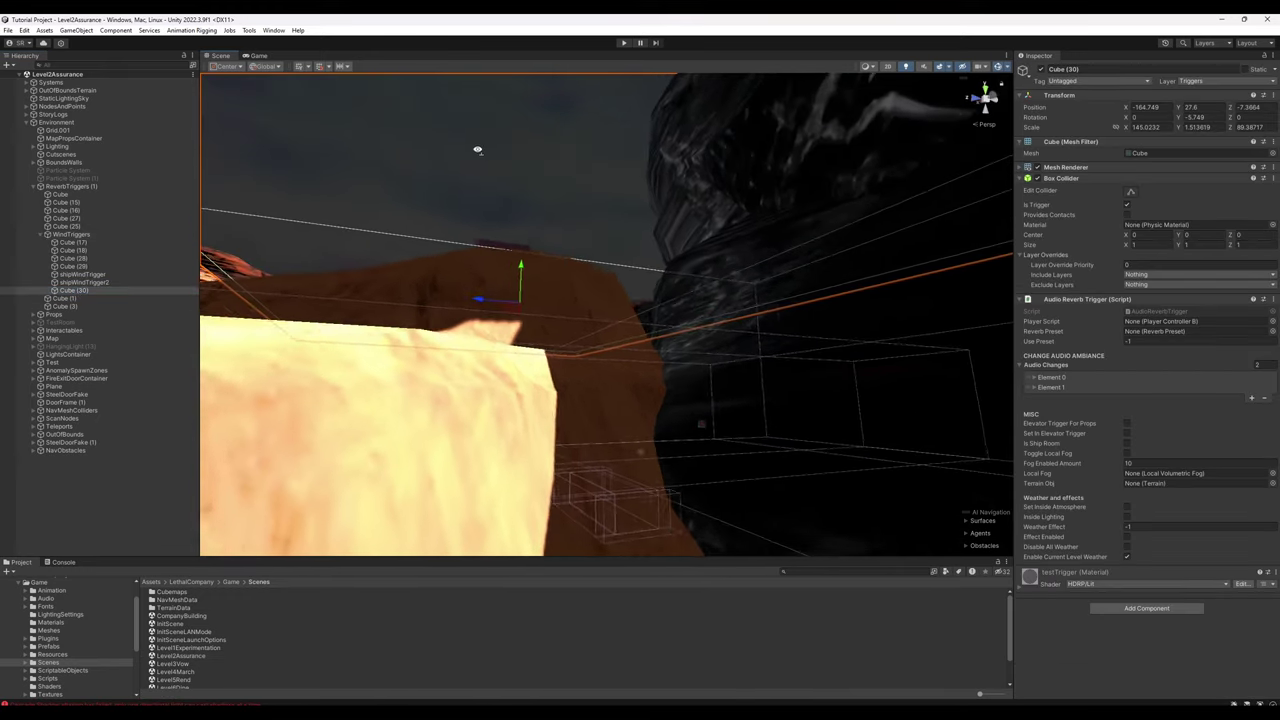
right_click_drag(477, 150, 234, 357)
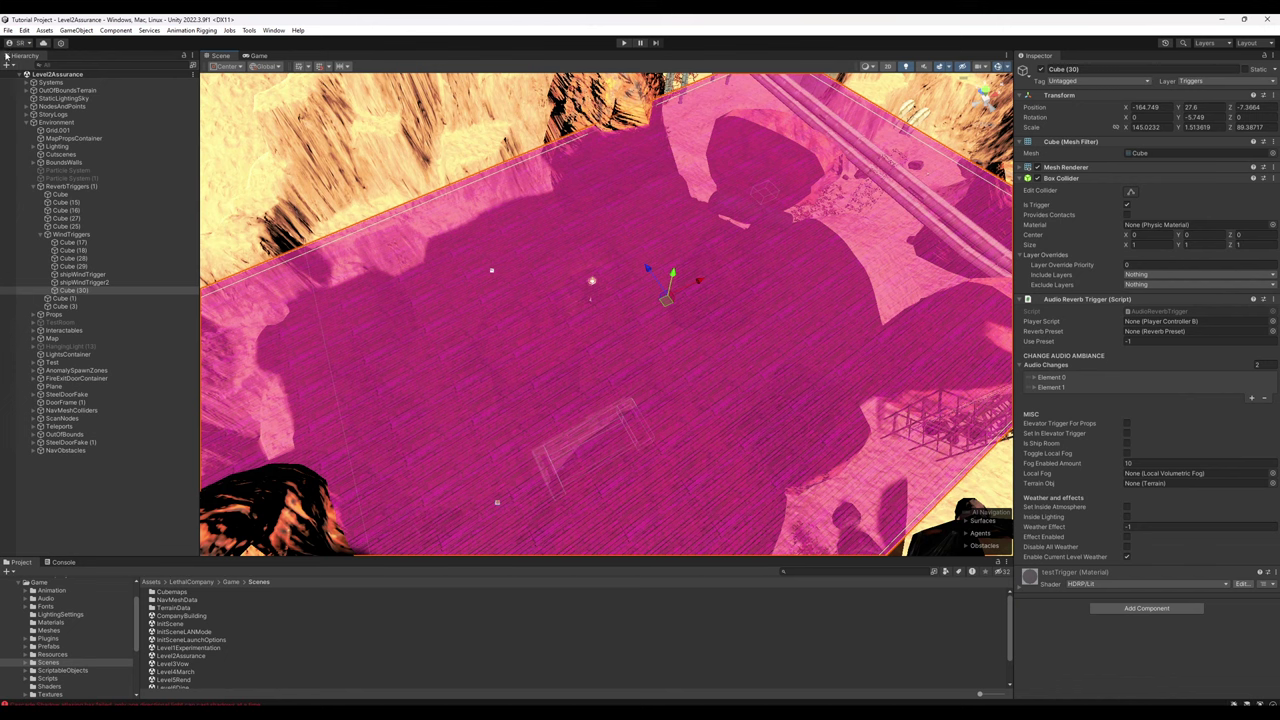
Step: Reopen the recently used TutorialMoonScene
left_click(8, 32)
mouse_move(41, 66)
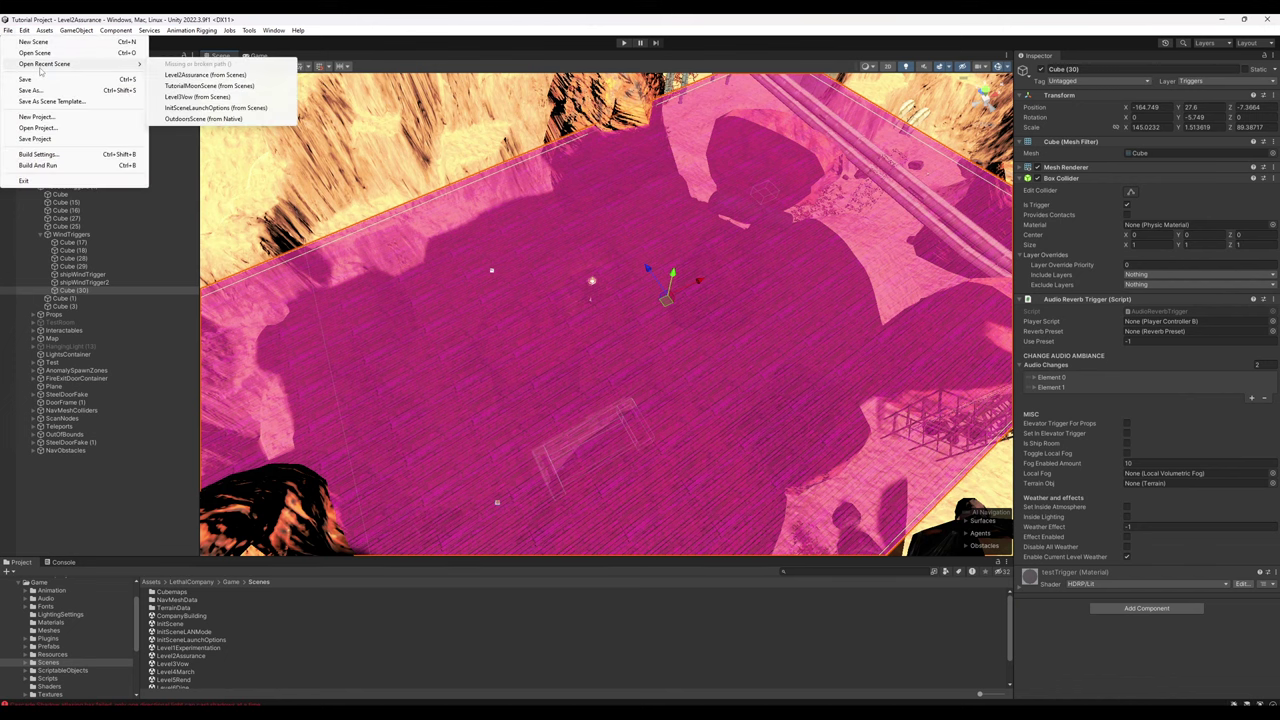
left_click(228, 87)
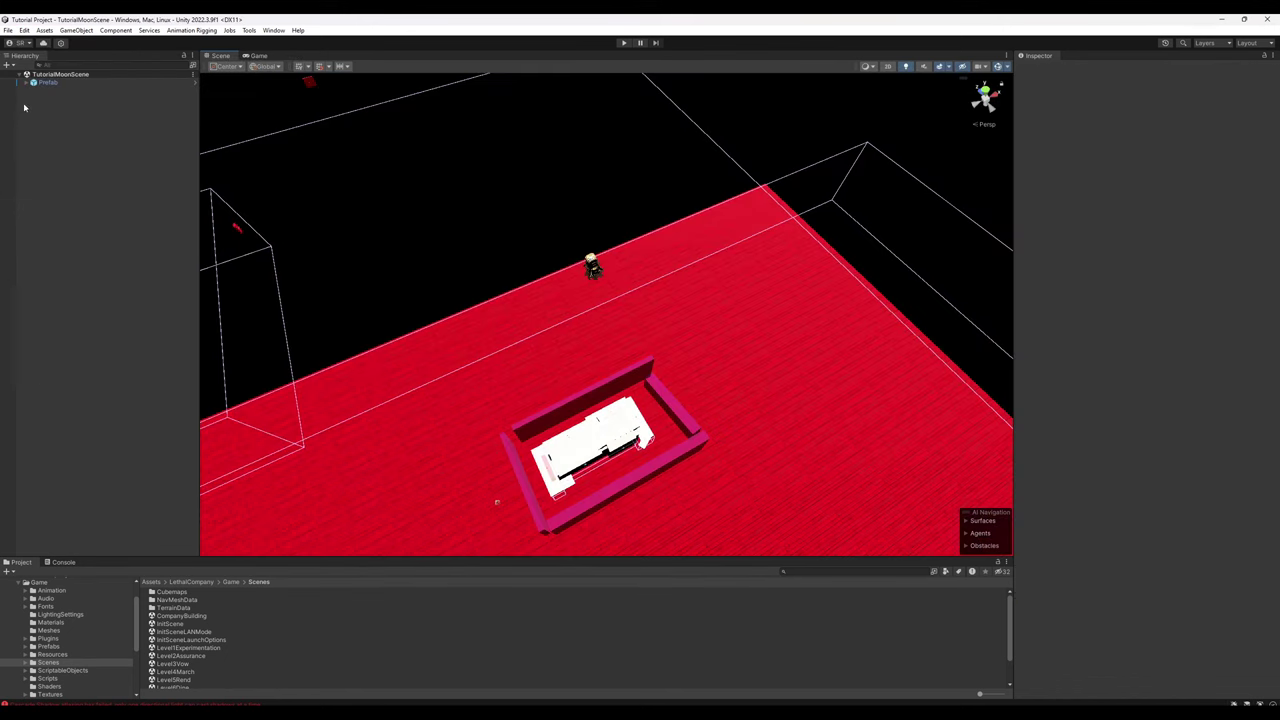
Step: Unpack the Prefab instance in TutorialMoonScene one level
double_click(48, 82)
right_click(50, 85)
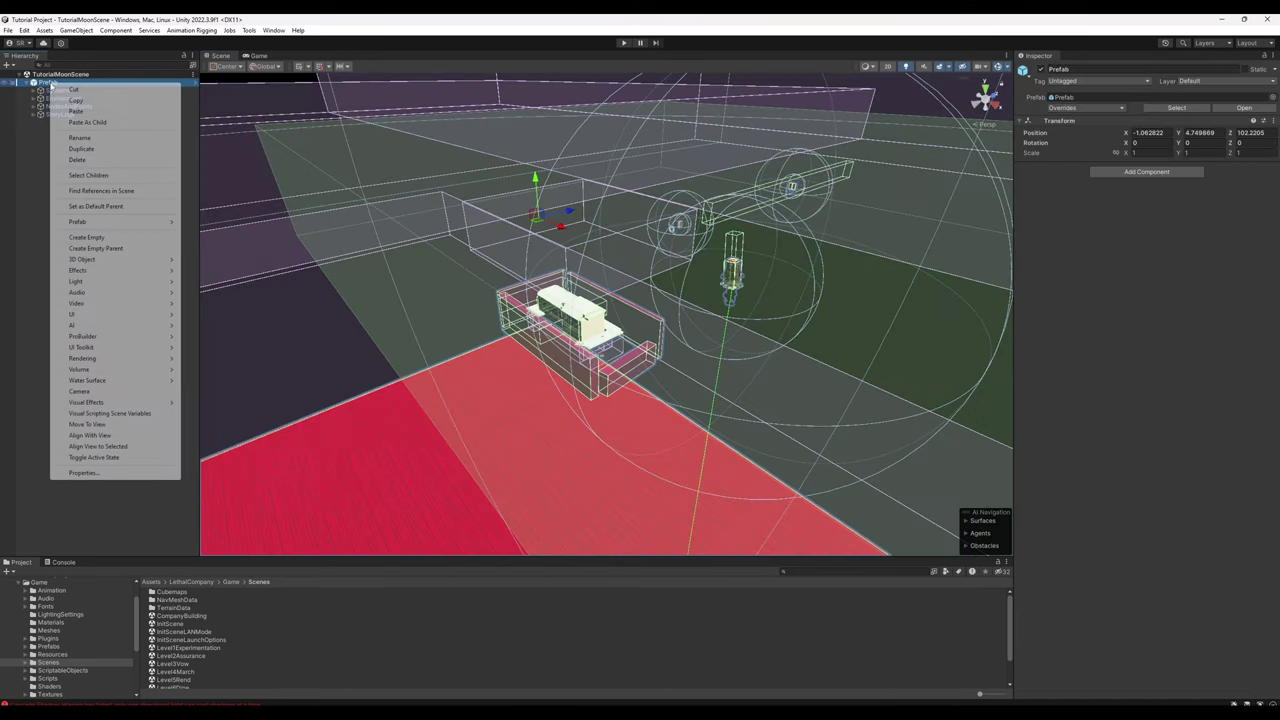
mouse_move(137, 222)
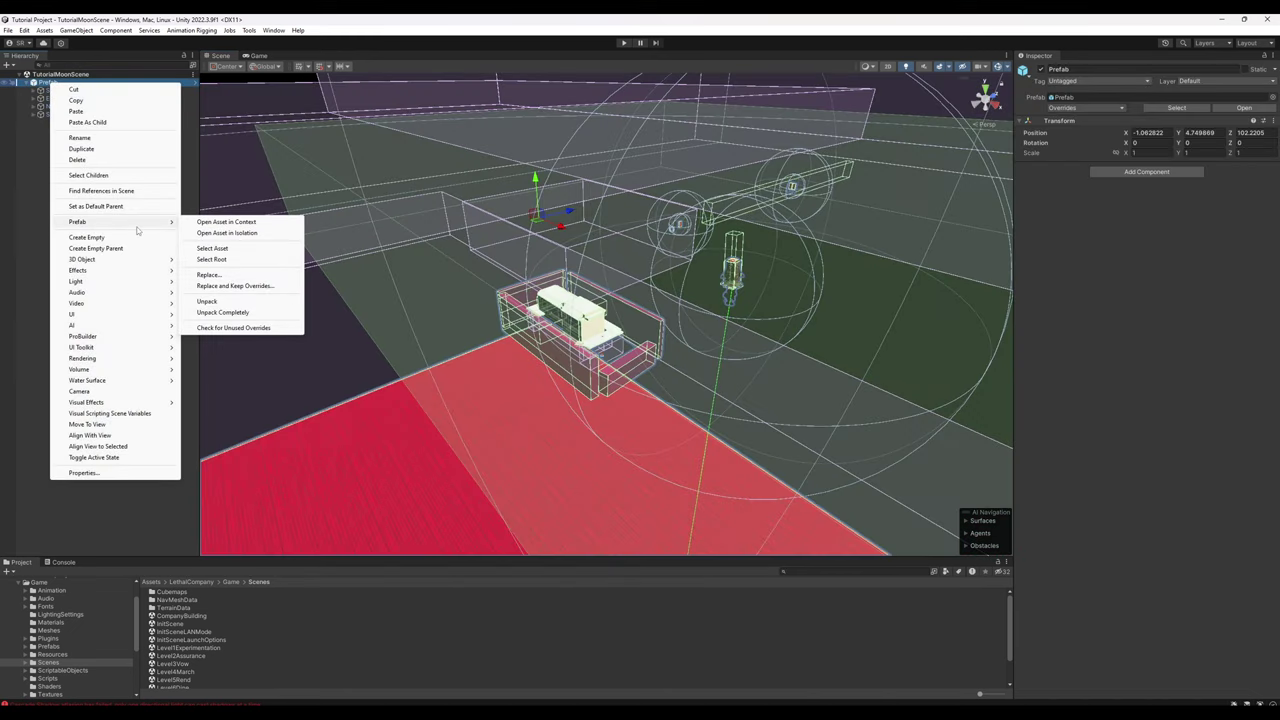
left_click(224, 302)
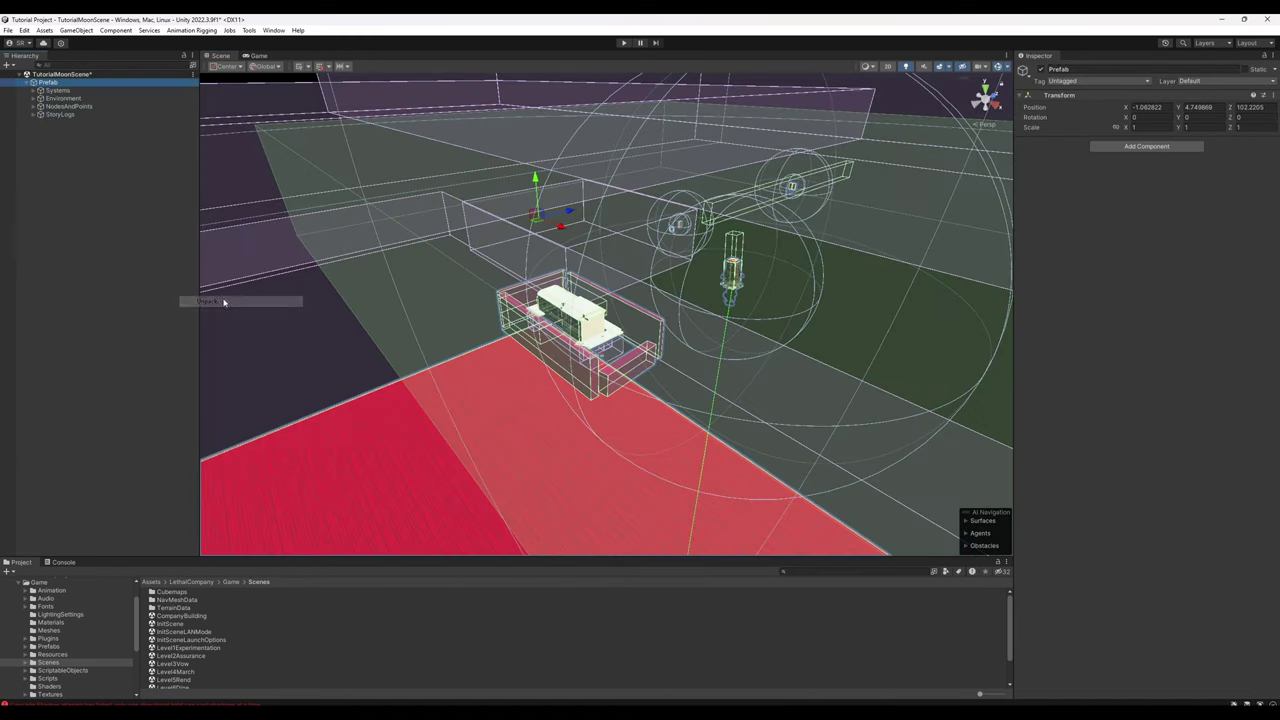
Step: Paste Cube (30) below shipWindTrigger2 in the Environment group's WindTriggers
left_click(33, 100)
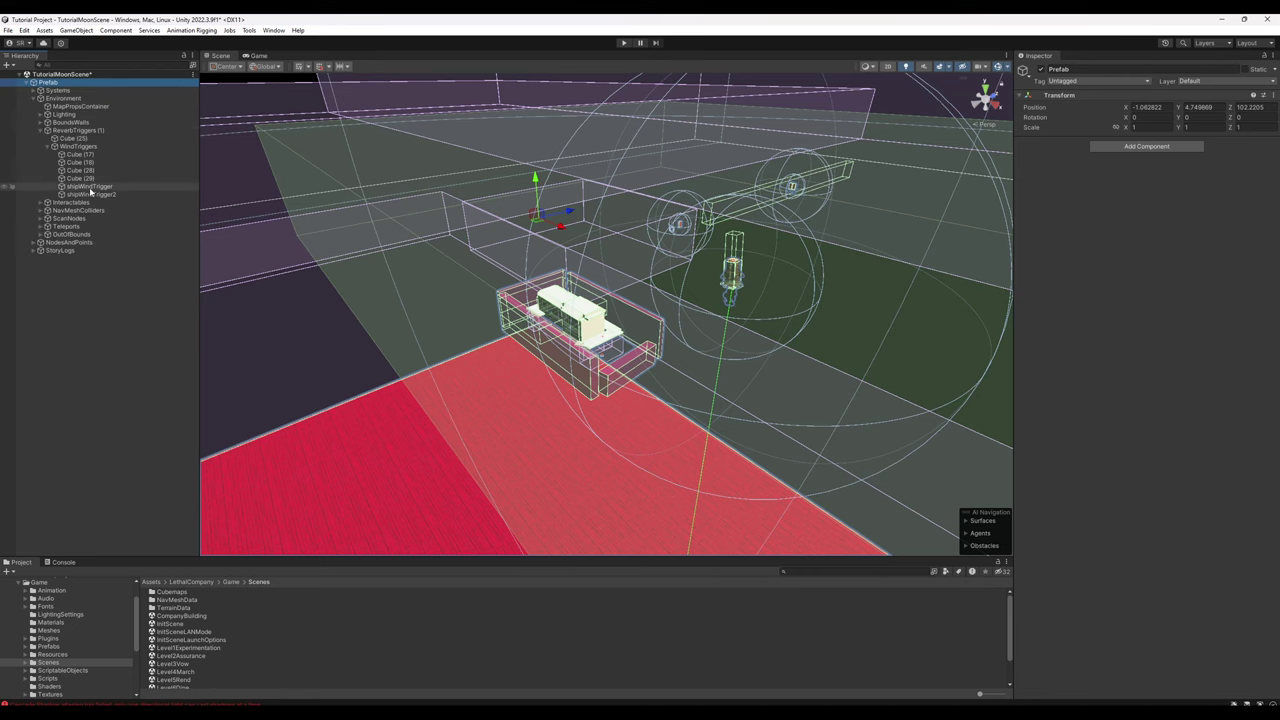
left_click(125, 194)
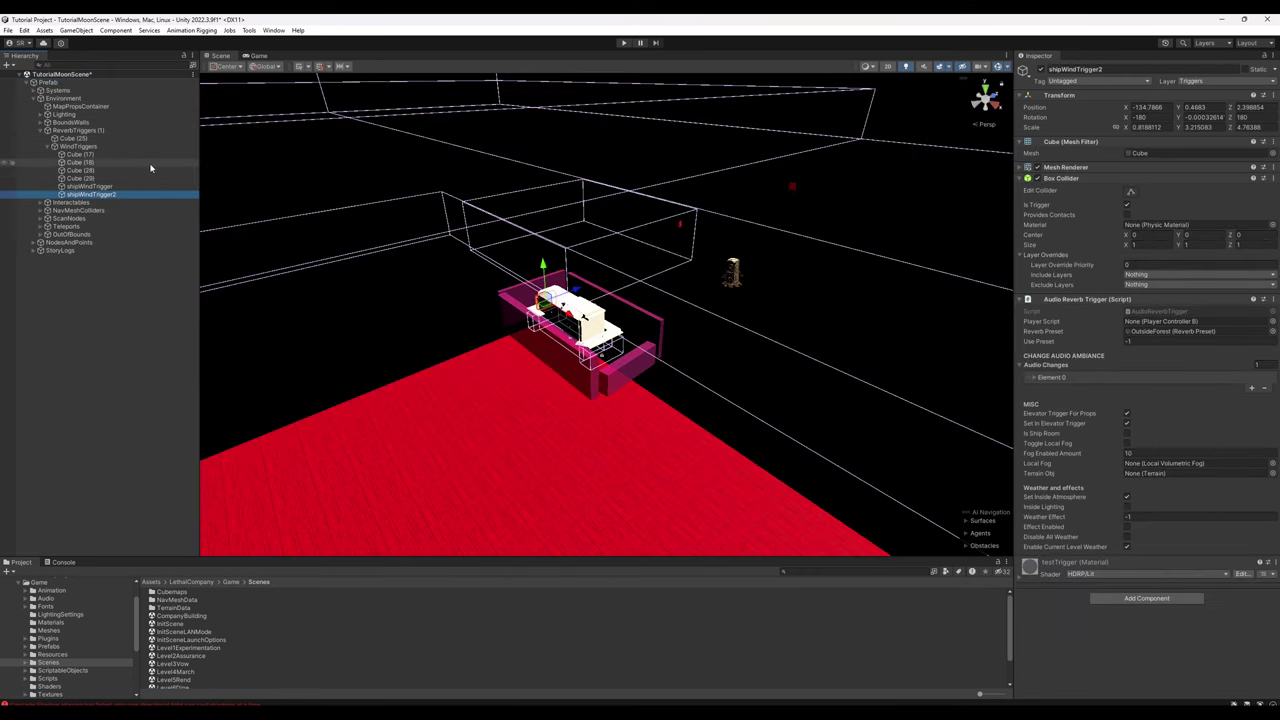
key("ctrl+z")
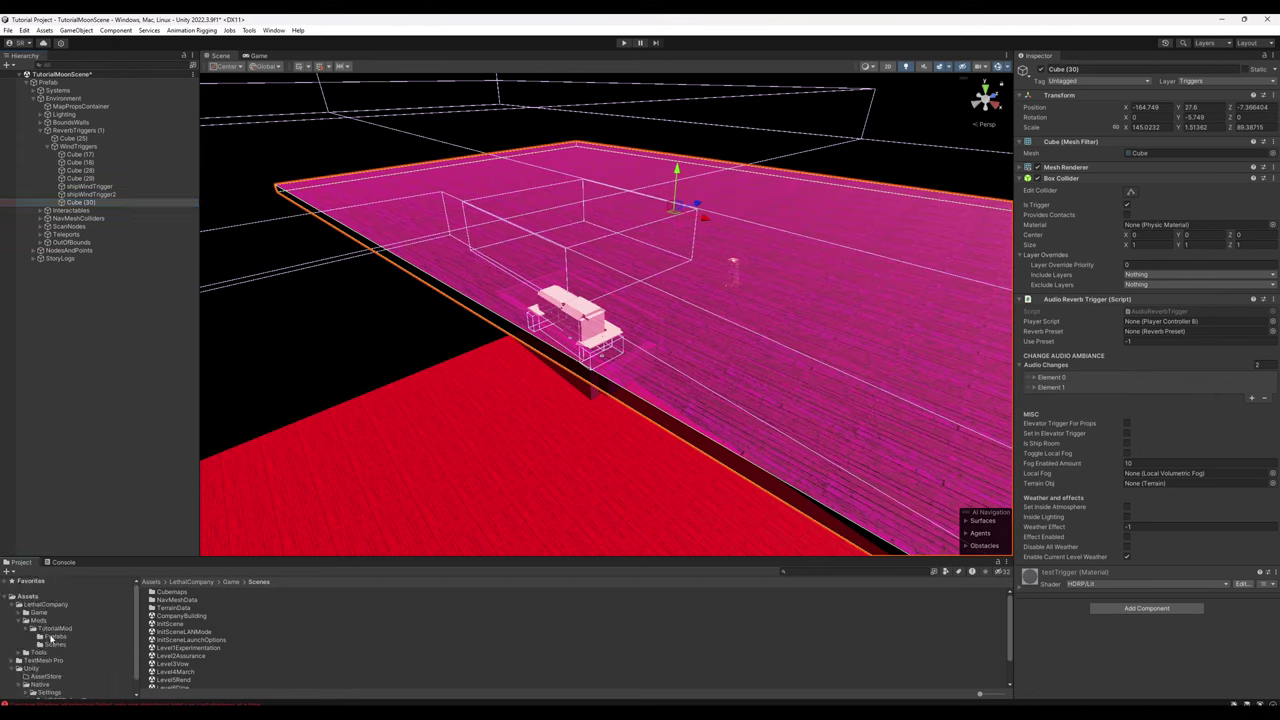
Step: Overwrite the Prefab asset in TutorialMod's Prefabs folder with the updated Prefab object from the scene
left_click(52, 636)
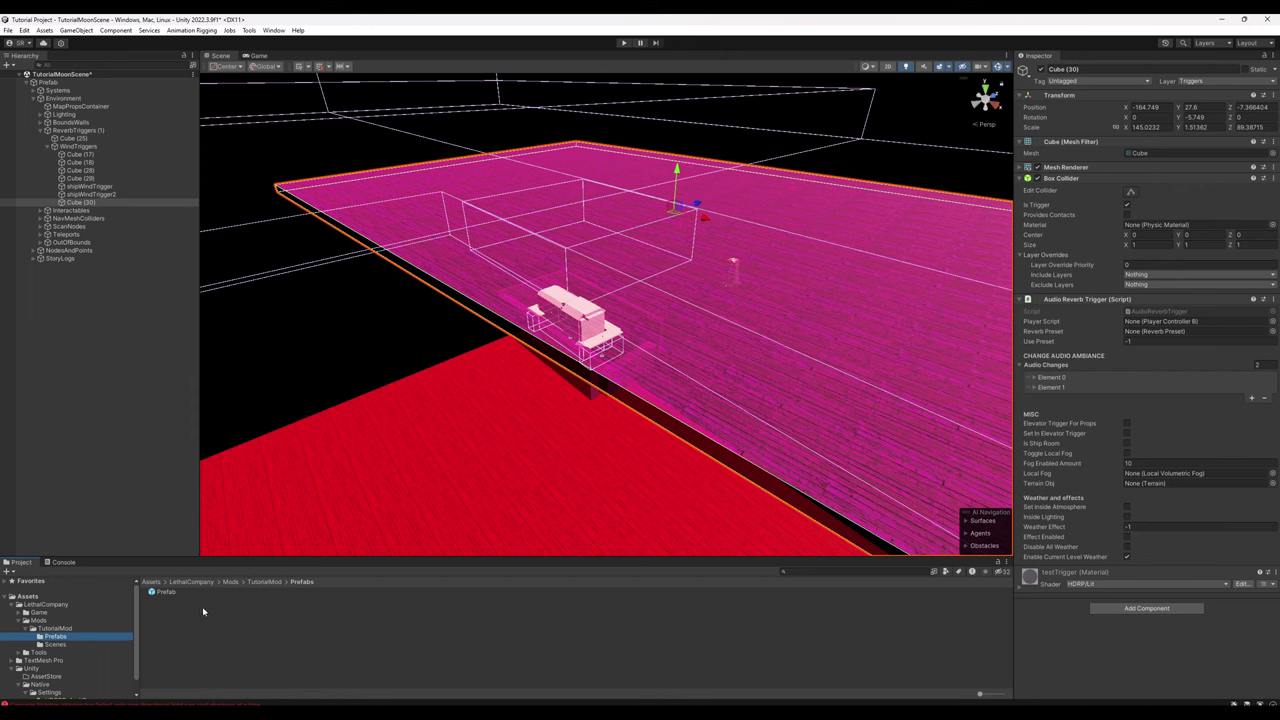
left_click(46, 82)
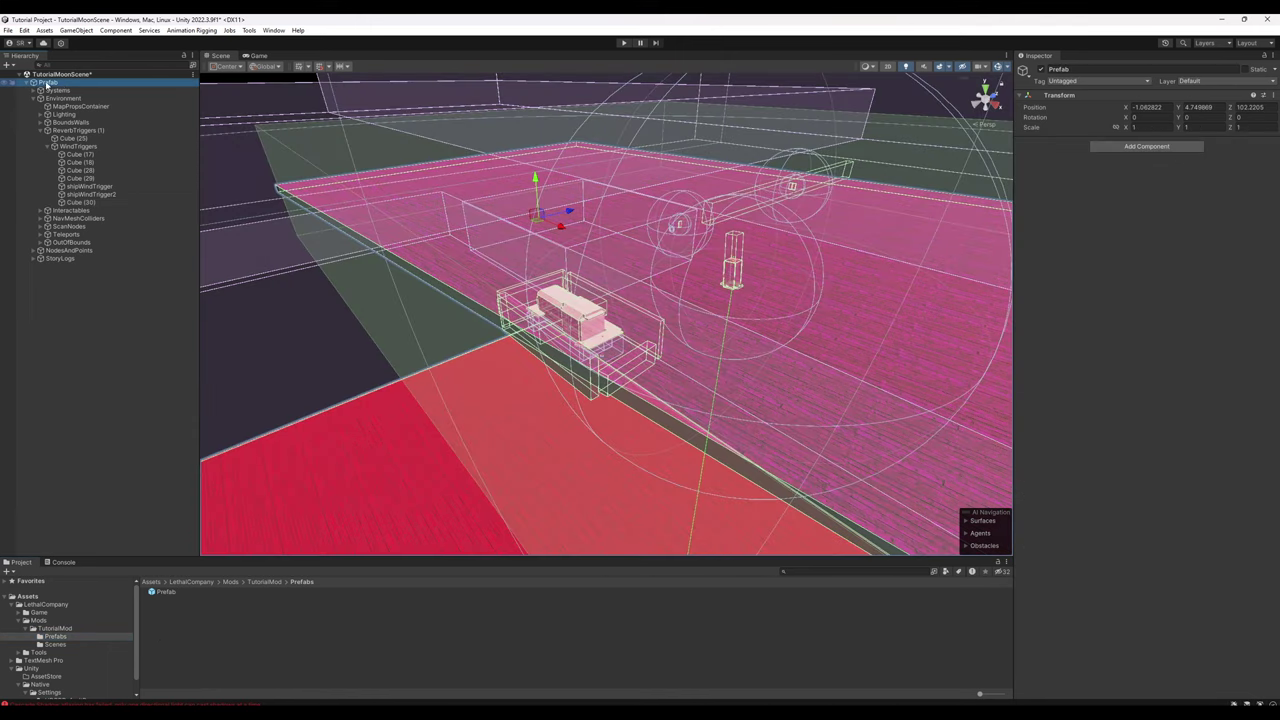
left_click_drag(146, 430, 166, 593)
left_click(659, 387)
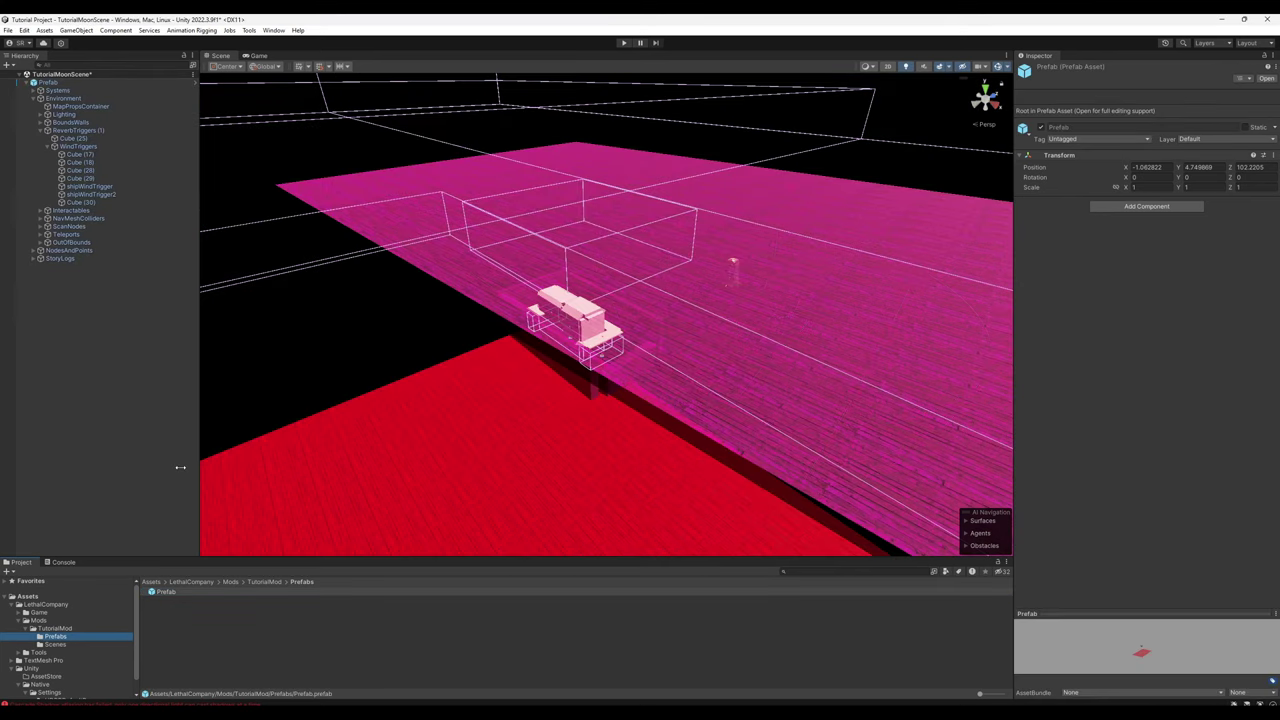
Step: Unpack the scene's Prefab object again to detach it from the updated asset
right_click(50, 82)
mouse_move(150, 221)
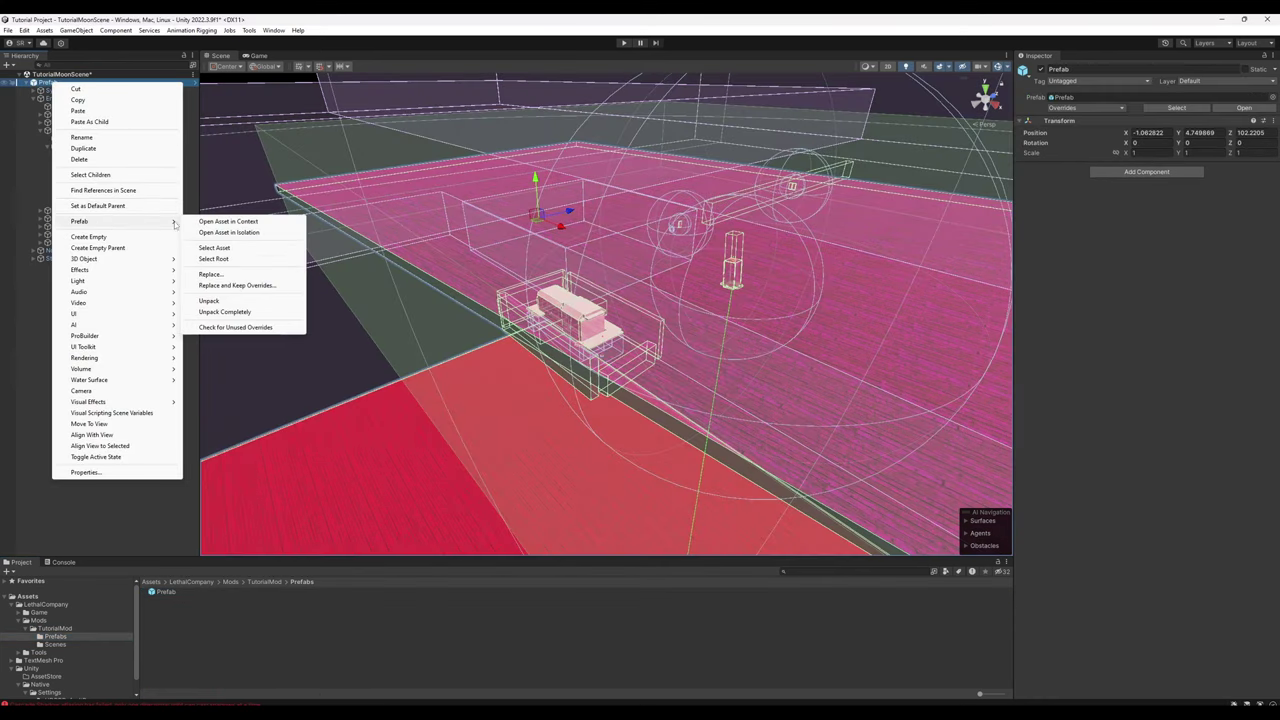
left_click(209, 301)
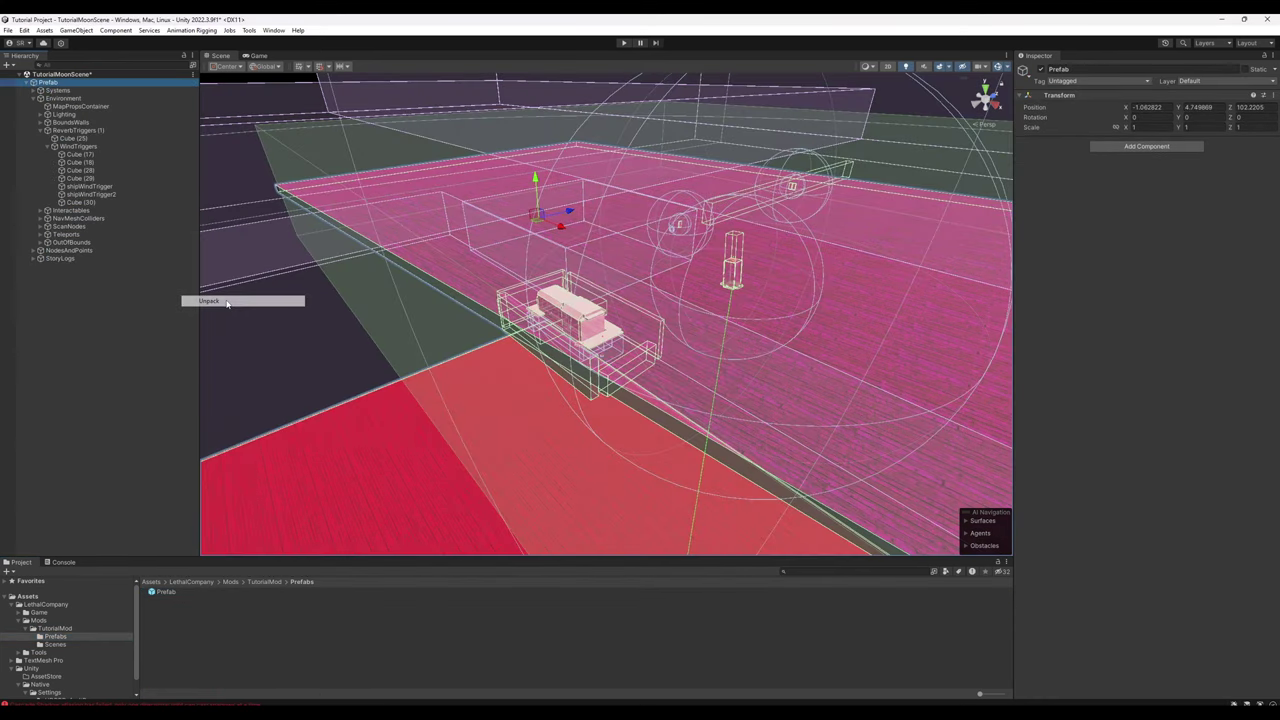
Step: Move Systems, Environment, NodesAndPoints and StoryLogs out to the scene root and delete the empty Prefab parent
double_click(56, 90)
left_click(58, 98, "ctrl")
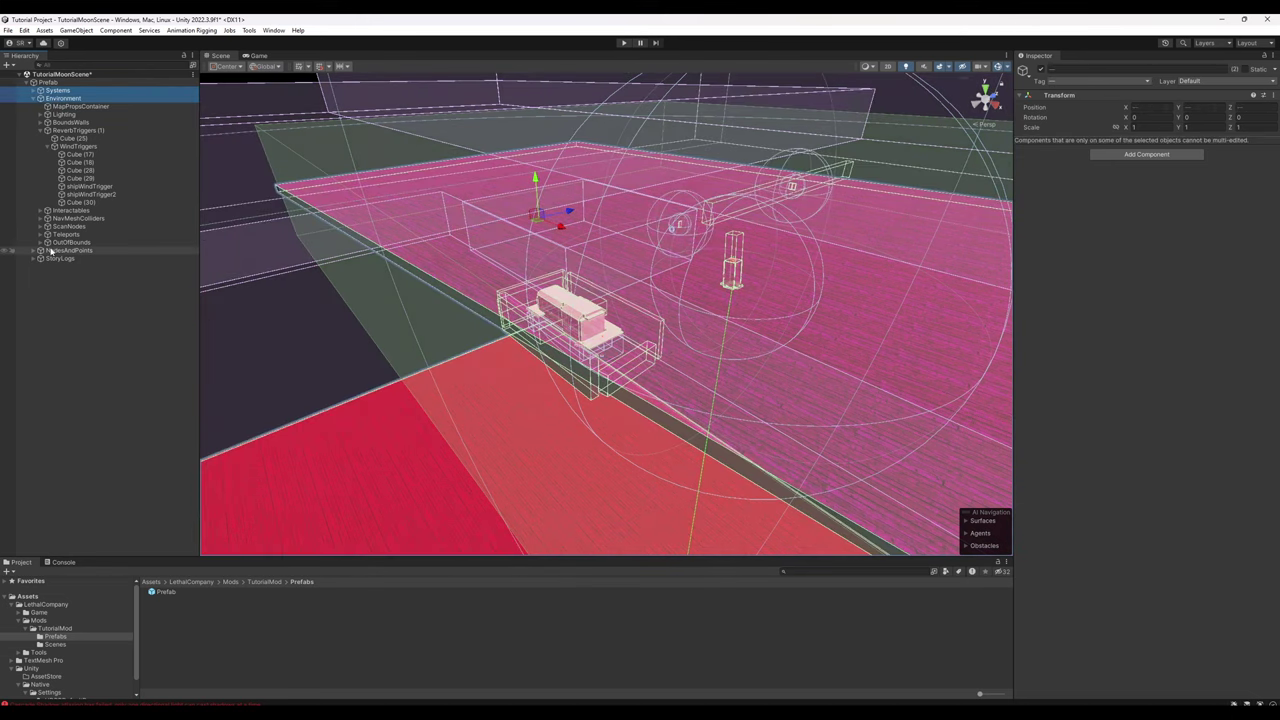
left_click(33, 98)
left_click(62, 106, "ctrl")
left_click(57, 115, "ctrl")
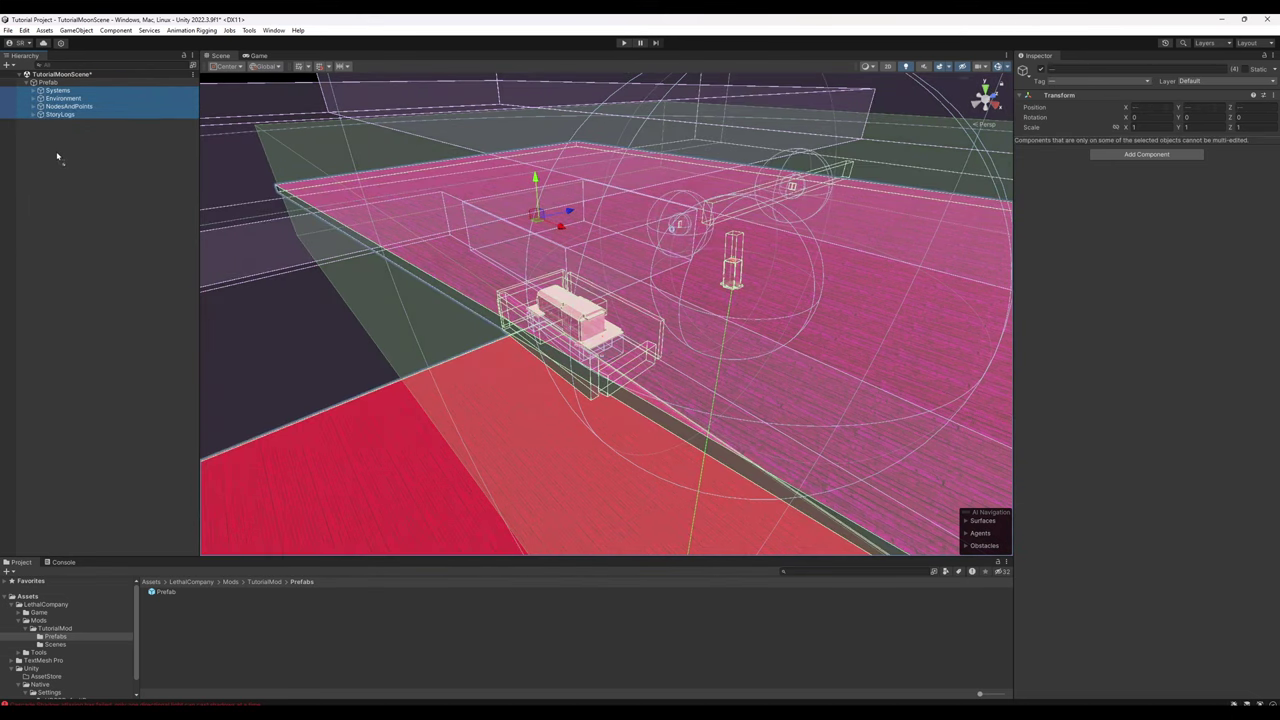
left_click(48, 82)
key("Delete")
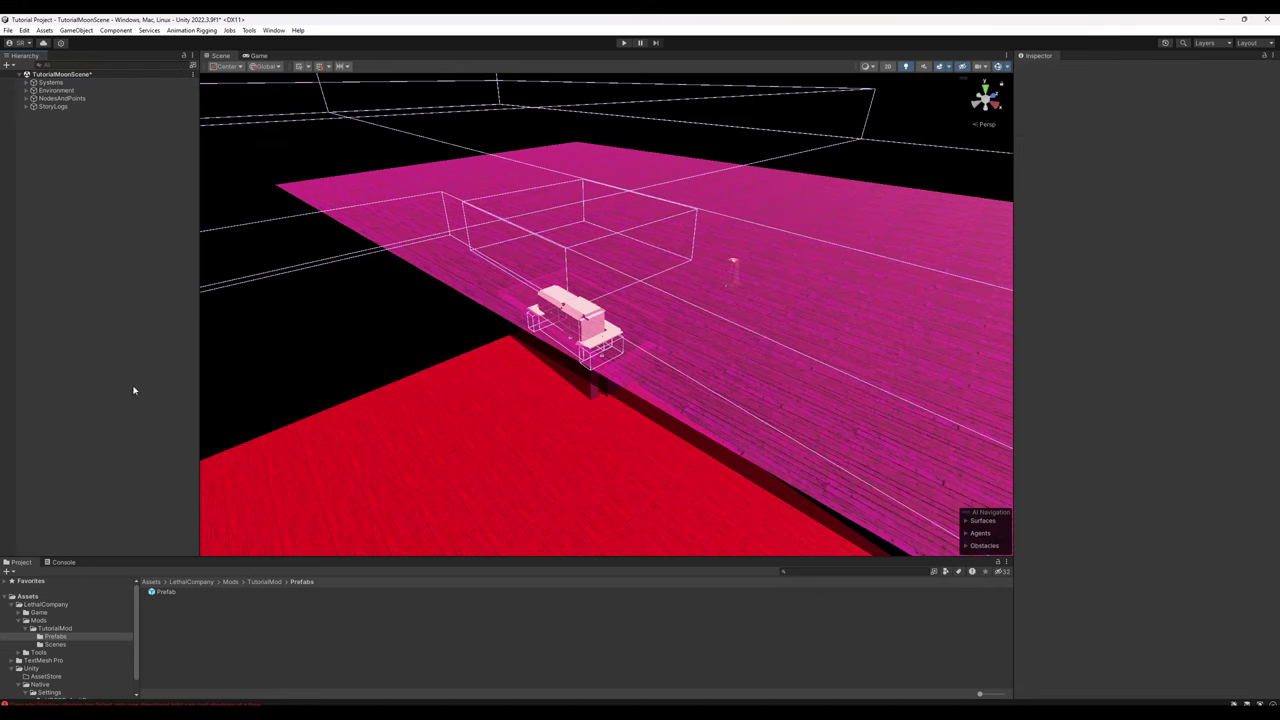
Step: Create a Terrain object as a child of the Environment group
left_click(26, 90)
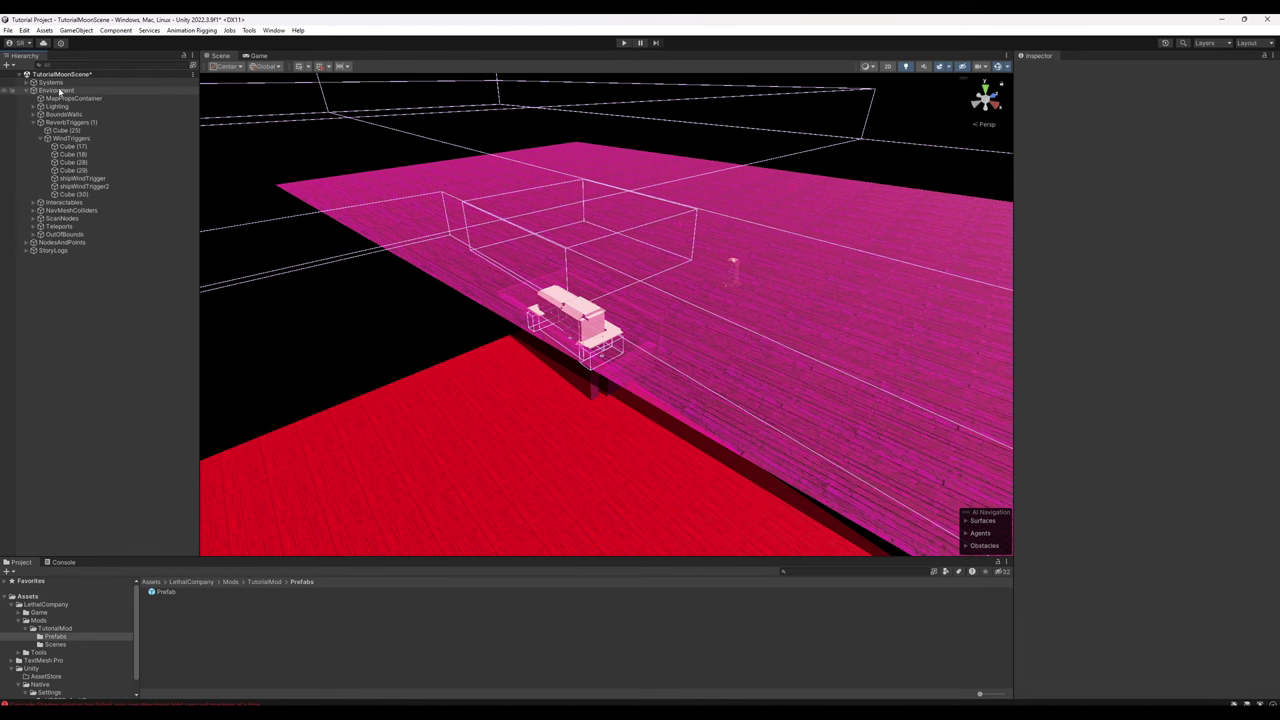
left_click(60, 91)
right_click(60, 91)
mouse_move(139, 268)
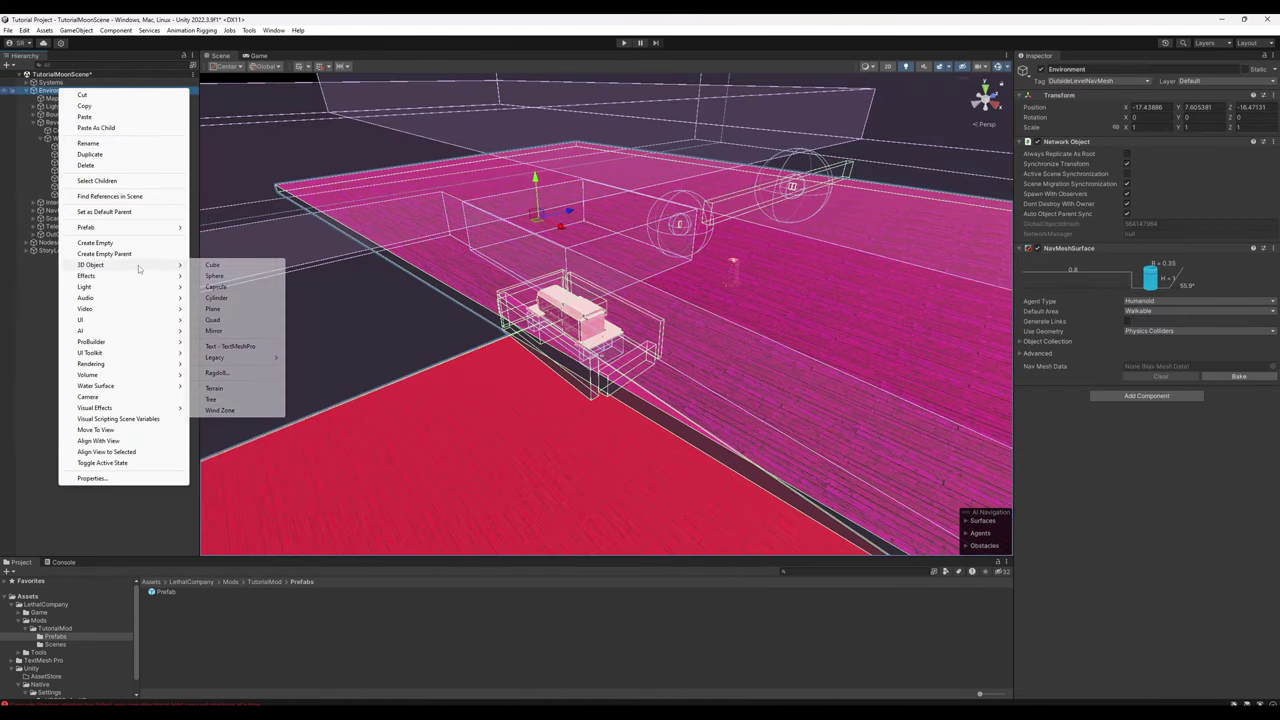
left_click(231, 389)
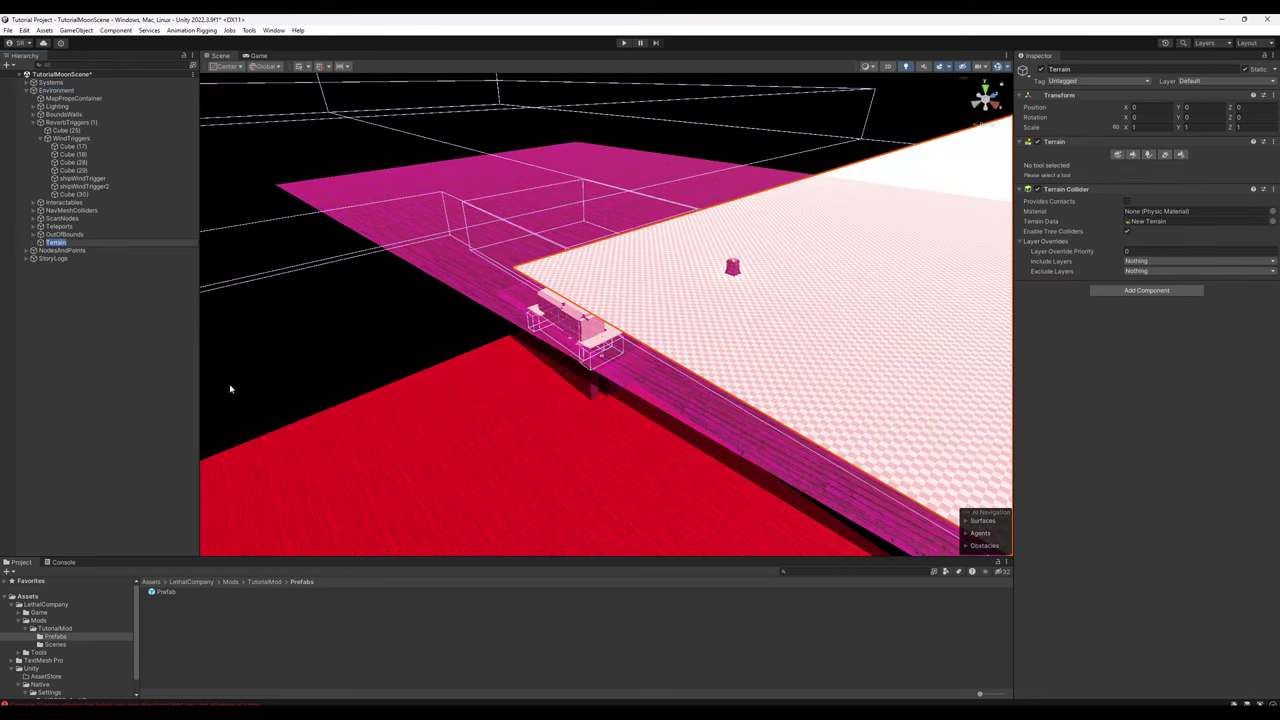
Step: Review the Terrain's size settings and set its position to X -500 and Z -500 to centre it
right_click_drag(375, 325, 486, 304)
left_click(1178, 154)
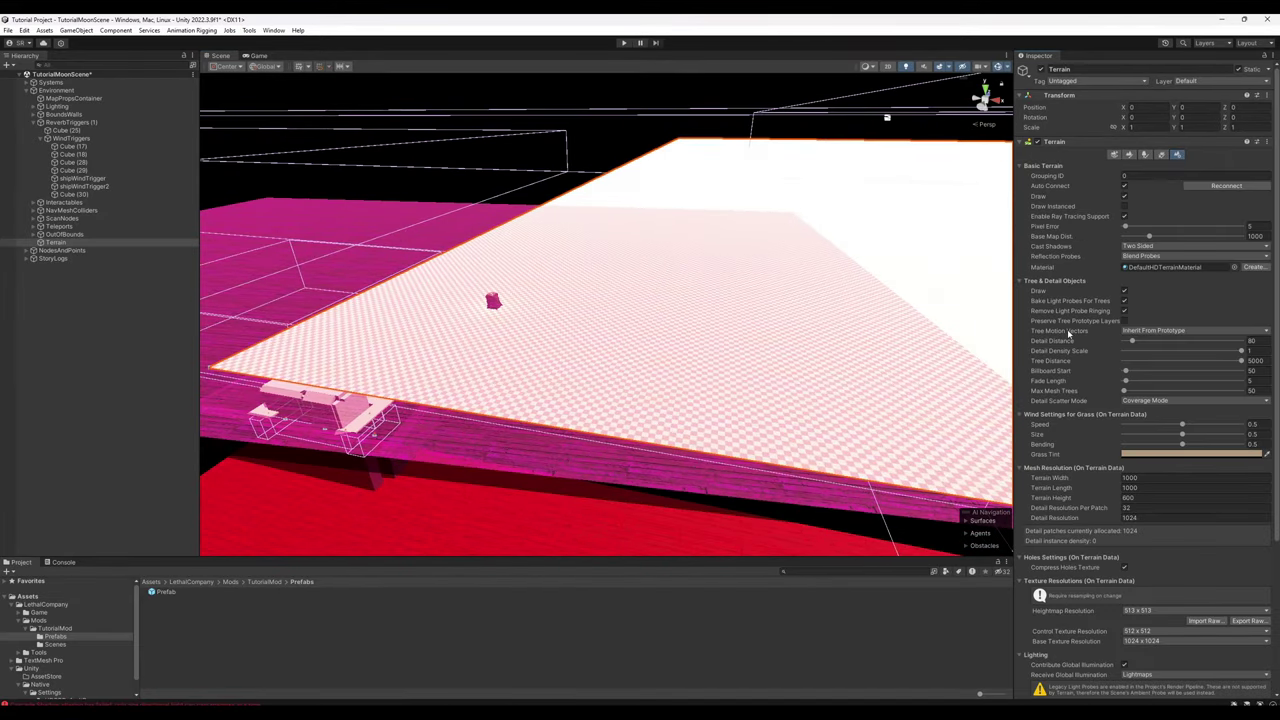
scroll(1068, 334, "down", 3)
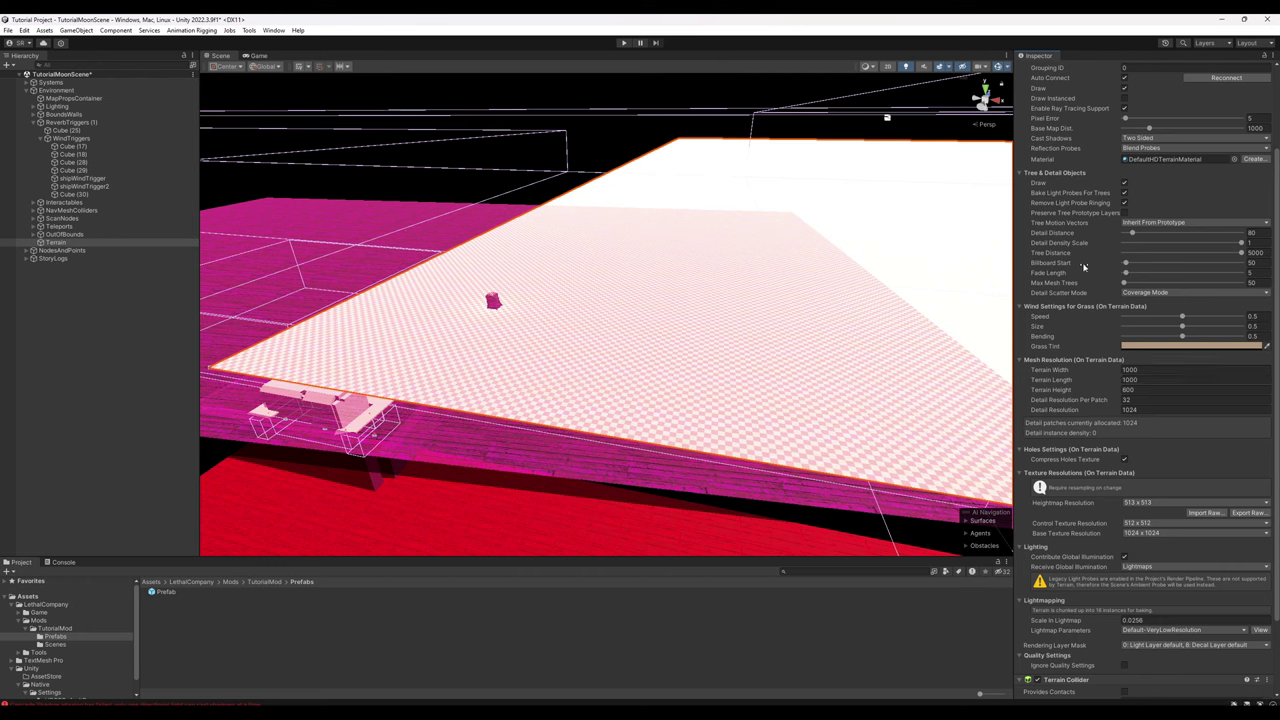
scroll(1083, 268, "up", 3)
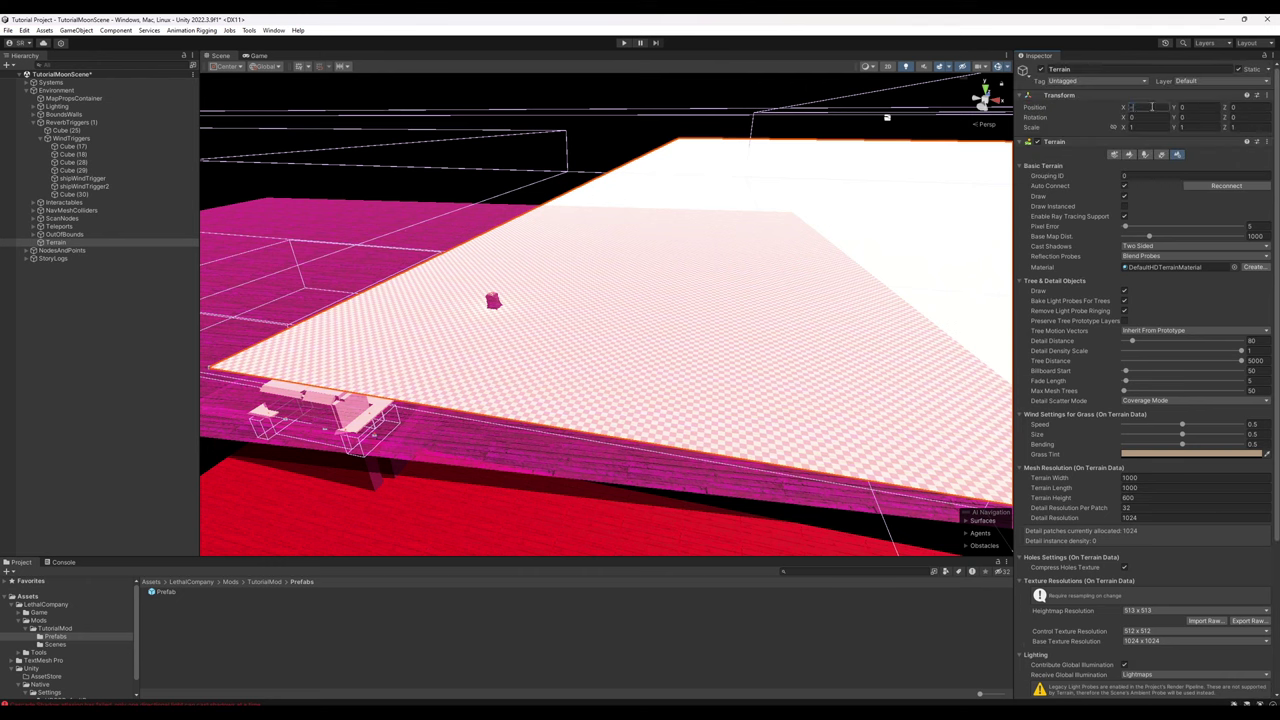
type("500")
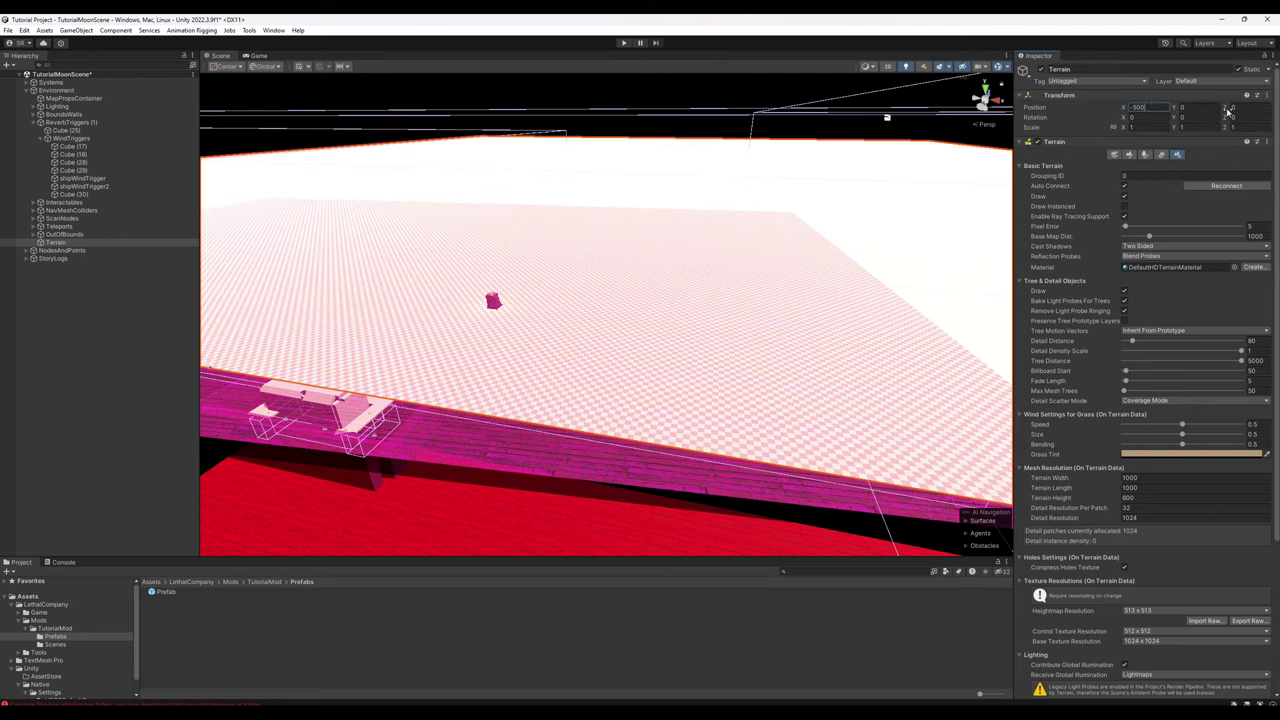
type("-500")
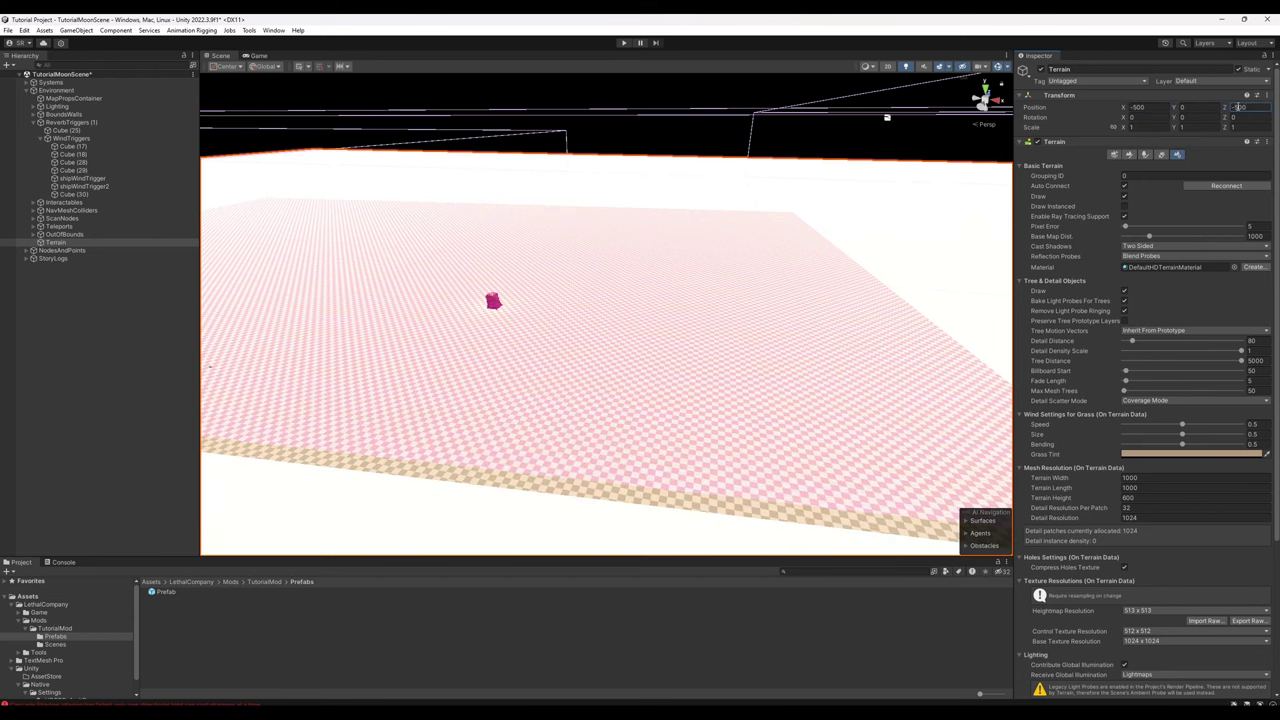
Step: Create a cube at the scene root near the terrain surface and name it PlayerHeightRef
right_click_drag(878, 225, 782, 247)
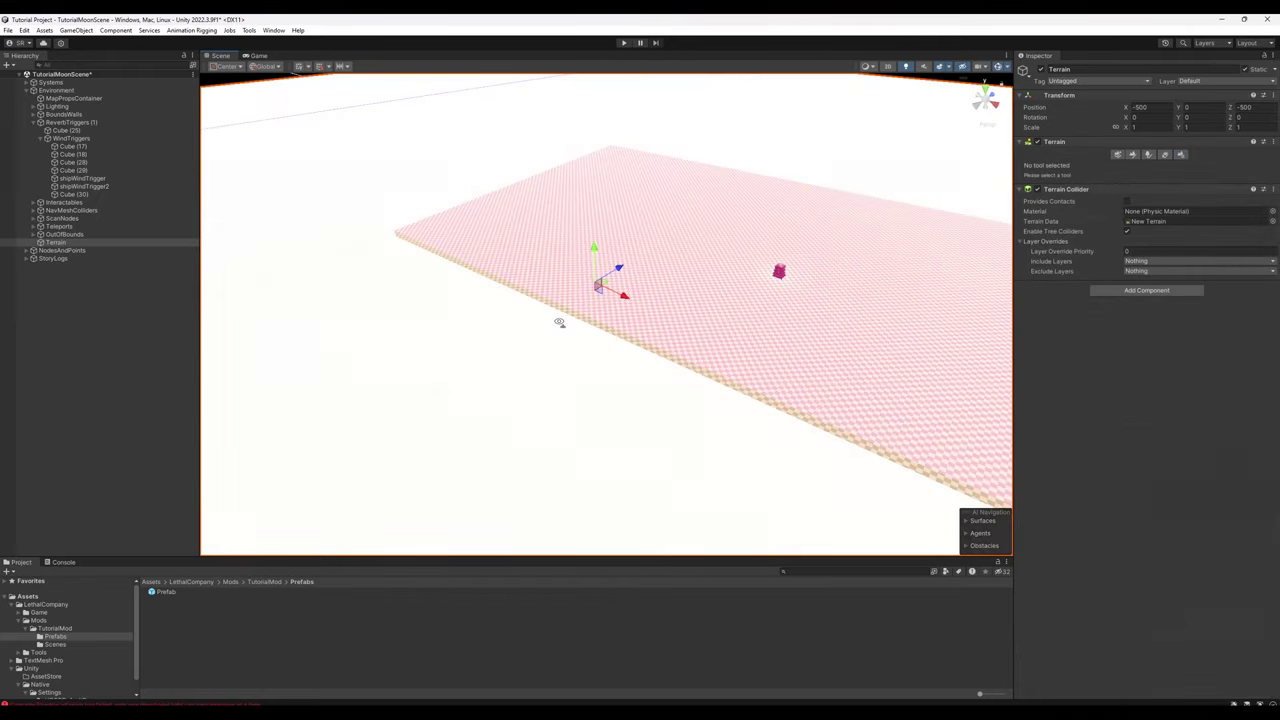
key("w")
right_click_drag(560, 323, 505, 258)
right_click(54, 283)
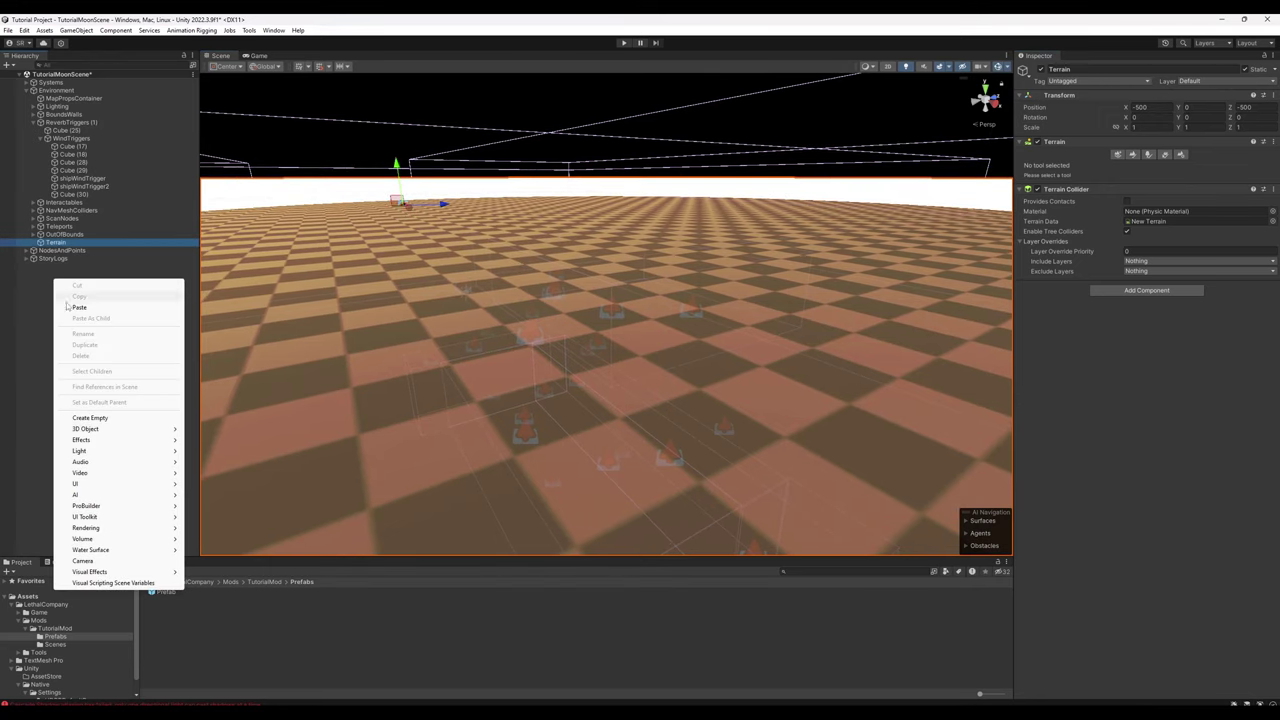
mouse_move(95, 428)
left_click(249, 431)
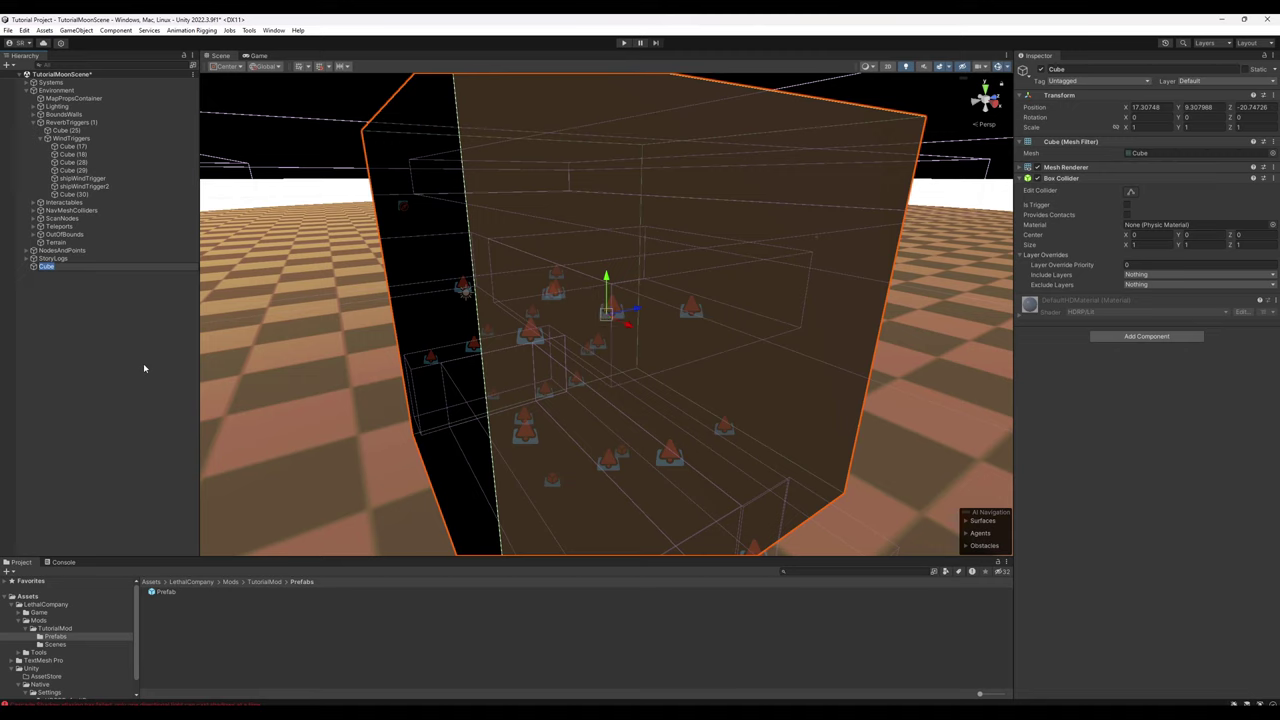
type("PlayerHeightRef")
key("Return")
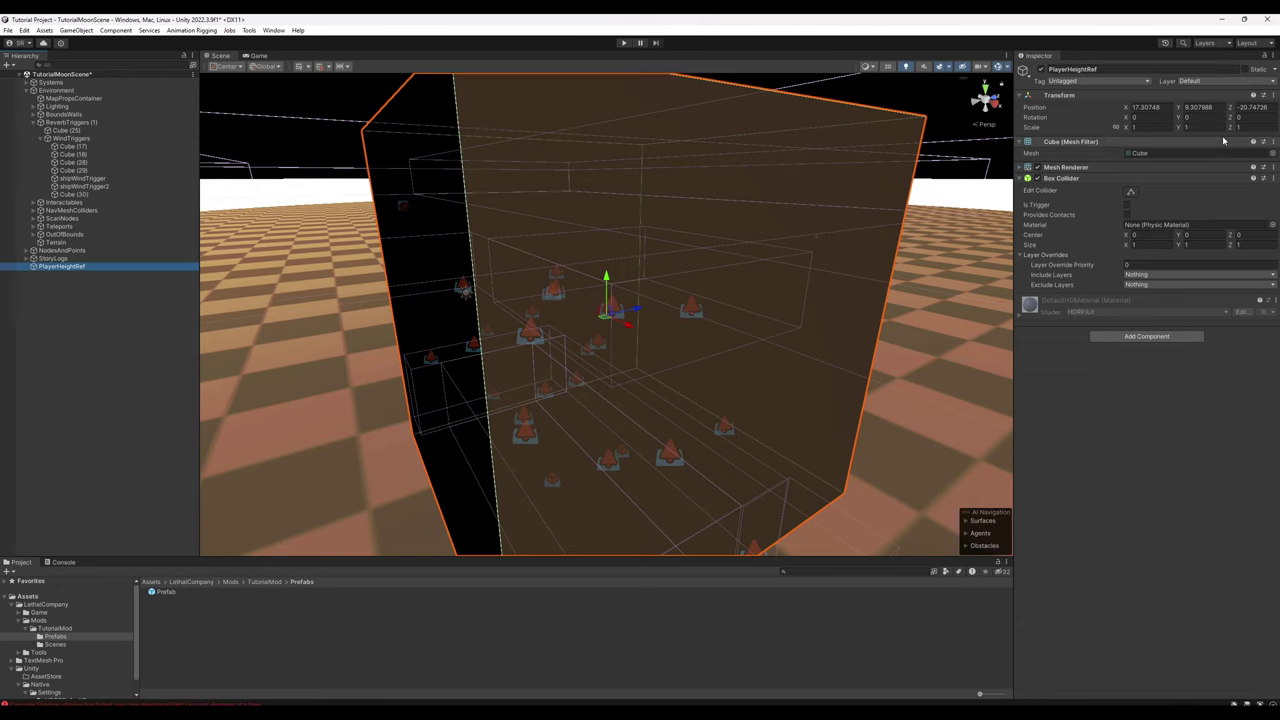
Step: Set PlayerHeightRef's Y scale to 2.75 and lower it onto the terrain, to a Y position of about 8.99
left_click(1207, 127)
type("2.75")
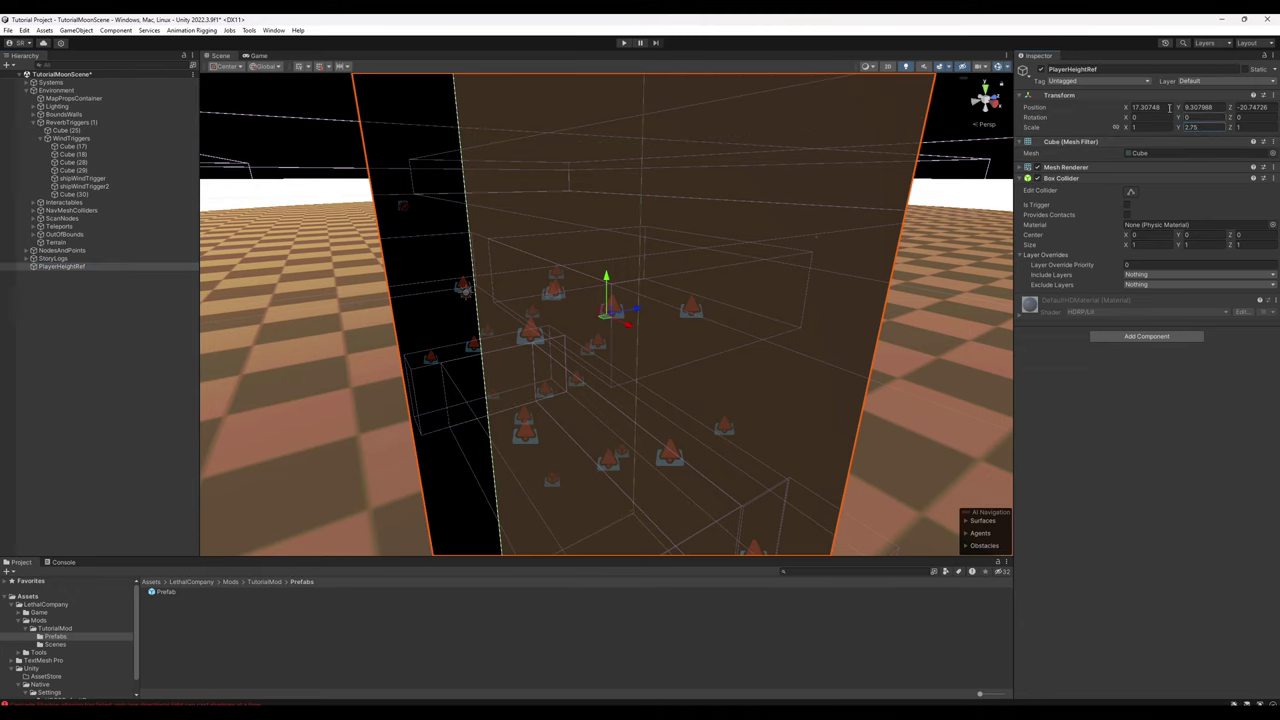
scroll(705, 257, "down", 10)
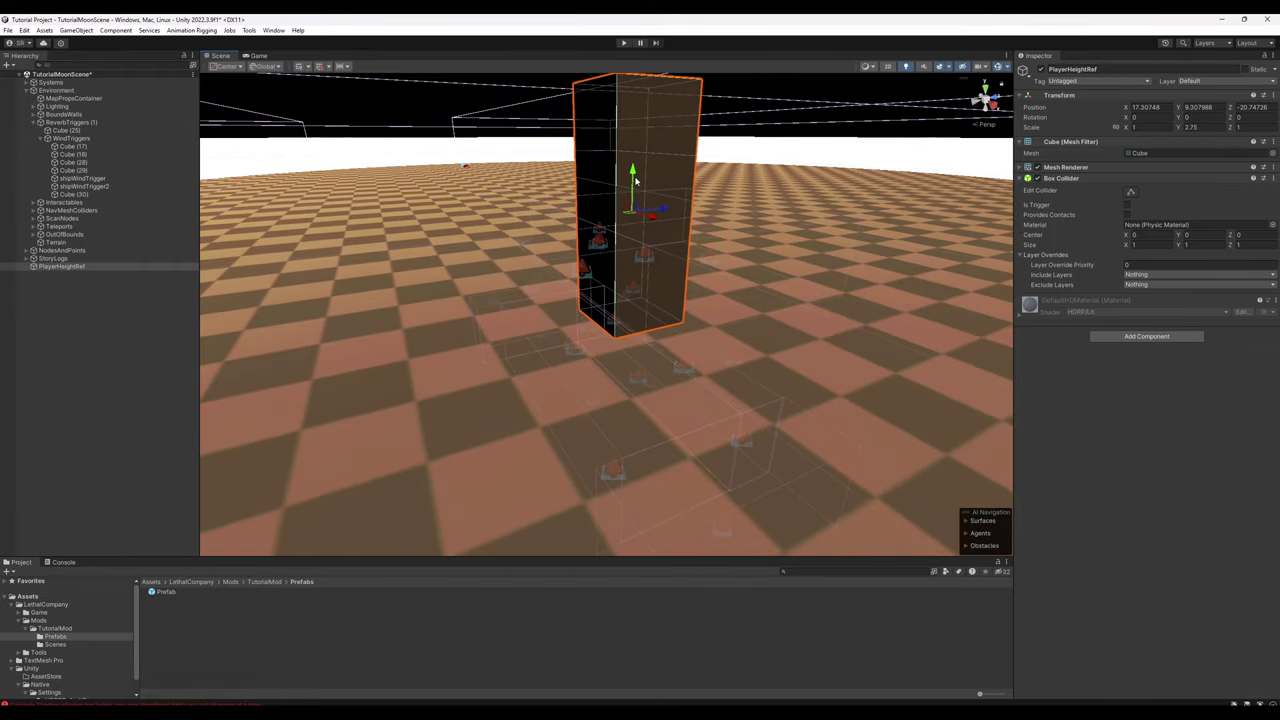
left_click_drag(634, 180, 652, 208)
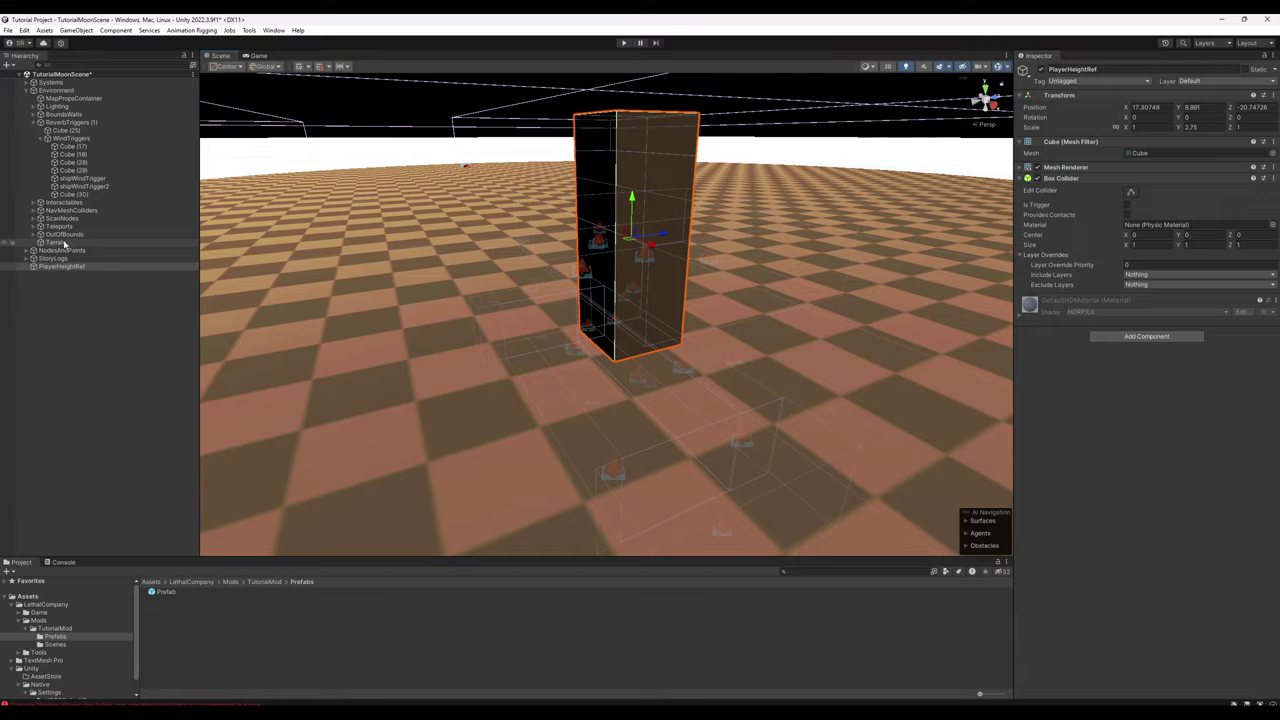
Step: Move PlayerHeightRef across the terrain to about X 10.61 and Z -8.77
left_click_drag(632, 243, 718, 176)
right_click_drag(795, 280, 690, 246)
left_click_drag(570, 206, 810, 232)
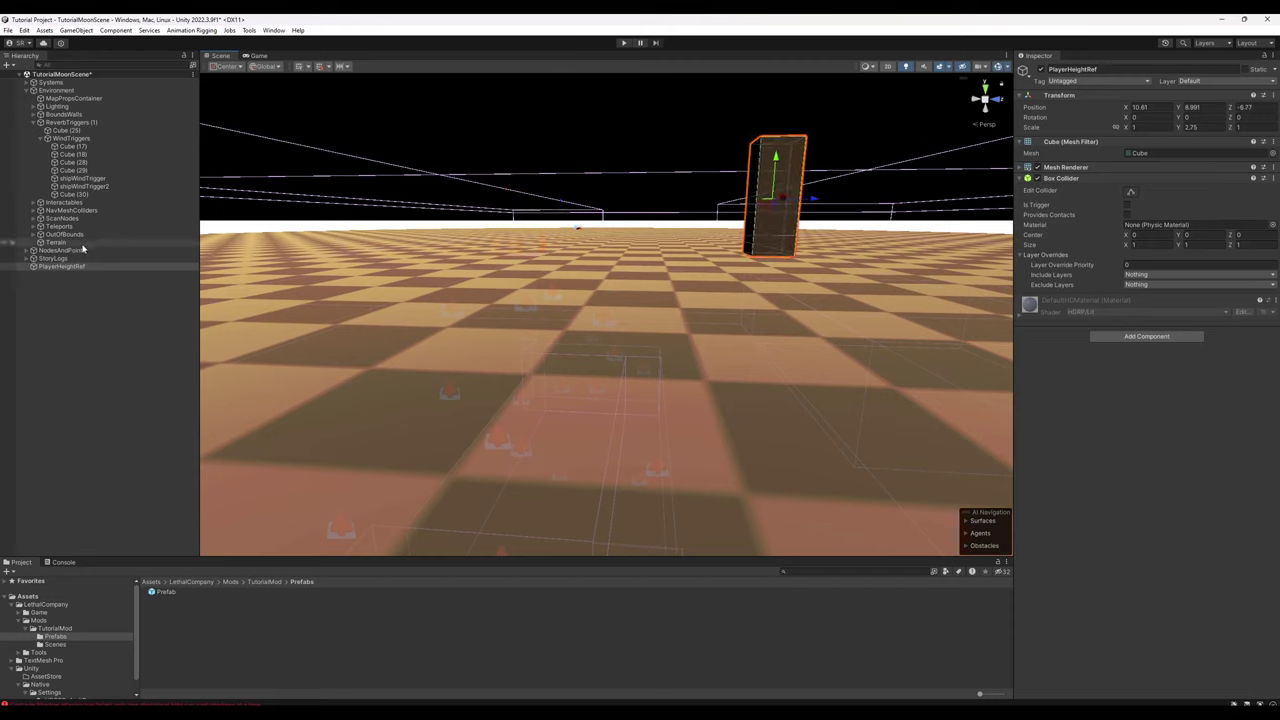
Step: Lower the Terrain together with PlayerHeightRef, bringing the Terrain's Y position to about -9.8
left_click(113, 243, "ctrl")
left_click_drag(576, 177, 603, 275)
right_click_drag(670, 276, 806, 281)
left_click_drag(806, 282, 544, 257, "alt")
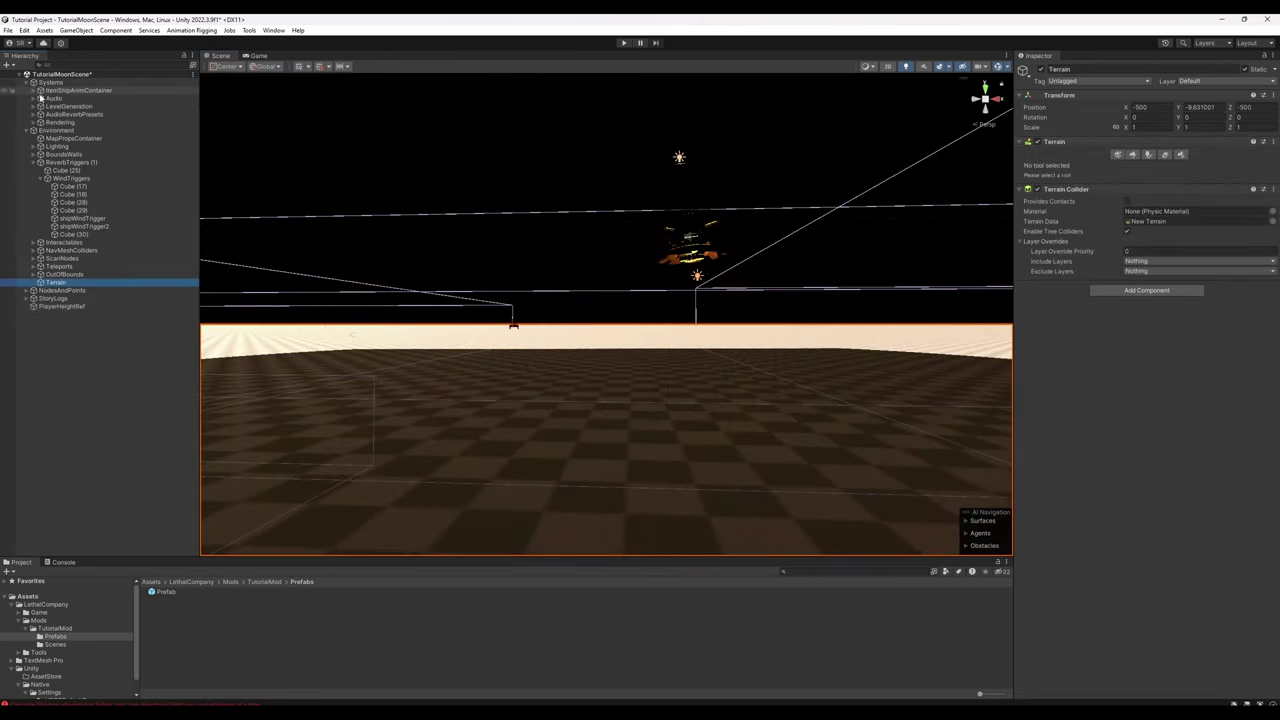
Step: Straighten ItemShipAnimContainer in the Systems group by setting its X rotation to -90
left_click(55, 91)
key("f")
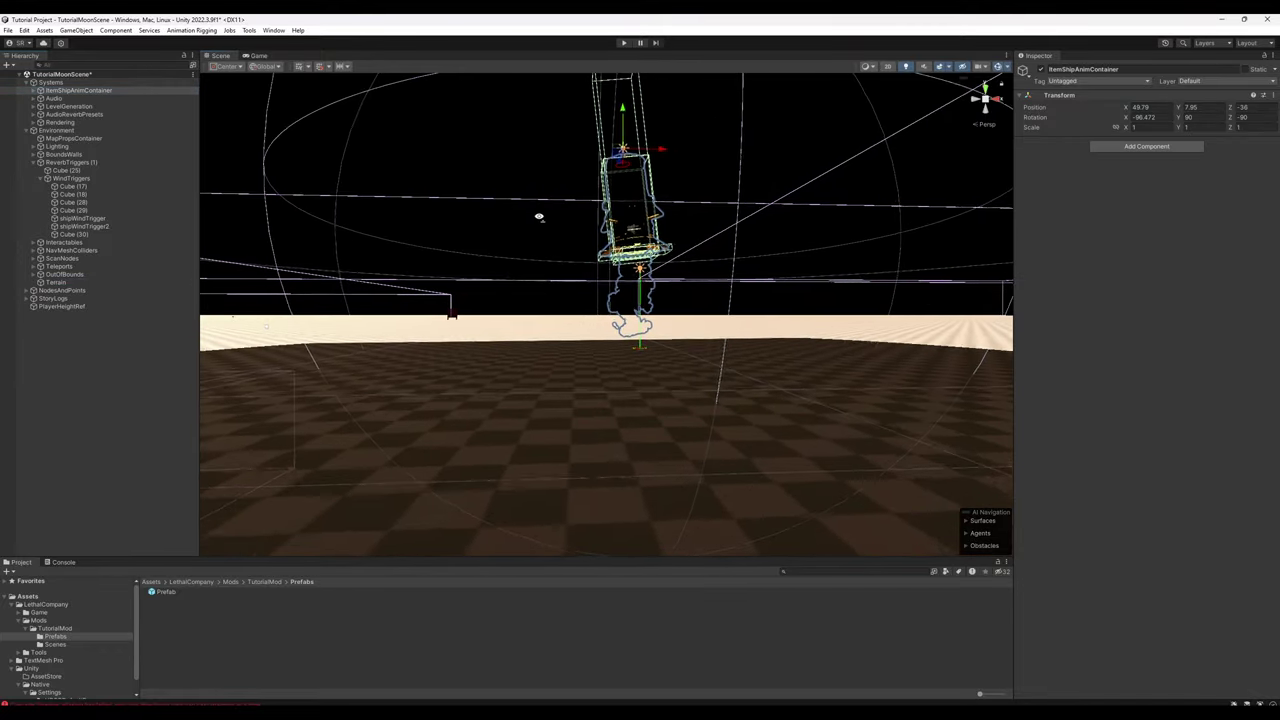
key("w")
key("a")
right_click_drag(655, 248, 10, 277)
key("d")
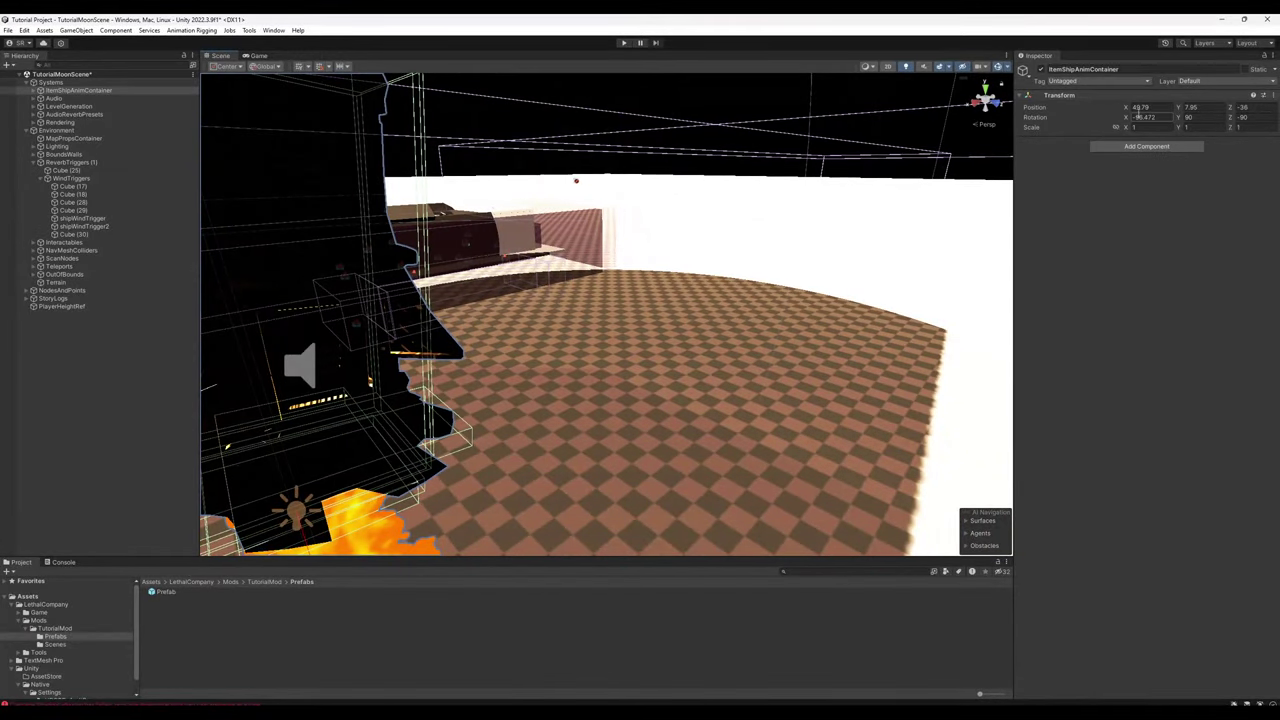
type("-90")
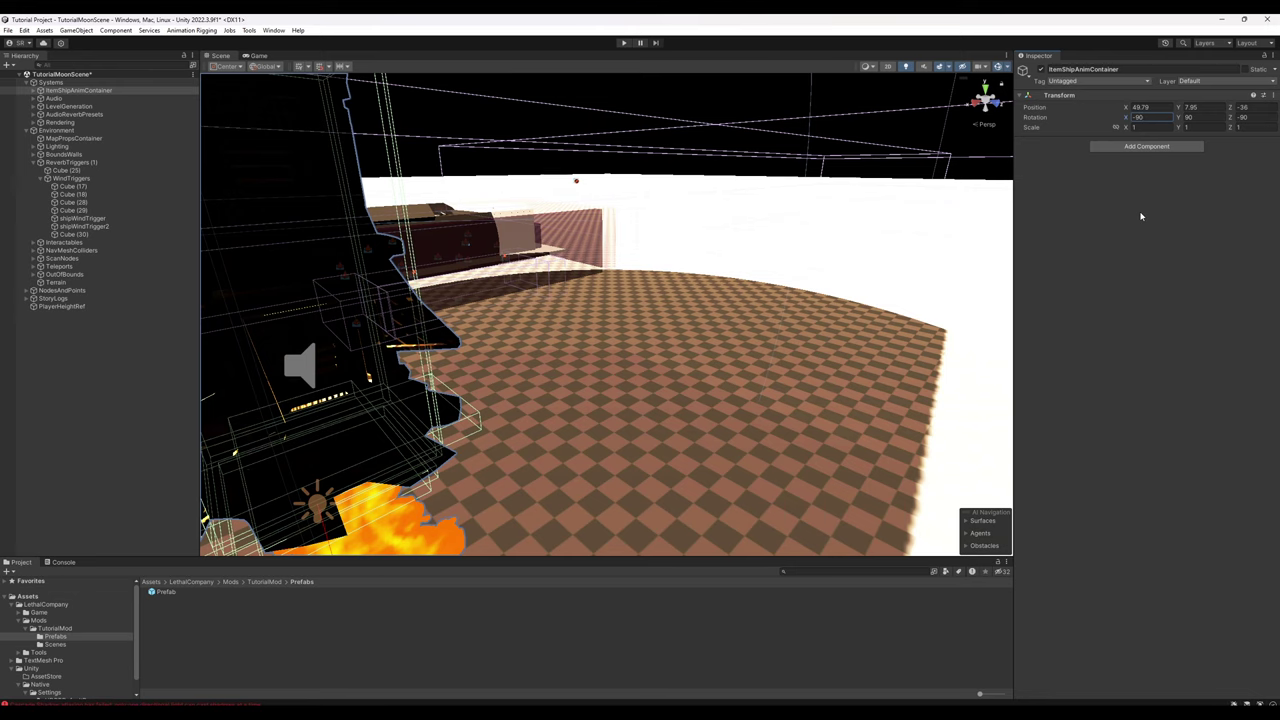
key("Return")
Step: Set the tool handle position to Pivot and lower ItemShipAnimContainer onto the terrain, to a Y position of about 1.12
key("f")
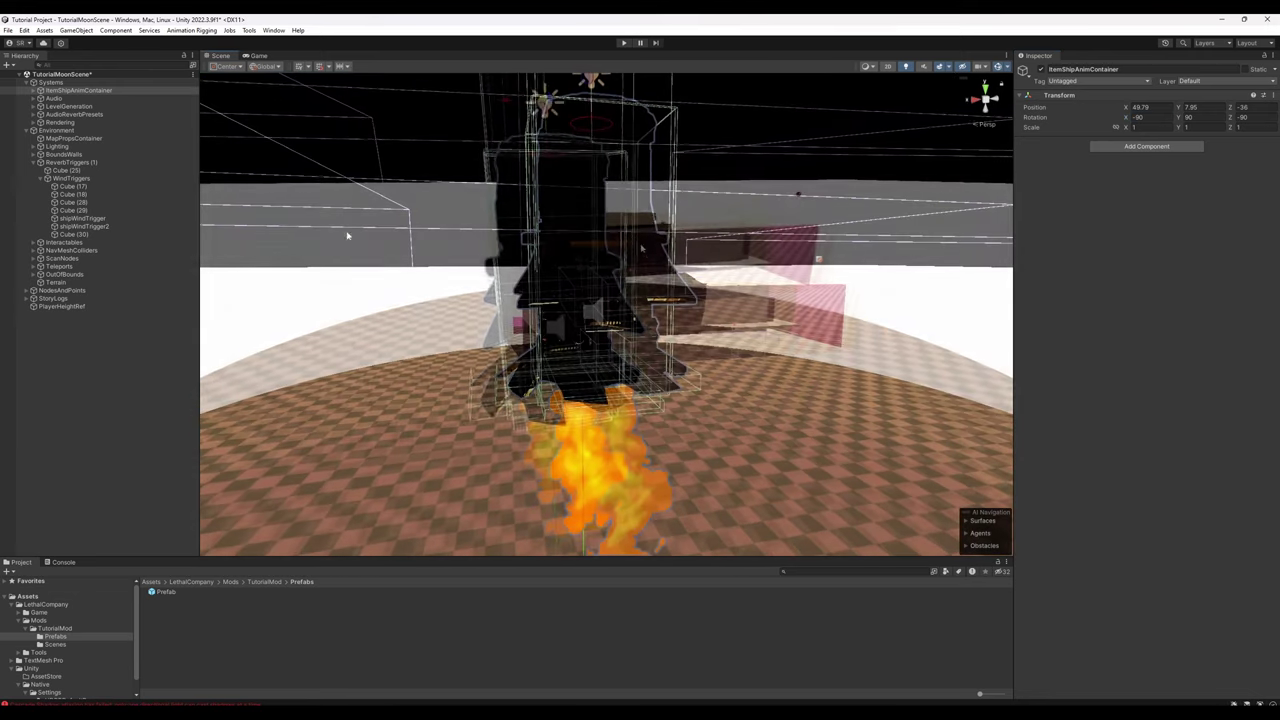
left_click(226, 67)
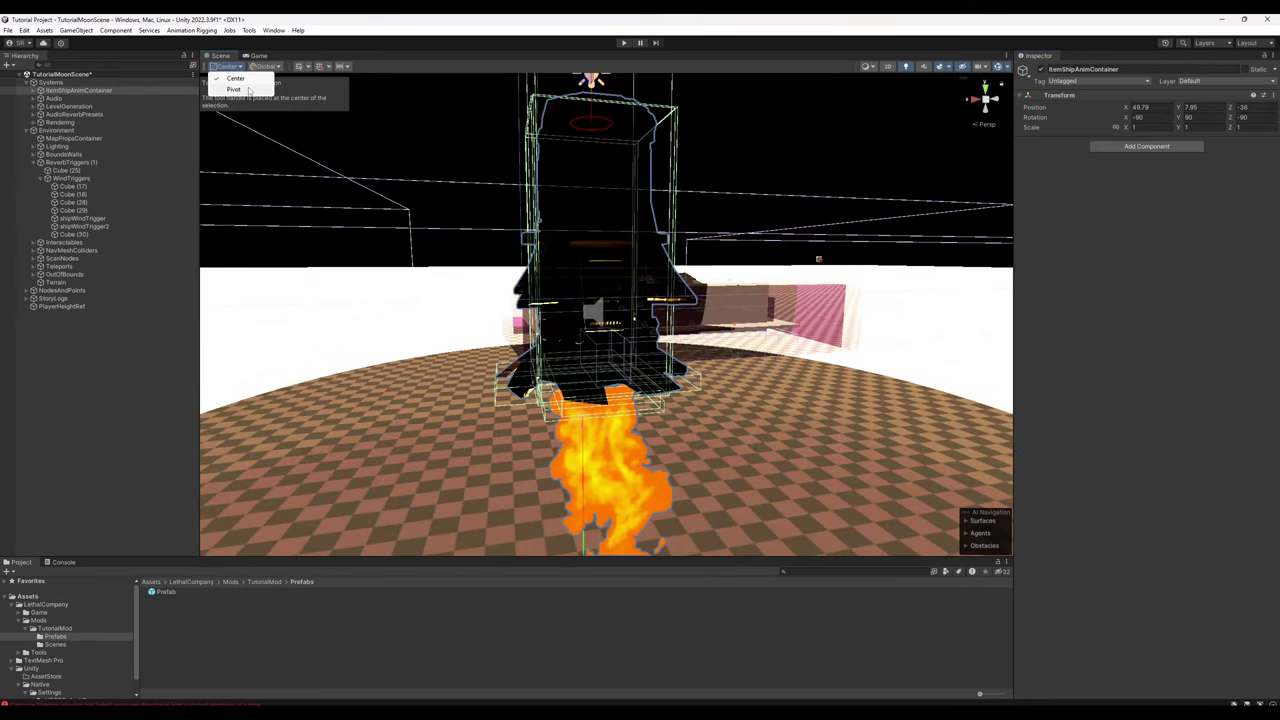
left_click(234, 89)
key("q")
right_click_drag(445, 212, 446, 206)
left_click_drag(601, 118, 603, 419)
Step: Select all four DropshipSpawn points under ItemSpawnPositions and lower them together to ground level beside the item ship
left_click(33, 90)
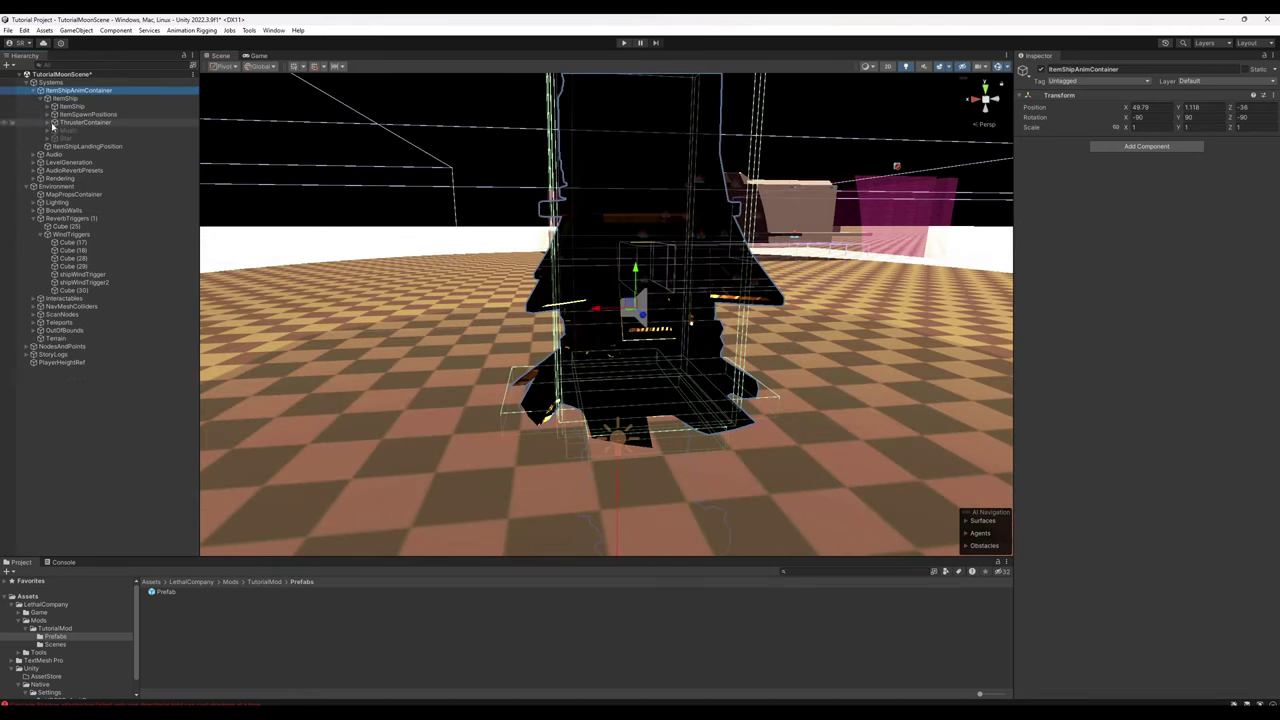
left_click(54, 114)
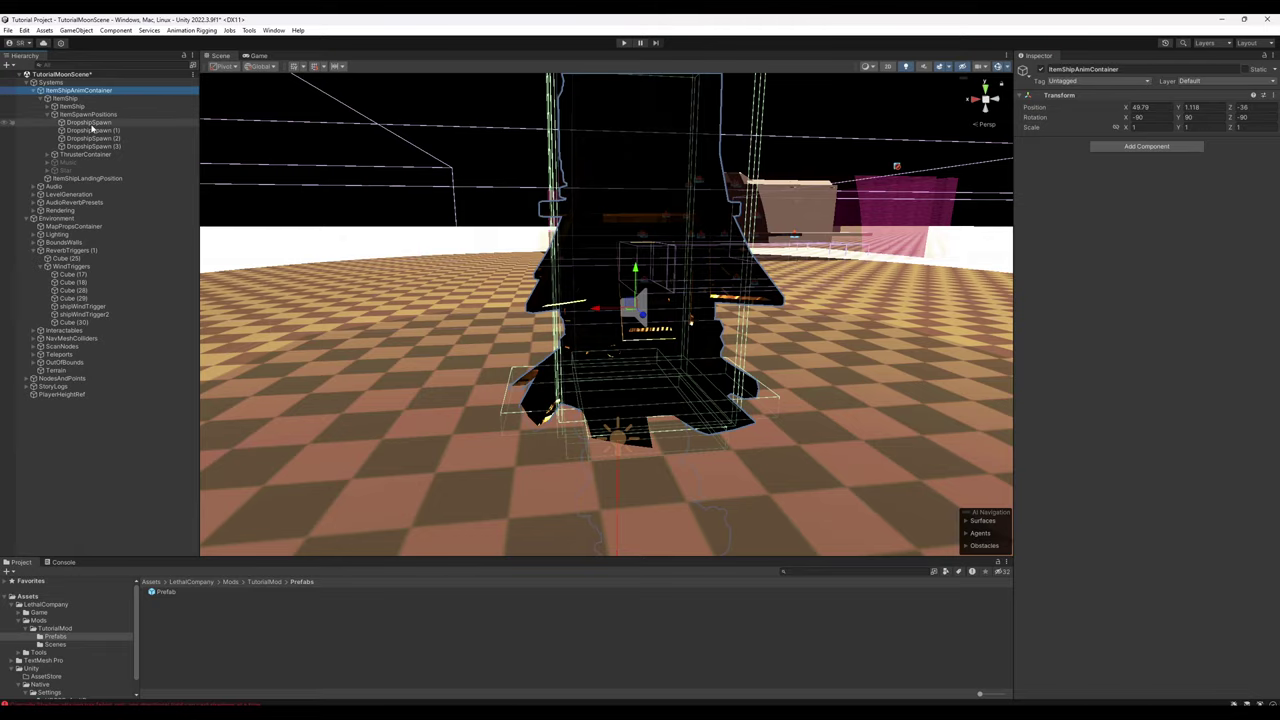
left_click(89, 122)
key("f")
right_click_drag(323, 208, 366, 213)
key("w")
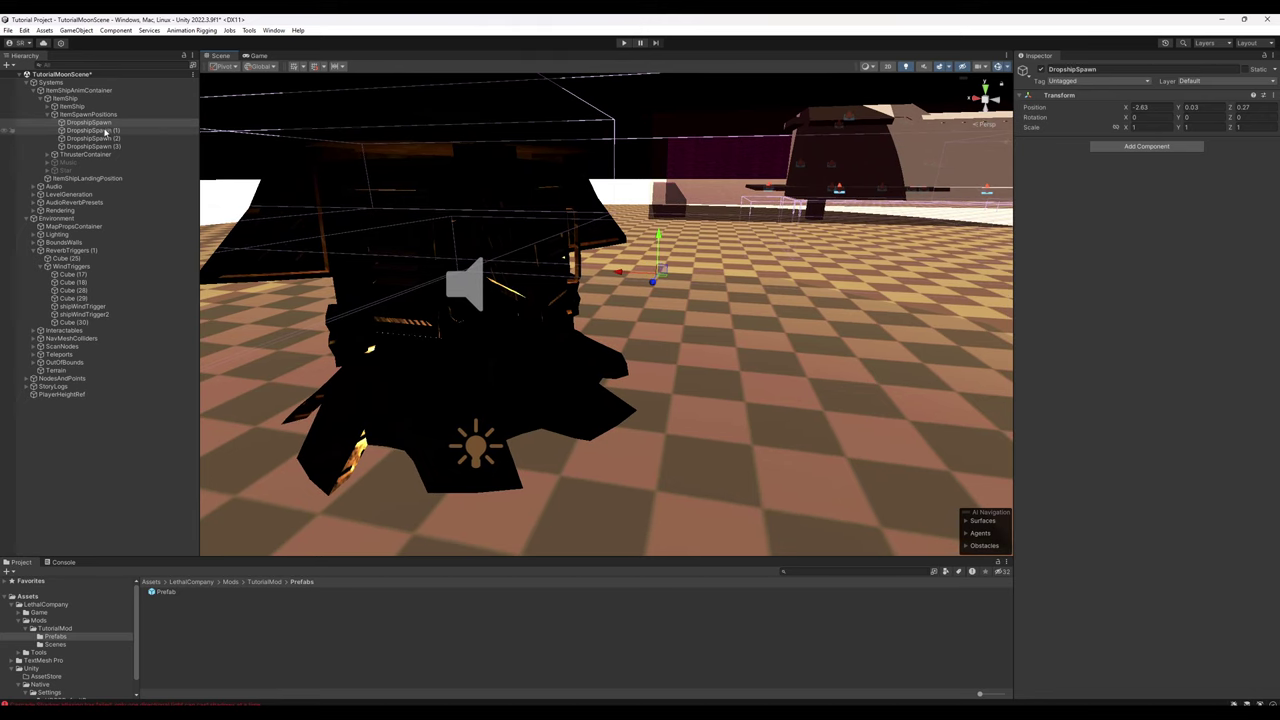
left_click(92, 130, "shift")
left_click(96, 138, "shift")
left_click(110, 147, "shift")
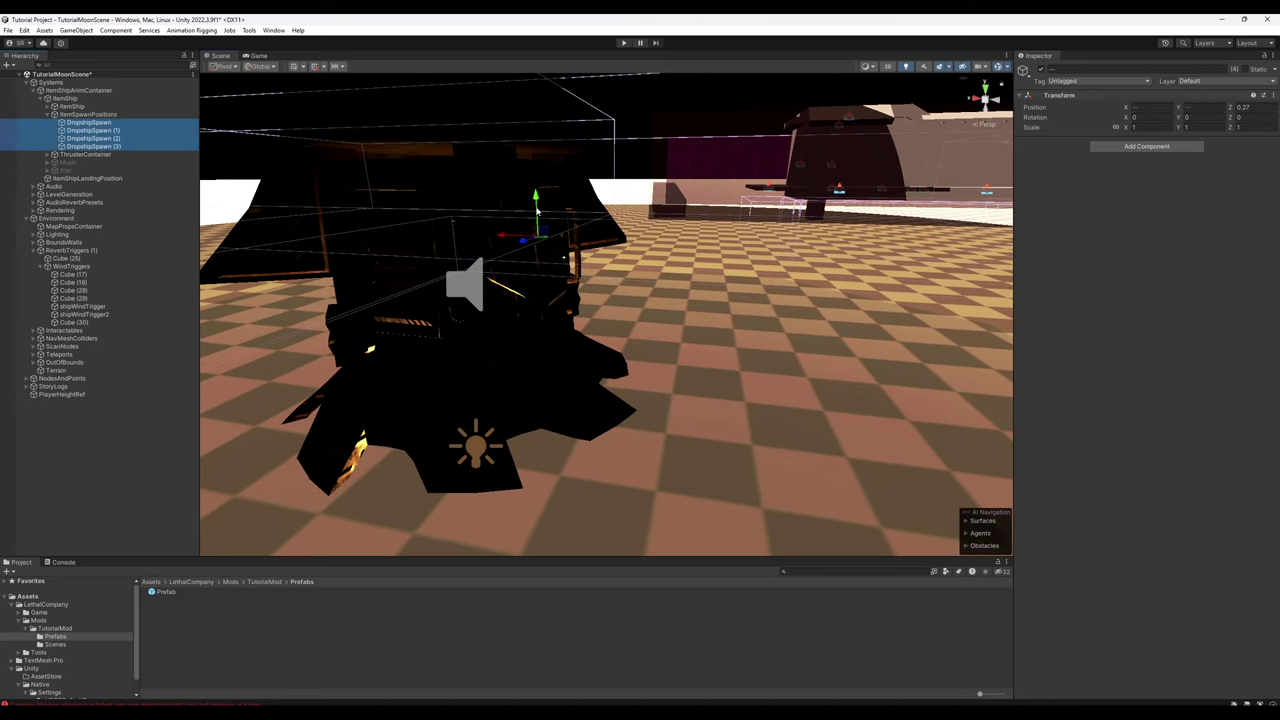
right_click_drag(688, 177, 578, 173)
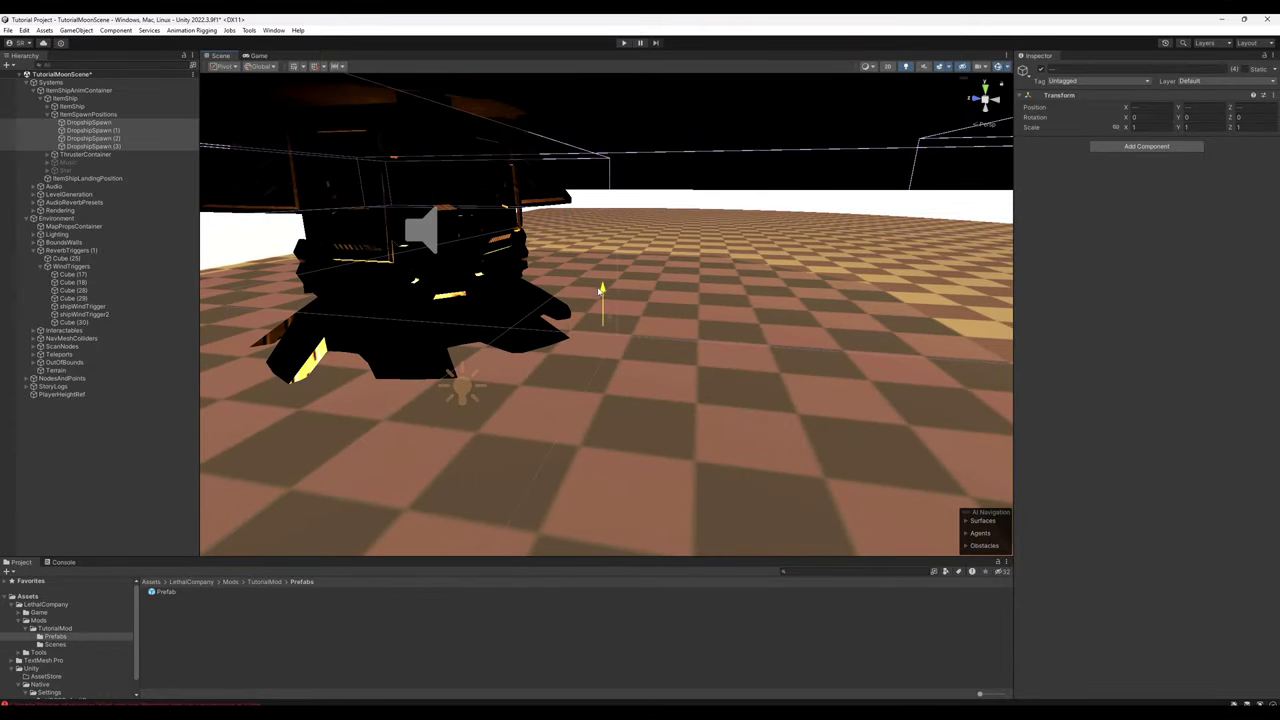
right_click_drag(622, 298, 539, 333)
key("q")
key("w")
left_click(33, 90)
Step: Locate EntranceTeleportB in the Teleports group and examine its placement relative to the terrain
left_click(34, 267)
double_click(78, 274)
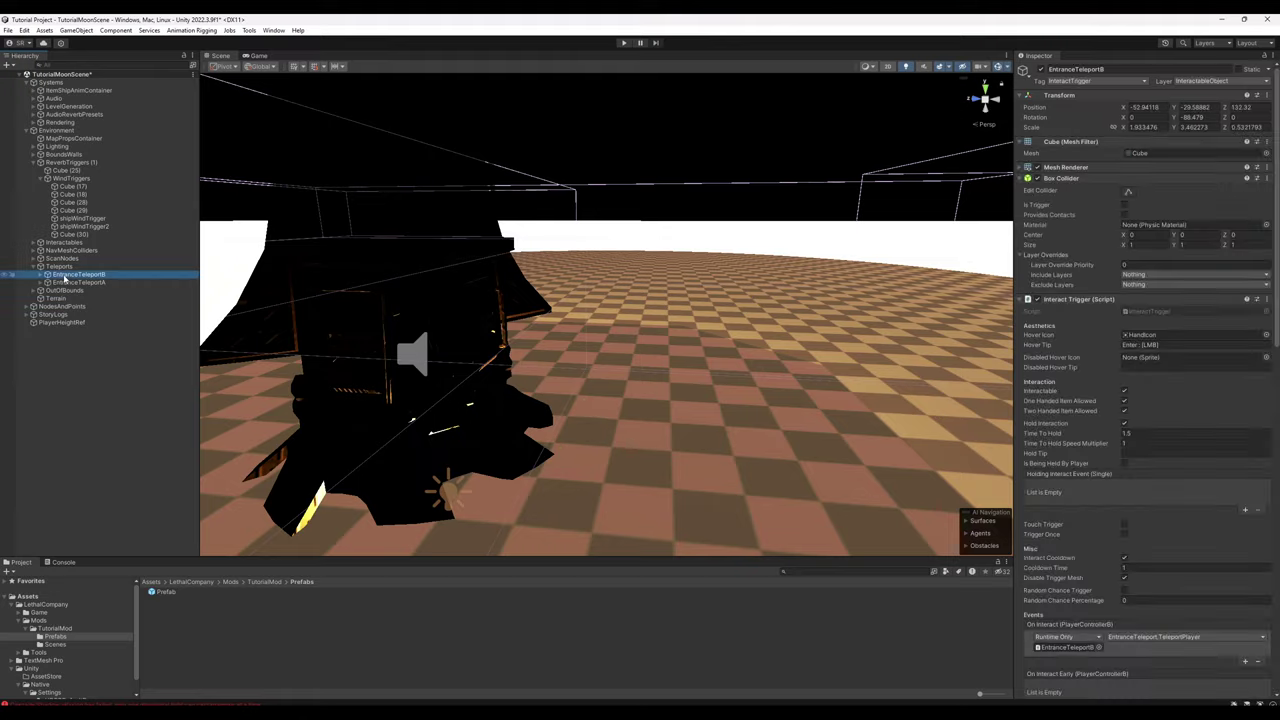
right_click_drag(525, 274, 674, 320)
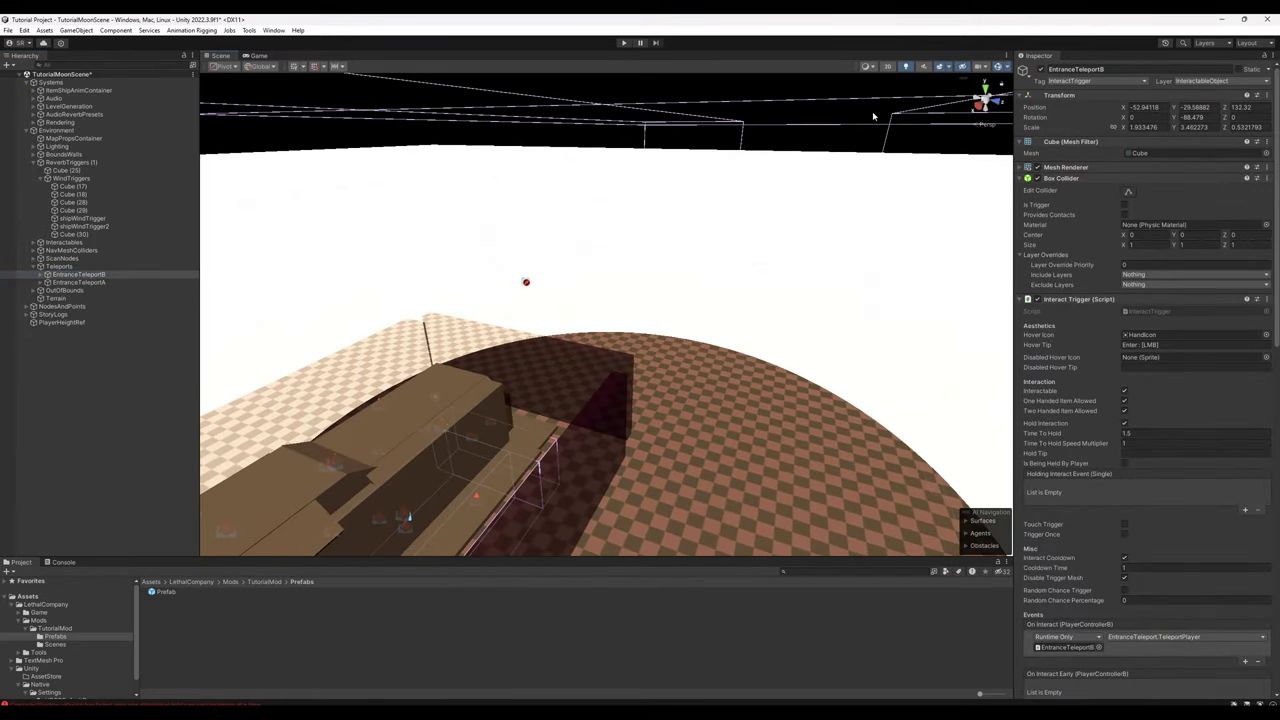
right_click_drag(873, 117, 860, 125)
left_click(34, 267)
Step: Use the Terrain's Paint Texture mode to add RockyGround as its terrain layer
left_click(71, 284)
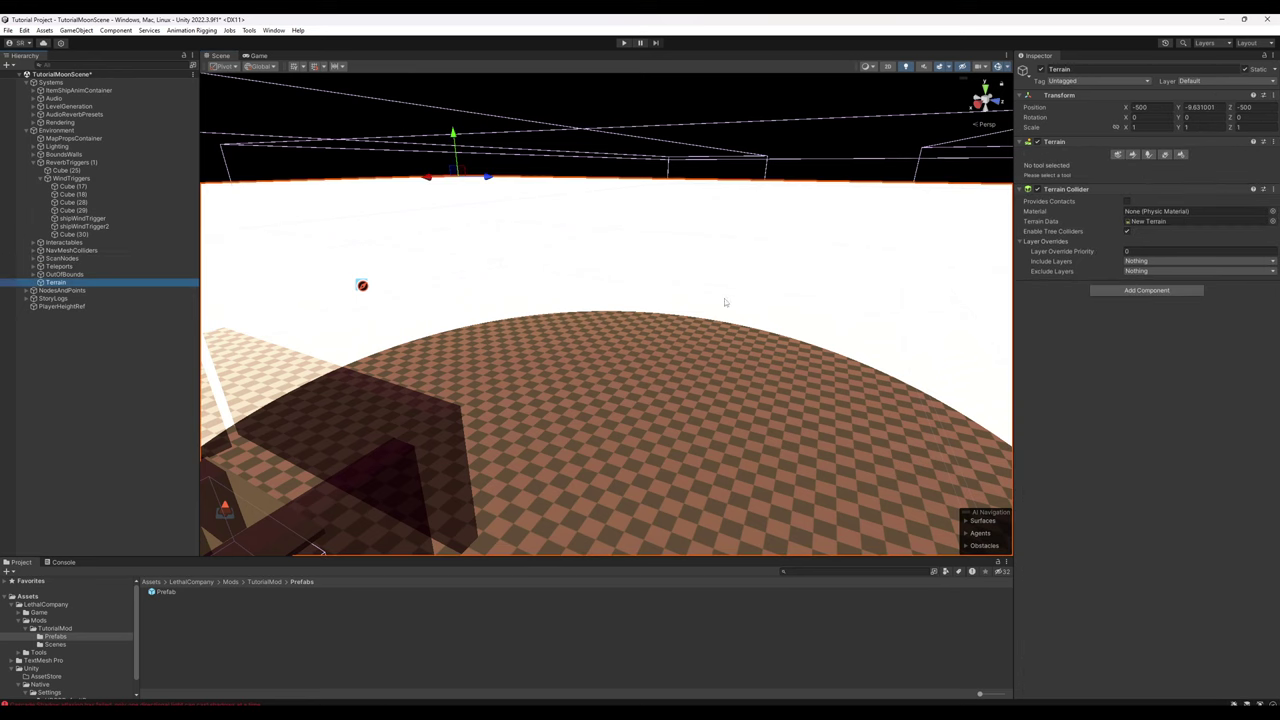
left_click(1133, 155)
left_click(1229, 246)
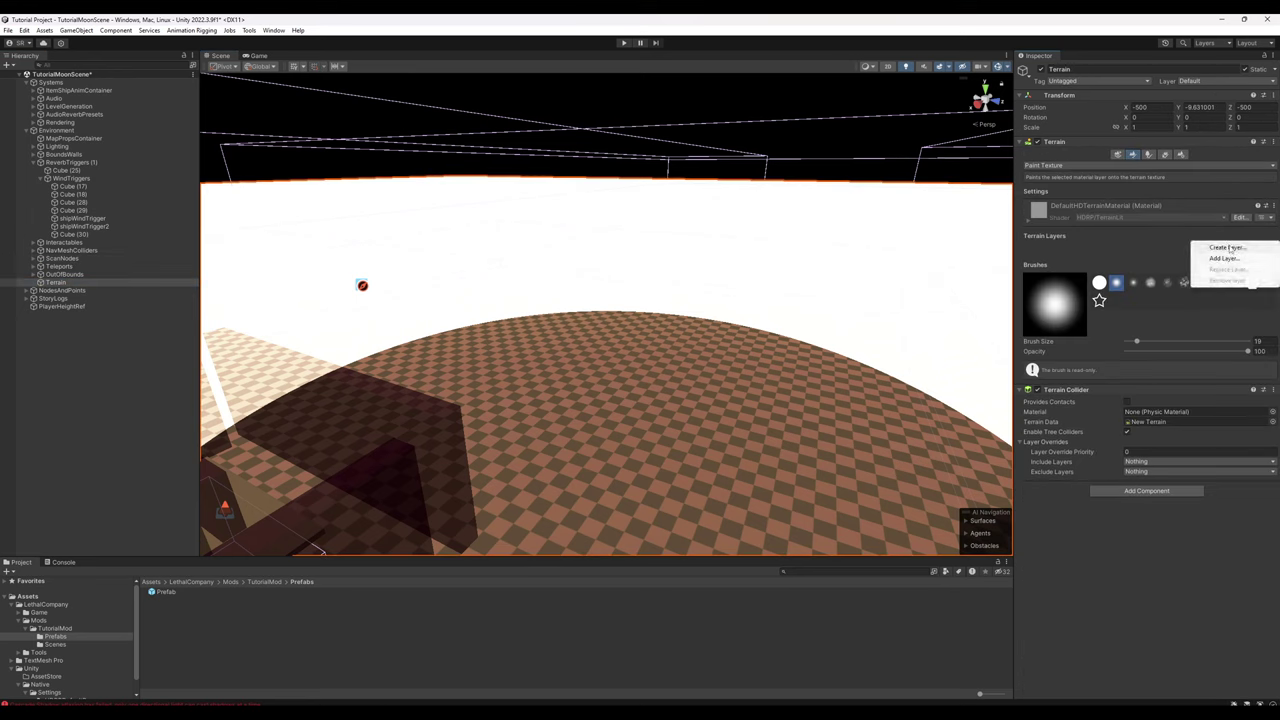
left_click(1226, 259)
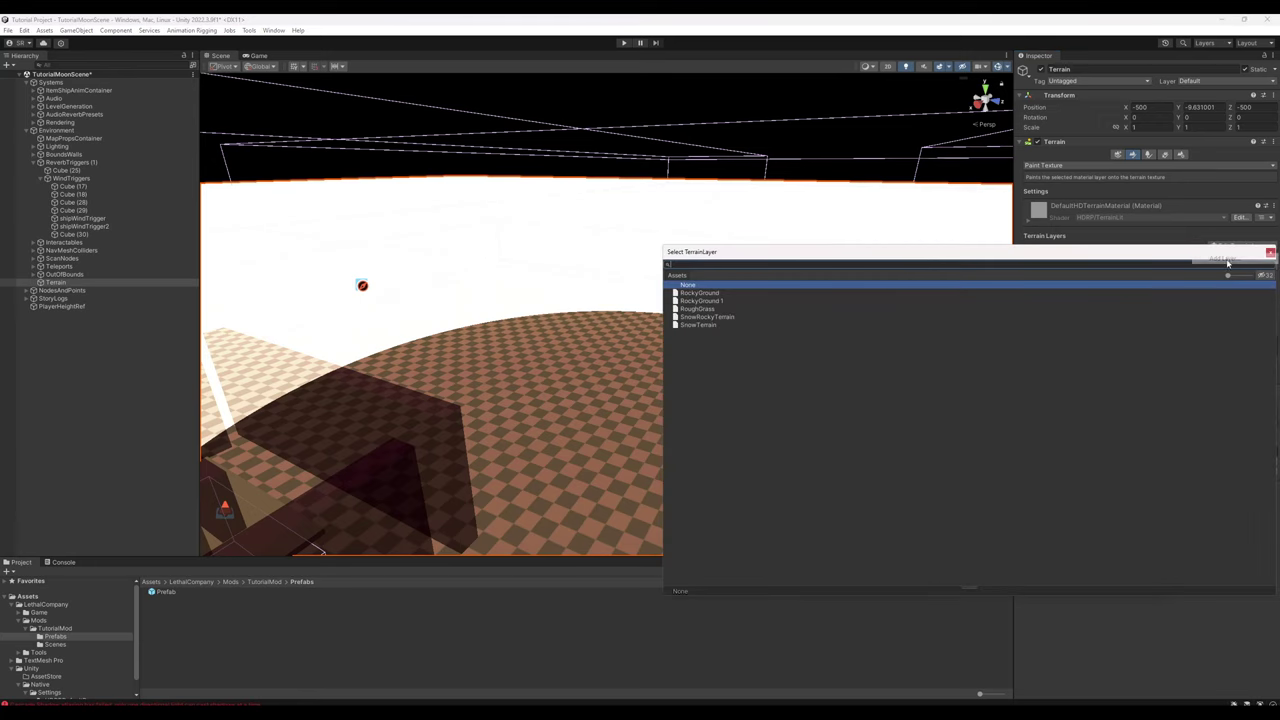
double_click(699, 293)
mouse_move(663, 289)
right_mouse_down()
mouse_move(563, 300)
mouse_move(630, 291)
mouse_move(586, 294)
right_mouse_up()
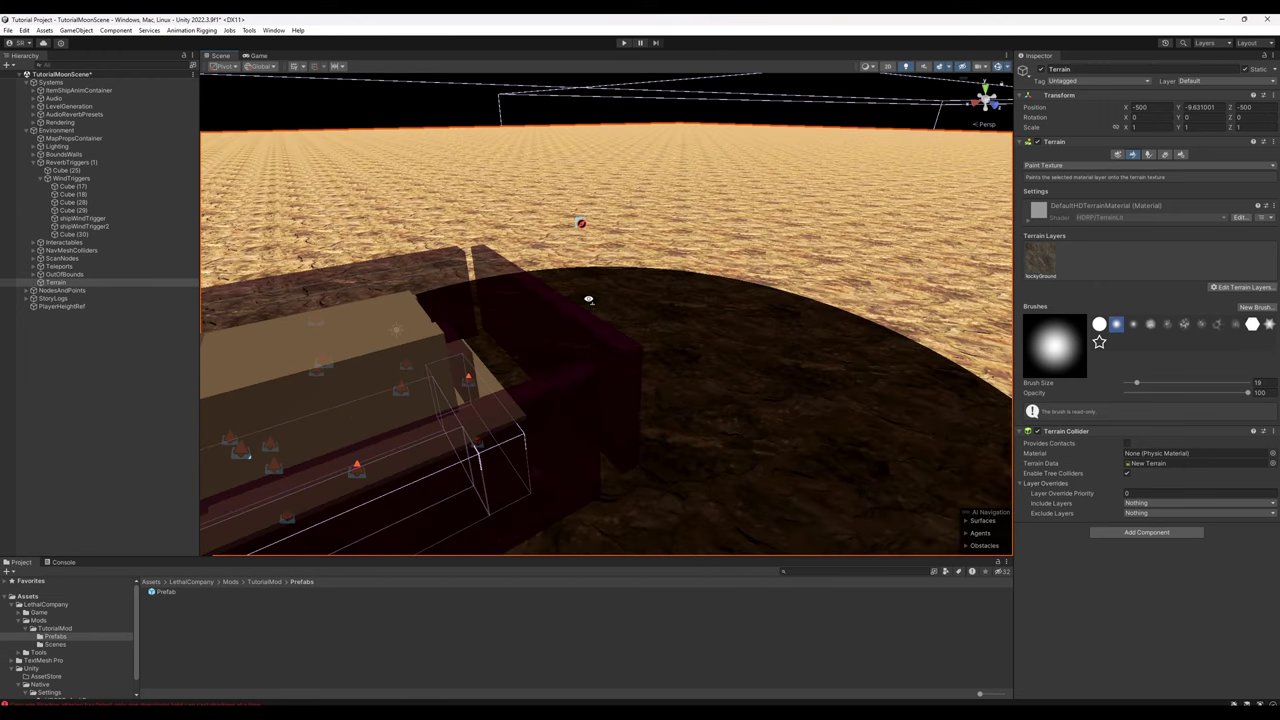
left_click(979, 70)
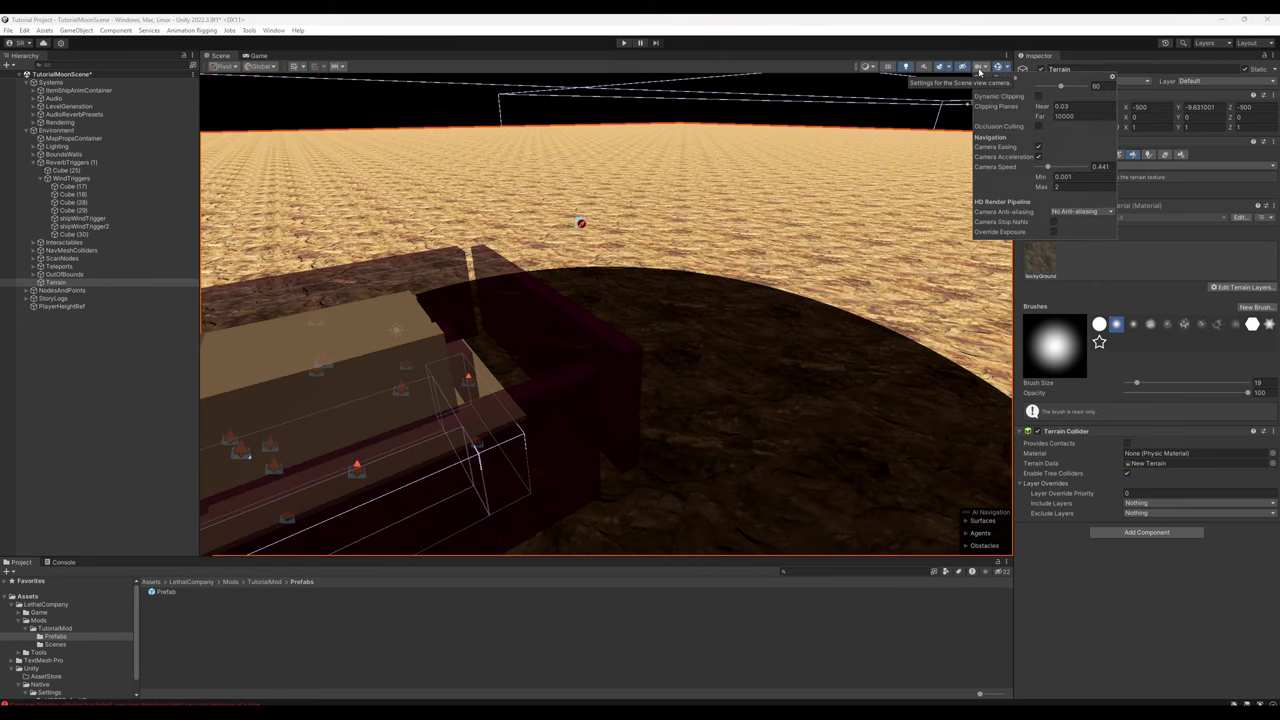
left_click(979, 70)
right_click_drag(616, 257, 671, 254)
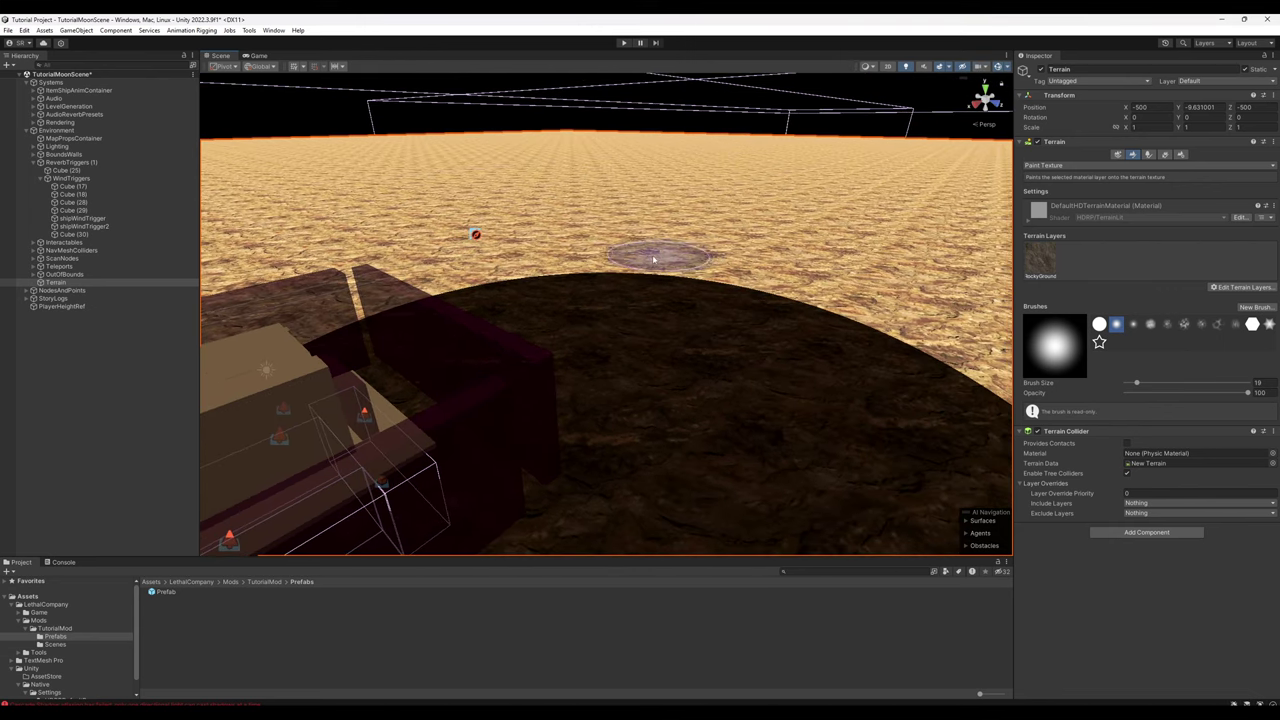
right_click_drag(632, 264, 629, 279)
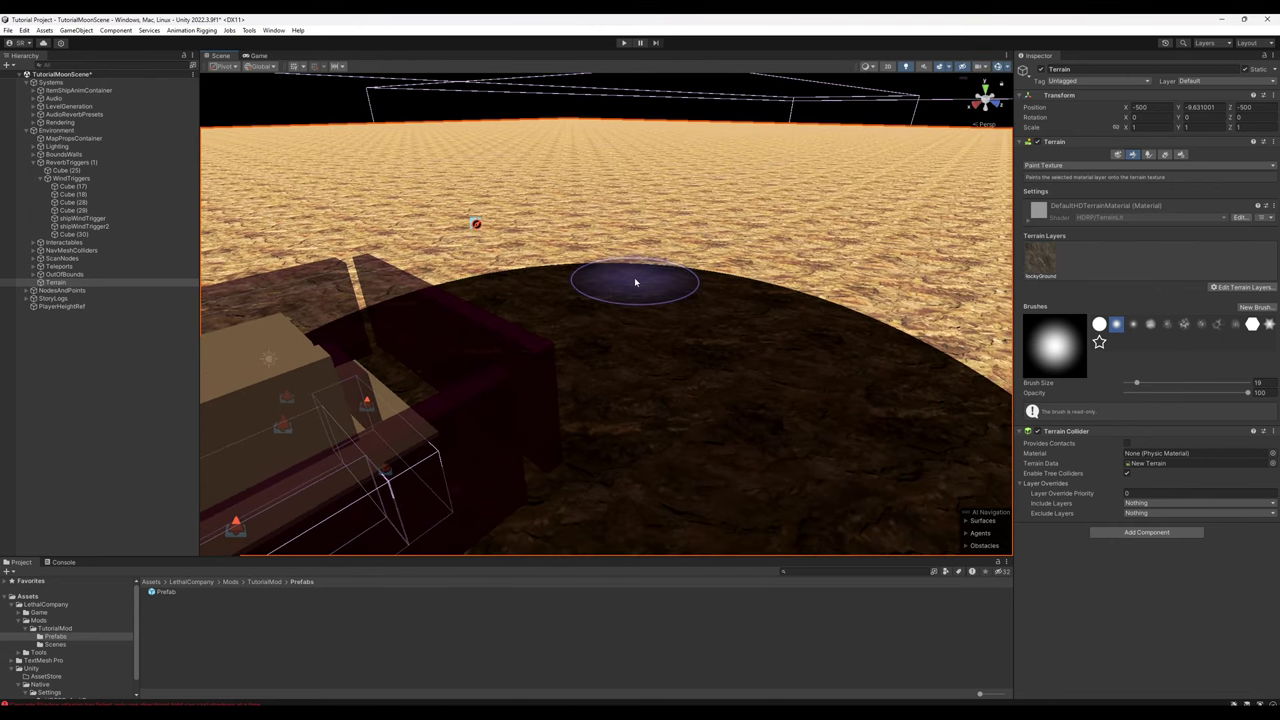
left_click(985, 67)
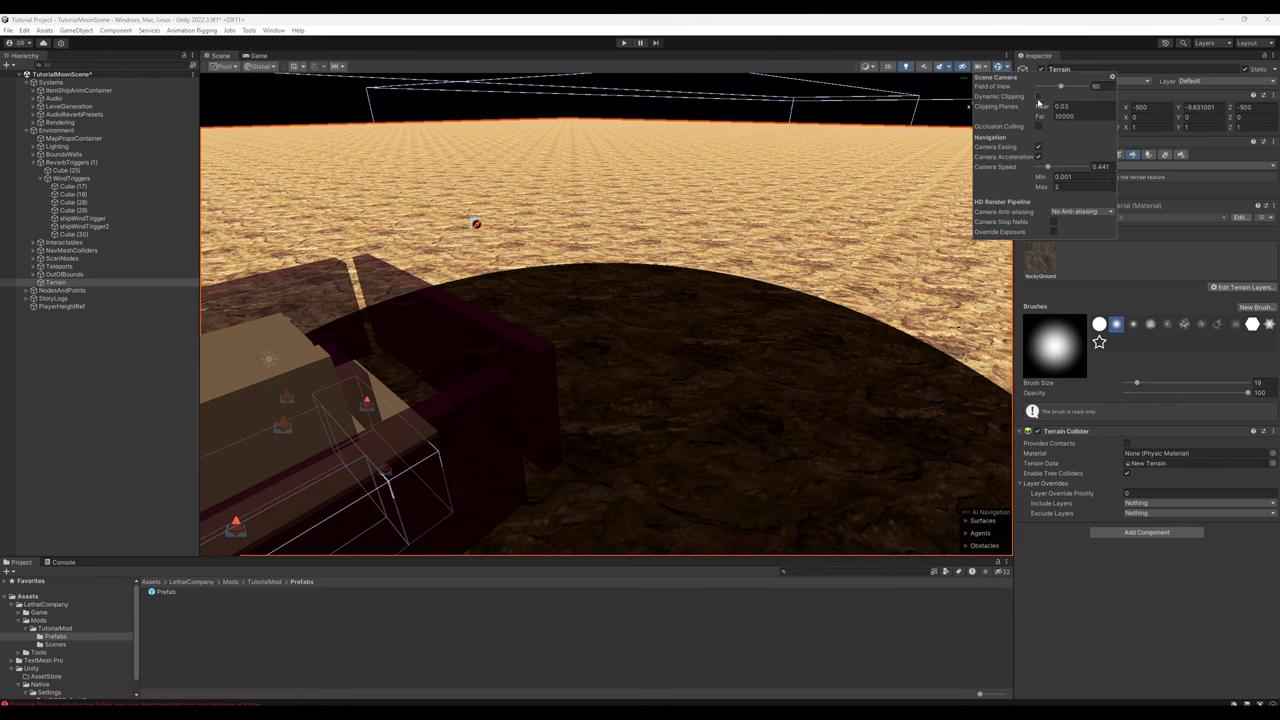
Step: Create a Sky and Fog Global Volume under the Lighting group and locate its profile asset in the project
left_click(69, 147)
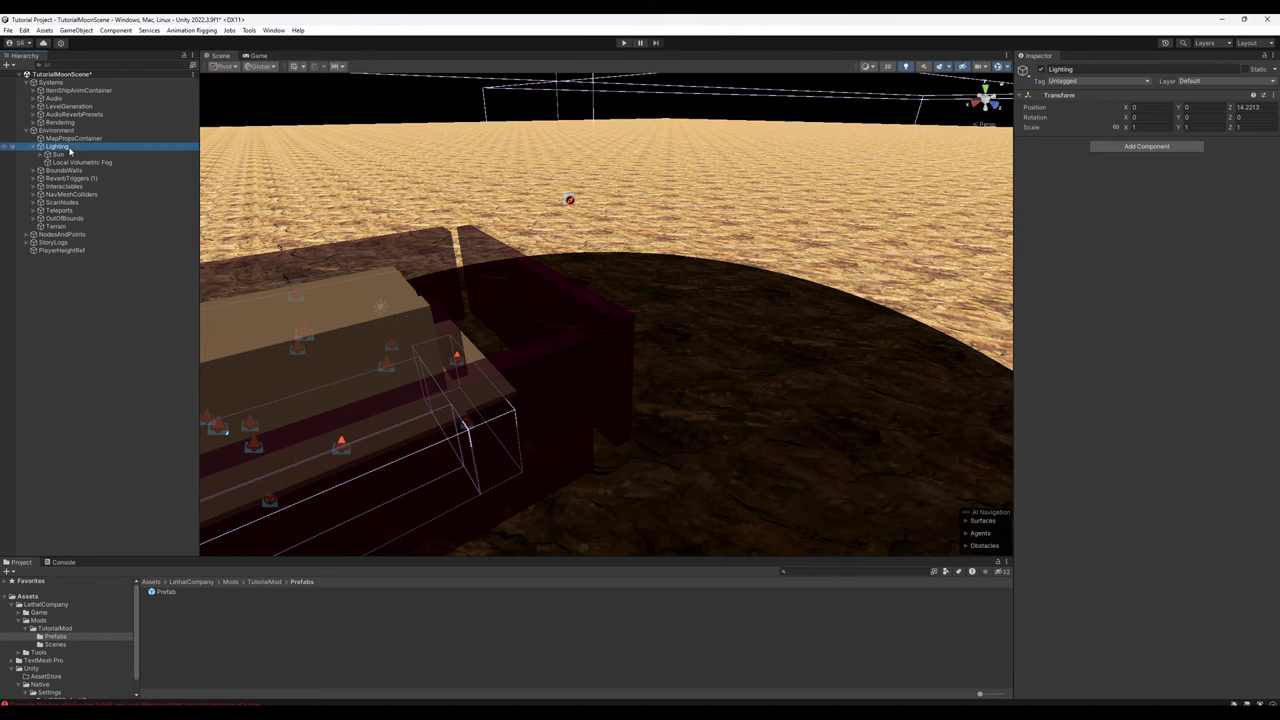
right_click(69, 148)
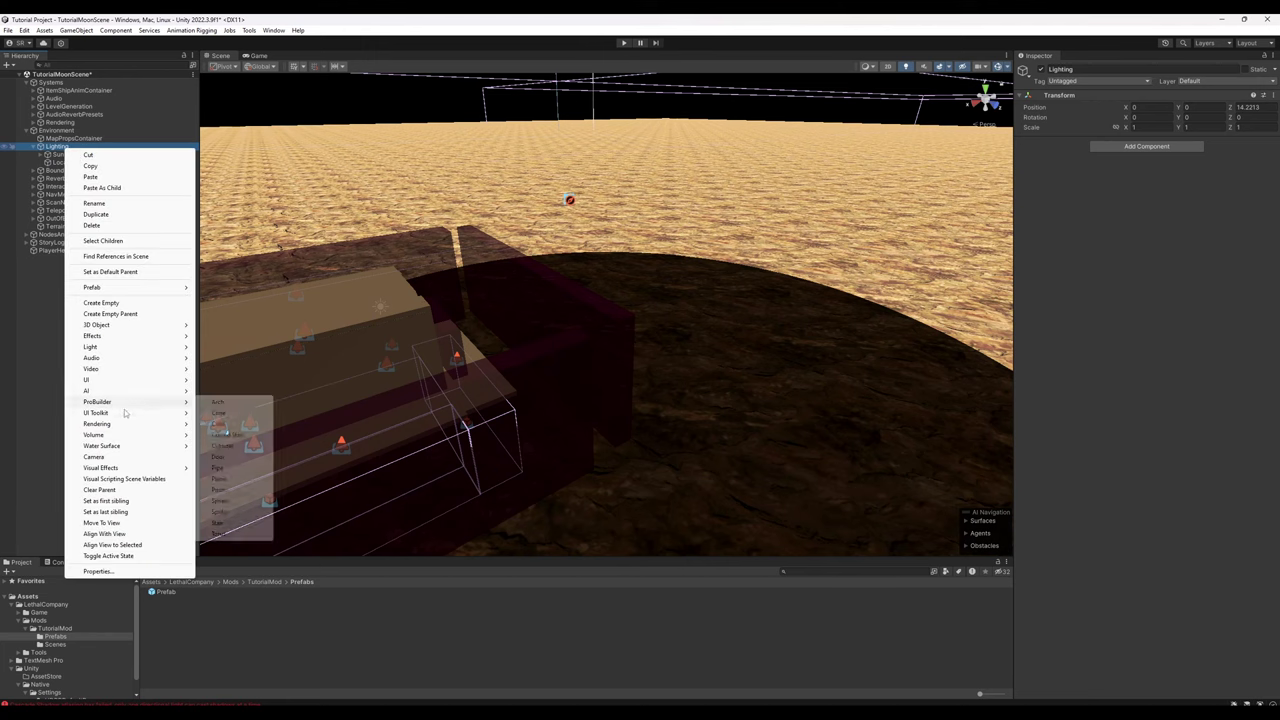
mouse_move(119, 438)
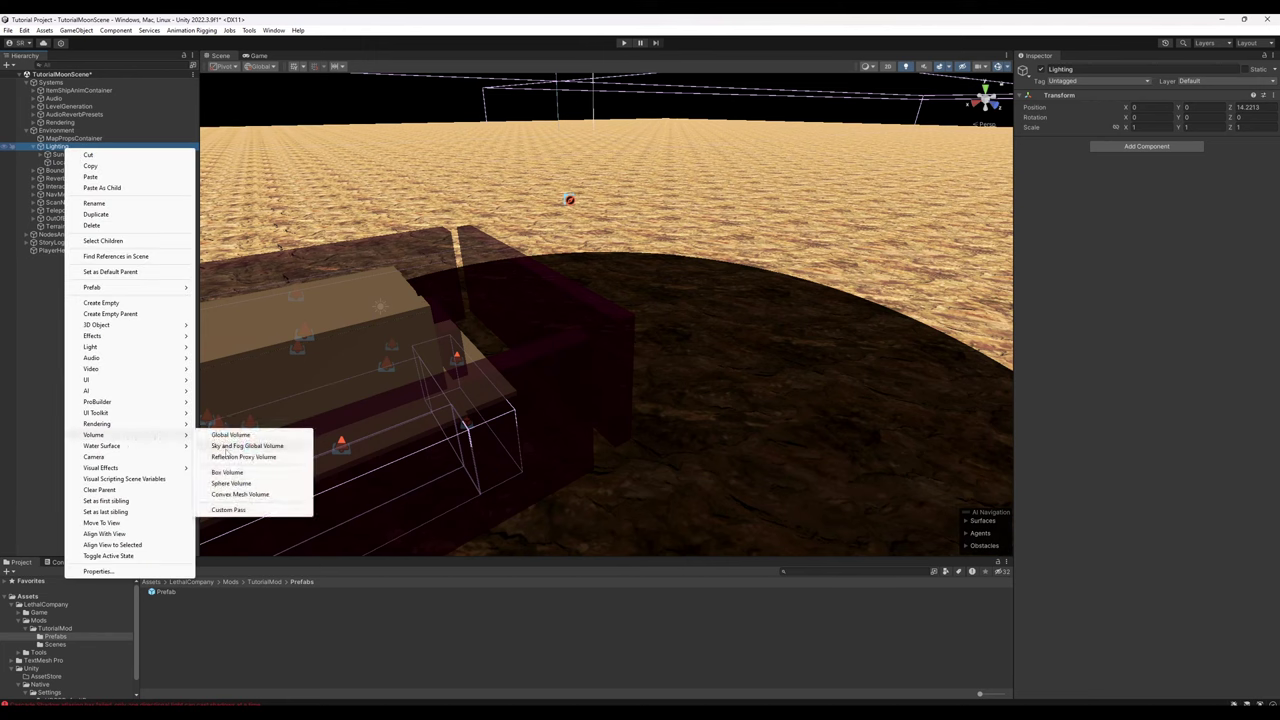
key("Escape")
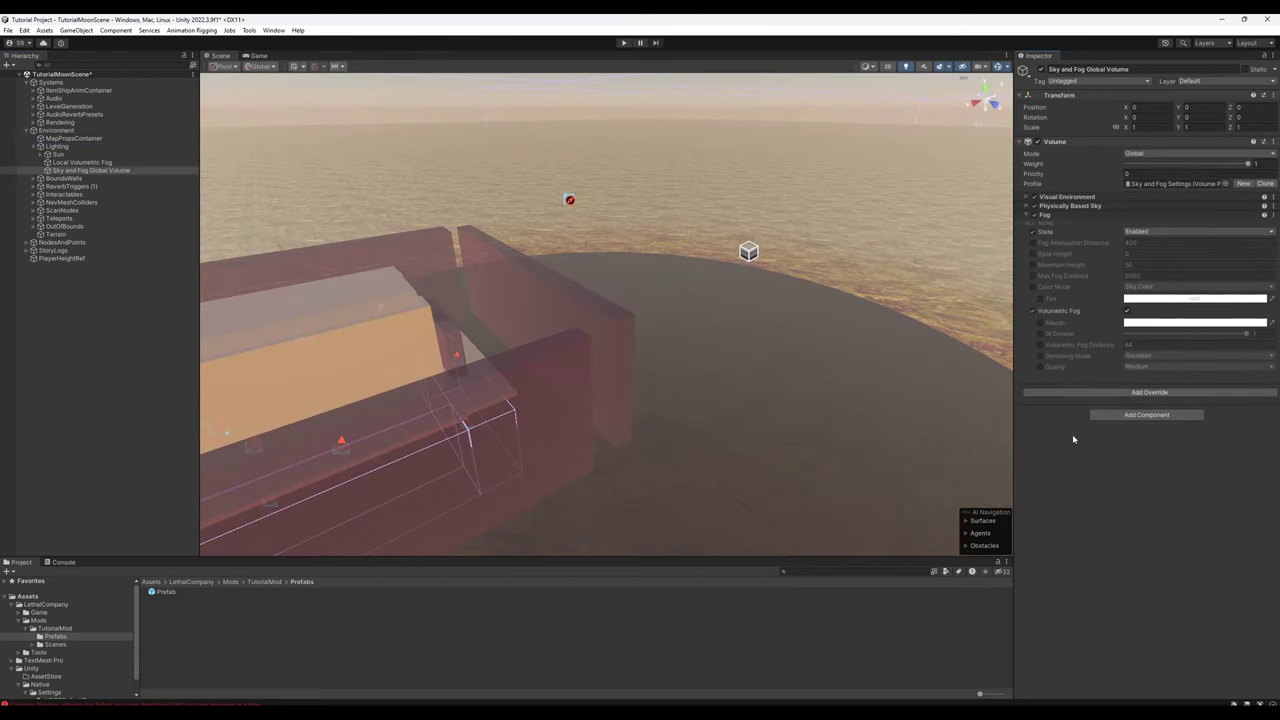
left_click(1189, 186)
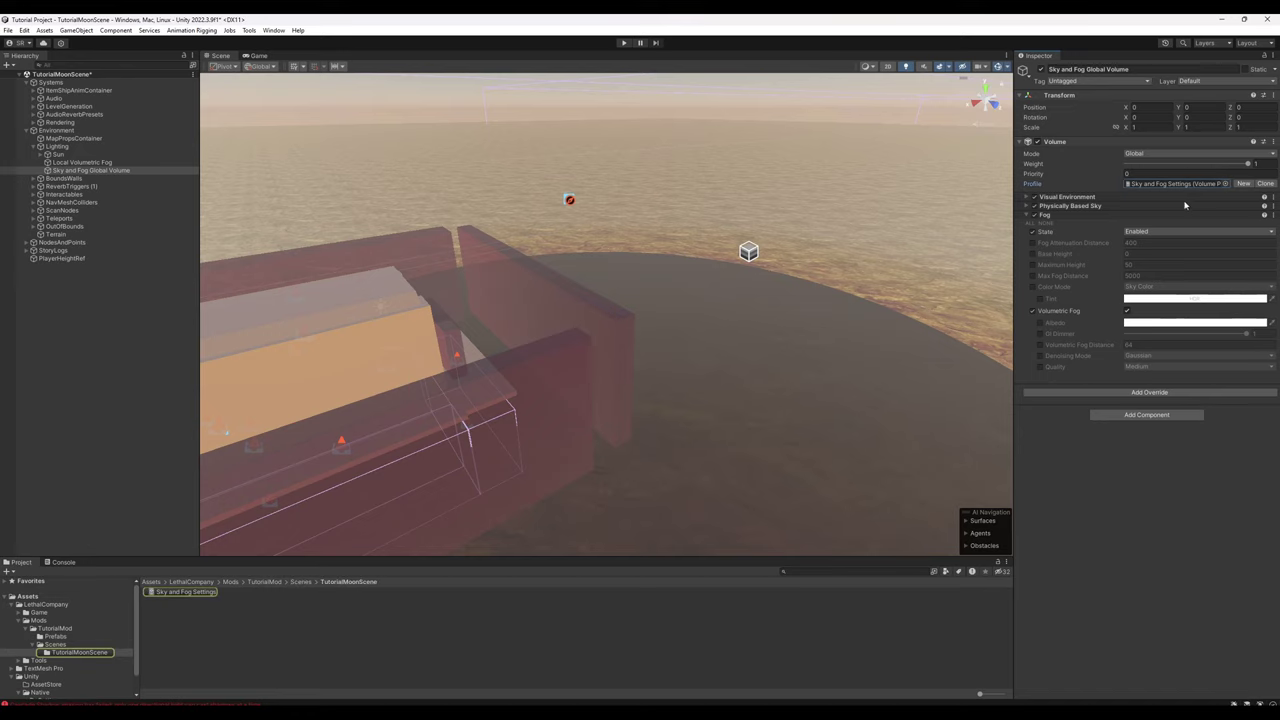
Step: Remove the Physically Based Sky override from the Sky and Fog Global Volume and add a Shadows override
right_click(1066, 209)
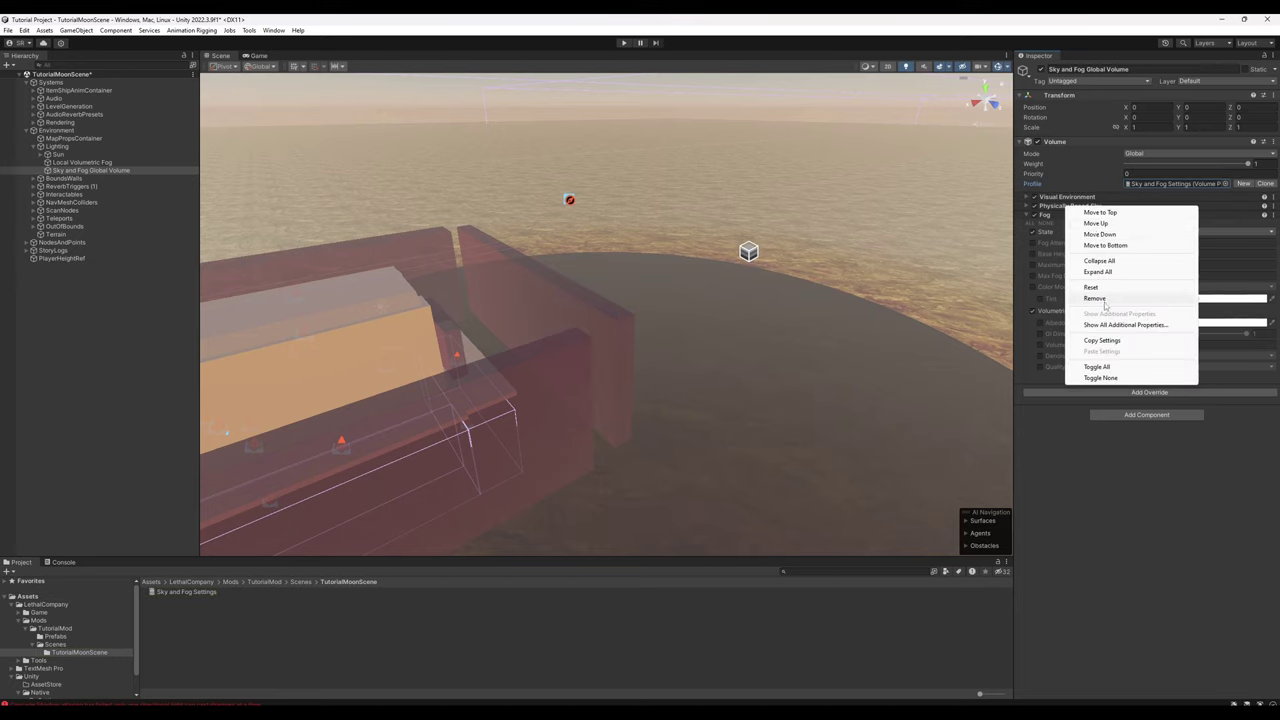
left_click(1106, 302)
left_click(1151, 384)
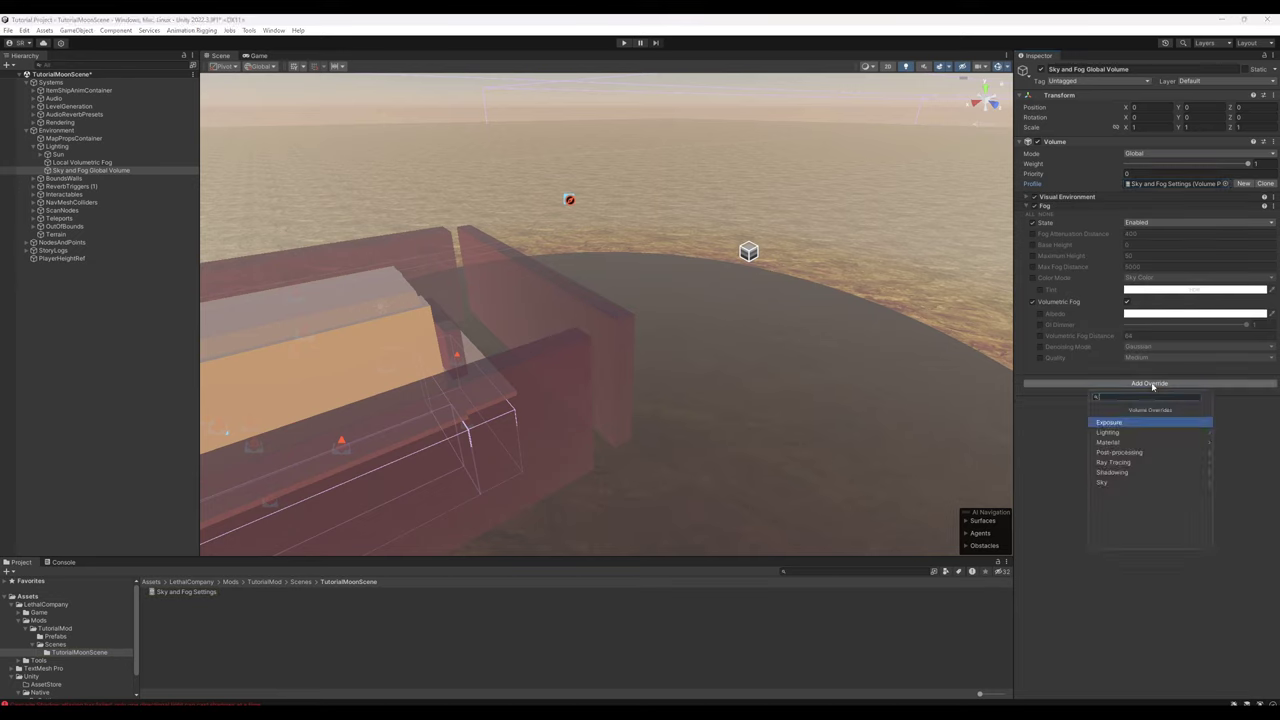
left_click(1147, 476)
left_click(1112, 444)
Step: Add an HDRI Sky override to the Sky and Fog Global Volume
left_click(1135, 591)
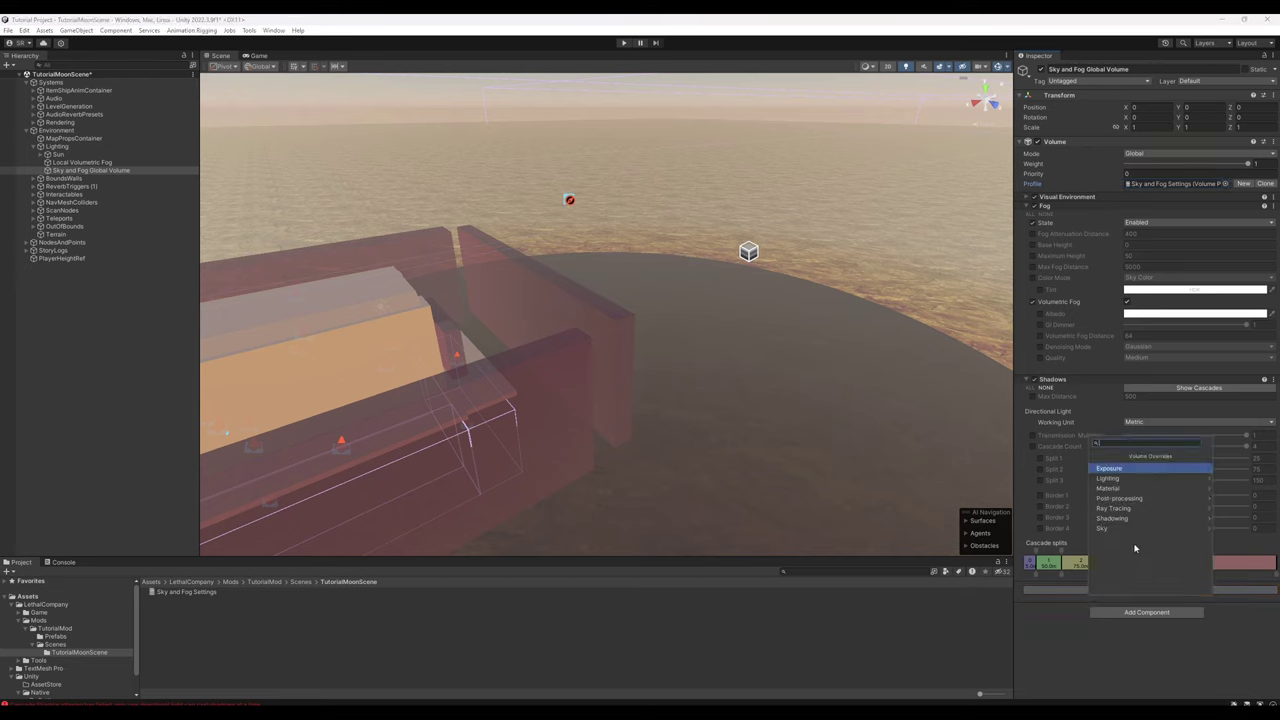
left_click(1133, 528)
left_click(1147, 488)
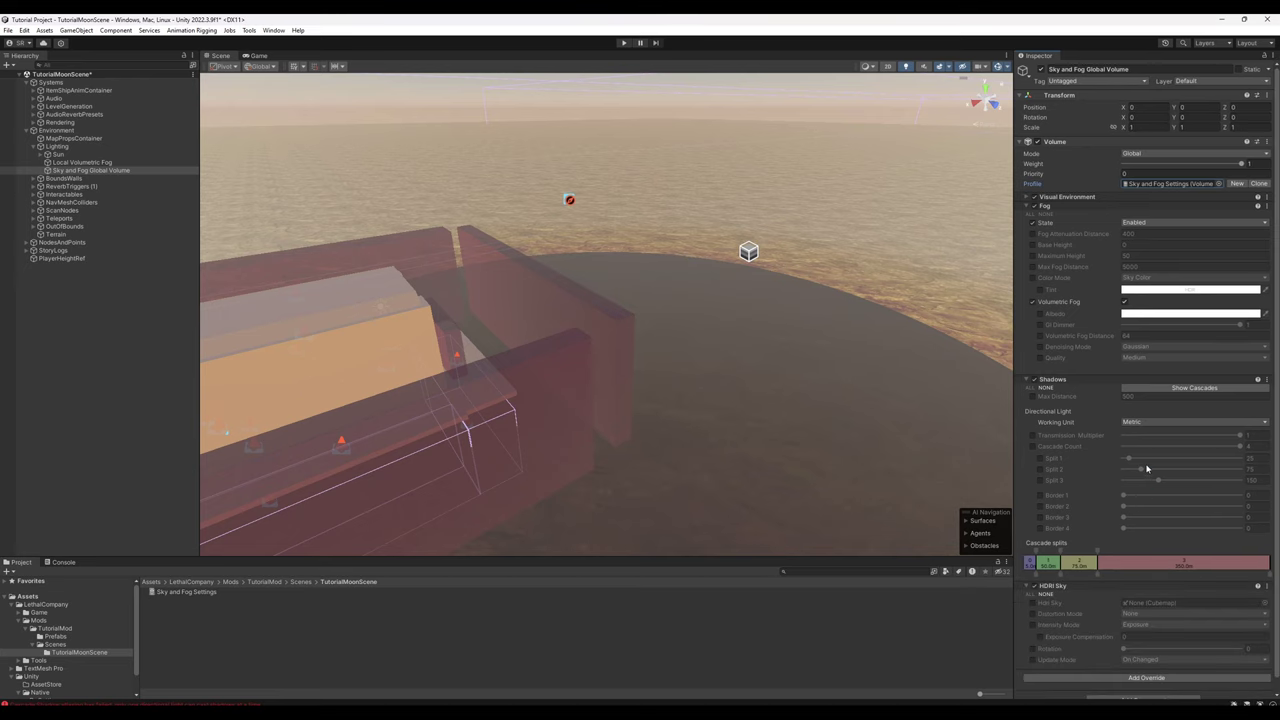
Step: Open the remaining Sky override choices for the Sky and Fog Global Volume
scroll(1145, 650, "down", 1)
left_click(1145, 664)
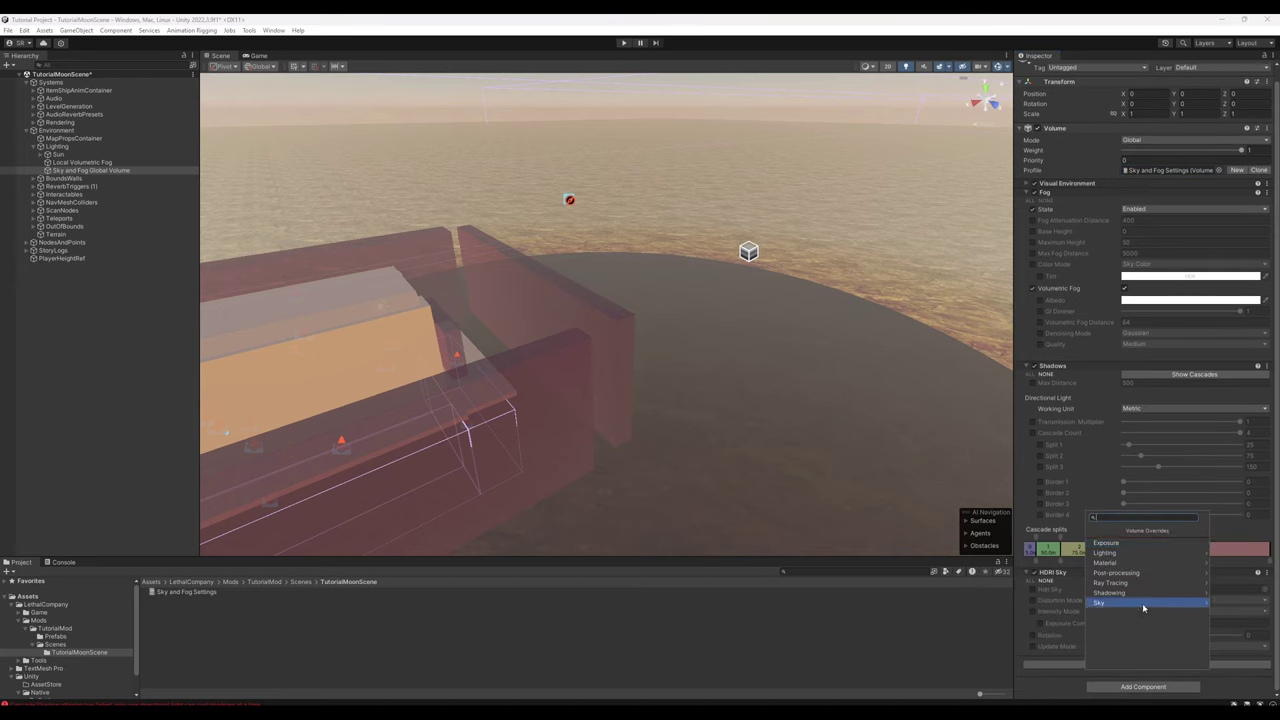
left_click(1142, 603)
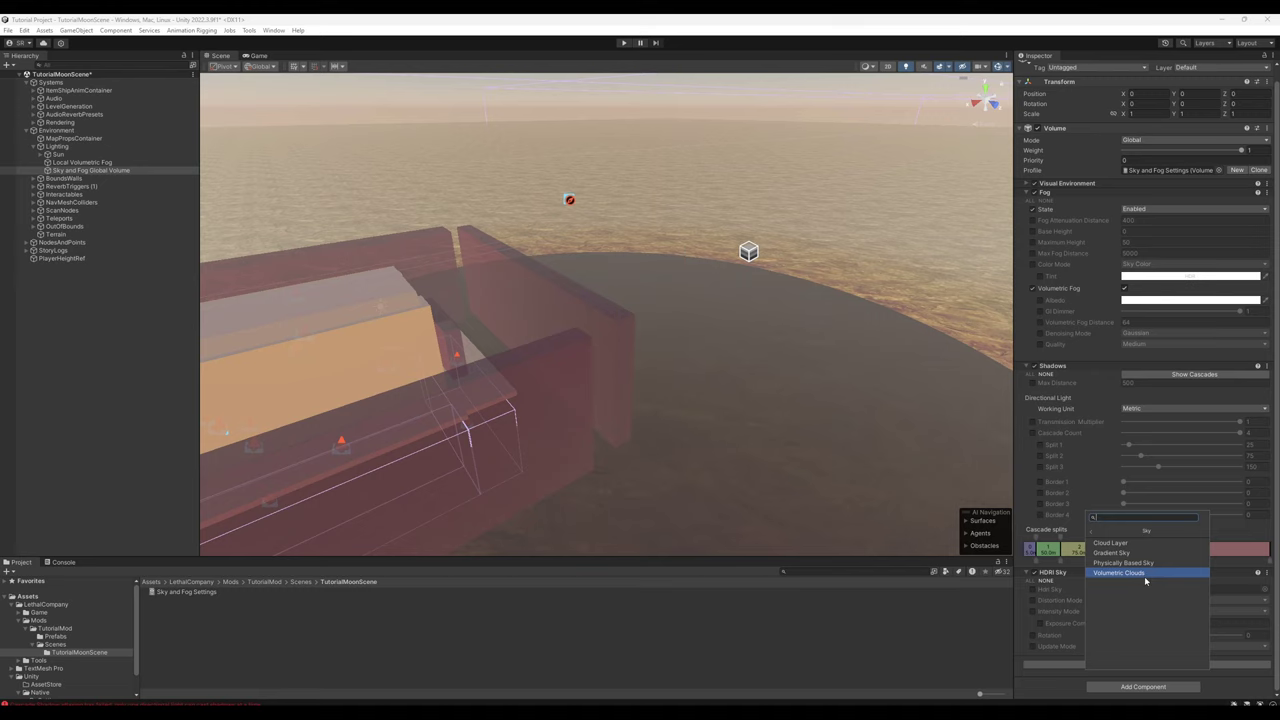
Step: Set the Visual Environment's sky type to HDRI Sky and enable its Ambient Mode override
left_click(1075, 504)
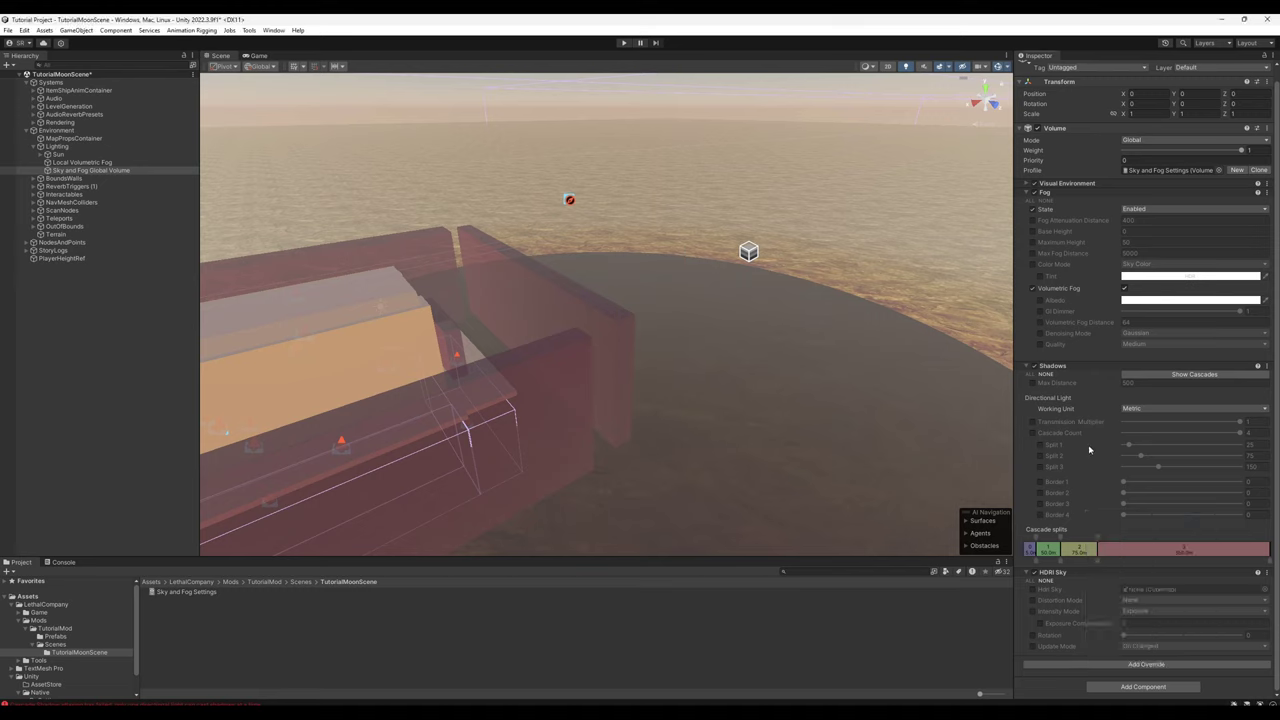
left_click(1033, 186)
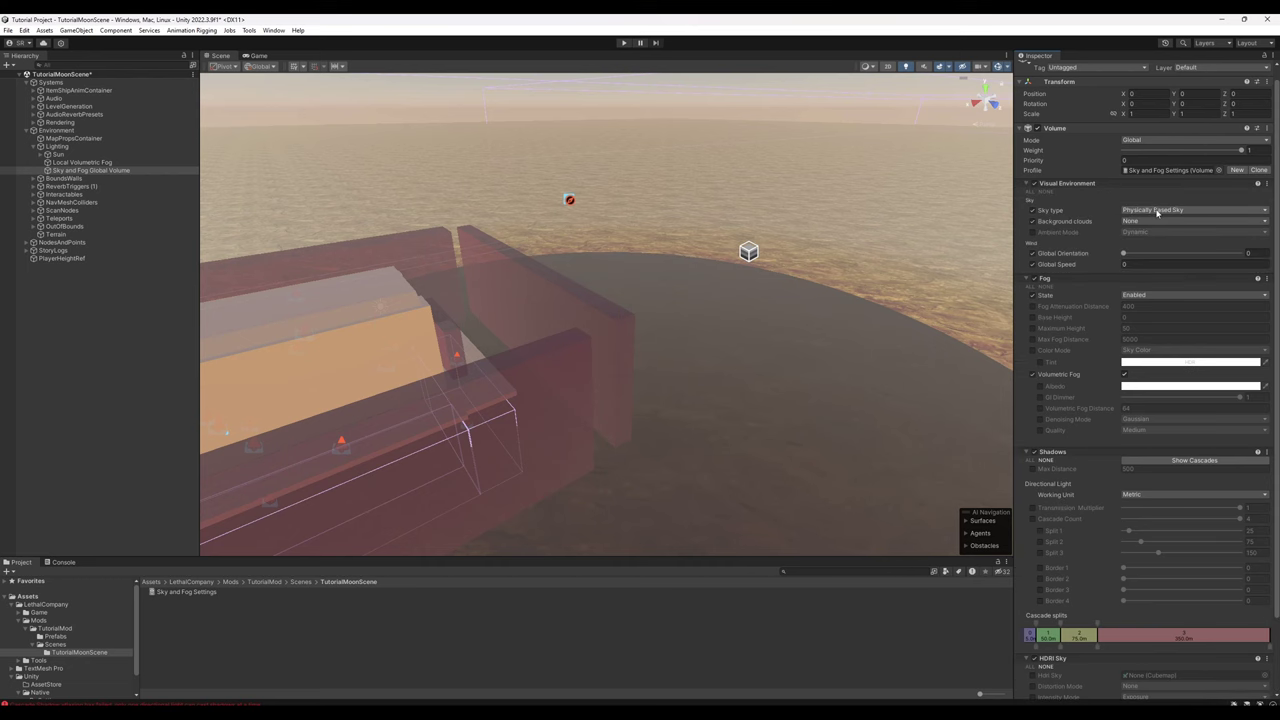
left_click(1152, 210)
left_click(1160, 233)
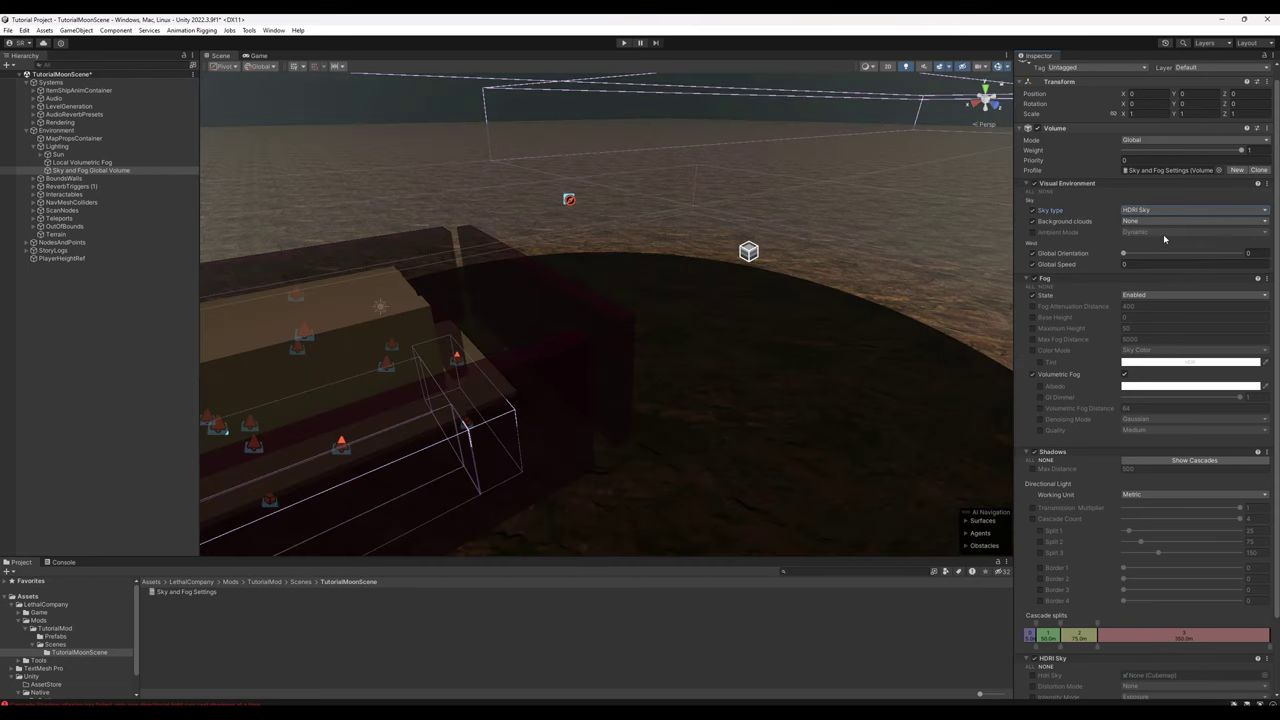
left_click(1033, 232)
Step: Move the Fog override to the bottom of the volume and override the Shadows Max Distance with 110
right_click(1047, 284)
left_click(1100, 323)
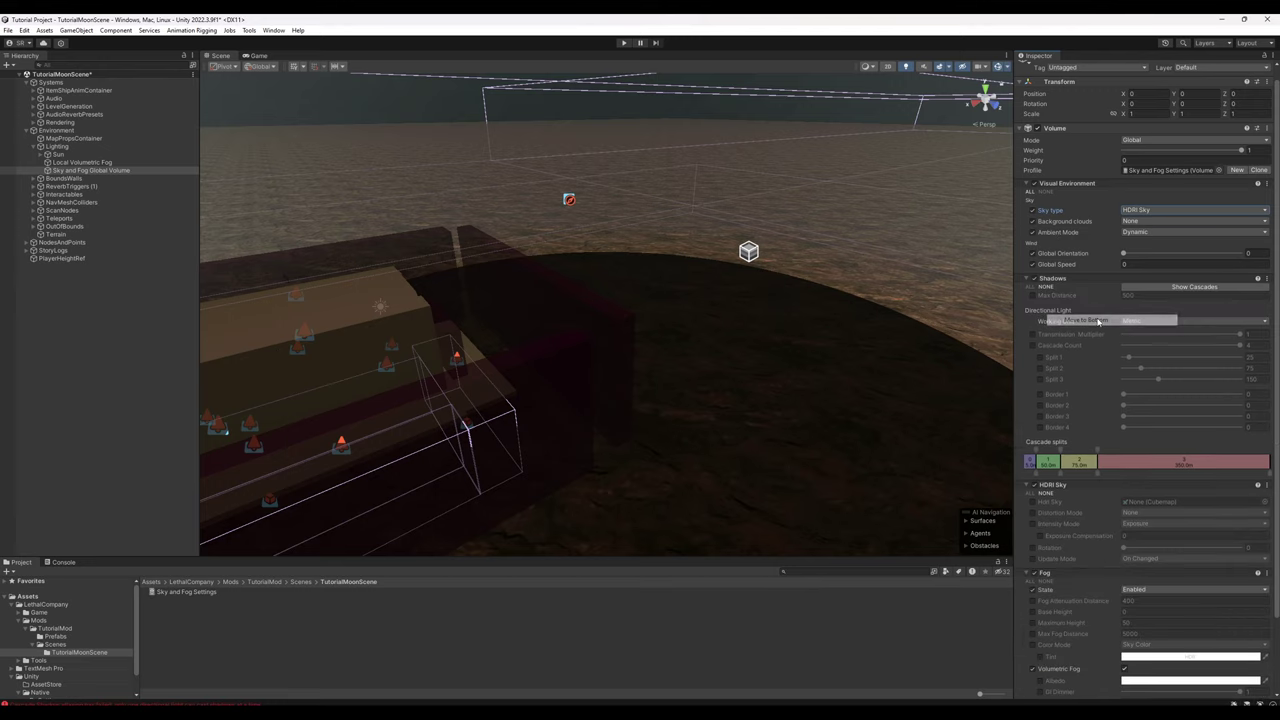
left_click(1033, 296)
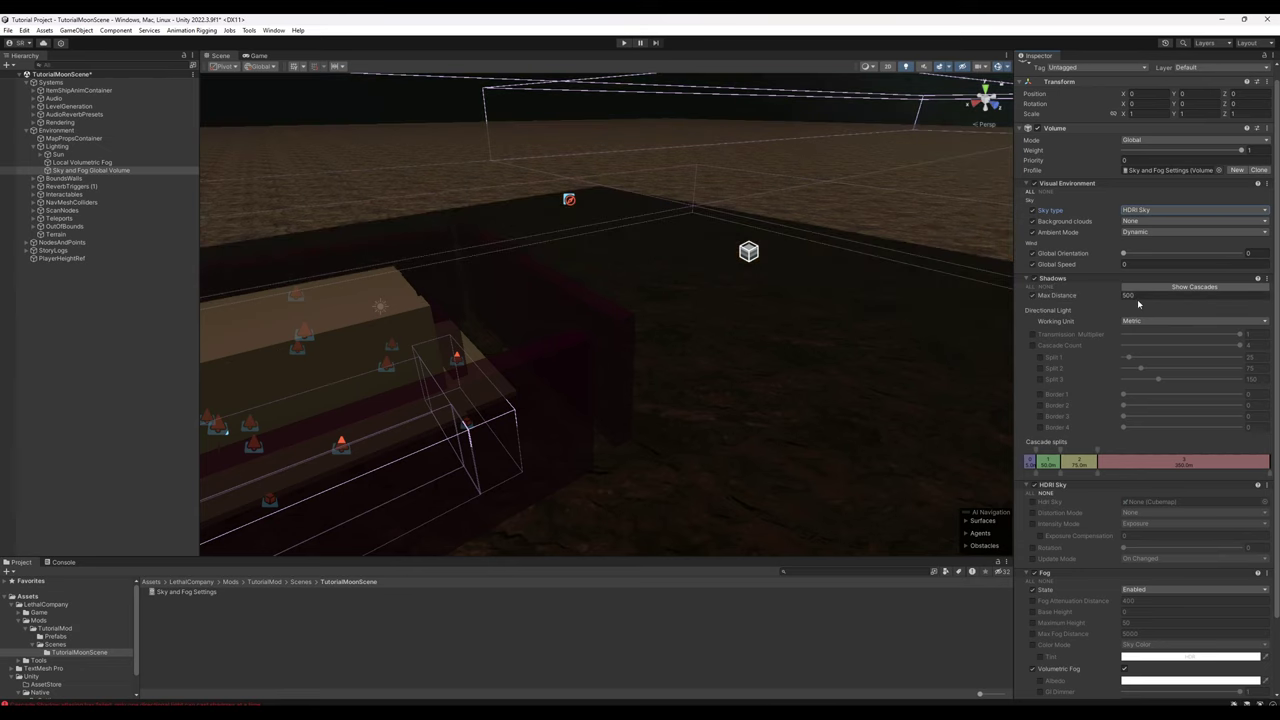
left_click(1132, 297)
type("110")
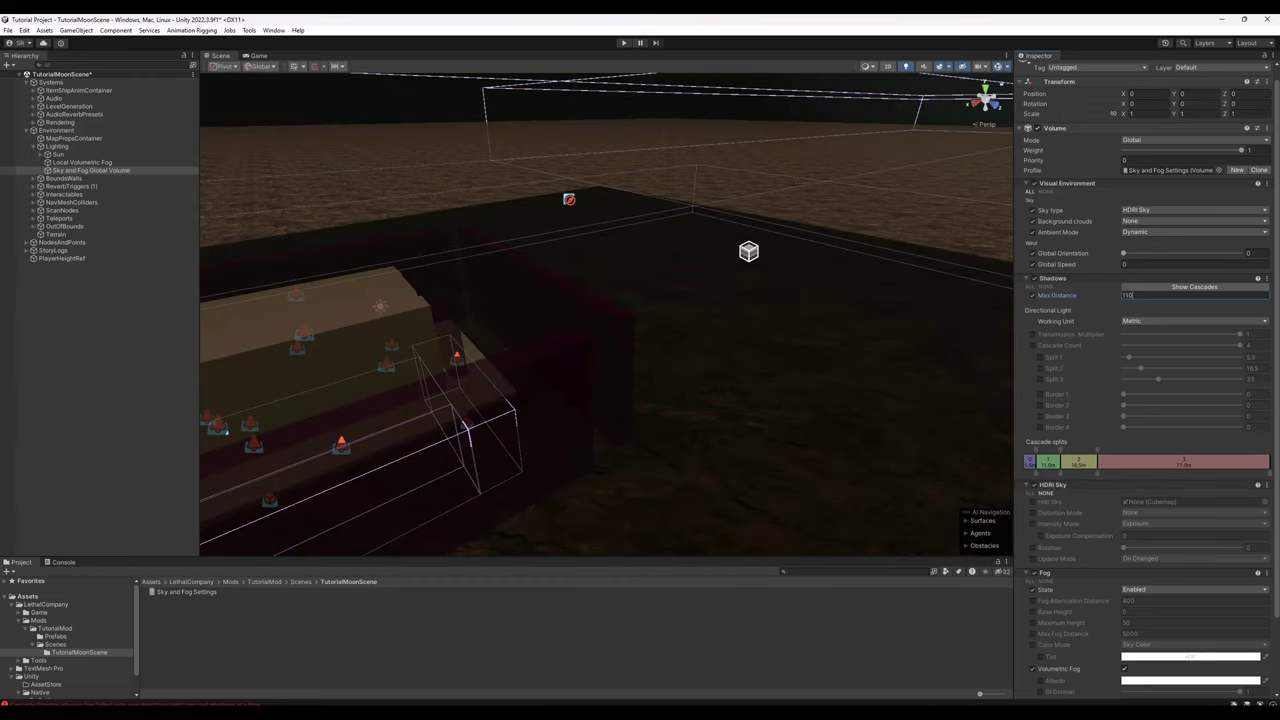
Step: Collapse the Shadows override and move the HDRI Sky override above it
left_click(1026, 281)
right_click(1060, 302)
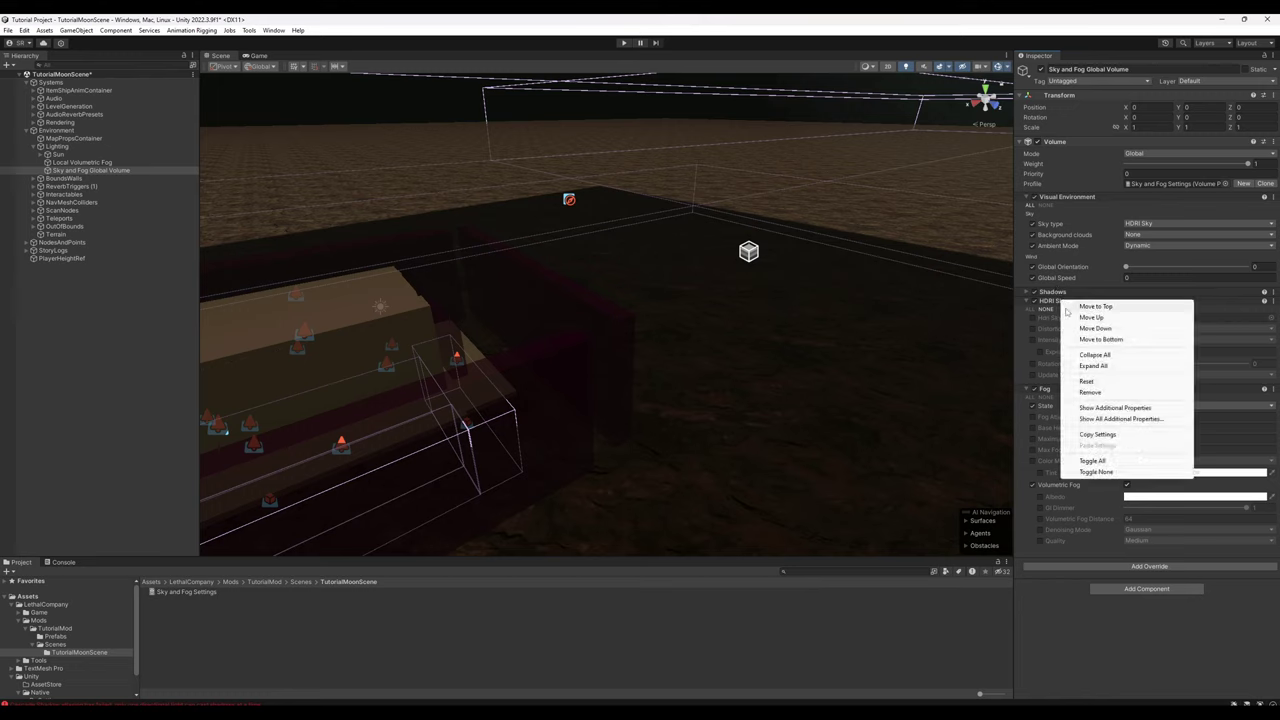
left_click(1099, 318)
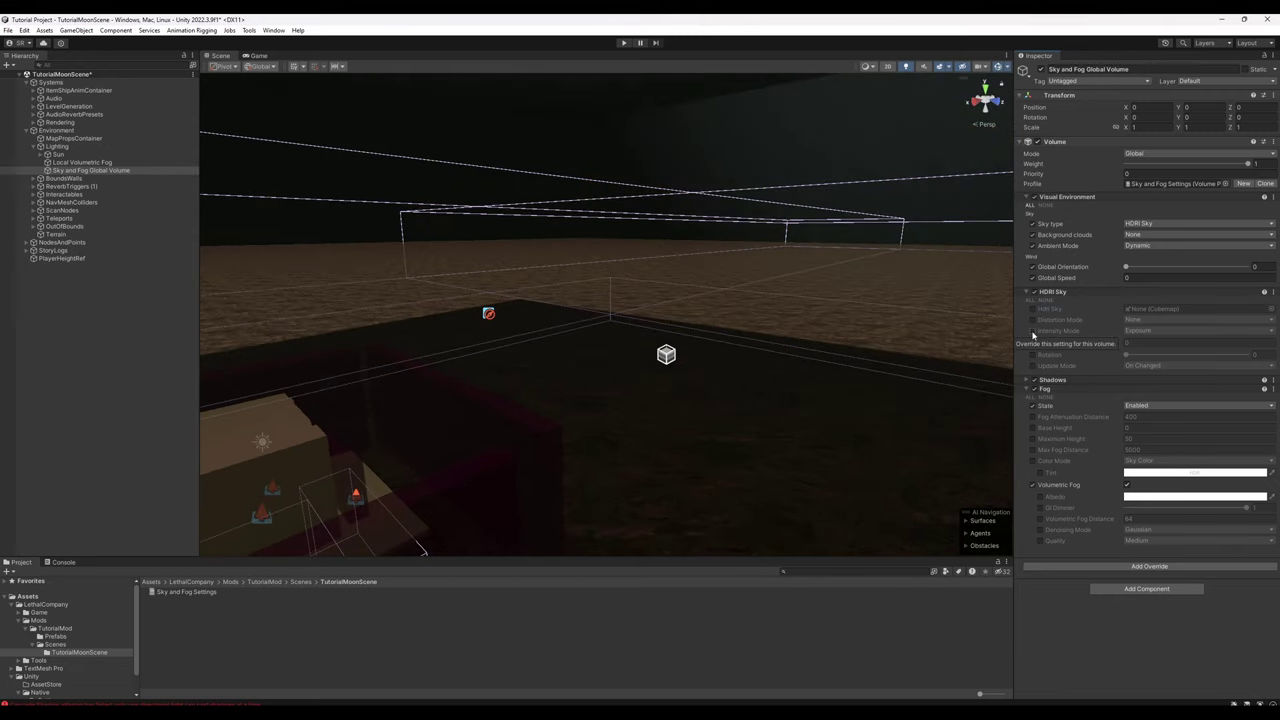
Step: Enable the HDRI Sky's Intensity Mode override and set its Exposure Compensation to -2
left_click(1033, 332)
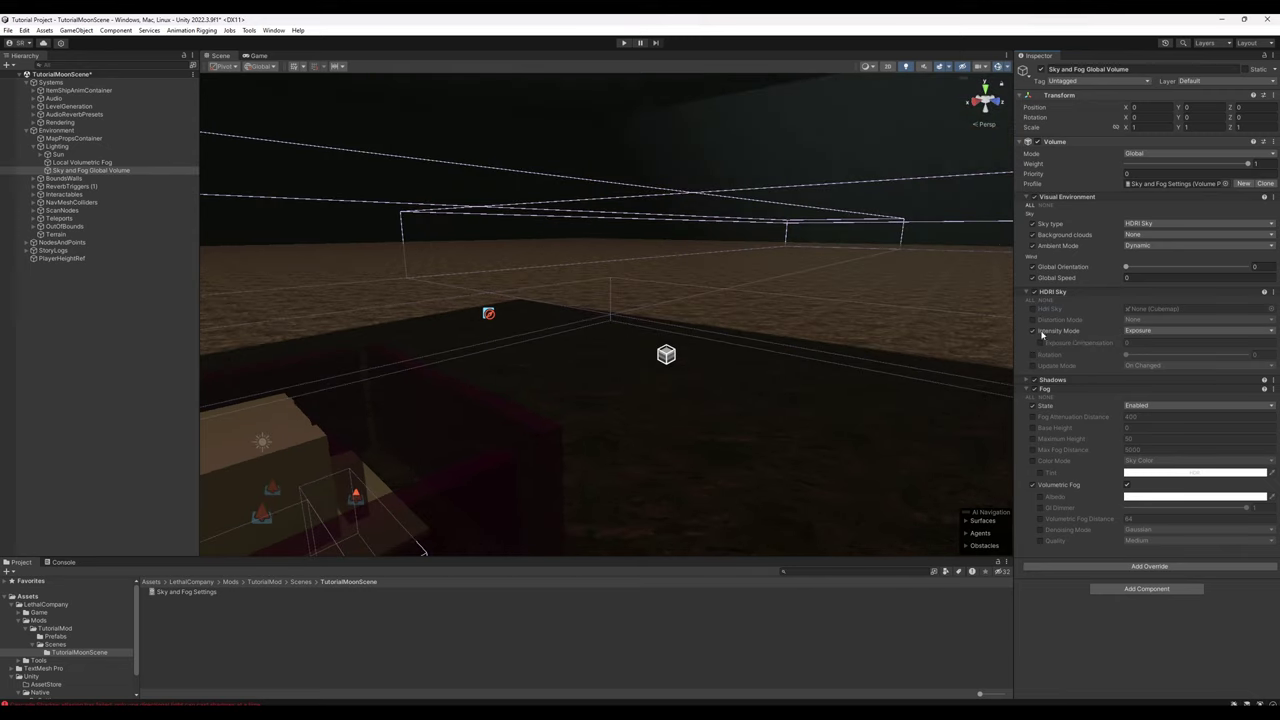
left_click(1040, 343)
left_click(1155, 342)
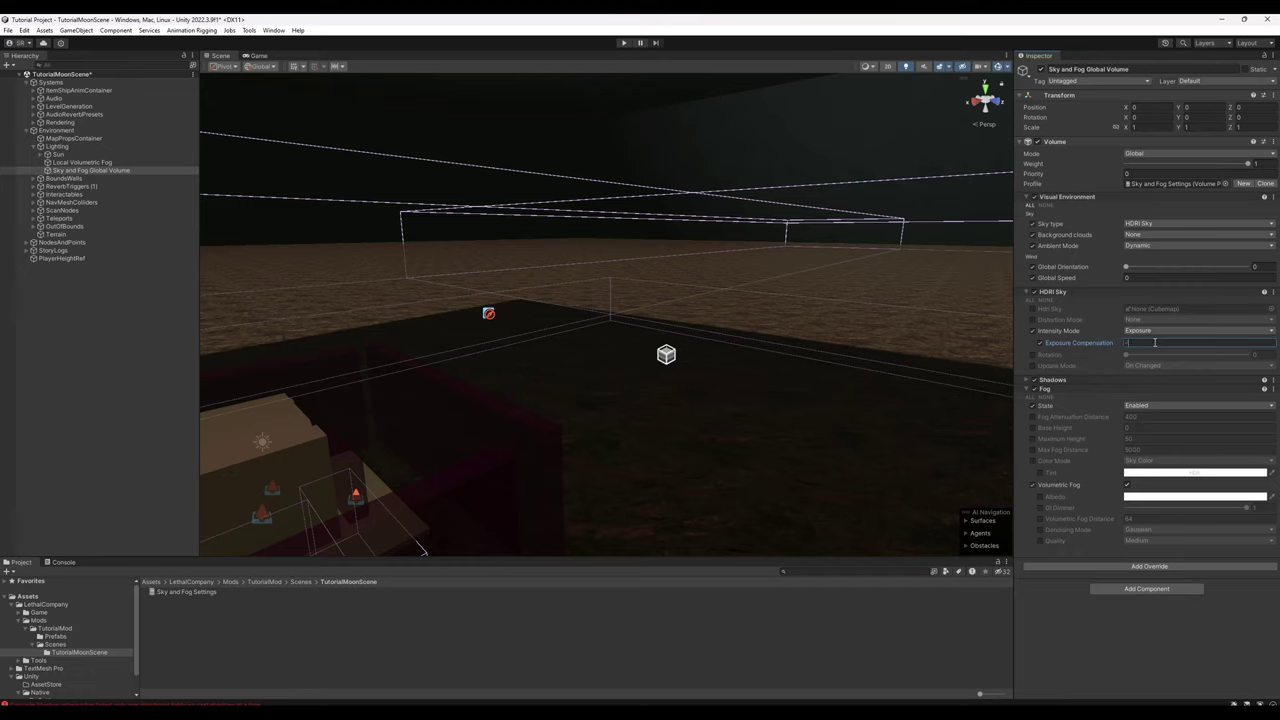
Step: Assign the cedar_bridge_1k cubemap to the HDRI Sky and set its Distortion Mode to Procedural
left_click(1033, 310)
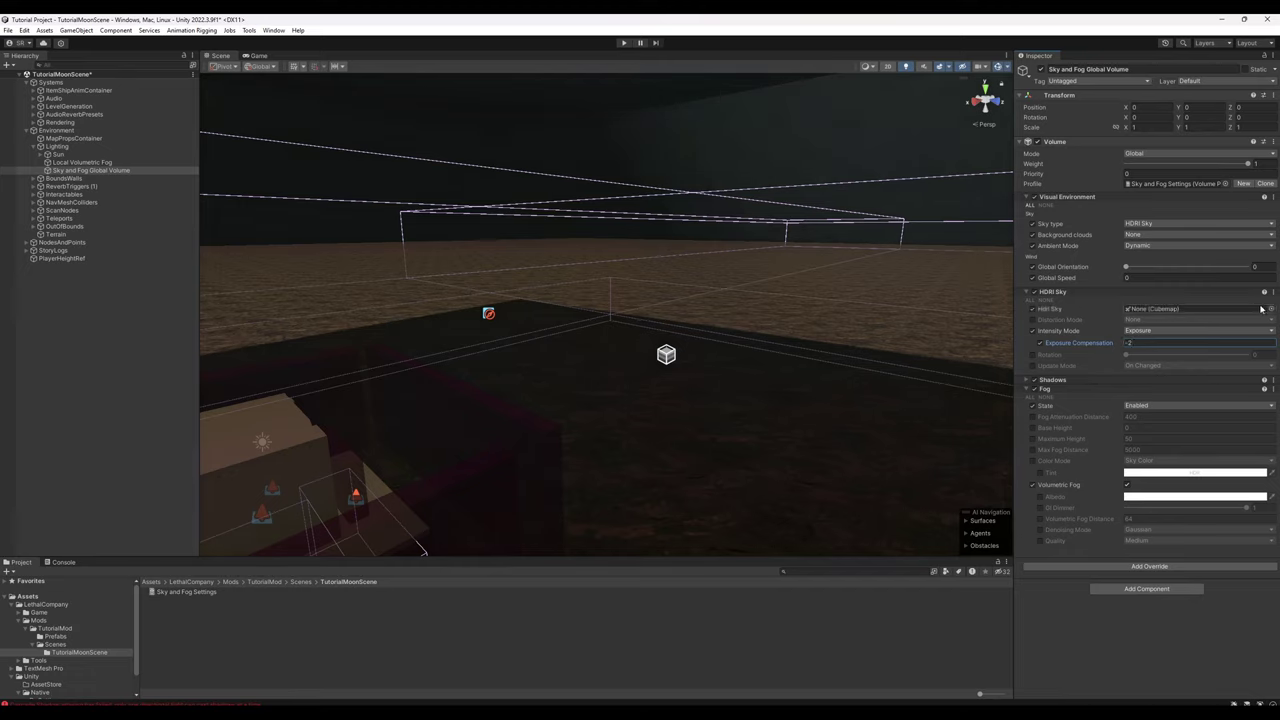
left_click(1270, 309)
left_click(705, 349)
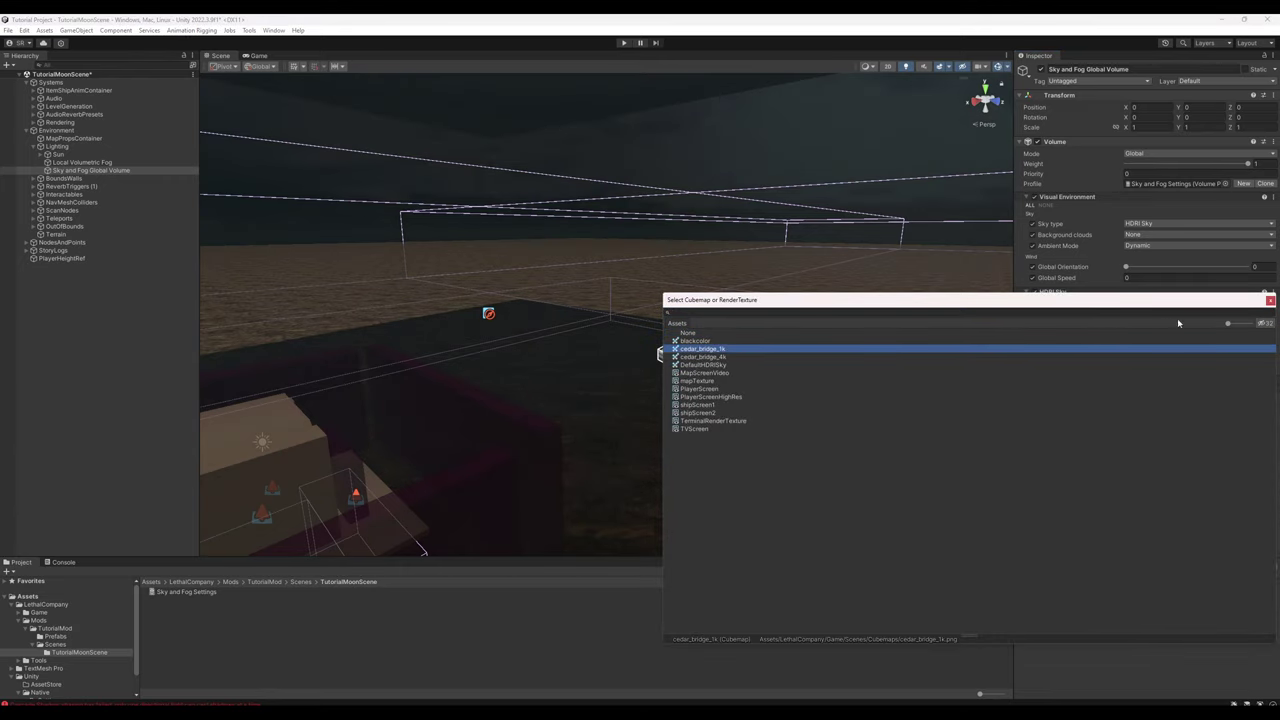
left_click(1270, 300)
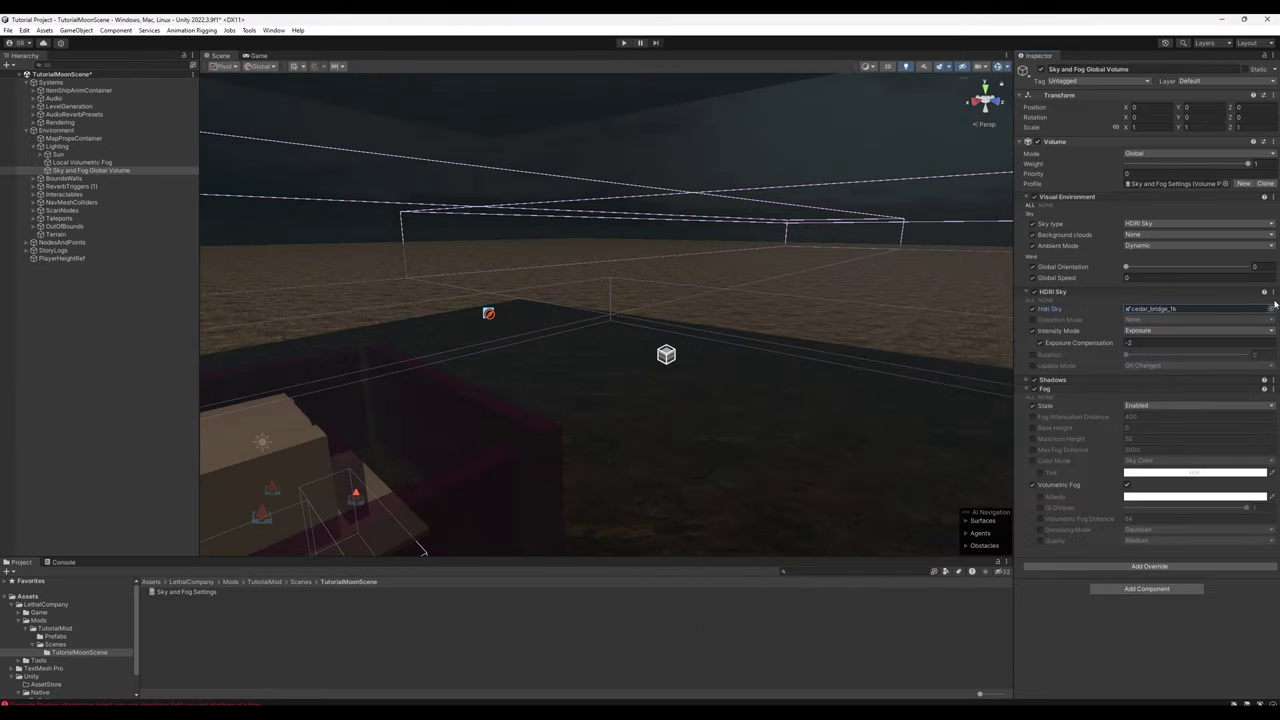
left_click(1033, 320)
left_click(1180, 320)
left_click(1155, 340)
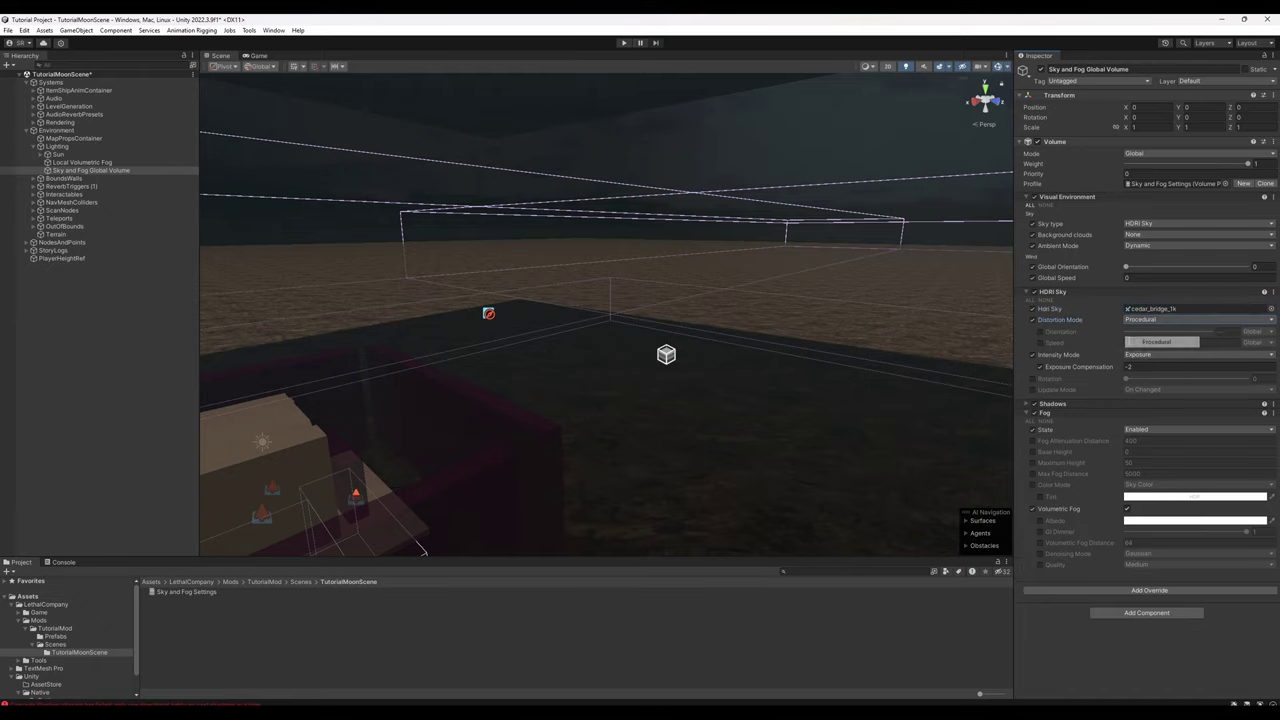
Step: Set the Visual Environment's wind Global Speed to 500 and check the sky in the scene
right_click_drag(800, 330, 845, 354)
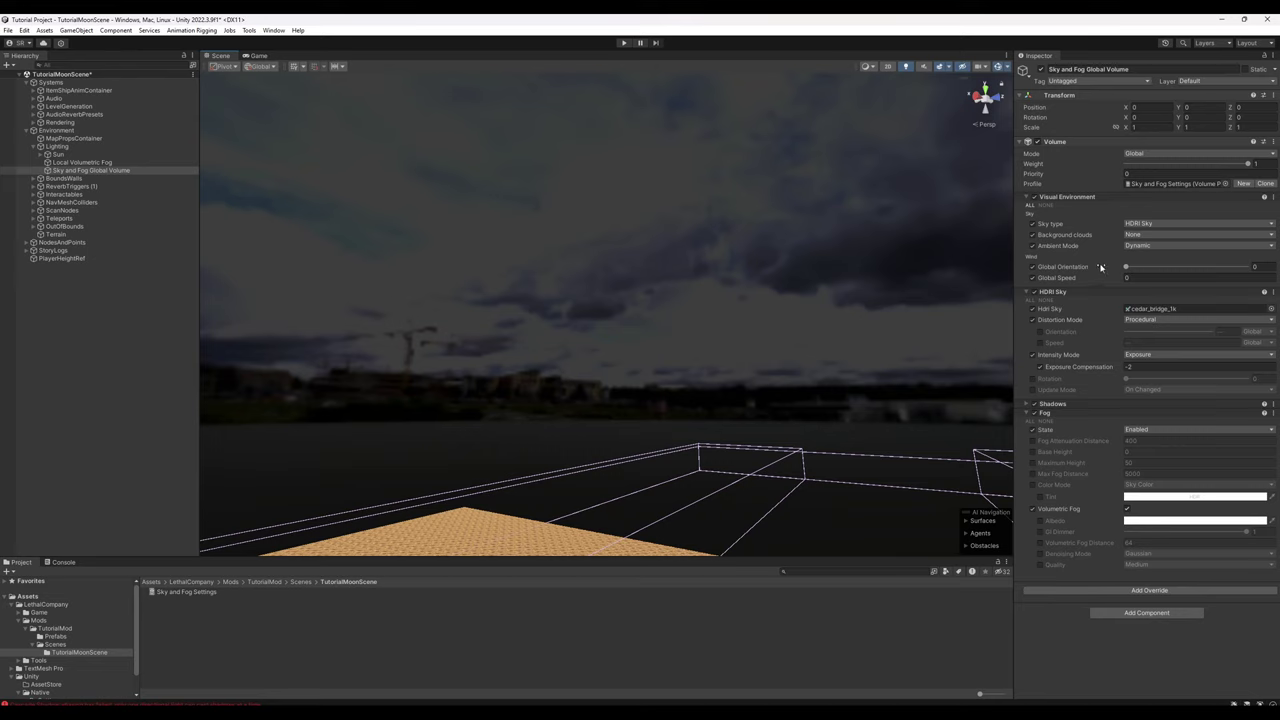
left_click(1136, 277)
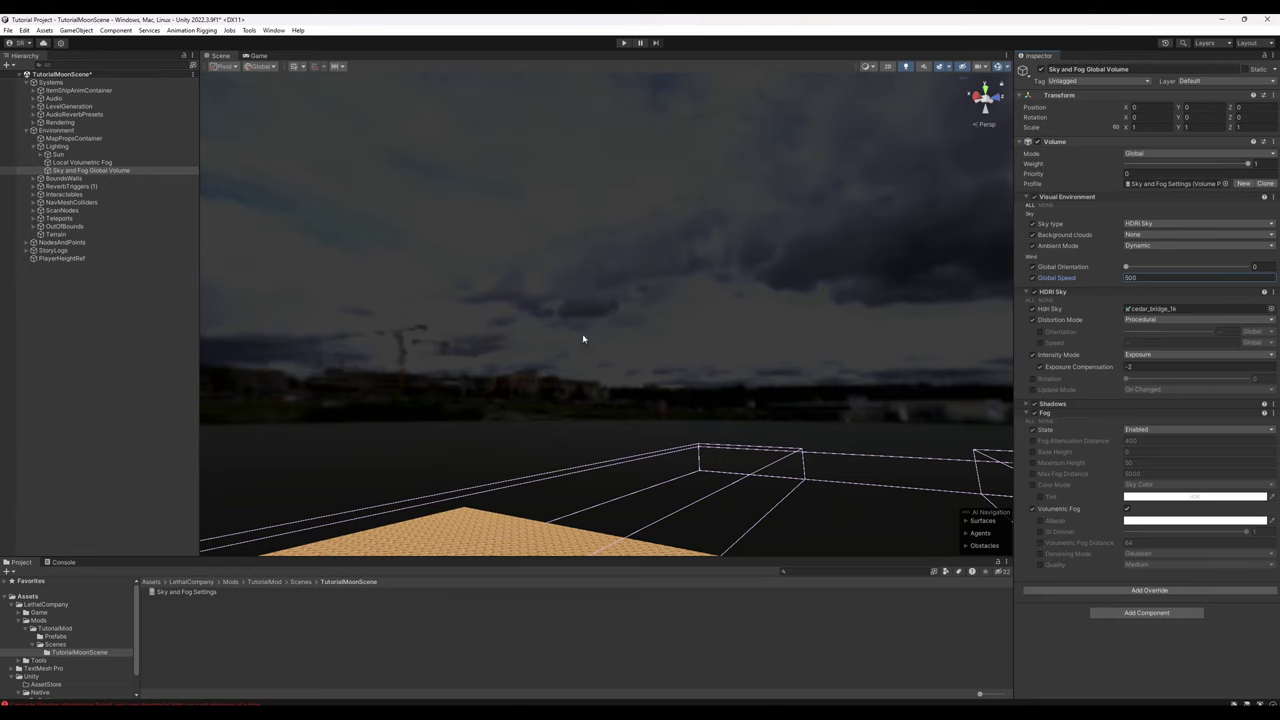
right_click_drag(585, 339, 538, 482)
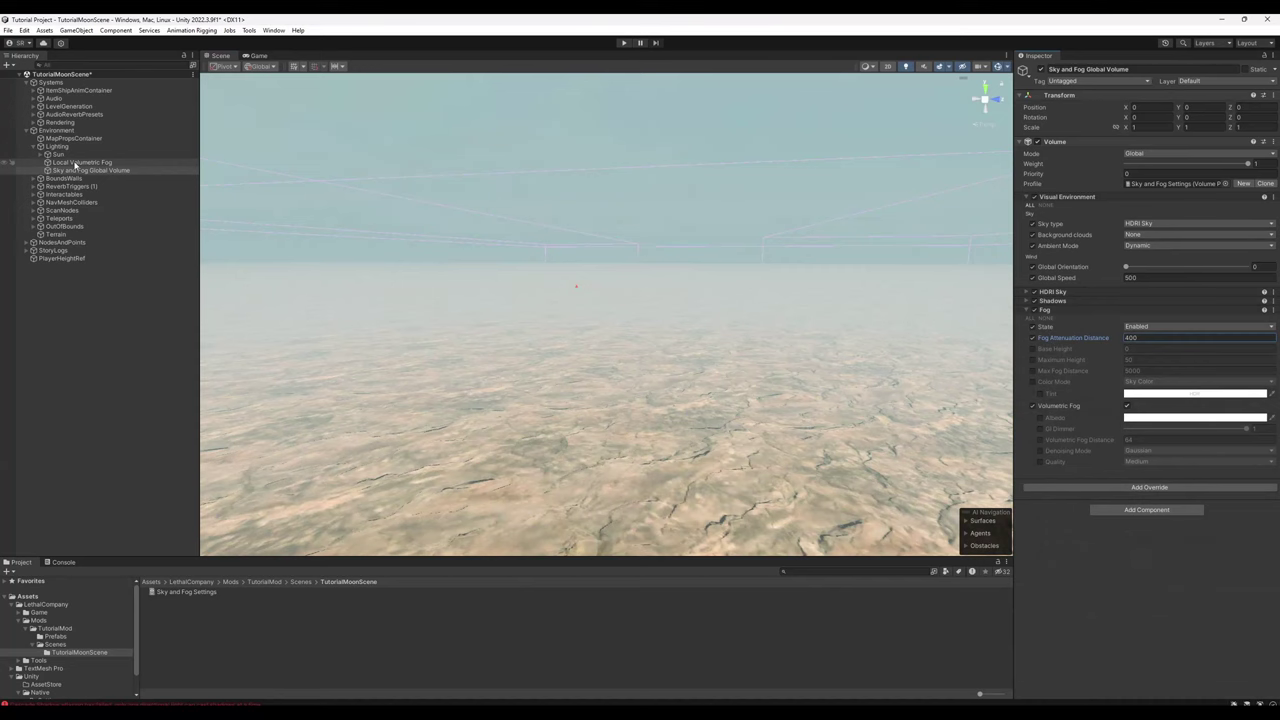
Step: Set the Fog Distance of the Local Volumetric Fog object to 100
left_click(70, 162)
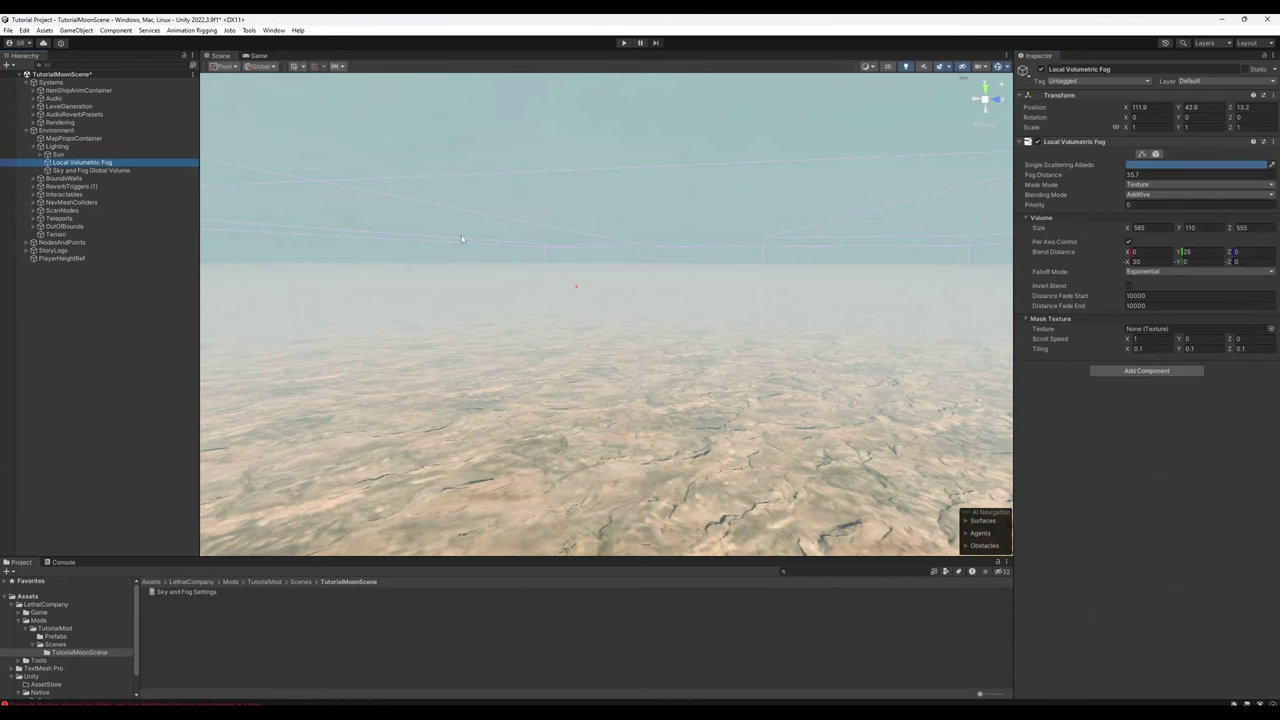
left_click(91, 170)
left_click(91, 163)
left_click(1148, 175)
type("100")
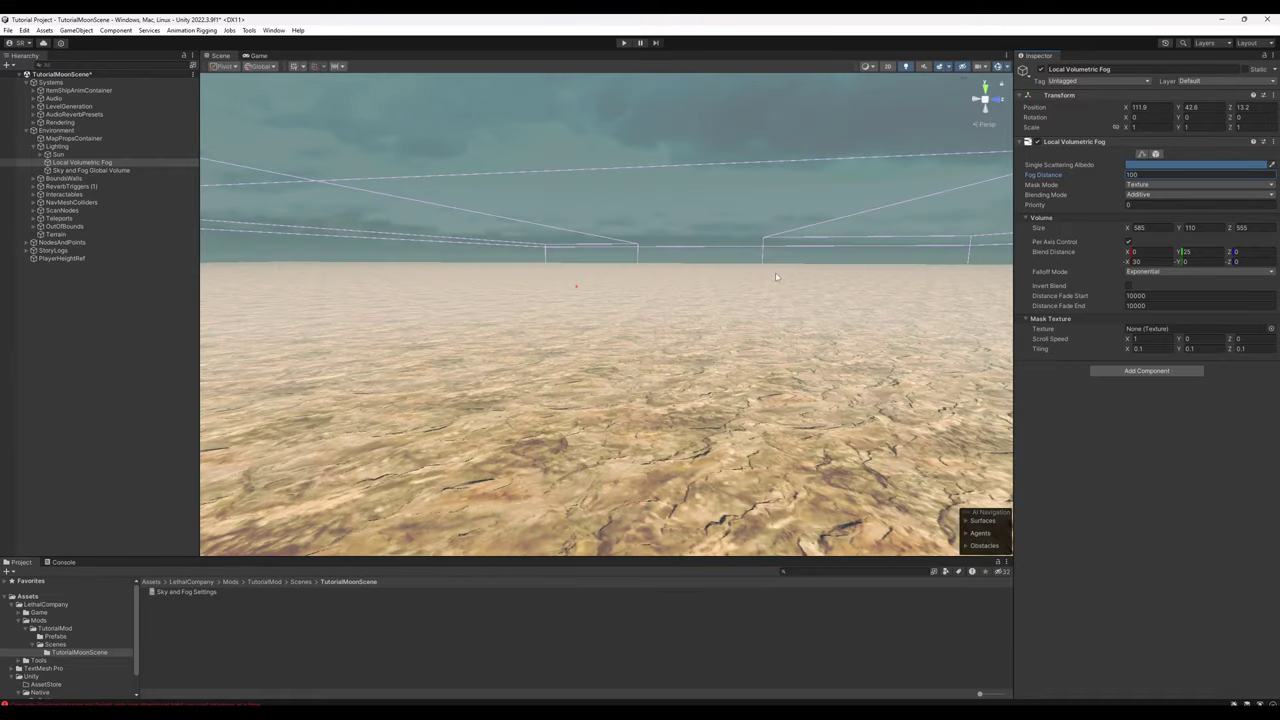
right_click_drag(776, 277, 740, 290)
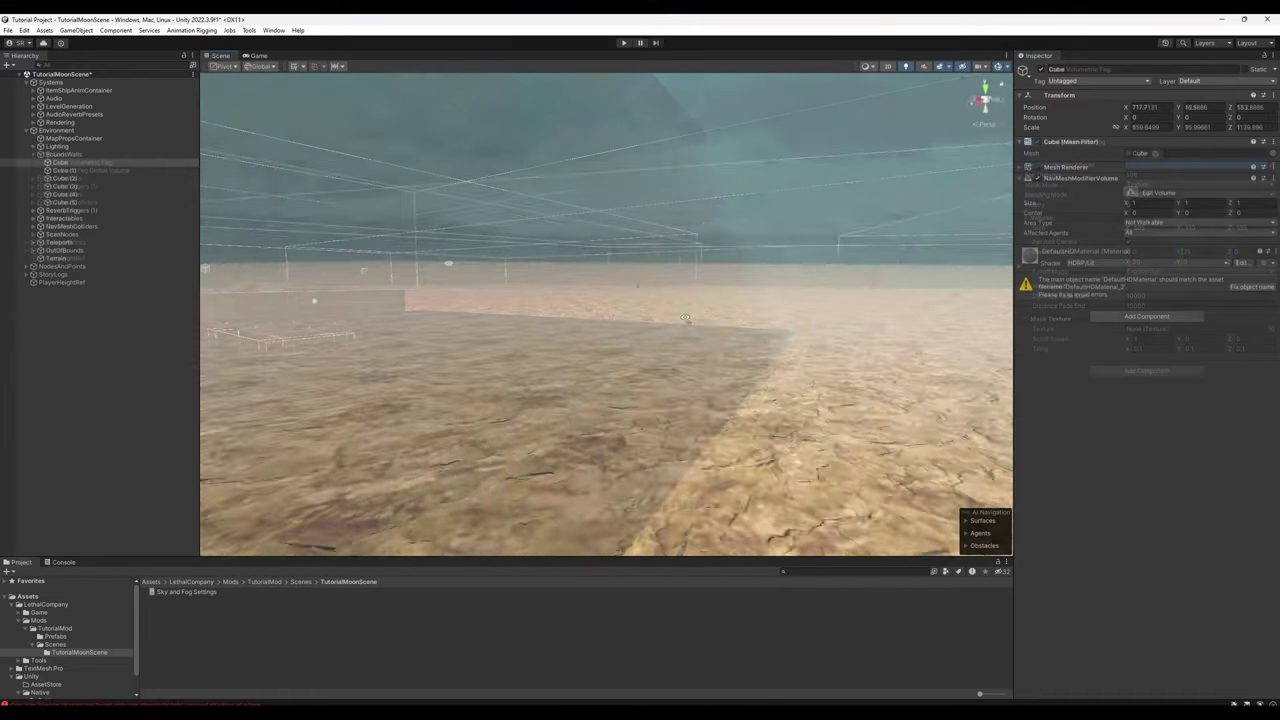
Step: Look over the boundary walls around the terrain and inspect the Cube (25) reverb trigger
right_click_drag(800, 300, 242, 380)
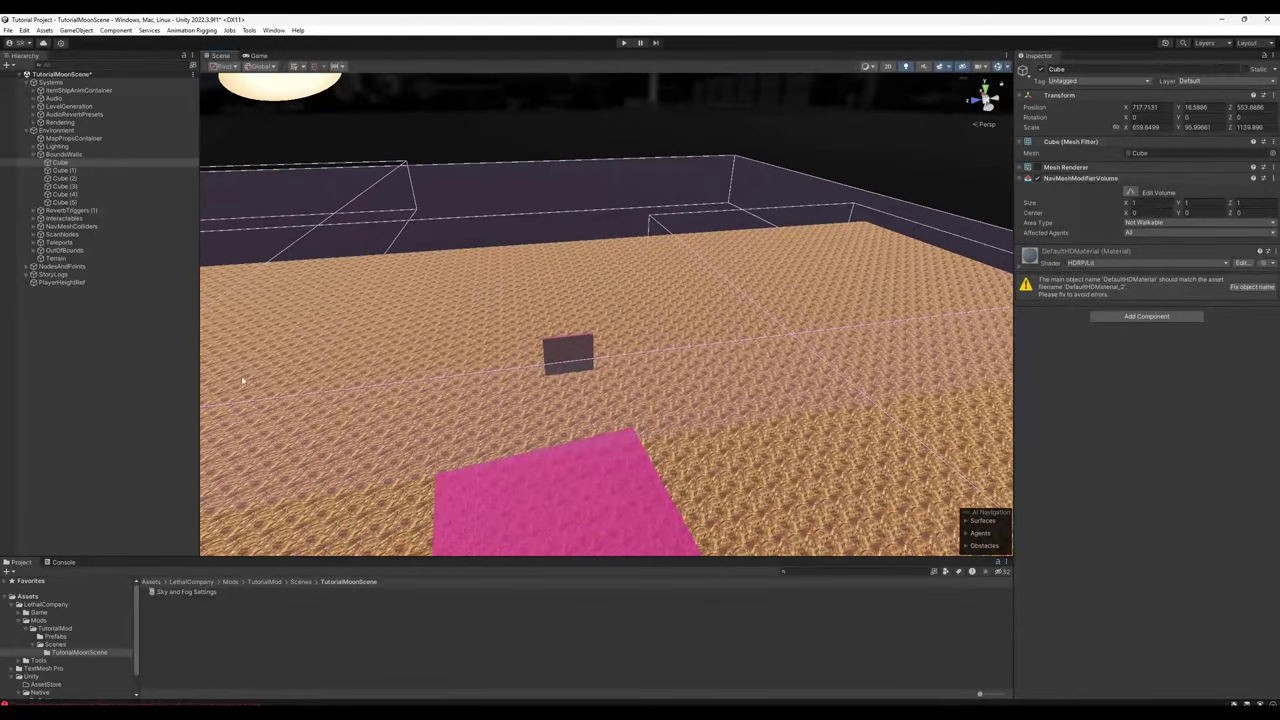
left_click(34, 154)
left_click(34, 162)
left_click(66, 170)
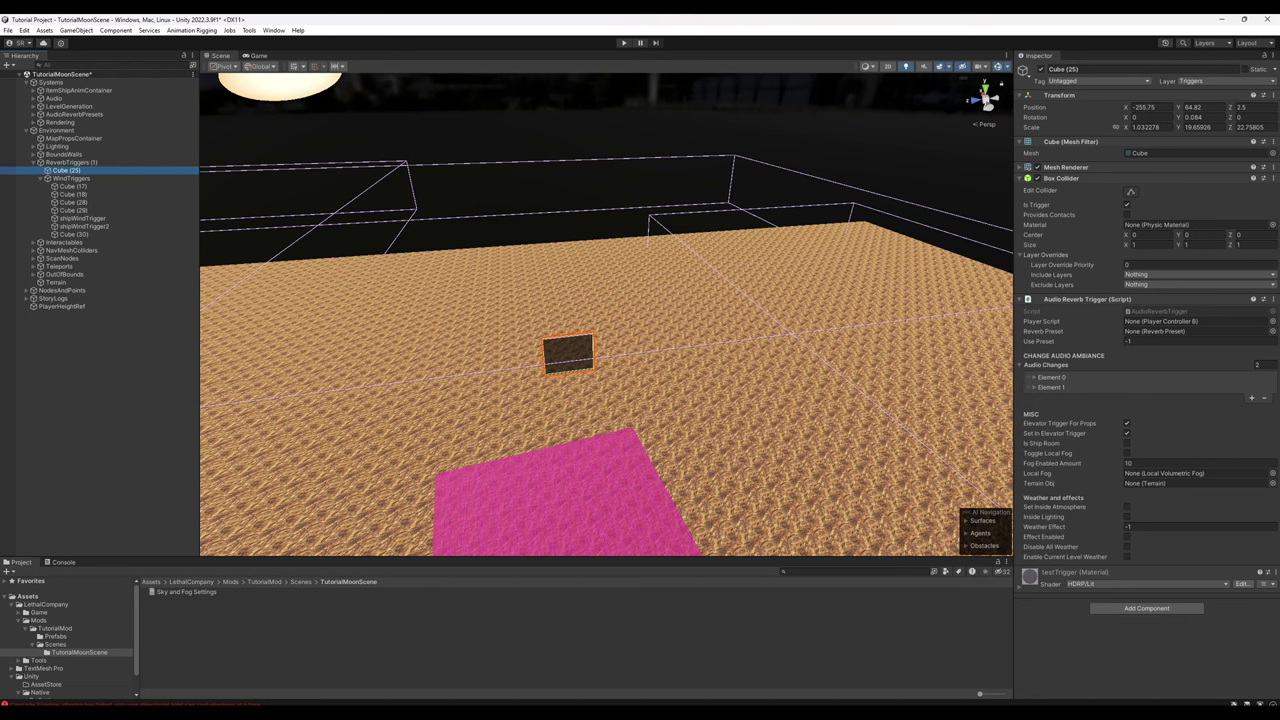
Step: Assign the OutsideForest reverb preset to the wind triggers Cube (17), Cube (18), Cube (28), Cube (29) and shipWindTrigger2 together
left_click(72, 187)
left_click(80, 195, "ctrl")
left_click(90, 203, "ctrl")
left_click(92, 210, "ctrl")
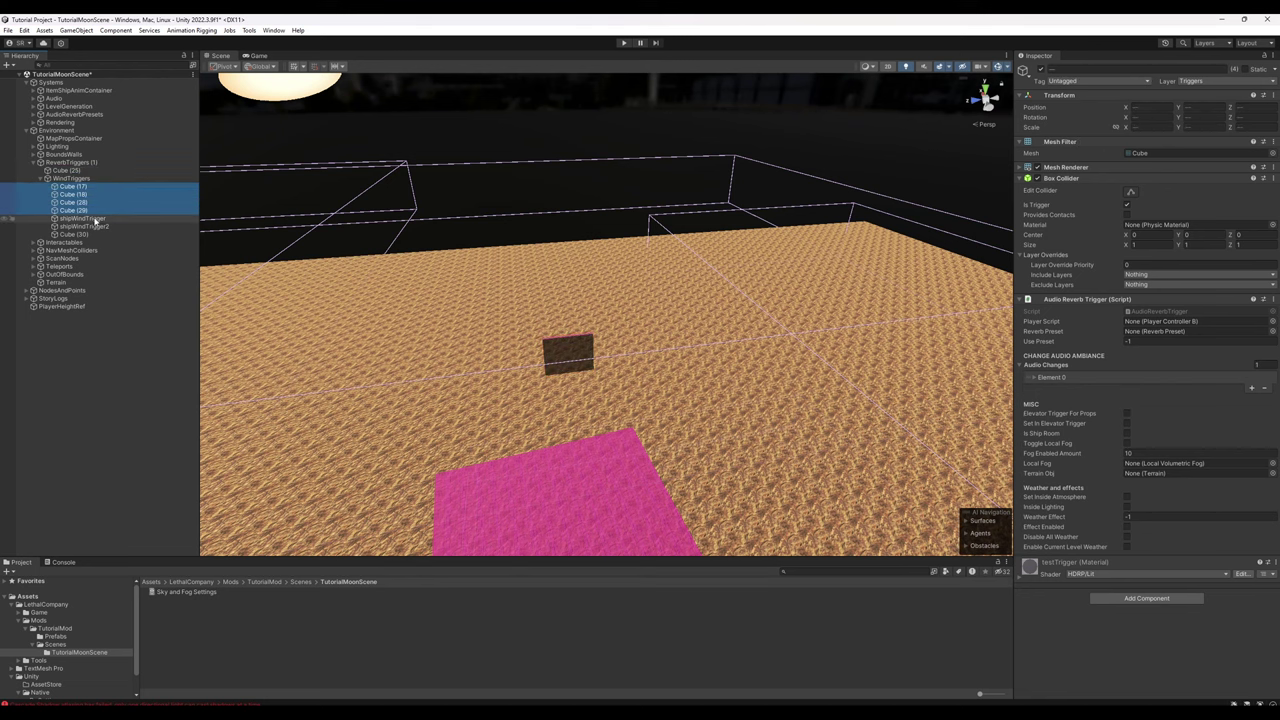
left_click(107, 227, "ctrl")
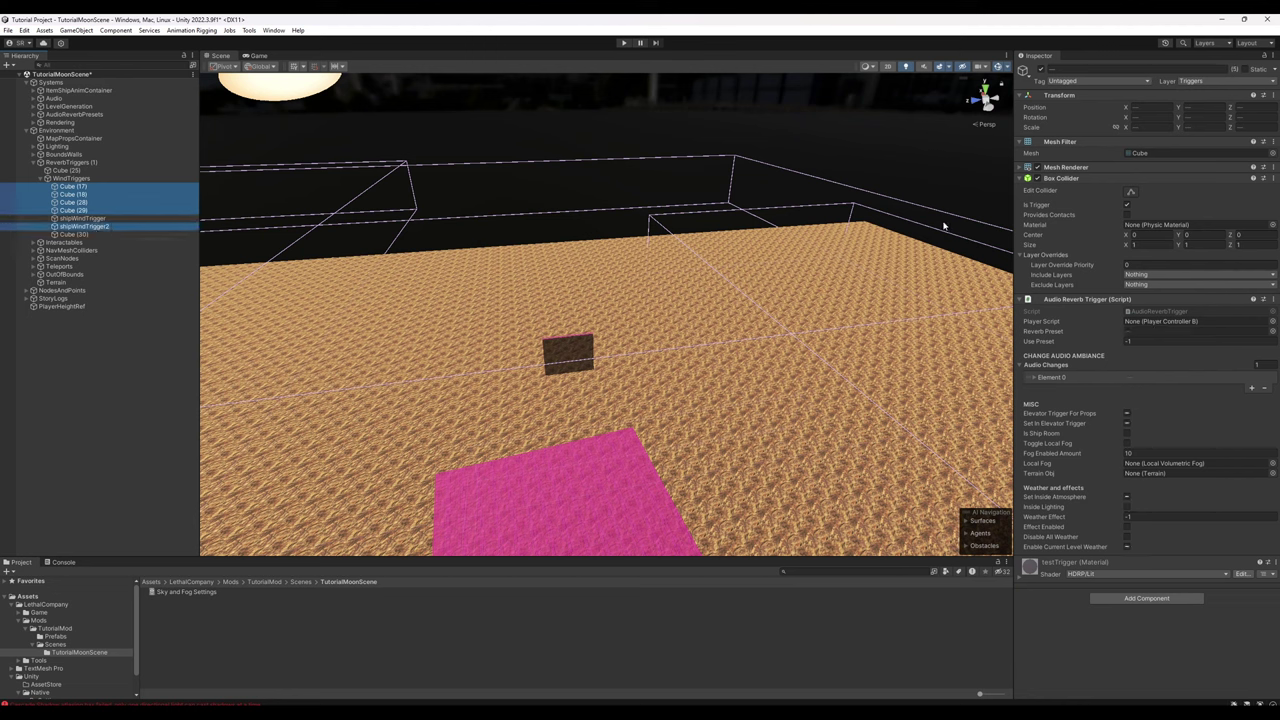
left_click(1272, 331)
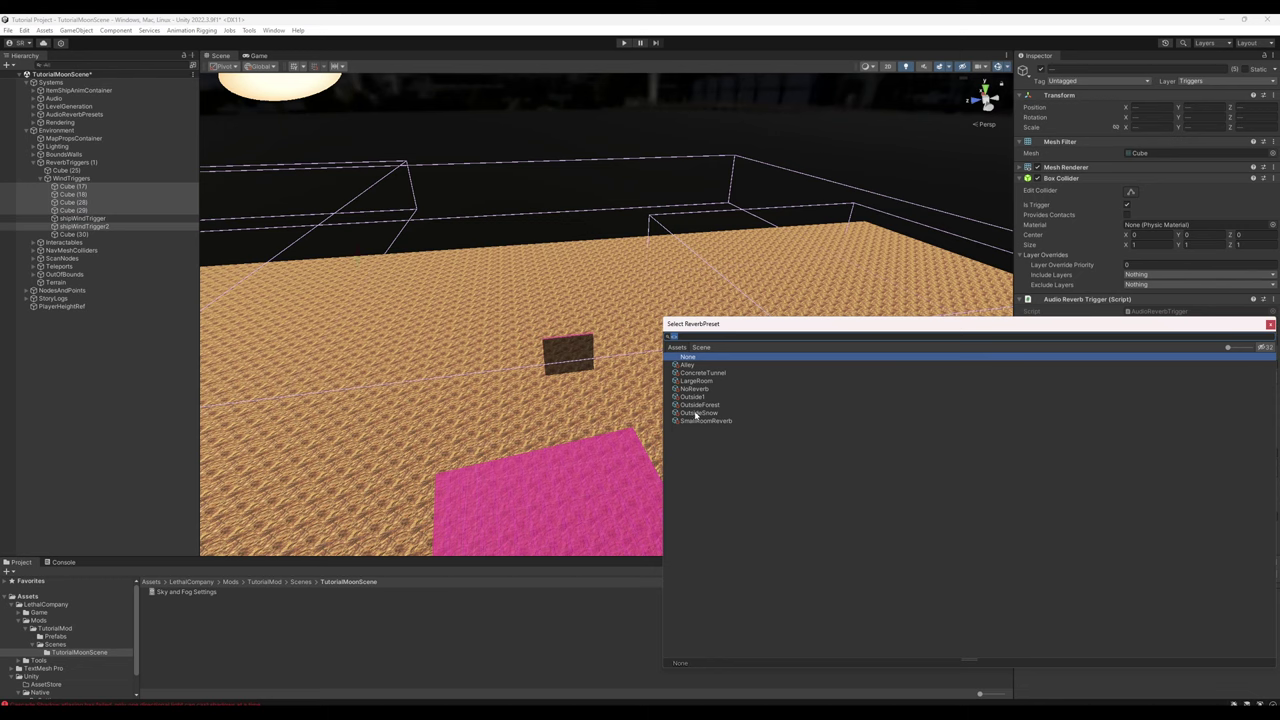
left_click(722, 405)
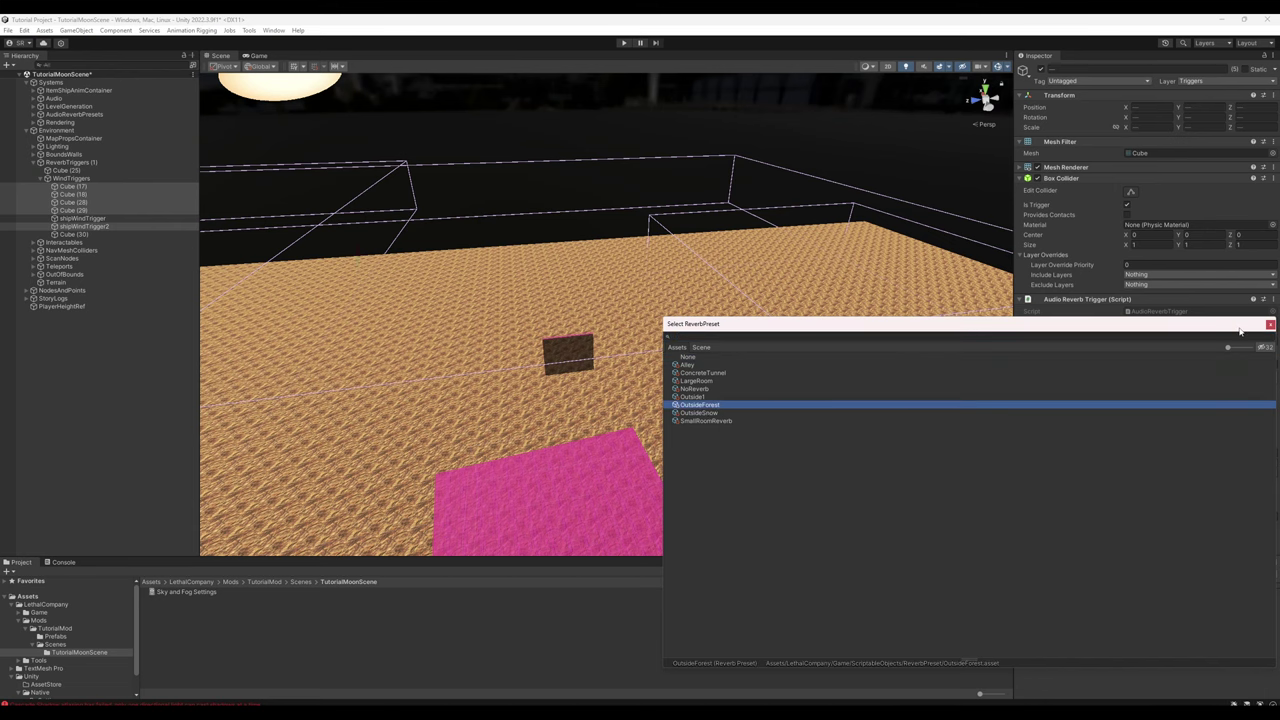
left_click(1270, 324)
Step: Examine the OutsideForest preset's settings, the shipWindTrigger's reverb settings and the large Cube (30) trigger around the ship
left_click(1156, 336)
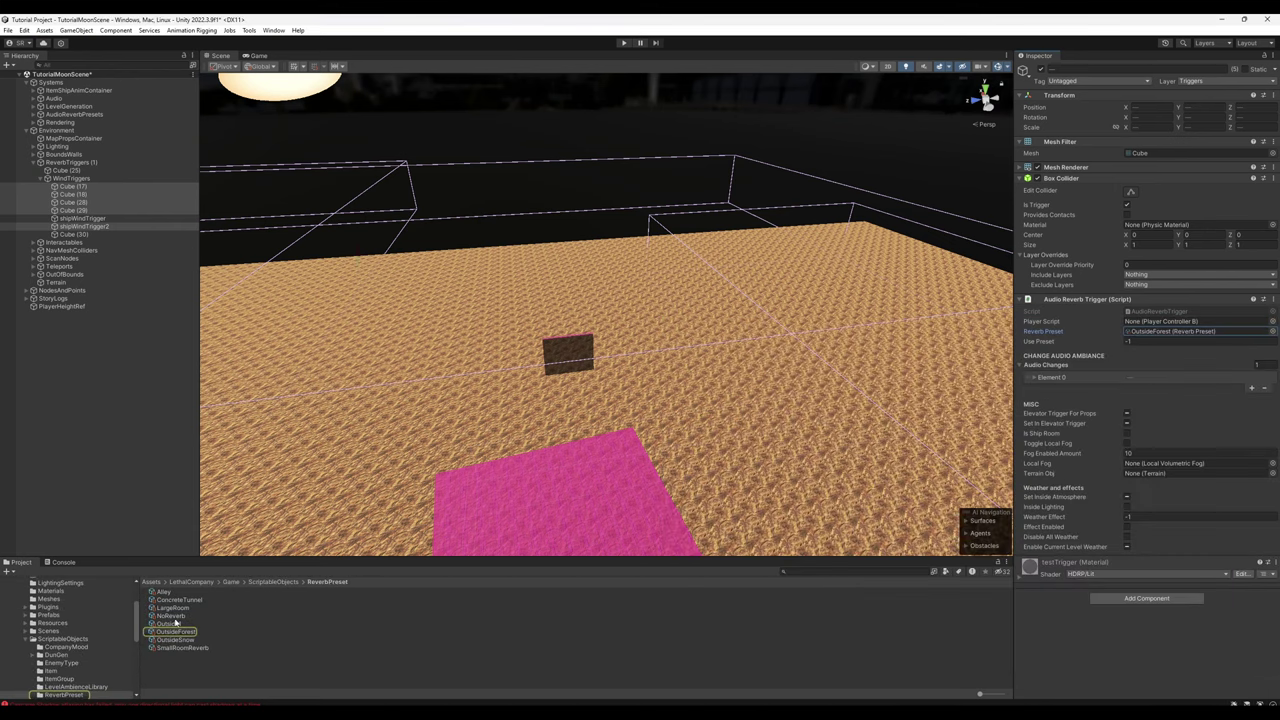
left_click(152, 632)
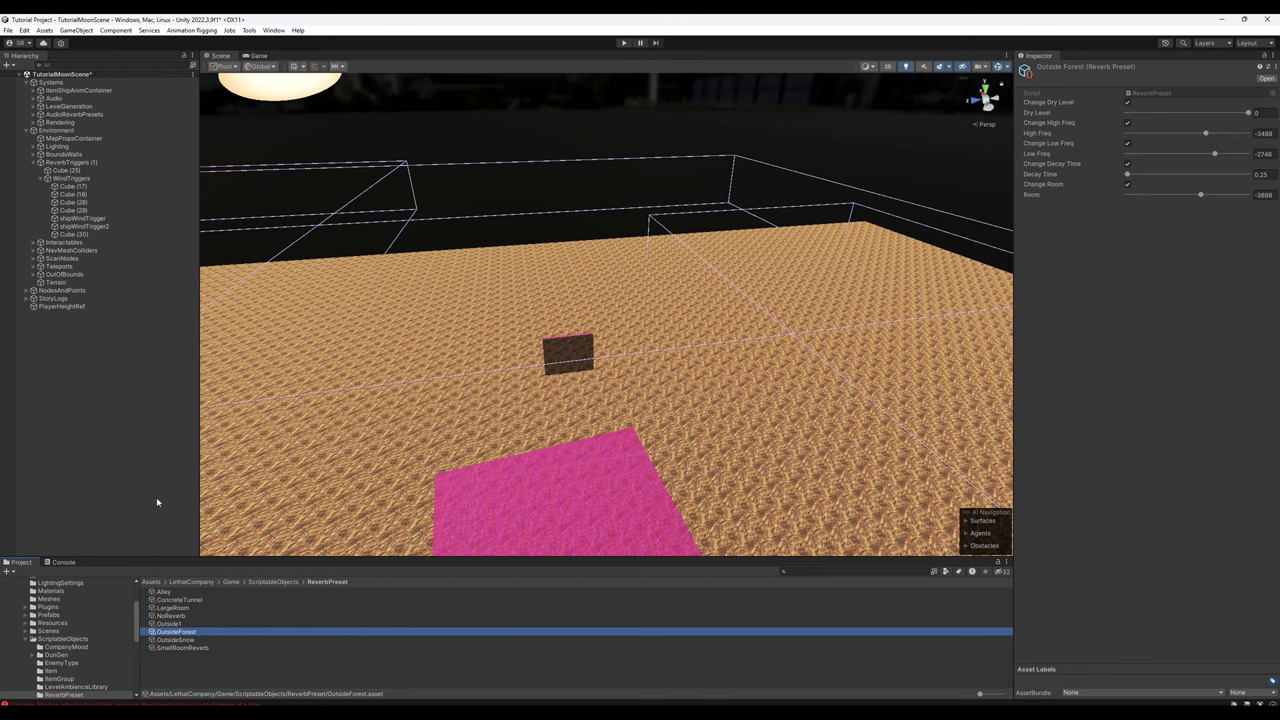
left_click(82, 218)
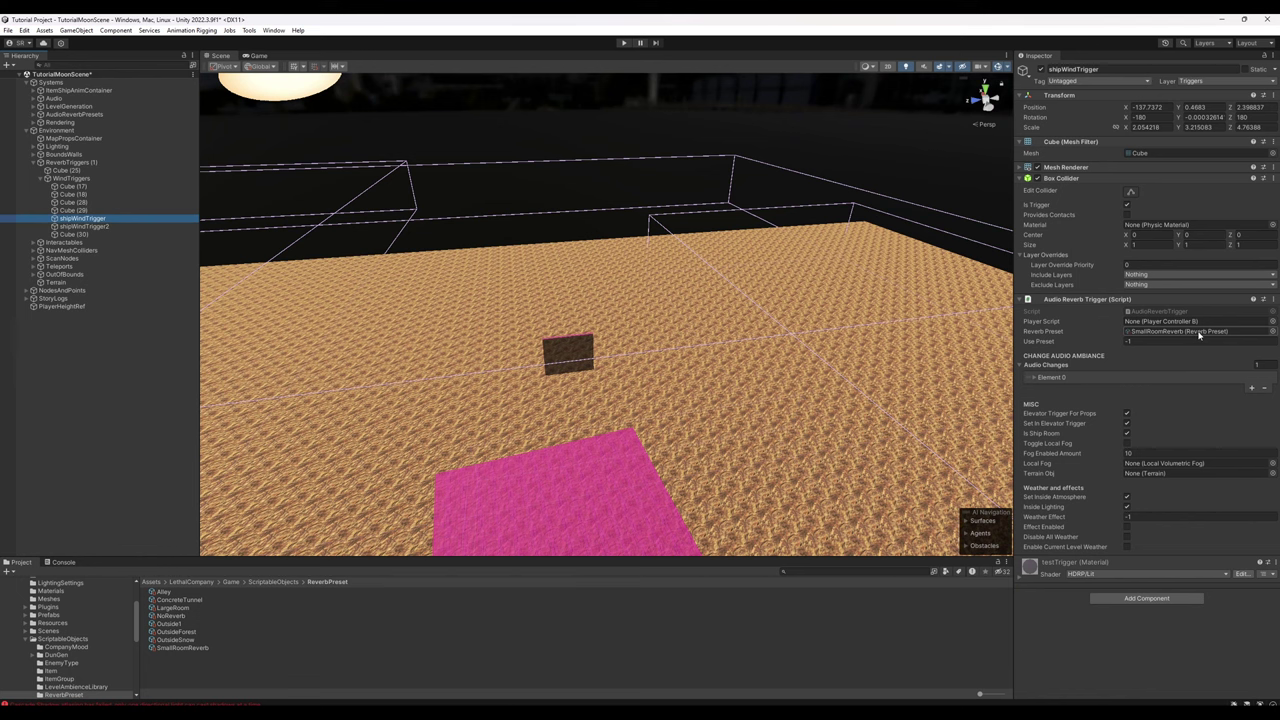
left_click(759, 343)
right_click_drag(378, 328, 469, 419)
Step: Inspect the inactive first ladder in the Interactables group
left_click(33, 162)
left_click(33, 170)
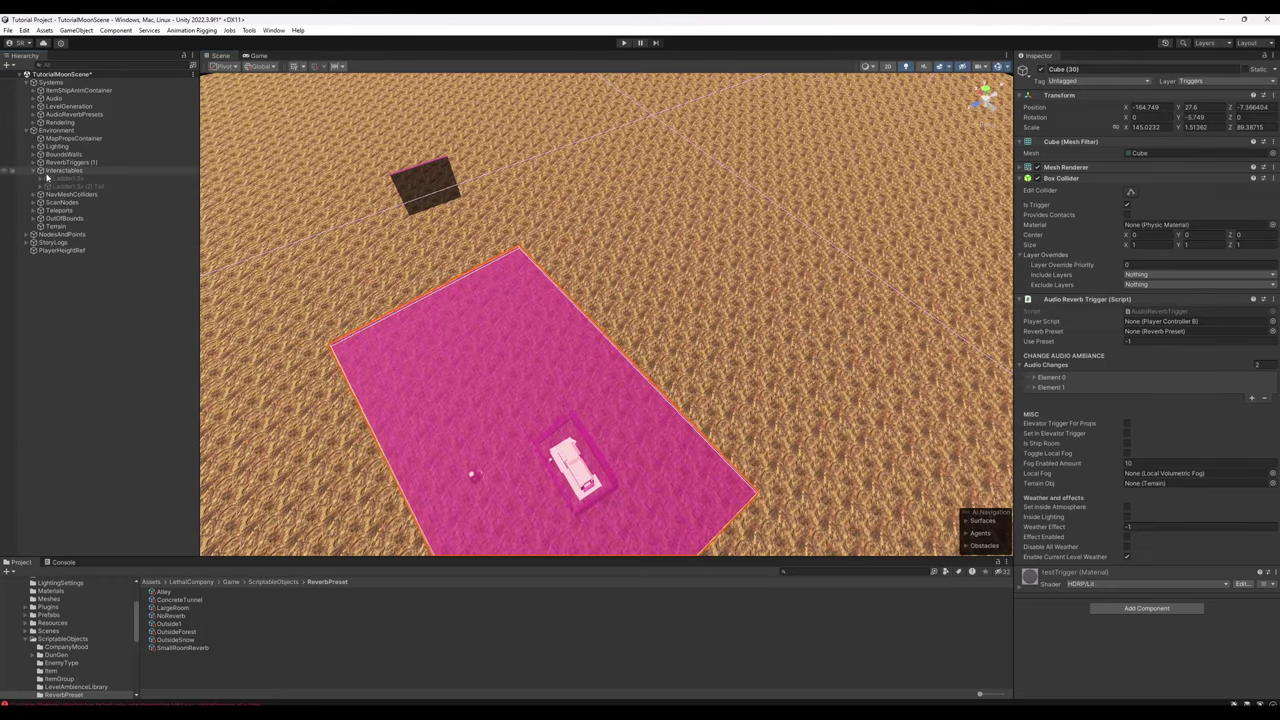
left_click(64, 179)
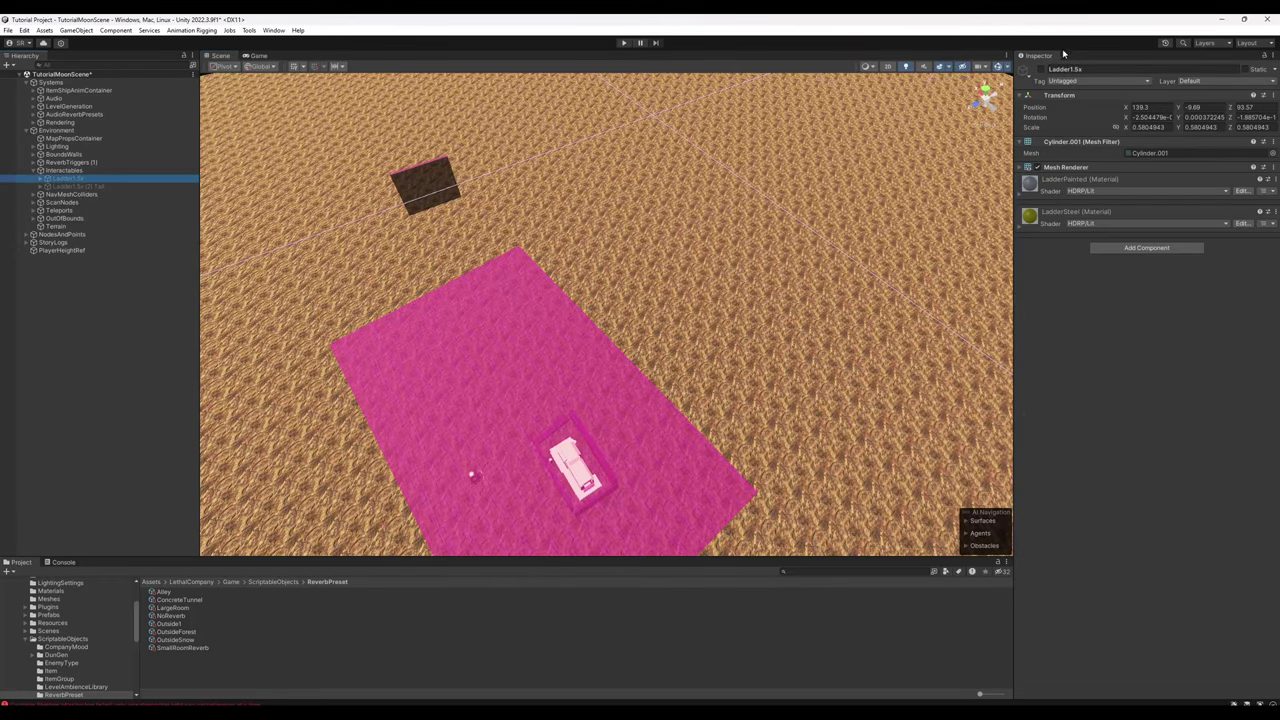
right_click_drag(450, 250, 155, 251)
Step: Delete the Modifiers object from the NavMeshColliders group
left_click(32, 179)
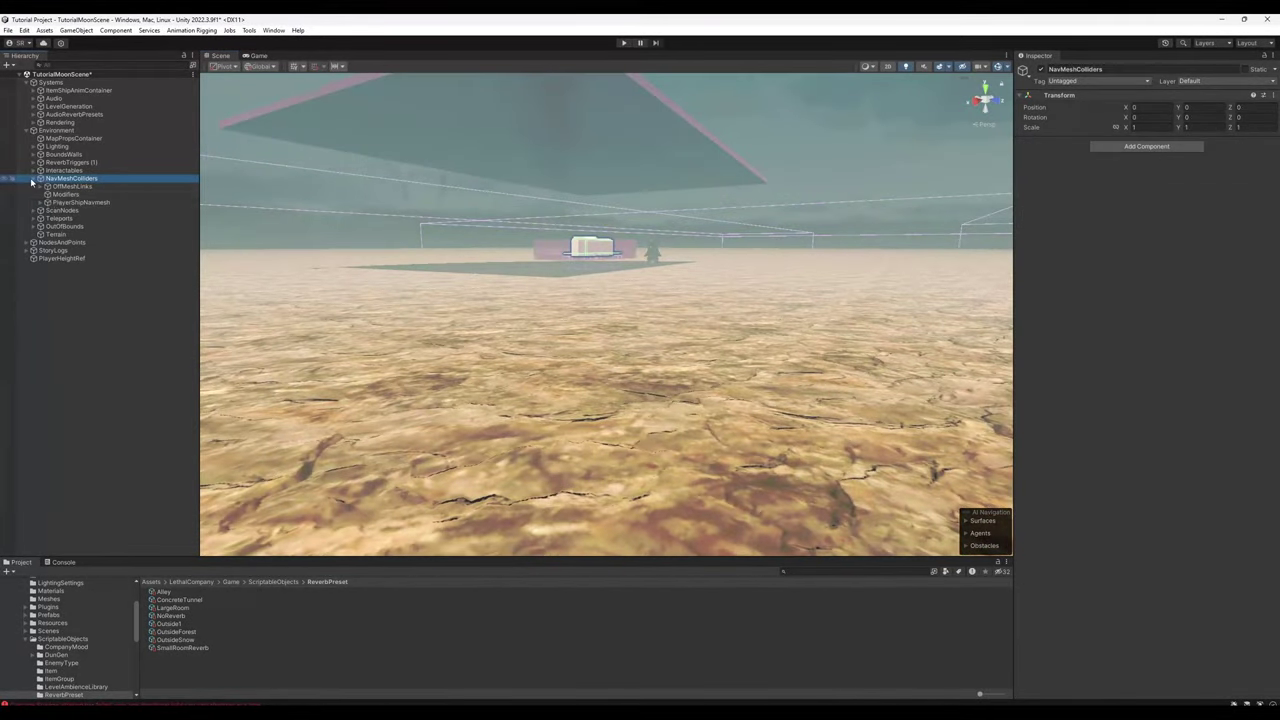
left_click(66, 194)
key("Delete")
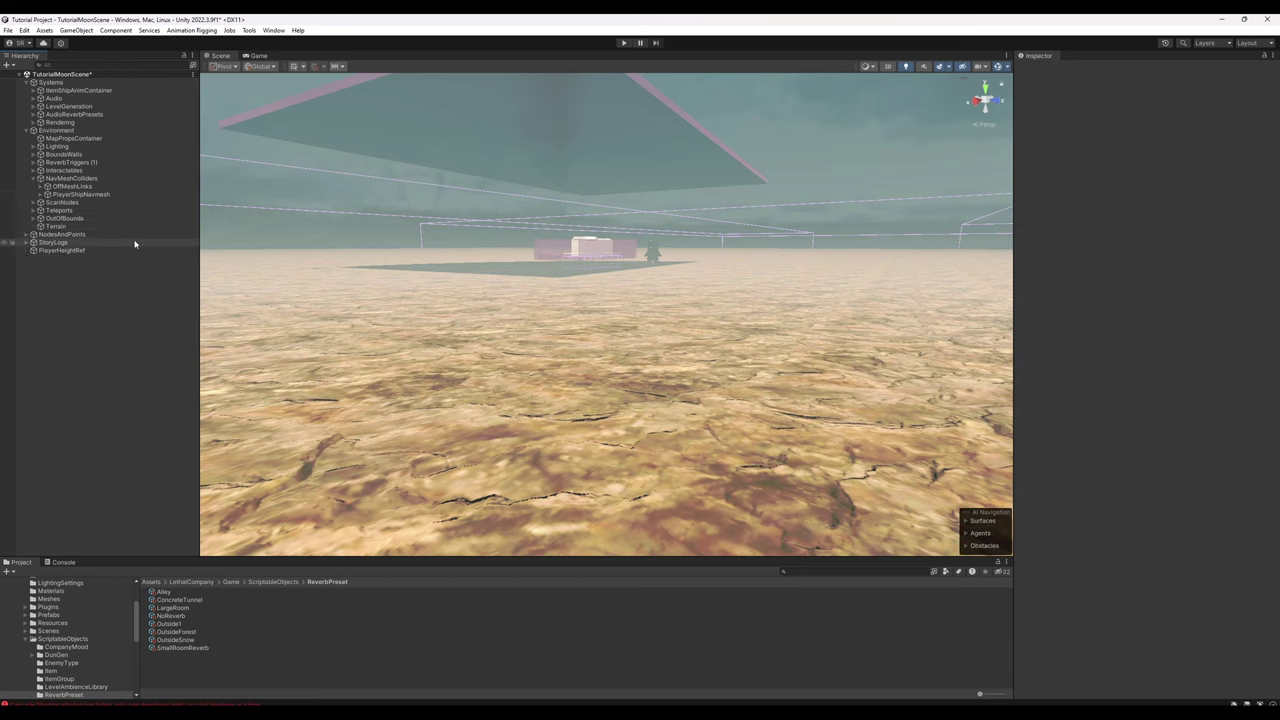
Step: Delete all Fence and Curb links, from Fence through Fence (19), in the OffMeshLinks group
left_click(44, 188)
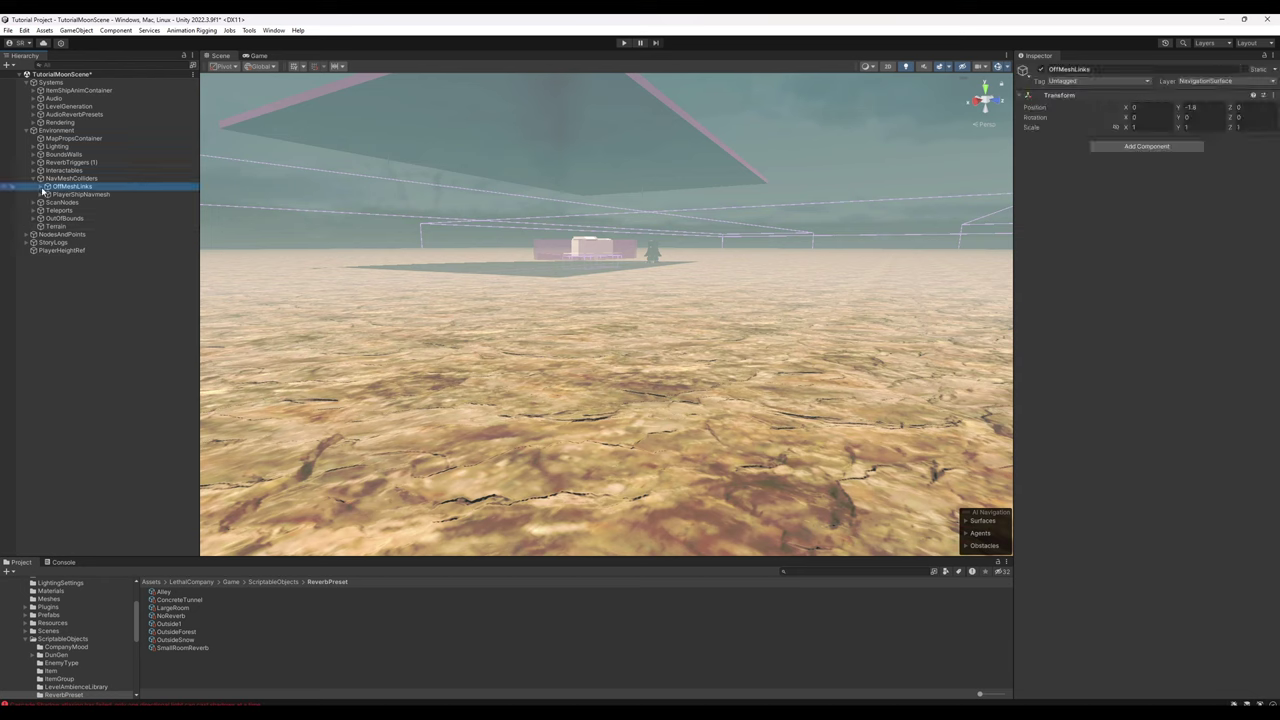
left_click(44, 187)
left_click(100, 210)
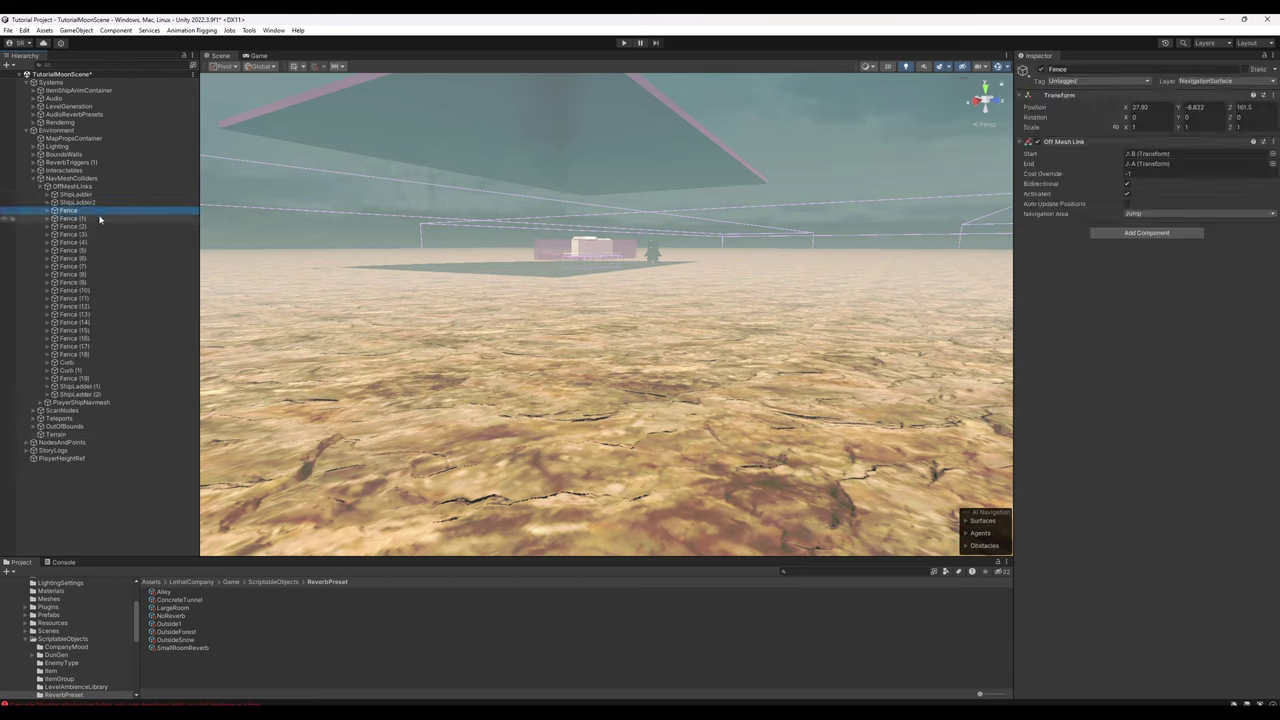
left_click(100, 379, "shift")
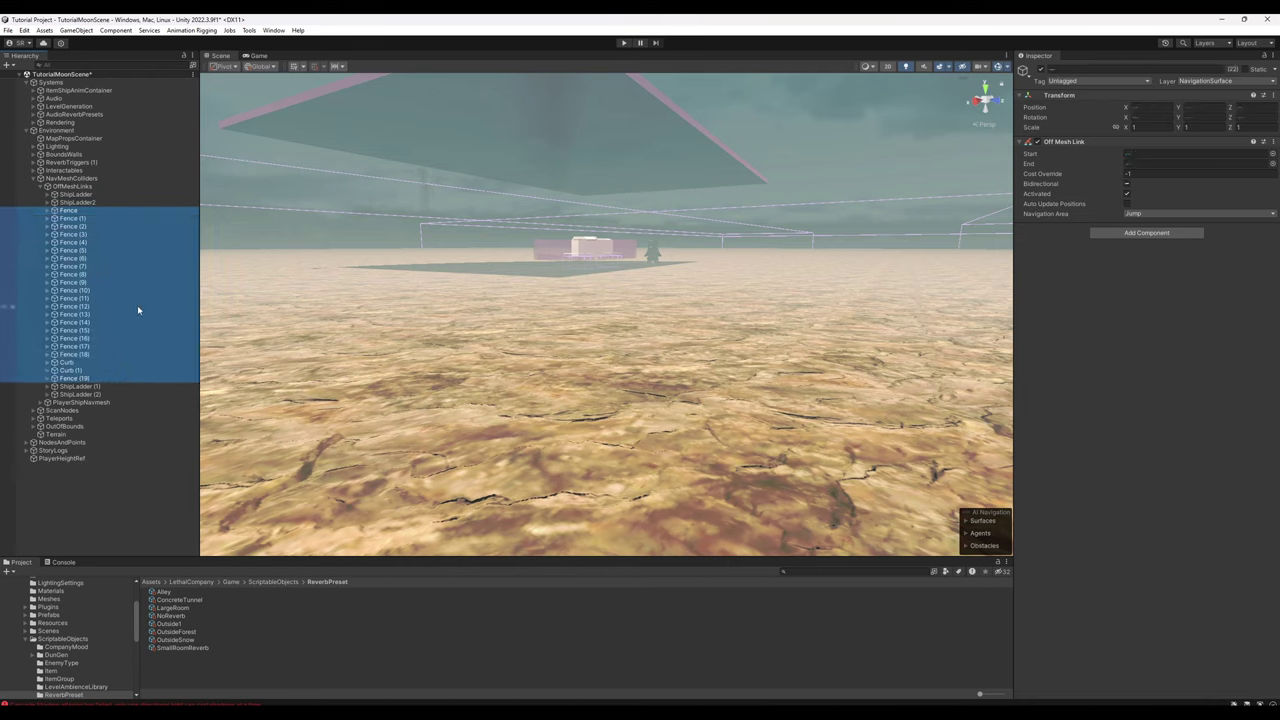
key("Delete")
Step: Examine the remaining ShipLadder off-mesh links and where they sit around the ship's platform
left_click(77, 194)
key("f")
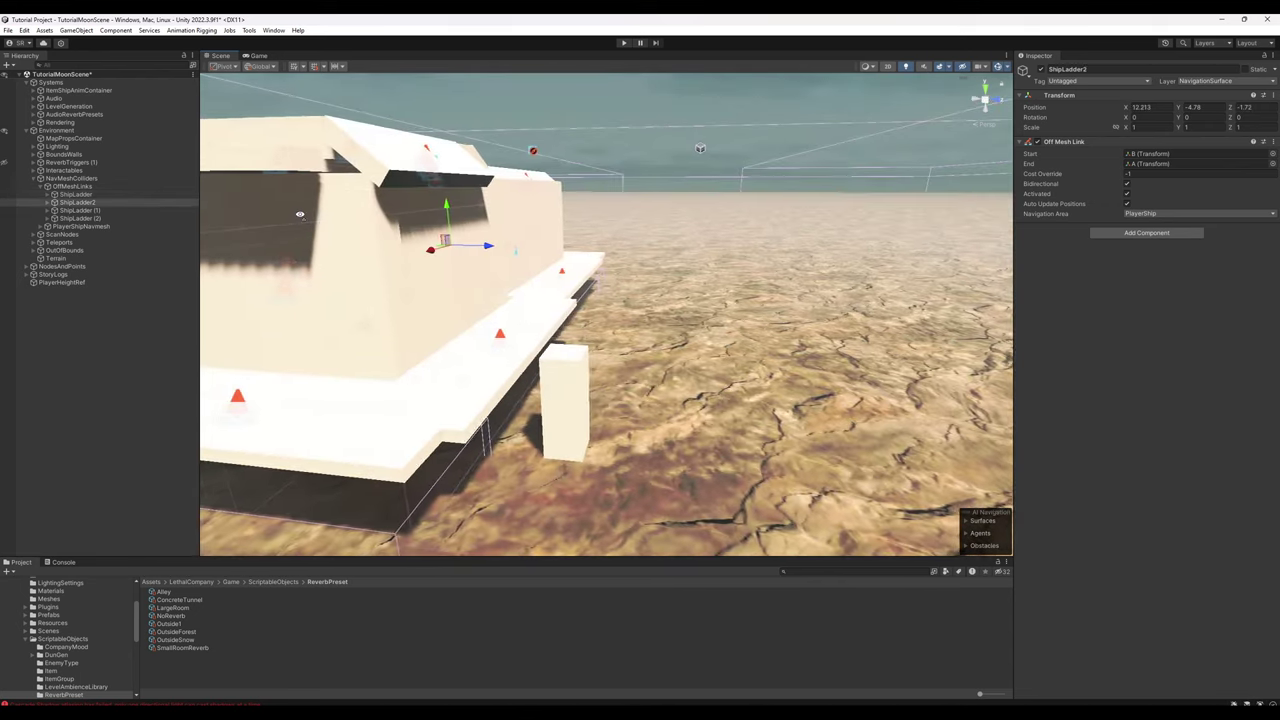
right_click_drag(297, 214, 570, 300)
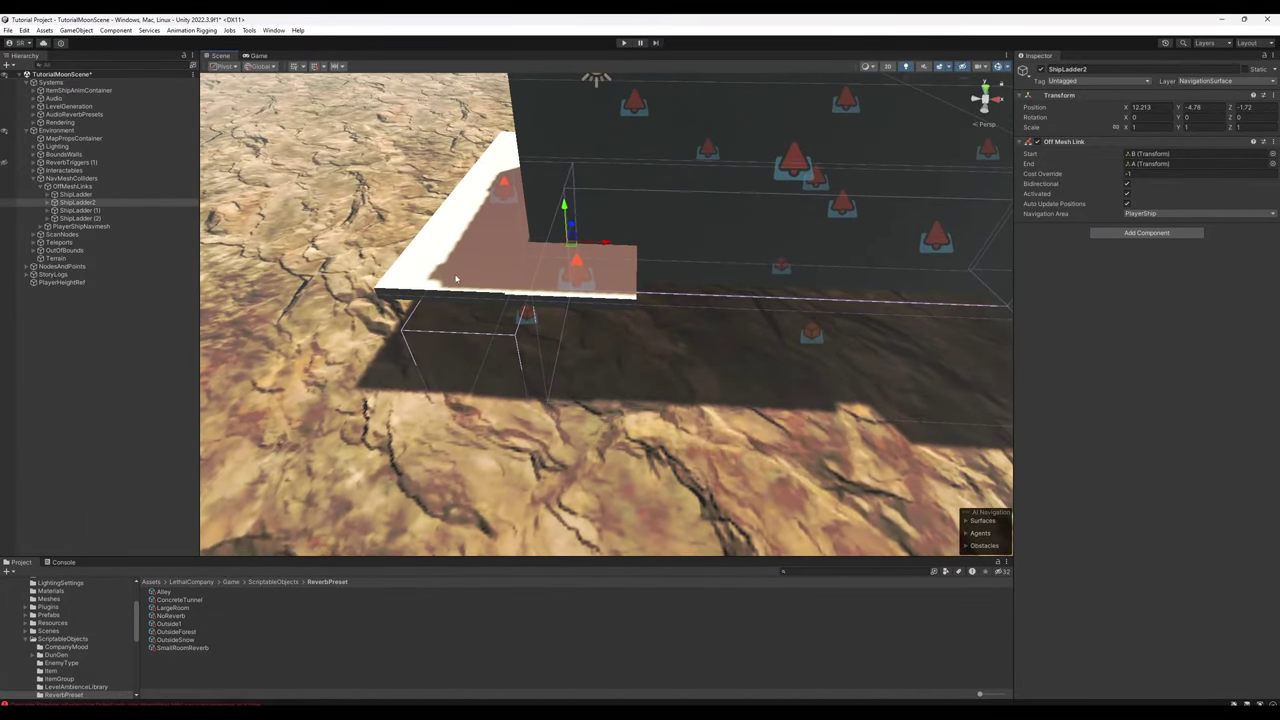
left_click_drag(408, 315, 800, 302, "alt")
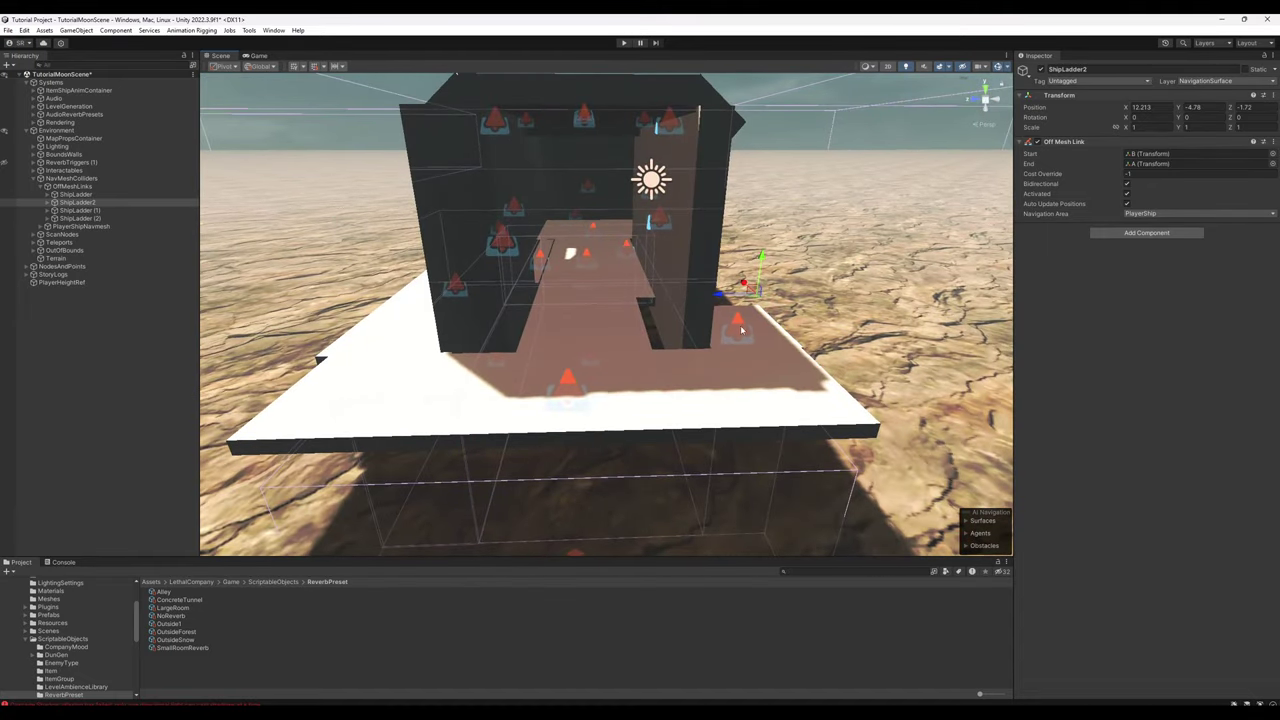
right_click_drag(731, 335, 731, 280)
key("w")
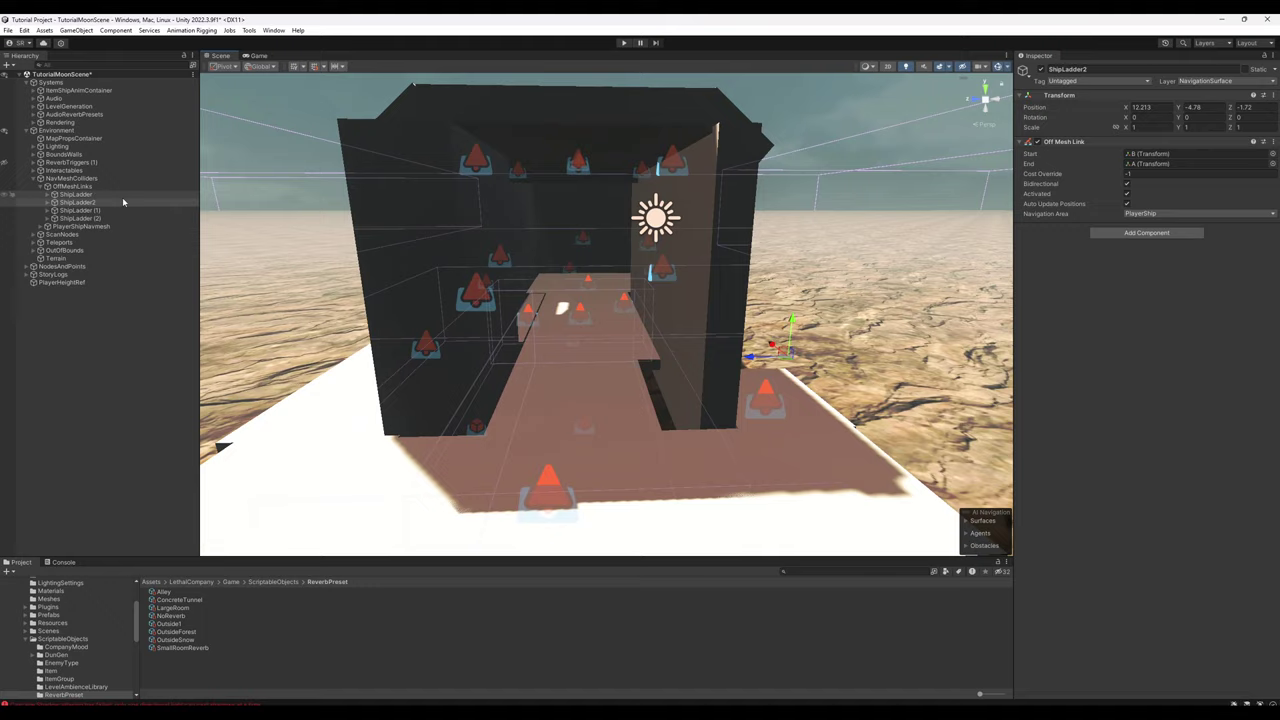
right_click_drag(590, 352, 720, 422)
left_click_drag(719, 421, 723, 360, "alt")
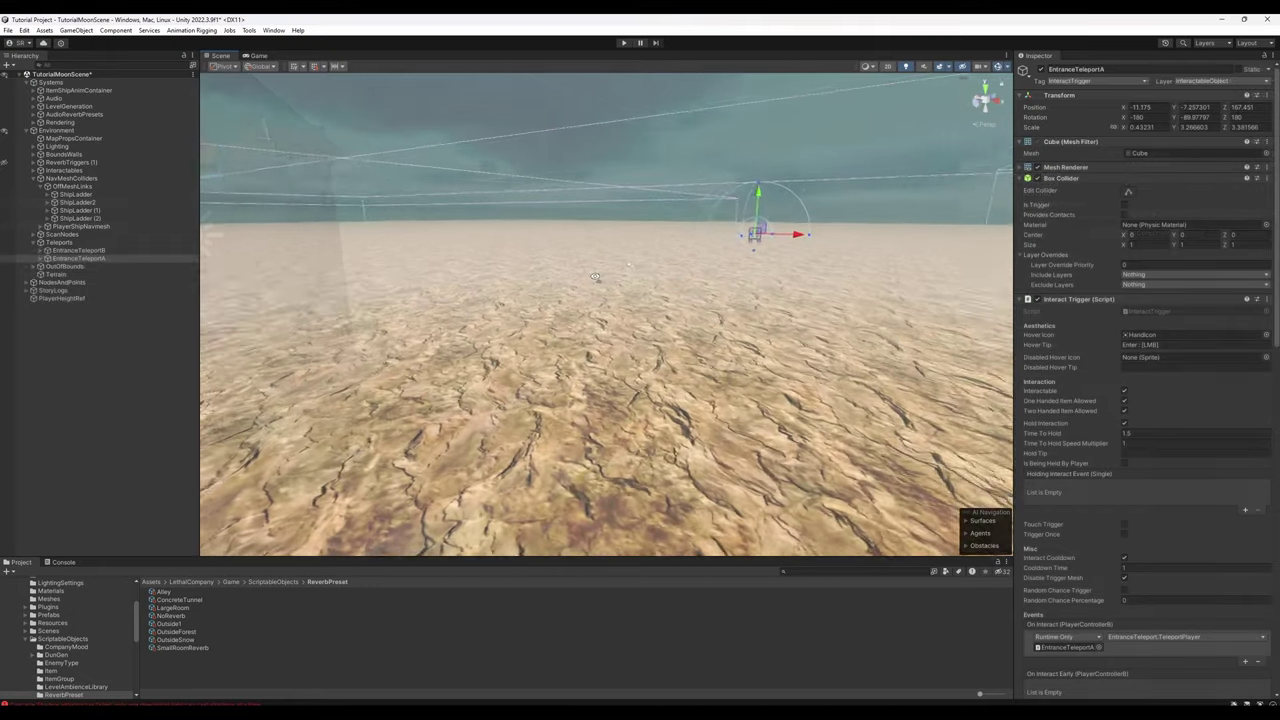
Step: Move EntranceTeleportA across the terrain to a spot near the ship, beside the fire exit door
right_click_drag(655, 288, 551, 288)
left_click_drag(551, 288, 830, 218, "alt")
left_click_drag(922, 226, 349, 458, "alt")
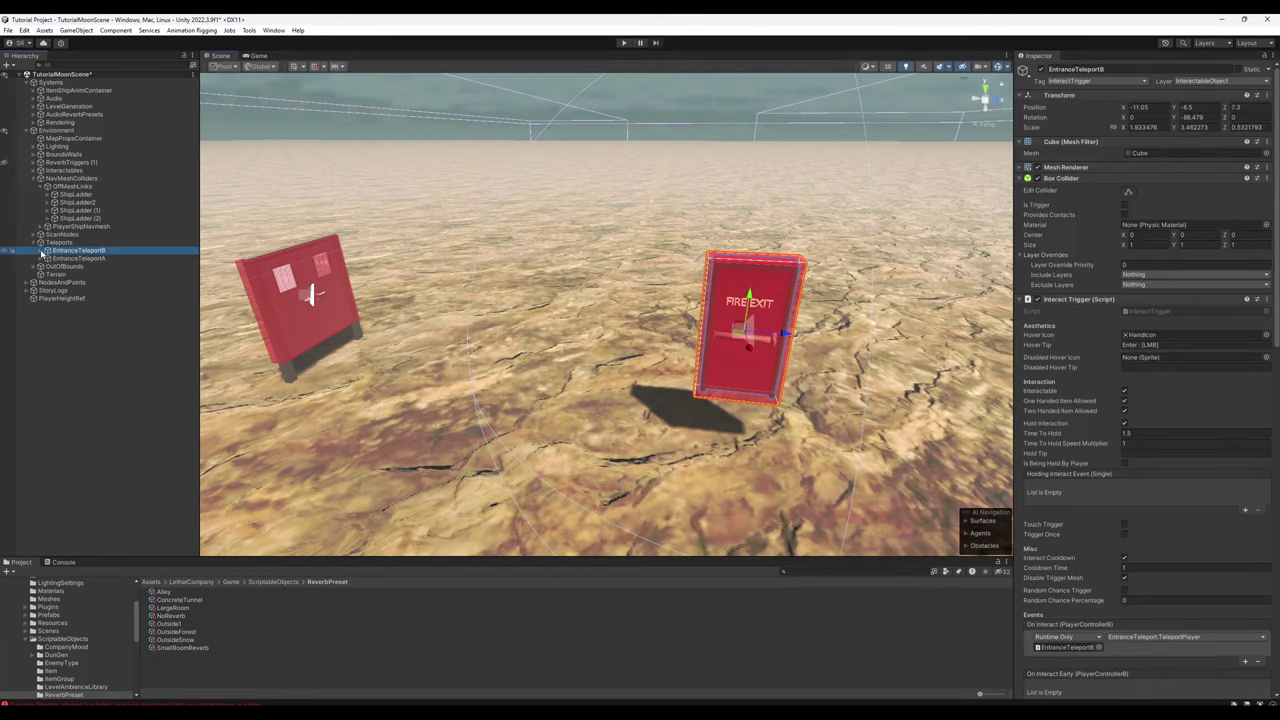
Step: Inspect the telePoint objects of EntranceTeleportB and EntranceTeleportA and their positions relative to the doors
left_click(40, 250)
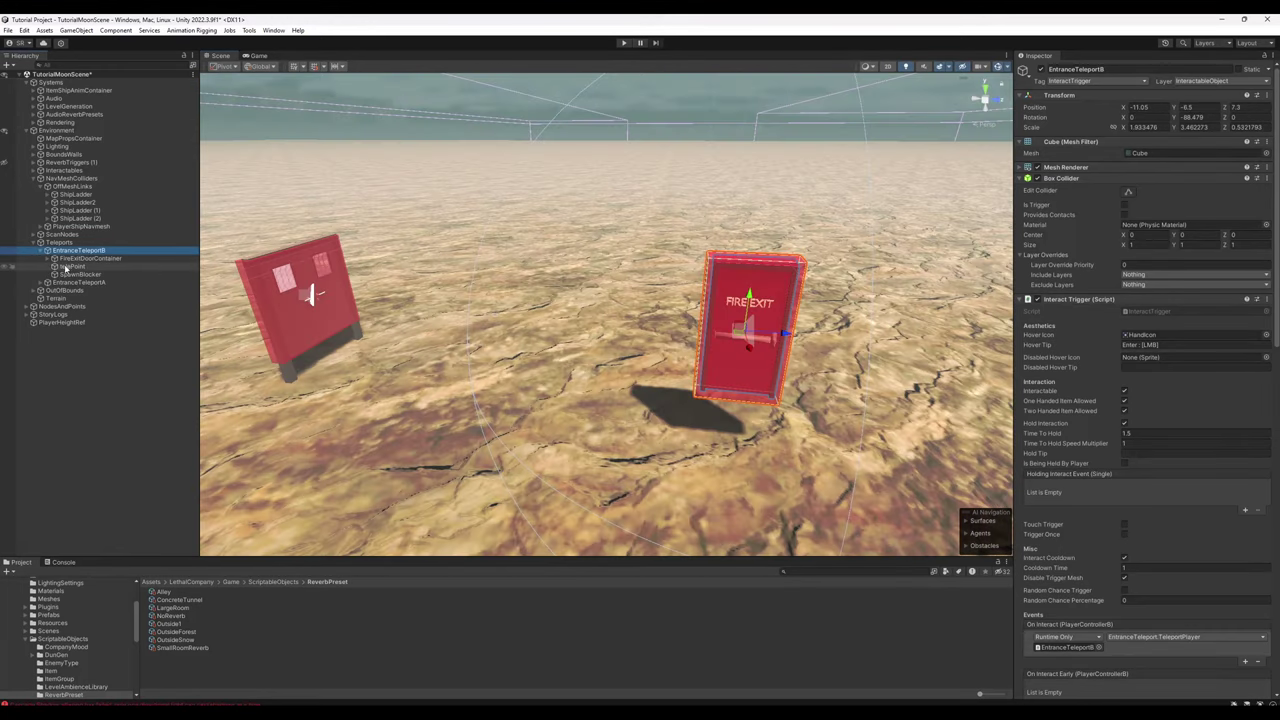
left_click(70, 267)
right_click_drag(441, 222, 527, 262)
left_click_drag(527, 262, 743, 288, "alt")
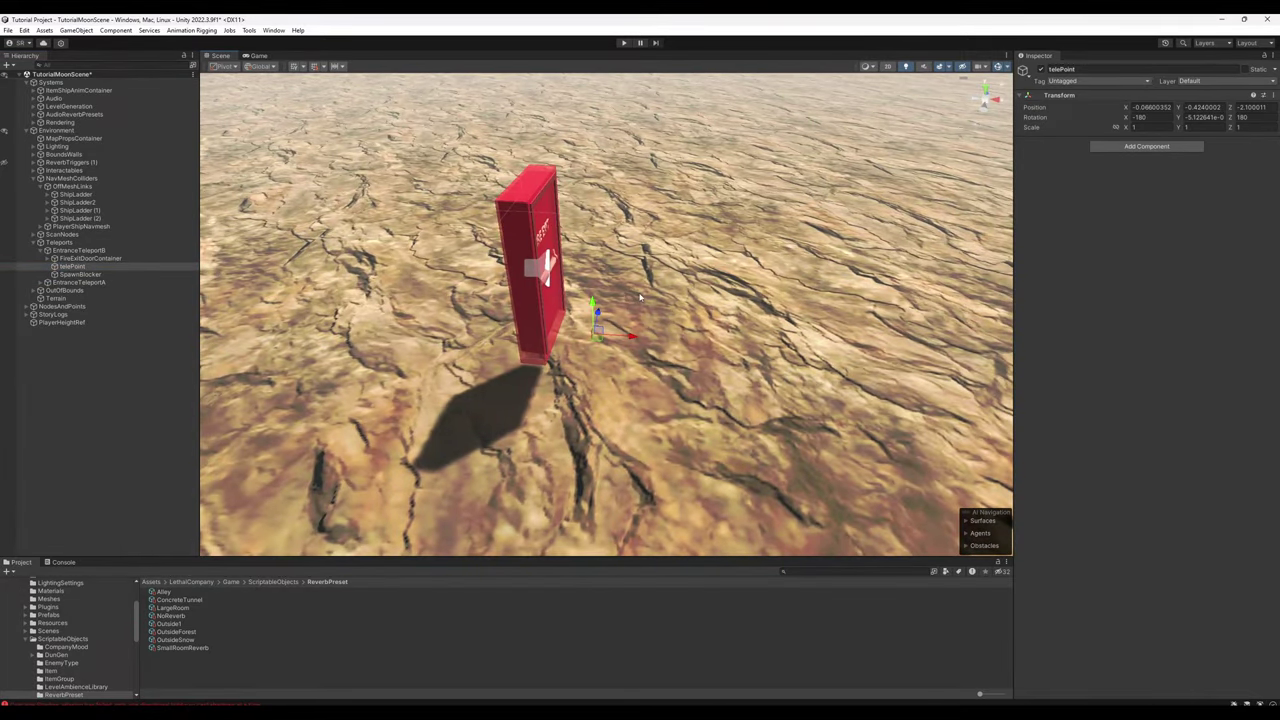
right_click_drag(461, 313, 680, 330)
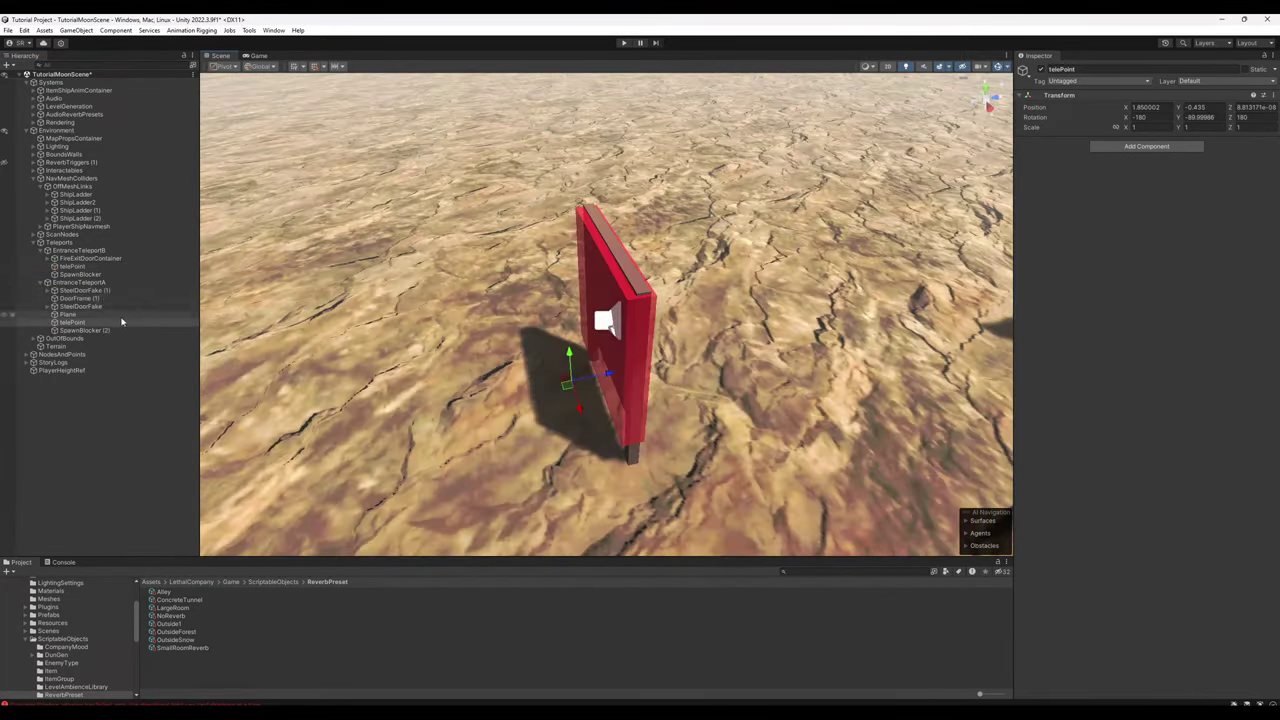
Step: Rotate EntranceTeleportA about its vertical axis to a Y rotation of about -180 degrees
left_click(103, 282)
left_click_drag(606, 349, 741, 380, "ctrl")
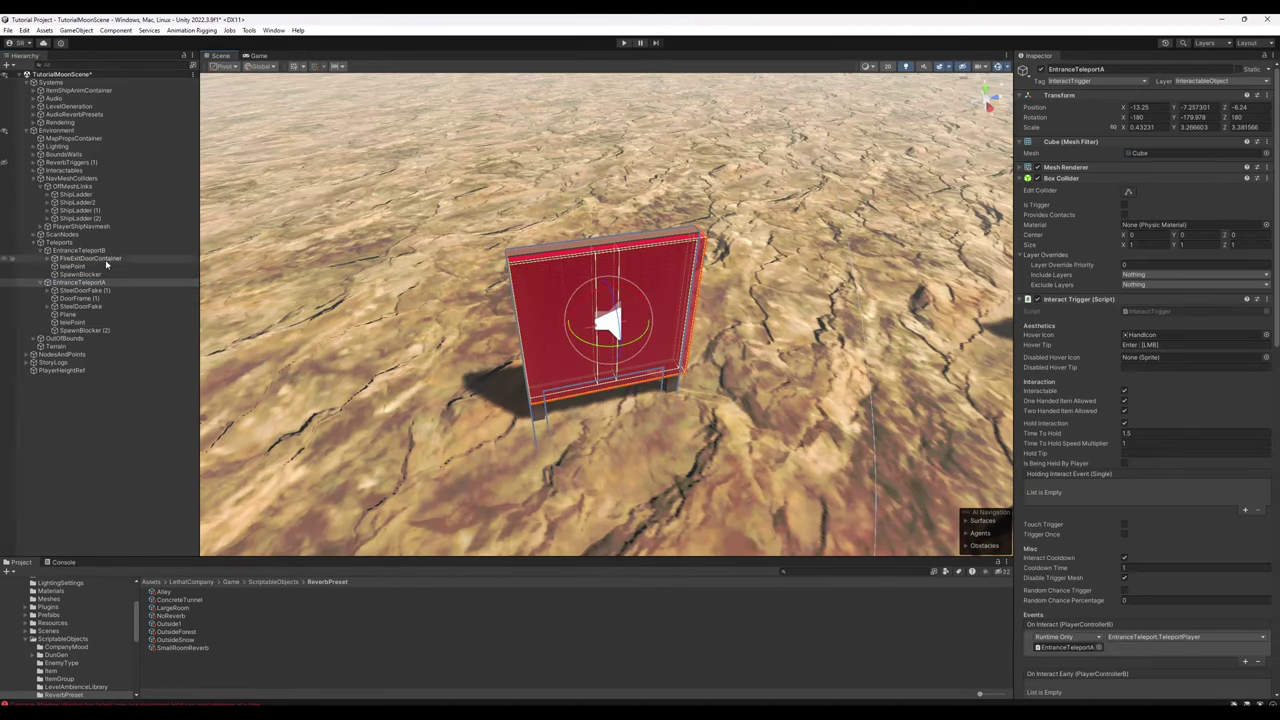
Step: Lower EntranceTeleportB until the fire exit door rests on the terrain, at about Y -8.08
left_click(78, 250)
key("f")
key("s")
right_click_drag(648, 238, 588, 250)
key("w")
left_click_drag(588, 250, 571, 212, "alt")
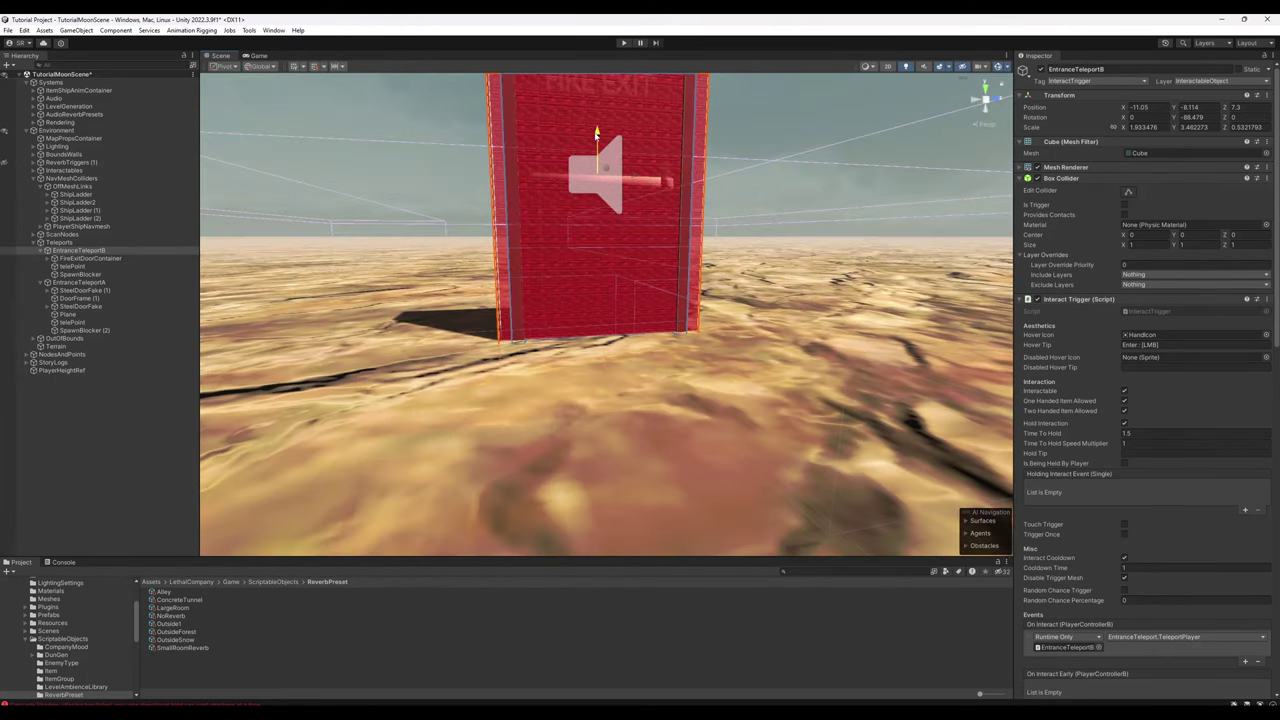
left_click_drag(598, 133, 598, 128)
key("s")
right_click_drag(497, 200, 713, 294)
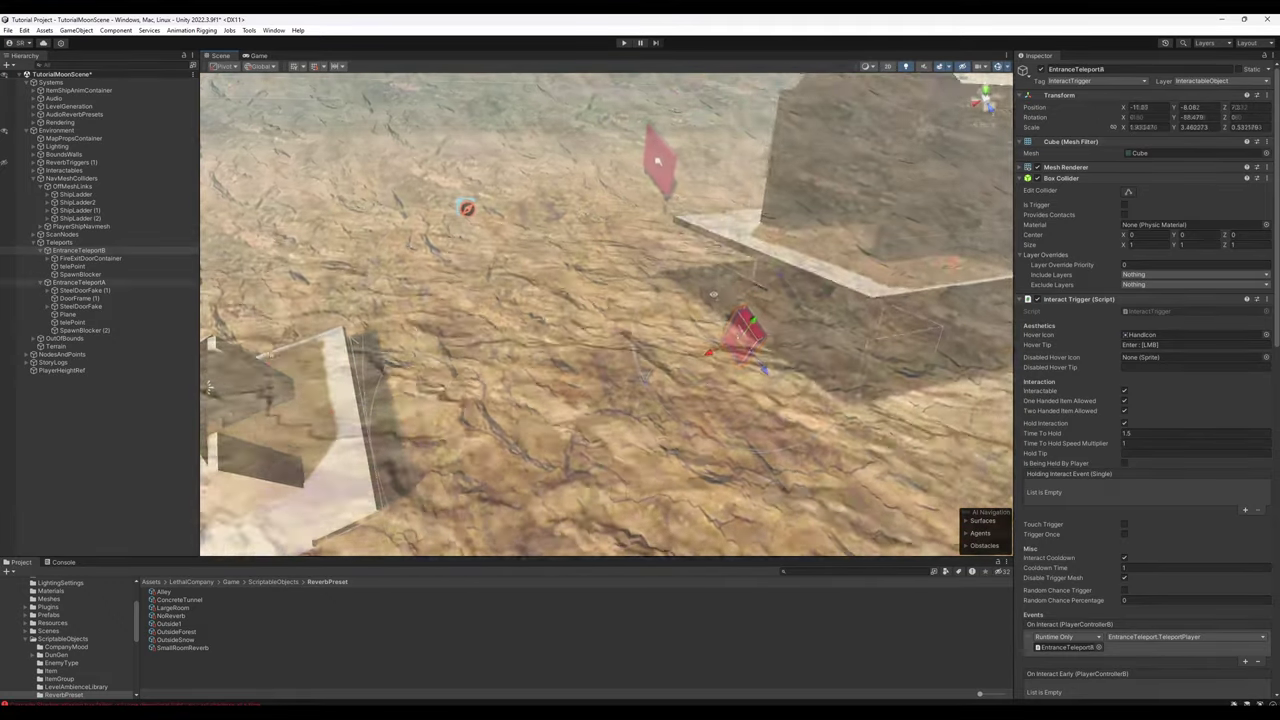
double_click(80, 282)
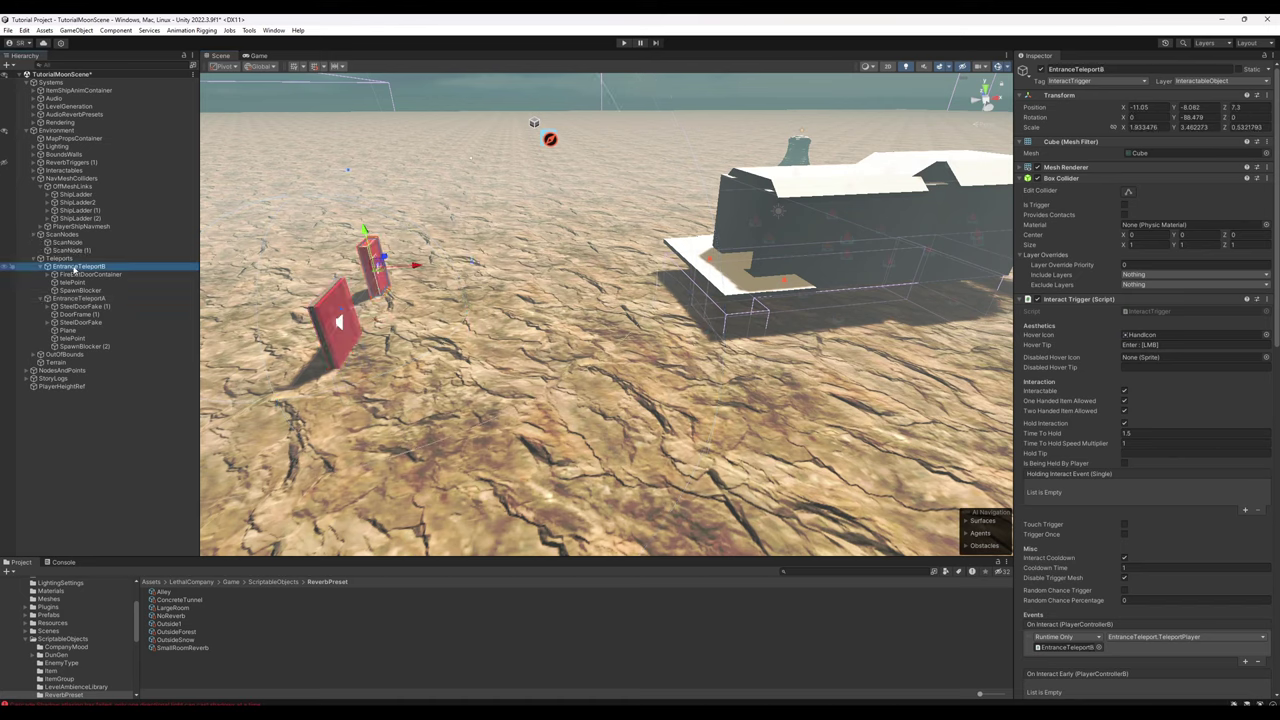
Step: Move the Main entrance ScanNode over to the entrance doors, to about Z -0.2
left_click(73, 236)
left_click(67, 242)
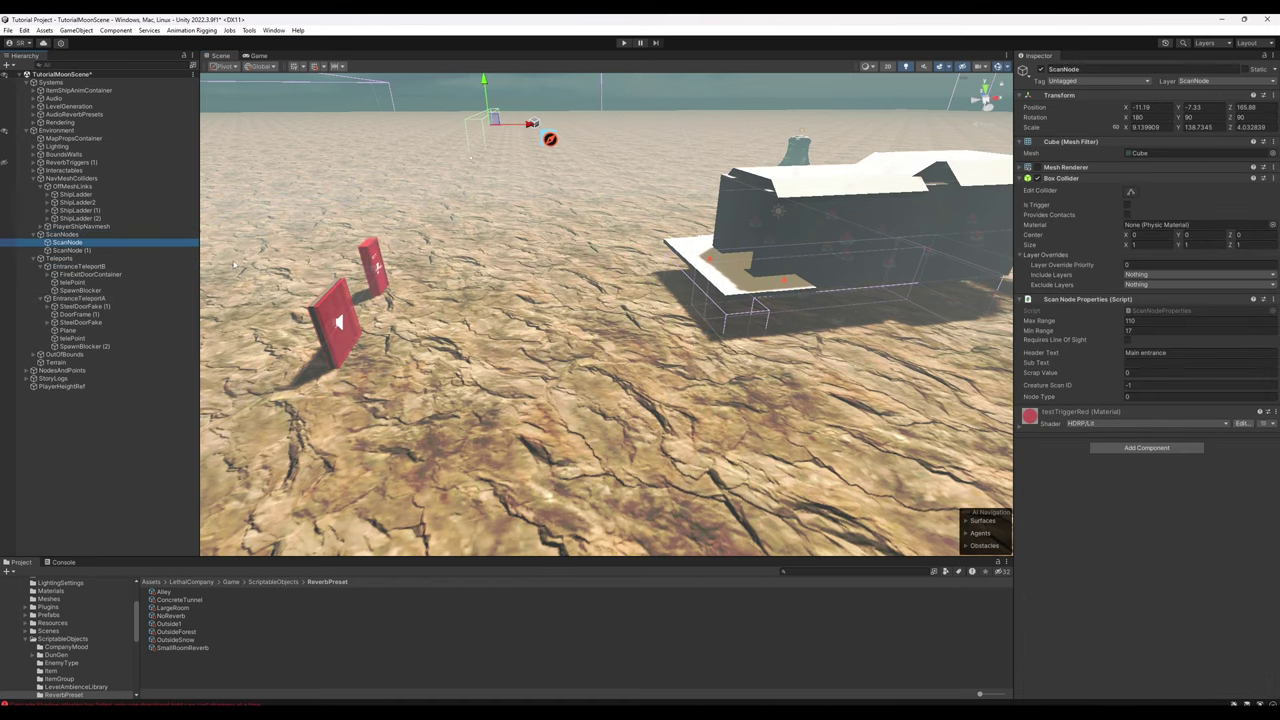
key("f")
right_click_drag(487, 194, 260, 230)
left_click_drag(1000, 243, 436, 287)
right_click_drag(436, 287, 520, 277)
key("s")
Step: Shrink the Main entrance ScanNode's box collider from both ends around the main door, to a Y size of about 0.077
left_click(1130, 191)
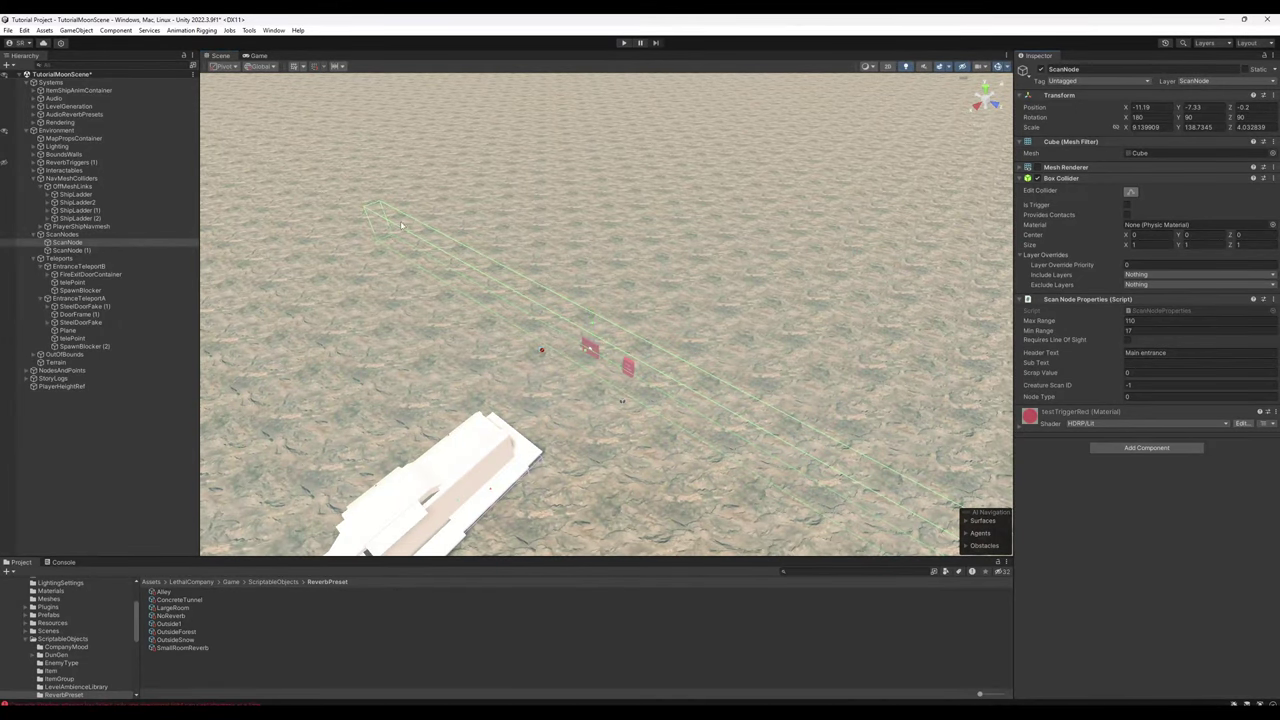
left_click_drag(378, 224, 446, 272)
right_click_drag(541, 270, 695, 286)
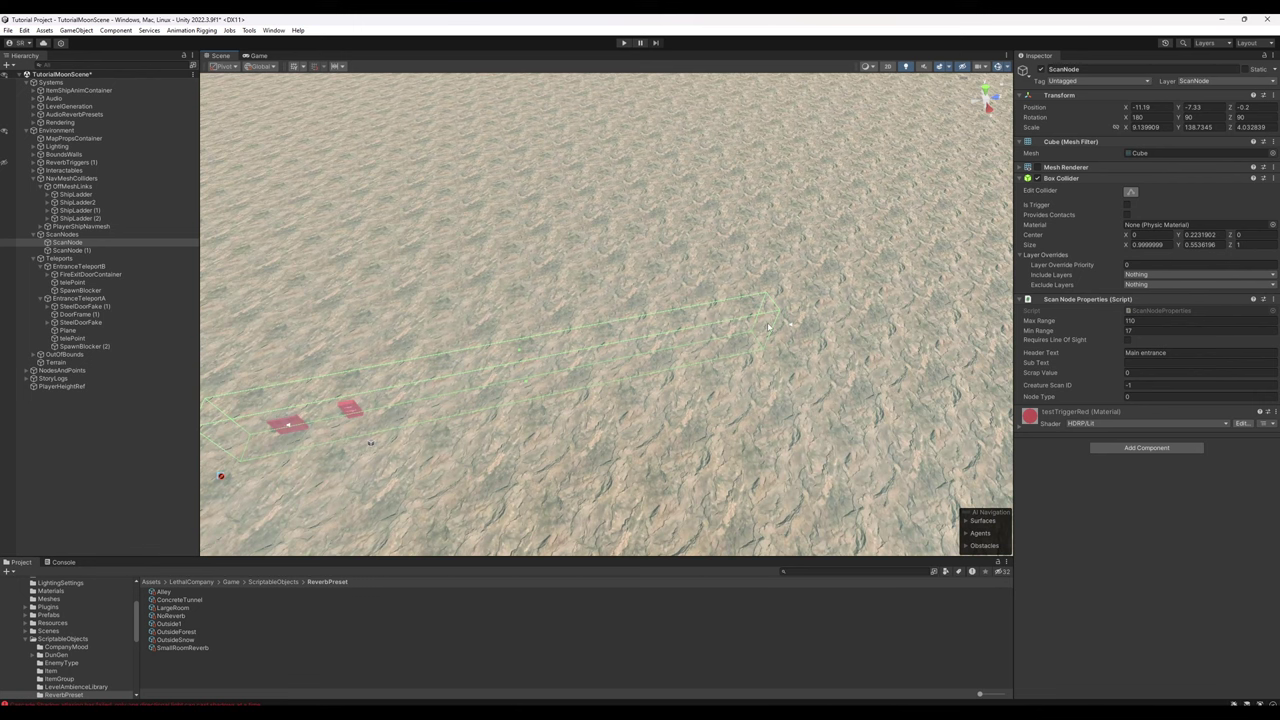
left_click_drag(719, 332, 690, 336)
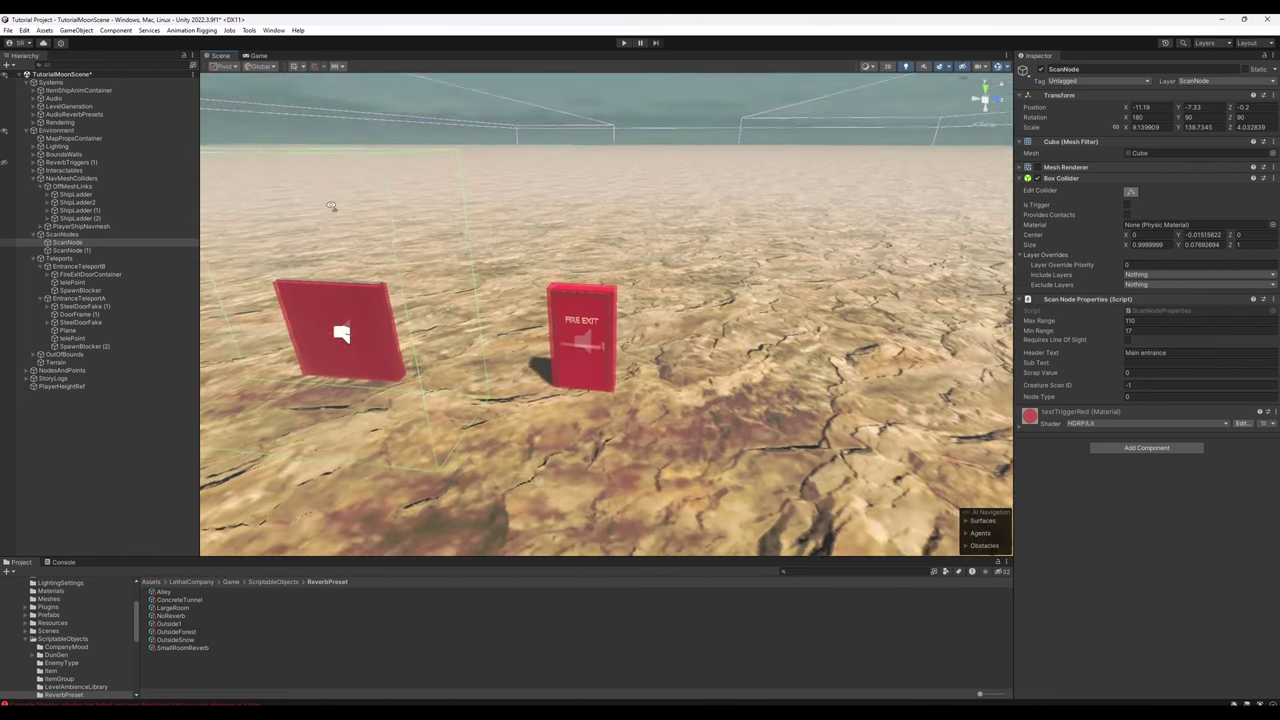
right_click_drag(331, 205, 314, 226)
Step: Inspect ScanNode (1) and its collider around the ship
left_click(125, 250)
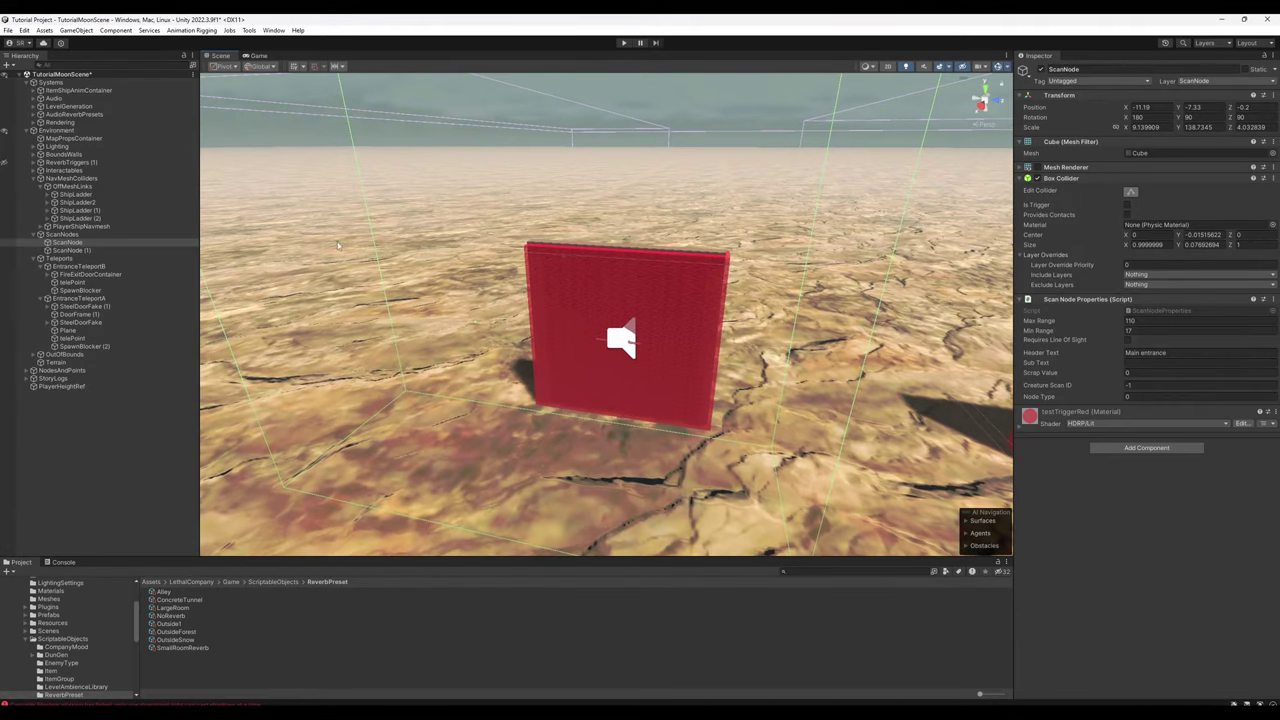
key("f")
right_click_drag(700, 254, 471, 278)
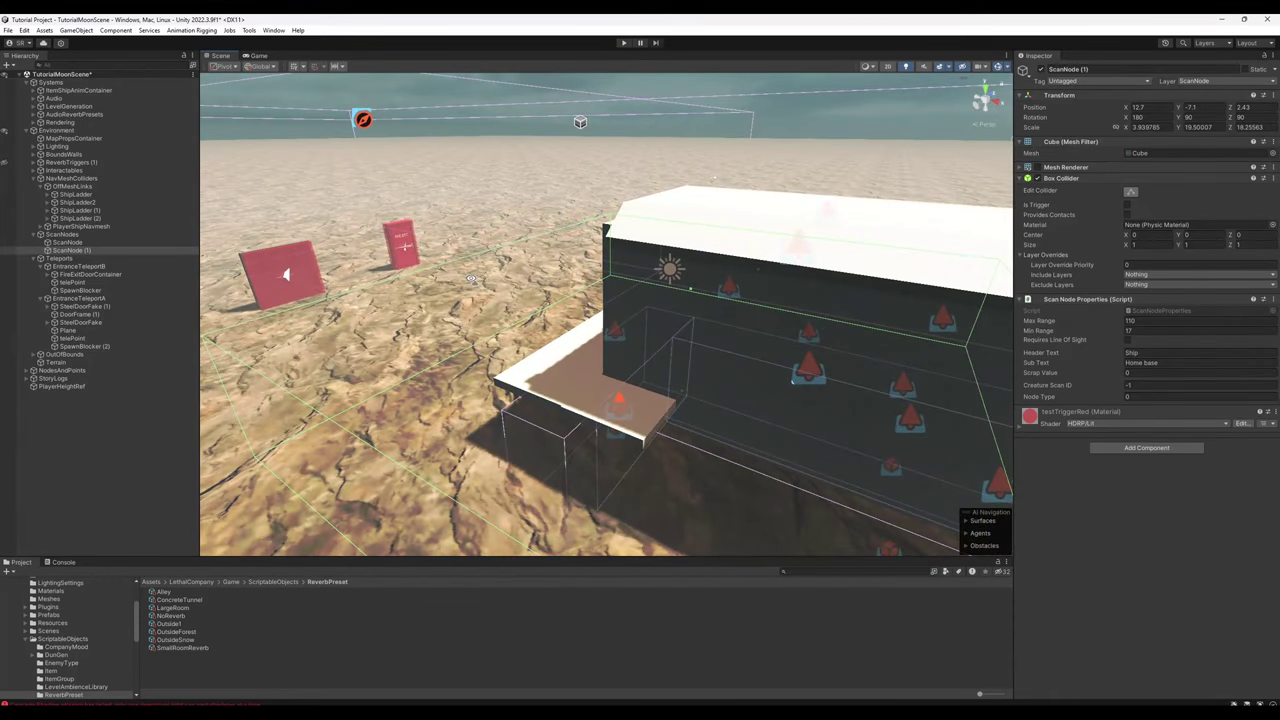
Step: Turn on Draw Instanced for the Terrain and set its Detail Resolution Per Patch to 8
left_click(56, 362)
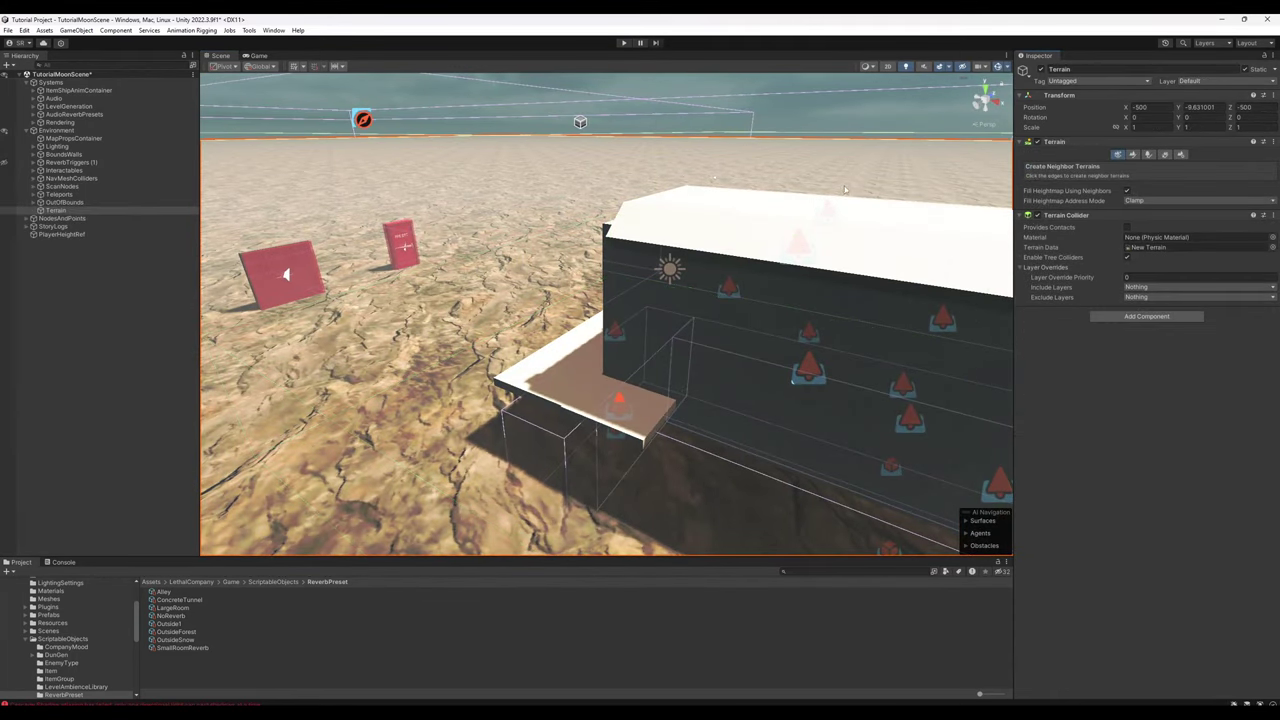
left_click(1181, 154)
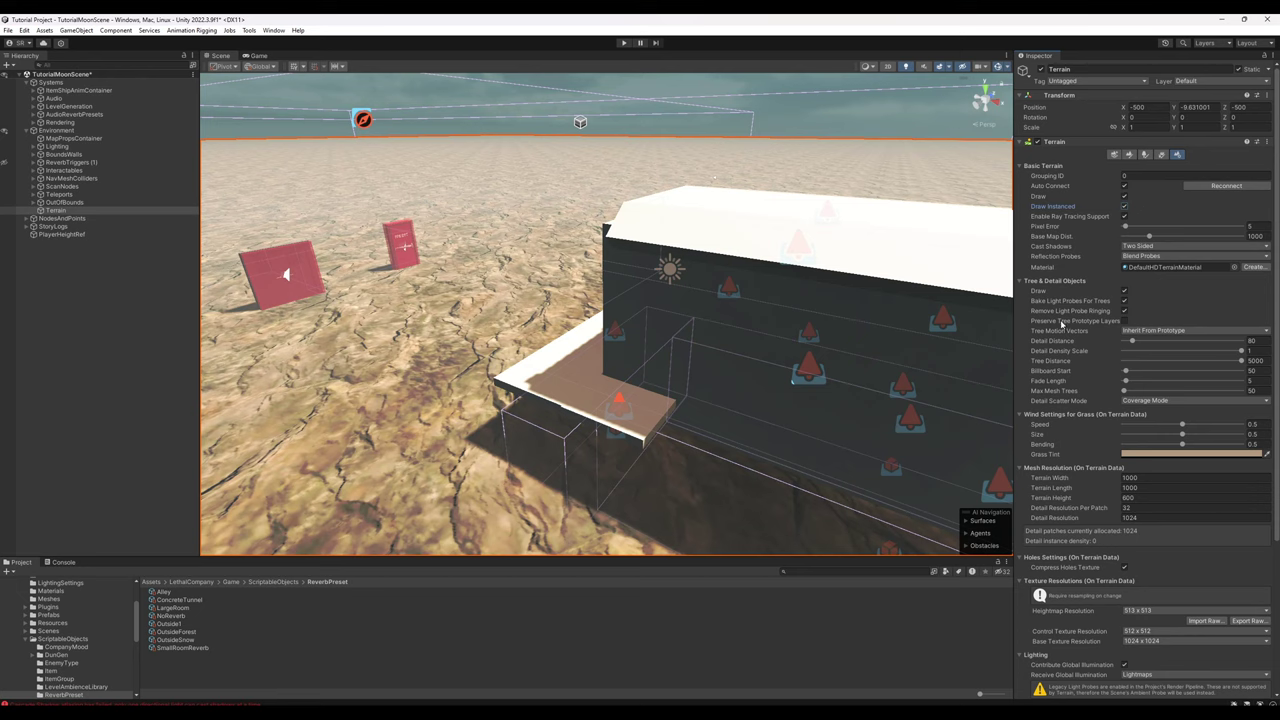
left_click(1160, 508)
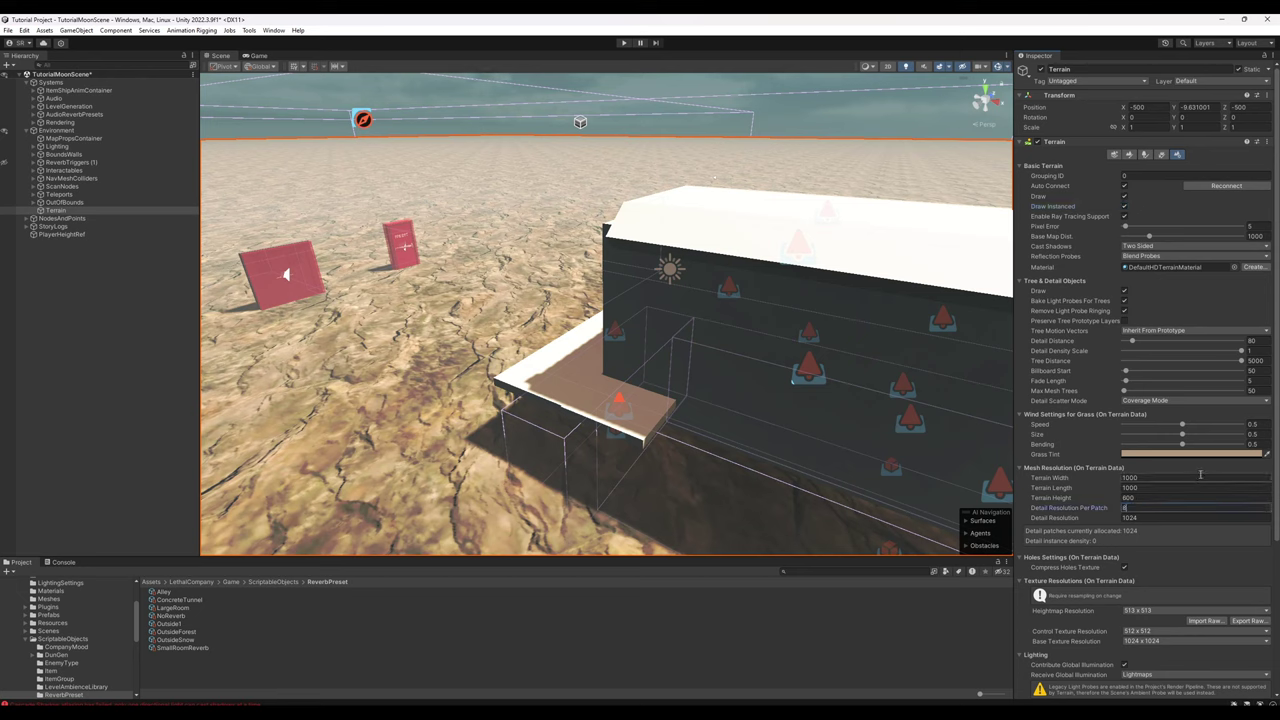
key("Return")
Step: Add 10: Decal Layer 2 to the Terrain's Rendering Layer Mask
scroll(1170, 520, "down", 5)
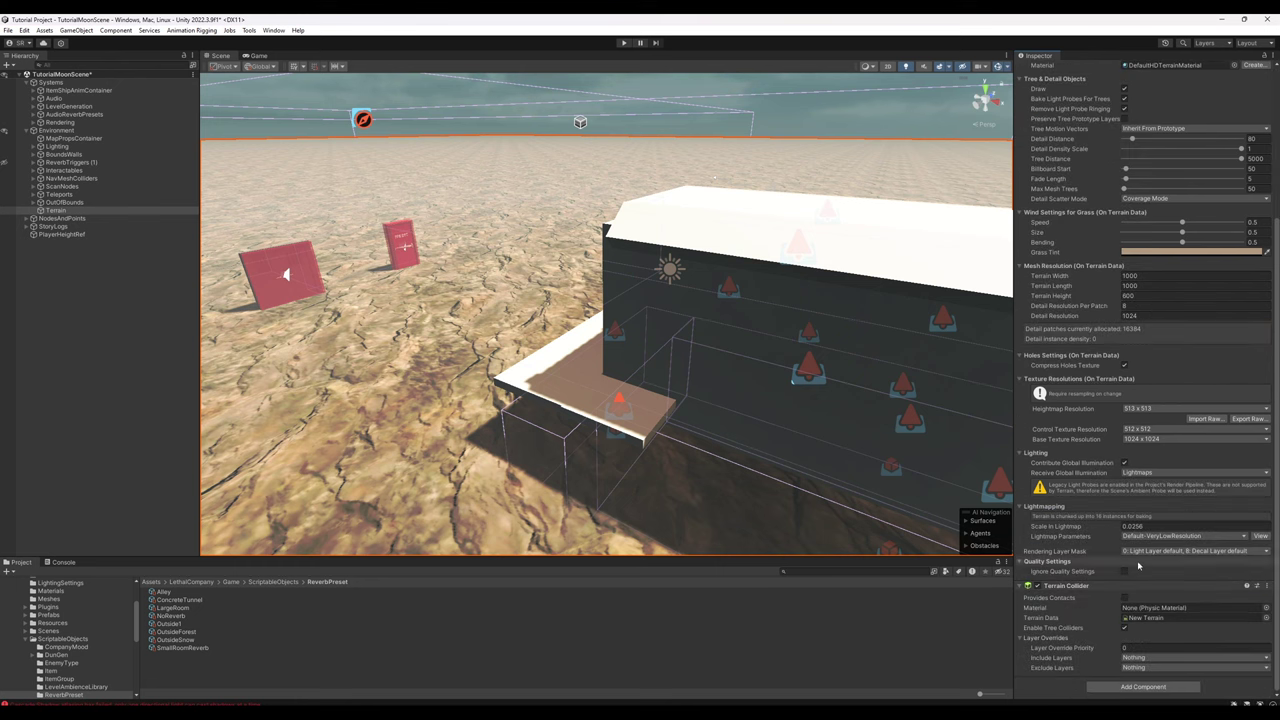
left_click(1155, 552)
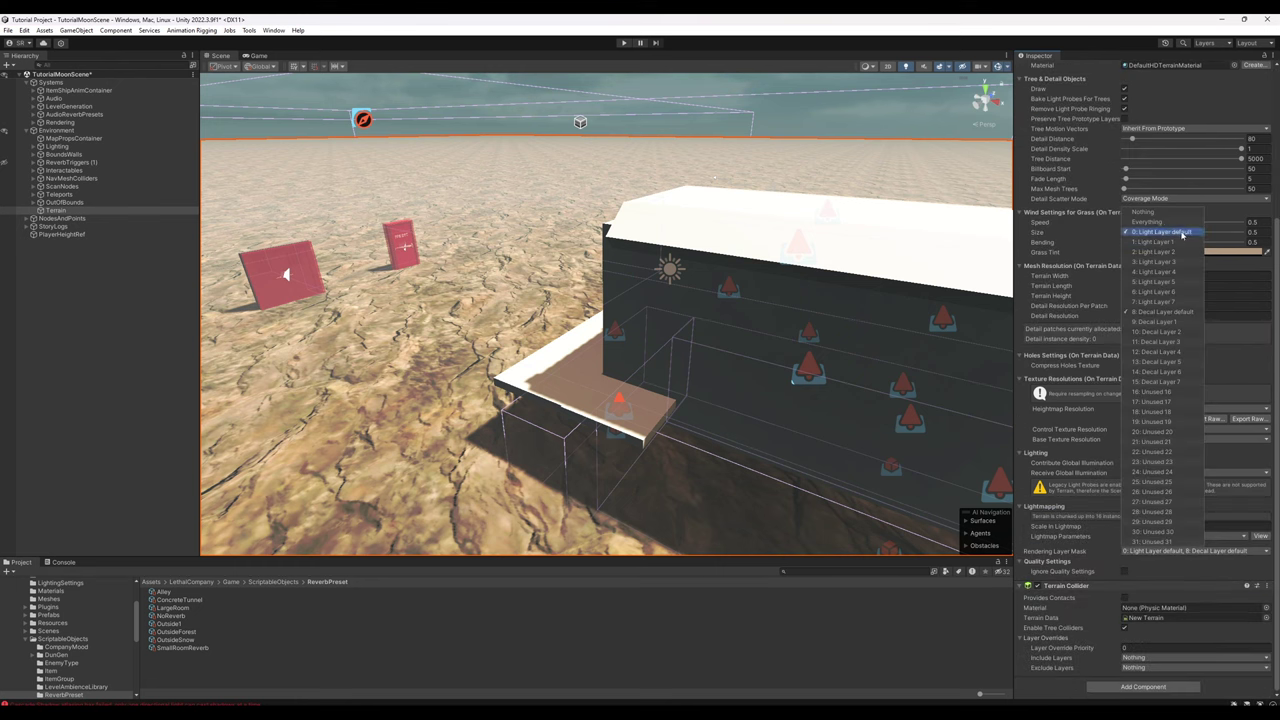
left_click(1178, 336)
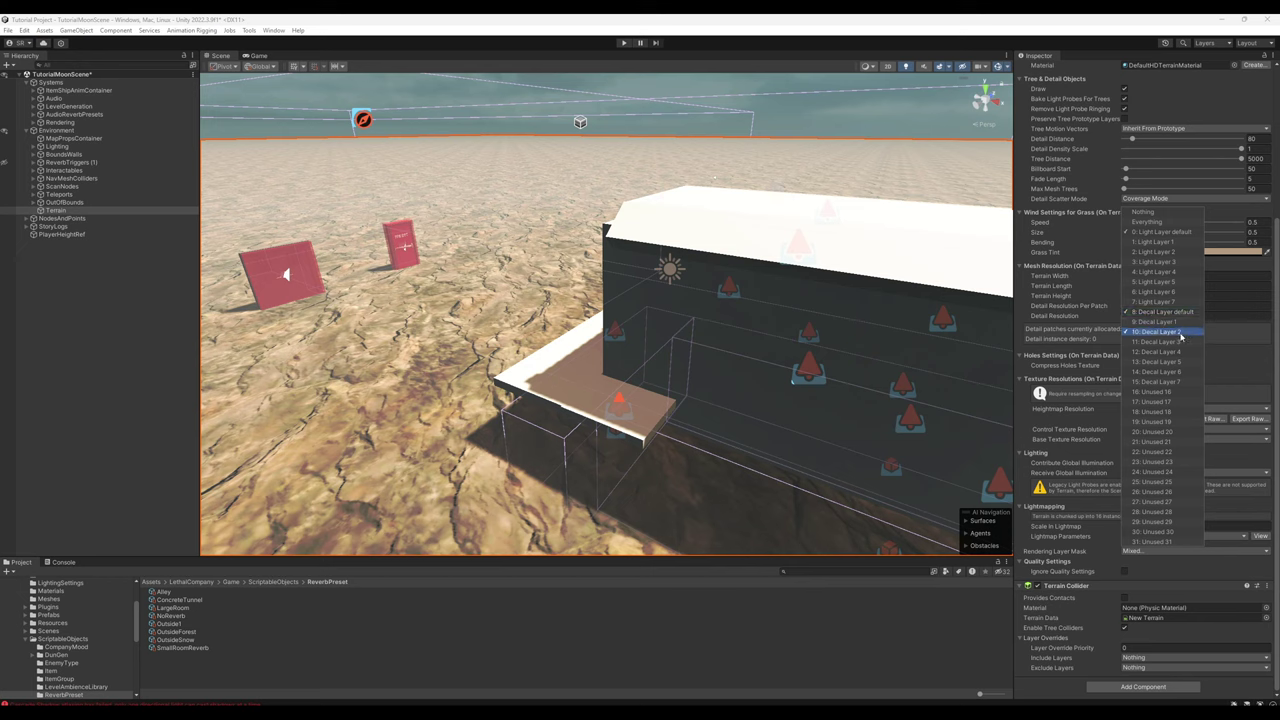
left_click(1166, 551)
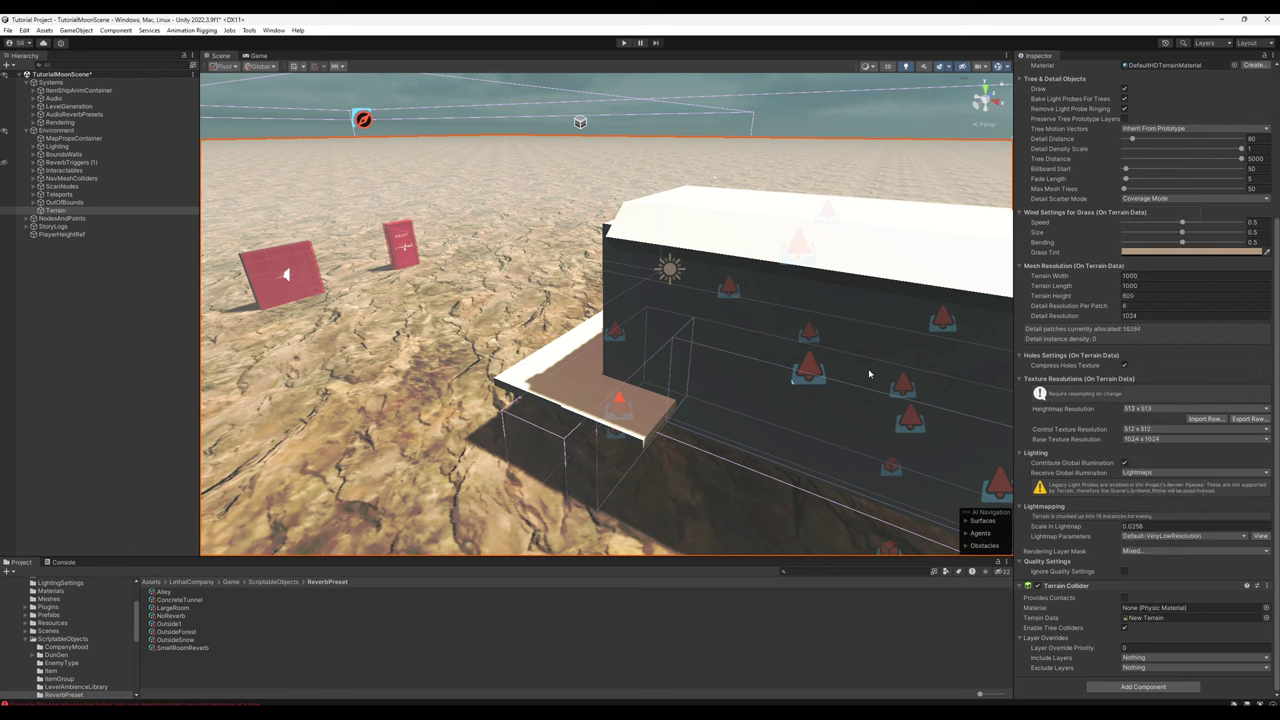
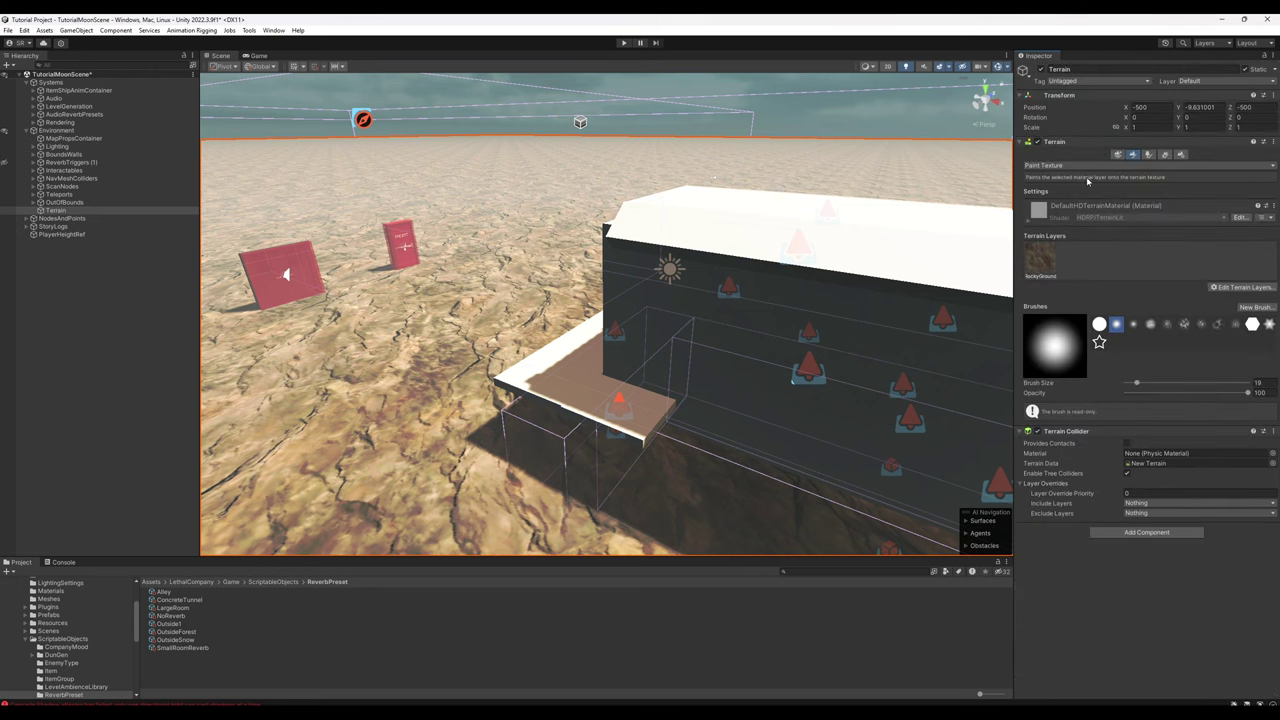
Step: Create a new terrain layer that uses the AirhornTex texture
left_click(1240, 289)
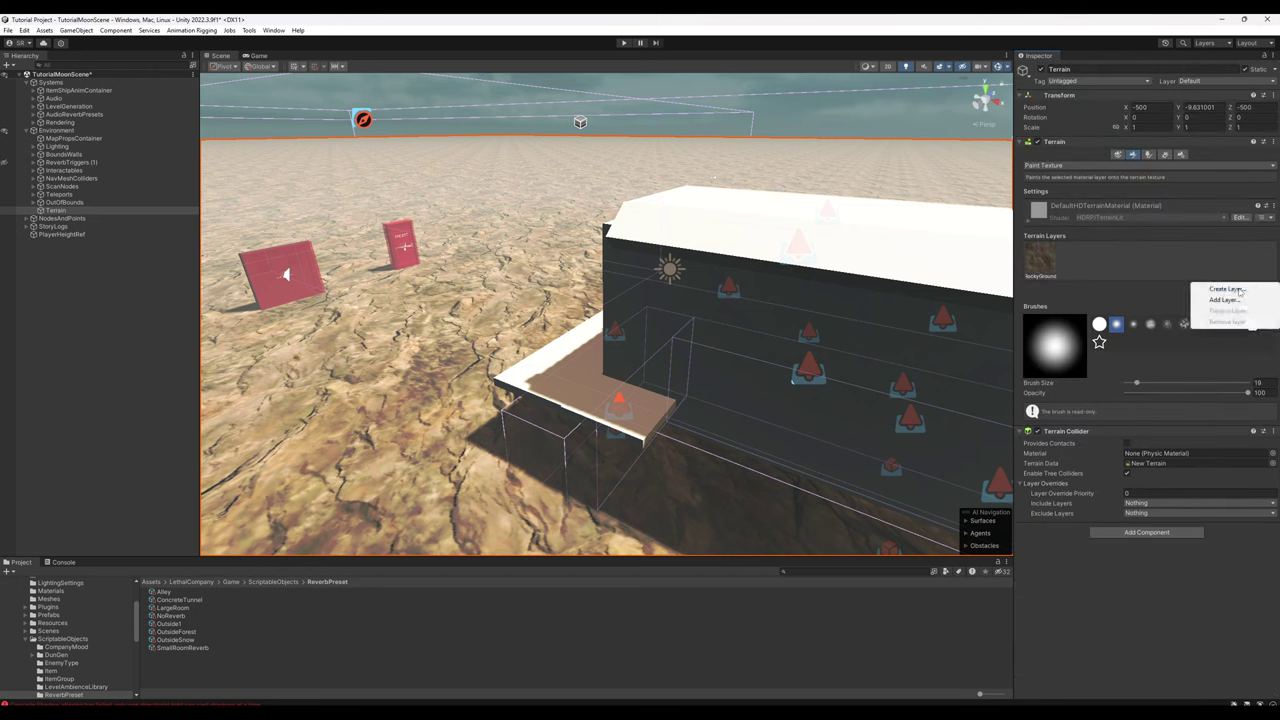
left_click(1232, 289)
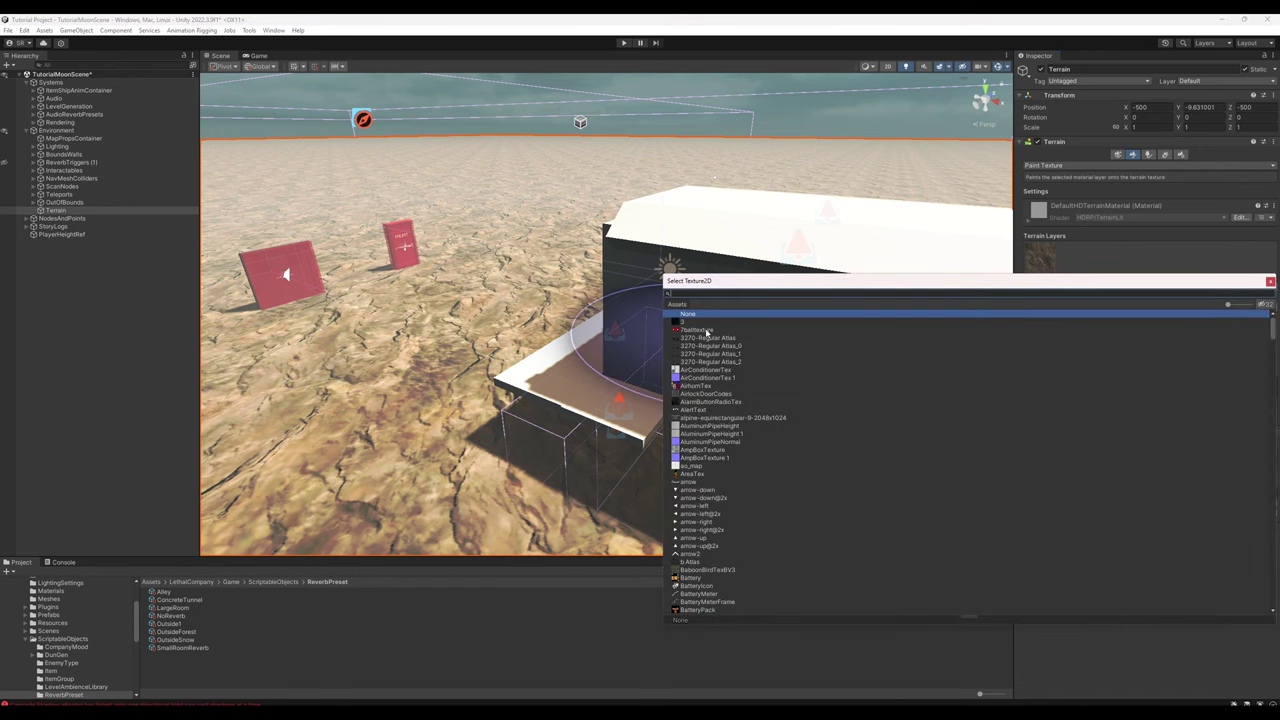
left_click(697, 385)
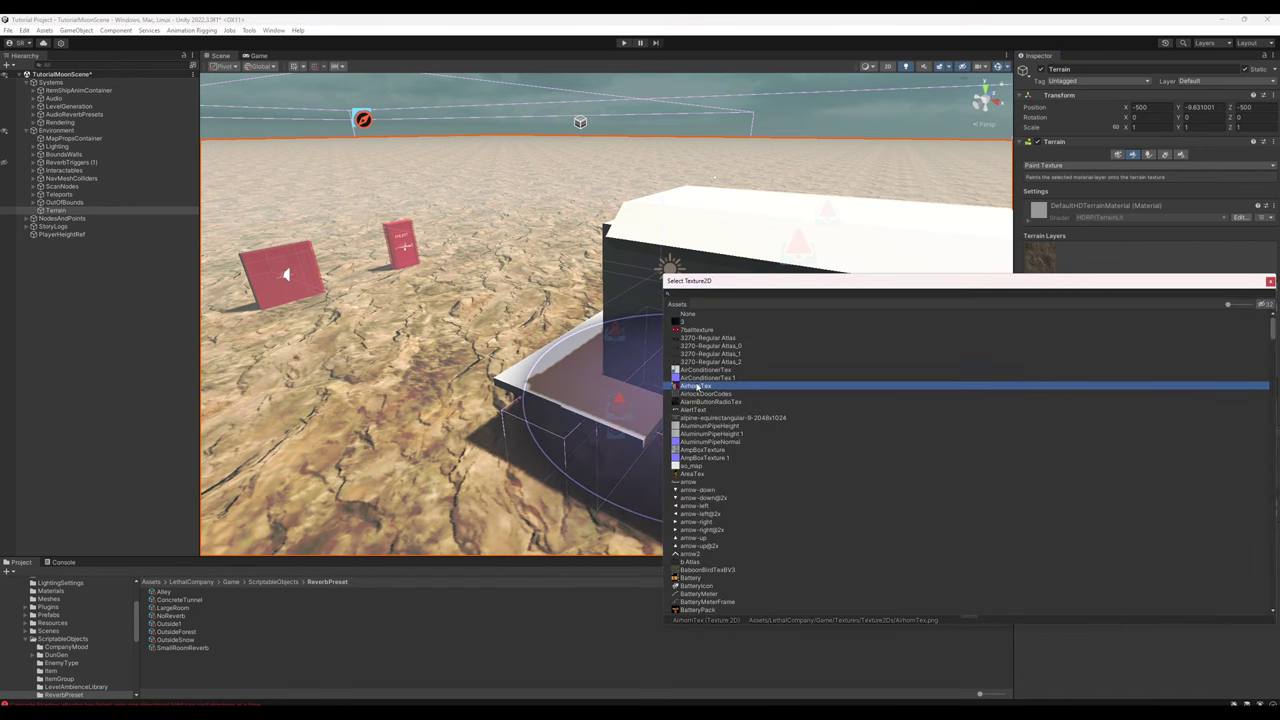
left_click(1270, 281)
Step: Paint the new AirhornTex layer onto the terrain in front of the ship with the soft round brush
left_click(1078, 264)
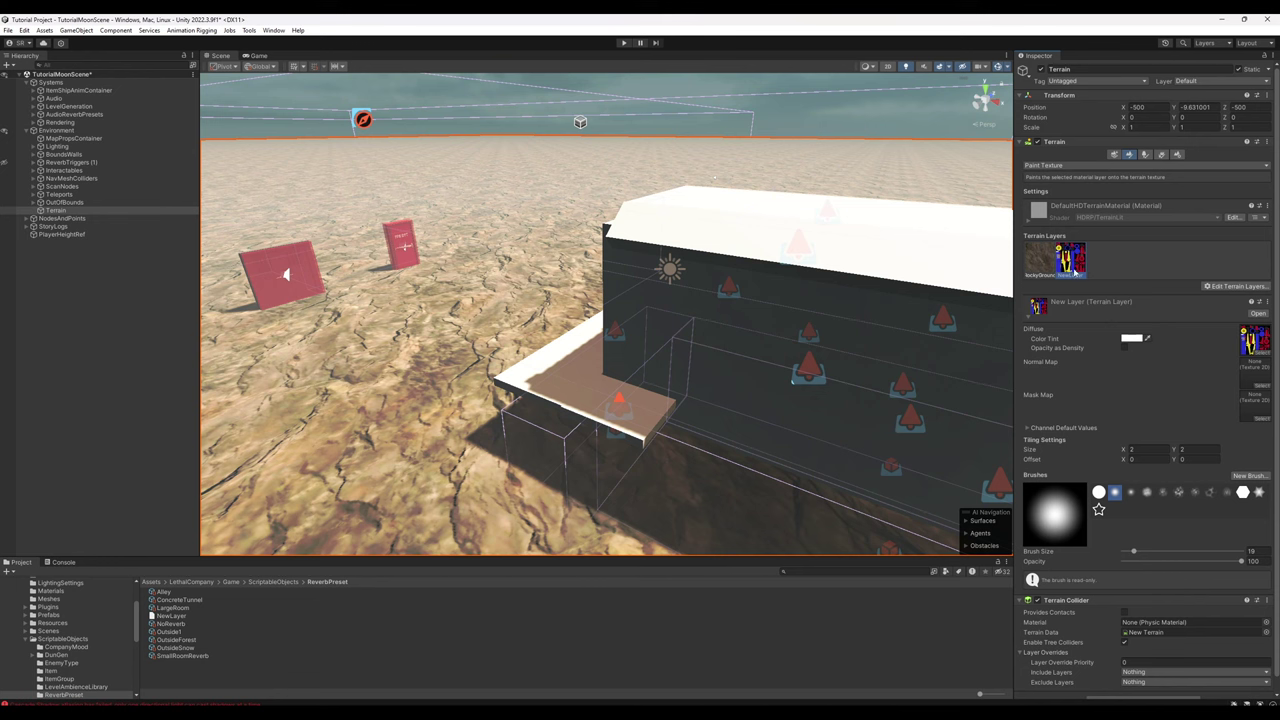
right_click_drag(722, 378, 520, 350)
mouse_move(402, 388)
left_mouse_down()
mouse_move(420, 335)
mouse_move(582, 256)
left_mouse_up()
mouse_move(582, 256)
right_mouse_down()
mouse_move(463, 263)
mouse_move(371, 223)
right_mouse_up()
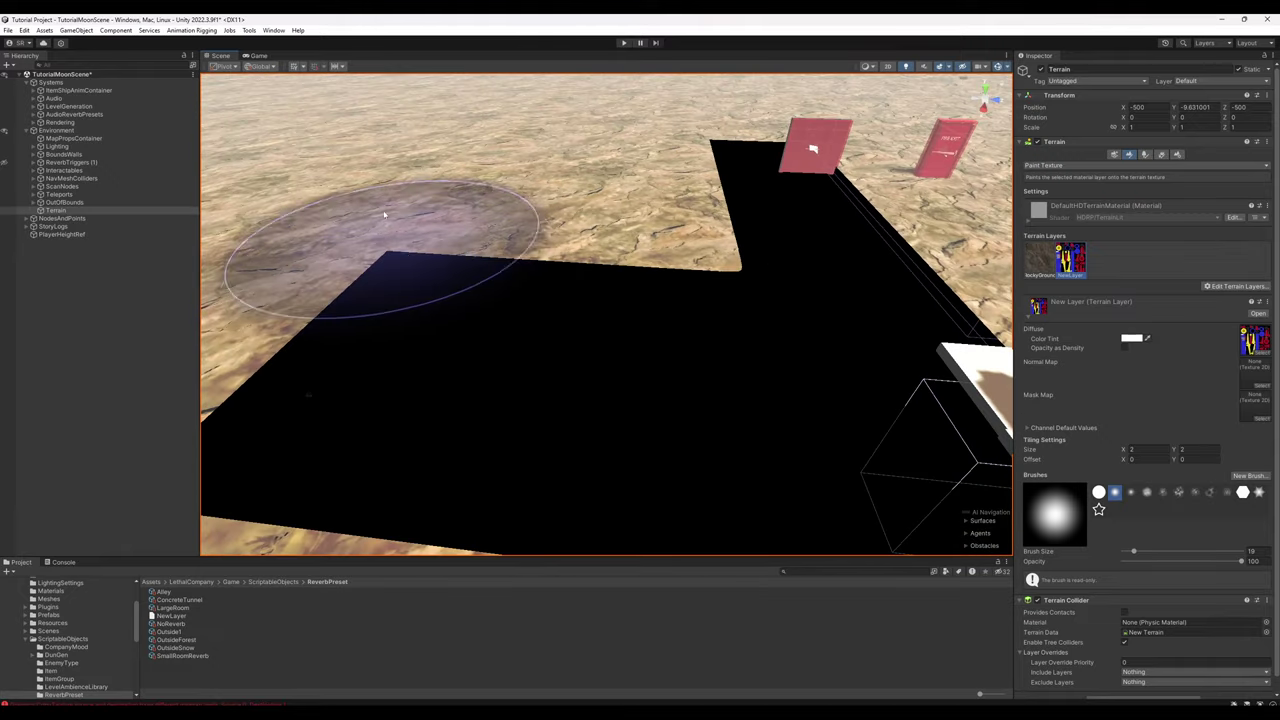
Step: Set the project's Quality setting Global Mipmap Limit to 0: Full Resolution
left_click(24, 31)
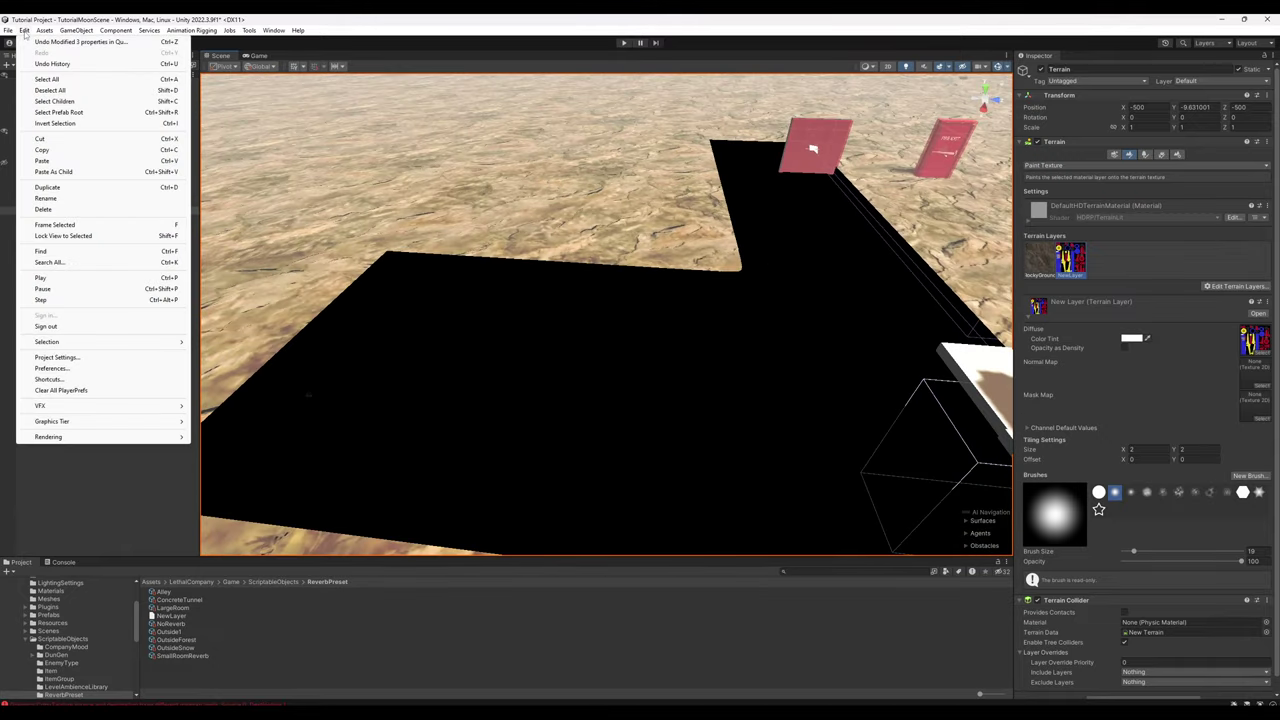
left_click(57, 357)
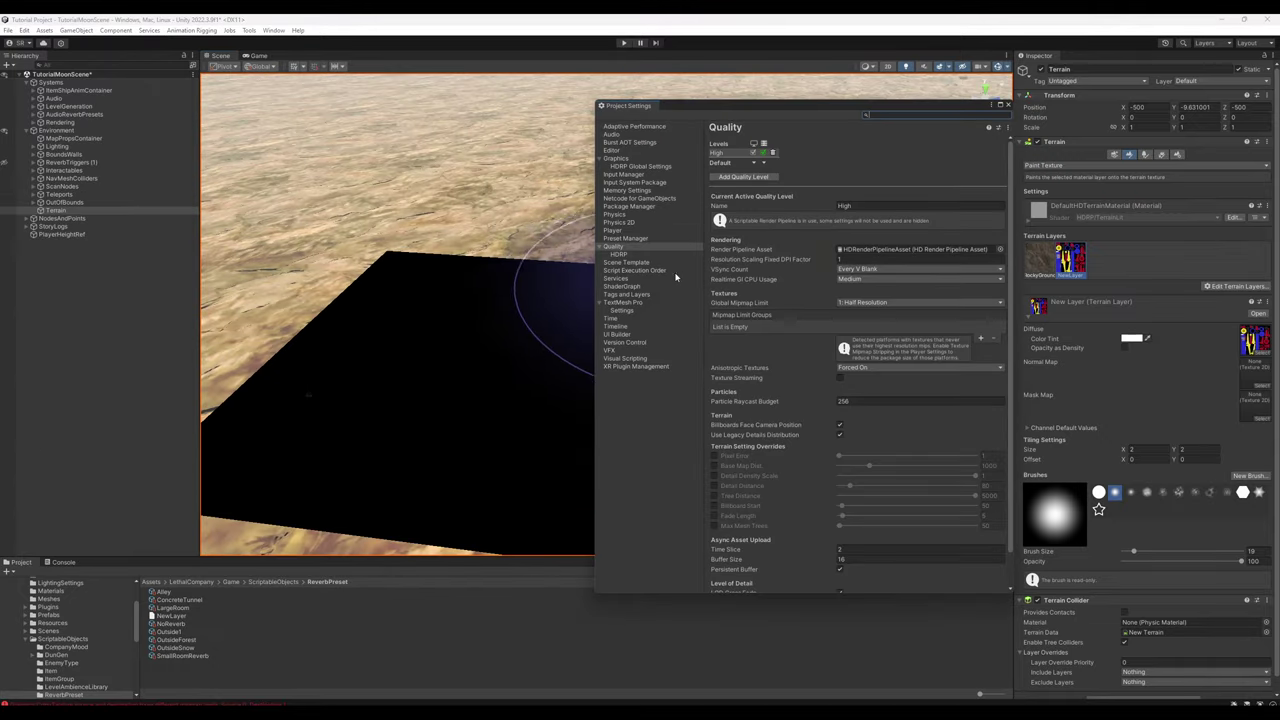
left_click(885, 304)
left_click(880, 310)
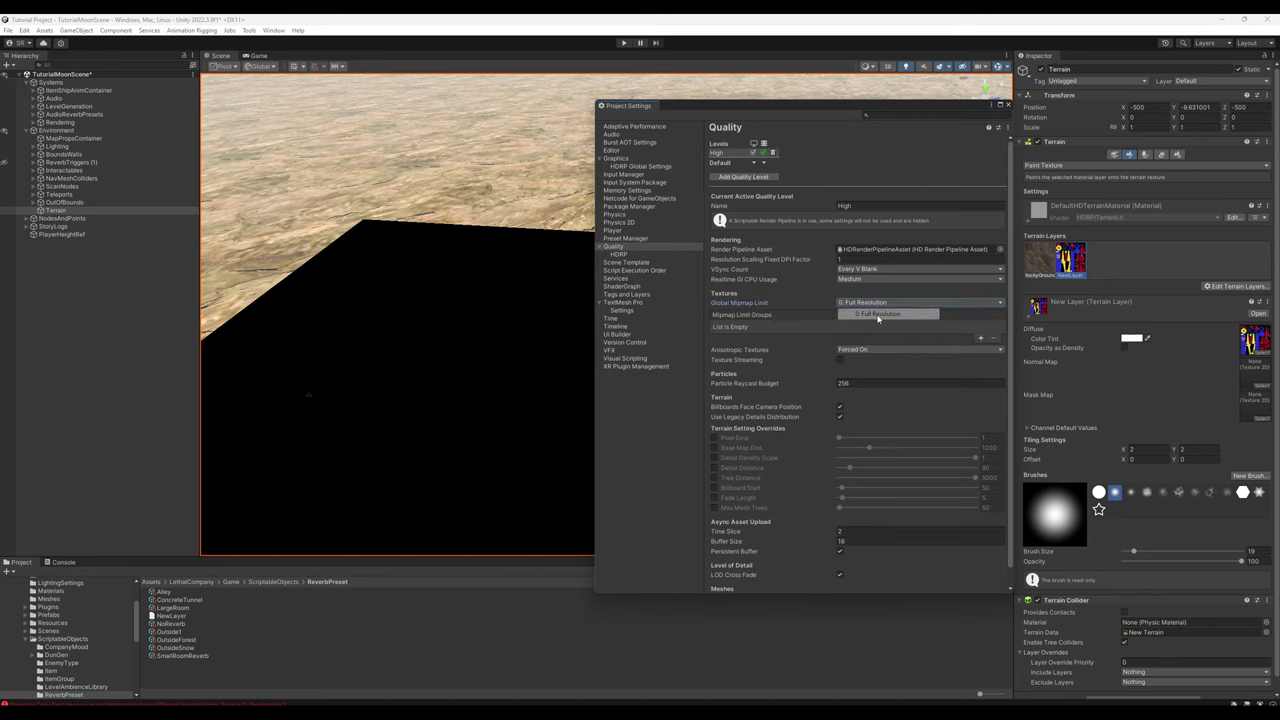
left_click(1007, 105)
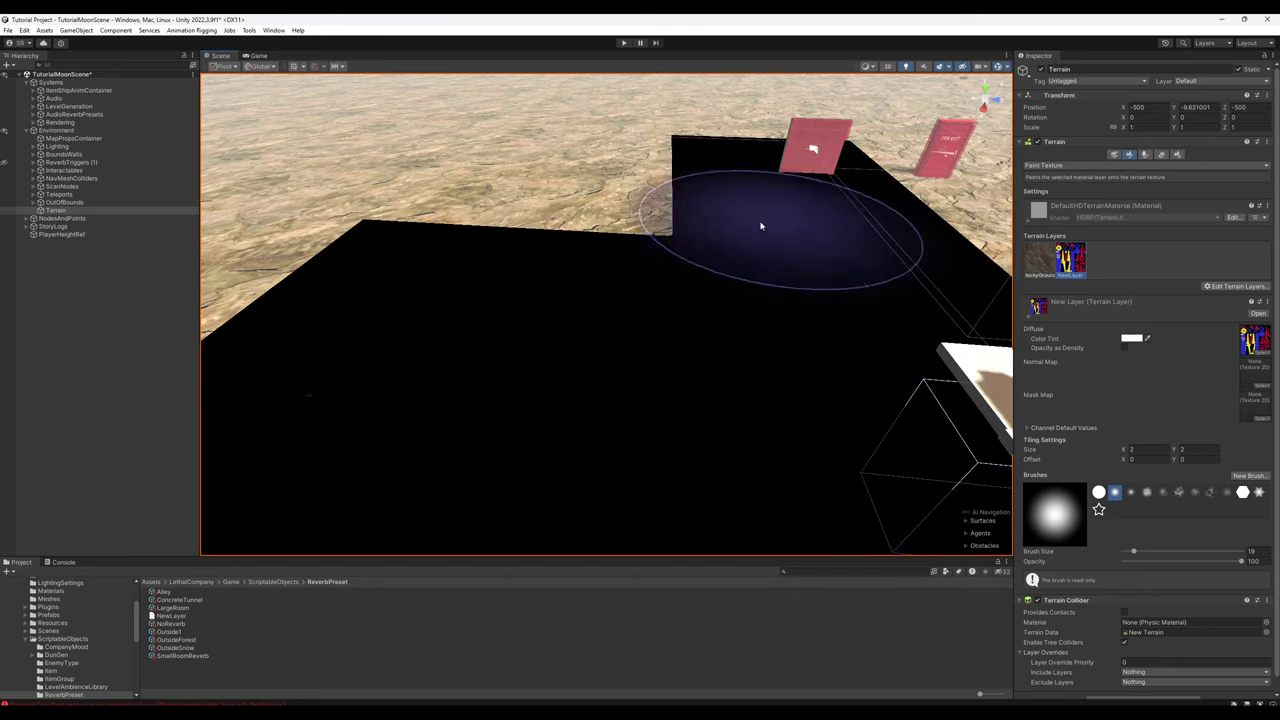
Step: Try painting more of the AirhornTex layer across the terrain in front of the ship, and undo the painting
mouse_move(743, 234)
right_mouse_down()
mouse_move(598, 270)
mouse_move(626, 249)
mouse_move(634, 257)
right_mouse_up()
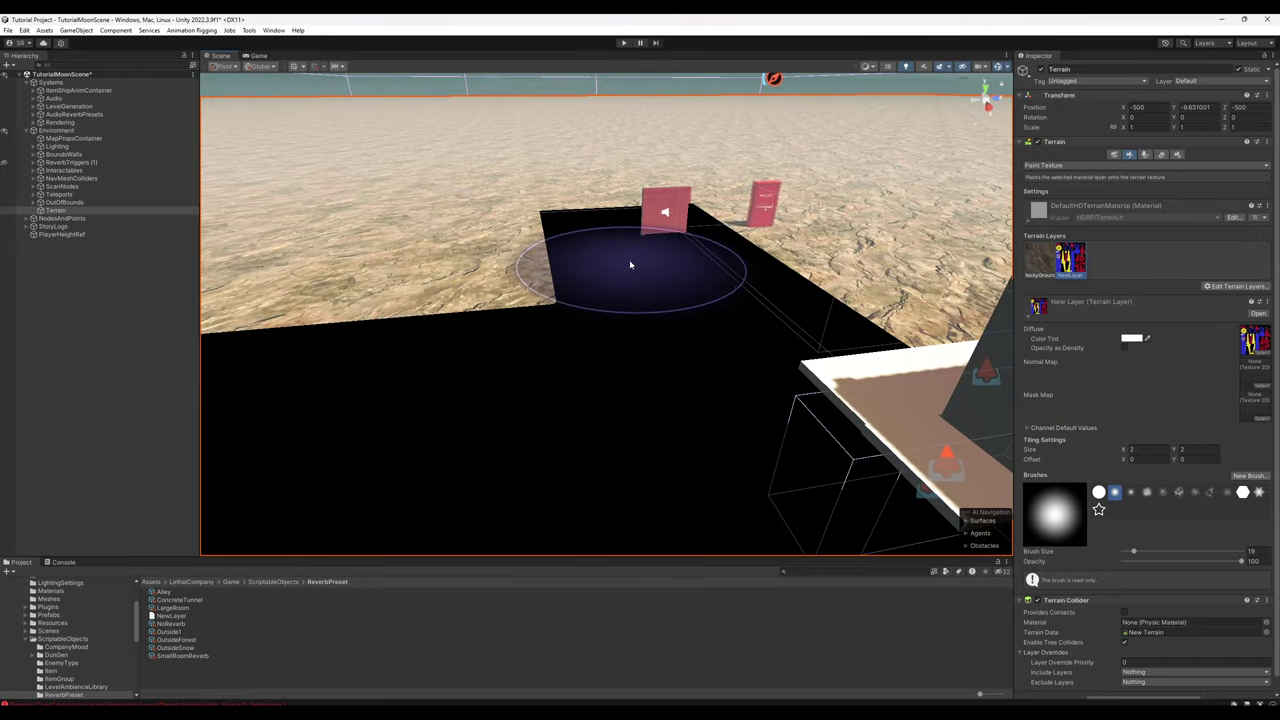
mouse_move(632, 262)
left_mouse_down()
mouse_move(481, 280)
mouse_move(580, 337)
mouse_move(680, 287)
mouse_move(530, 395)
left_mouse_up()
right_click_drag(530, 395, 510, 333)
left_click_drag(510, 333, 600, 350)
right_click_drag(600, 350, 735, 325)
mouse_move(735, 325)
left_mouse_down()
mouse_move(700, 262)
mouse_move(639, 223)
left_mouse_up()
right_click_drag(640, 222, 548, 146)
key("ctrl+z")
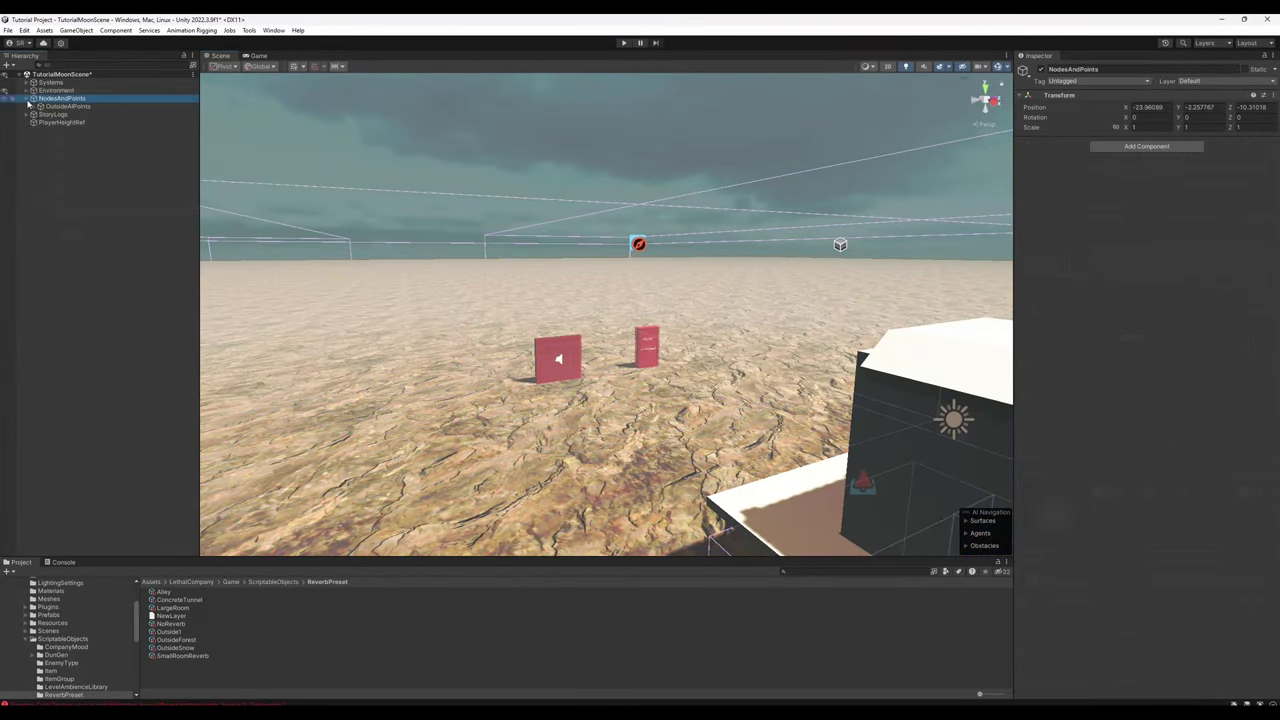
Step: Delete all numbered OutsideNode objects under OutsideAIPoints, starting with OutsideNode (1), keeping only the first OutsideNode
left_click(39, 106)
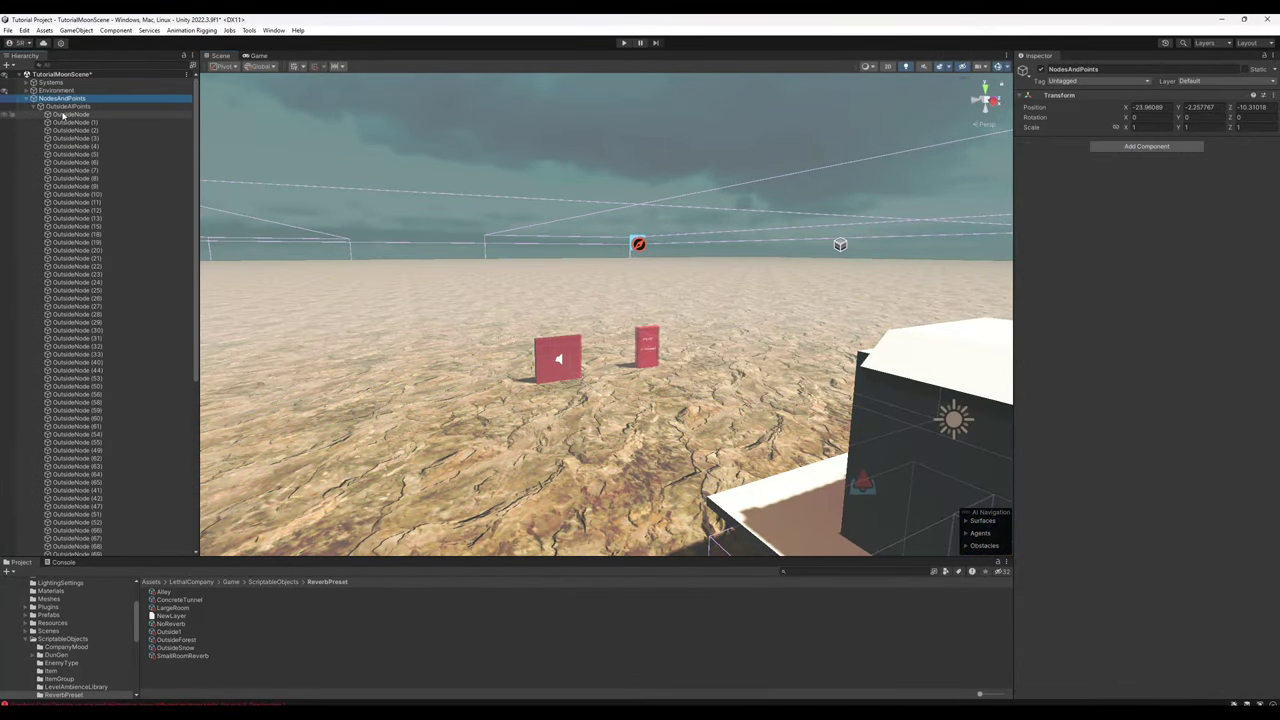
left_click(74, 122)
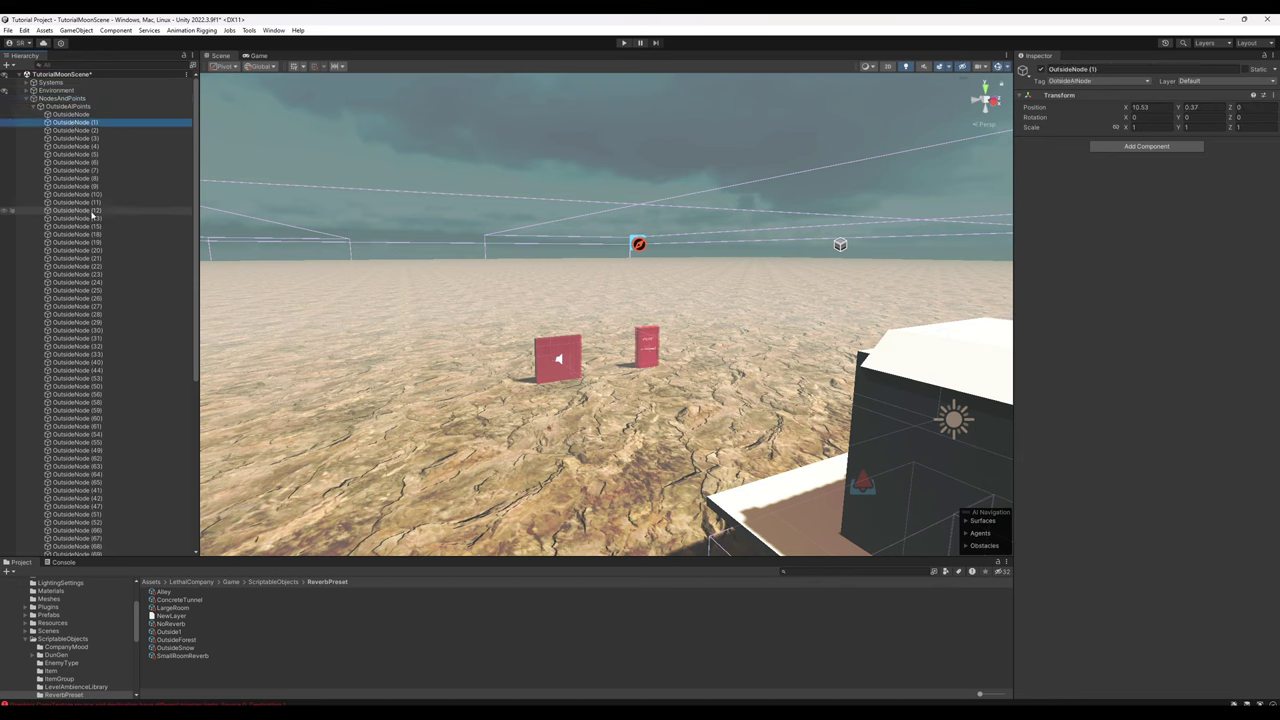
scroll(93, 215, "down", 5)
left_click(75, 537, "shift")
scroll(135, 410, "up", 3)
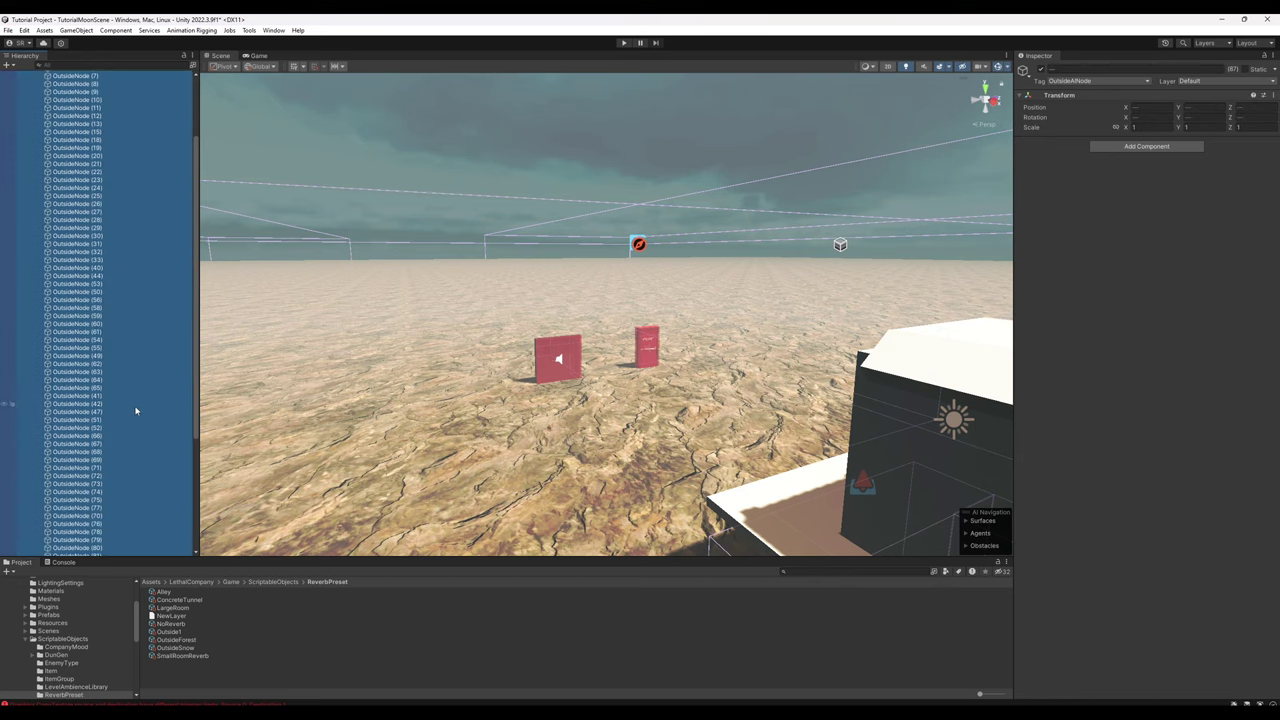
scroll(107, 219, "up", 3)
key("Delete")
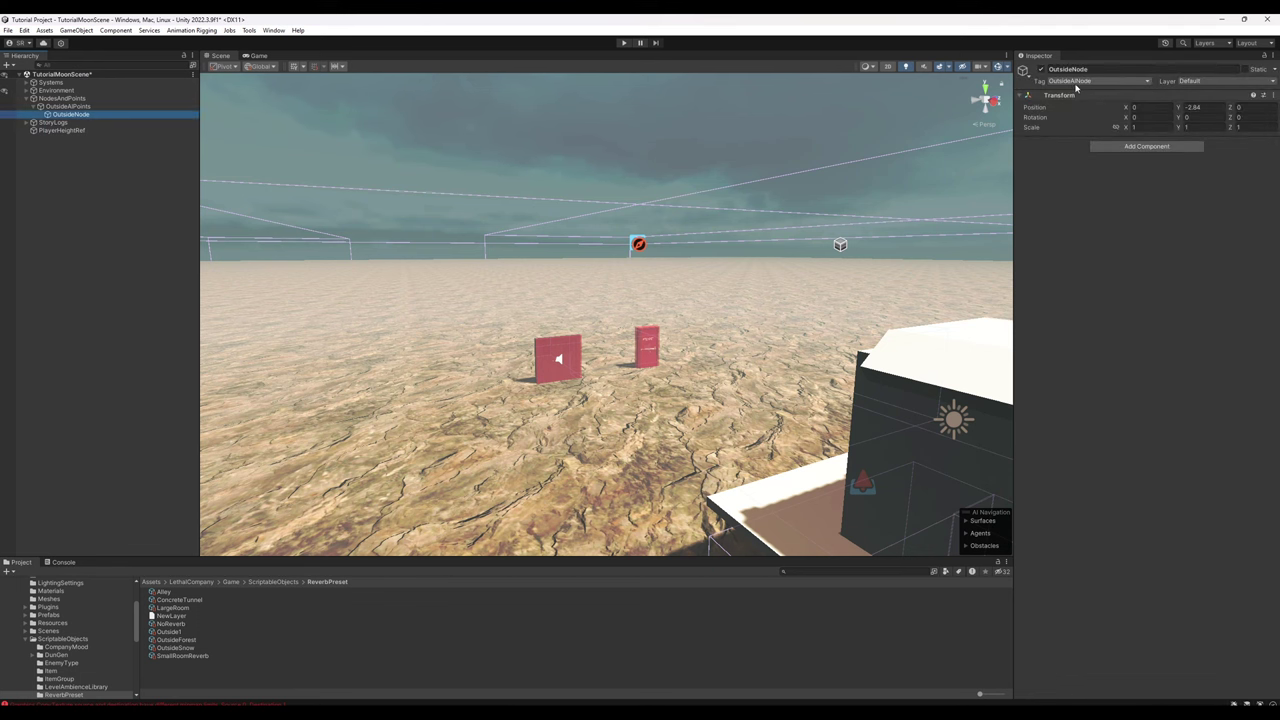
Step: Add a Mesh Filter component to OutsideNode and assign the built-in Sphere mesh to it
right_click_drag(835, 183, 700, 260)
right_click_drag(1004, 183, 1147, 150)
left_click(1147, 147)
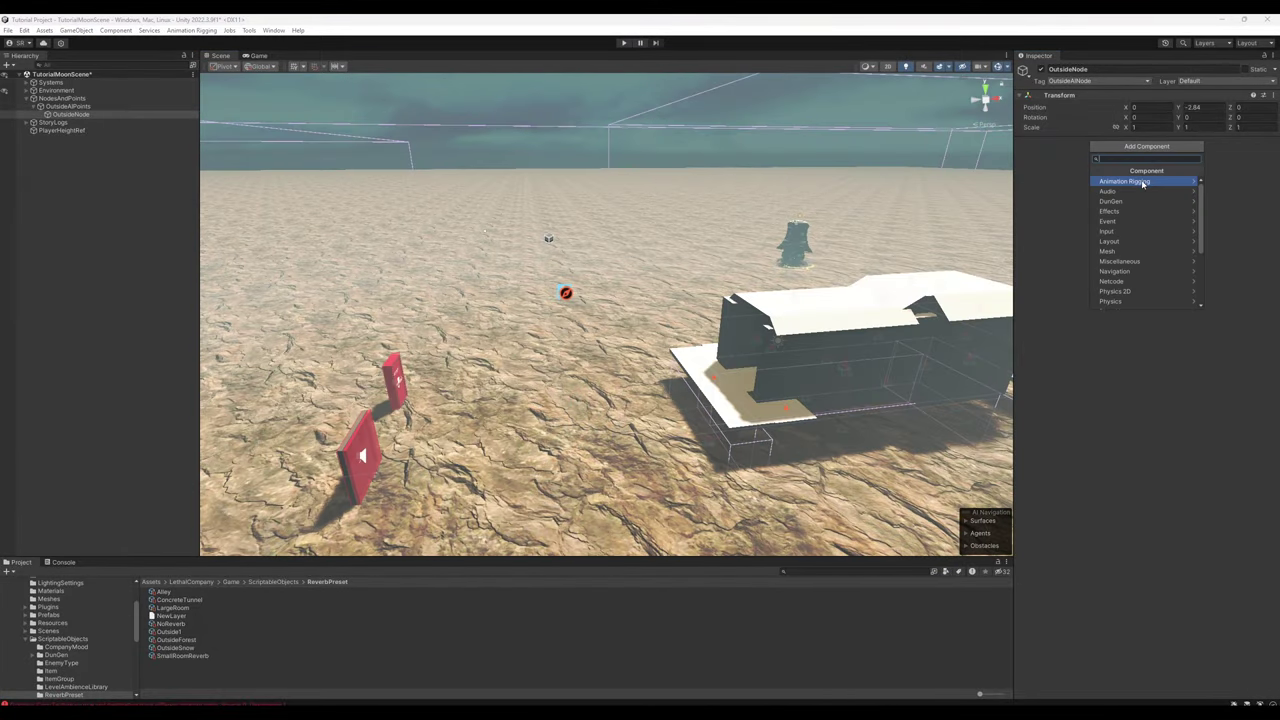
type("mesh")
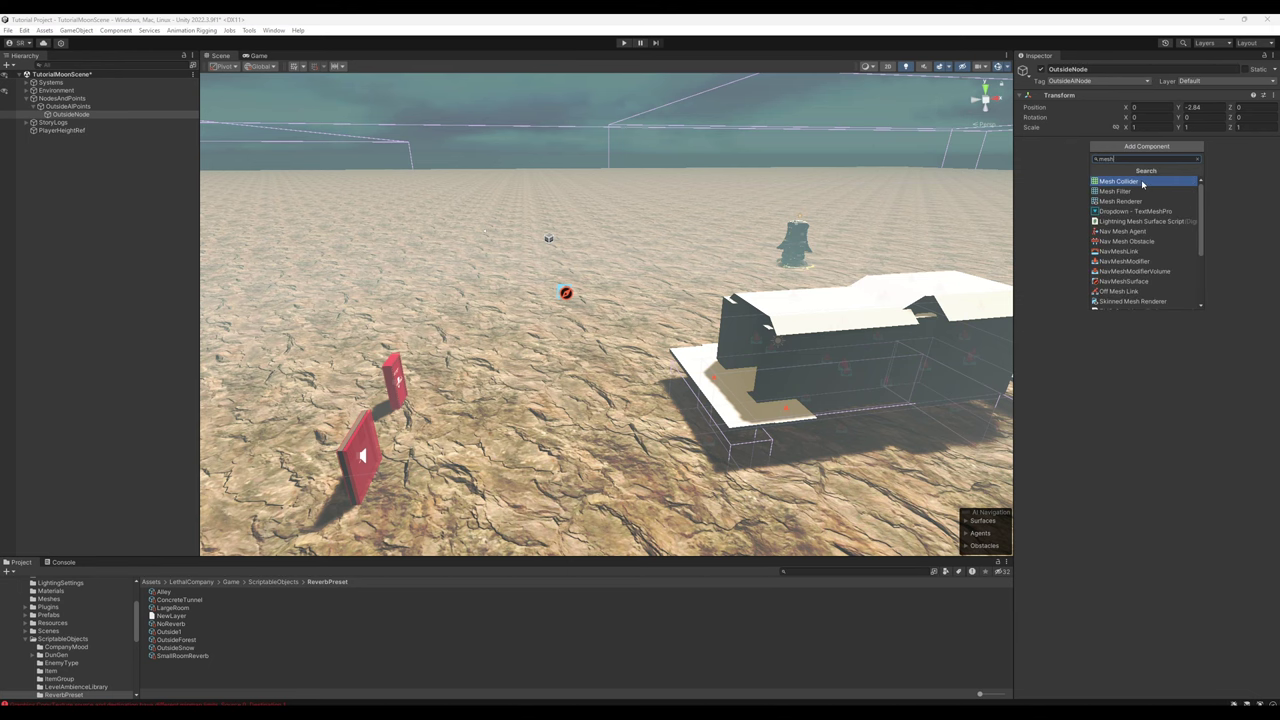
left_click(1130, 191)
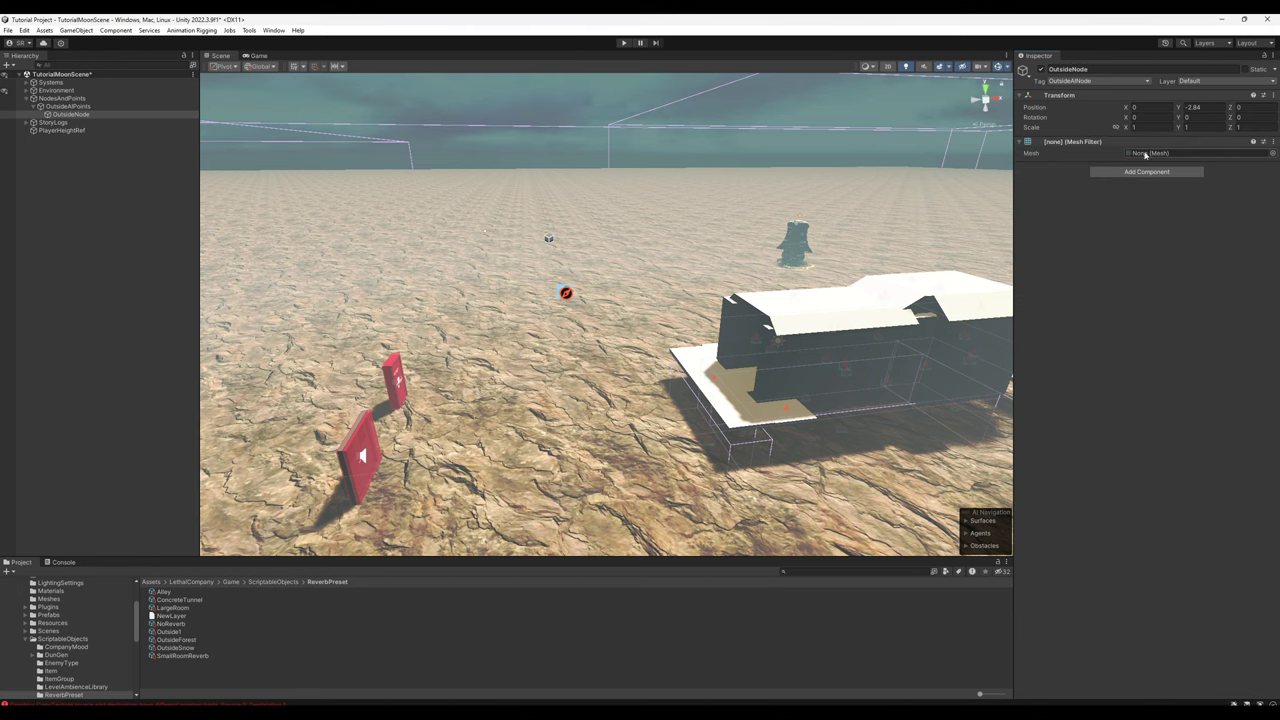
left_click(1270, 153)
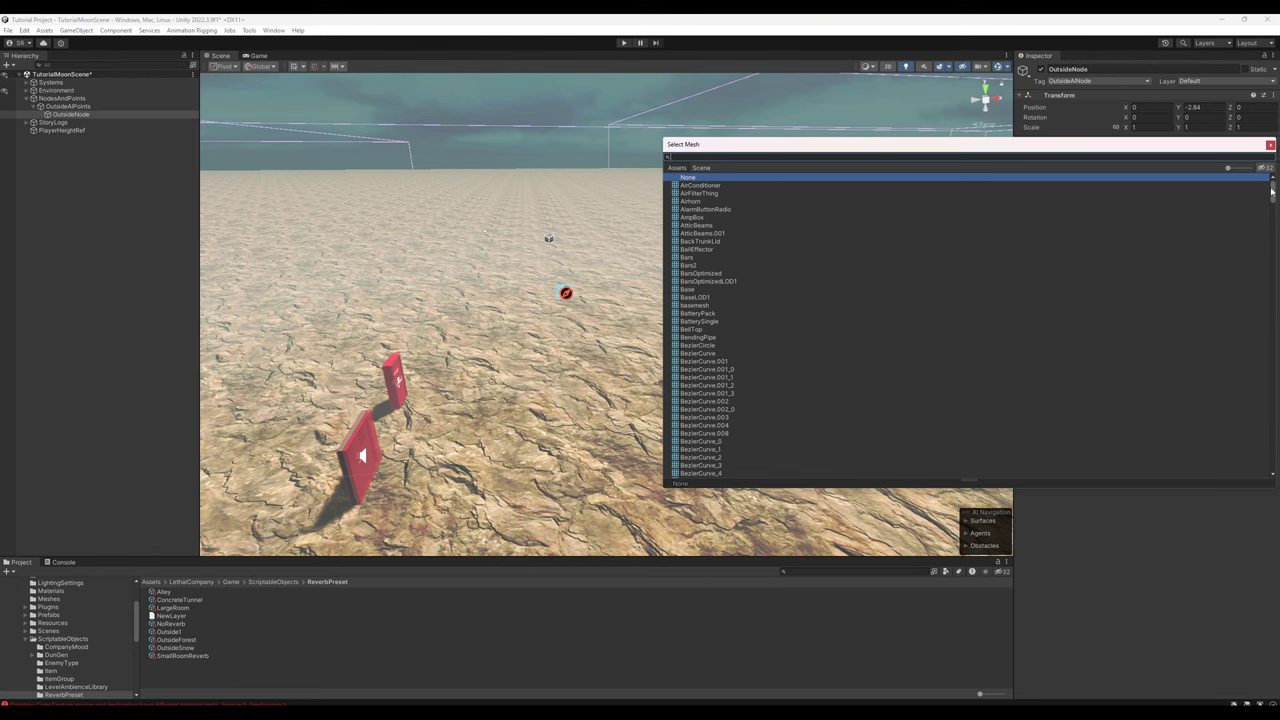
left_click_drag(1272, 190, 1270, 474)
left_click(698, 467)
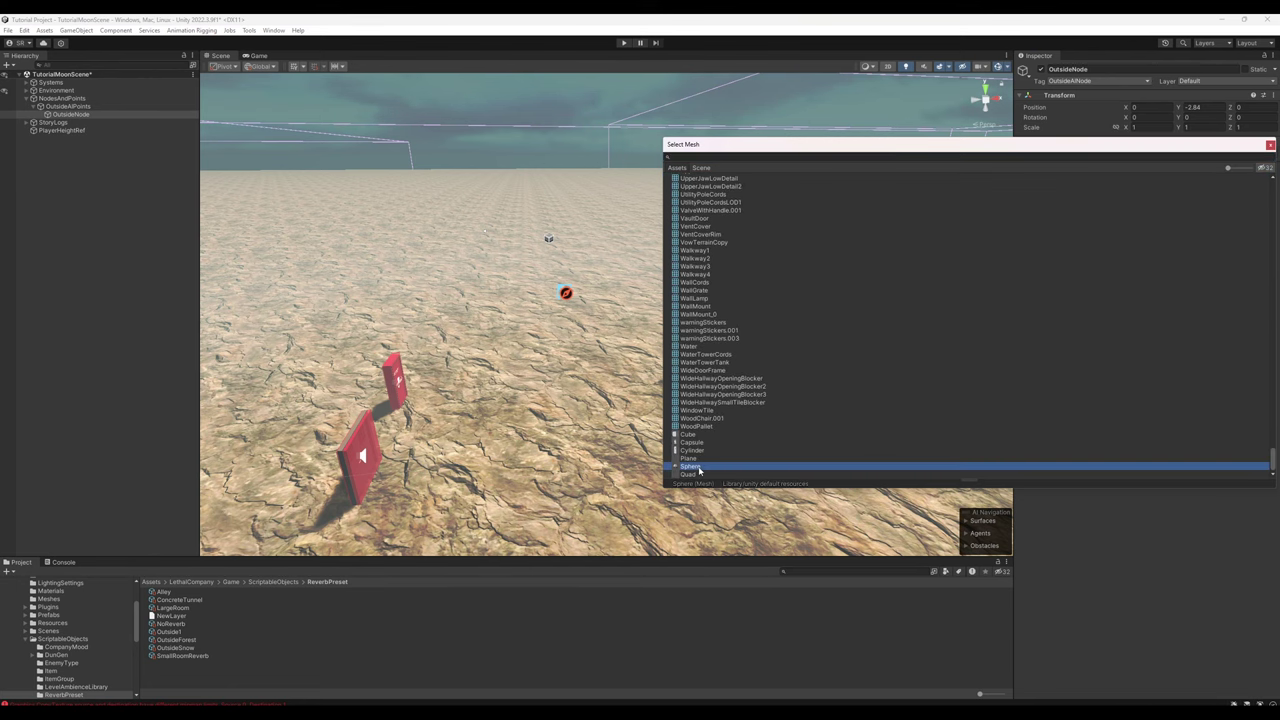
left_click(1271, 146)
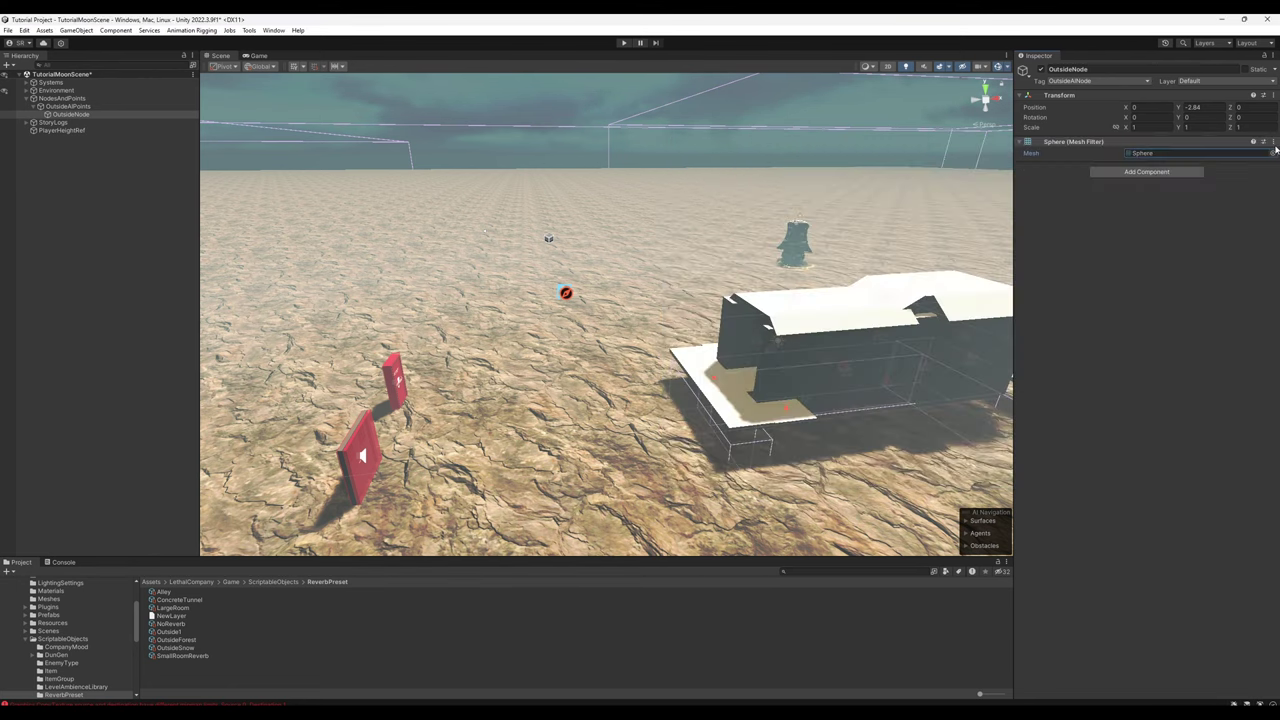
Step: Add a Mesh Renderer component to OutsideNode and assign testTriggerRed as its Element 0 material
left_click(1172, 172)
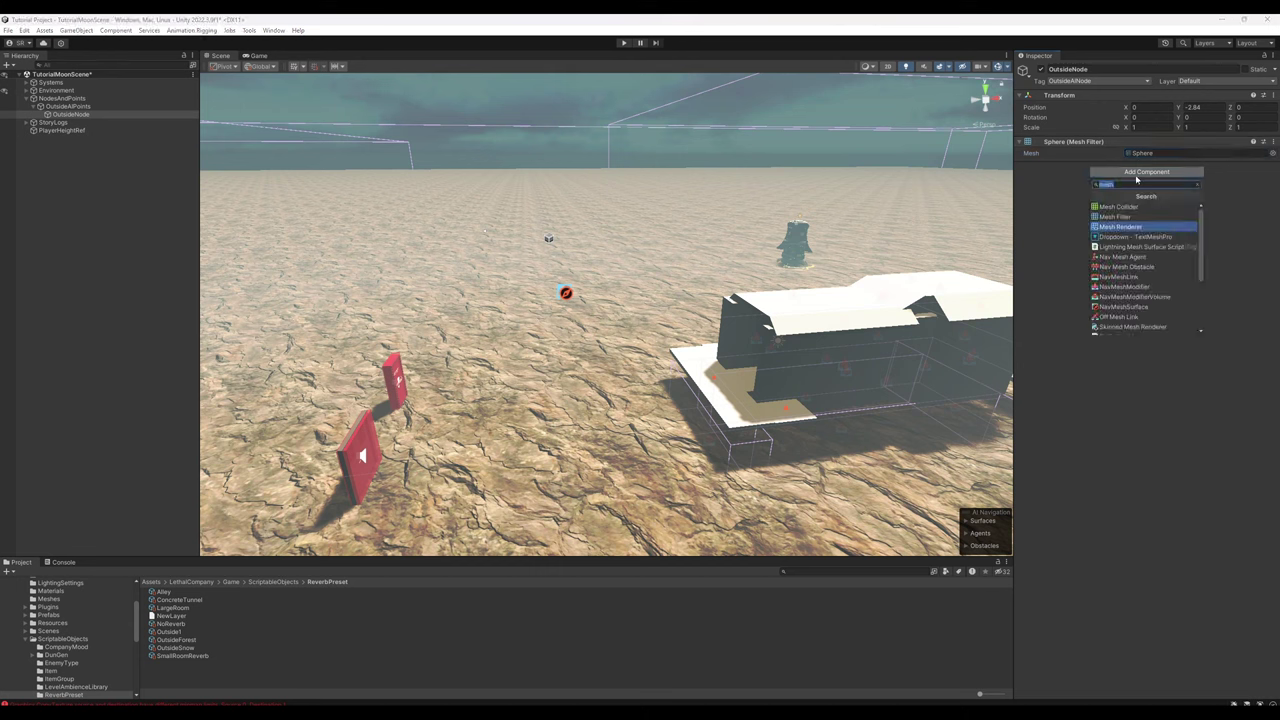
left_click(1122, 227)
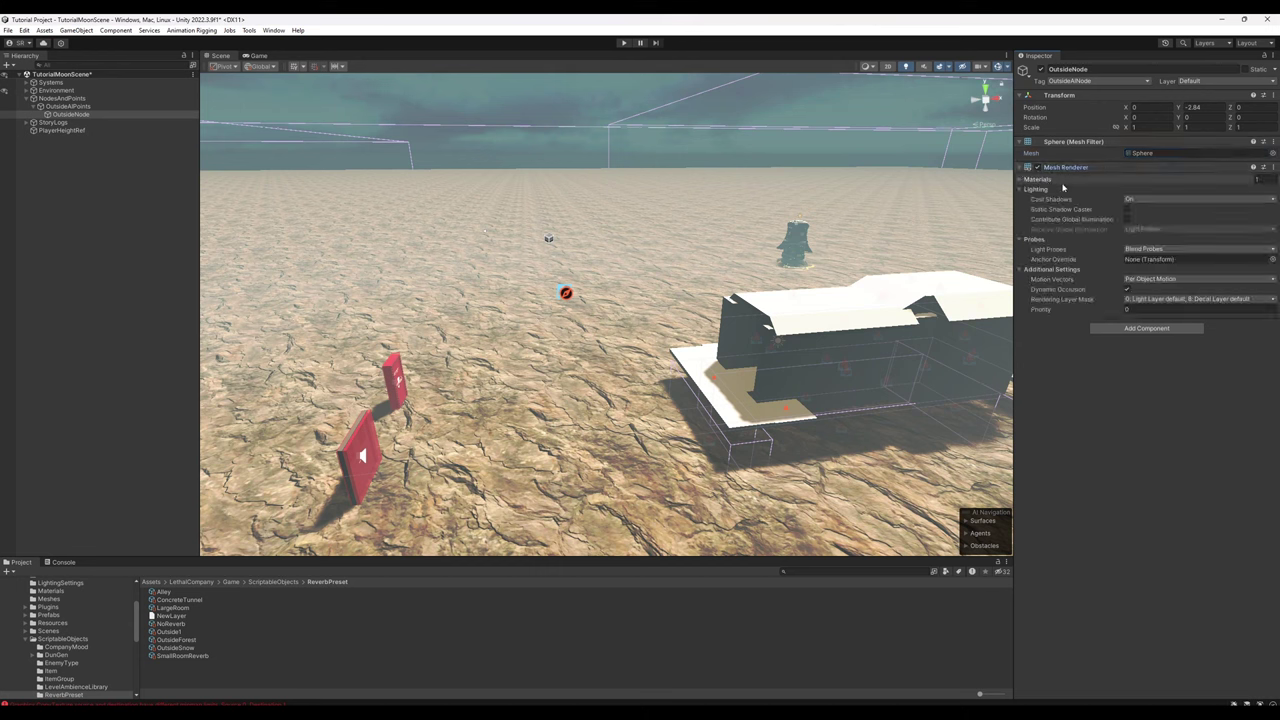
left_click(1022, 180)
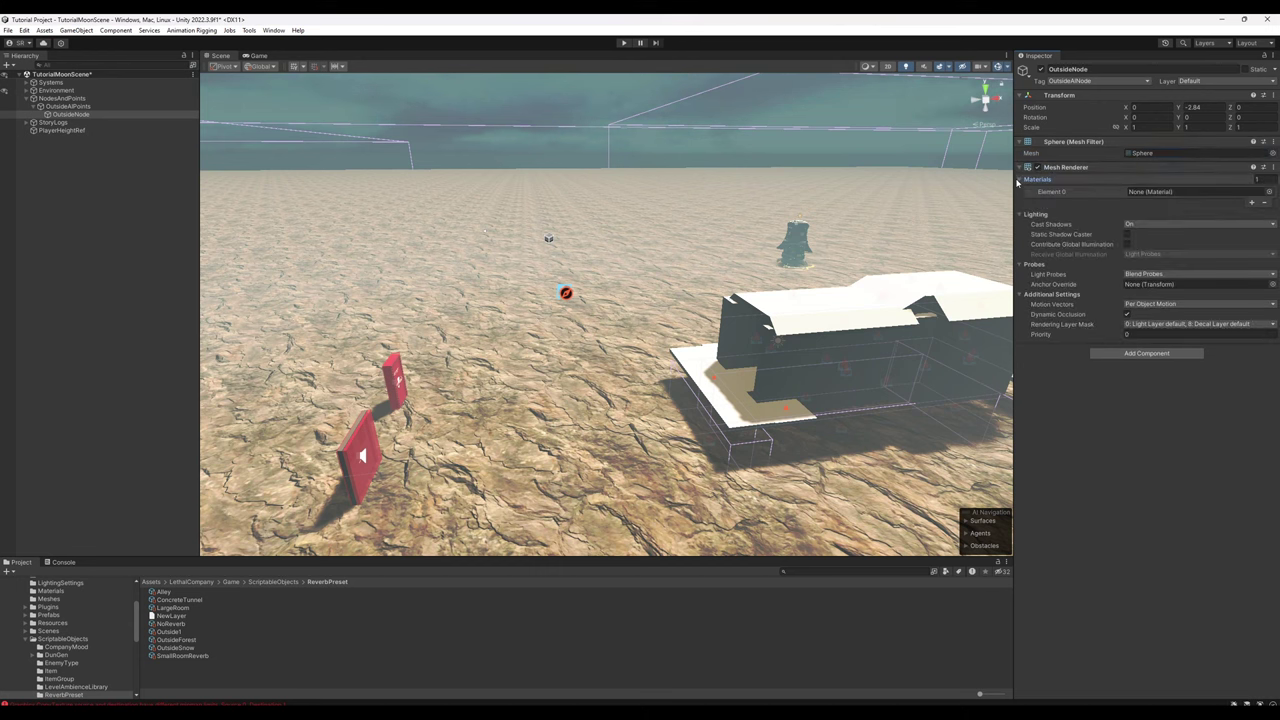
left_click(1270, 194)
type("test")
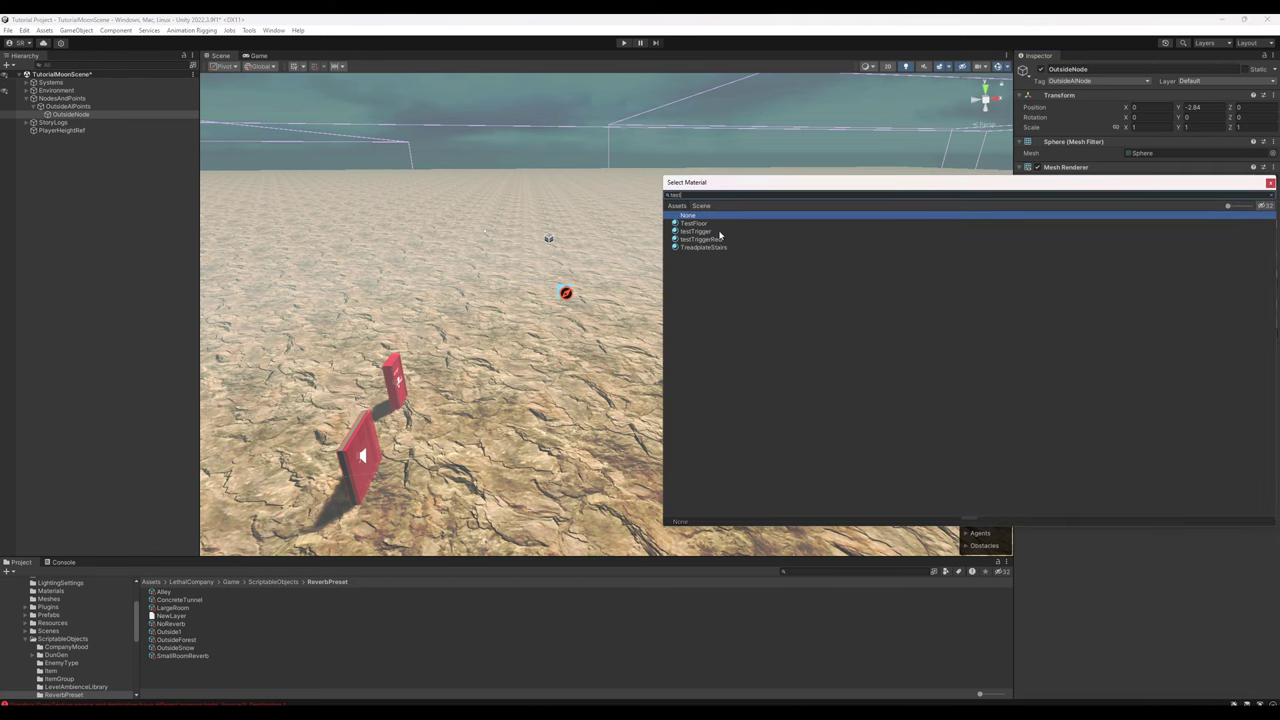
left_click(705, 239)
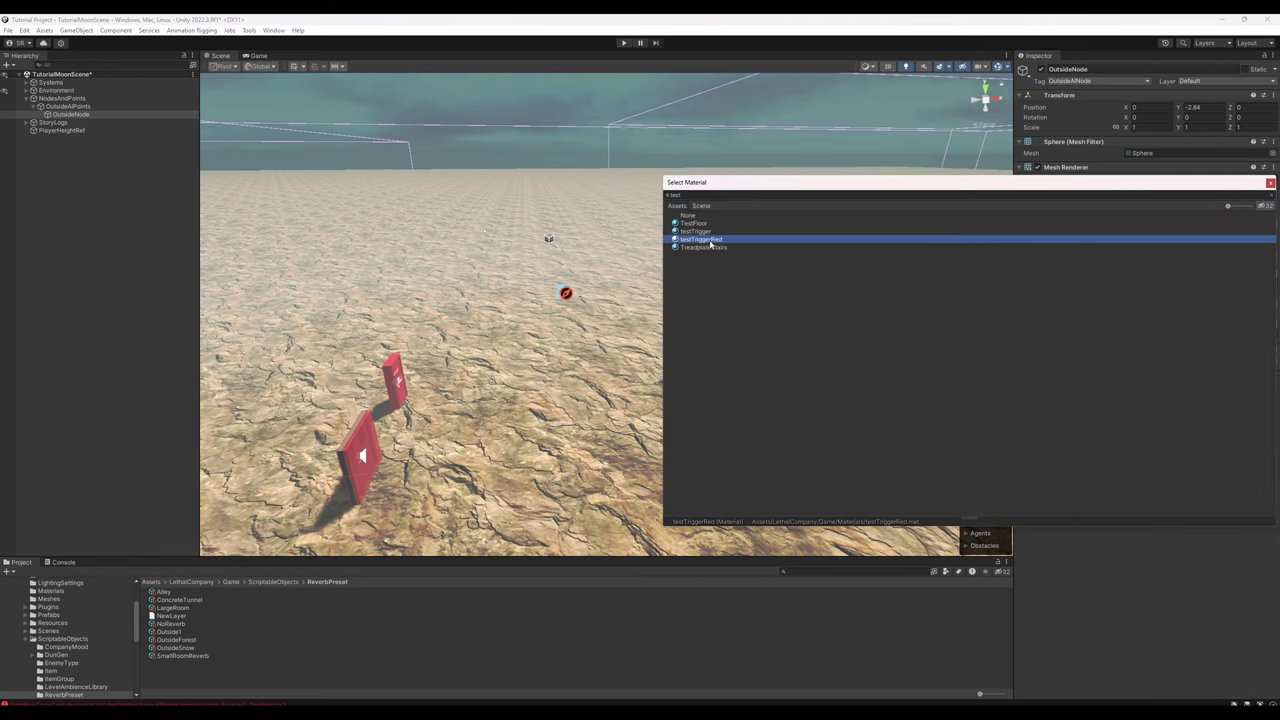
left_click(1269, 183)
Step: Raise the OutsideNode sphere above the terrain surface and set its layer to 13: Triggers
right_click_drag(703, 200, 572, 281)
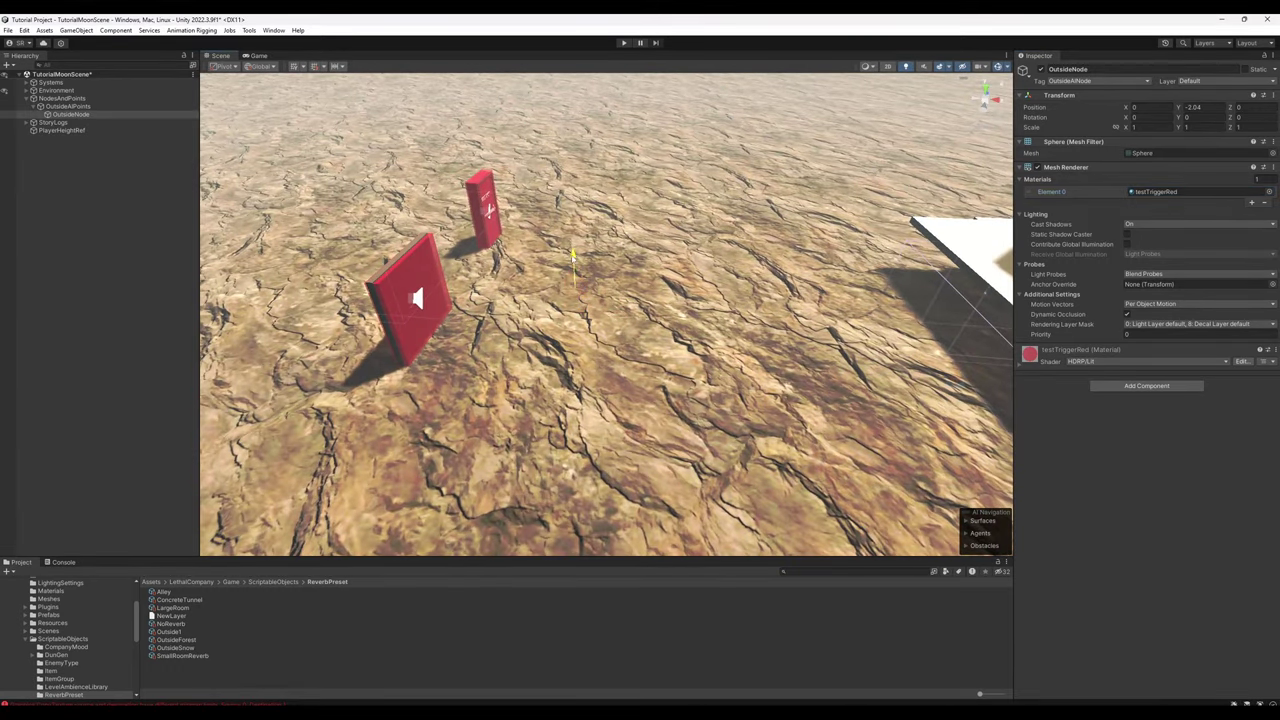
left_click_drag(573, 258, 571, 218)
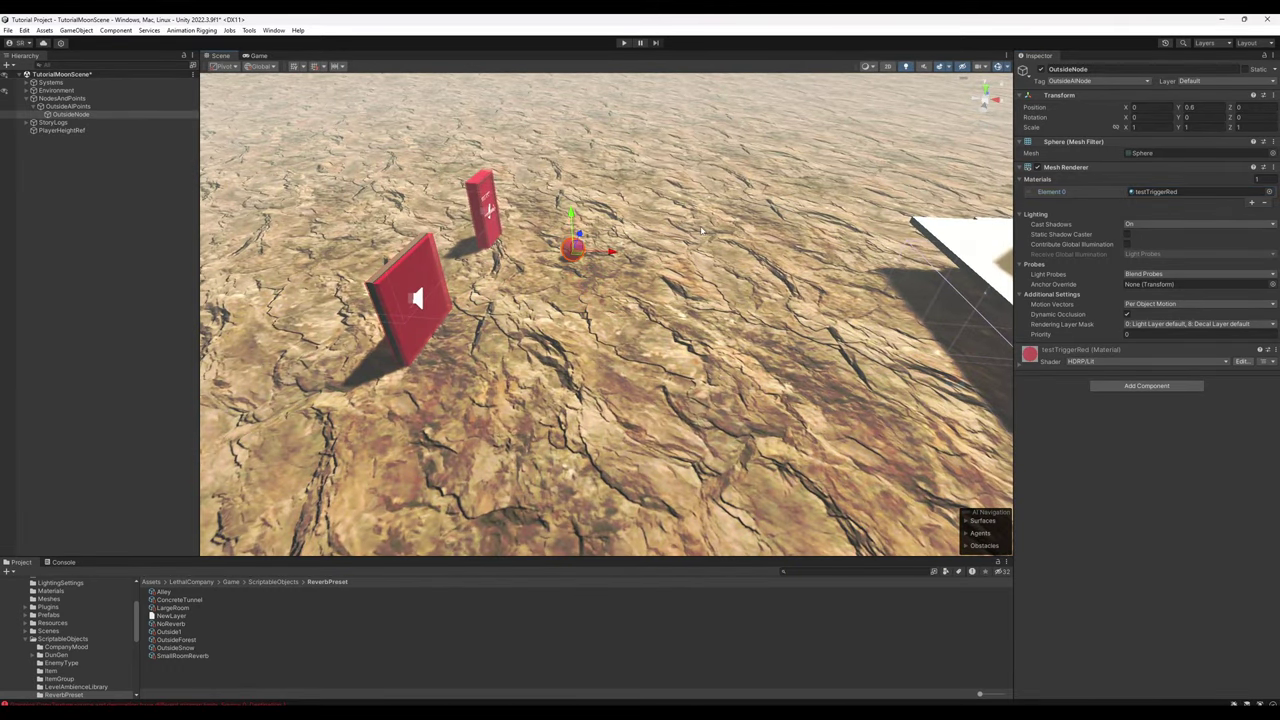
left_click(1205, 80)
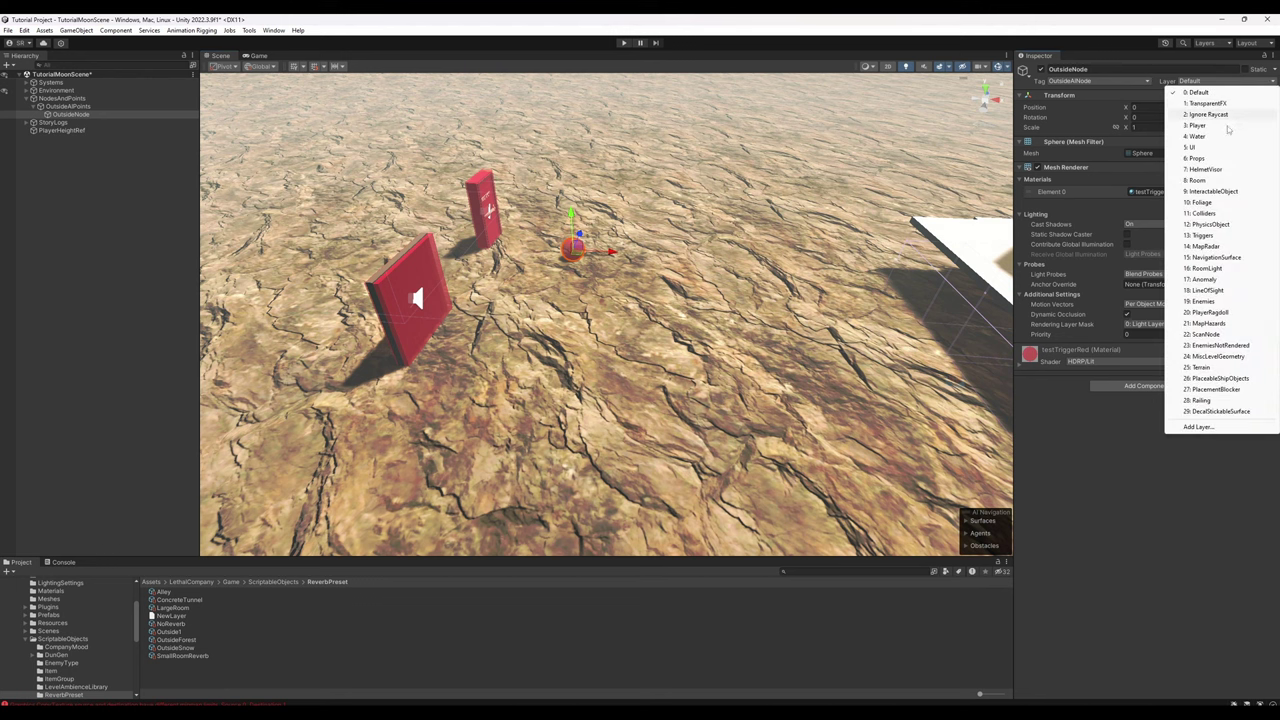
left_click(1204, 235)
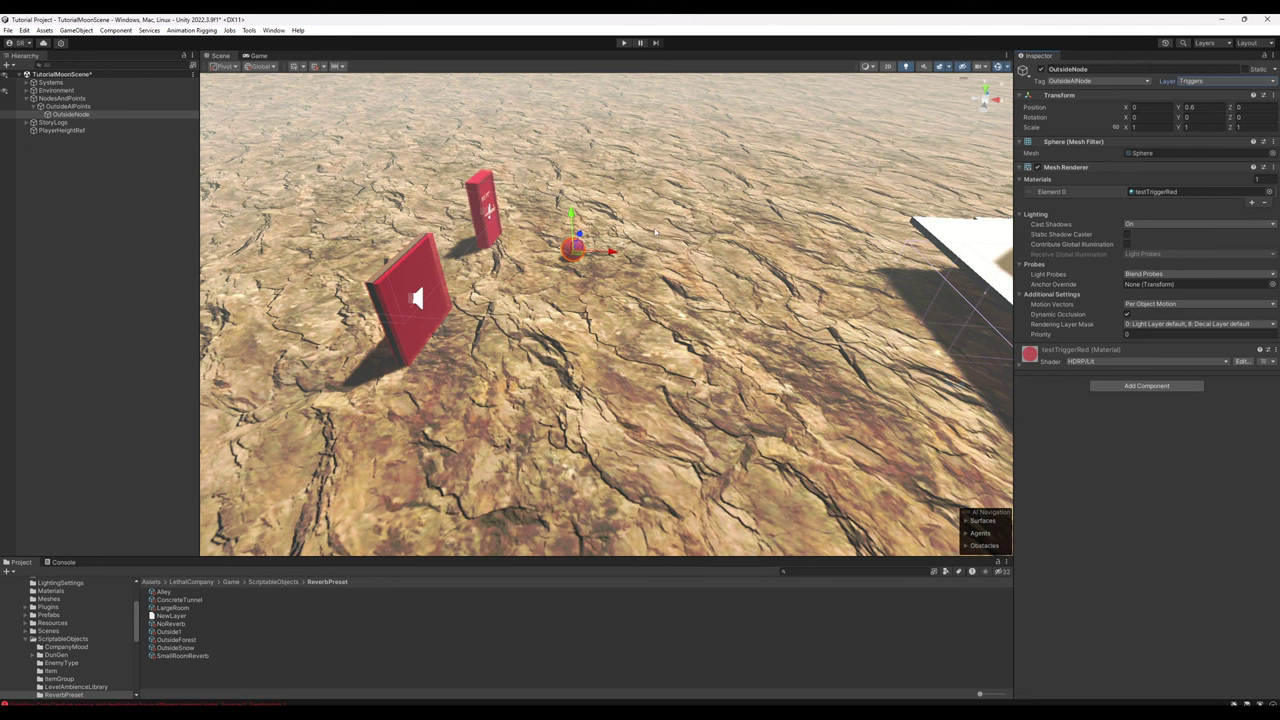
Step: Duplicate OutsideNode five times and spread the copies over the terrain around the ship
key("w")
right_click_drag(662, 226, 615, 195)
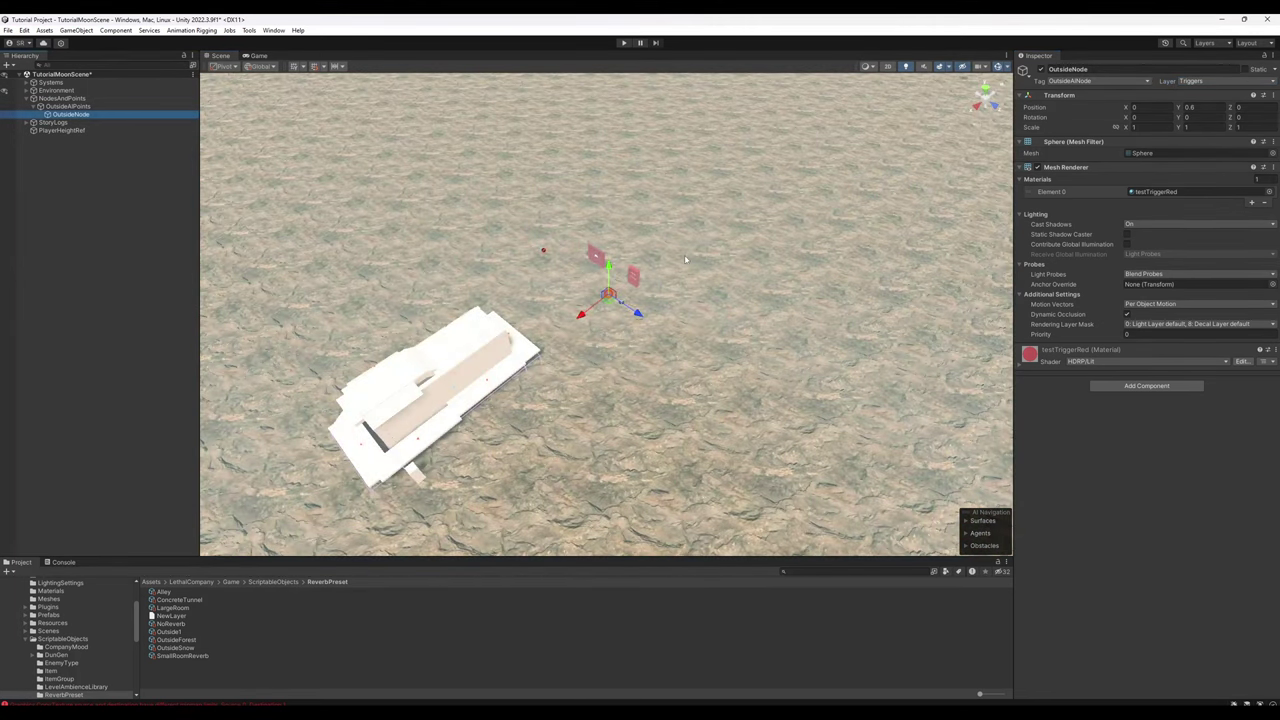
key("ctrl+d")
left_click_drag(606, 300, 372, 318)
key("ctrl+d")
key("ctrl+d")
key("ctrl+d")
key("ctrl+d")
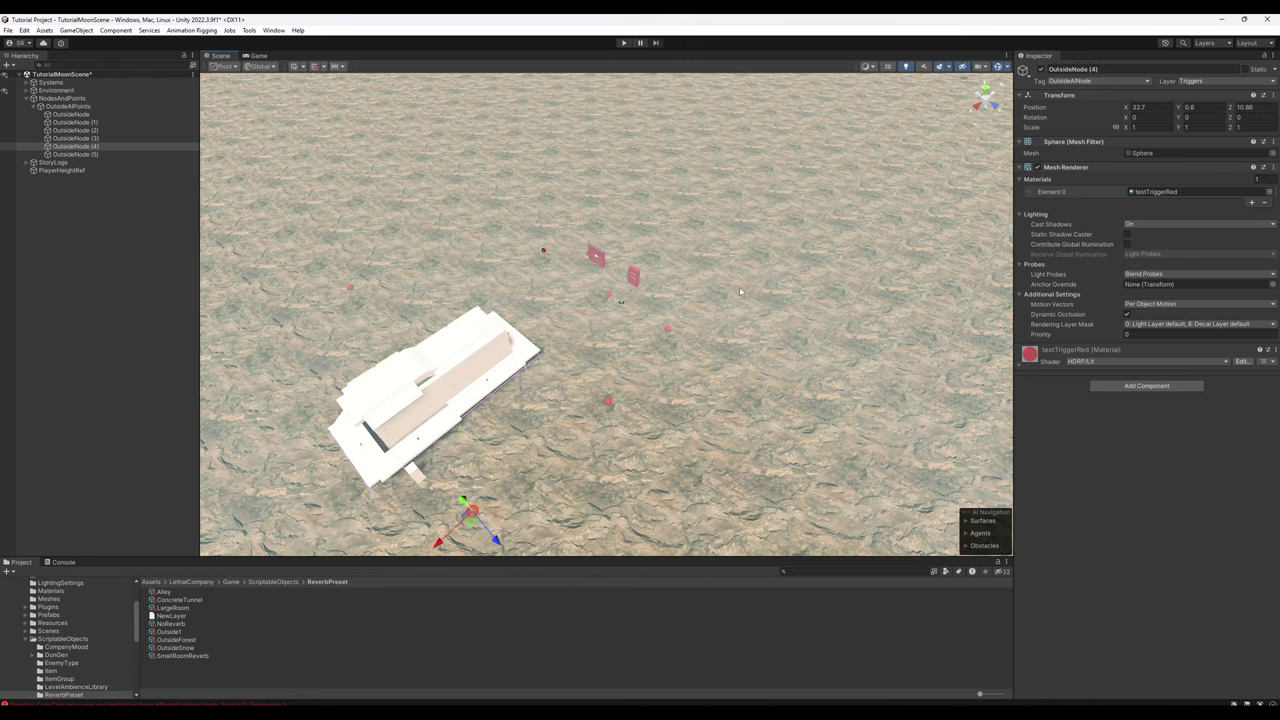
right_click_drag(746, 305, 662, 322)
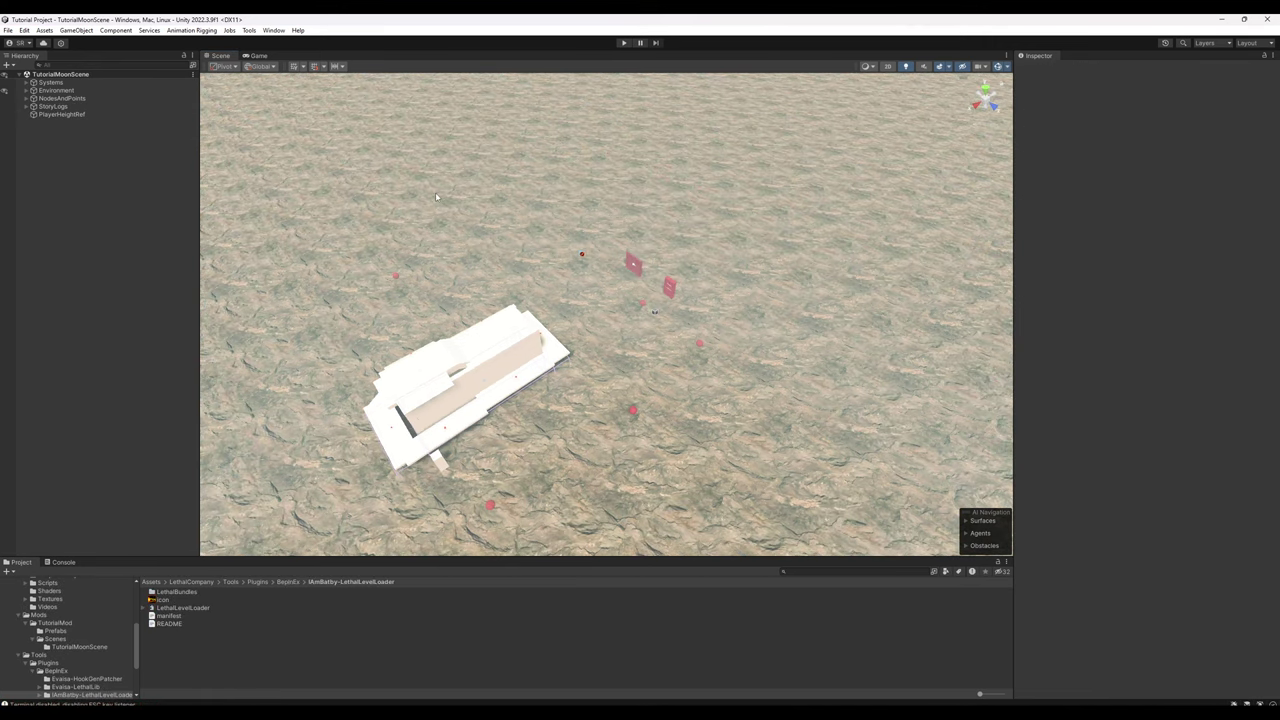
Step: Bake the NavMeshSurface on the Environment object and turn on Show NavMesh for the scene view
left_click(46, 91)
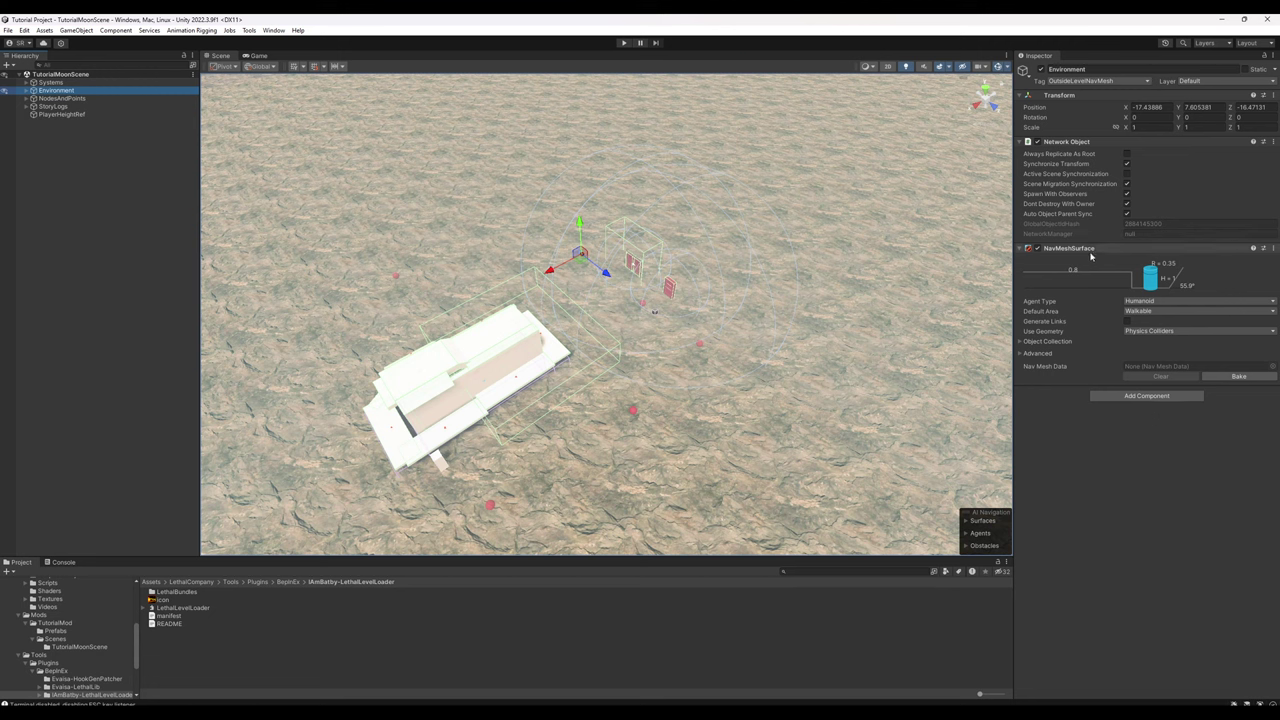
left_click(1222, 376)
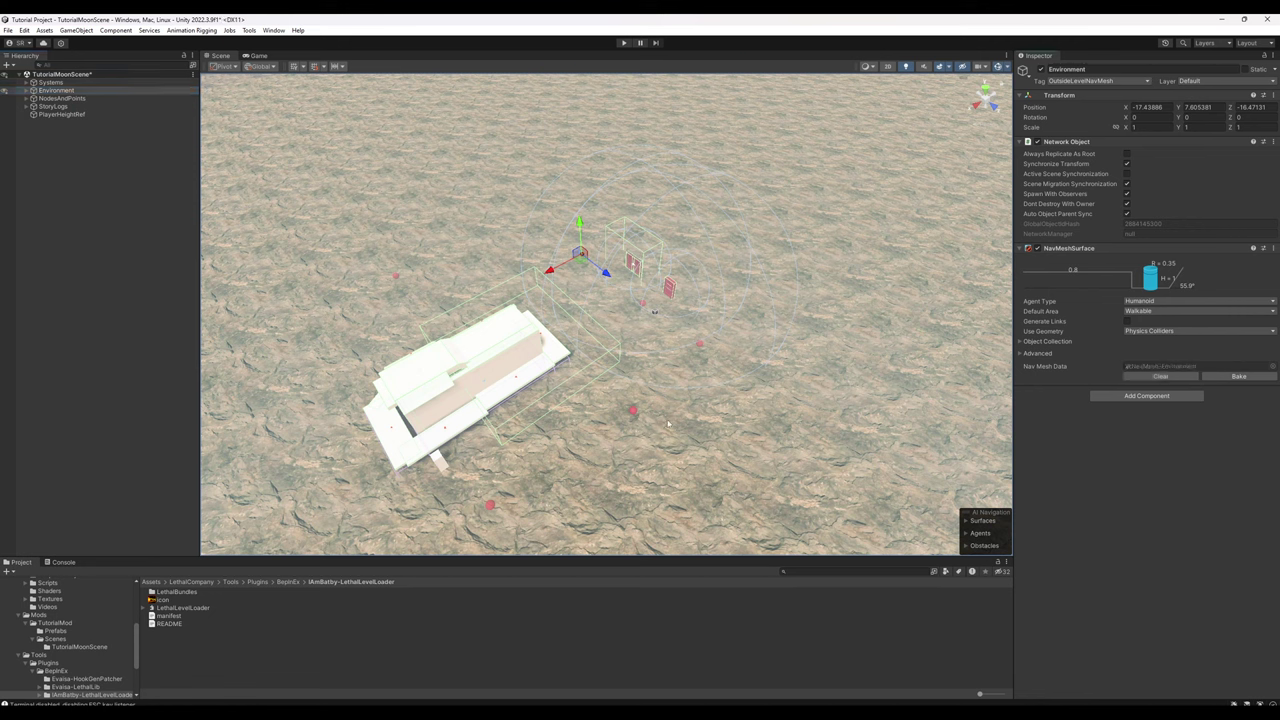
left_click(966, 521)
left_click(1004, 515)
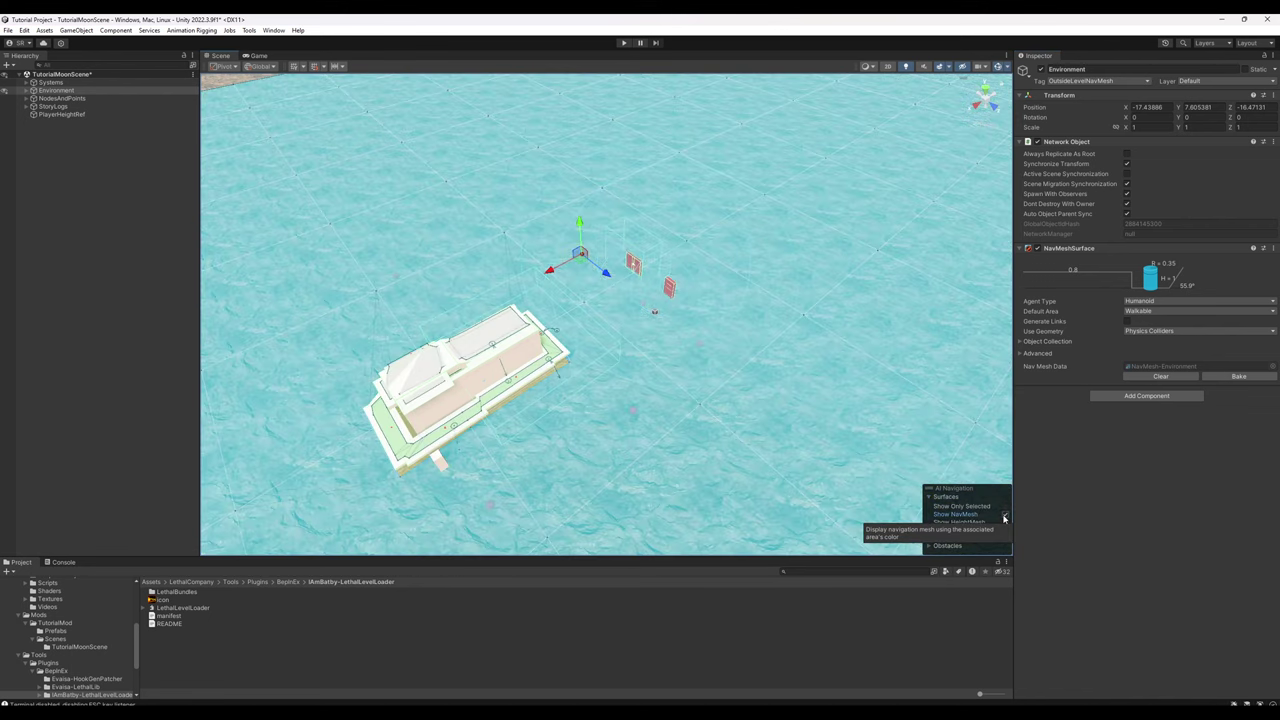
right_click_drag(619, 438, 860, 344)
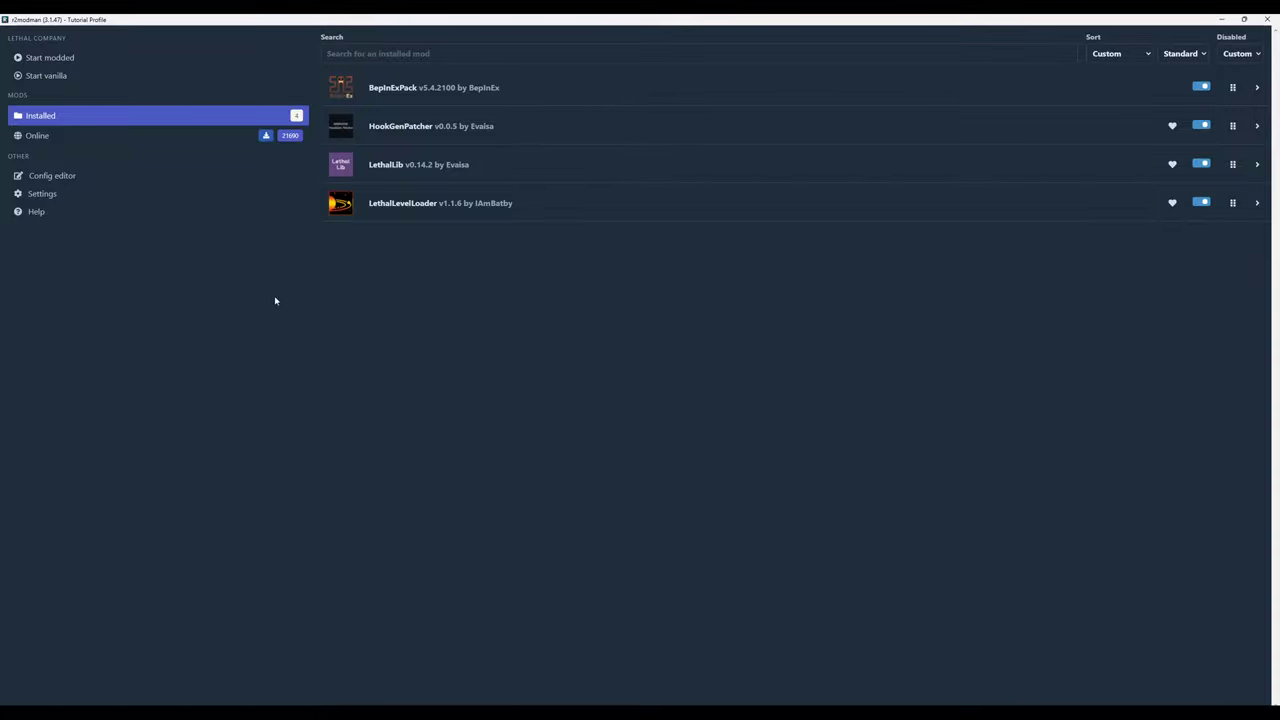
Step: Switch to r2modman, launch the modded Lethal Company, and open the folder of the current mod profile
left_click(86, 61)
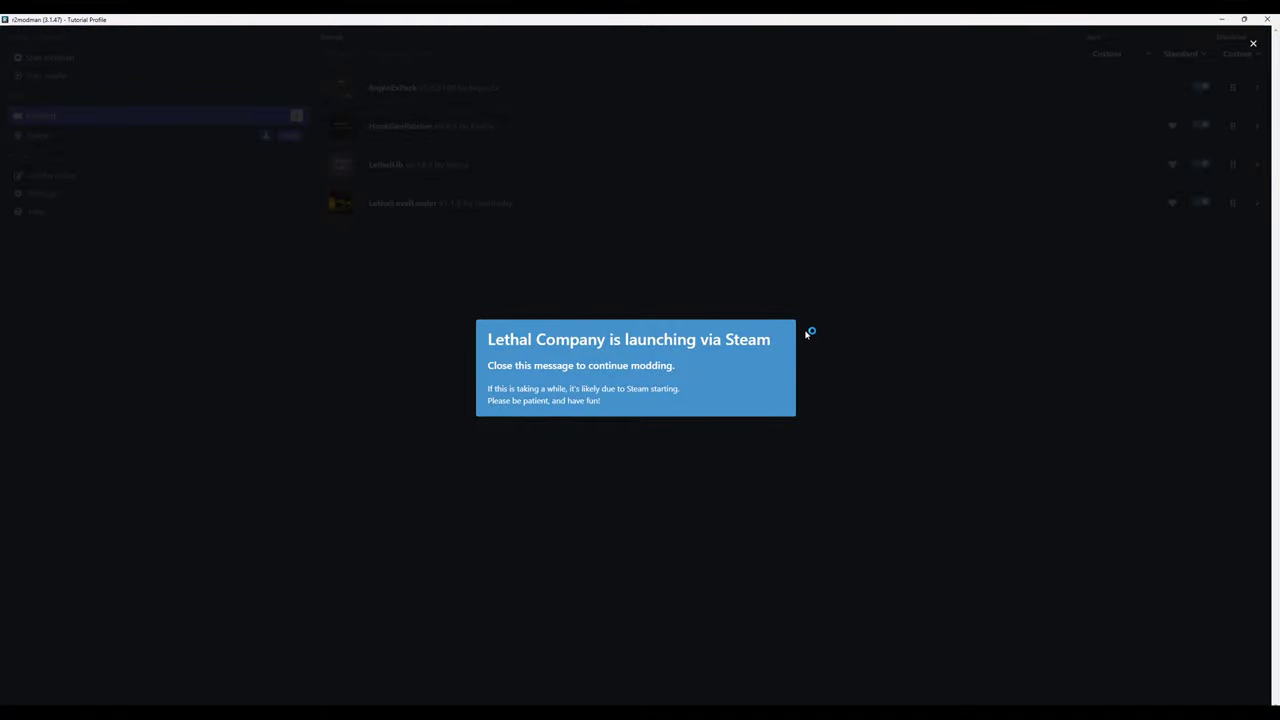
left_click(834, 403)
left_click(54, 195)
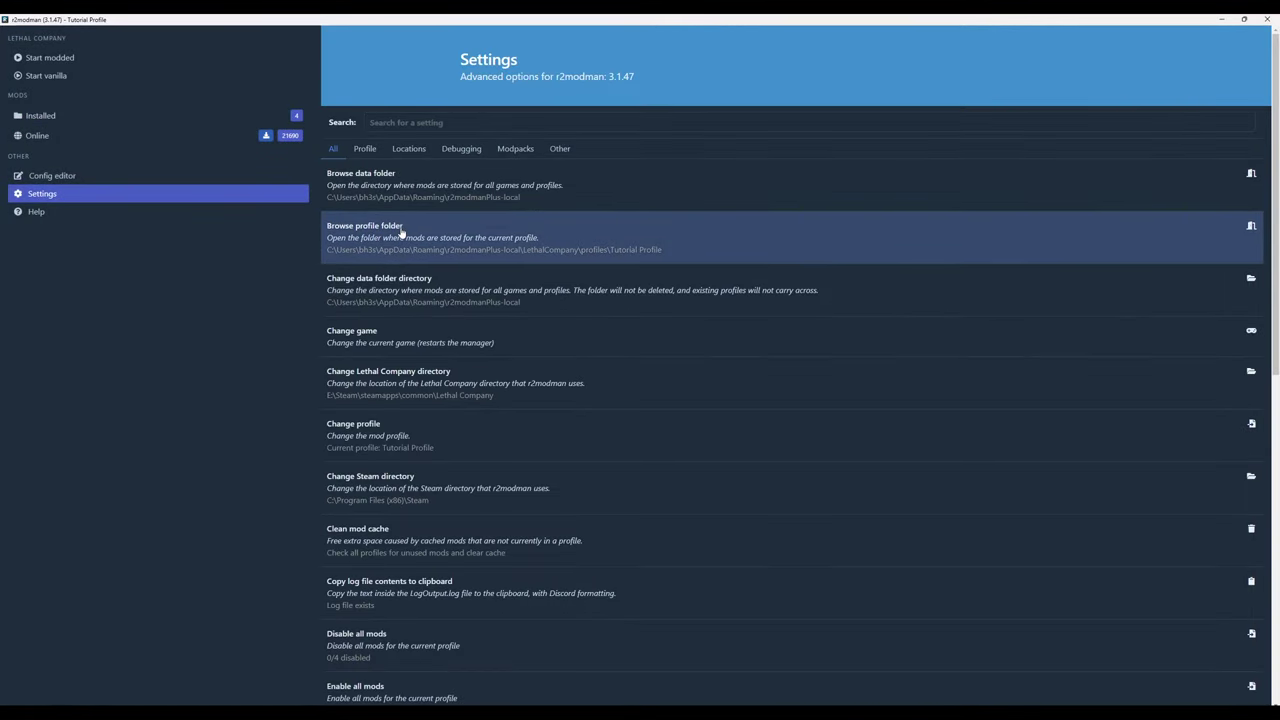
left_click(401, 233)
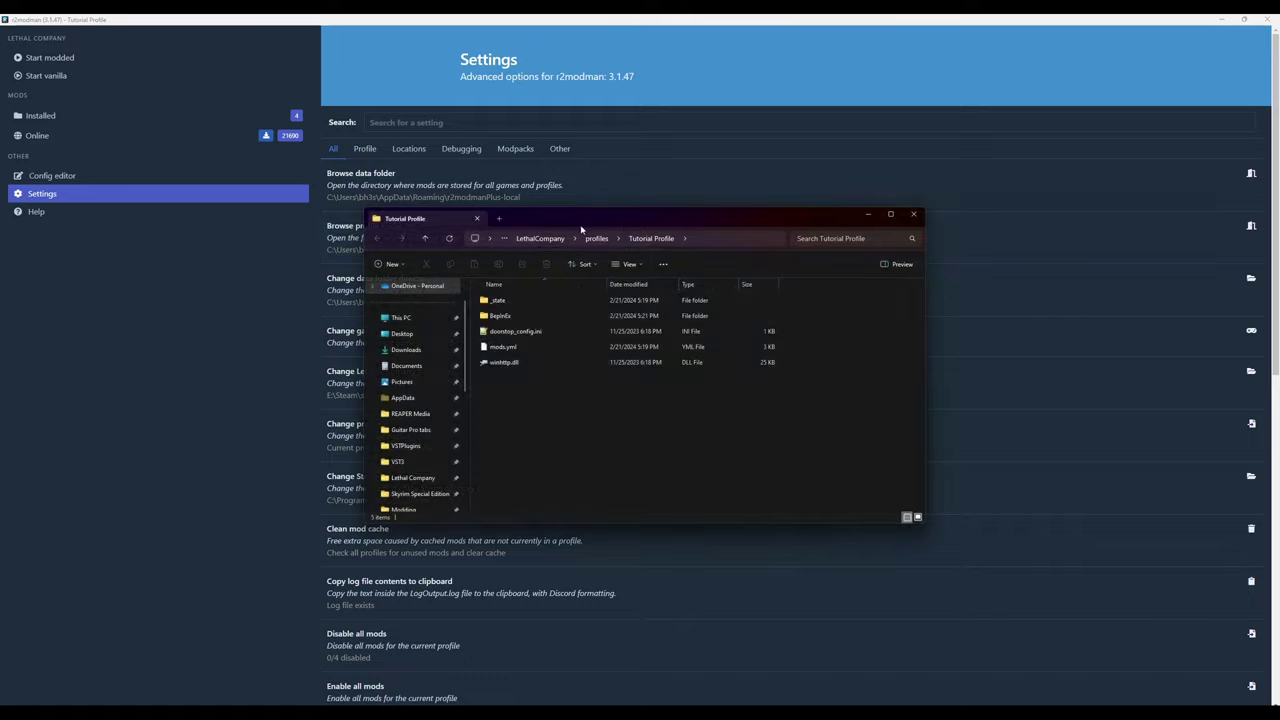
Step: Open the mod profile's BepInEx/plugins folder, and in Unity open the project's LethalCompany/Tools/Plugins/BepInEx folder
double_click(522, 317)
double_click(522, 361)
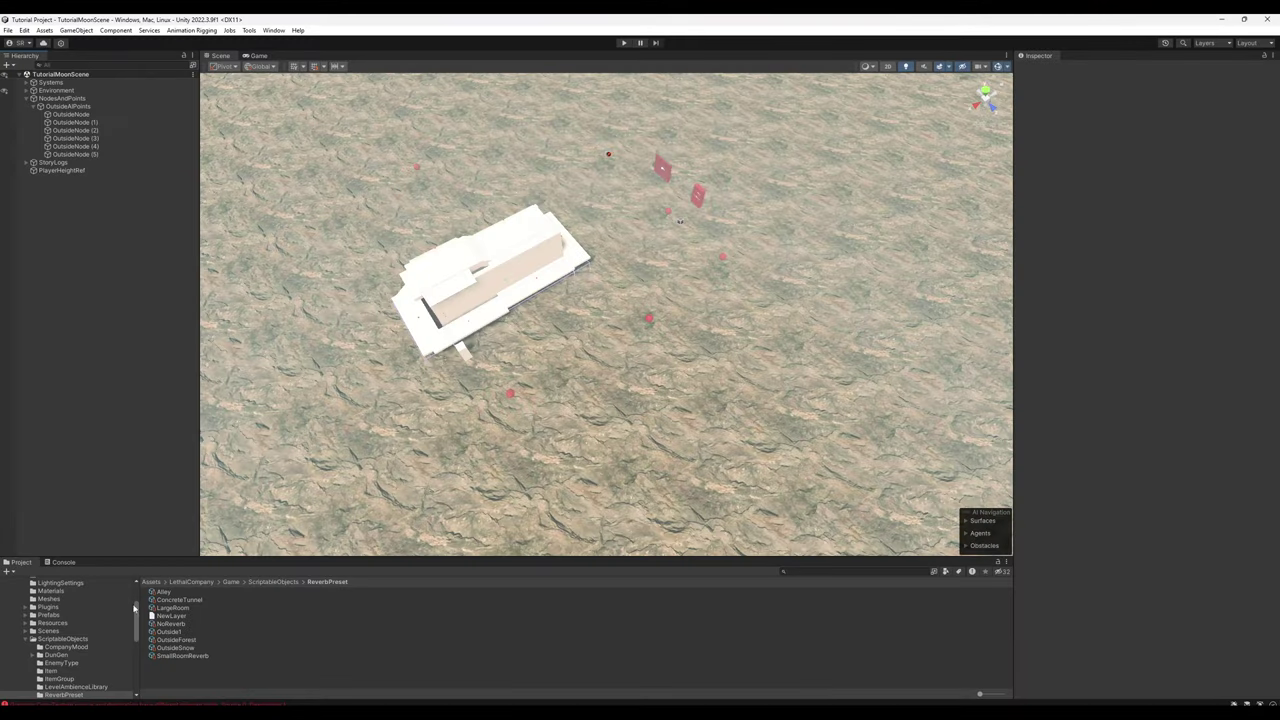
scroll(10, 604, "up", 3)
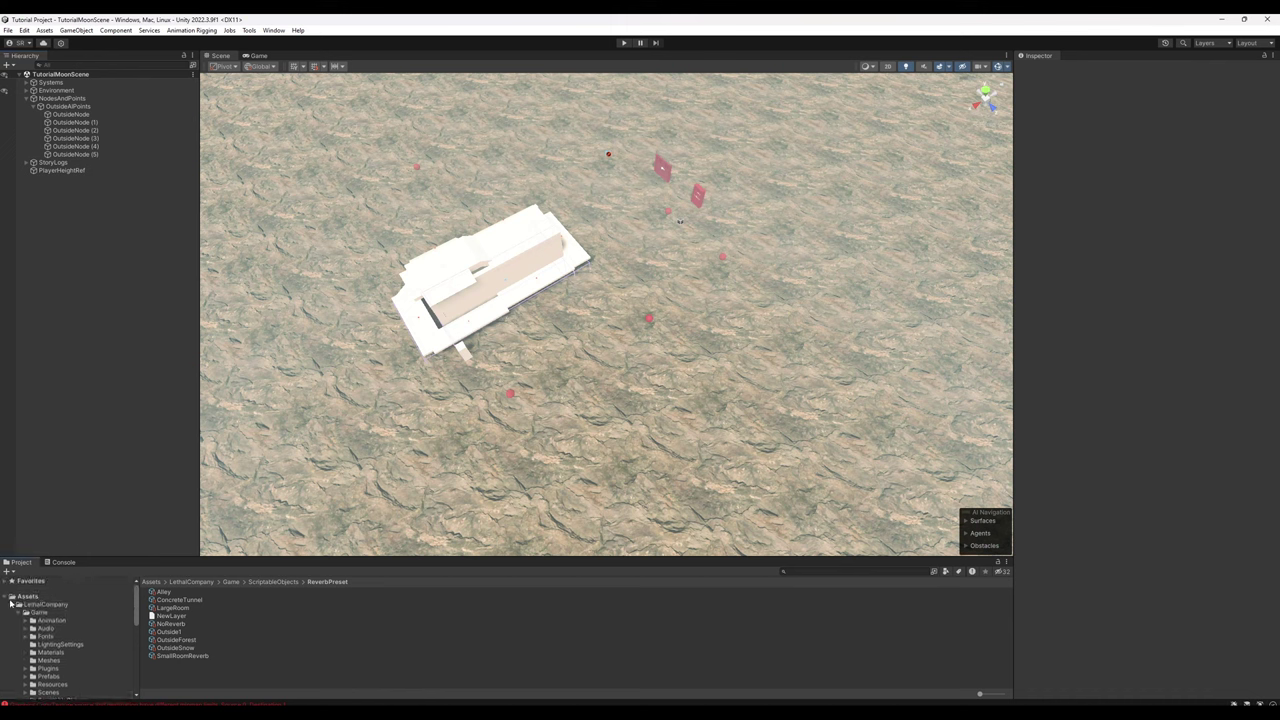
left_click(20, 613)
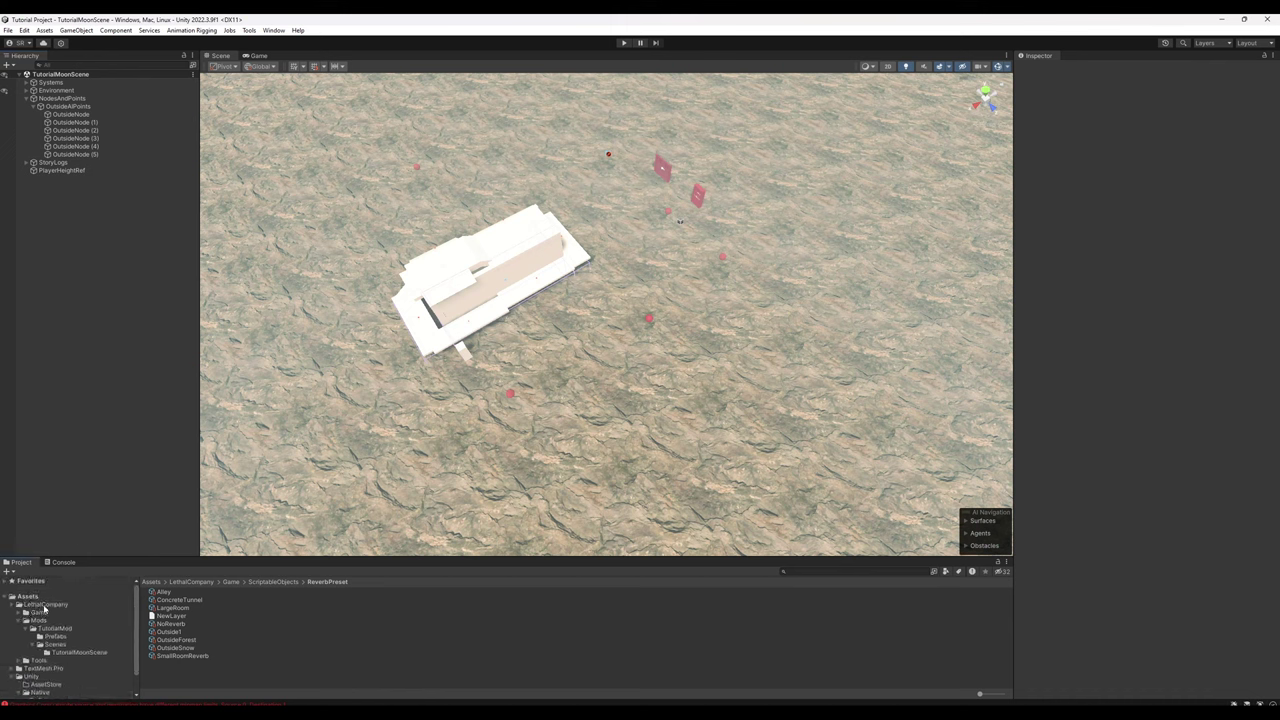
left_click(38, 660)
double_click(166, 592)
double_click(168, 594)
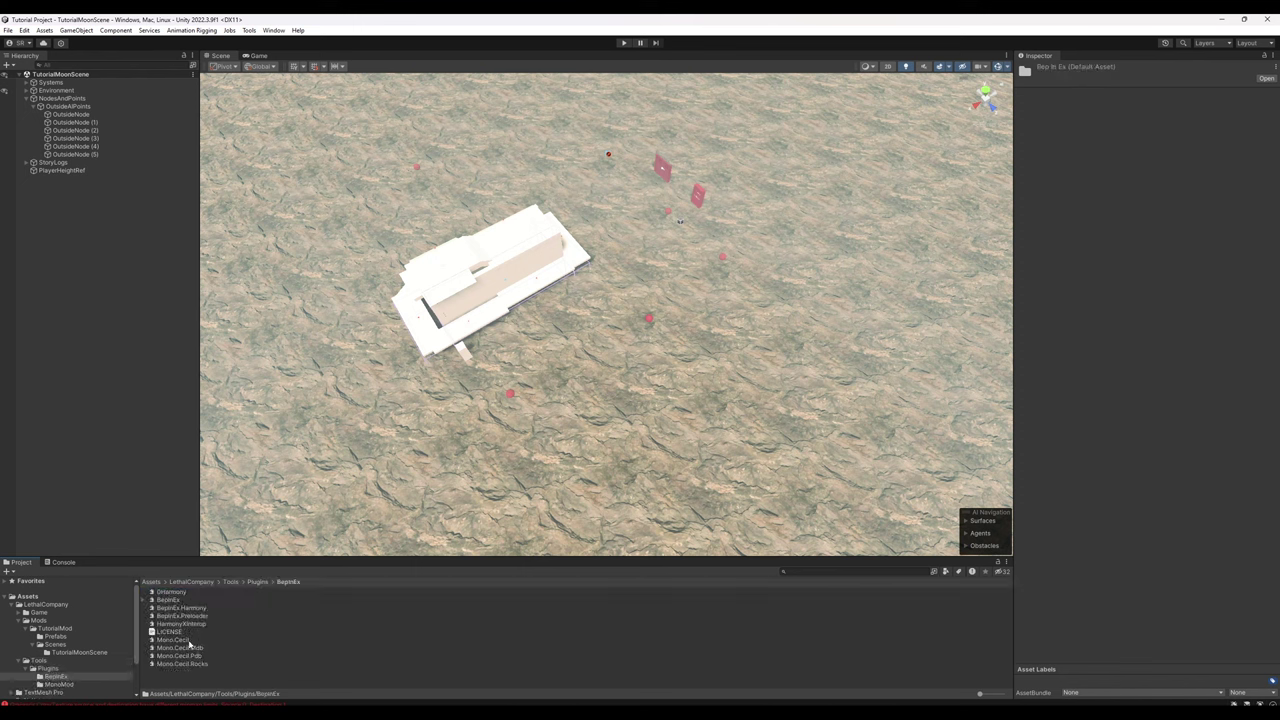
left_click(120, 710)
left_click_drag(548, 410, 380, 650)
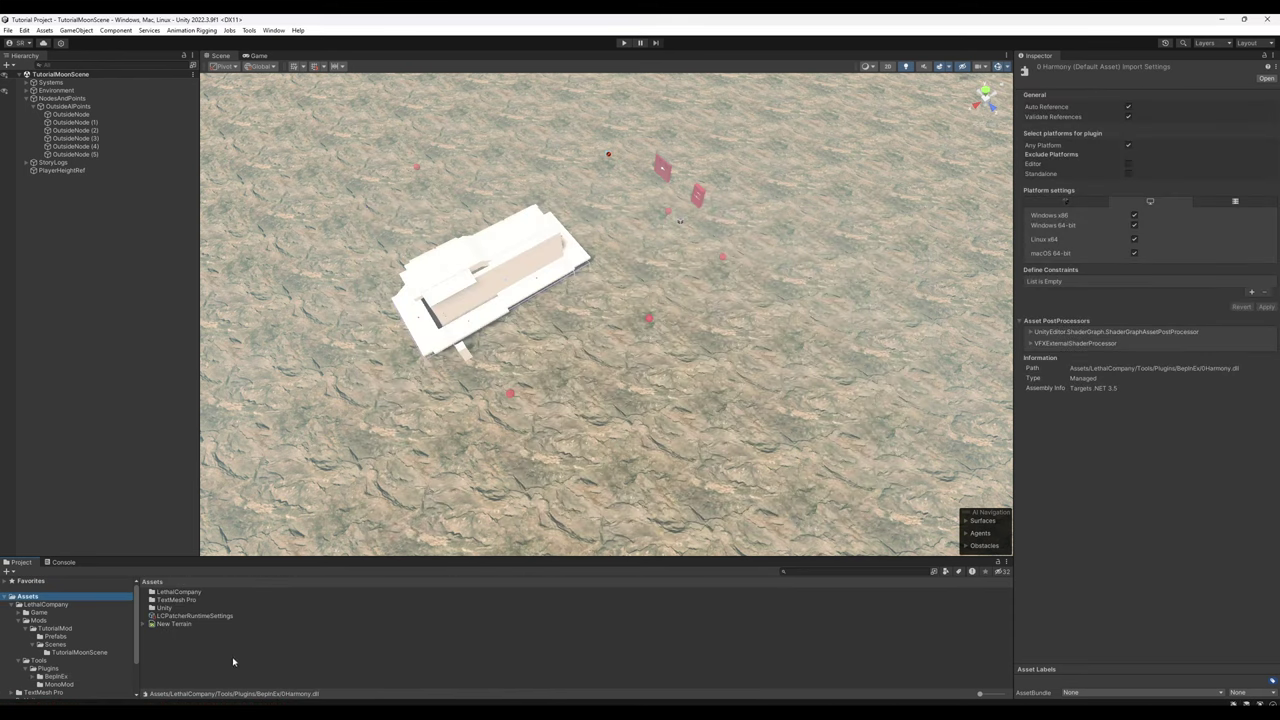
Step: Show the project's Assets folder in the file explorer and open Lethal Company/BepInEx/plugins inside the Tutorial Project folder
right_click(233, 661)
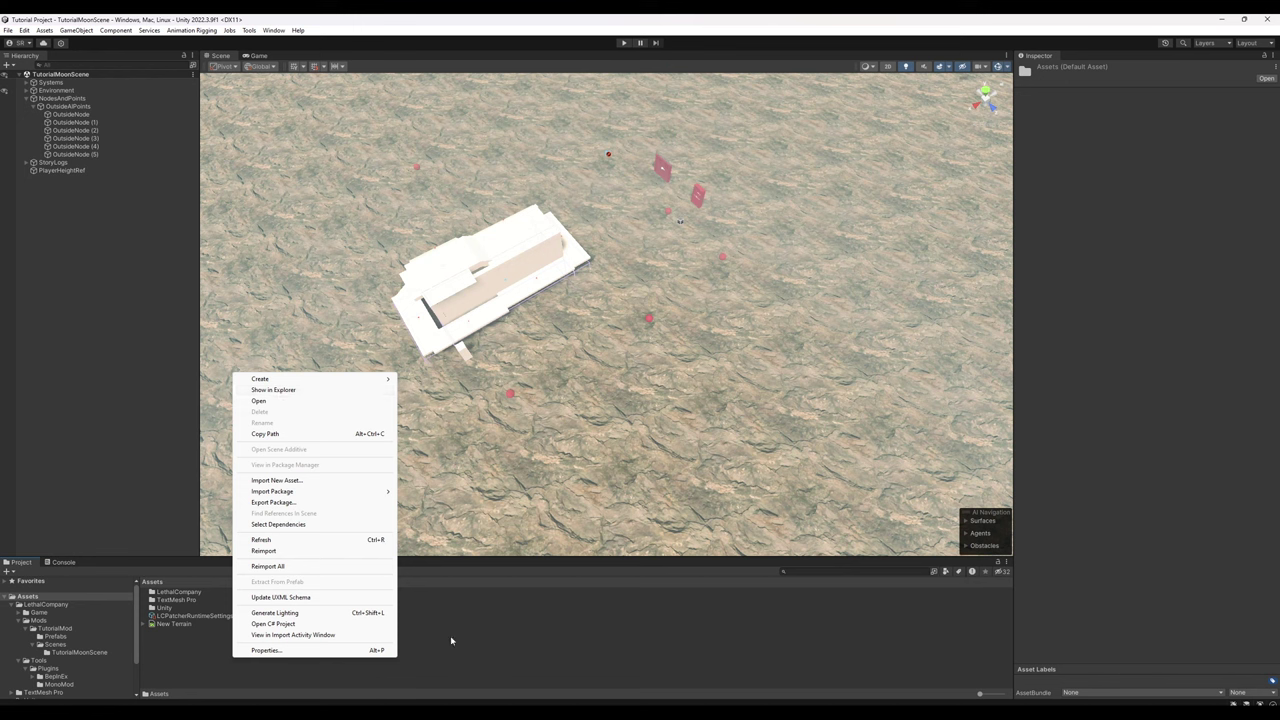
left_click(337, 391)
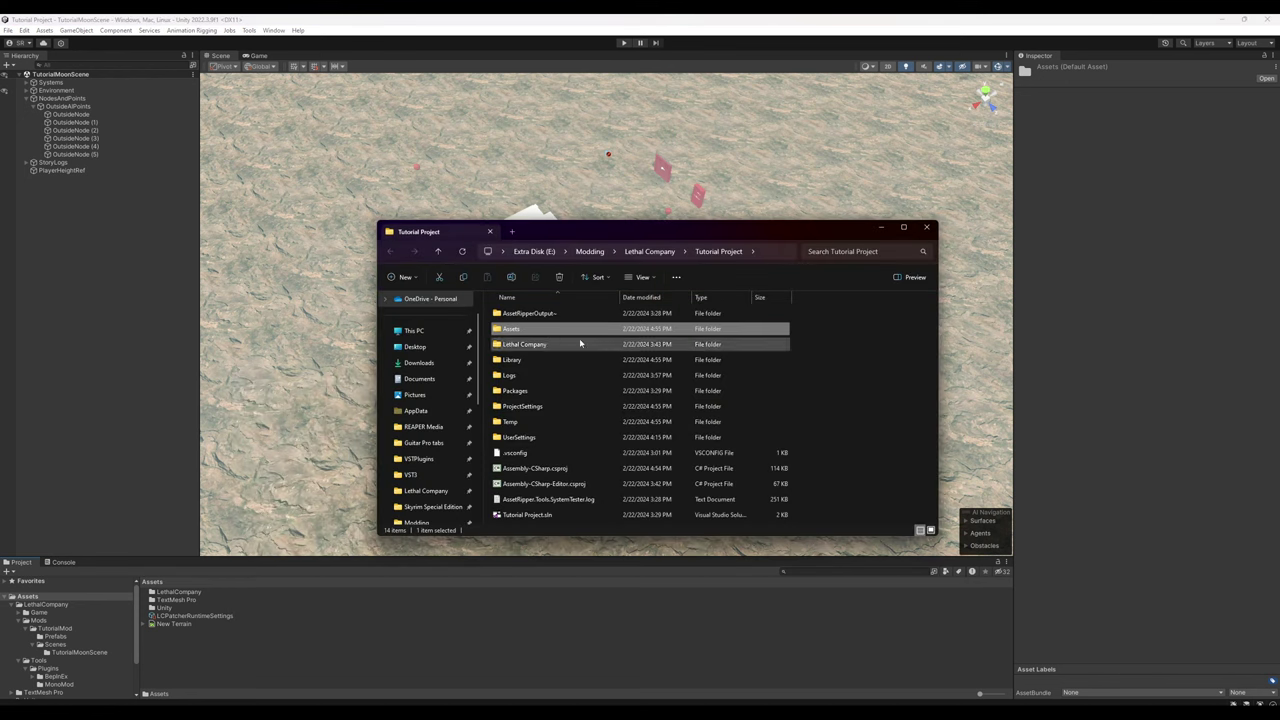
double_click(549, 346)
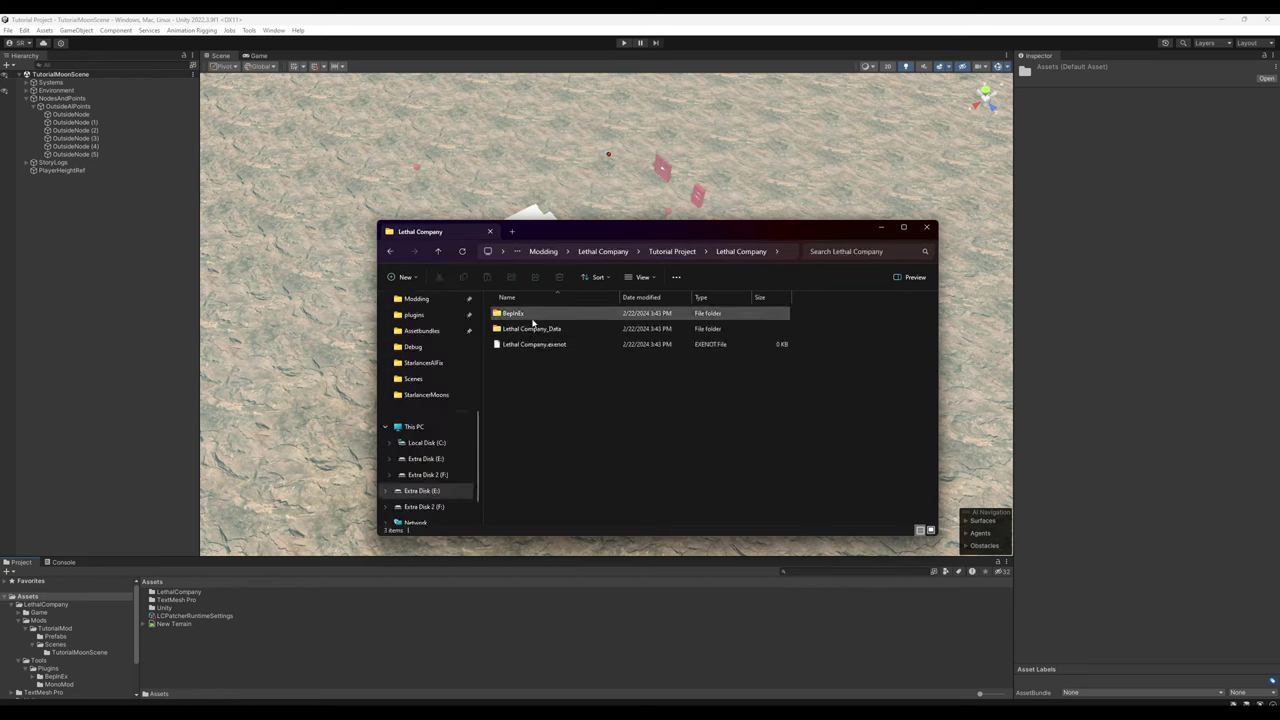
double_click(532, 314)
double_click(514, 375)
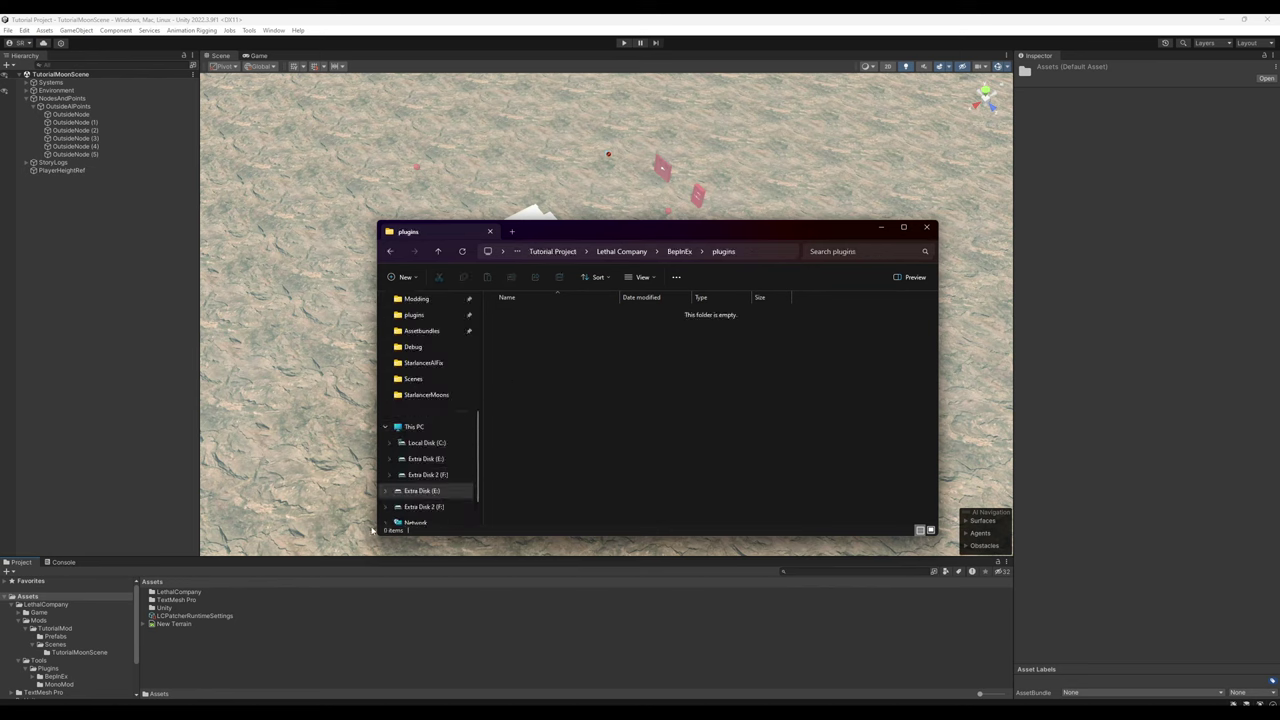
Step: Transfer the Evaisa-HookGenPatcher, Evaisa-LethalLib, IAmBatby-LethalLevelLoader and MMHOOK folders from the profile's plugins into the project's plugins folder
key("alt+Tab")
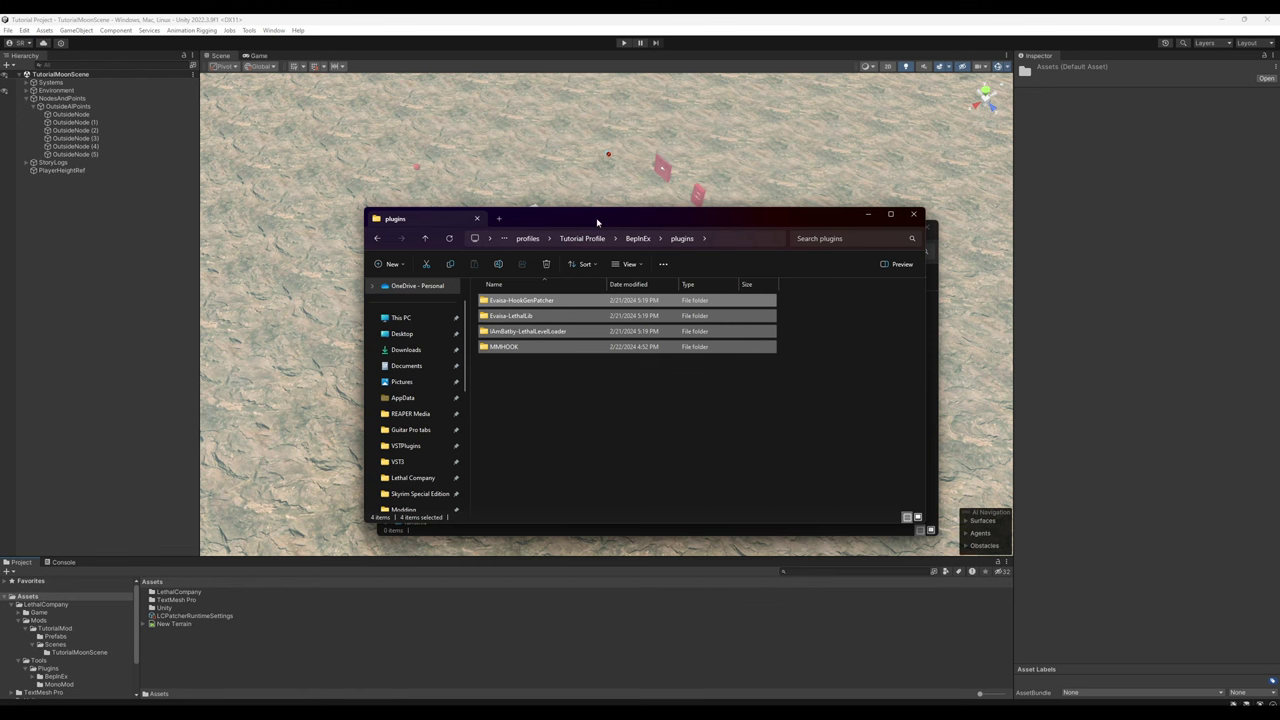
left_click_drag(597, 222, 882, 234)
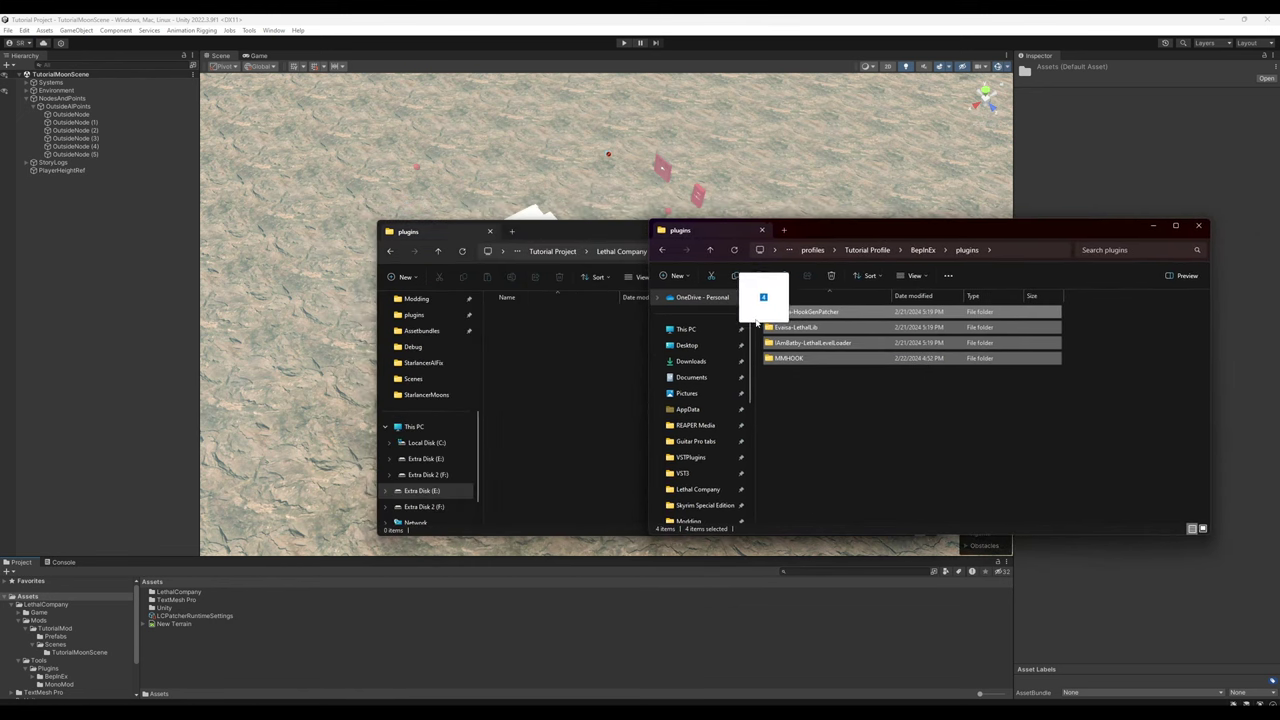
left_click_drag(727, 327, 543, 362)
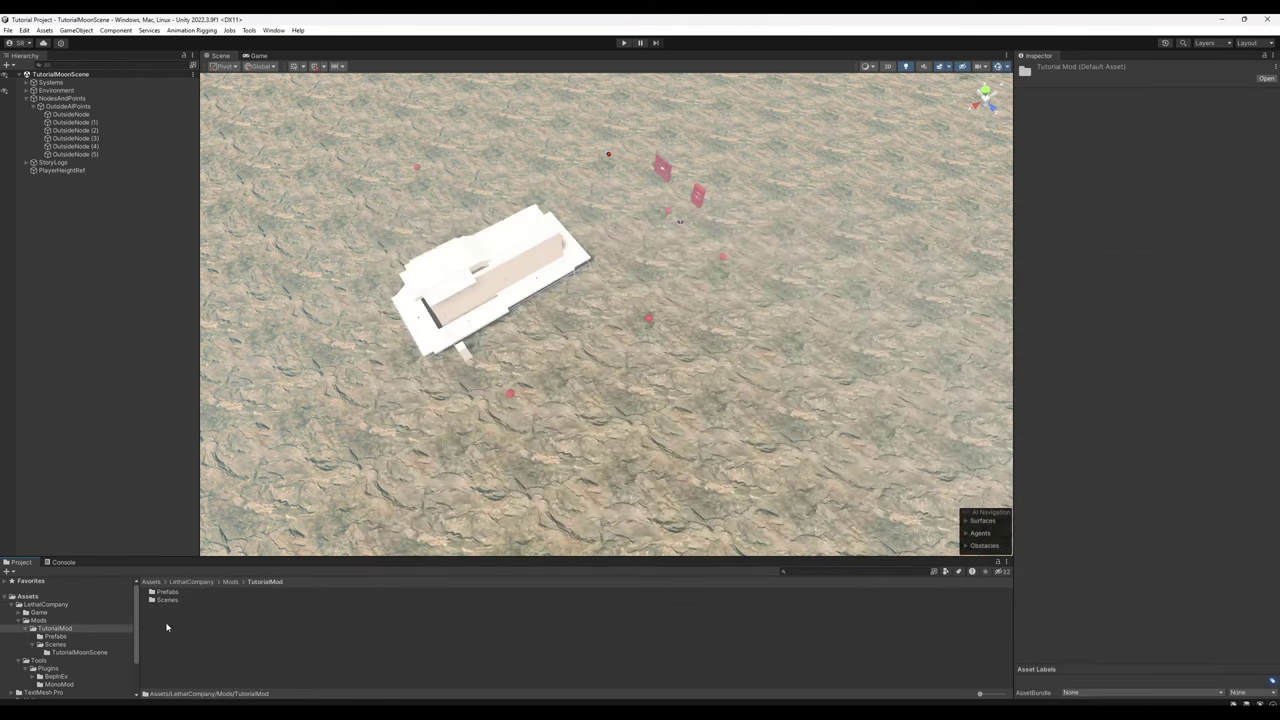
Step: Create an Extended Level asset in the TutorialMod folder, keeping its default name
right_click(166, 625)
mouse_move(258, 344)
mouse_move(400, 138)
left_click(509, 140)
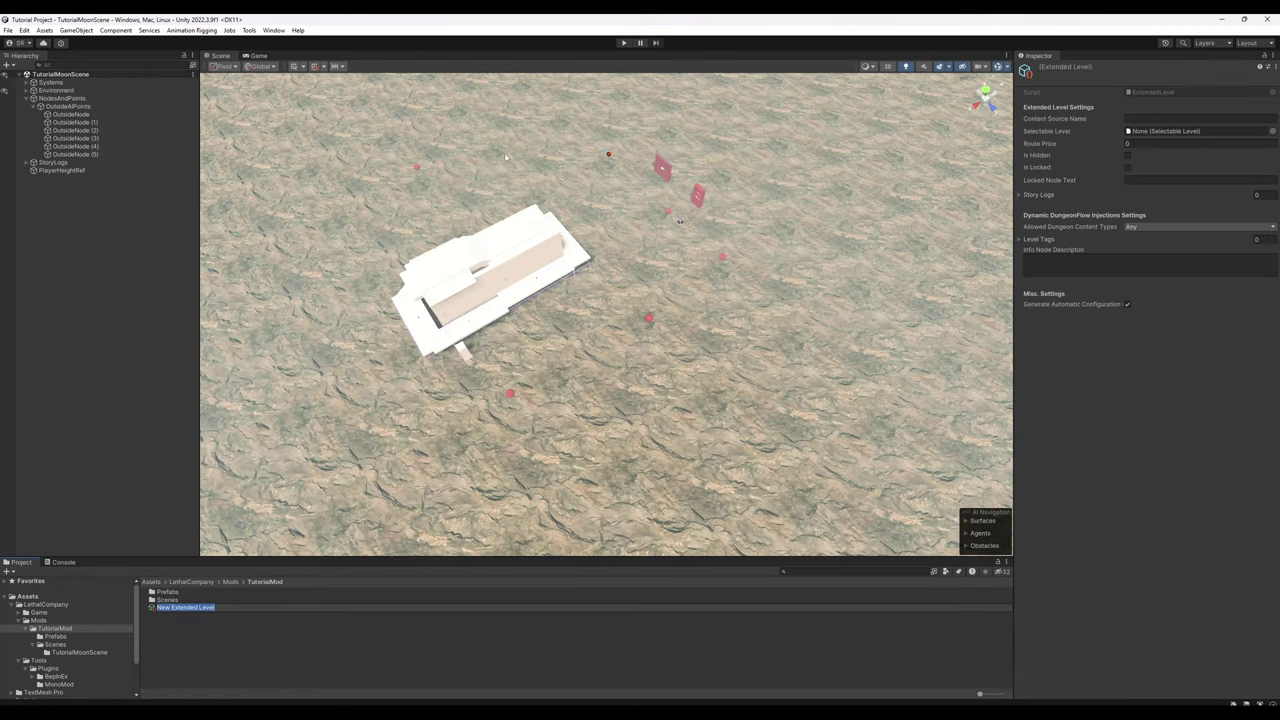
key("Return")
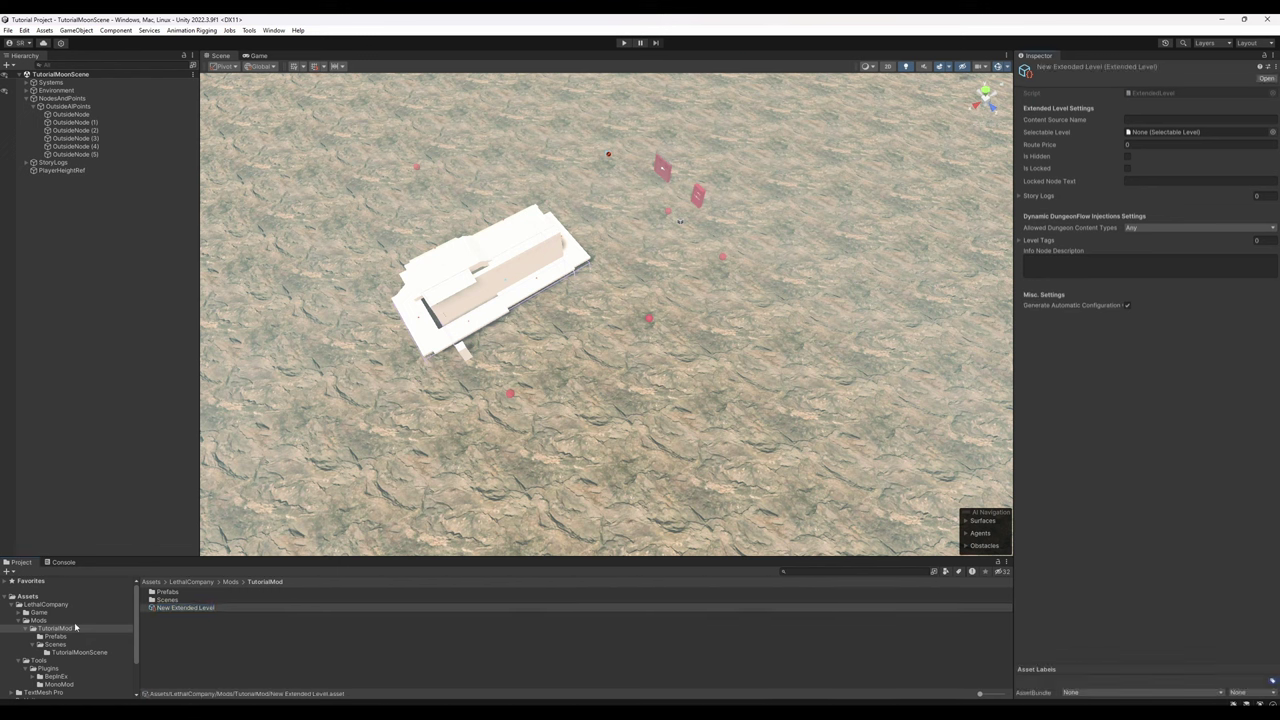
Step: Copy the ExperimentationLevel asset from Game/ScriptableObjects/SelectableLevel into the TutorialMod folder
left_click(38, 612)
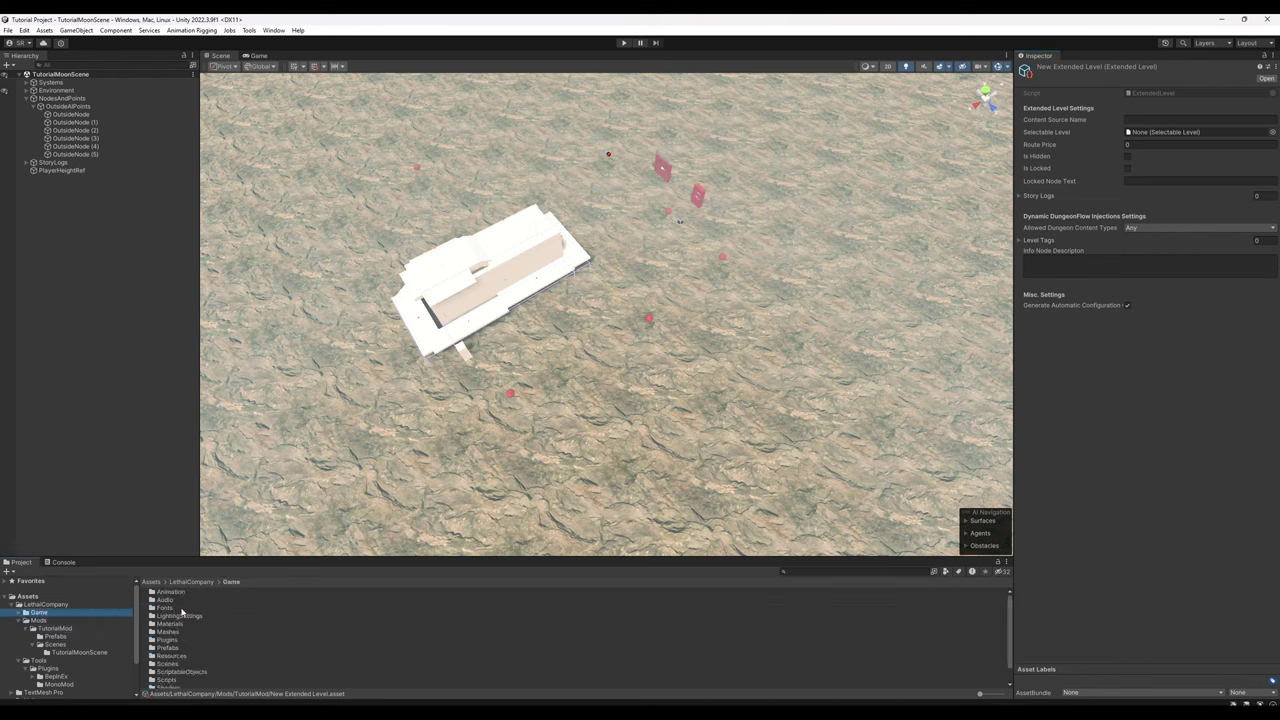
scroll(182, 640, "down", 1)
double_click(180, 655)
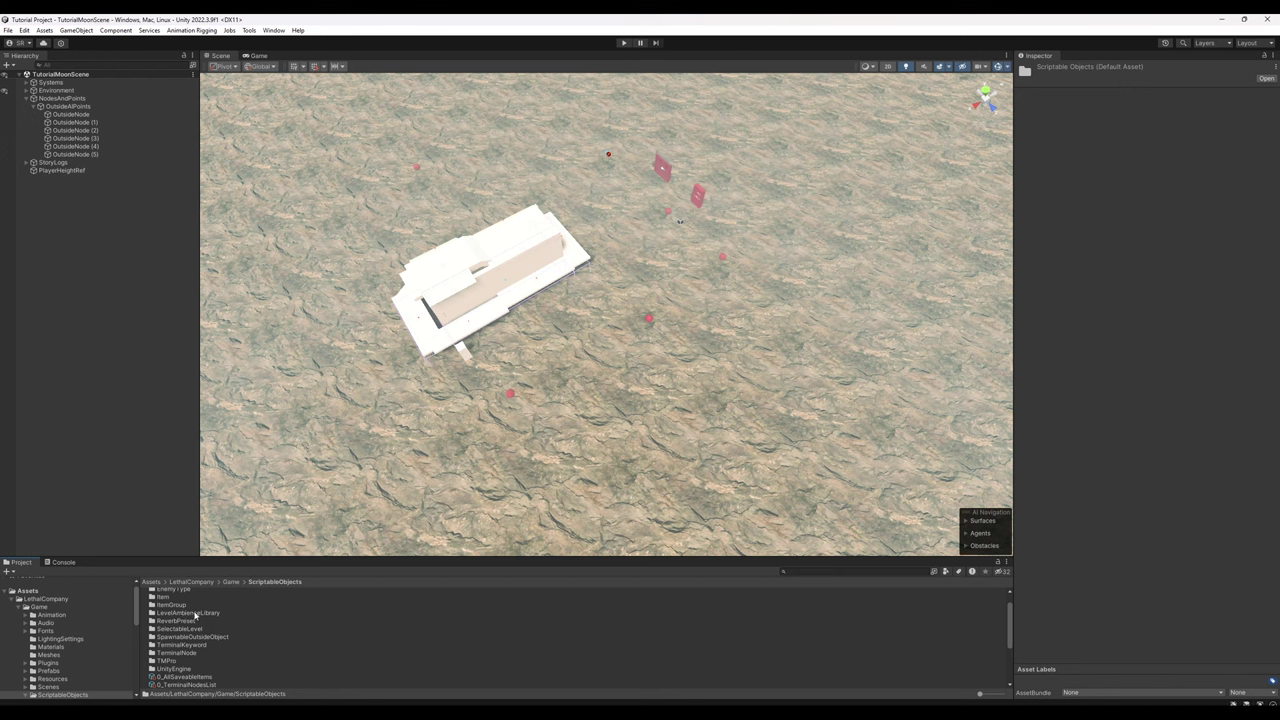
double_click(190, 628)
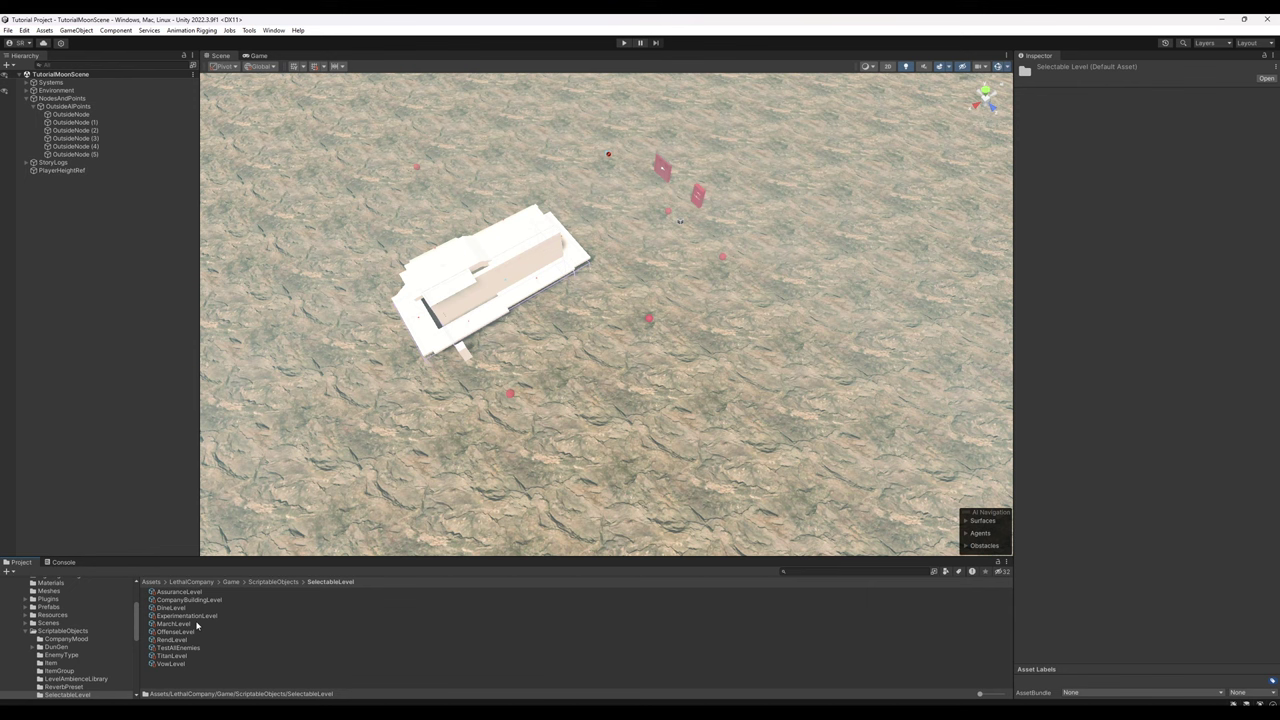
left_click(190, 615)
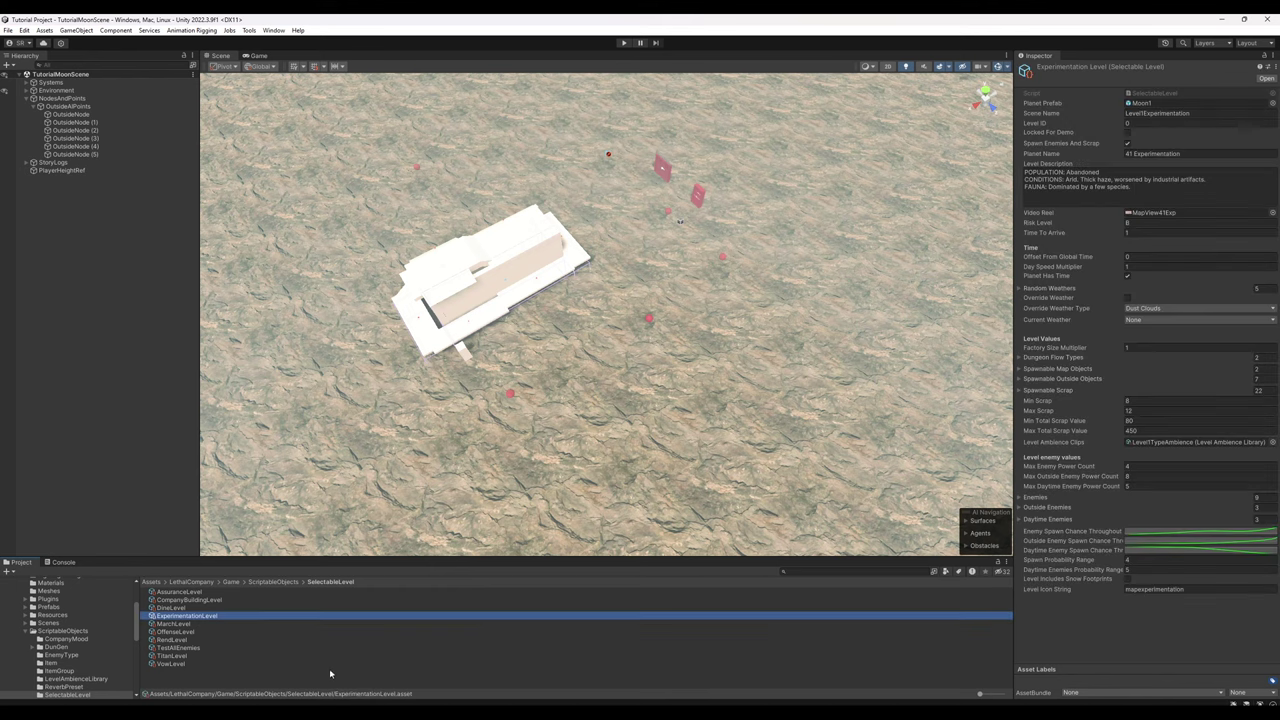
scroll(50, 645, "down", 5)
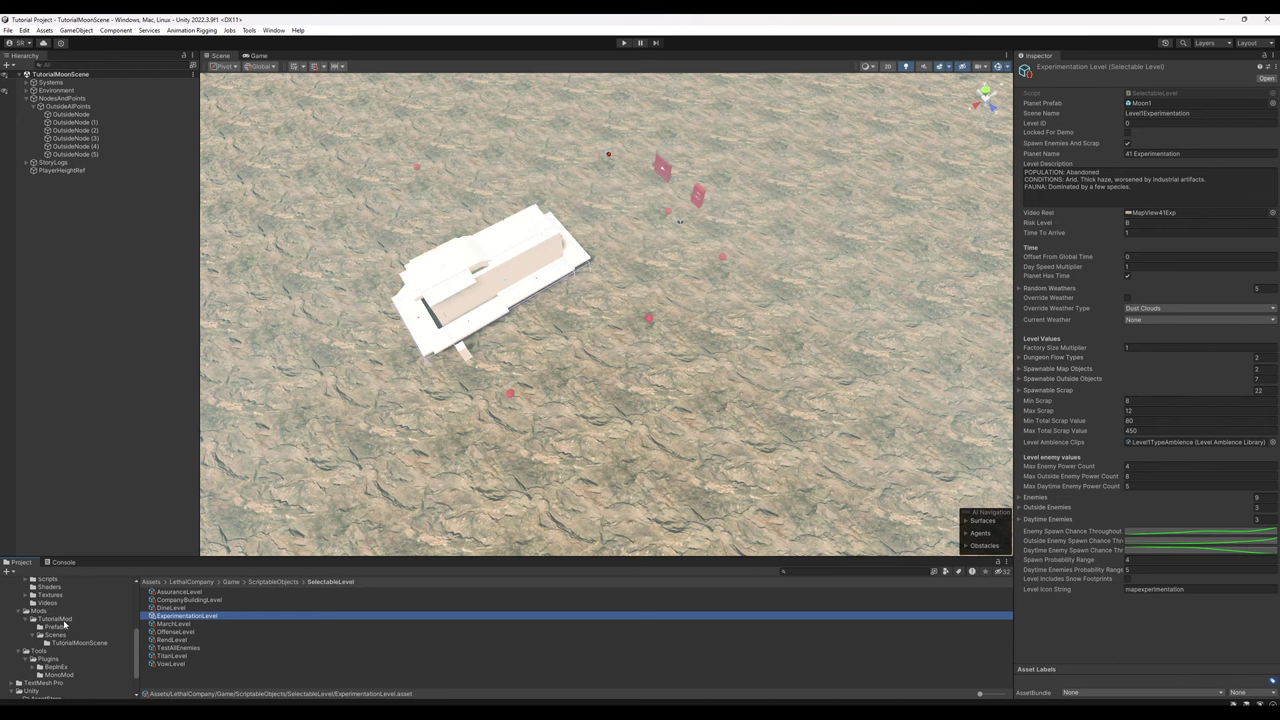
left_click(55, 619)
key("ctrl+v")
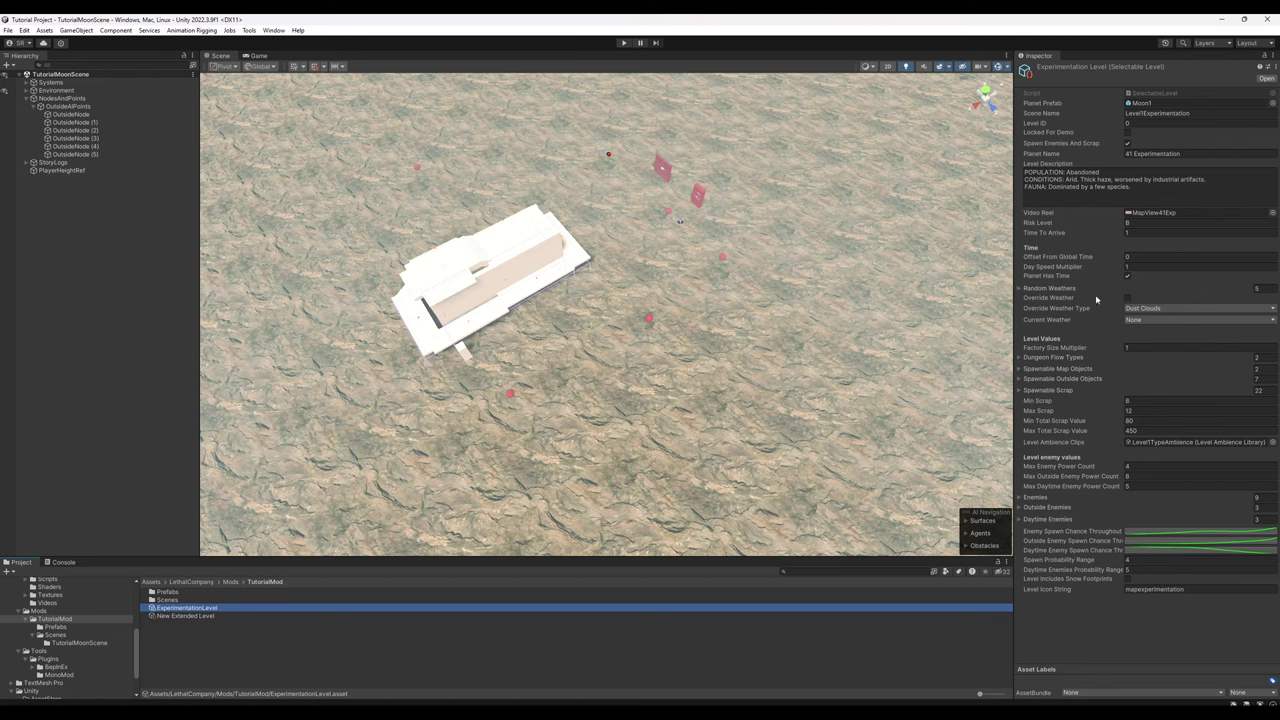
Step: Set the copied ExperimentationLevel's scene name to TutorialMoonScene and its planet prefab to Moon3
left_click(1168, 114)
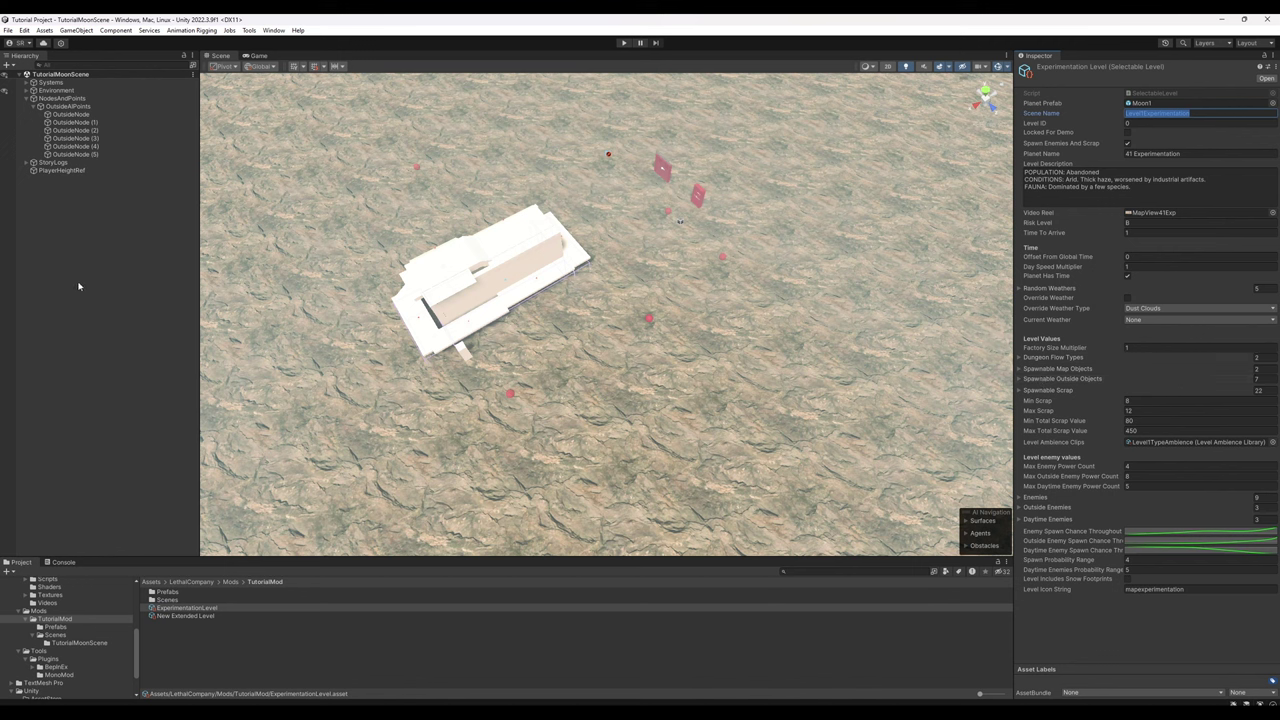
type("TutorialMoonScene")
left_click(1272, 103)
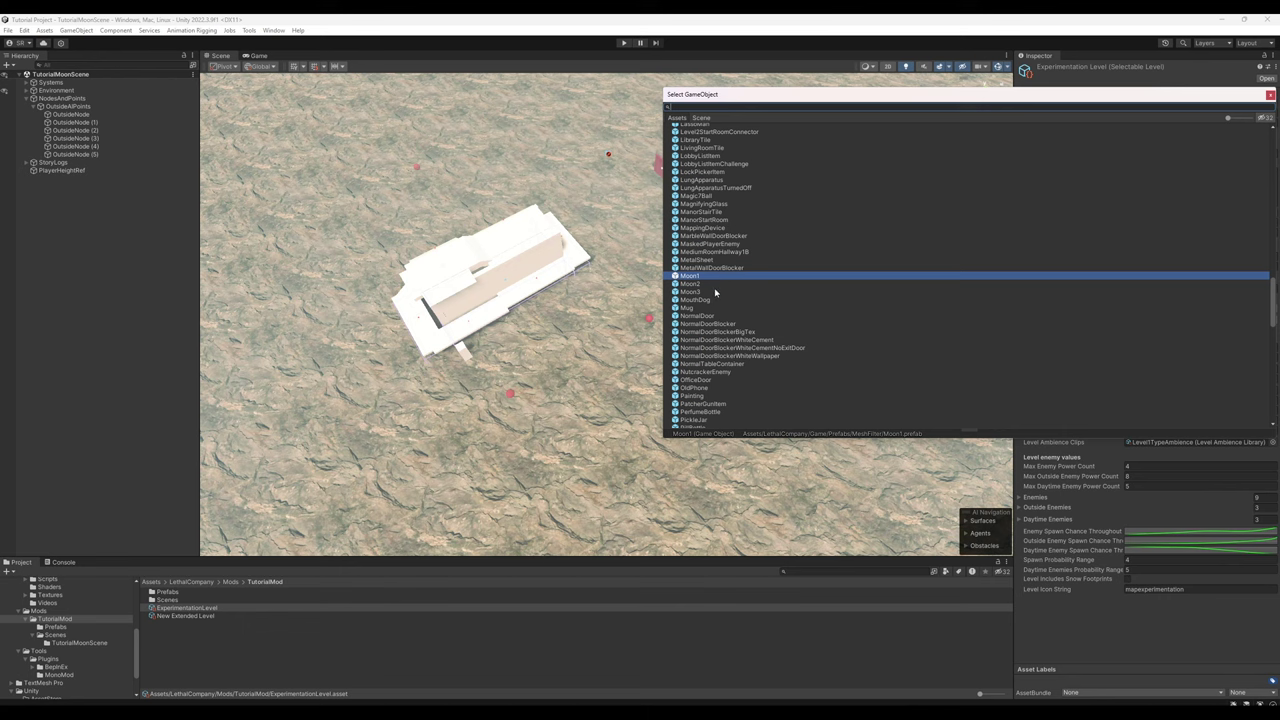
left_click(716, 284)
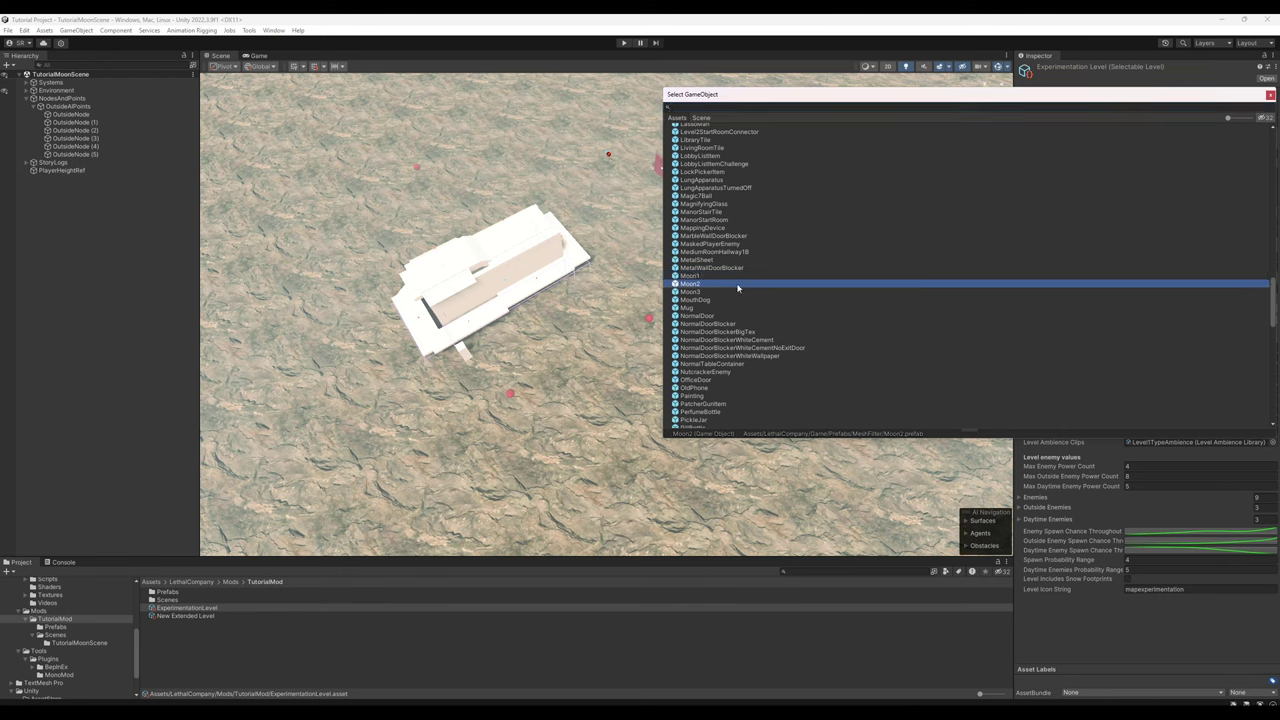
left_click(703, 292)
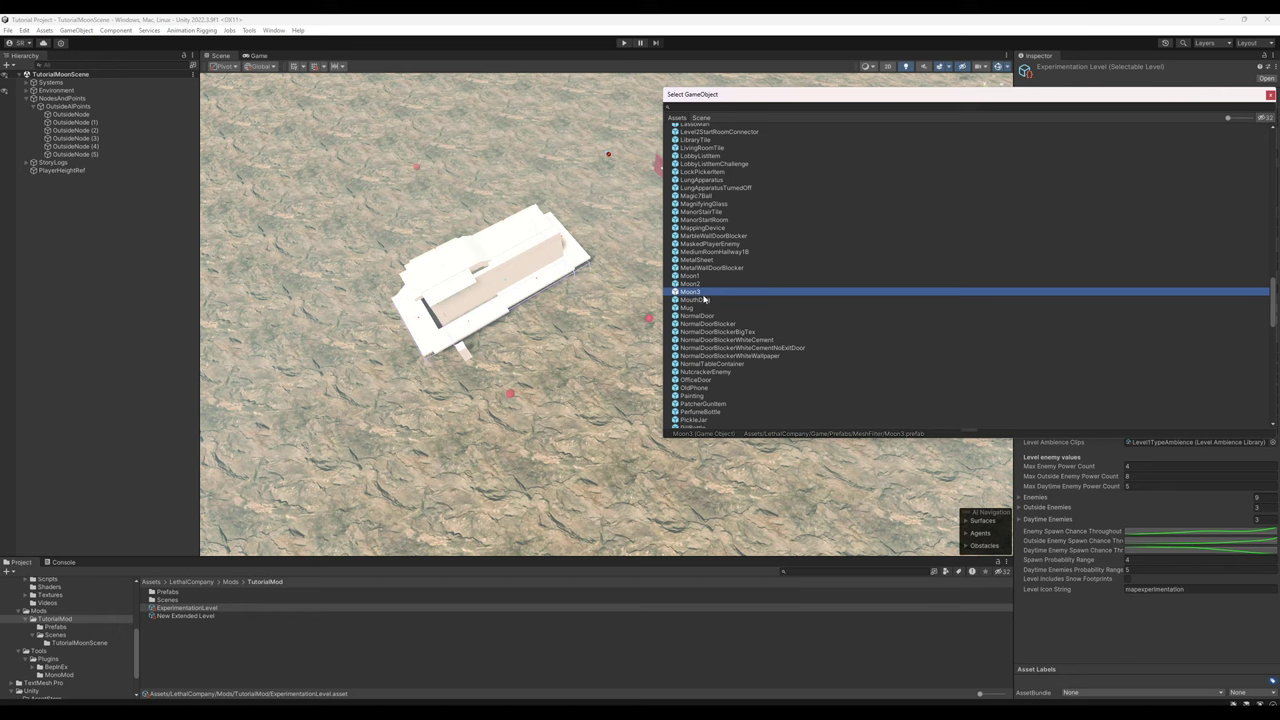
left_click(1270, 95)
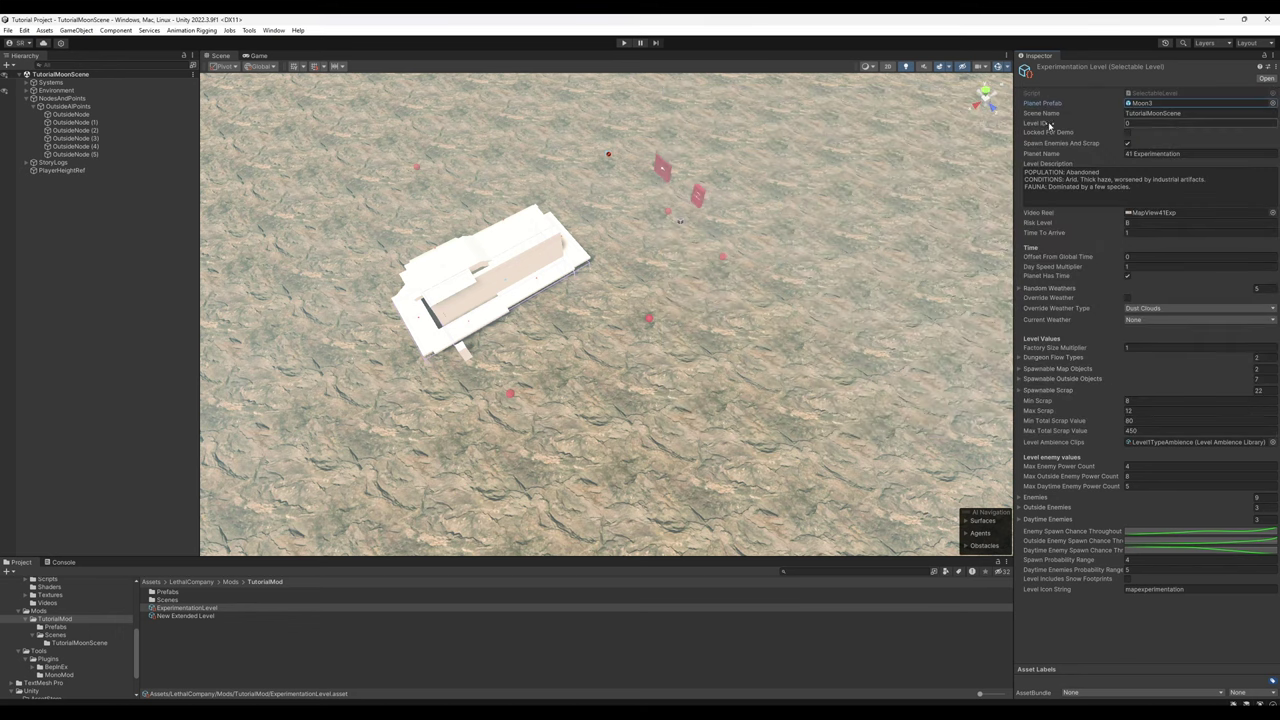
Step: Set the copied level's planet name to Tutorial Moon and its video reel to None
left_click(1152, 156)
type("Tutorial Mod")
left_click(1116, 187)
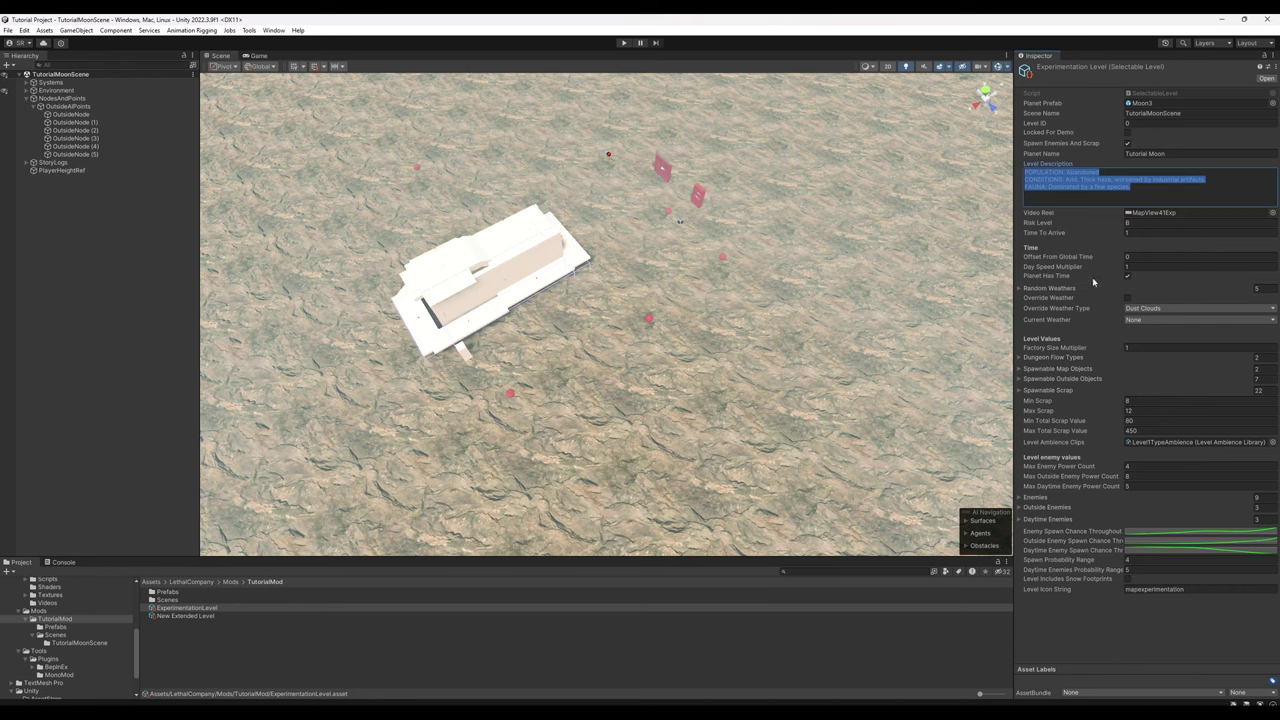
left_click(1272, 213)
double_click(694, 238)
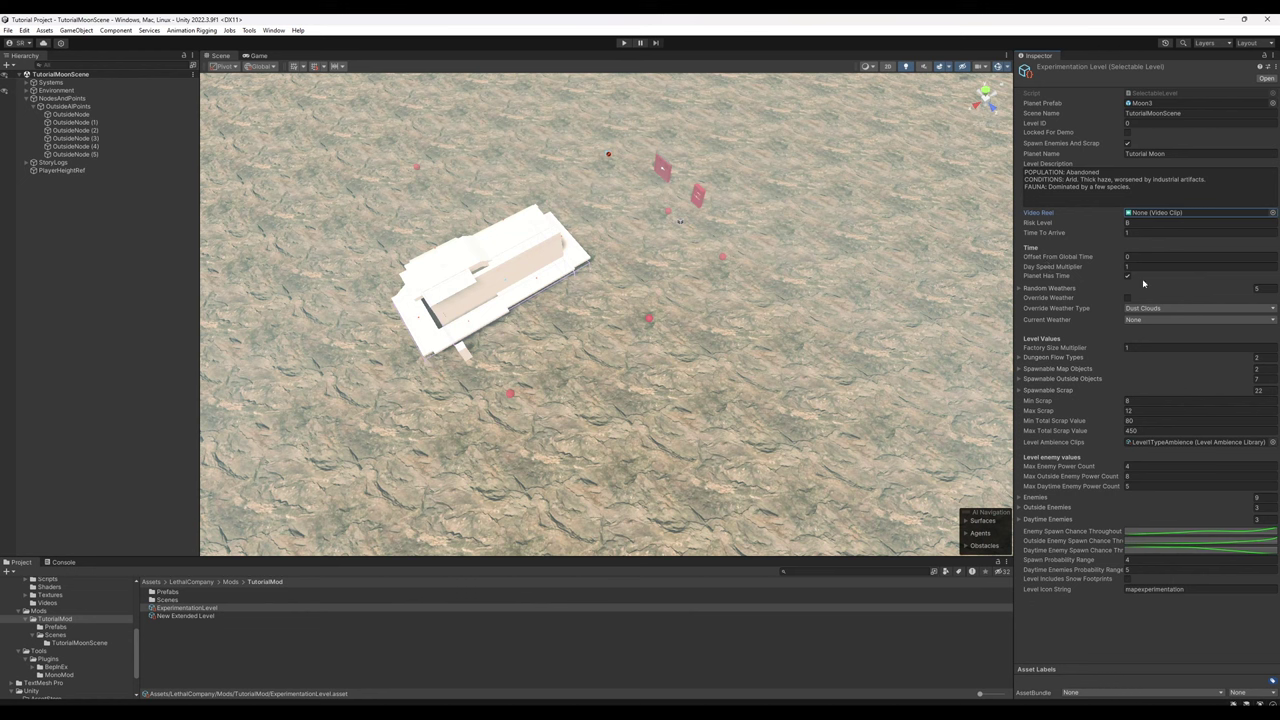
key("shift+Tab")
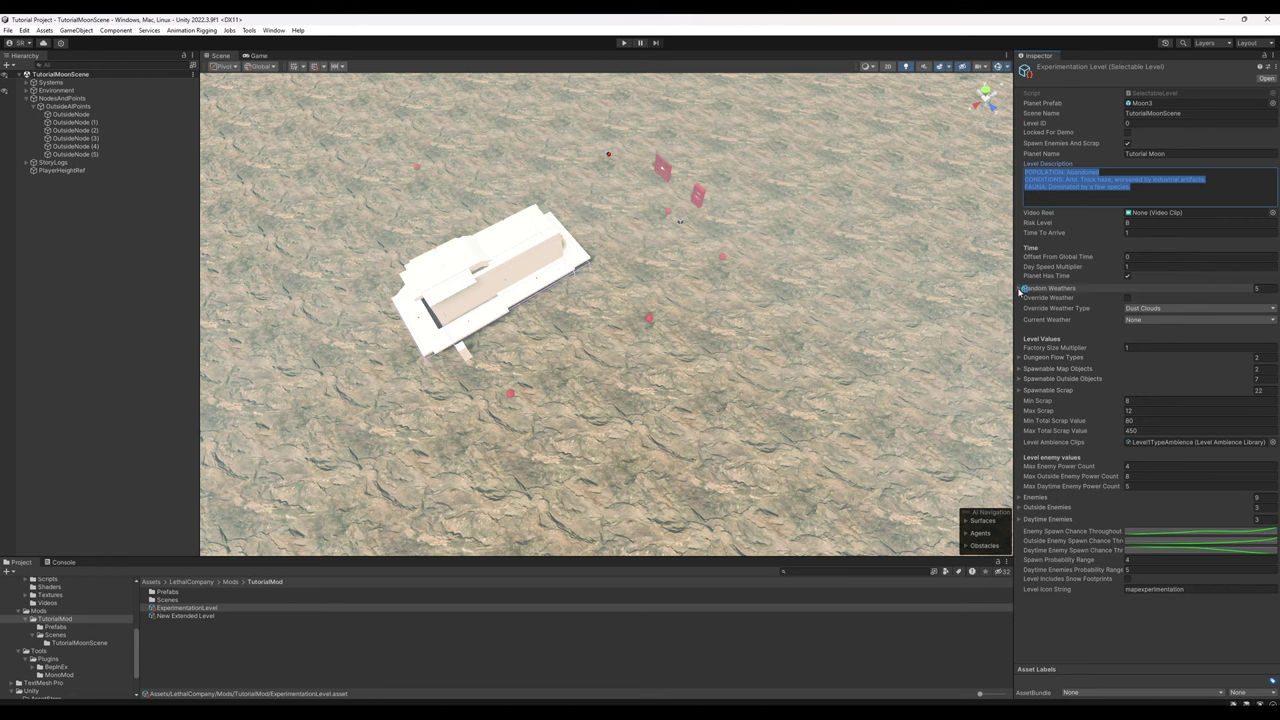
Step: Review the level's random weathers, dungeon flow types and spawnable map objects, including the landmine's number-to-spawn curve
left_click(1019, 290)
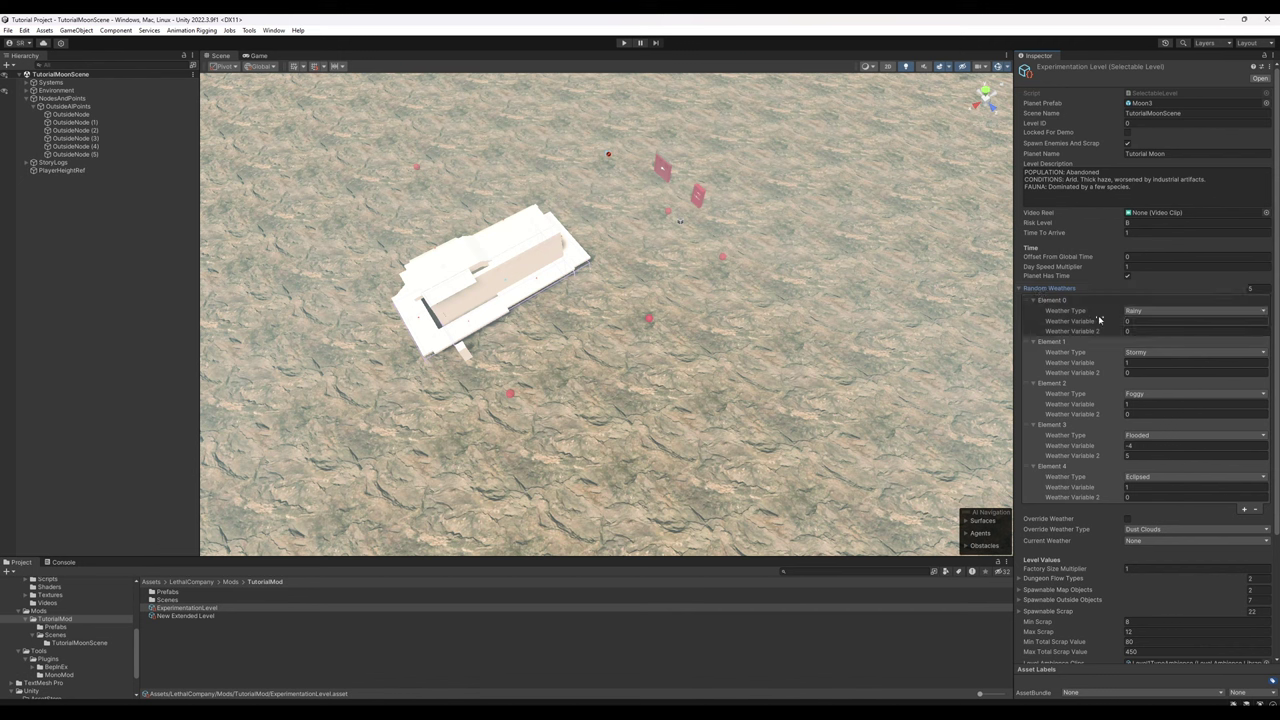
left_click(1022, 291)
left_click(1052, 357)
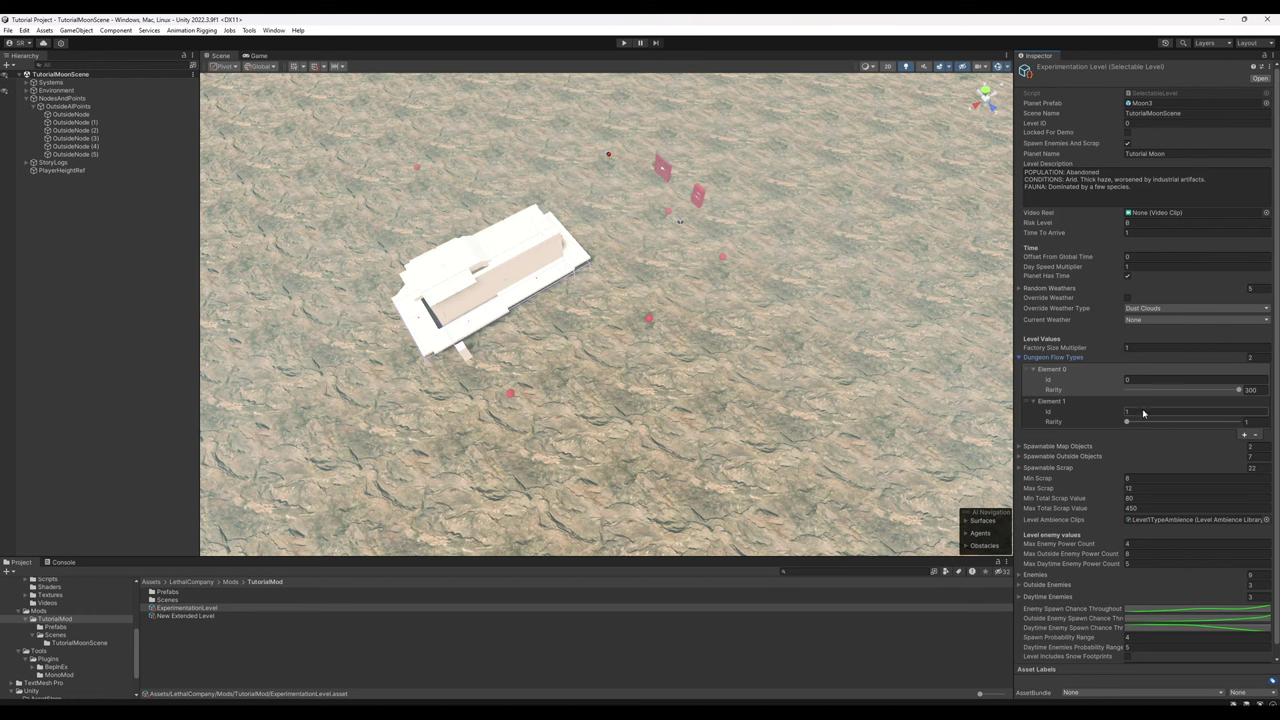
left_click(1019, 357)
left_click(1019, 369)
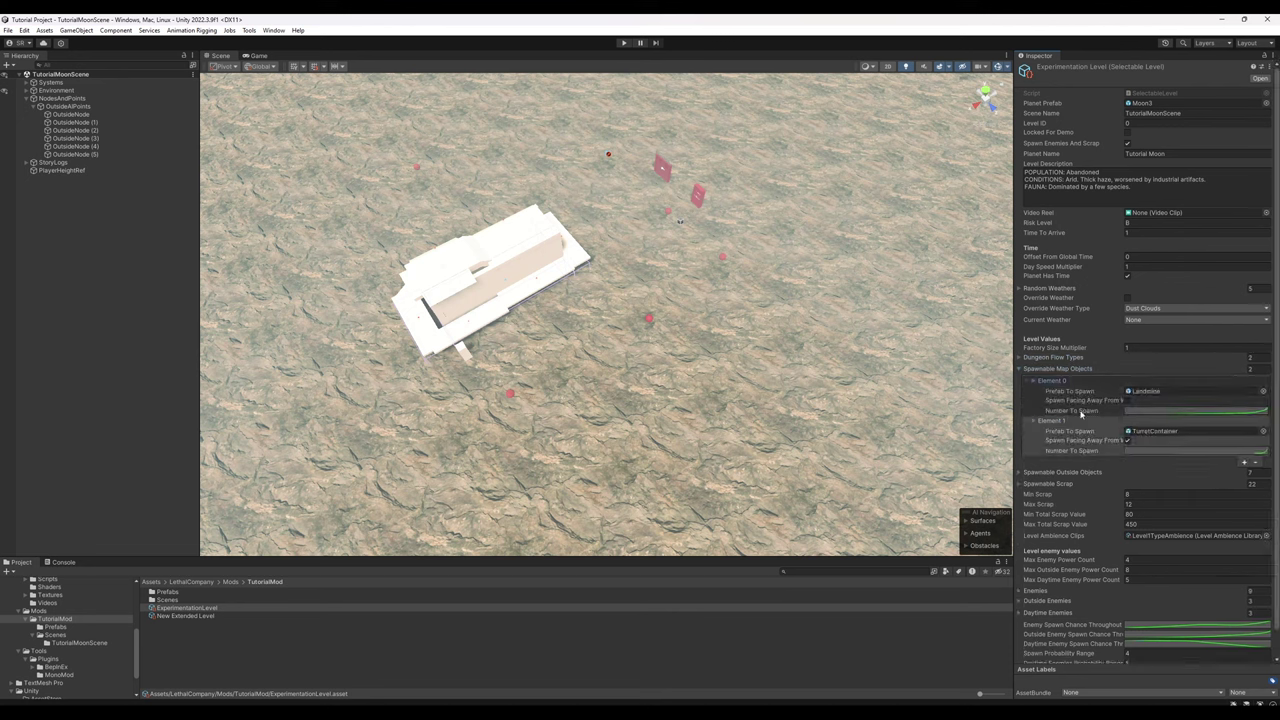
left_click(1033, 381)
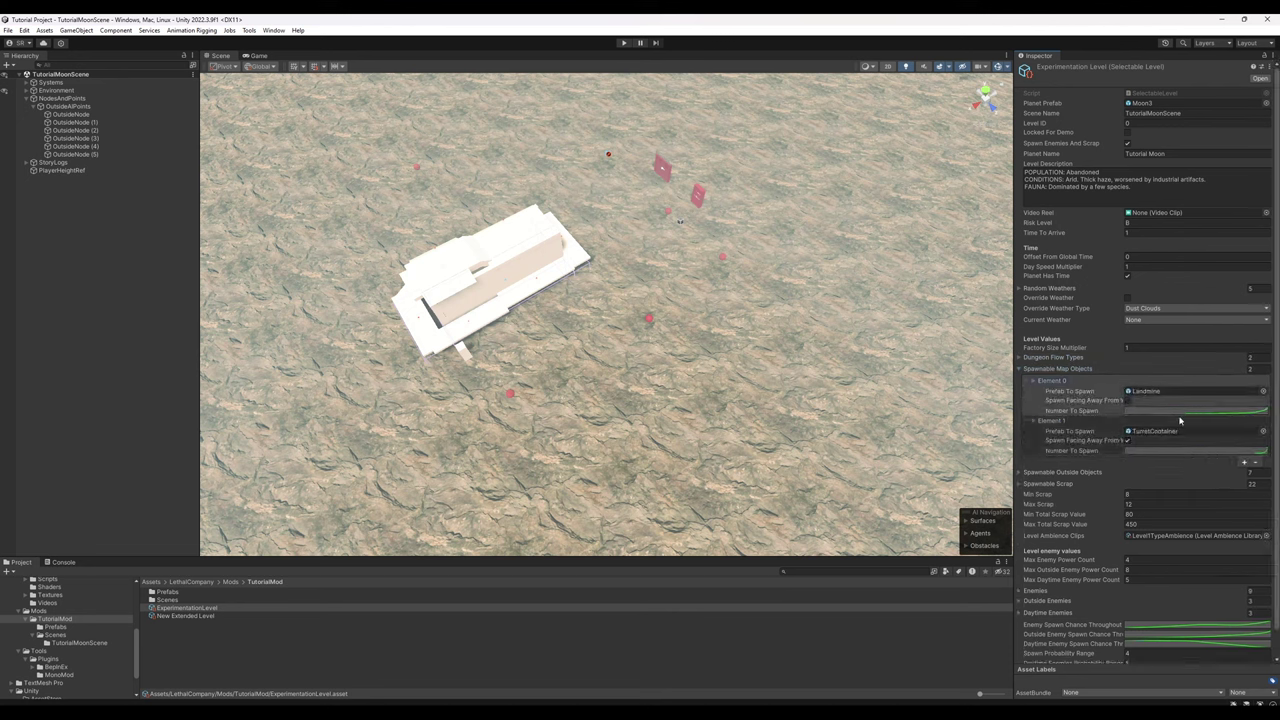
mouse_move(1202, 412)
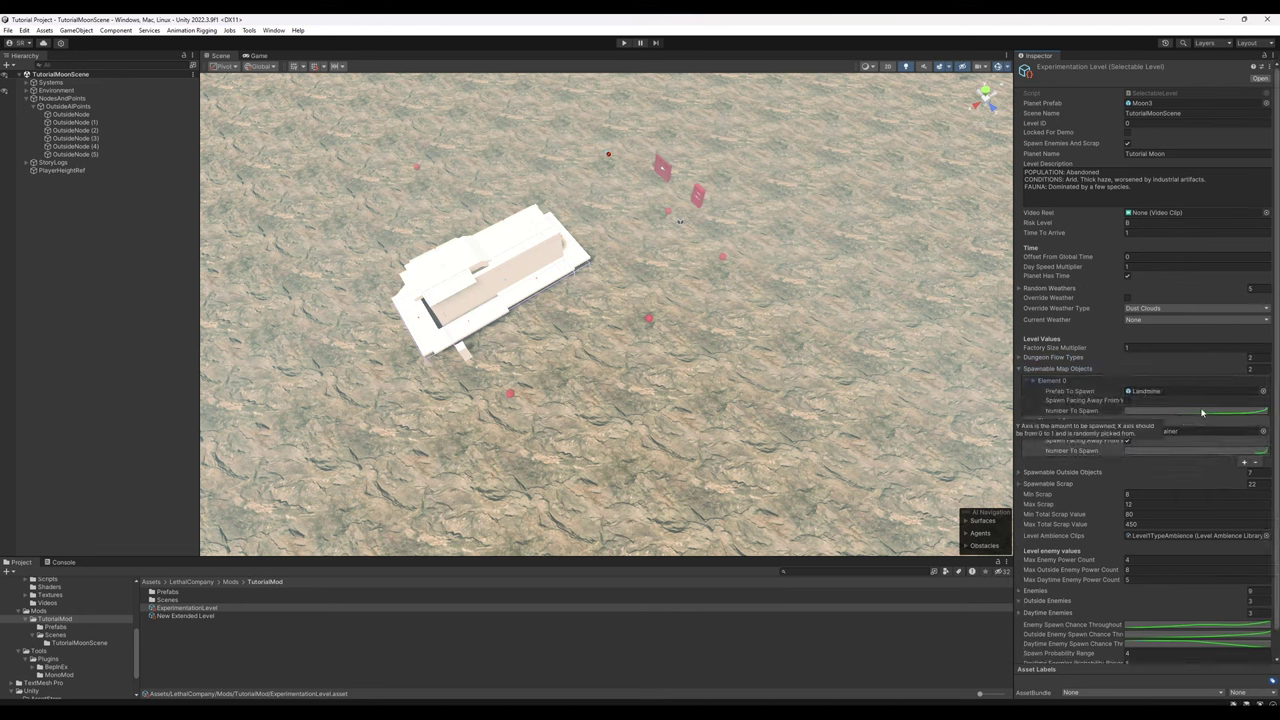
left_click(1020, 370)
Step: Review the level's spawnable outside objects and the items and rarities in its spawnable scrap list
left_click(1020, 378)
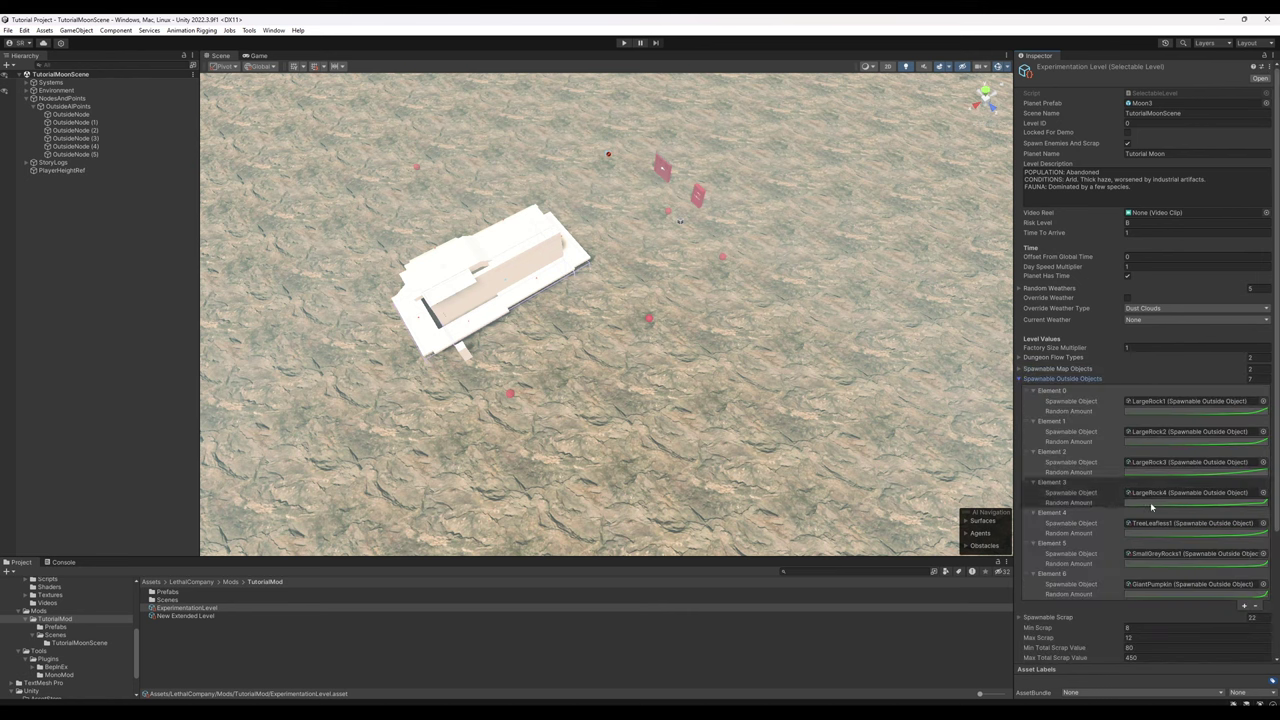
left_click(1020, 380)
left_click(1021, 391)
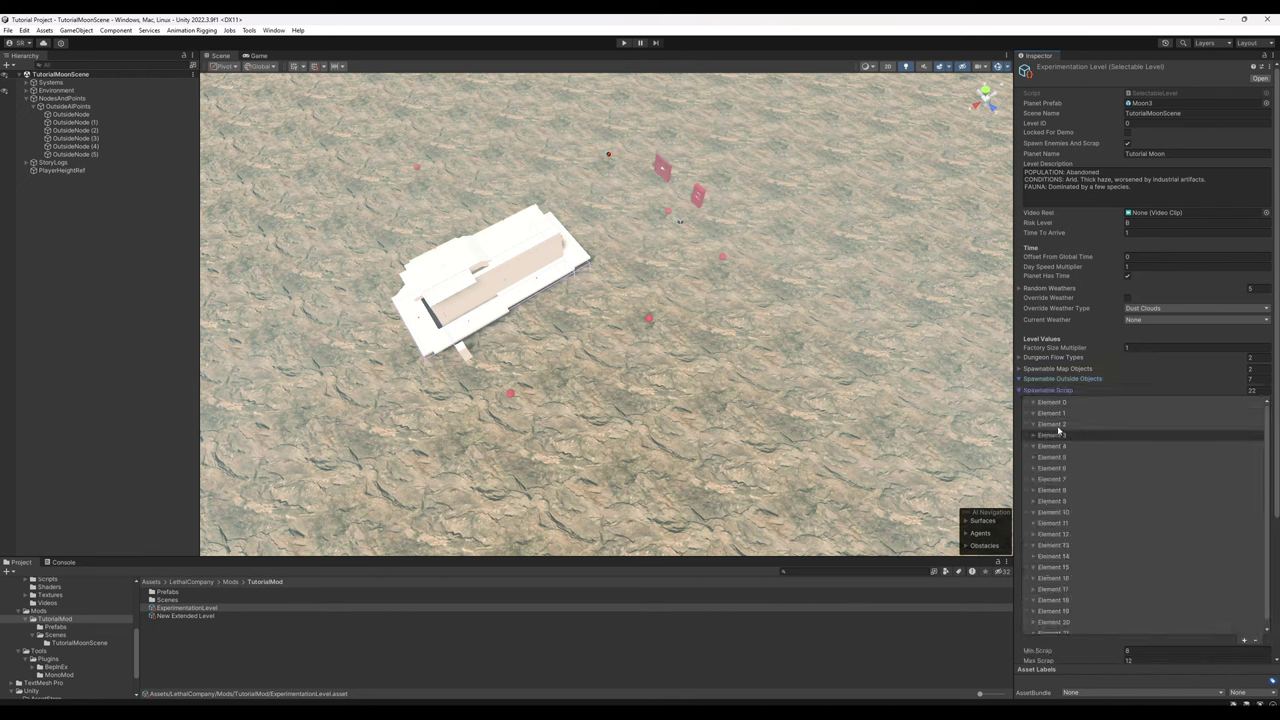
left_click(1021, 392, "alt")
left_click(1021, 392, "alt")
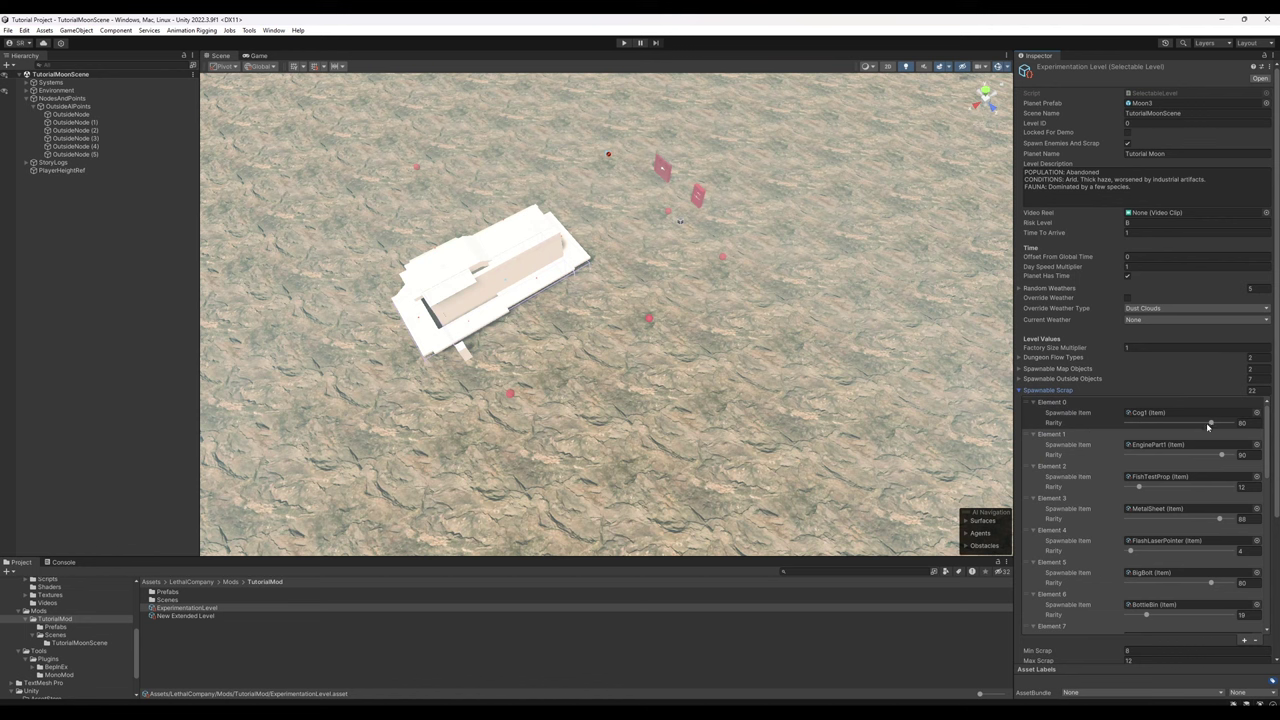
left_click(1020, 391)
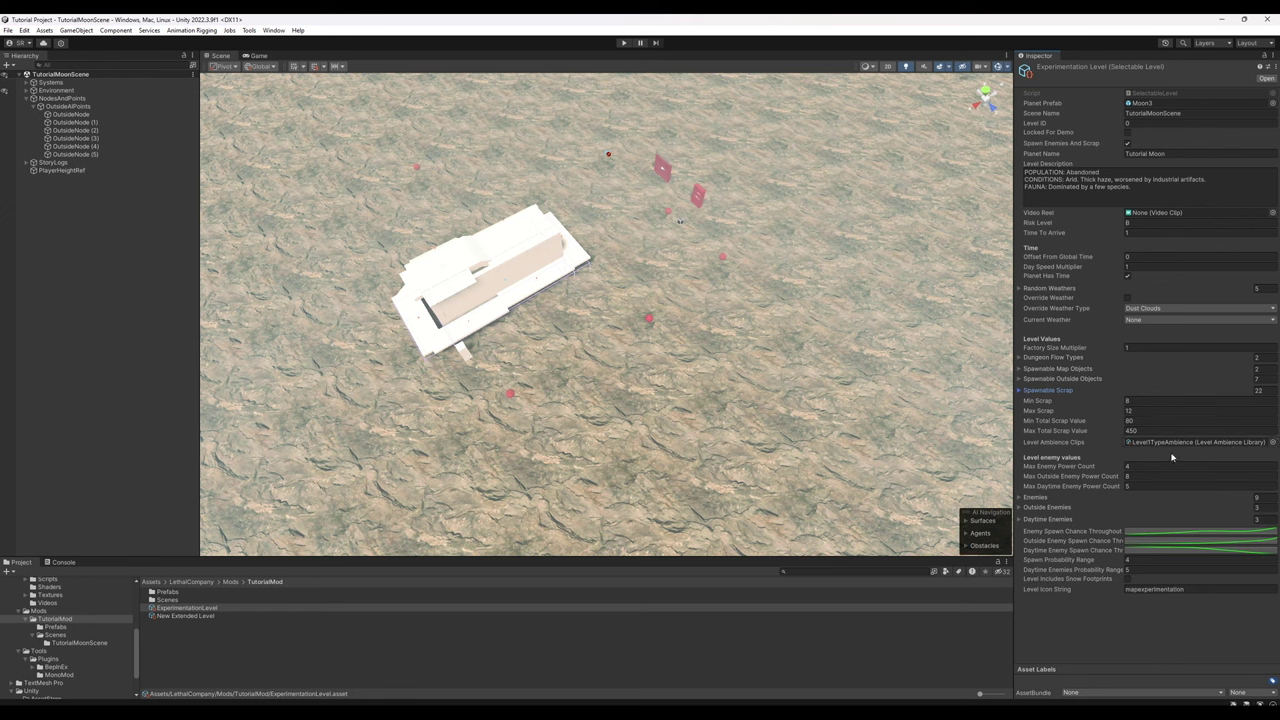
Step: Set the level's ambience clips to MansionTypeAmbience
left_click(1272, 441)
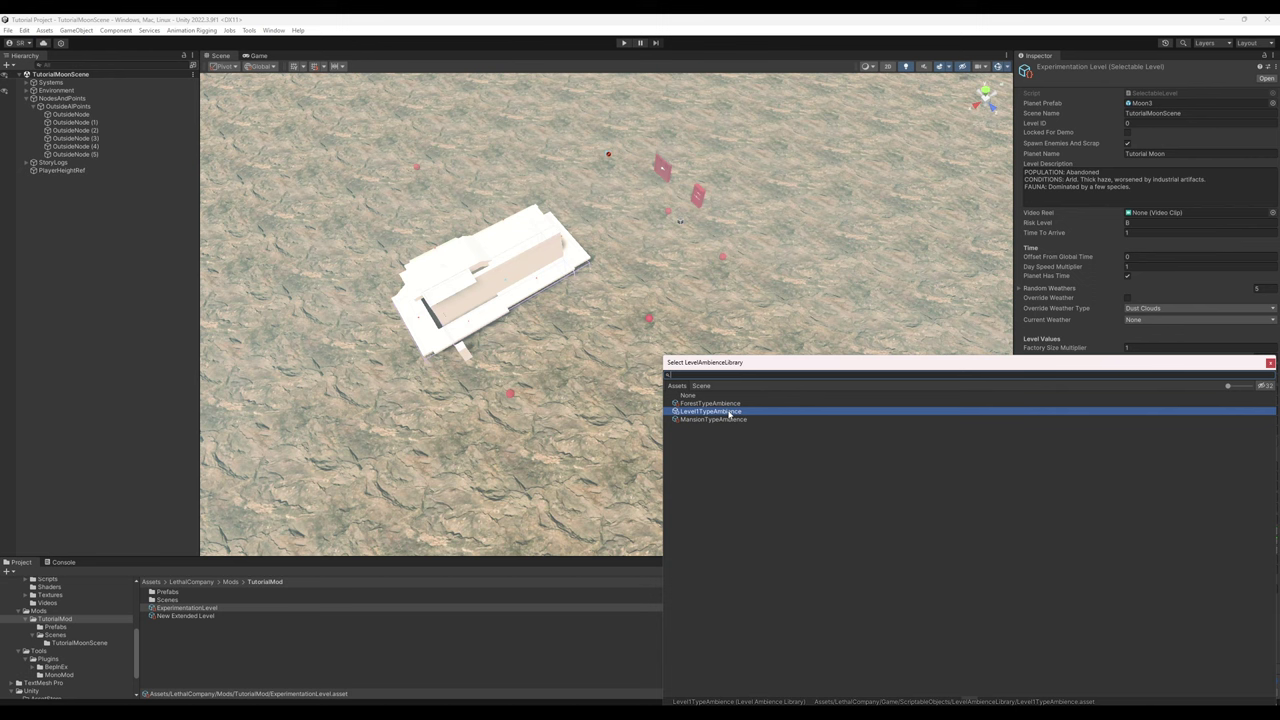
left_click(733, 404)
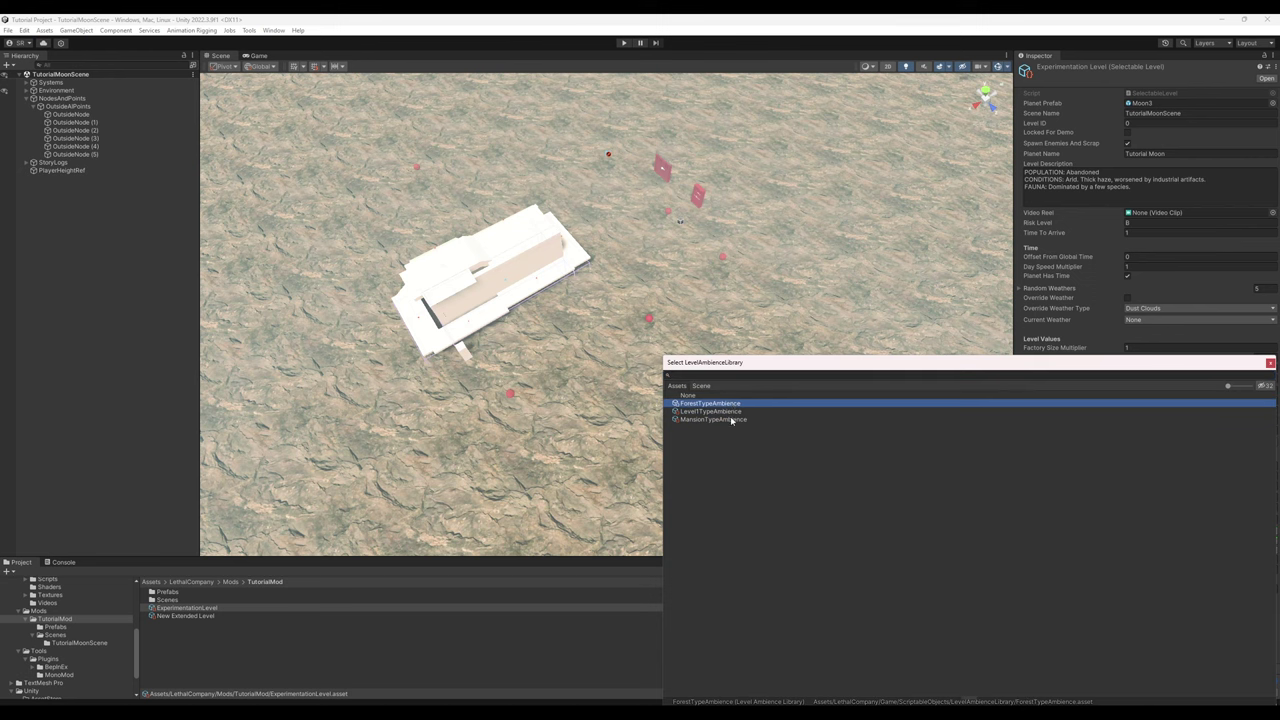
left_click(731, 420)
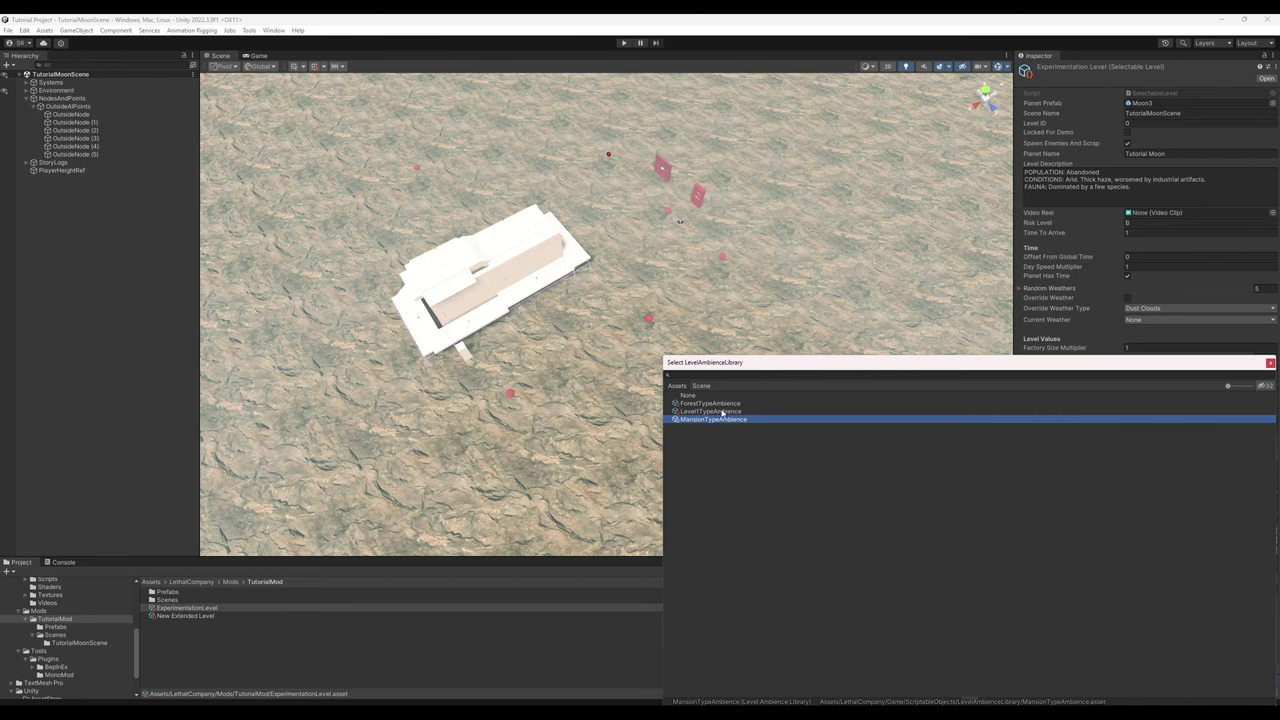
left_click(1270, 363)
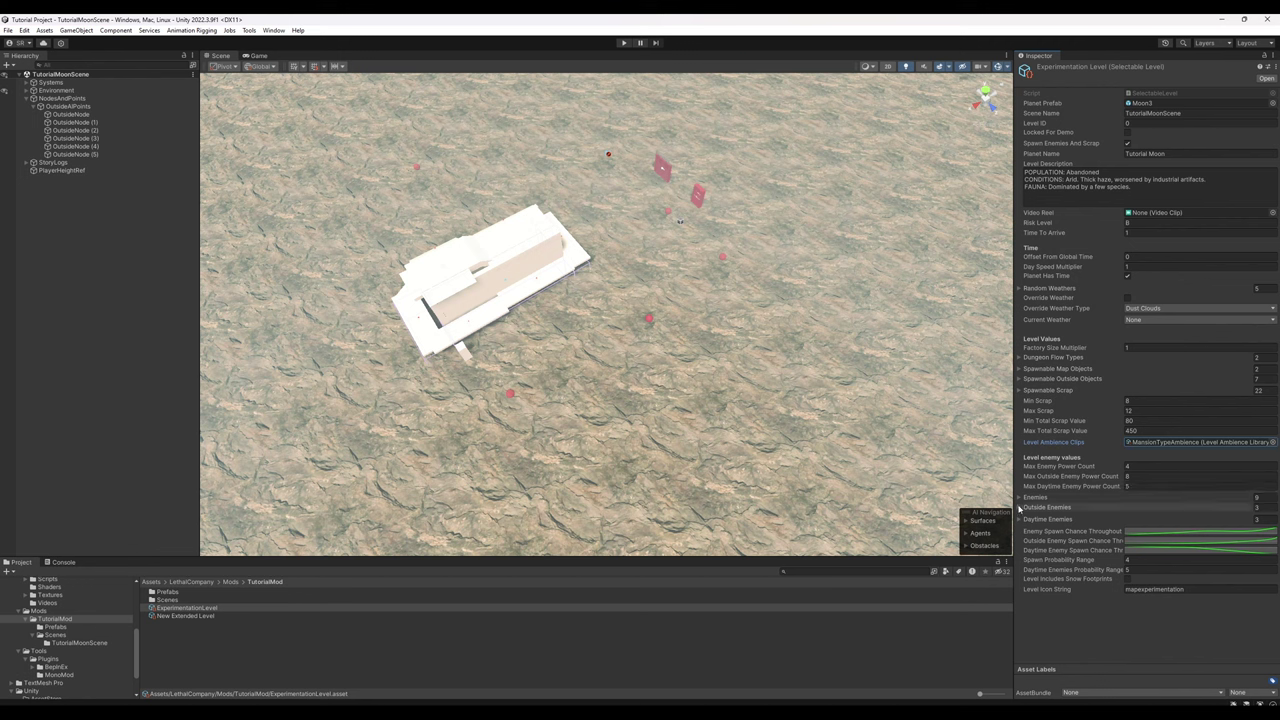
Step: Examine the level's enemy types and rarities, its outside enemies list, and the full enemy spawn chance curve
left_click(1019, 507)
left_click(1019, 498)
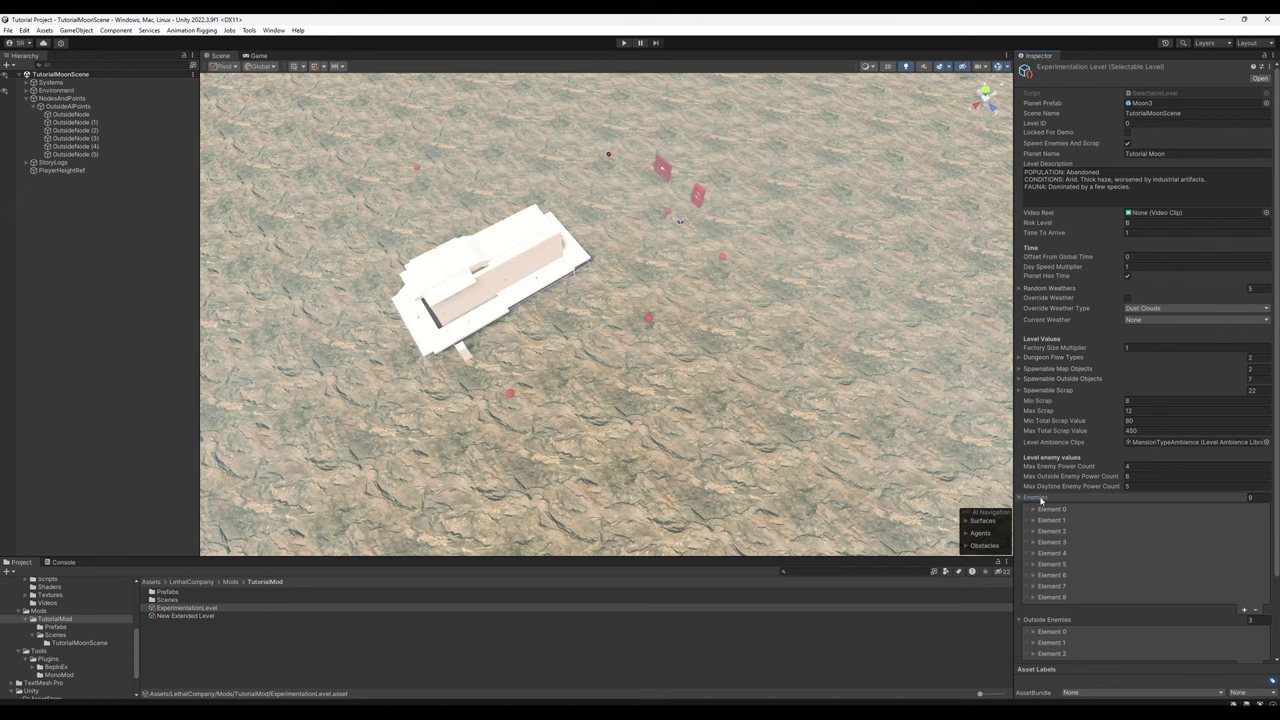
scroll(1040, 499, "down", 2)
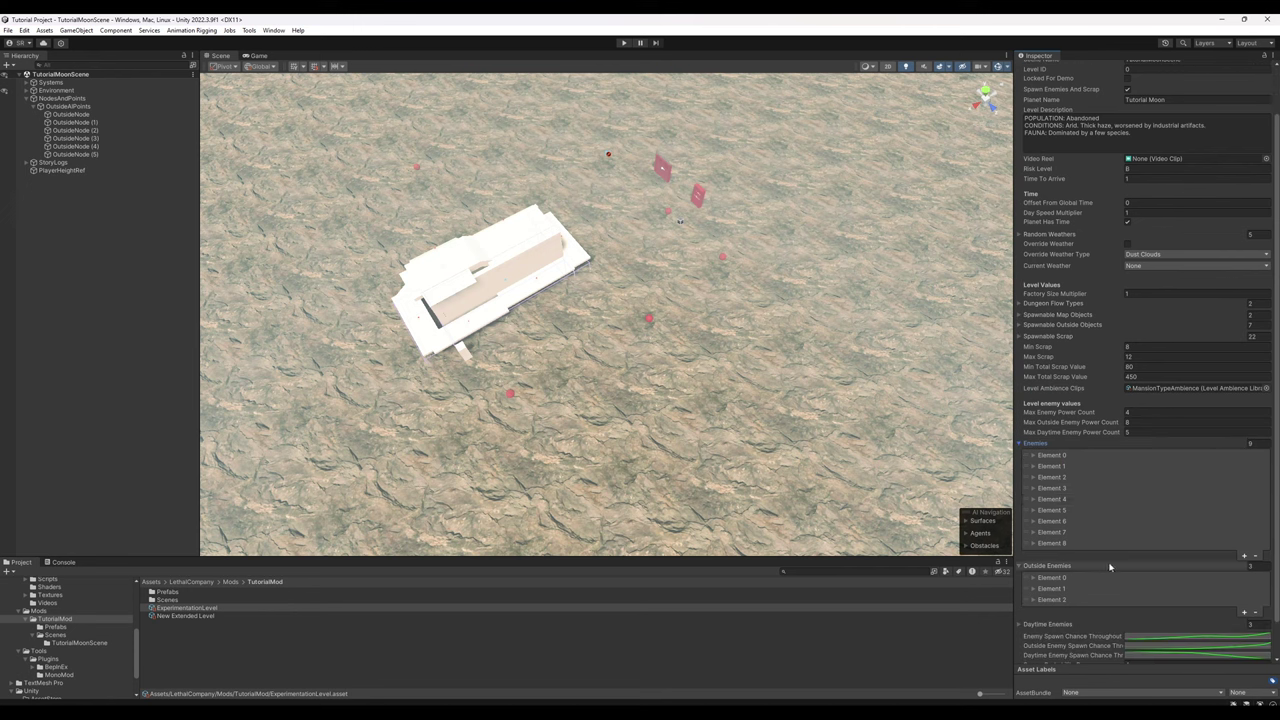
left_click(1045, 455)
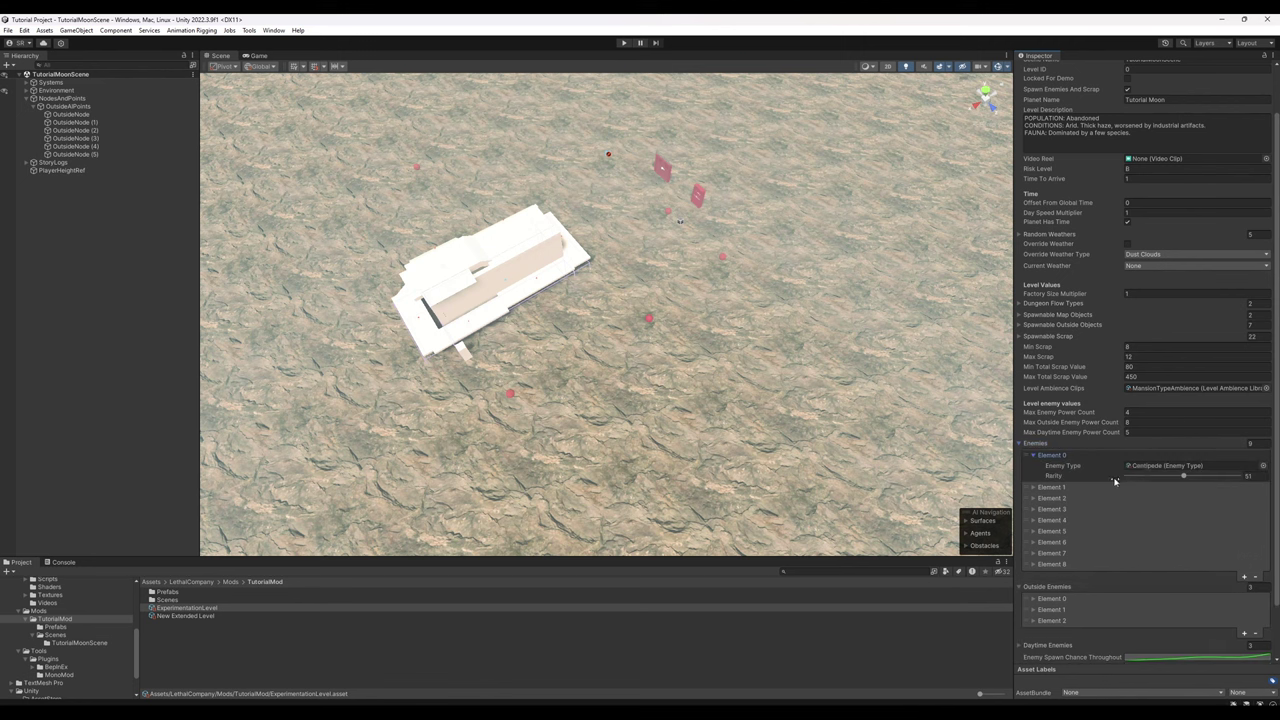
left_click(1034, 488)
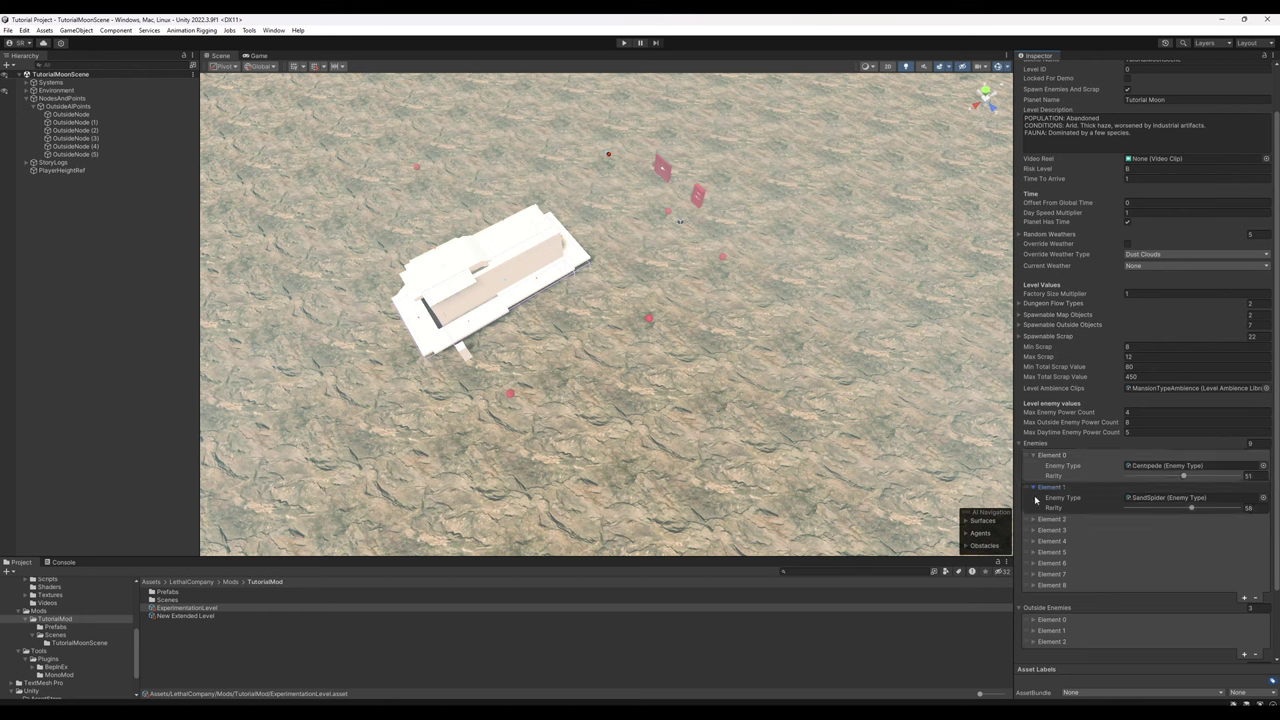
left_click(1021, 447)
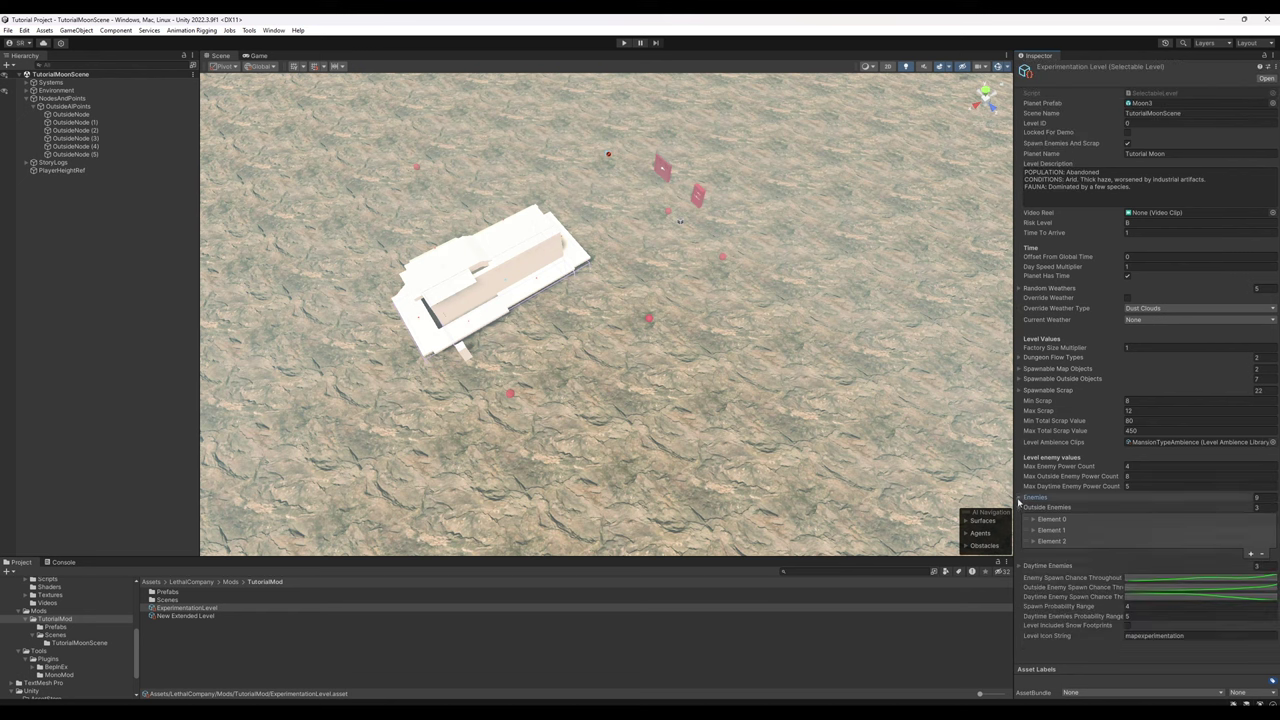
left_click(1138, 534)
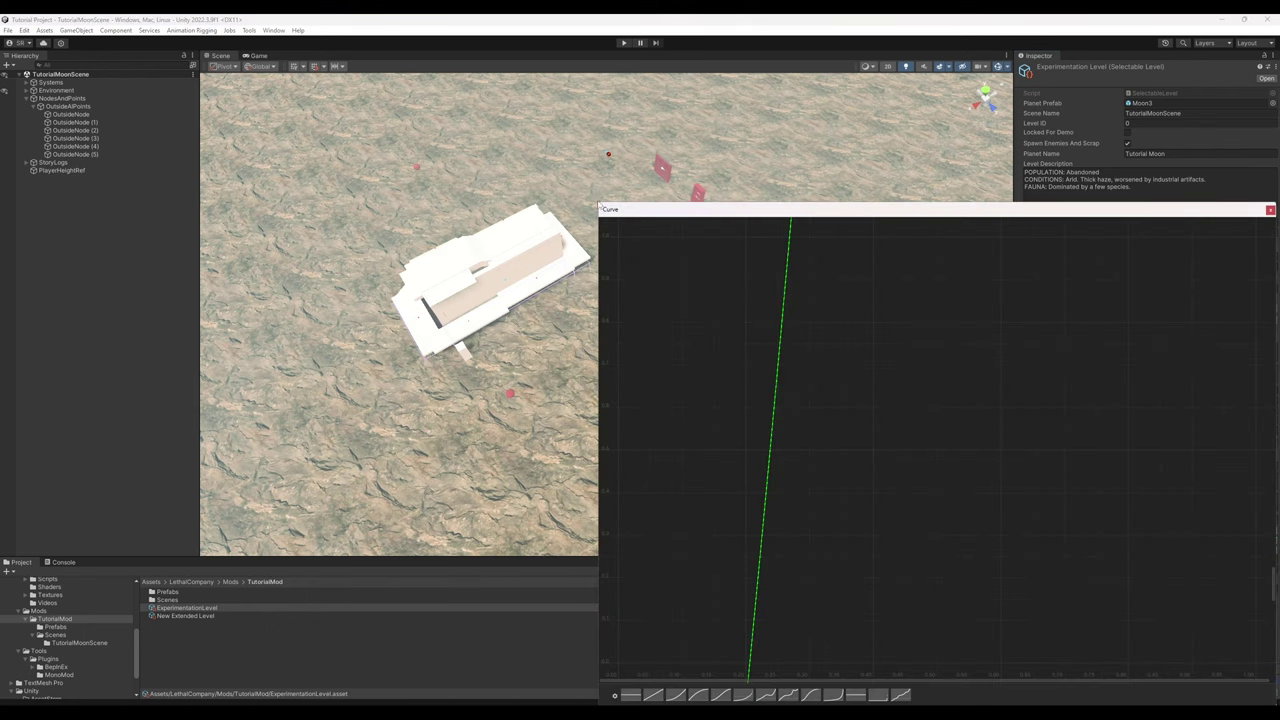
left_click_drag(599, 205, 376, 72)
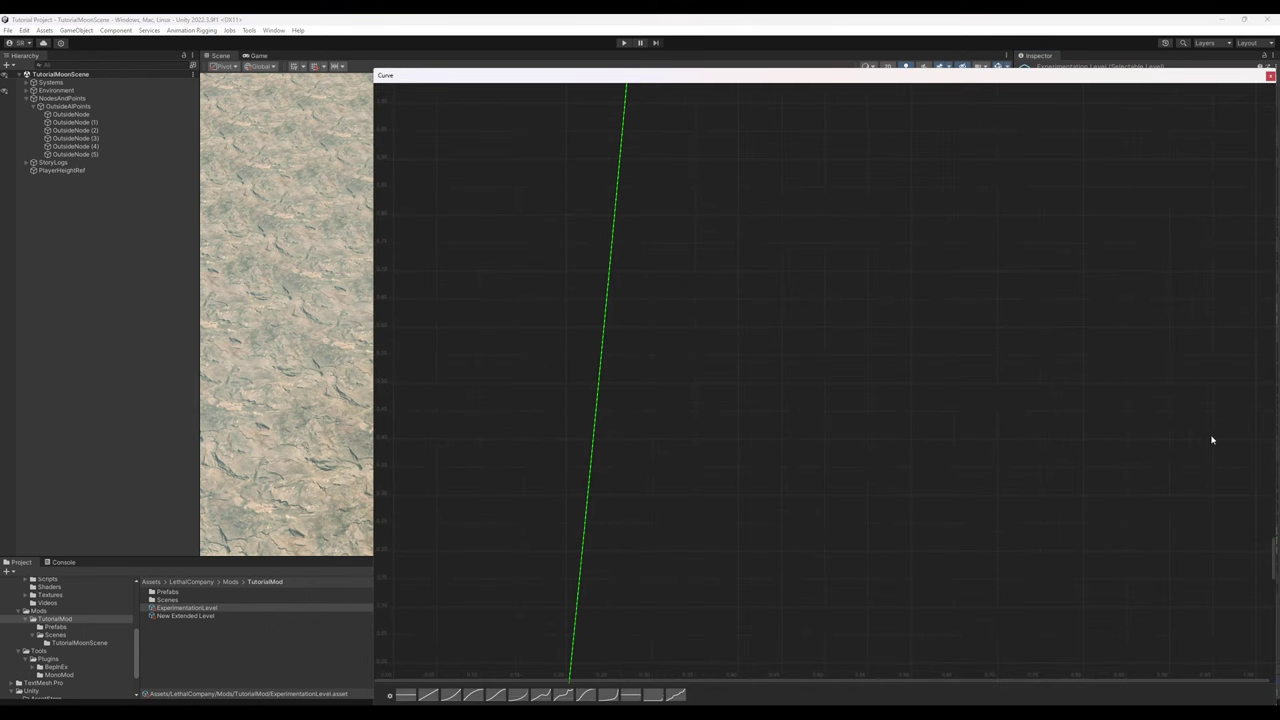
key("f")
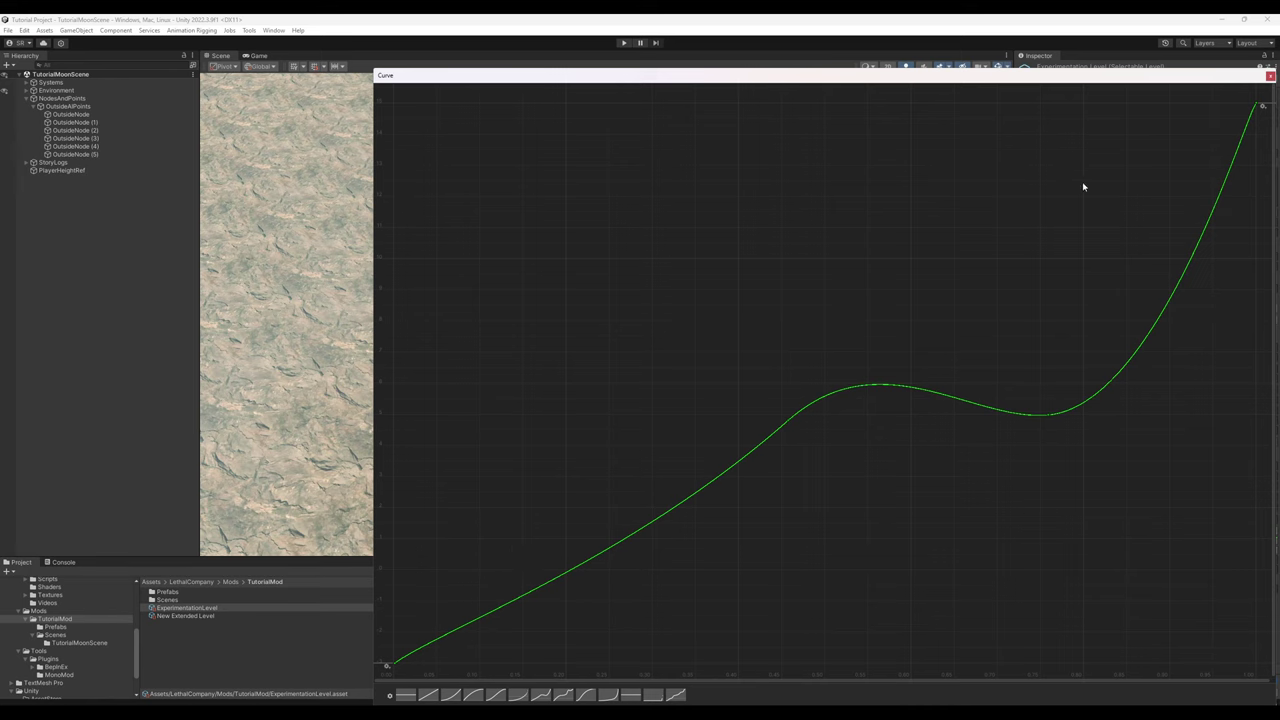
left_click(1270, 76)
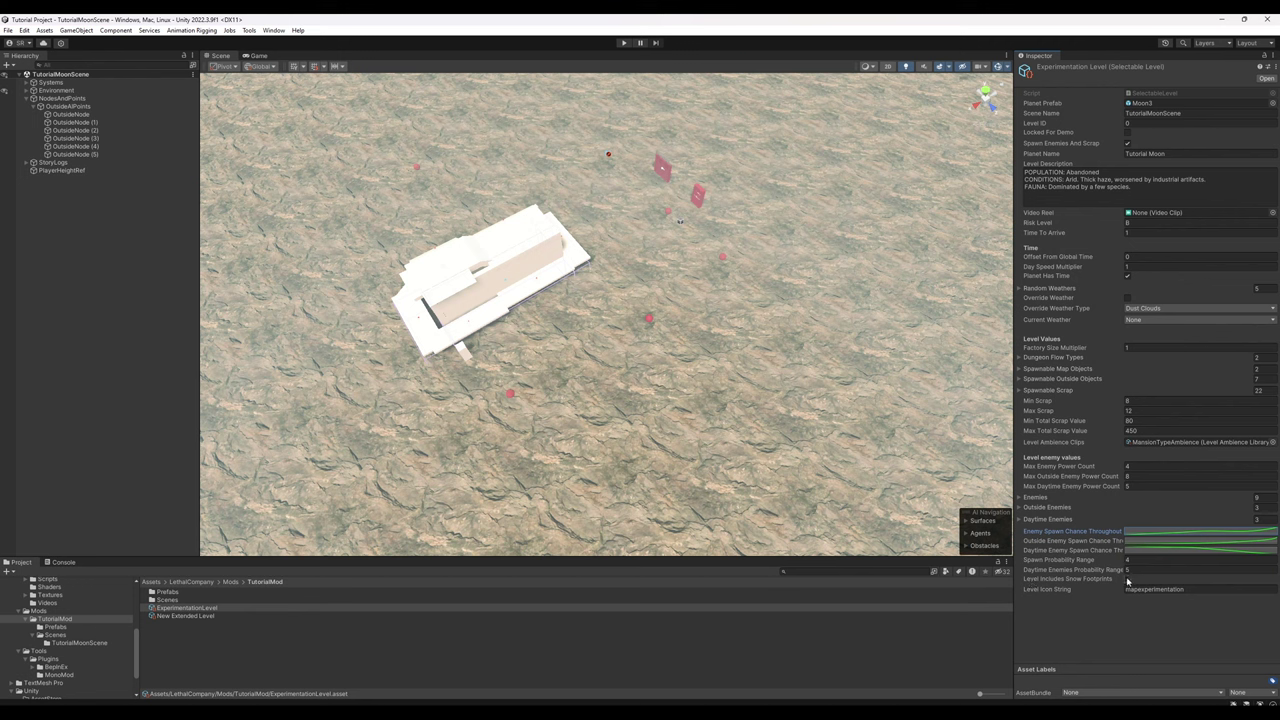
Step: Assign the Terrain object under Environment to the Room layer
left_click(27, 90)
left_click(55, 170)
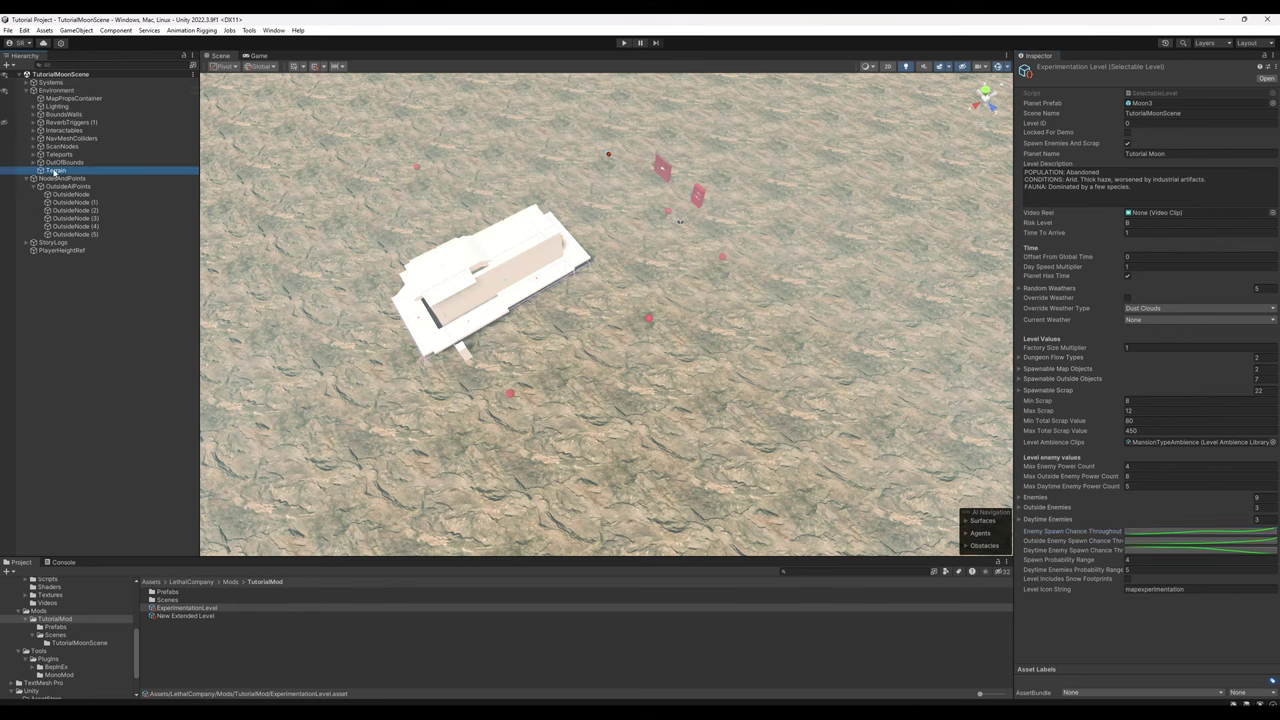
left_click(1073, 84)
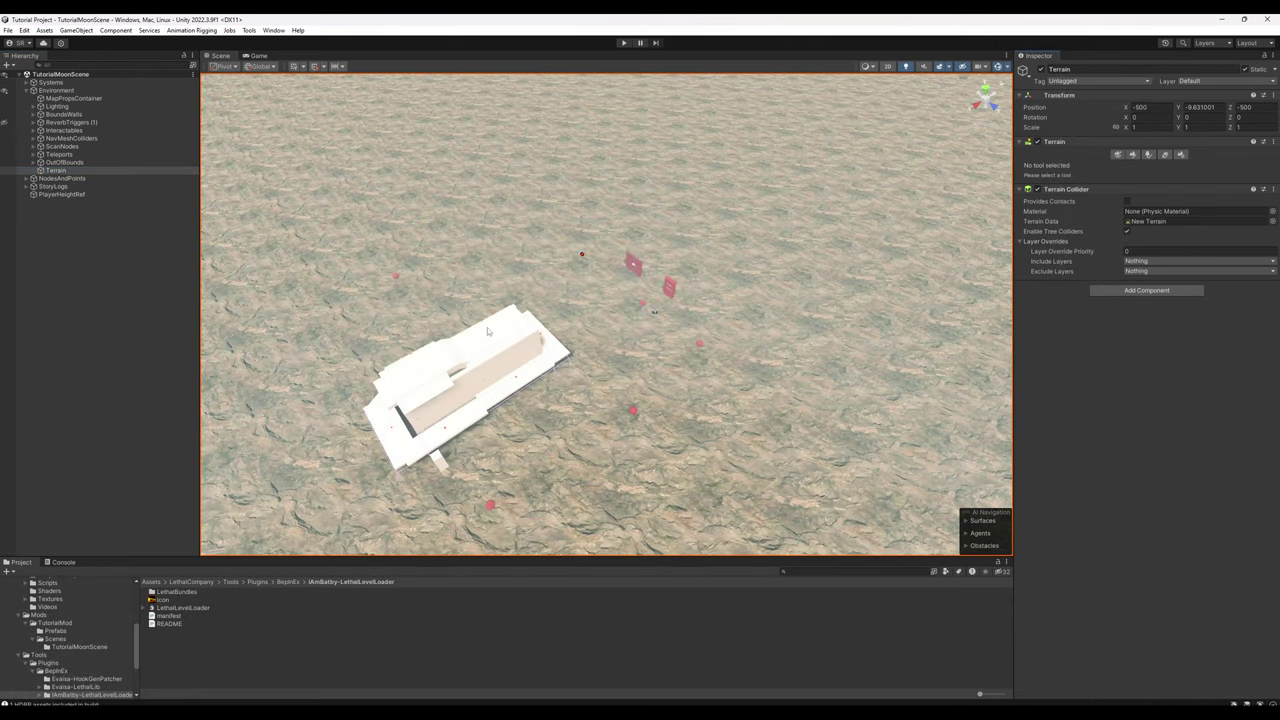
left_click(1197, 81)
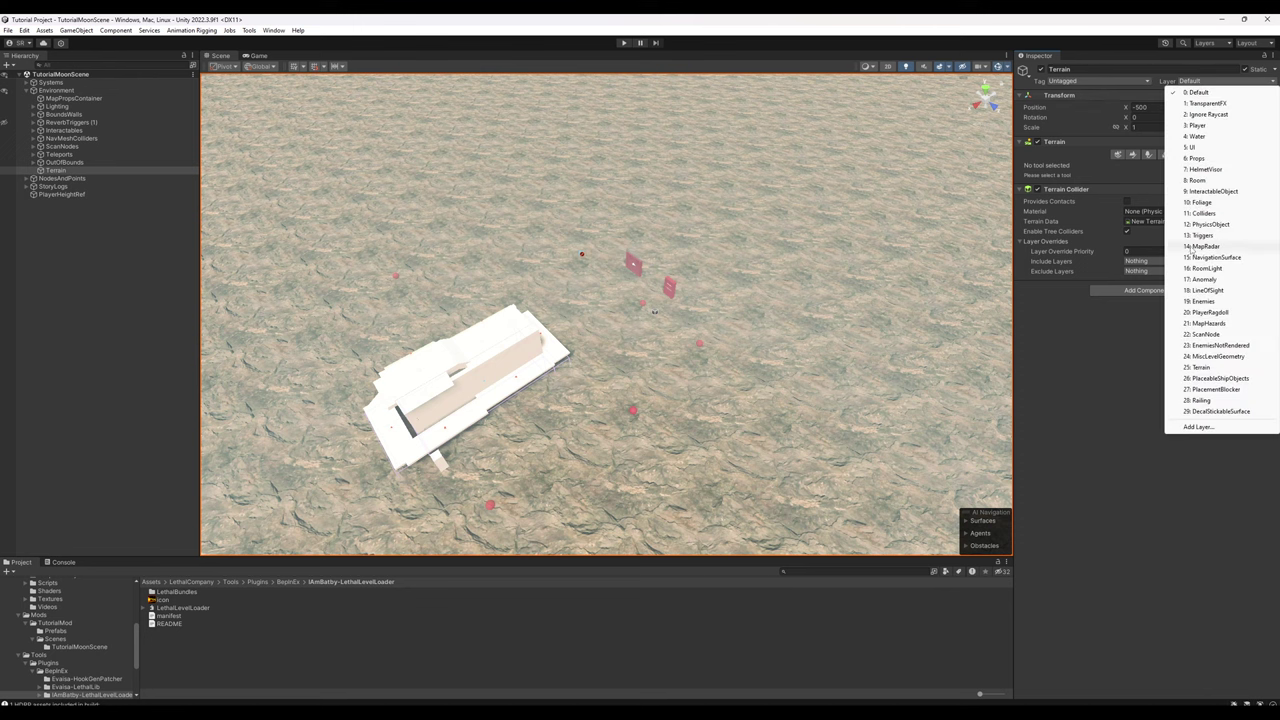
left_click(1197, 180)
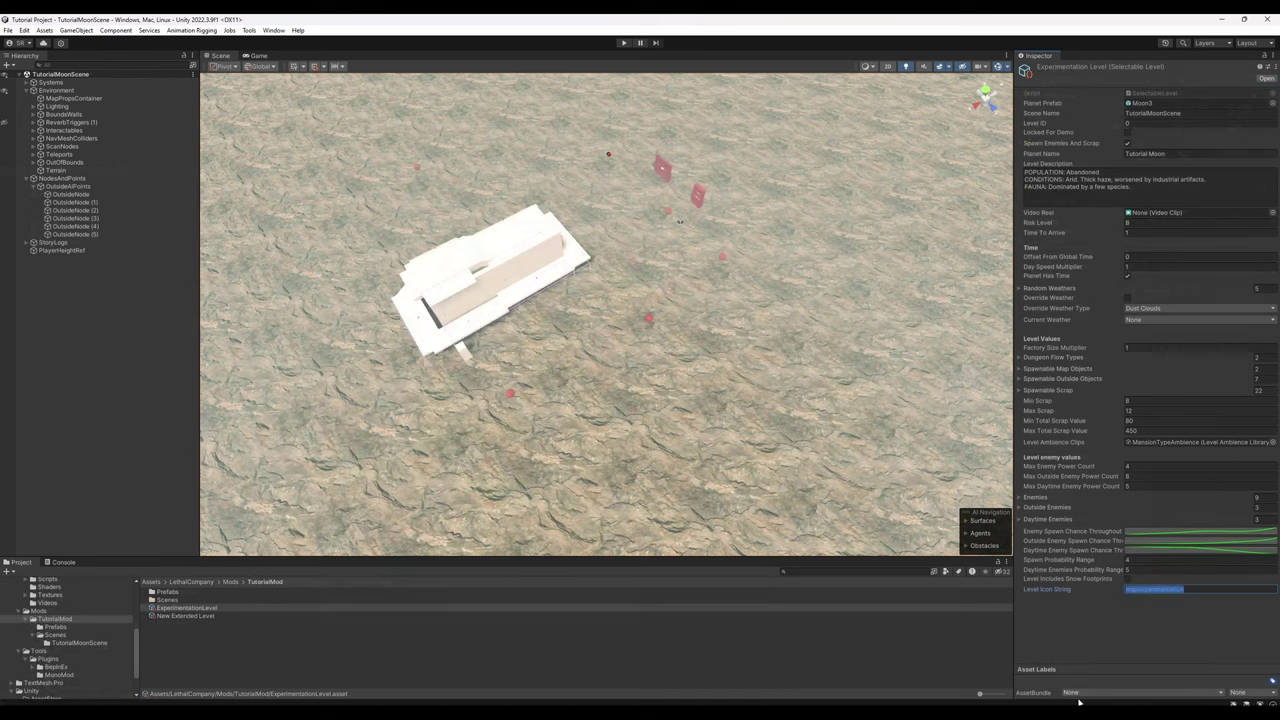
Step: Clear the level icon string and rename the ExperimentationLevel asset to TutorialLevel
key("BackSpace")
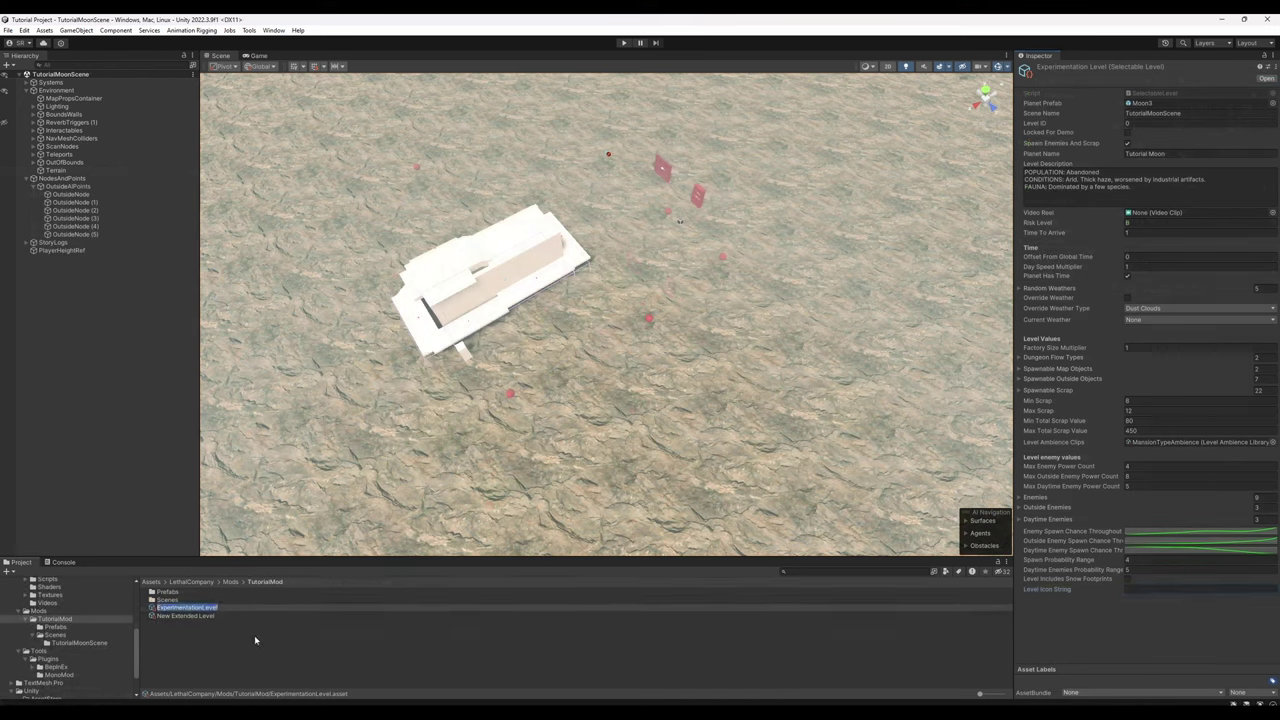
type("TutorialLevel")
key("Return")
Step: Rename the New Extended Level asset to TutorialExtended and assign TutorialLevel as its selectable level
key("Up")
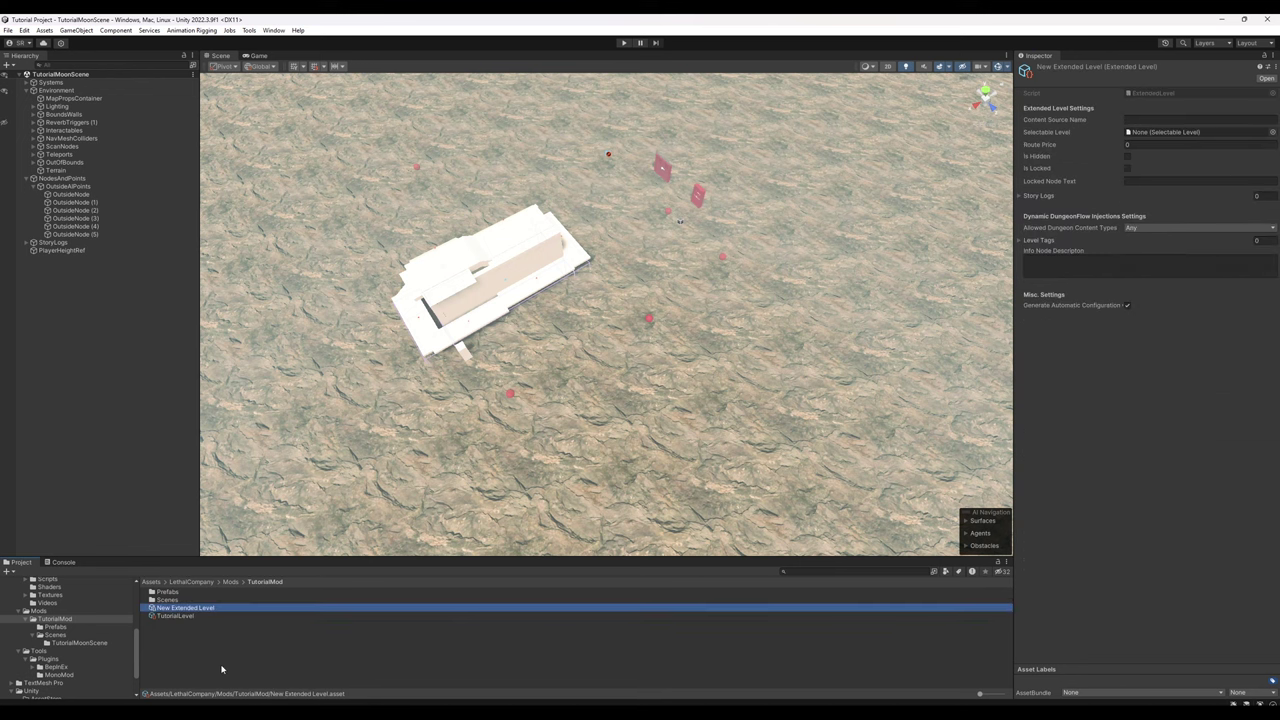
key("F2")
type("TutorialExtended")
key("Return")
left_click_drag(192, 616, 1160, 129)
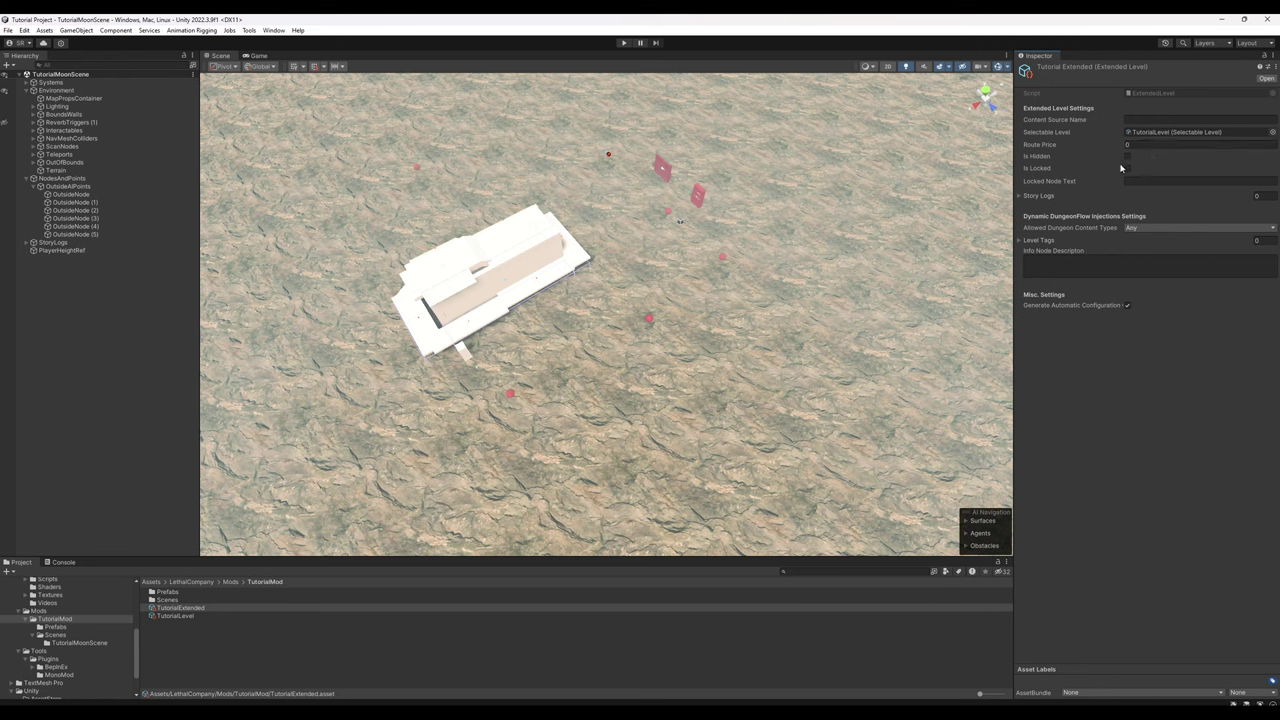
Step: Review the TutorialExtended asset's route price, level tags and allowed dungeon content type options
left_click(1134, 145)
left_click(1066, 440)
left_click(1038, 240)
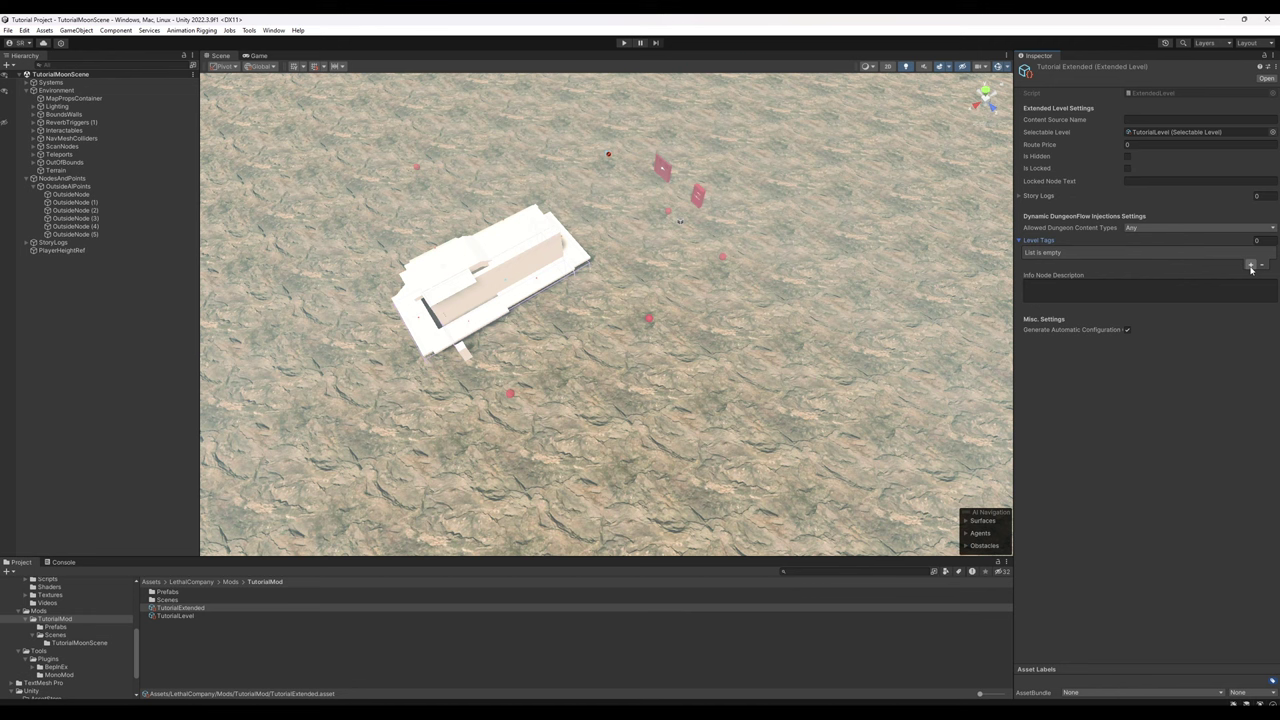
left_click(1160, 228)
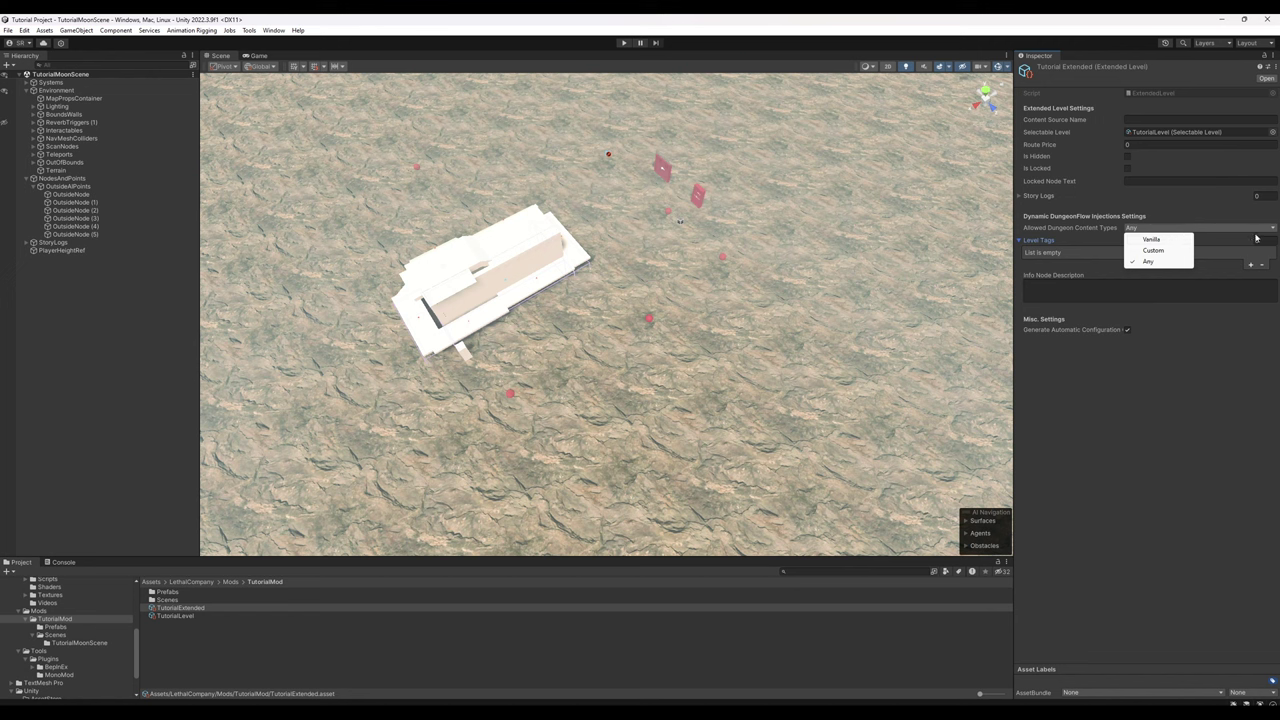
left_click(1206, 230)
left_click(1088, 391)
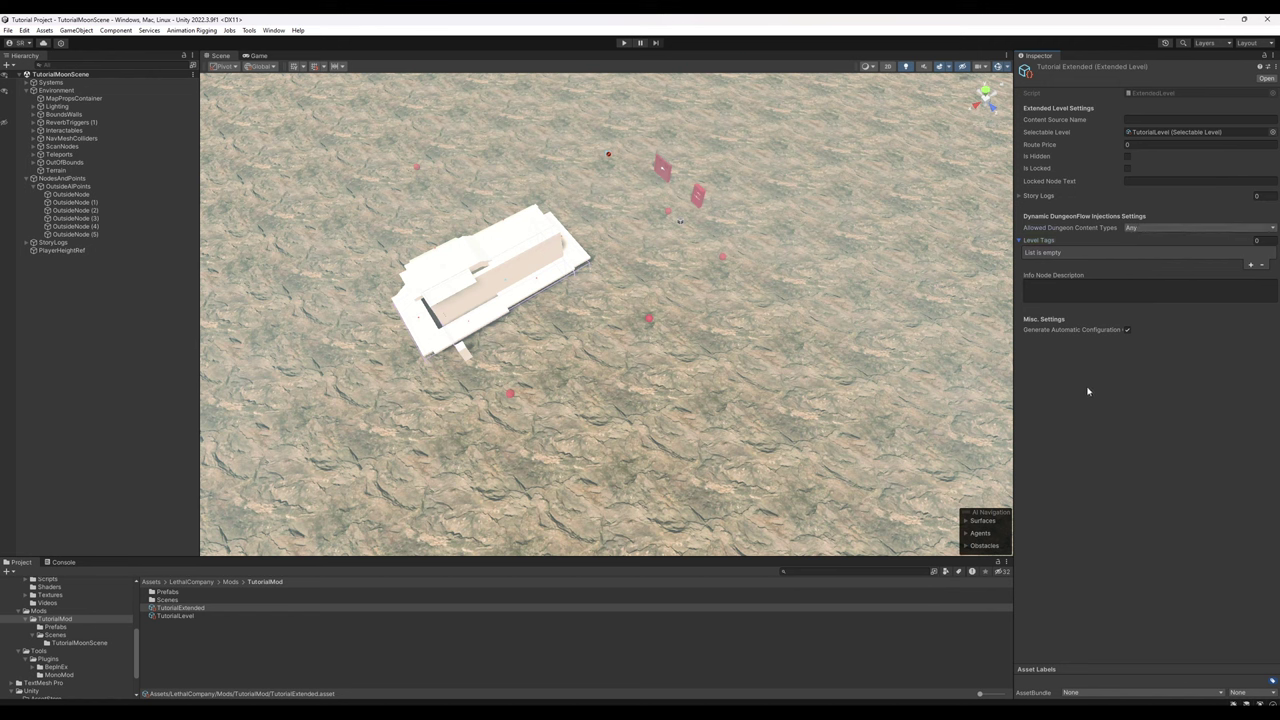
Step: Add one blank entry to the TutorialExtended asset's story logs and collapse the list
left_click(1019, 196)
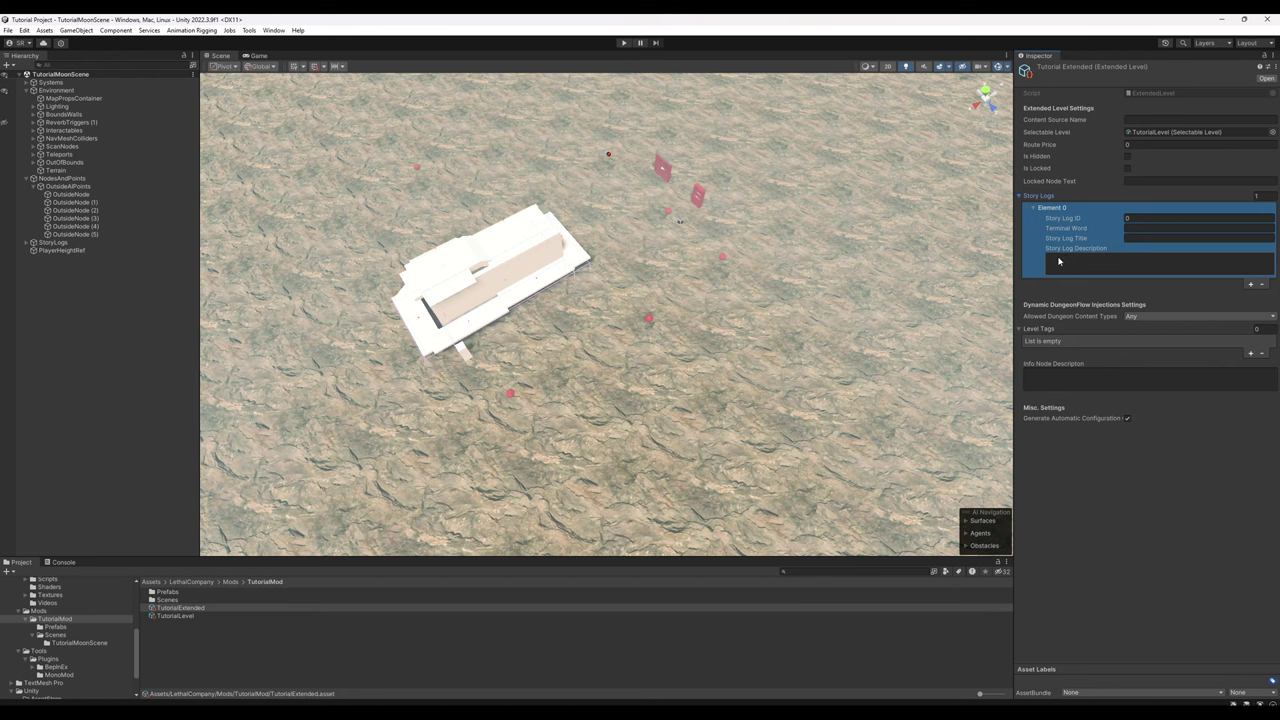
left_click(1019, 196)
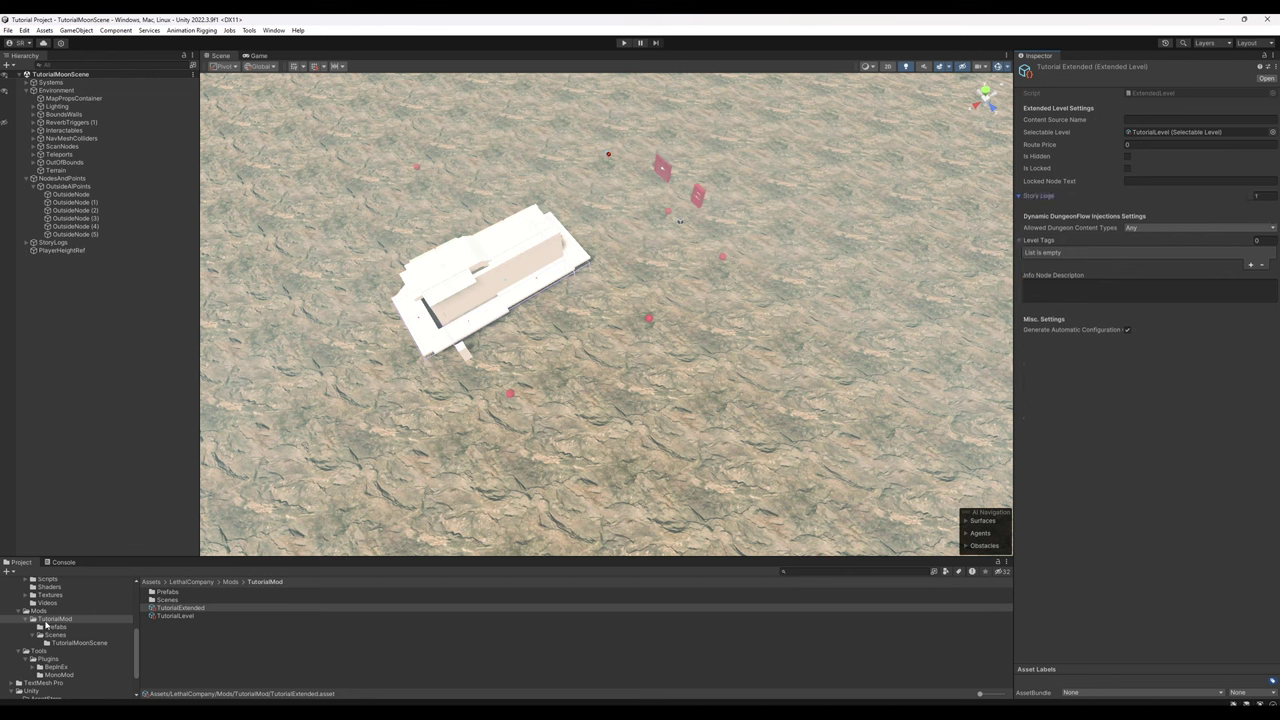
scroll(52, 613, "up", 3)
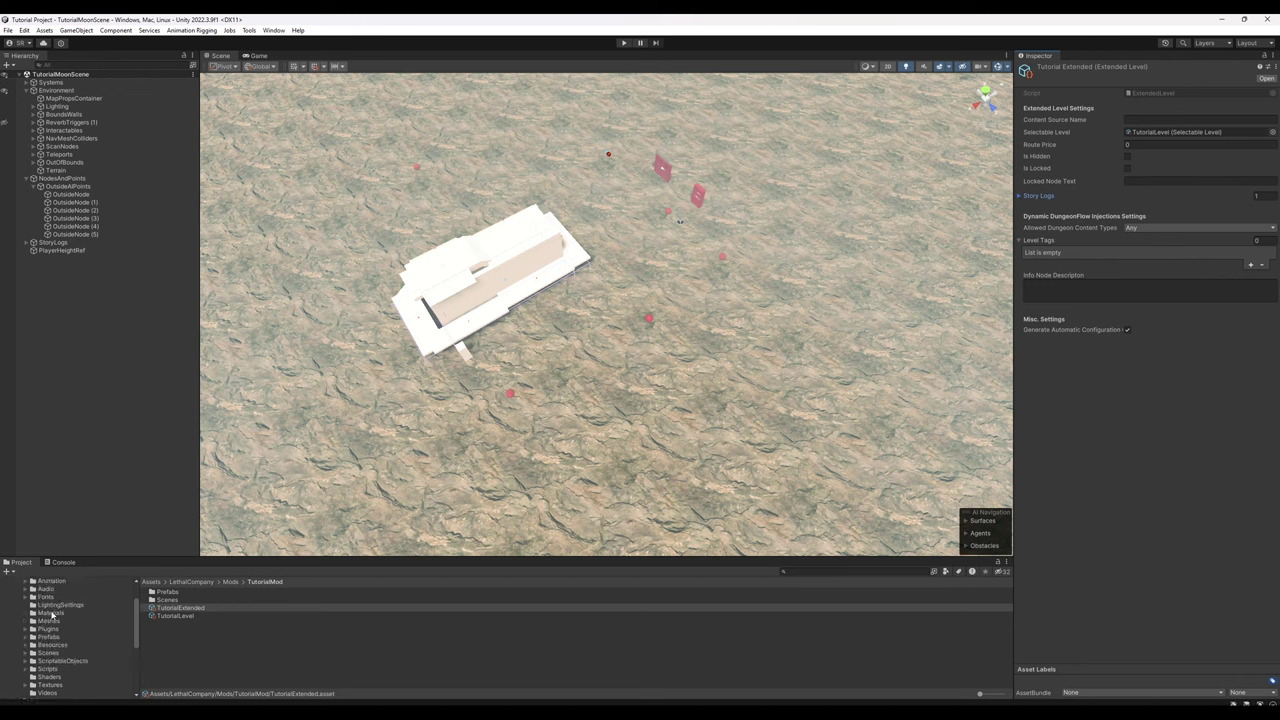
Step: Assign the TutorialMod folder to a new asset bundle named tutorialmod with a new variant named lethalbundle
left_click(39, 622)
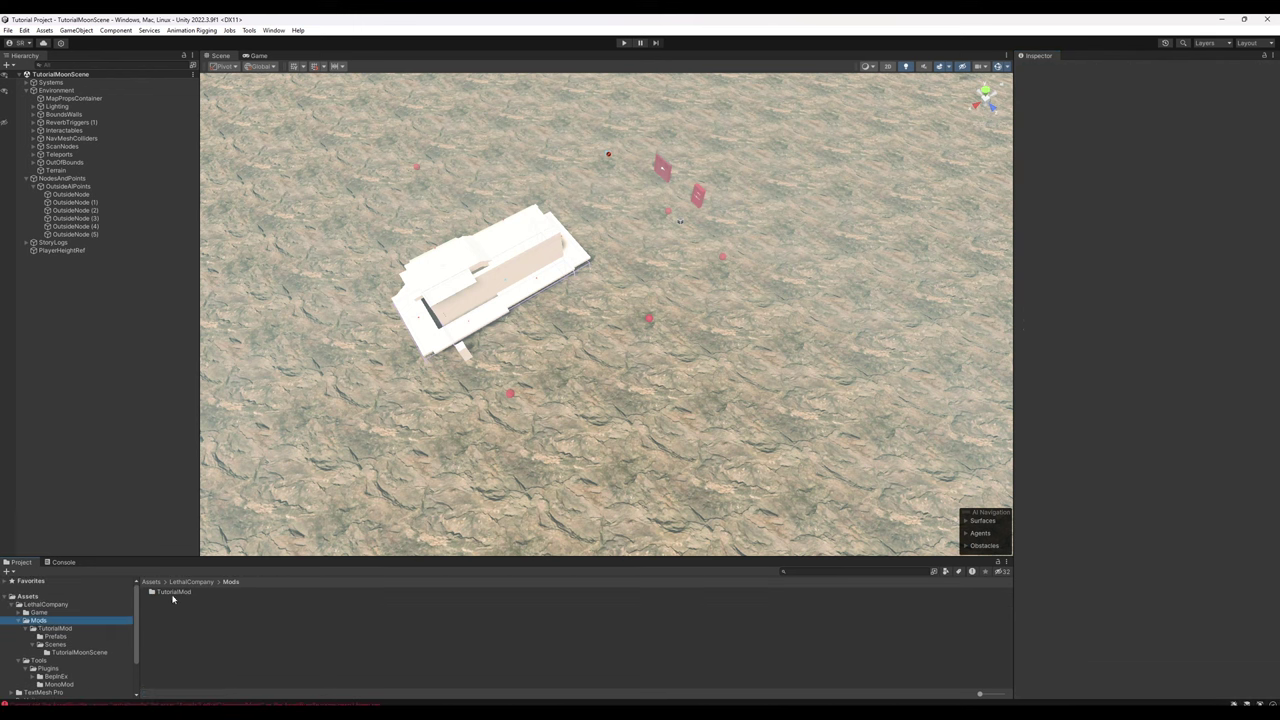
left_click(182, 592)
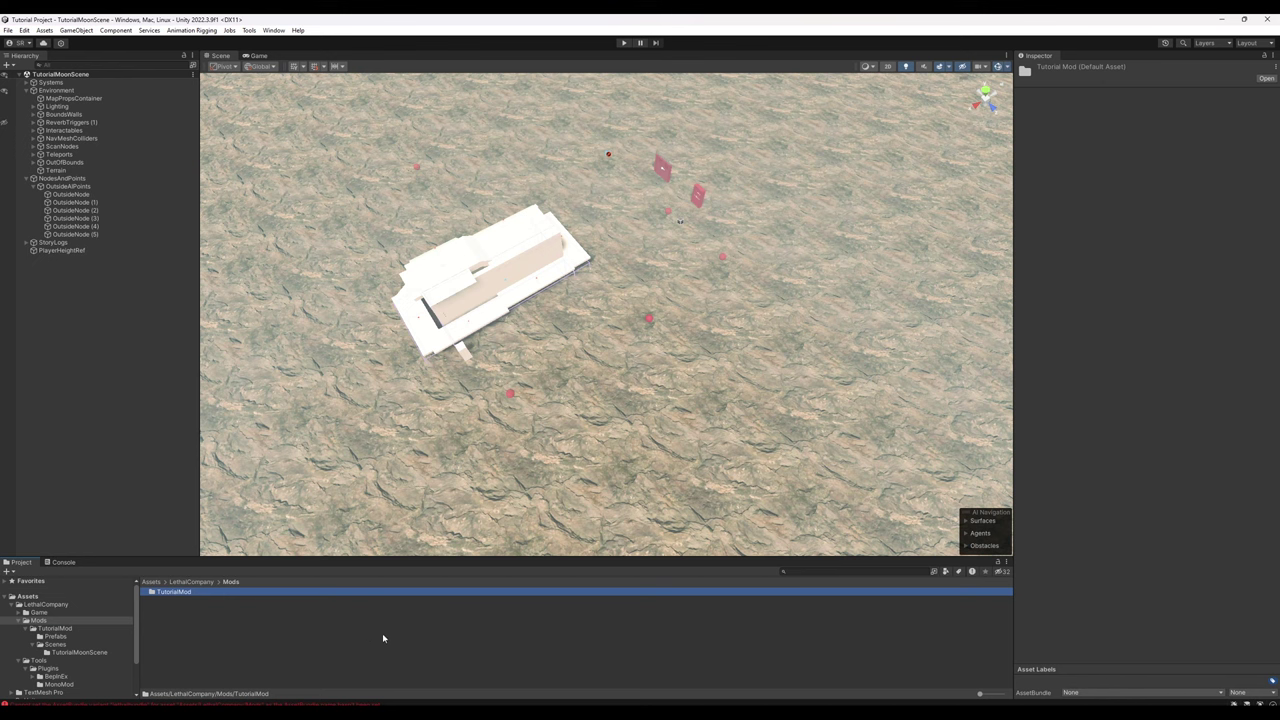
left_click(1131, 693)
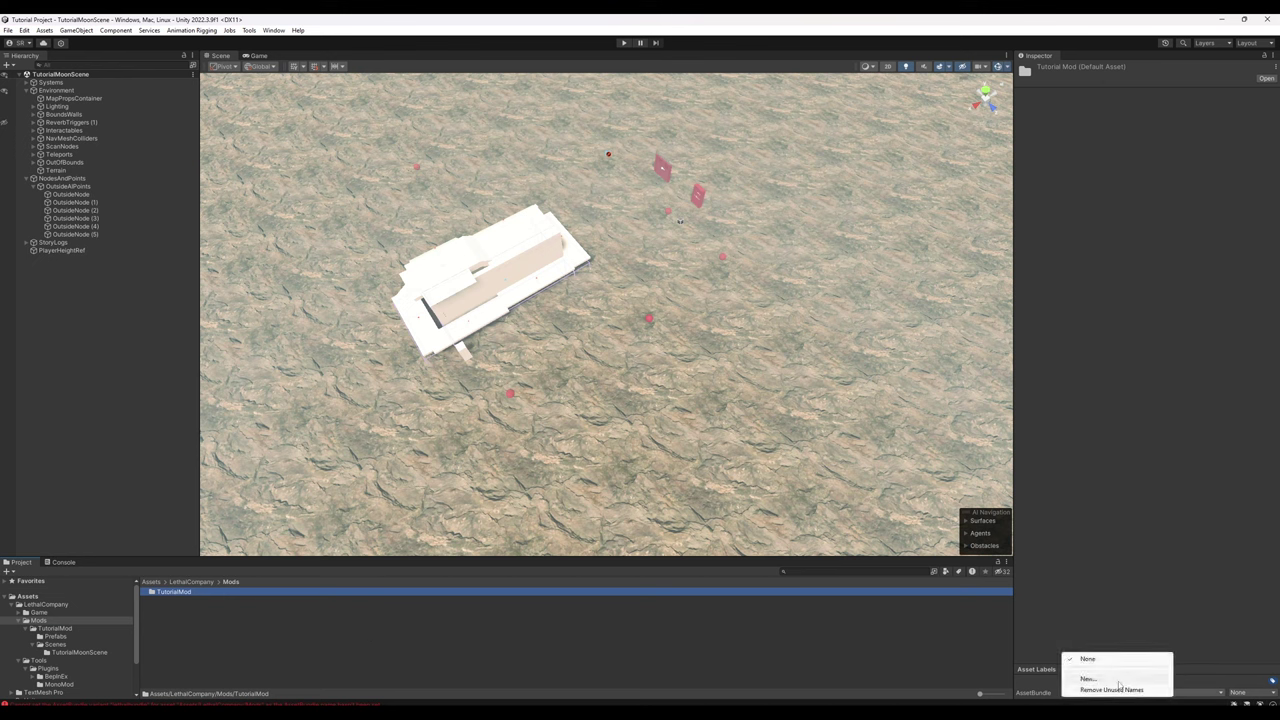
left_click(1119, 681)
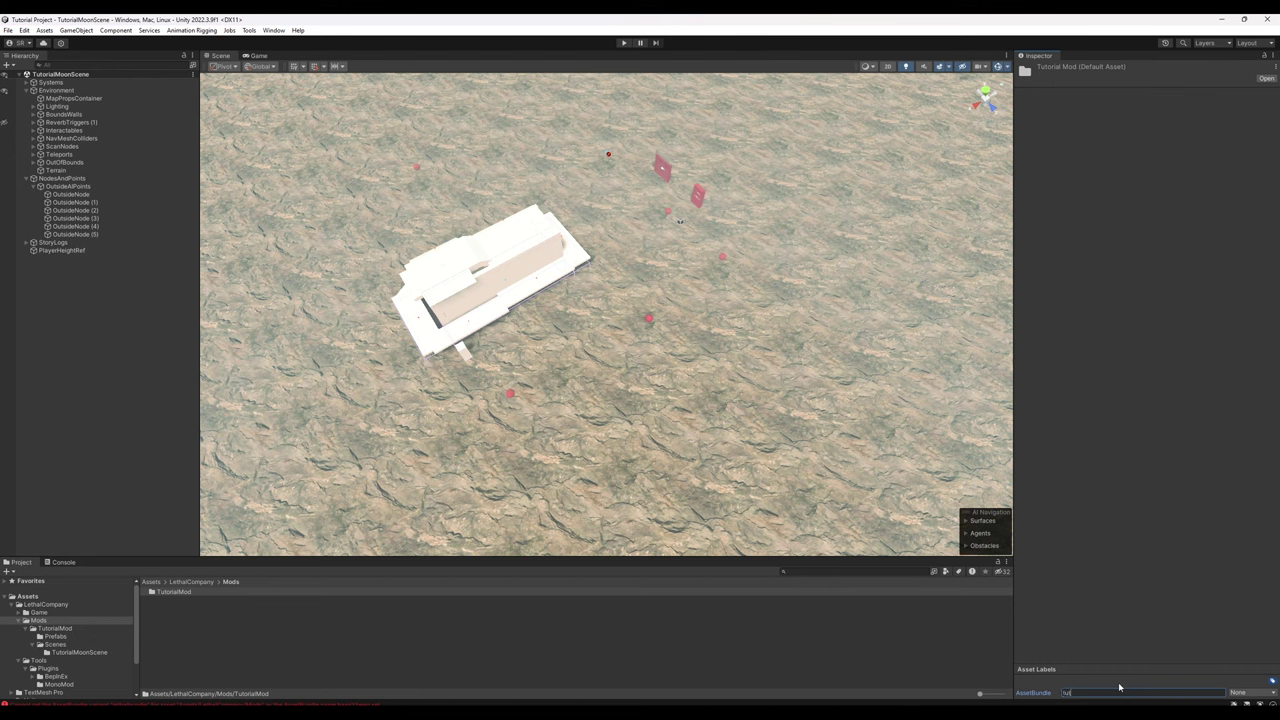
type("tutorialmod")
key("Return")
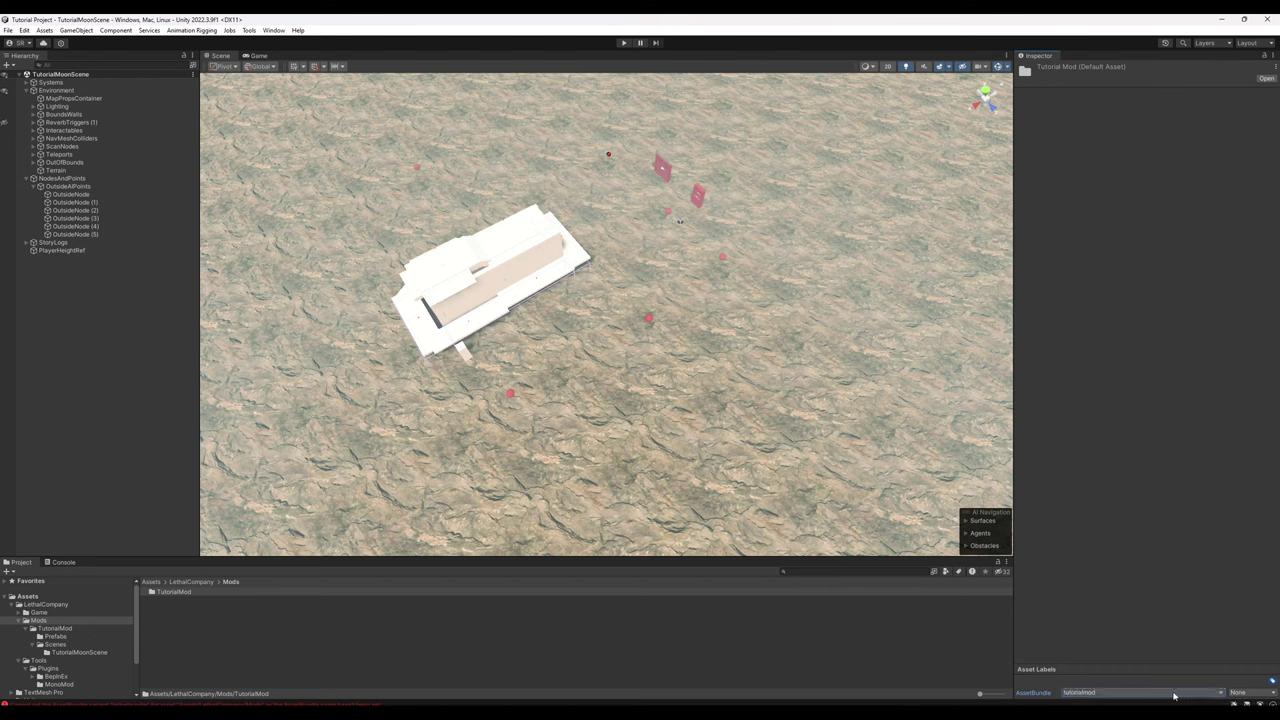
left_click(1250, 691)
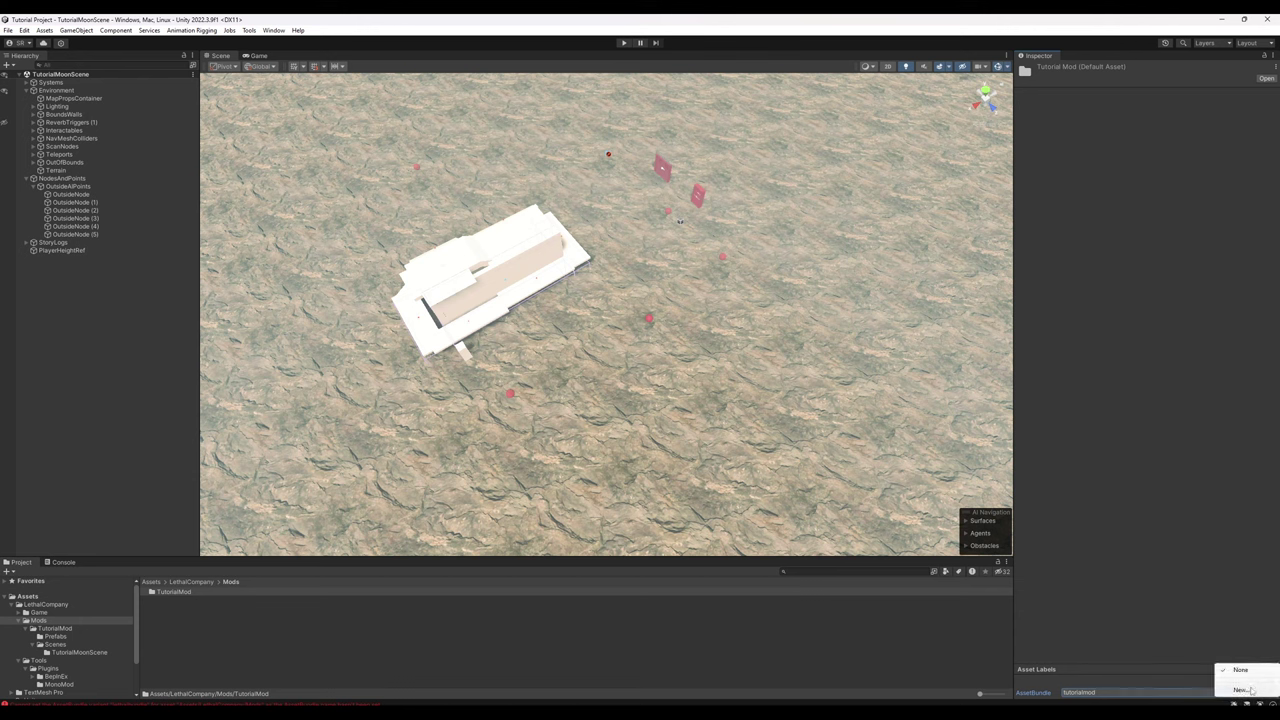
left_click(1240, 690)
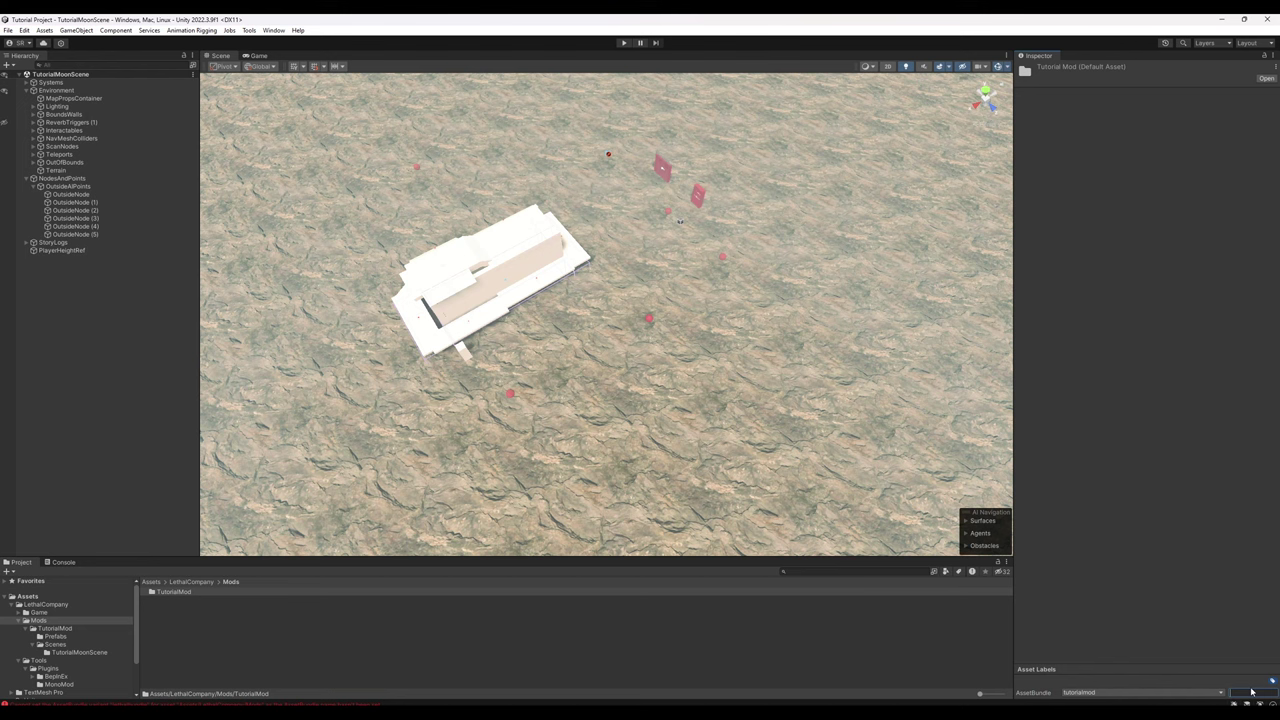
type("lethalbundle")
Step: Assign the TutorialMoonScene scene asset to a new asset bundle named tutorialmodscene with the lethalbundle variant
left_click(55, 644)
left_click(183, 599)
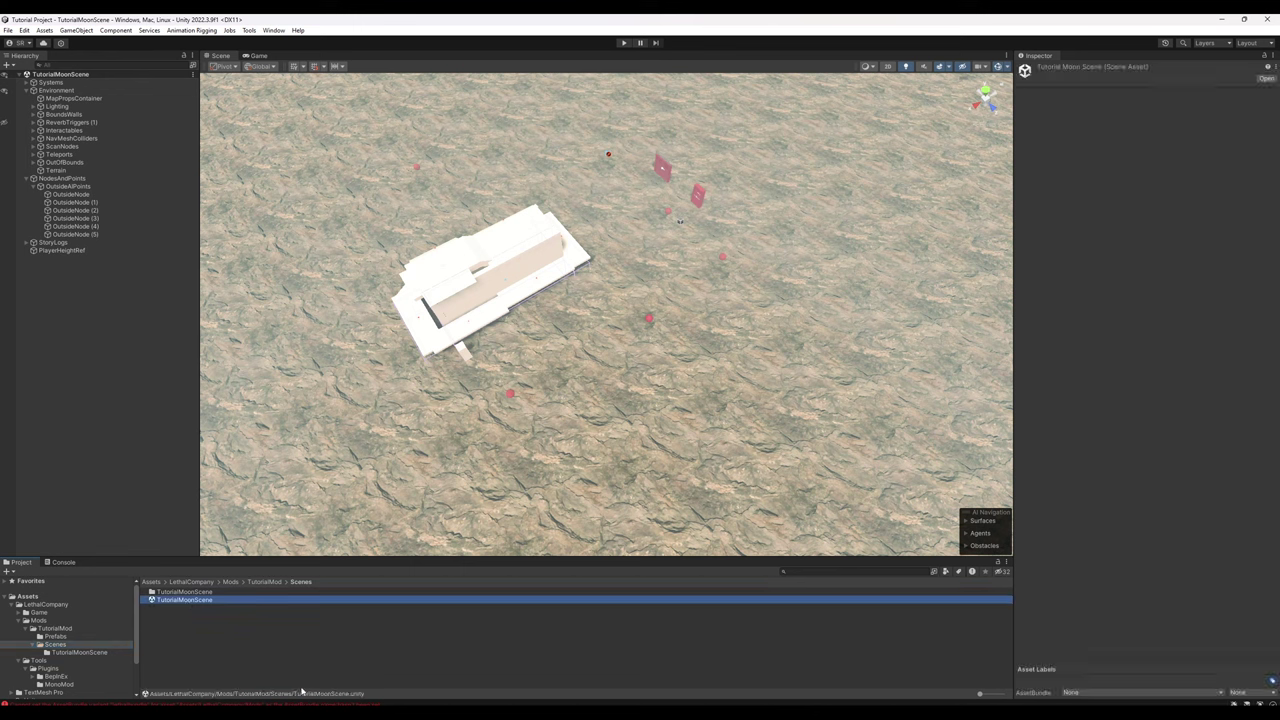
left_click(1136, 692)
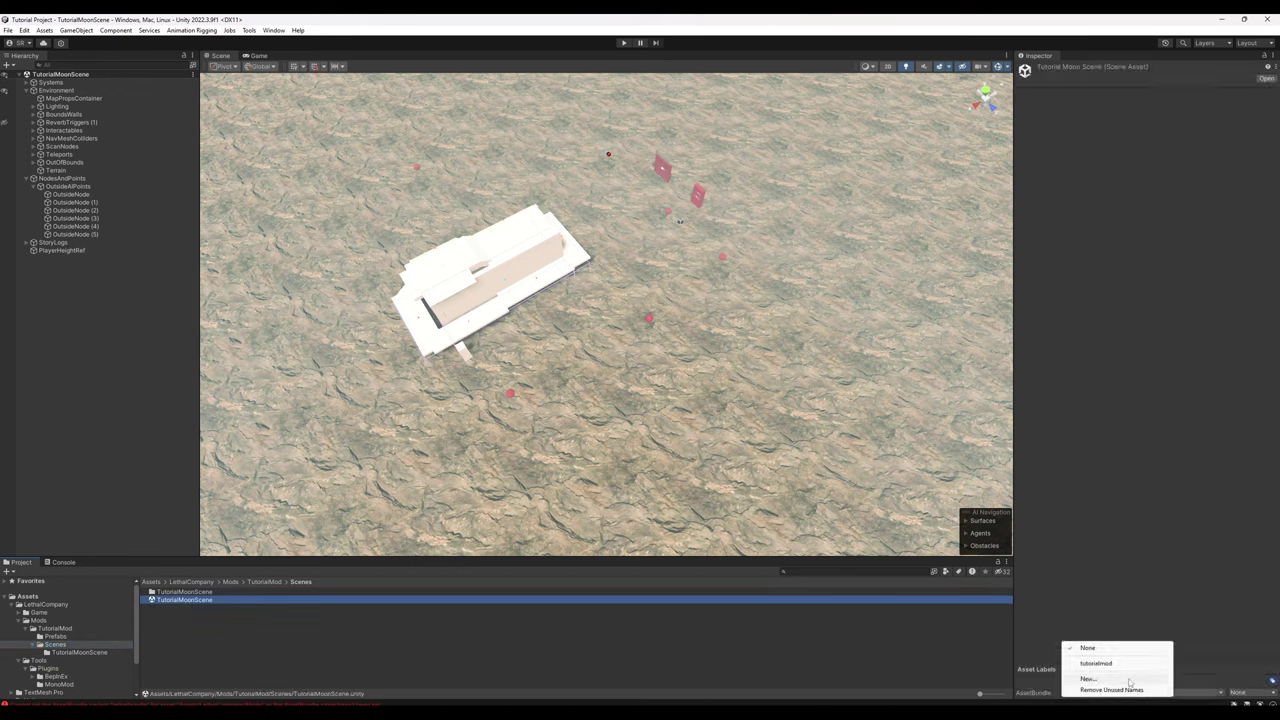
left_click(1130, 680)
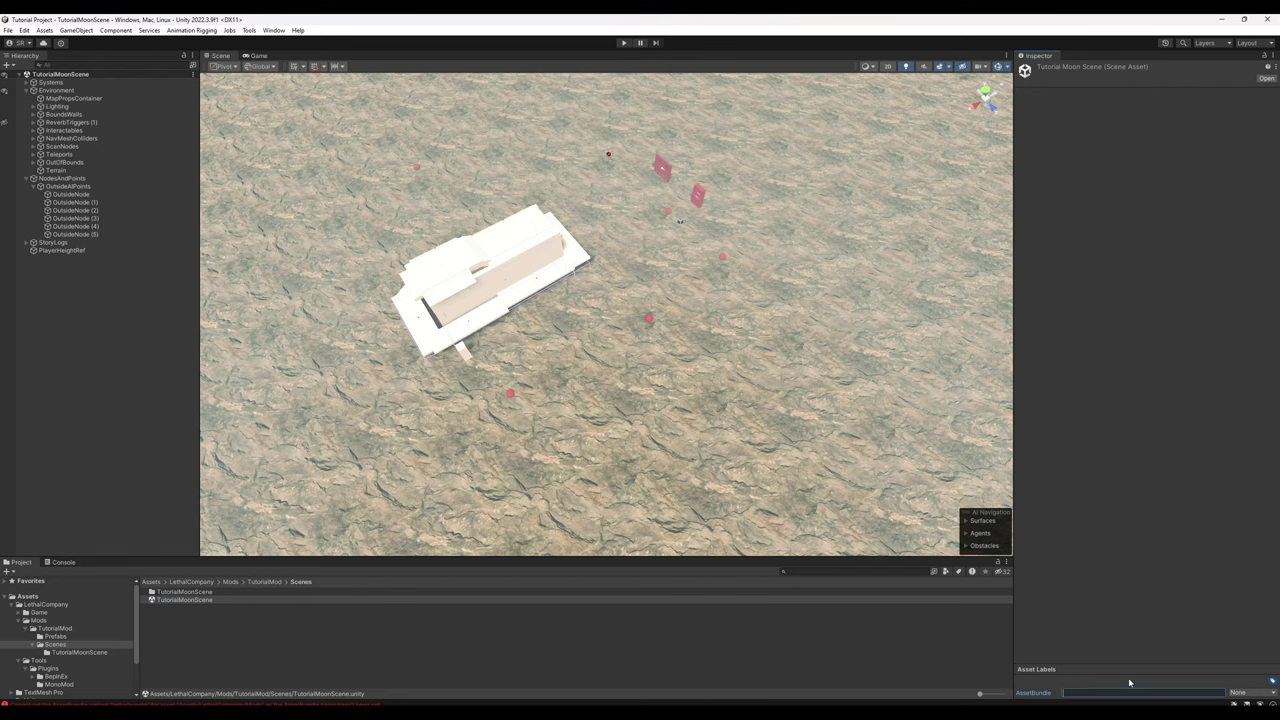
type("tutorialmodscene")
key("Return")
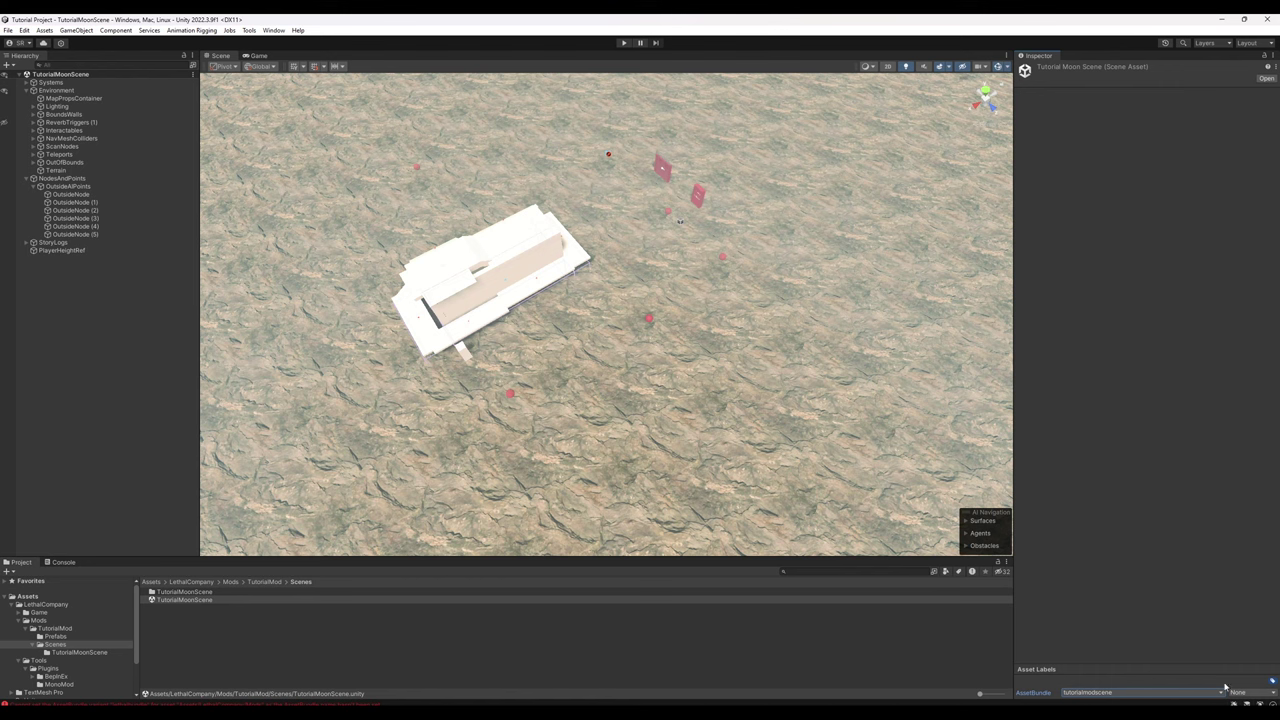
left_click(1228, 690)
left_click(1240, 675)
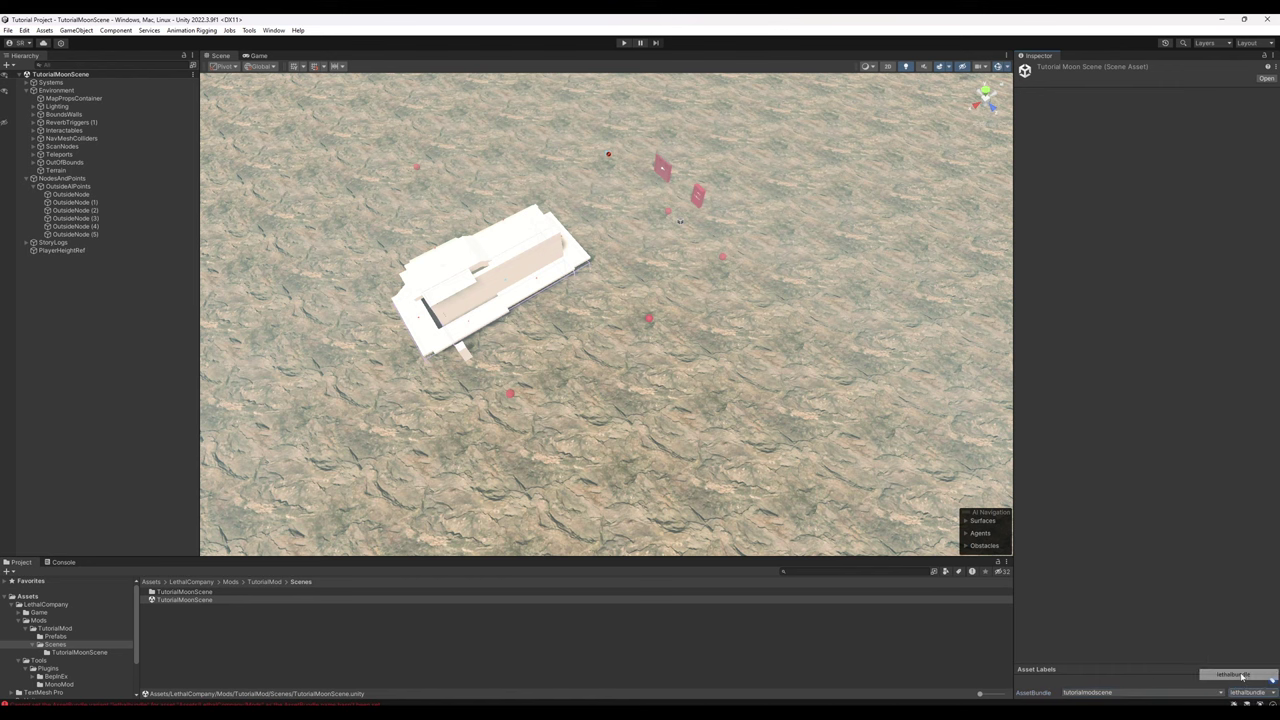
Step: Open the AssetBundle Browser and review the contents and messages of the tutorialmod and tutorialmodscene bundles
left_click(274, 30)
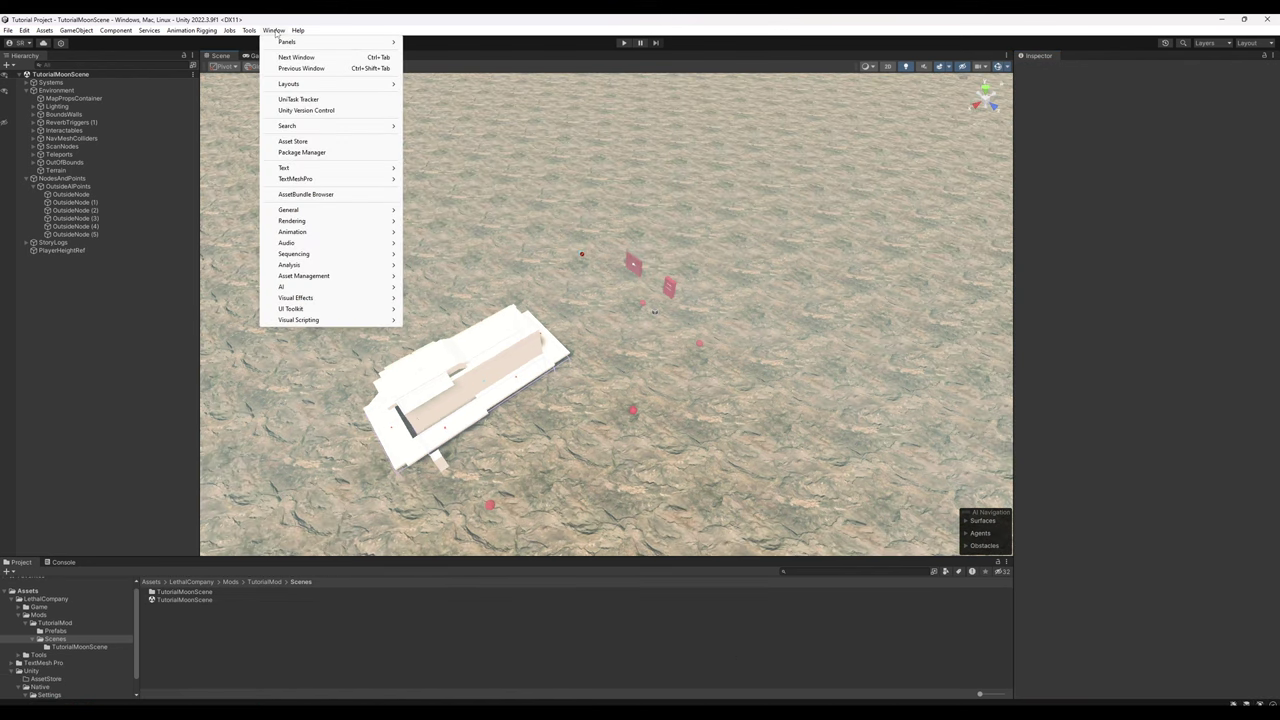
left_click(316, 195)
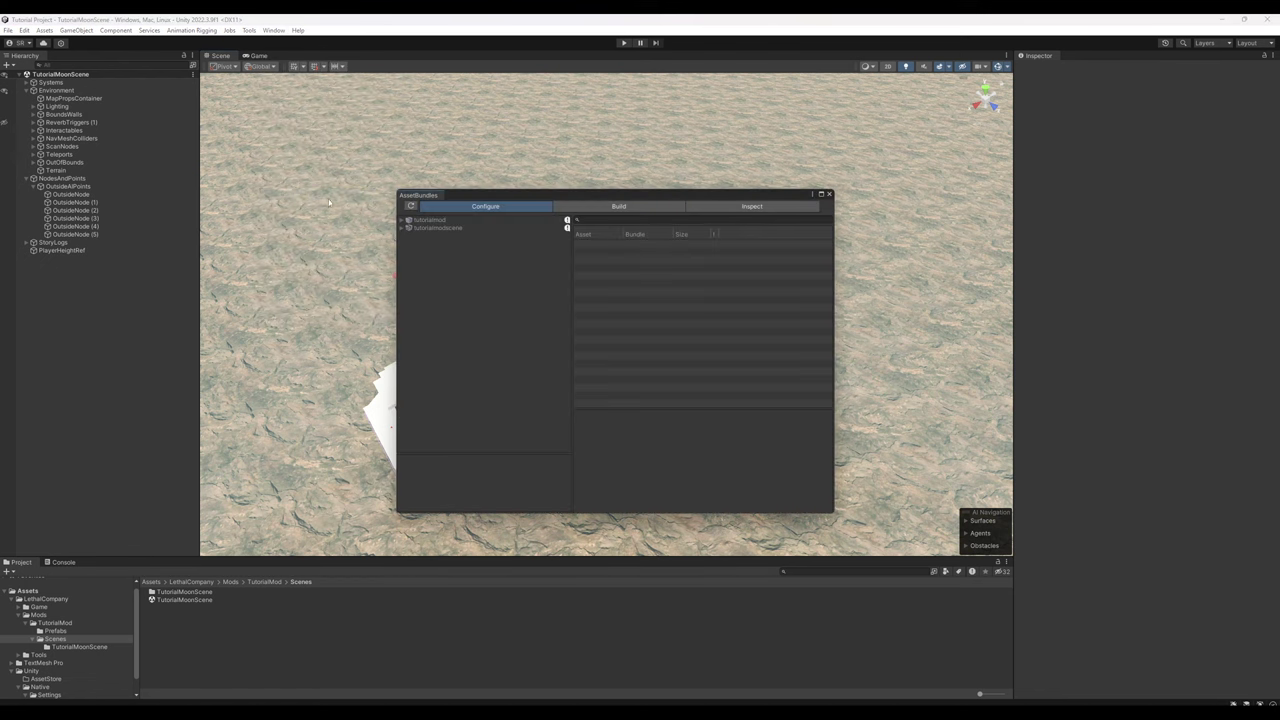
left_click(466, 221)
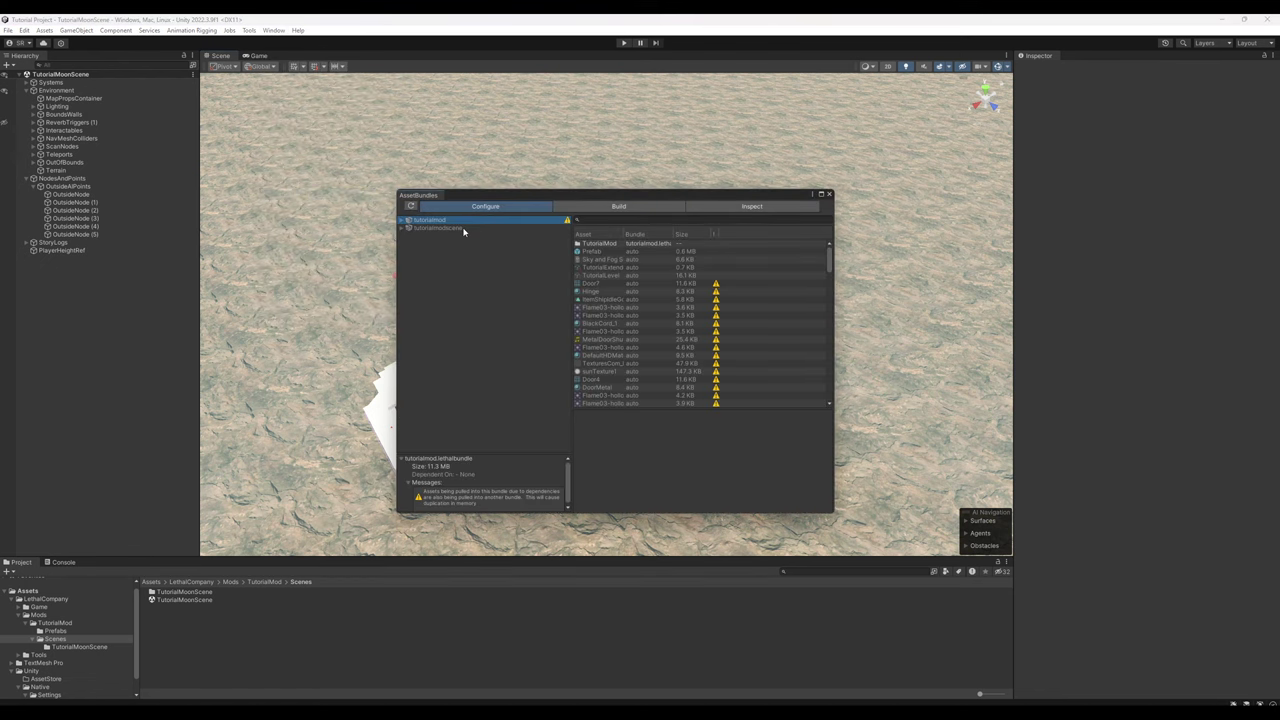
left_click(463, 228)
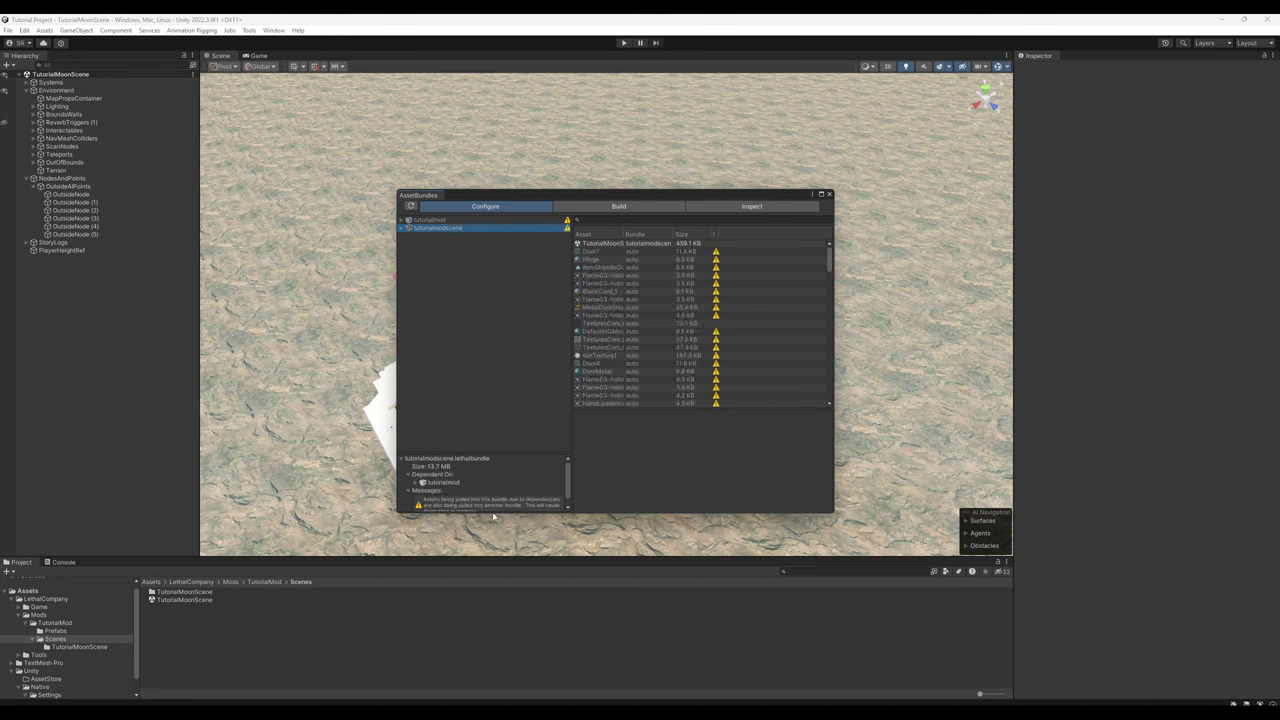
left_click_drag(495, 513, 490, 543)
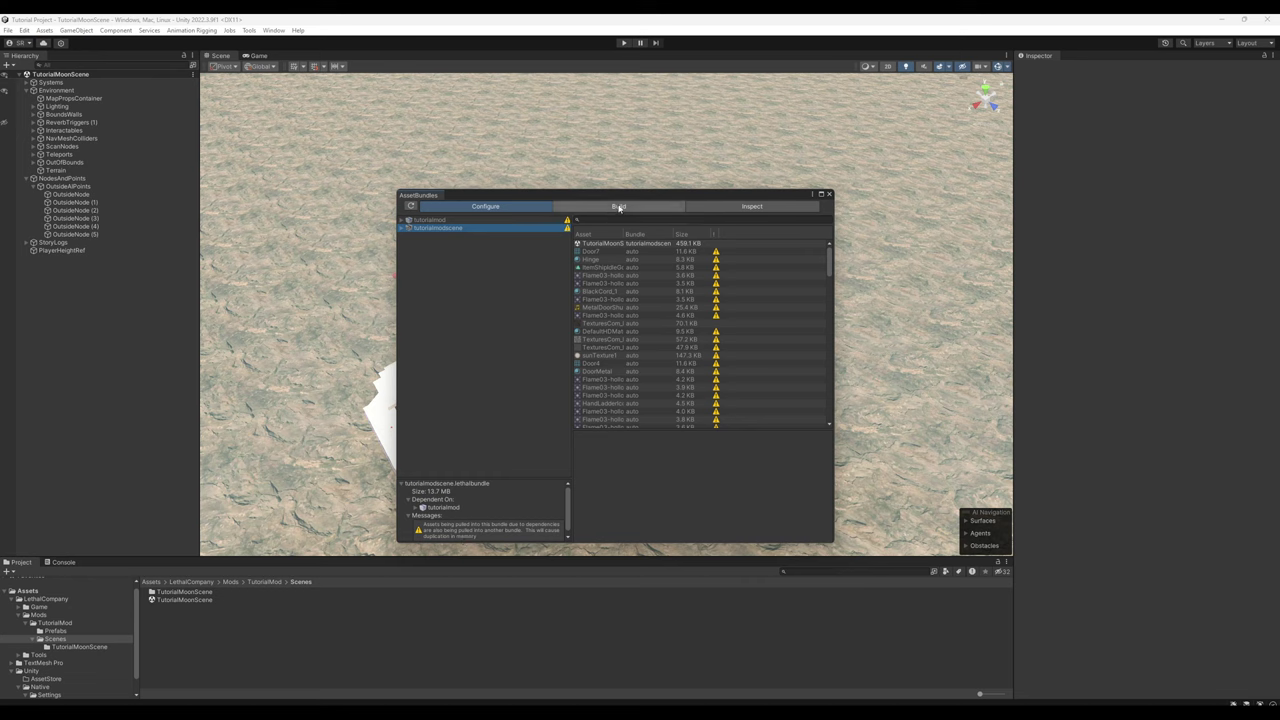
left_click(605, 251)
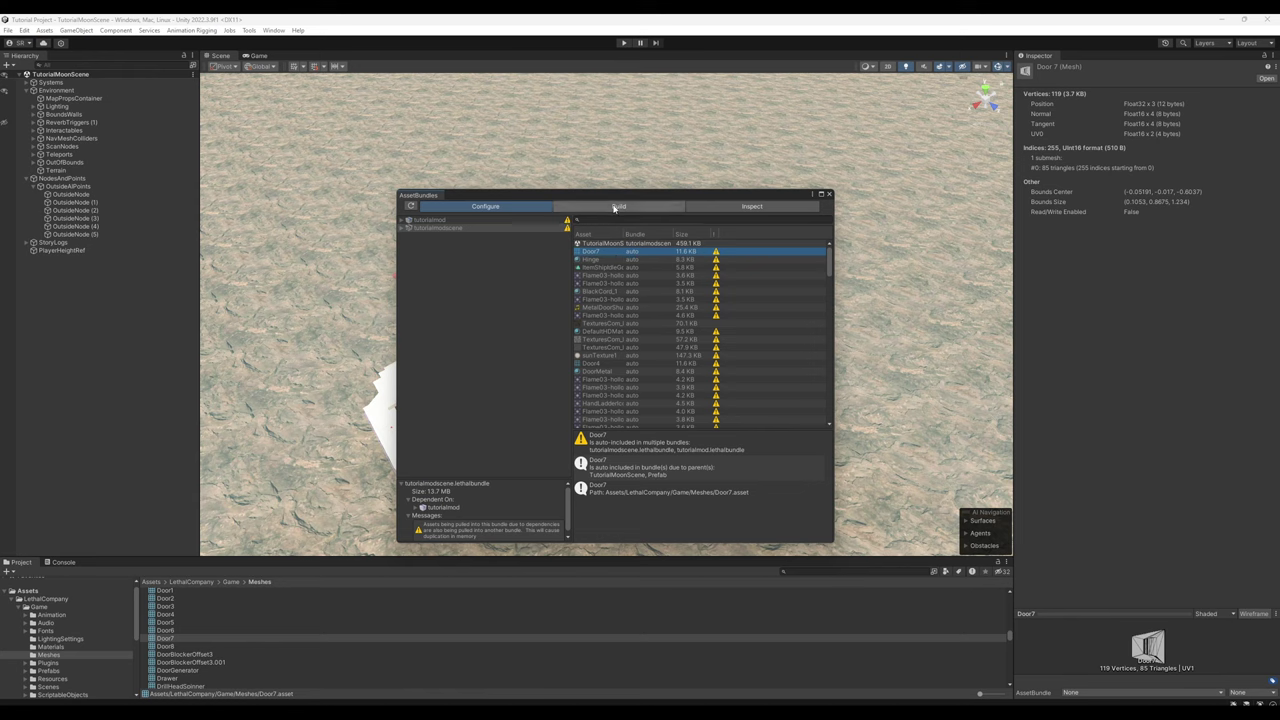
Step: Set the bundle output path to the LethalBundles folder inside the BepInEx LethalLevelLoader plugin folder and build the asset bundles
left_click(614, 208)
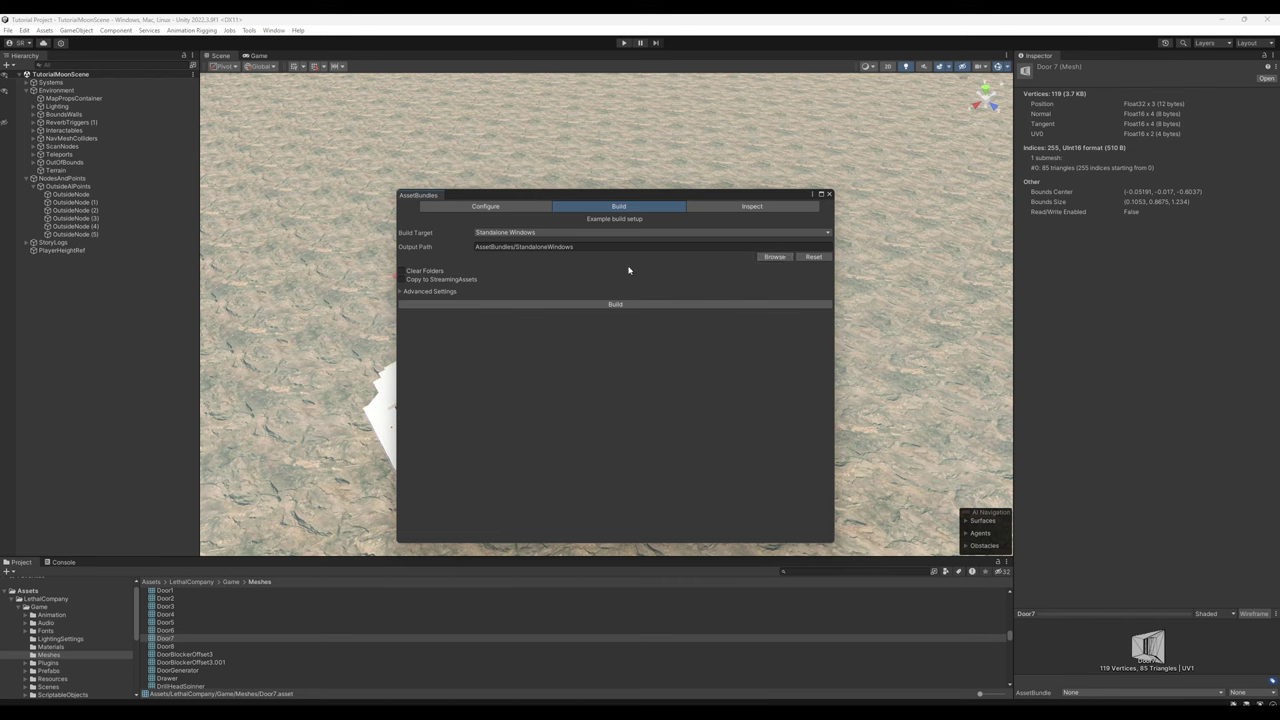
scroll(47, 620, "down", 3)
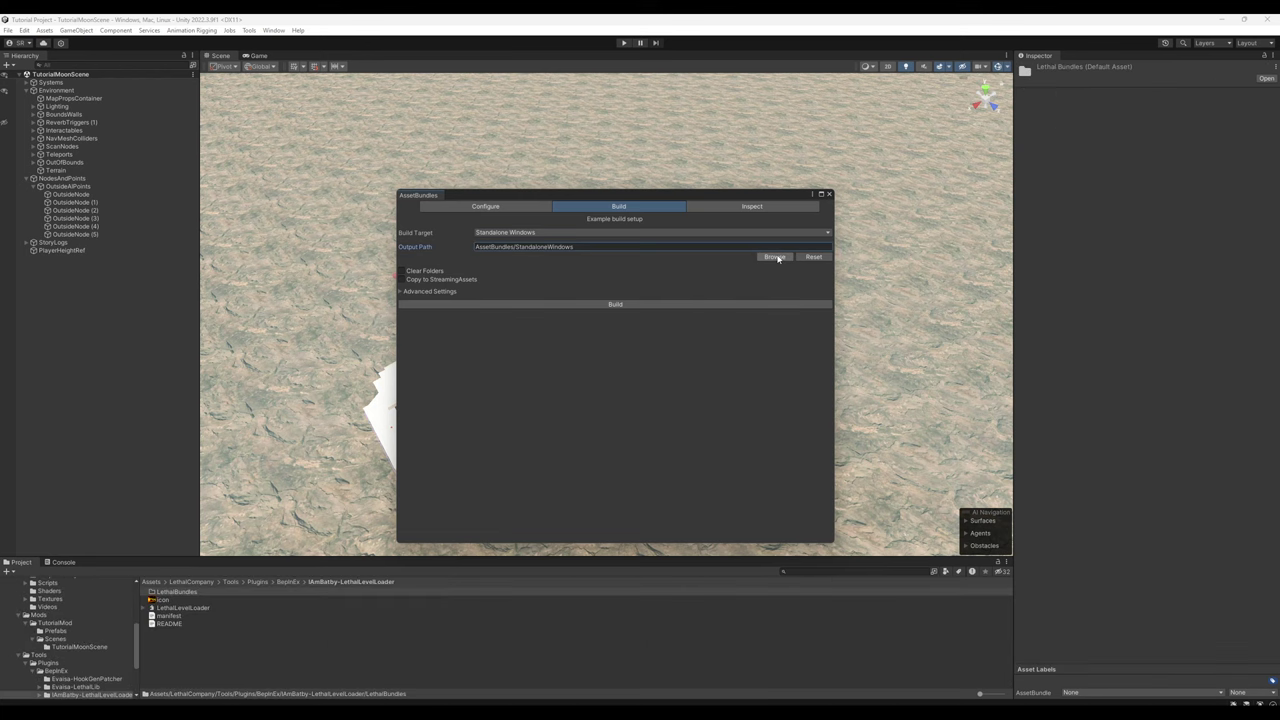
left_click(776, 257)
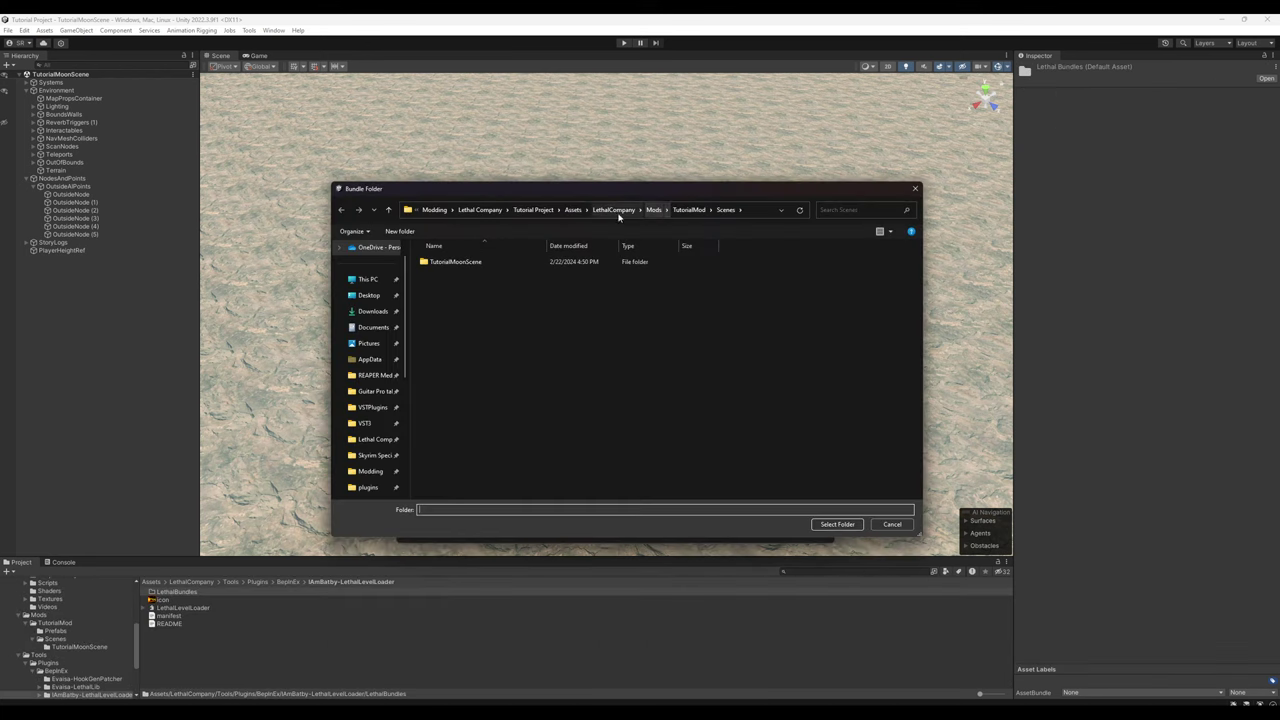
left_click(619, 212)
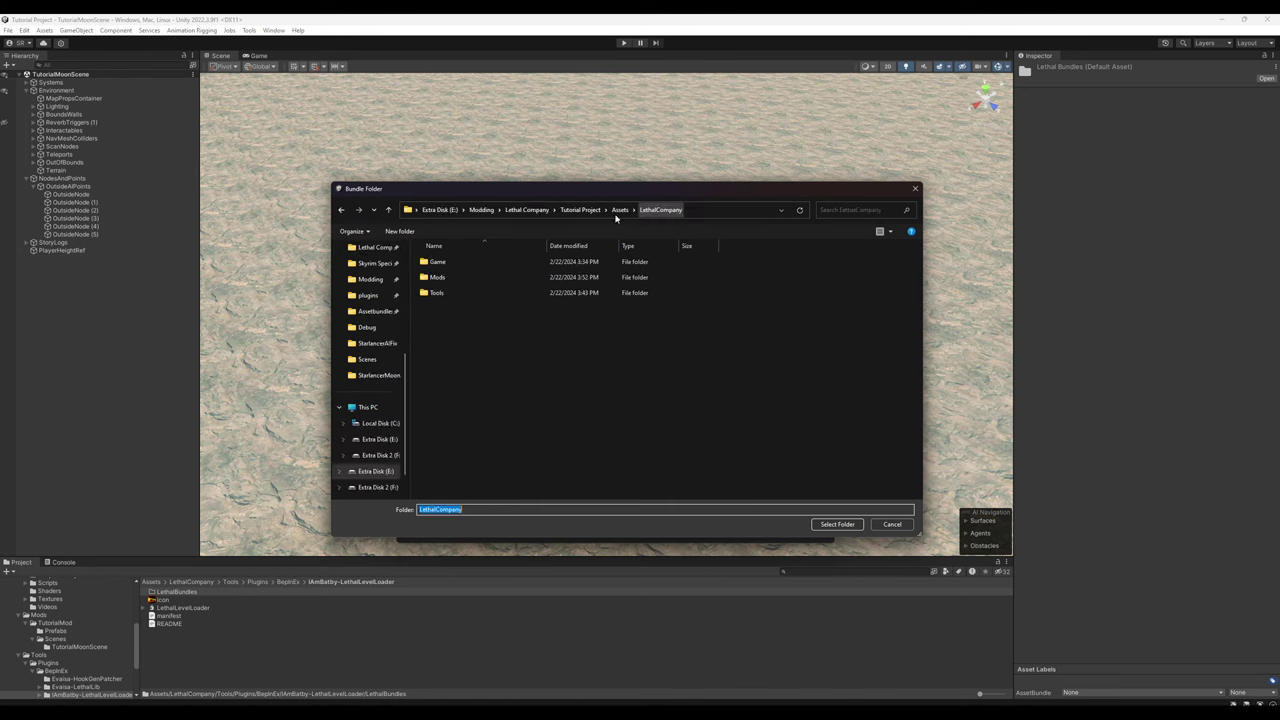
double_click(449, 292)
left_click(456, 263)
double_click(457, 263)
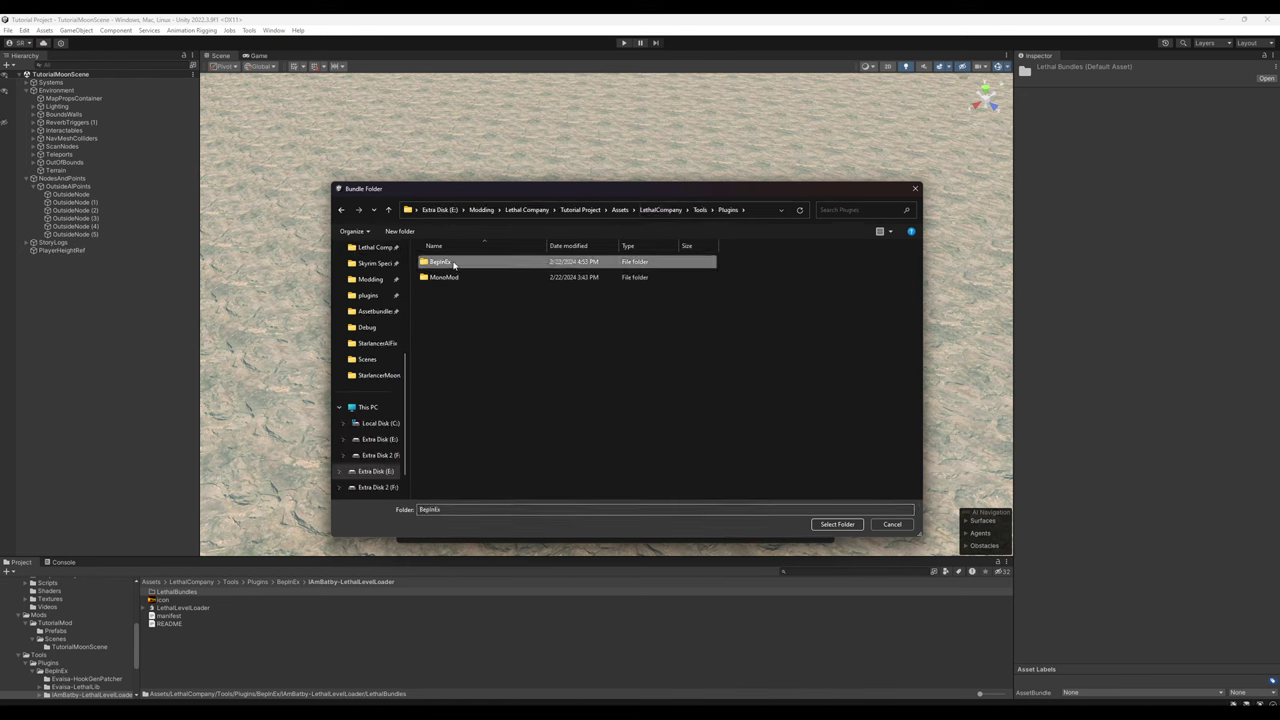
double_click(447, 262)
double_click(458, 293)
left_click(472, 262)
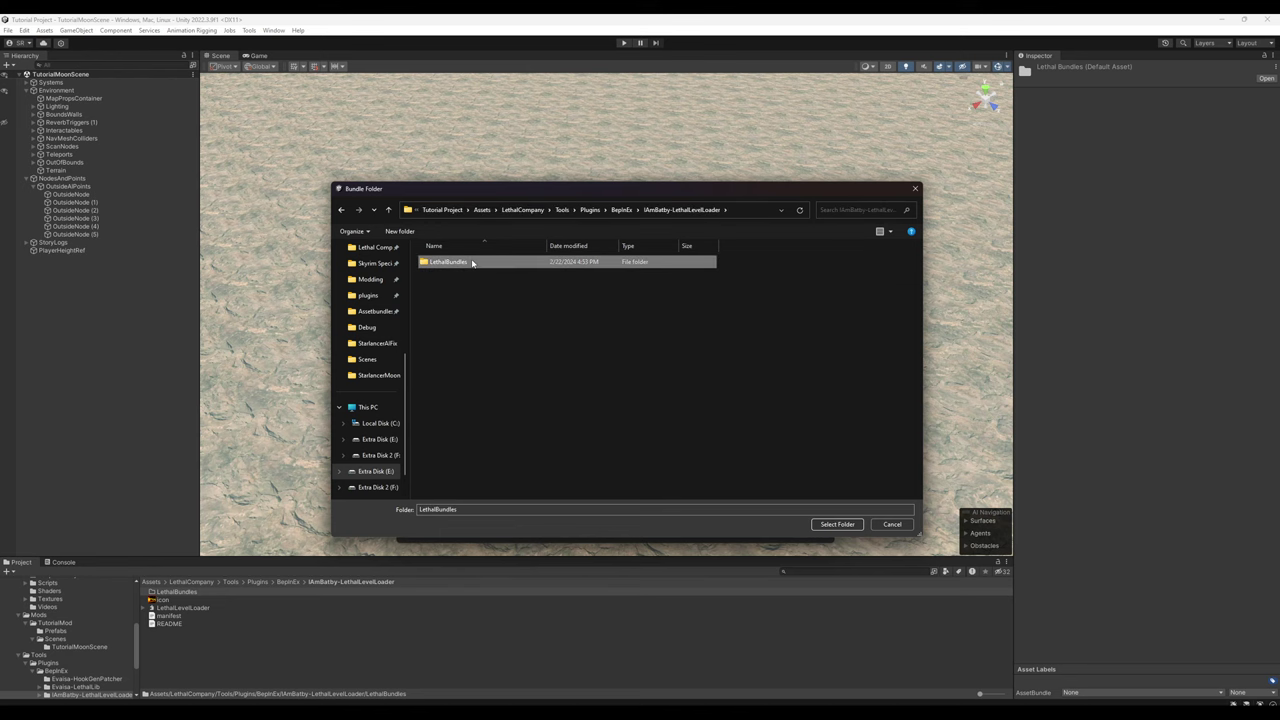
left_click(838, 525)
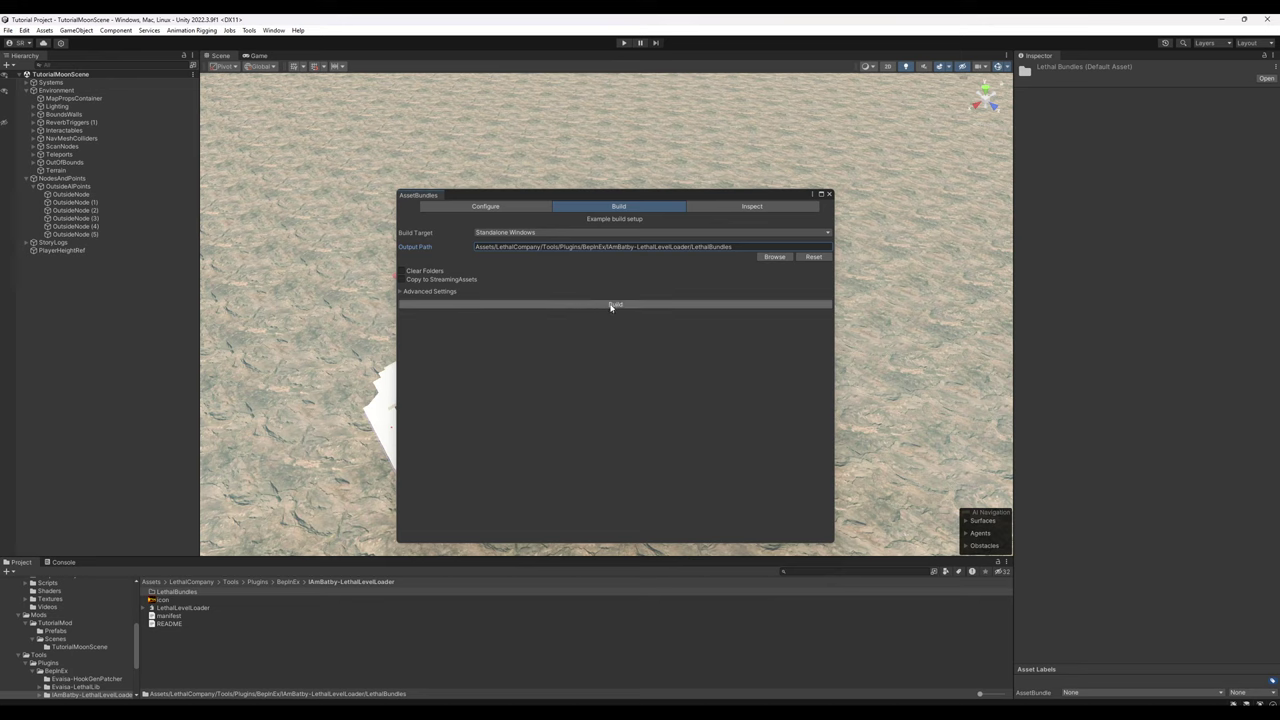
left_click(608, 305)
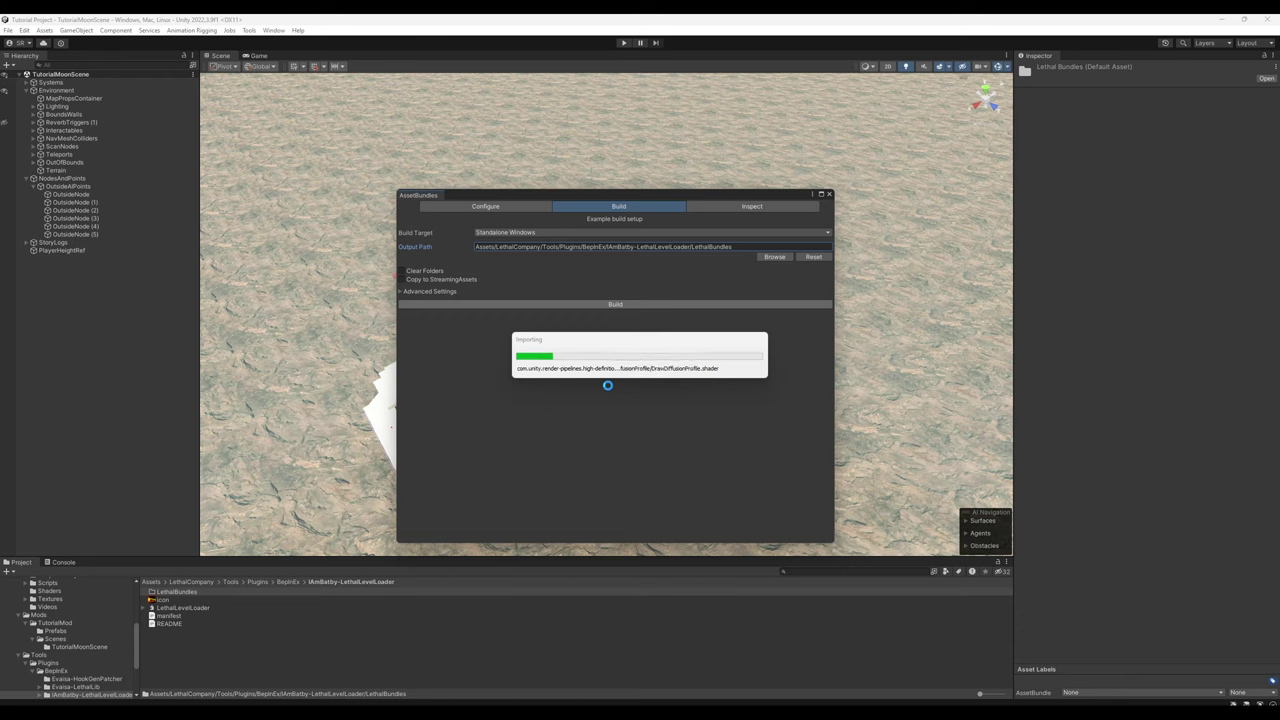
Step: Open the recent InitSceneLaunchOptions scene and run it in Play mode
left_click(7, 30)
mouse_move(60, 64)
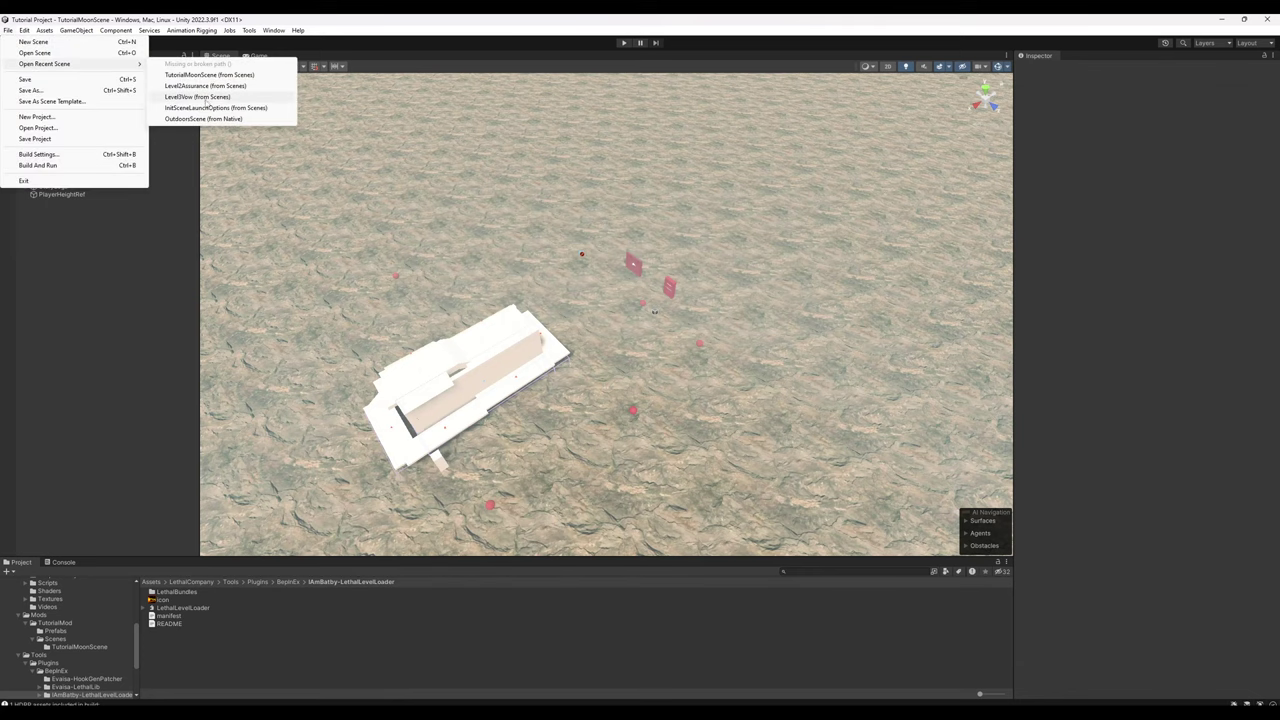
left_click(208, 108)
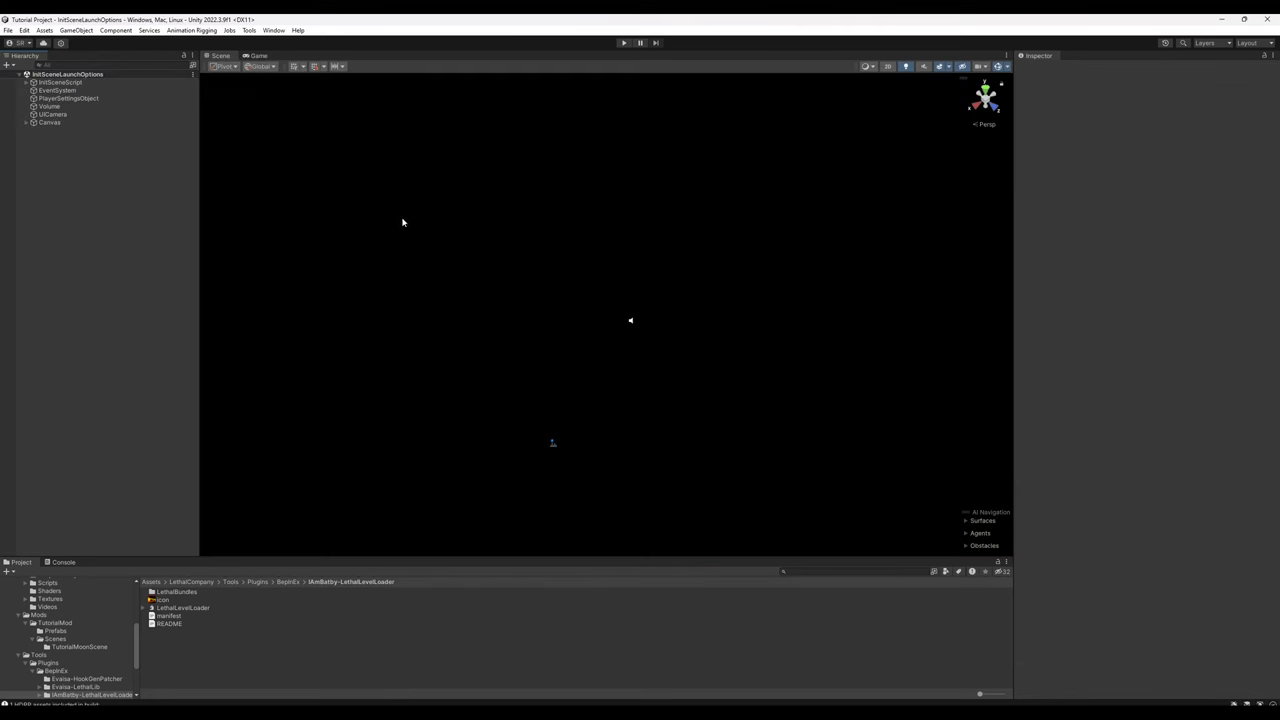
left_click(624, 43)
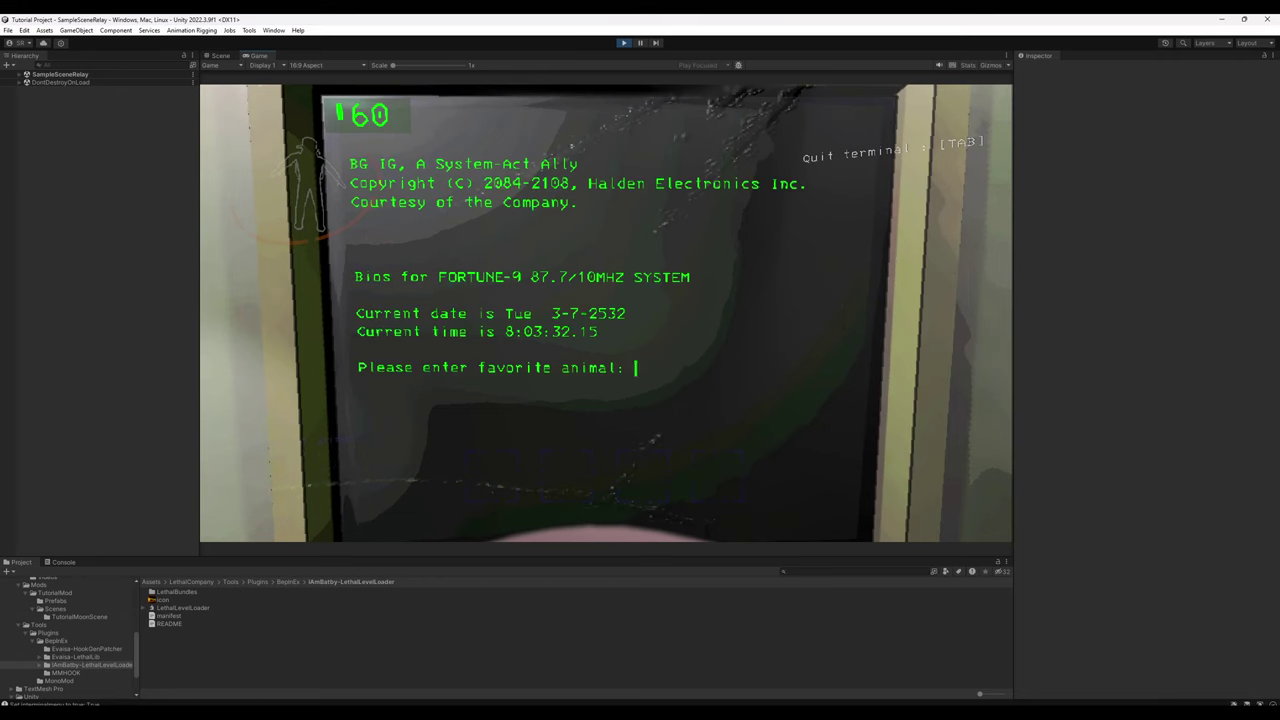
Step: Enter wolf as the favorite animal in the ship's terminal and bring up the moons catalogue
type("c")
key("BackSpace")
type("wolf")
key("Return")
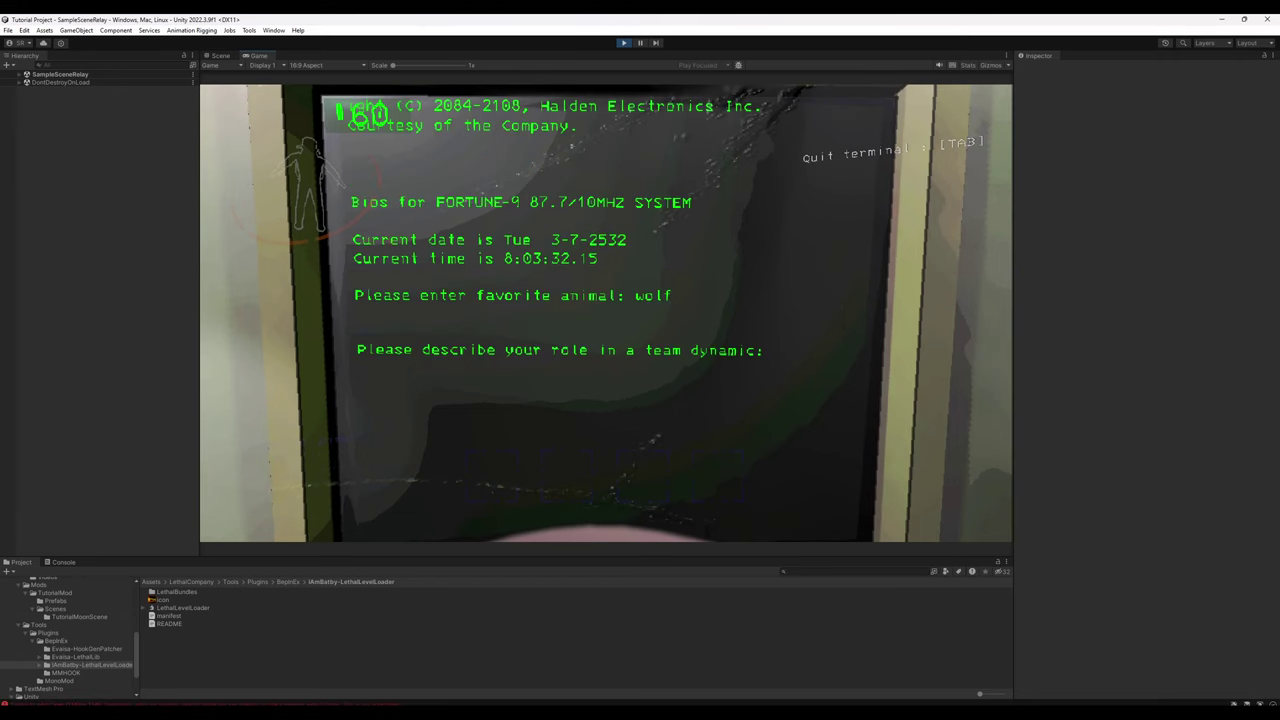
type("moons")
key("Return")
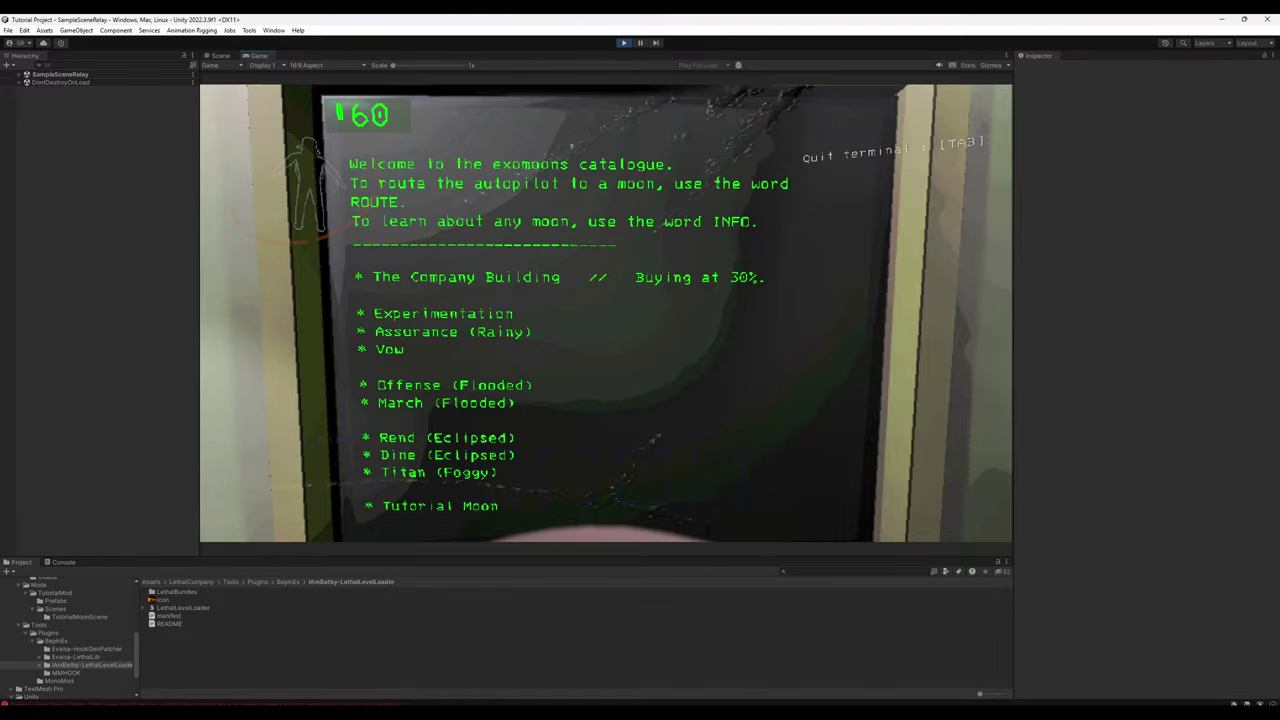
Step: Route the ship to Tutorial Moon, confirm the route and quit the terminal
key("Return")
type("c")
key("Return")
key("Tab")
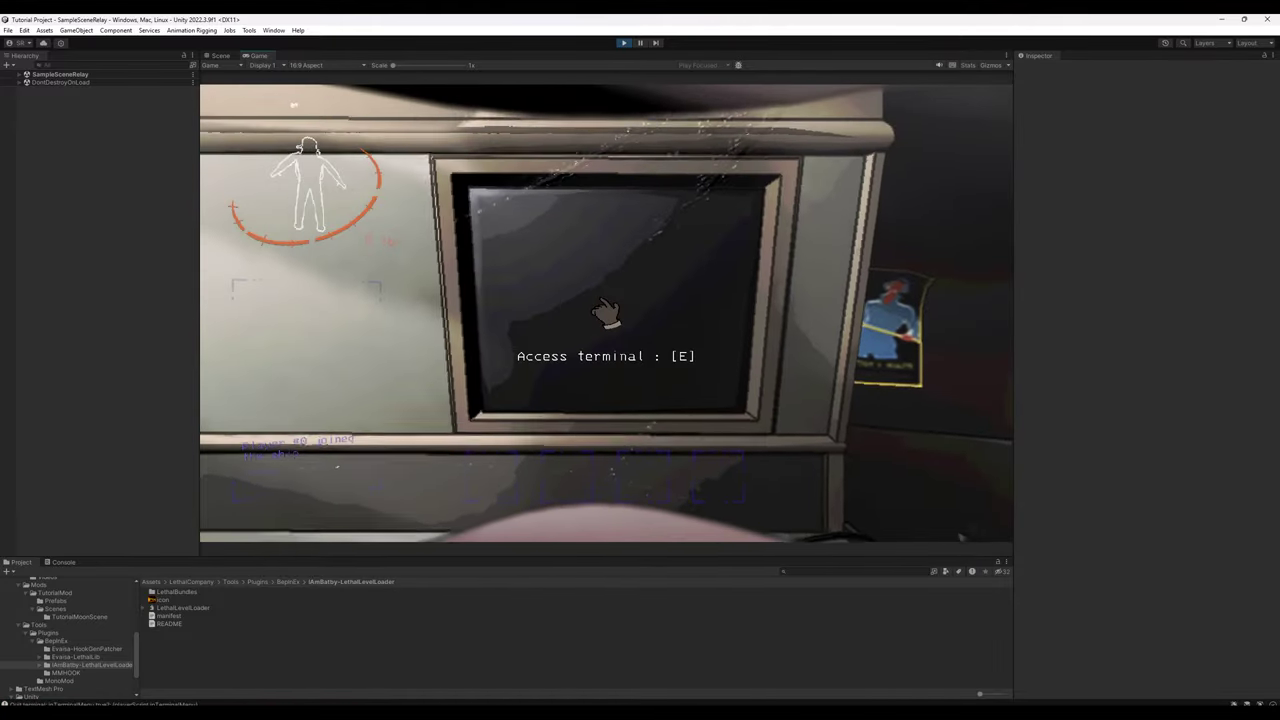
Step: Walk to the ship's control console, start the landing on Tutorial Moon and head toward the ship's door
key("a")
key("w")
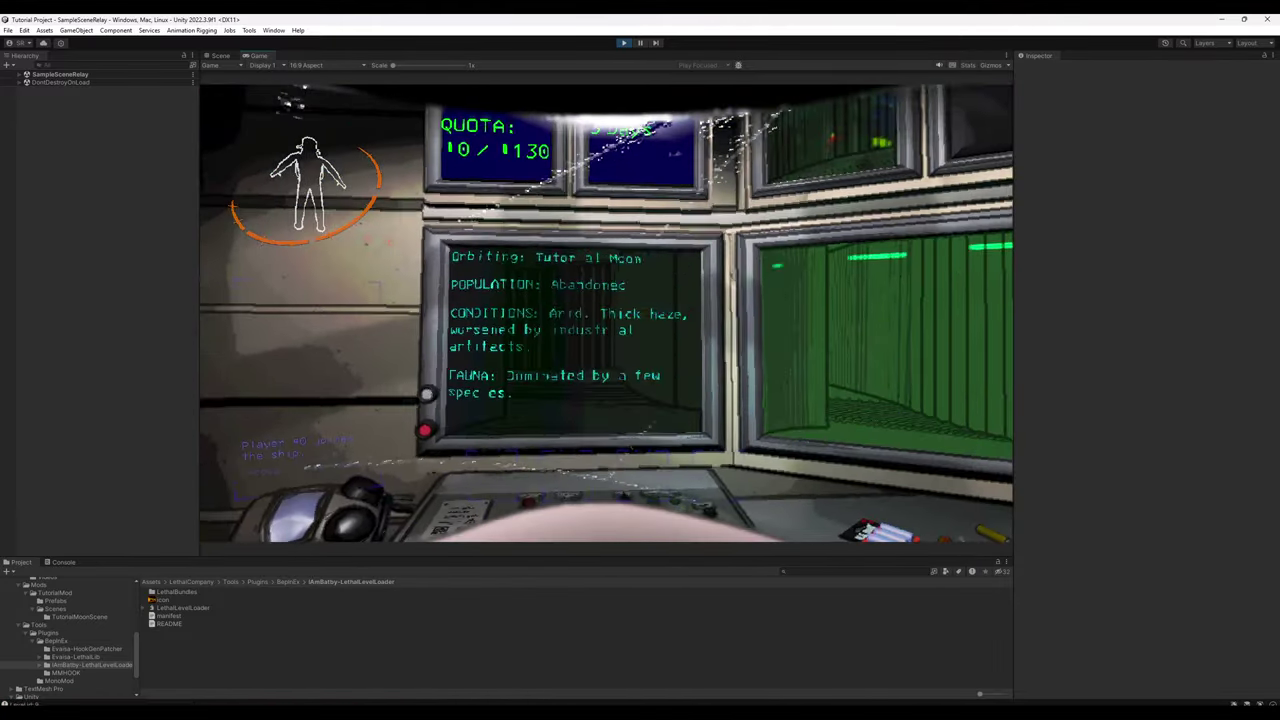
key("e")
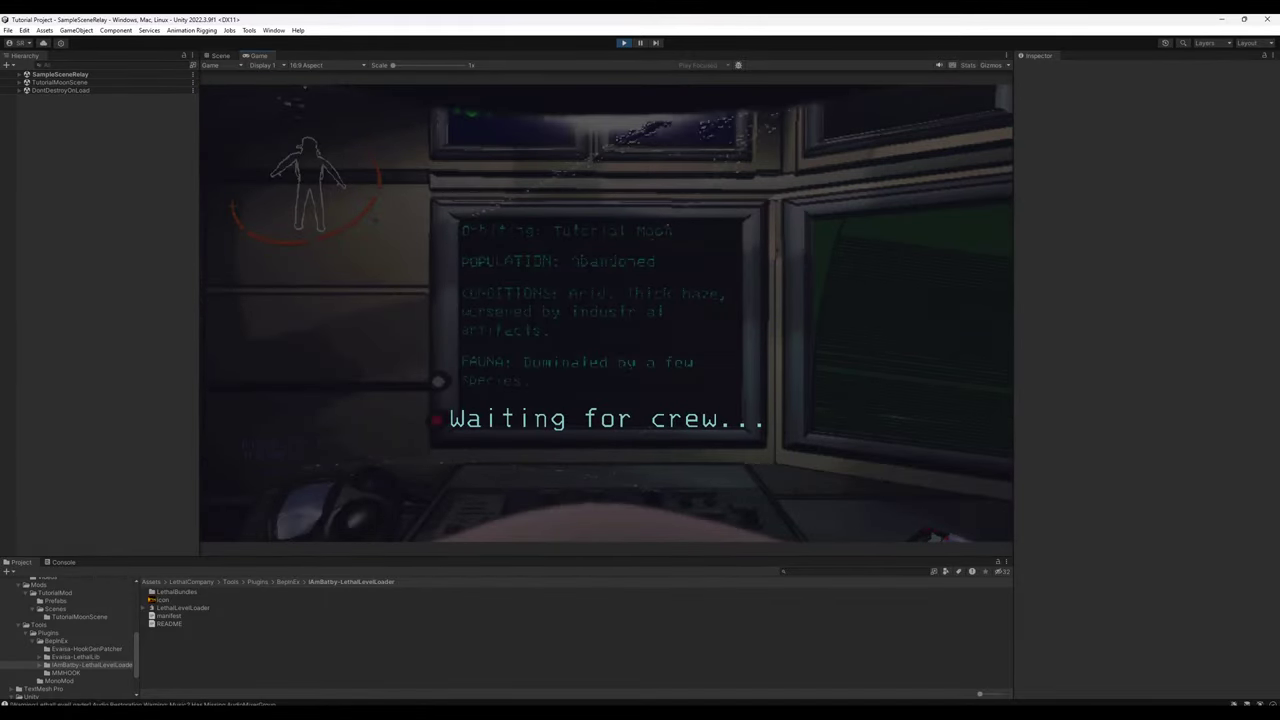
key("w")
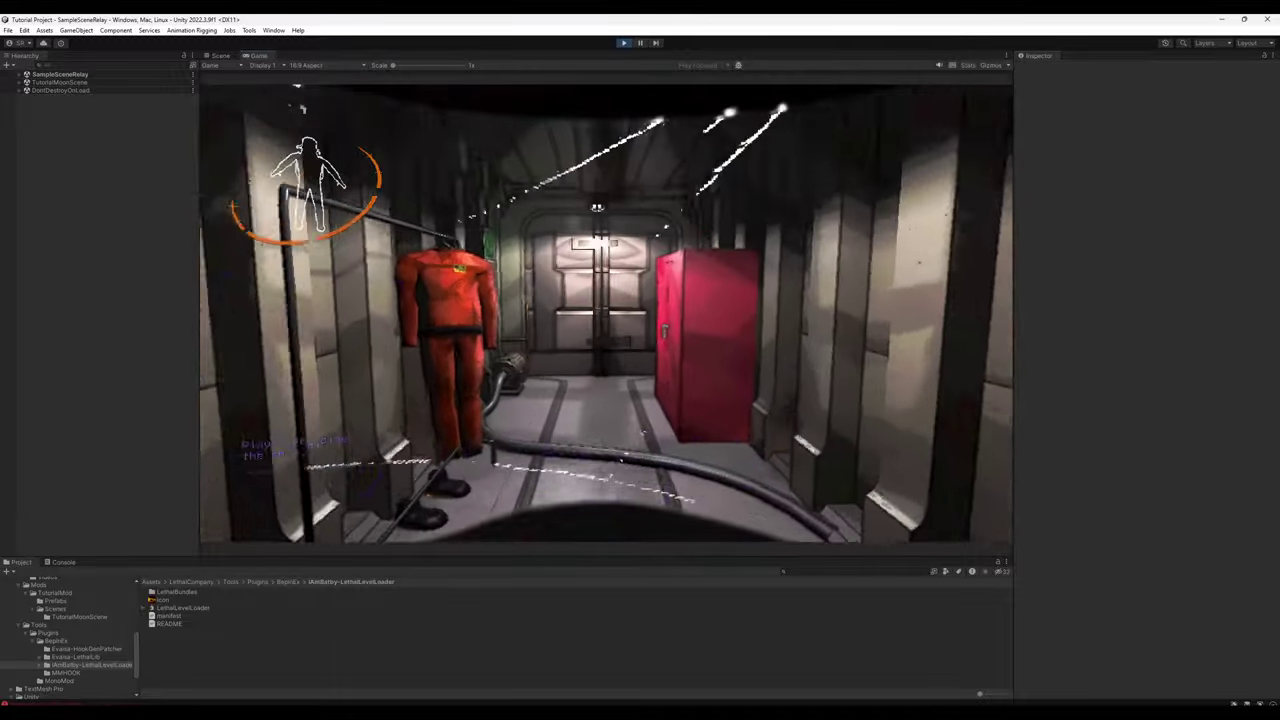
Step: Leave the ship and inspect the moon's terrain, main entrance and fire exit from the outer deck
key("w")
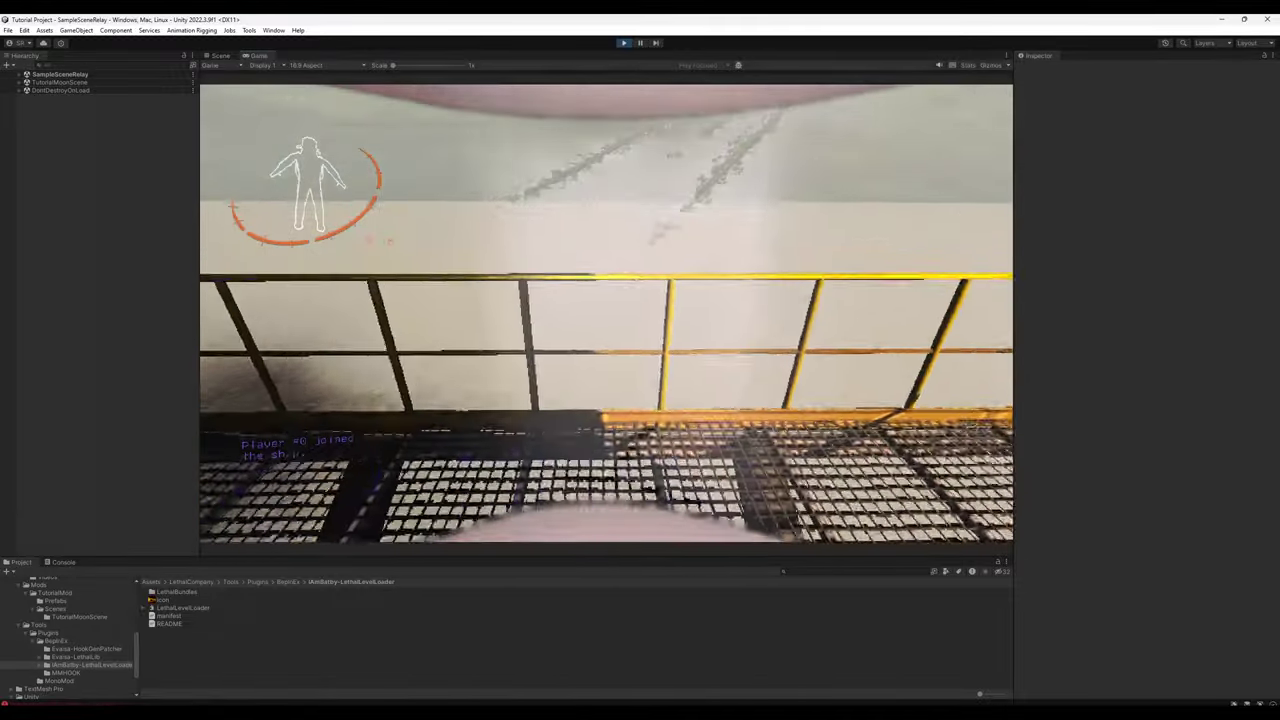
key("w")
key("w")
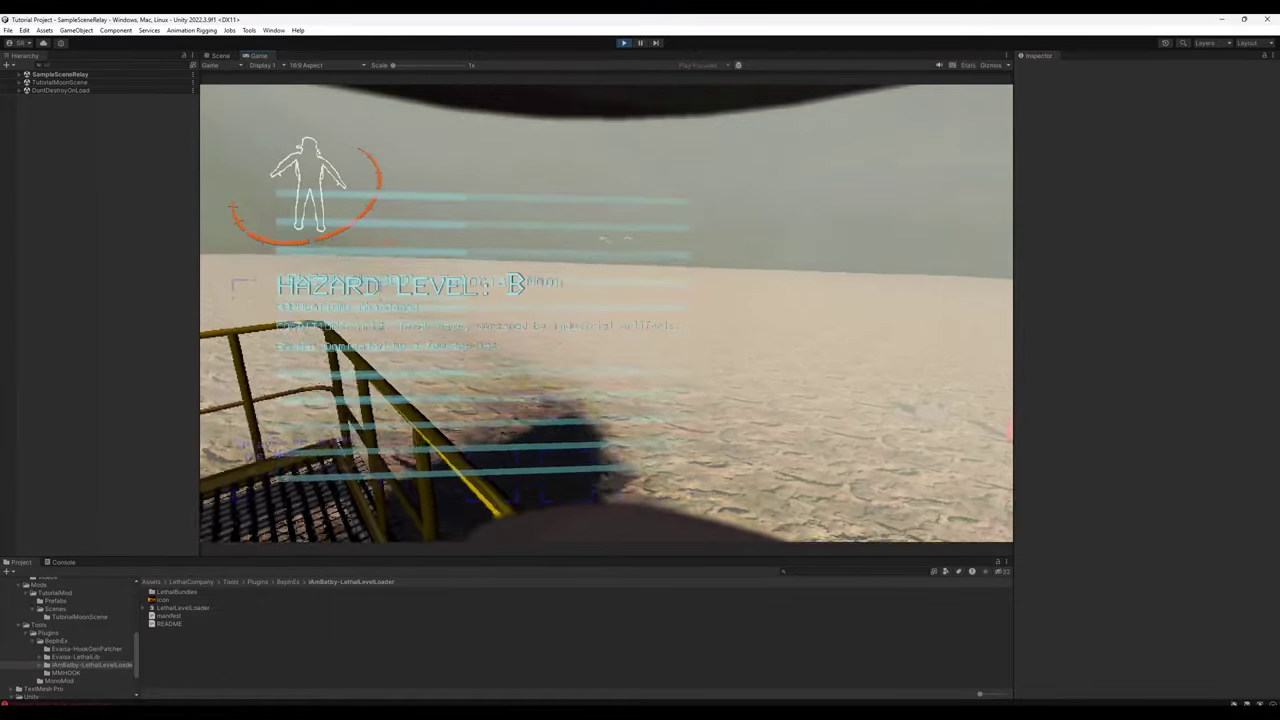
key("w")
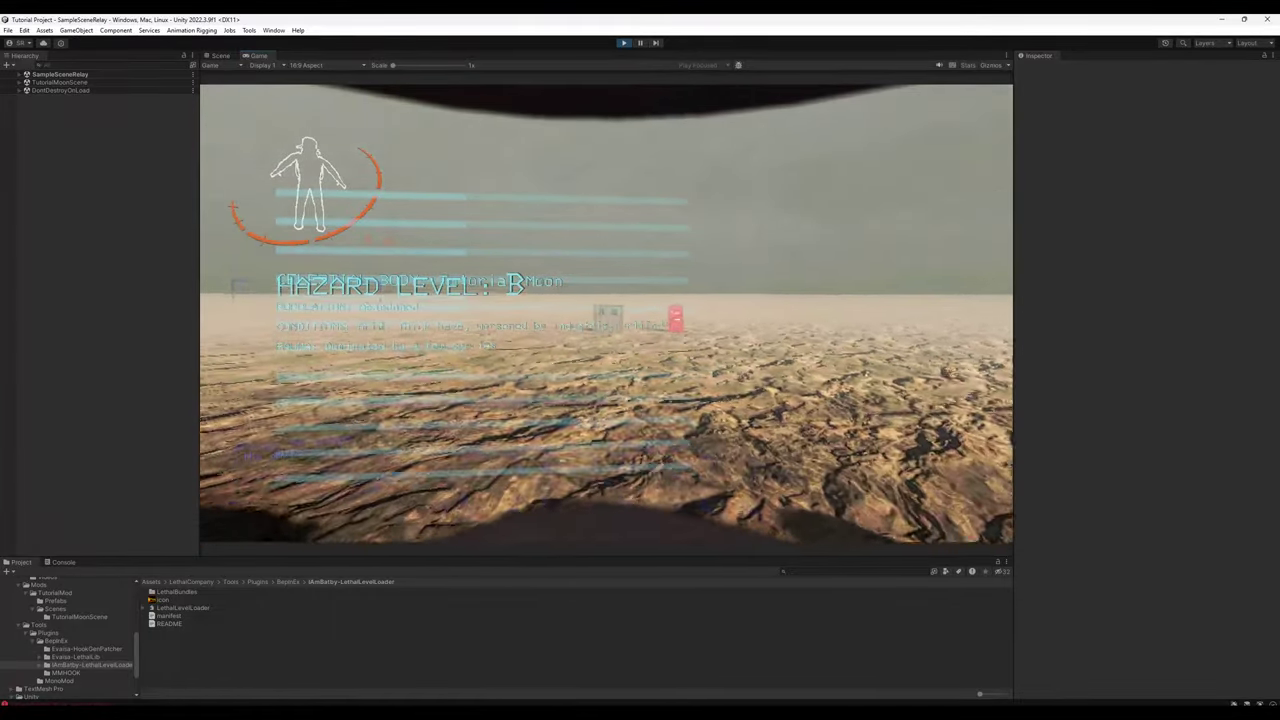
key("a")
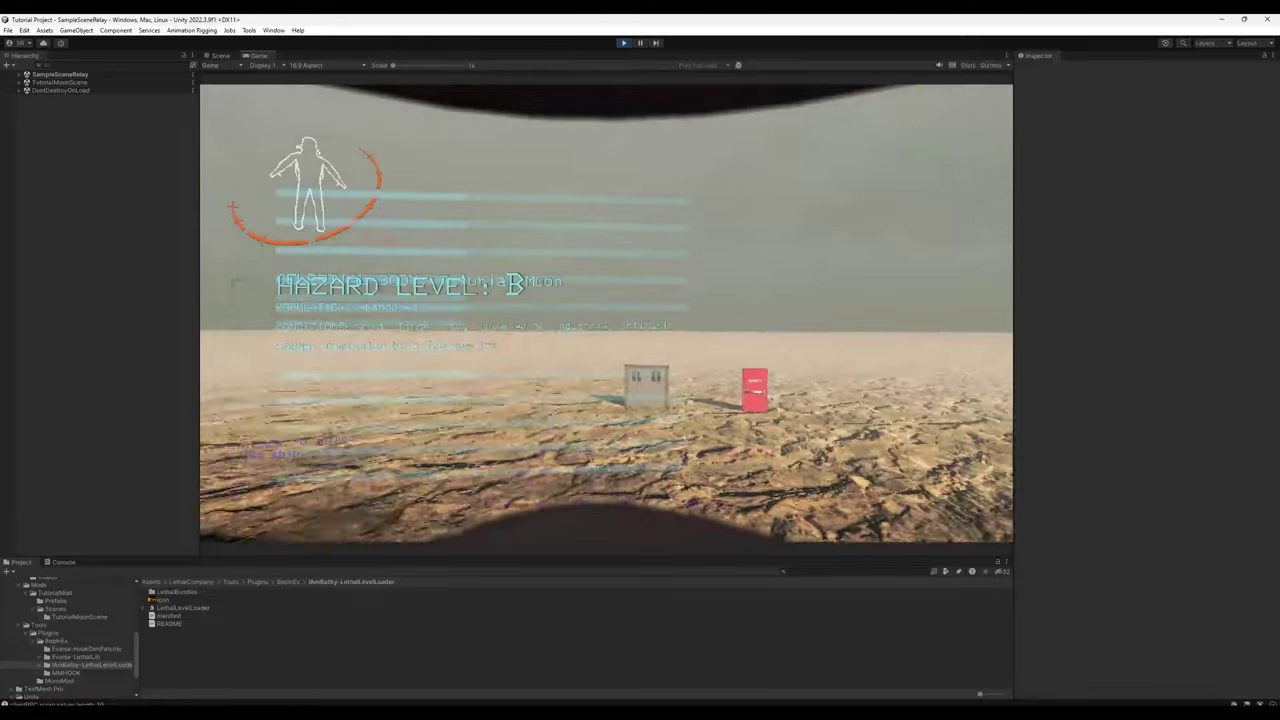
key("w")
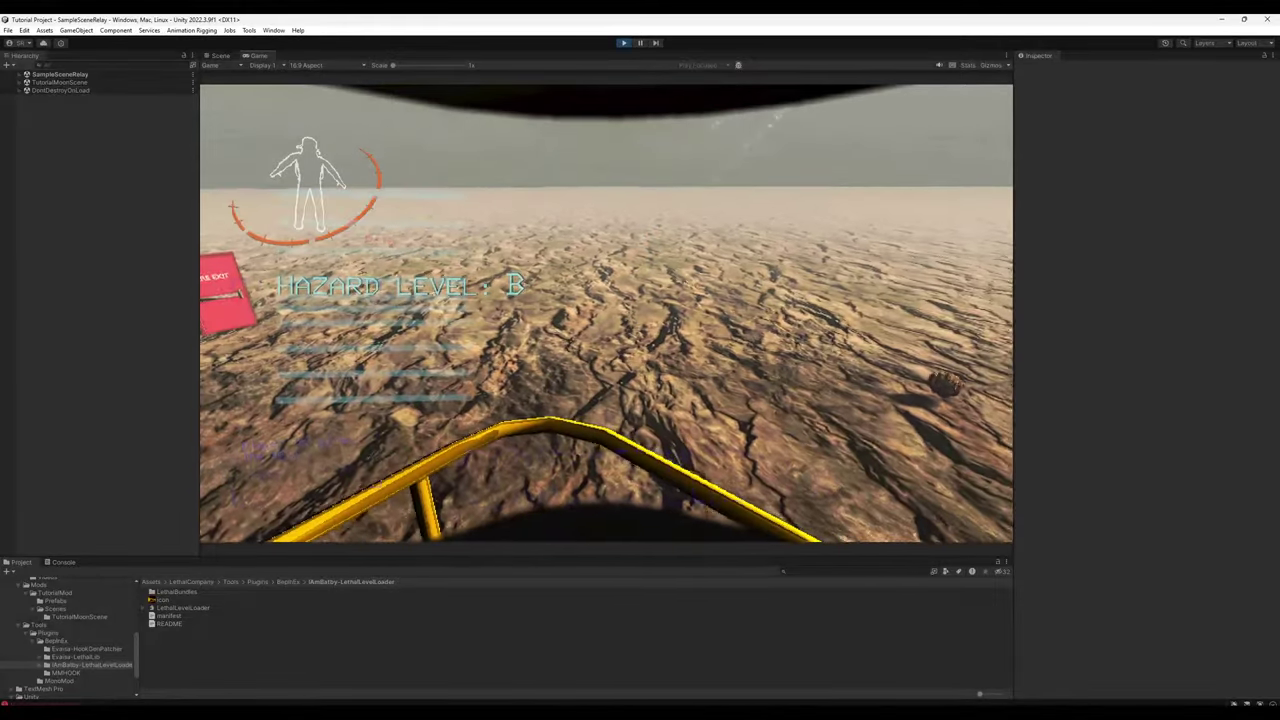
key("a")
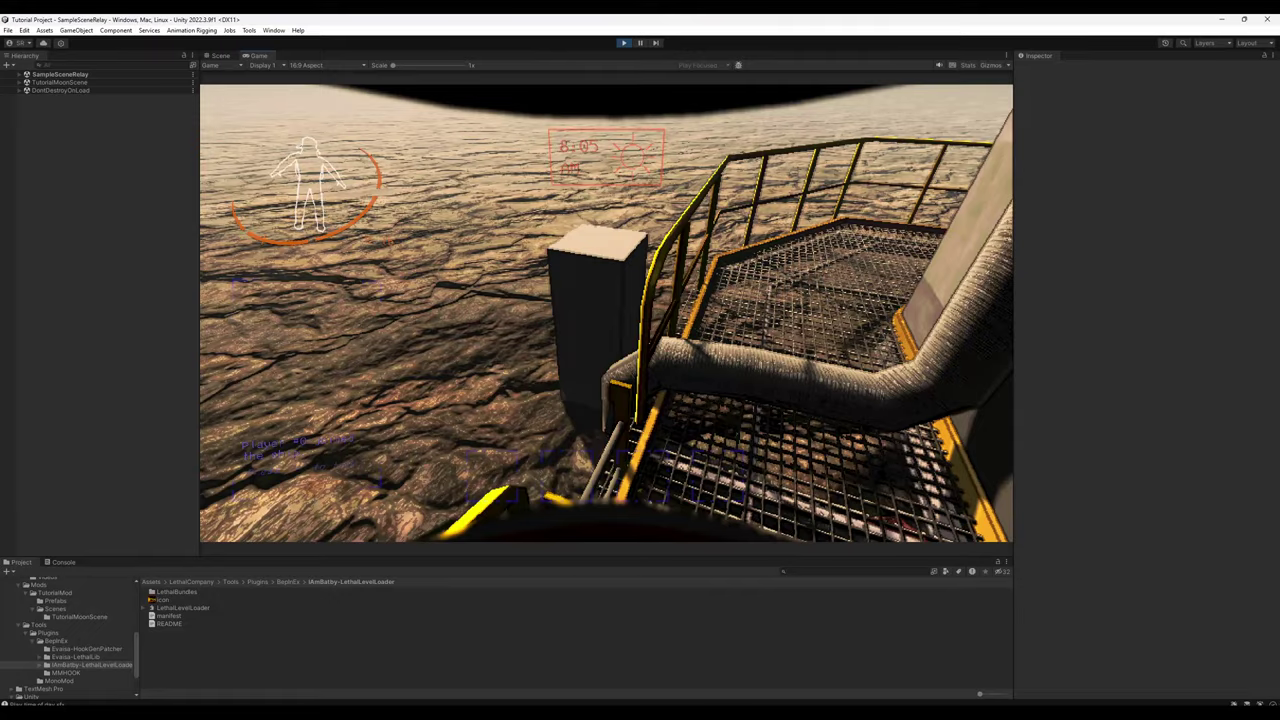
Step: Follow the ship's catwalk, cross the terrain to the double-door main entrance and enter the facility
key("w")
key("w")
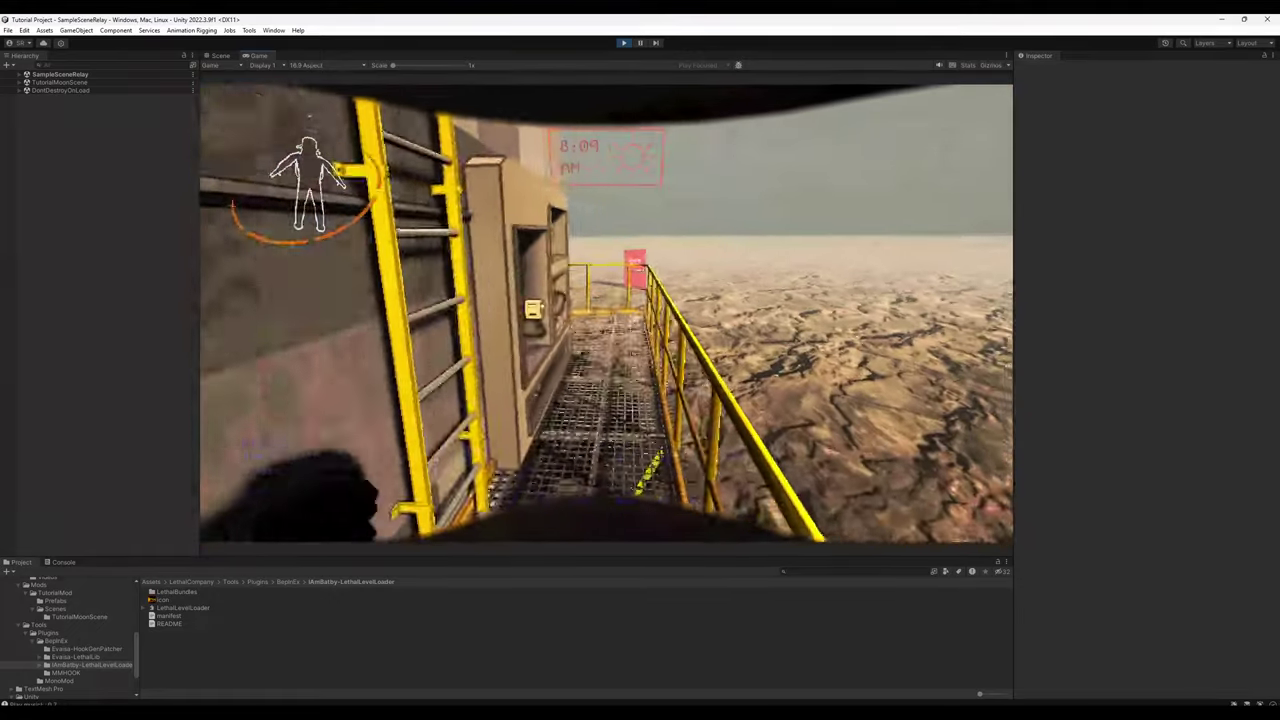
key("w")
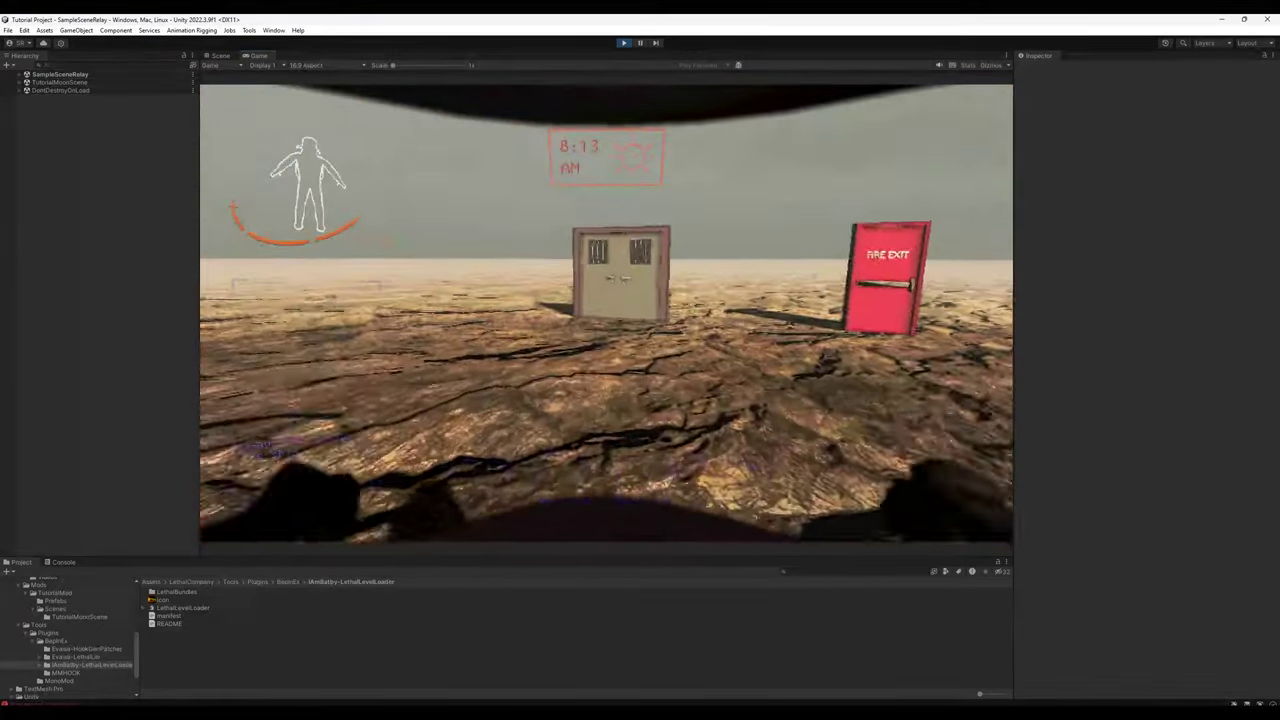
key("w")
key("e")
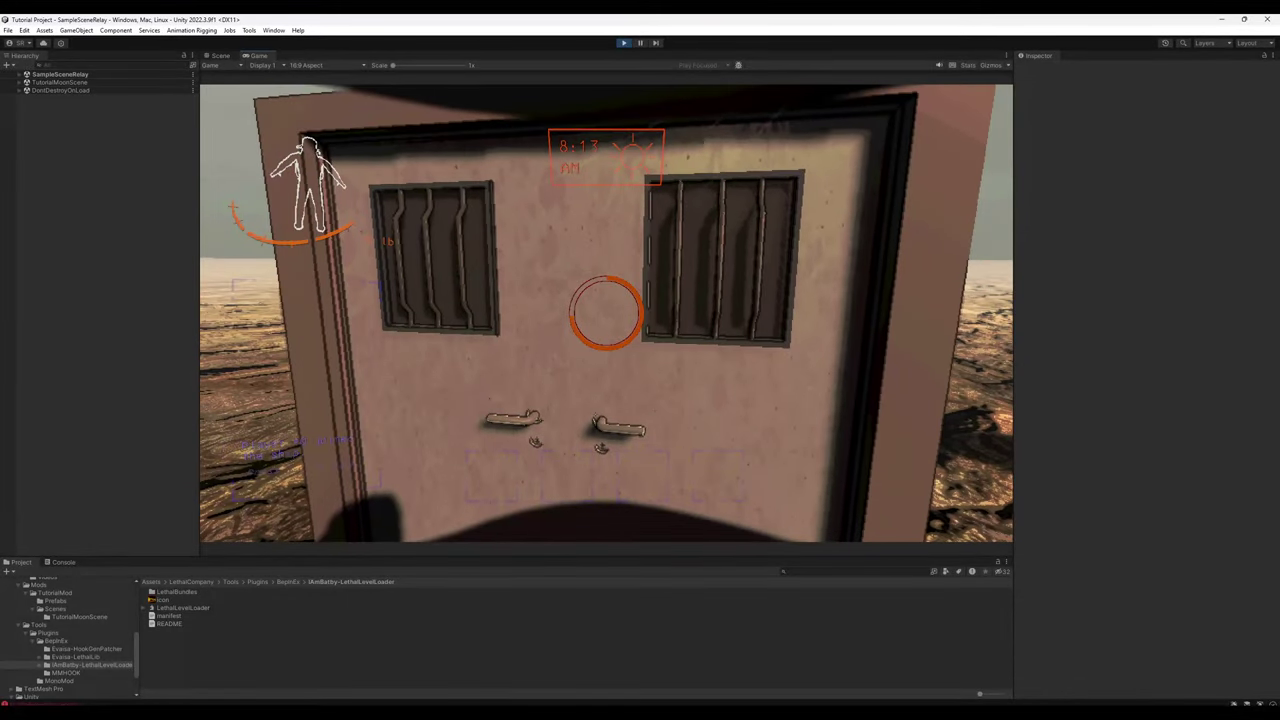
key("w")
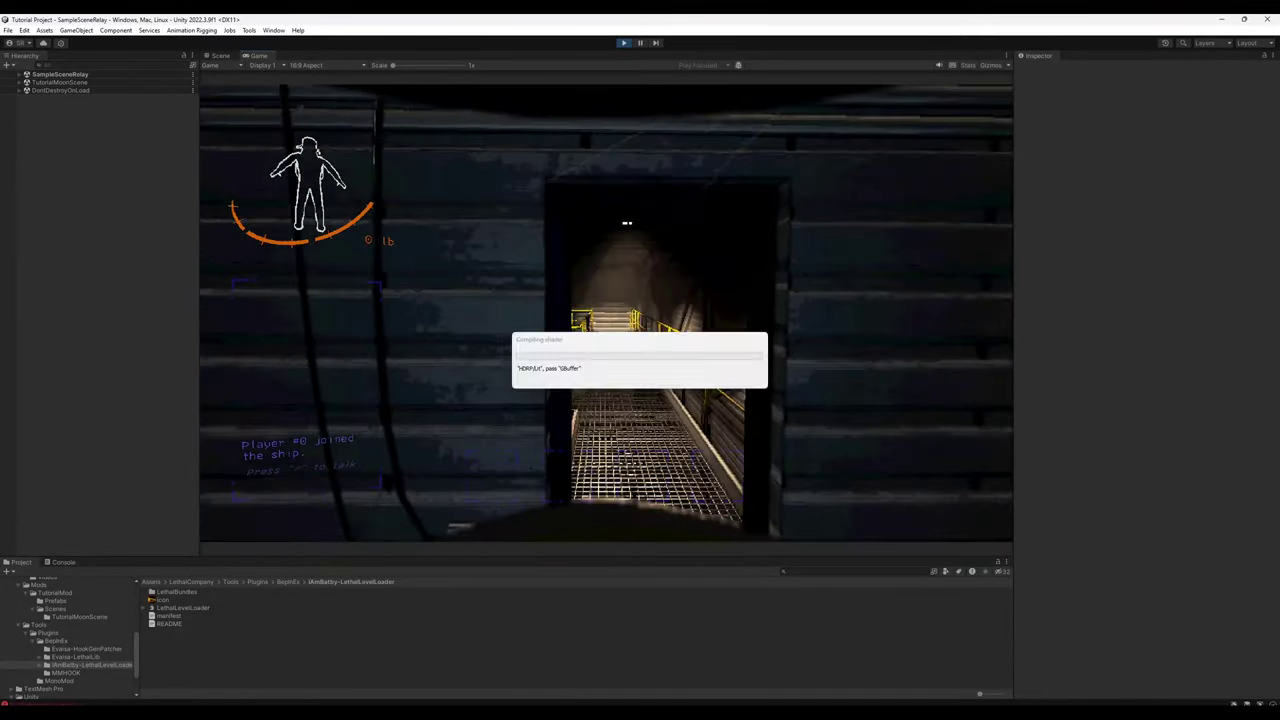
Step: Explore the facility's interior, opening the barred-window door and moving along the railed walkway
key("w")
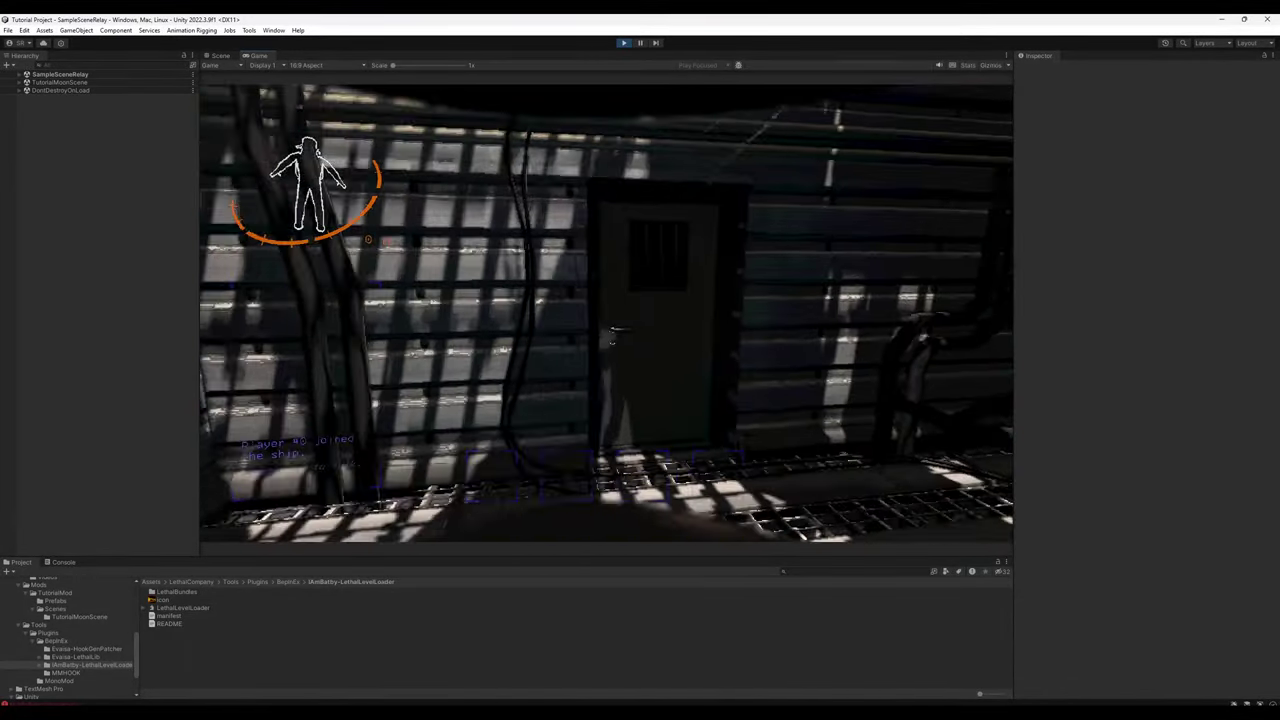
key("e")
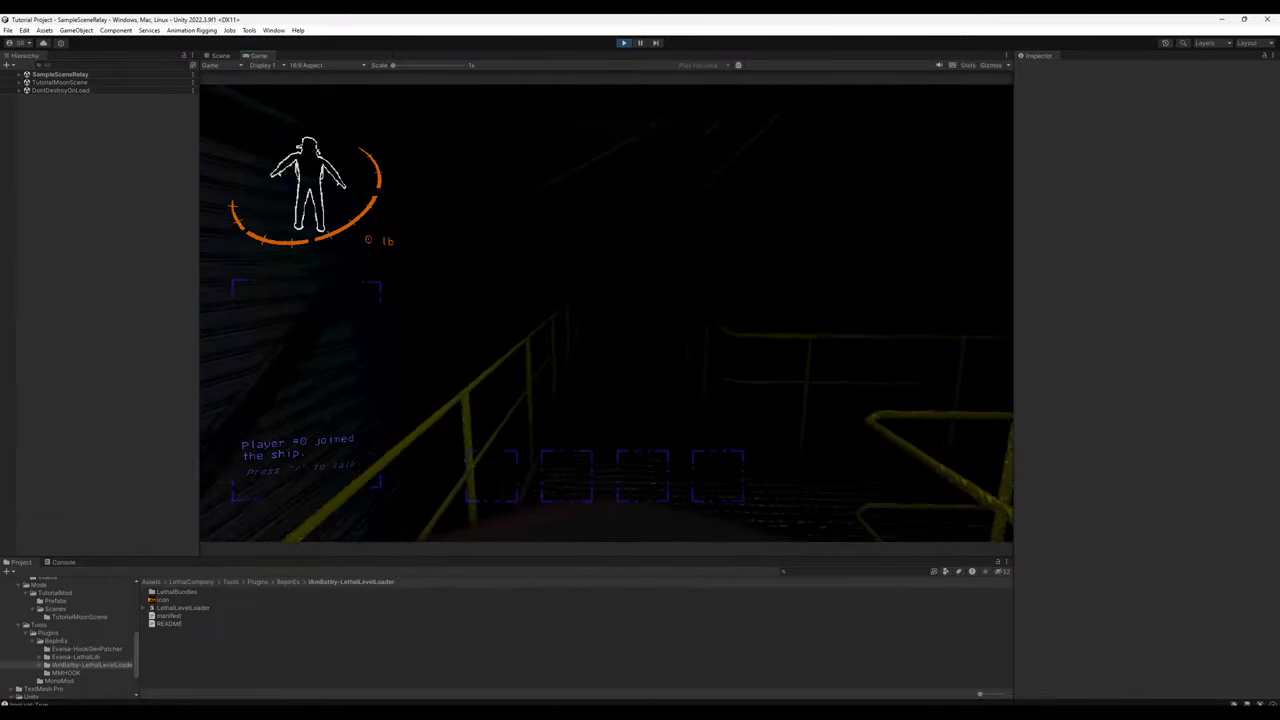
key("w")
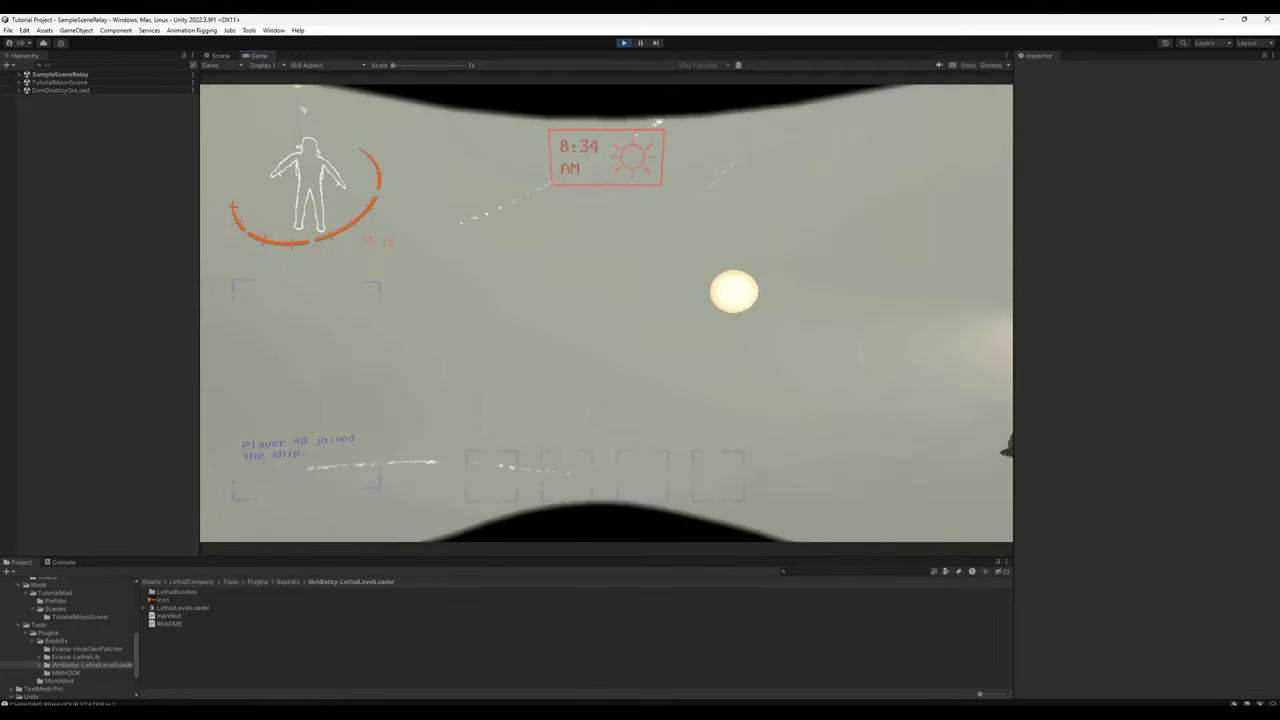
Step: Walk to the red fire exit door on the moon's surface and test entering through it
key("w")
key("w")
key("e")
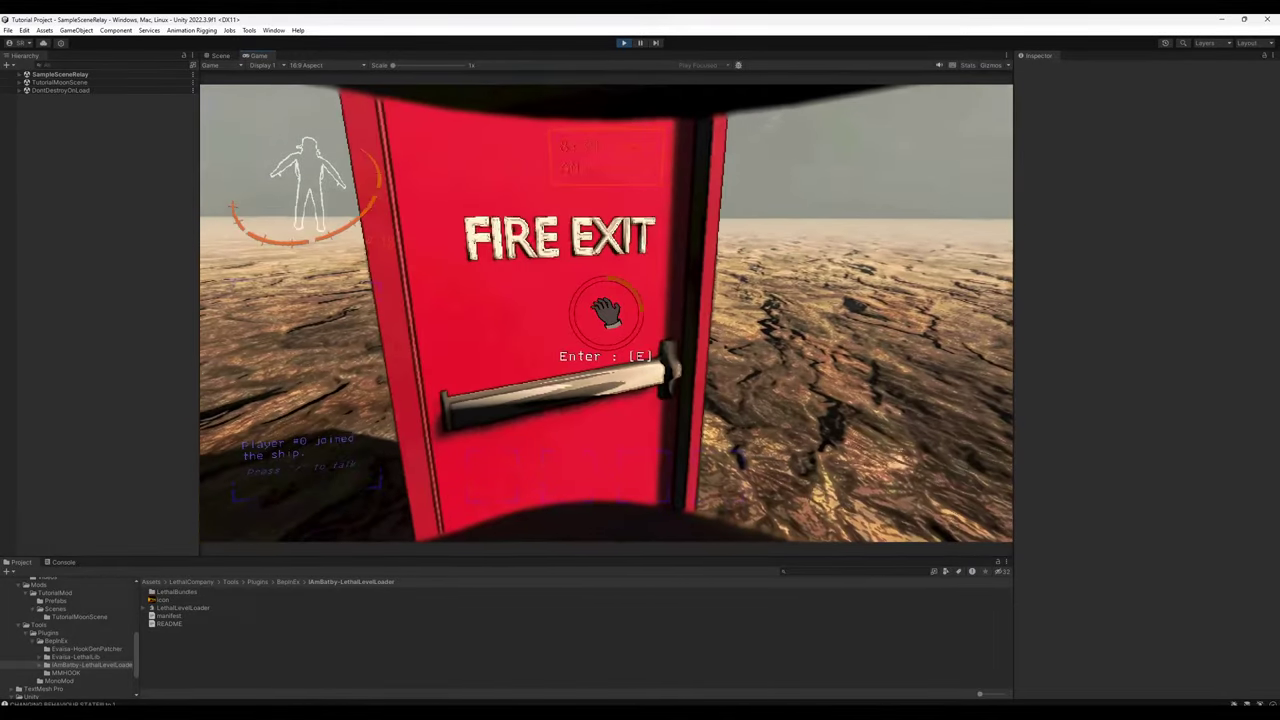
key("e")
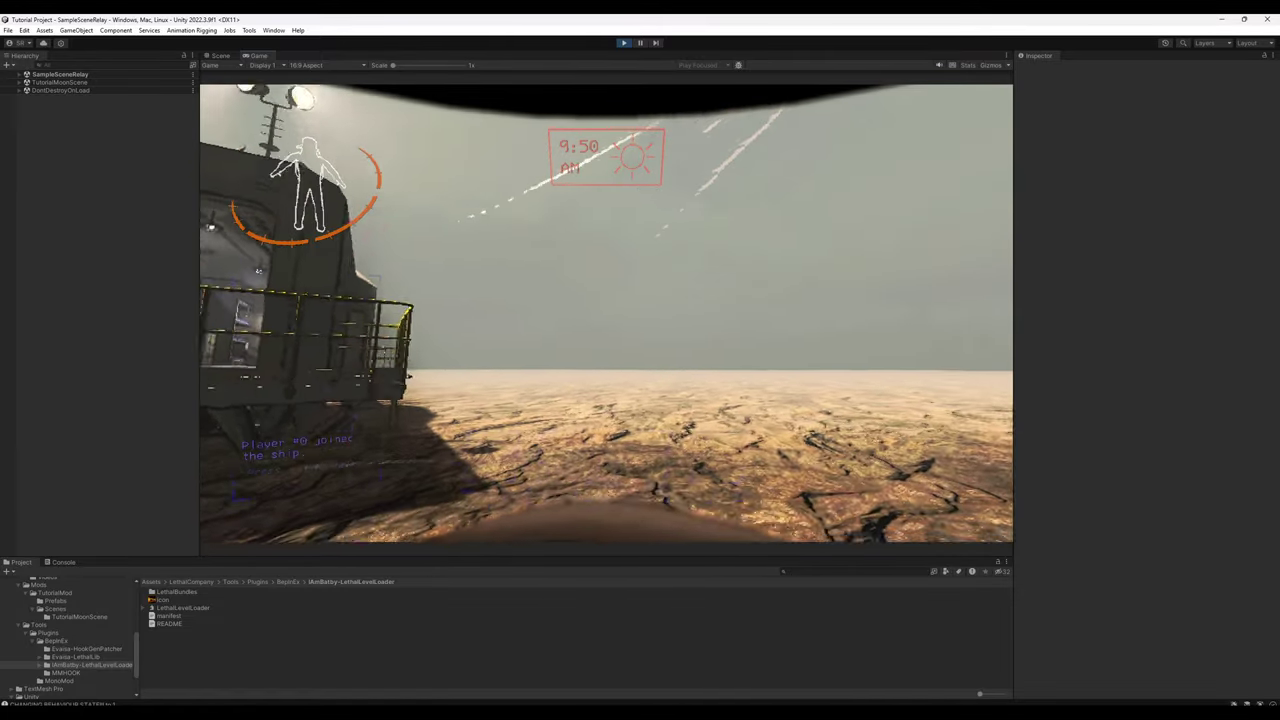
Step: Walk across the open terrain to the round object on the ground and try to interact with it
key("w")
key("w")
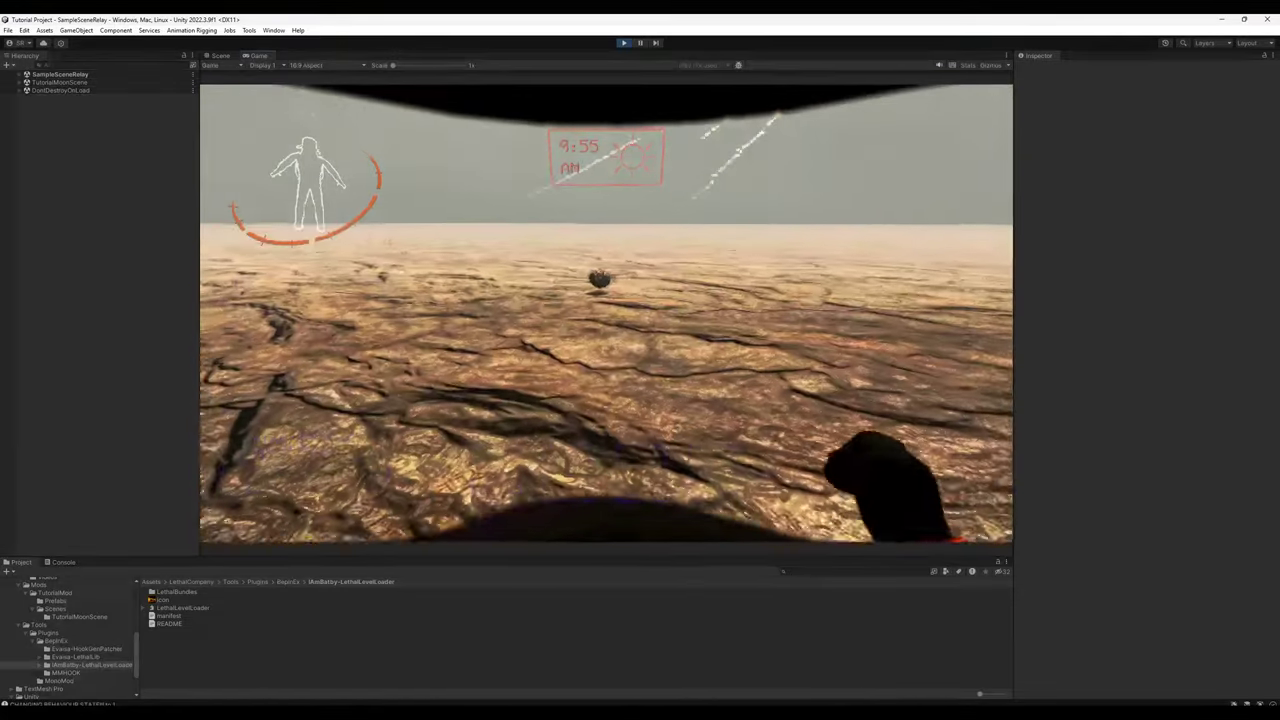
key("e")
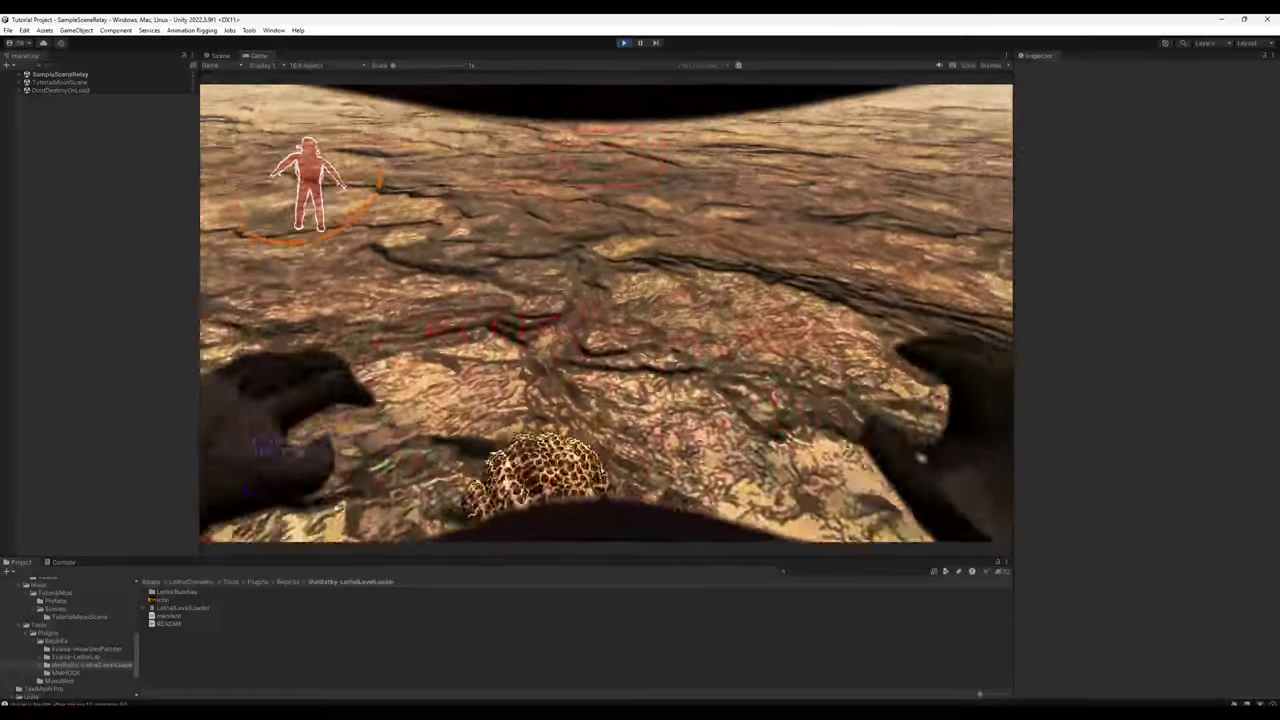
Step: Run away from the round object and return across the terrain to the ladder beside the ship's deck
key("shift+w")
key("s")
key("w")
key("w")
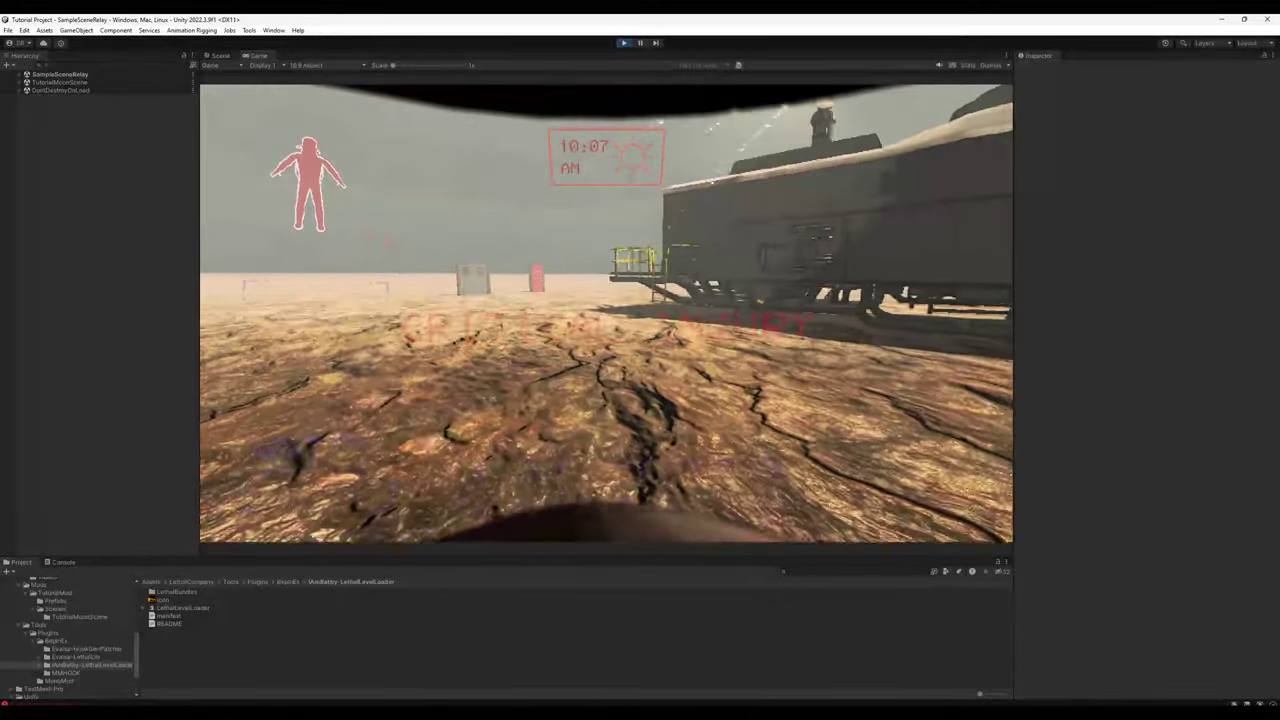
key("w")
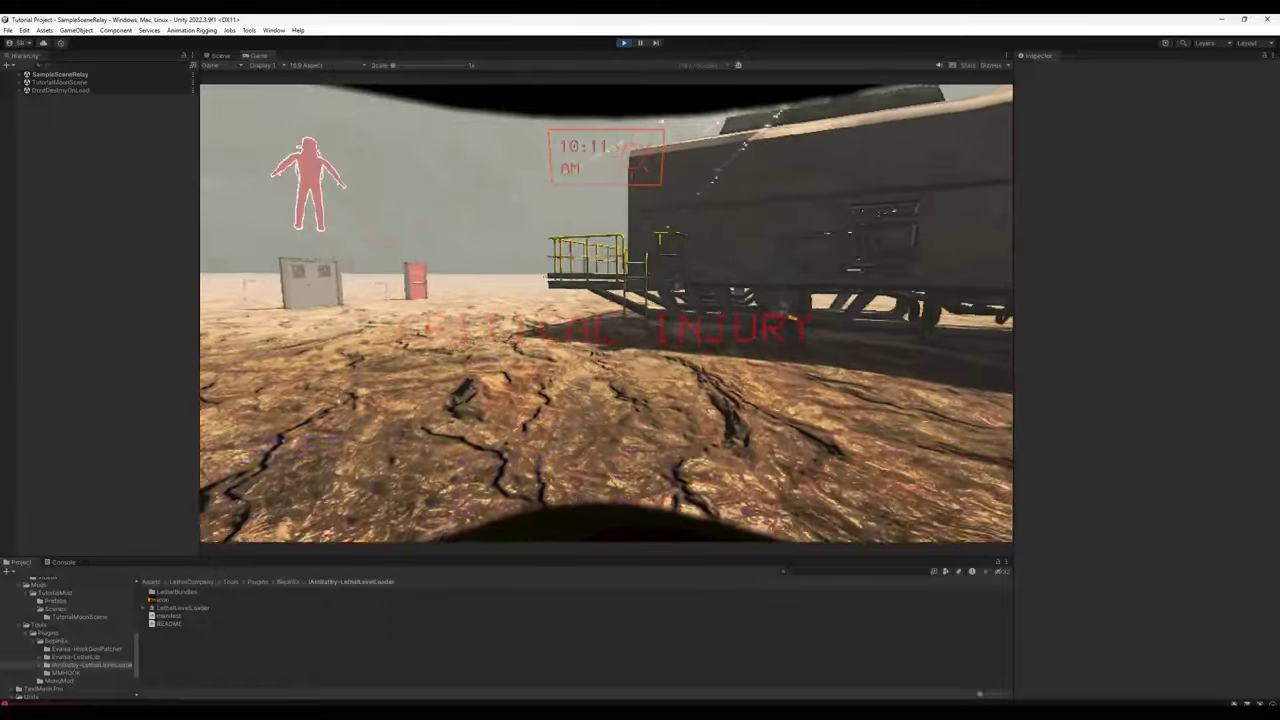
key("w")
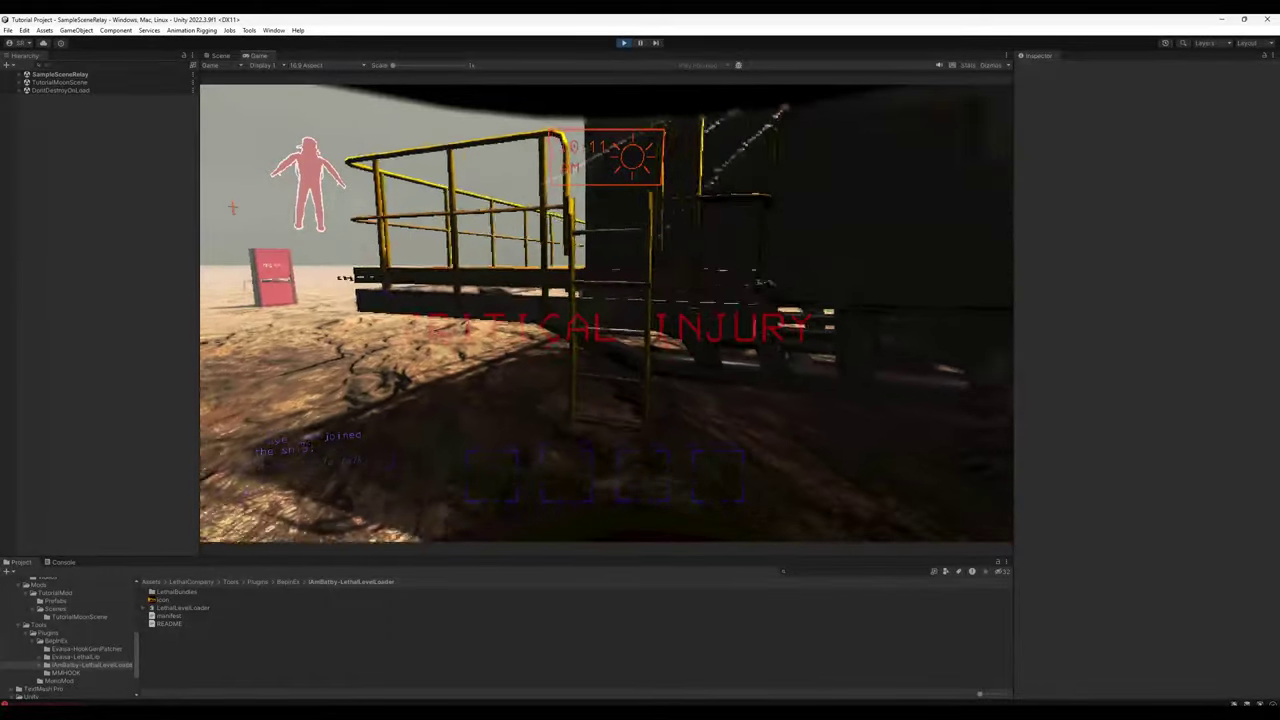
Step: Climb the ladder onto the ship's deck and walk along the railed catwalk
key("e")
key("w")
key("e")
key("w")
key("e")
key("w")
key("w")
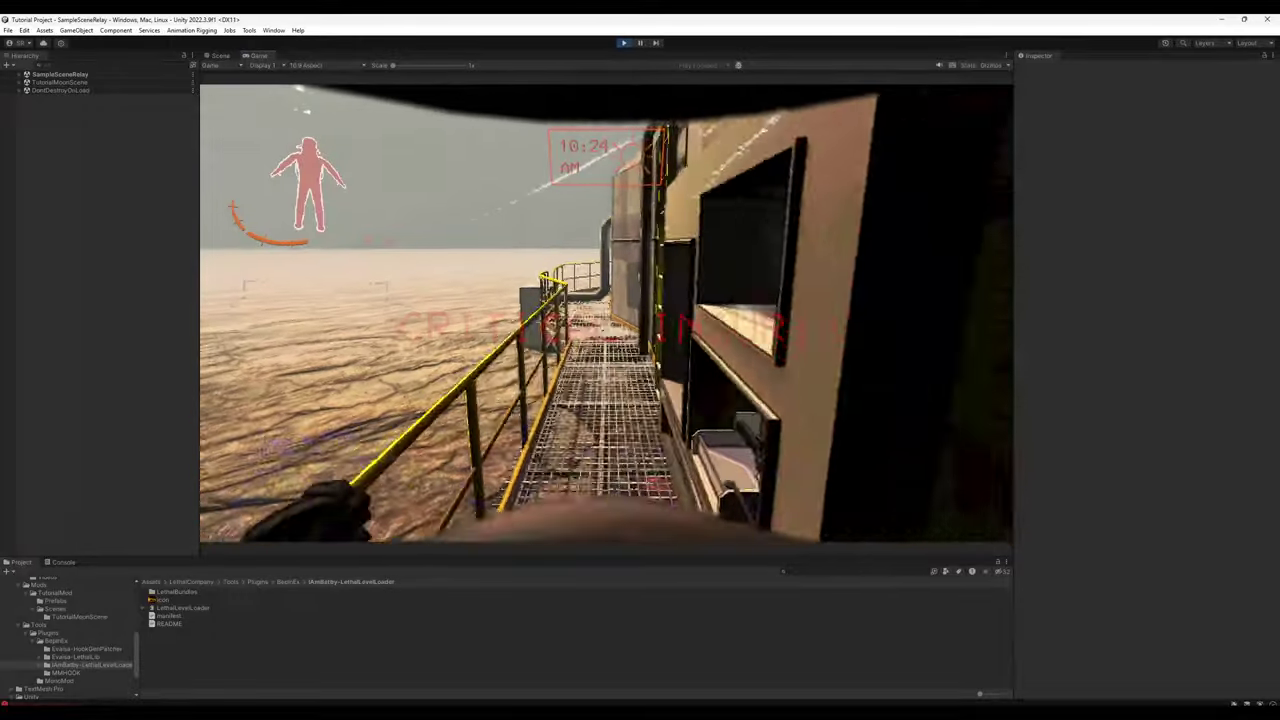
Step: Test the ladder up to the ship's roof and survey the moon's surface and both entrances from the ship
key("e")
key("w")
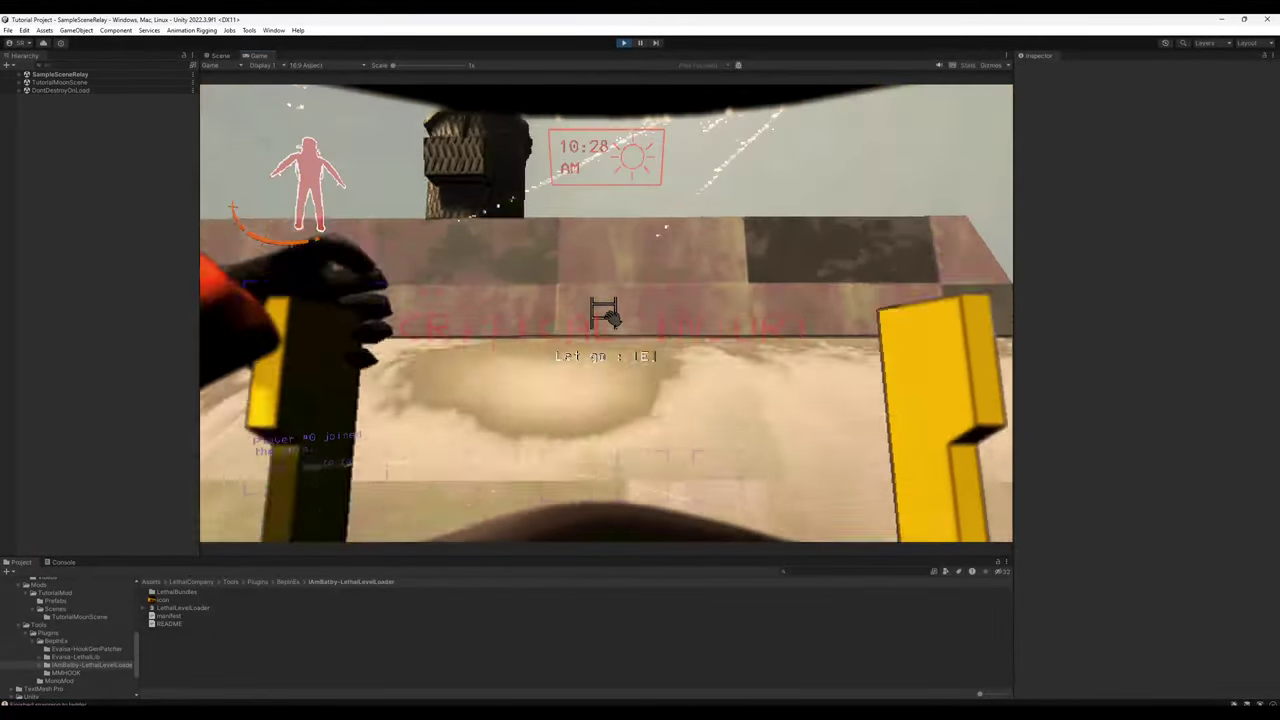
key("w")
key("w")
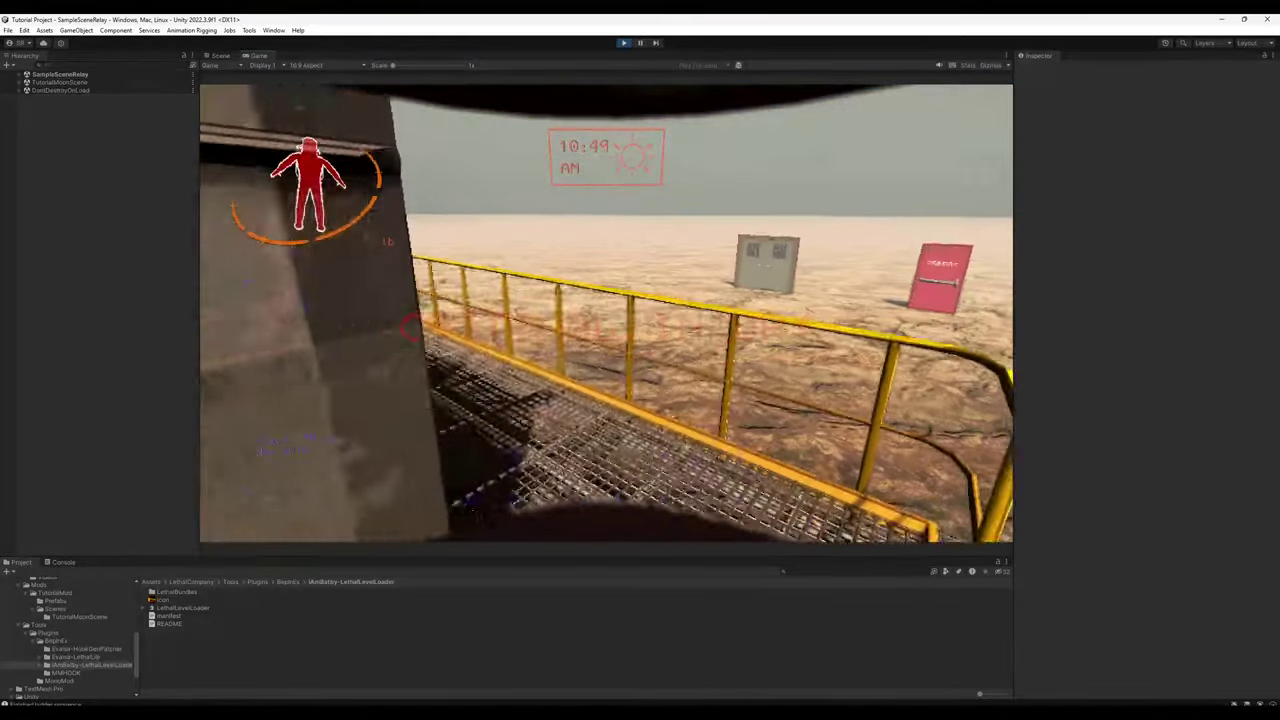
key("w")
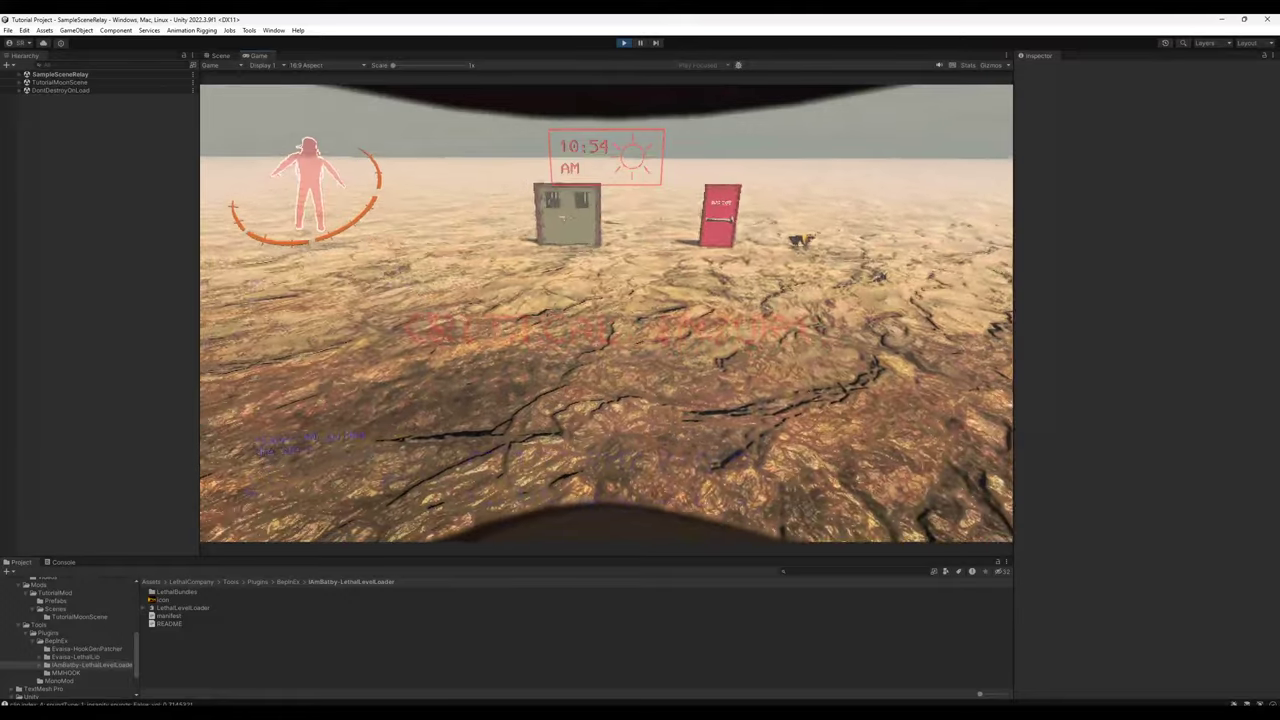
Step: Walk back inside the ship toward the control monitors and stop Play mode
key("w")
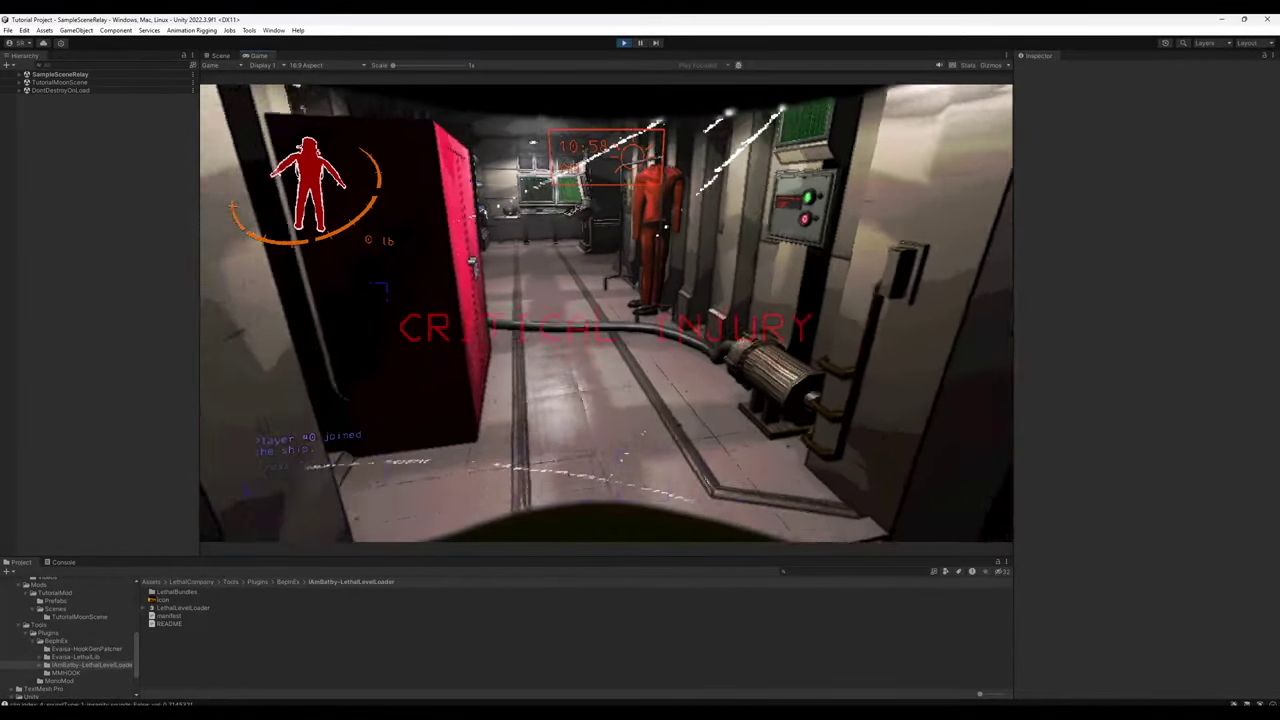
key("w")
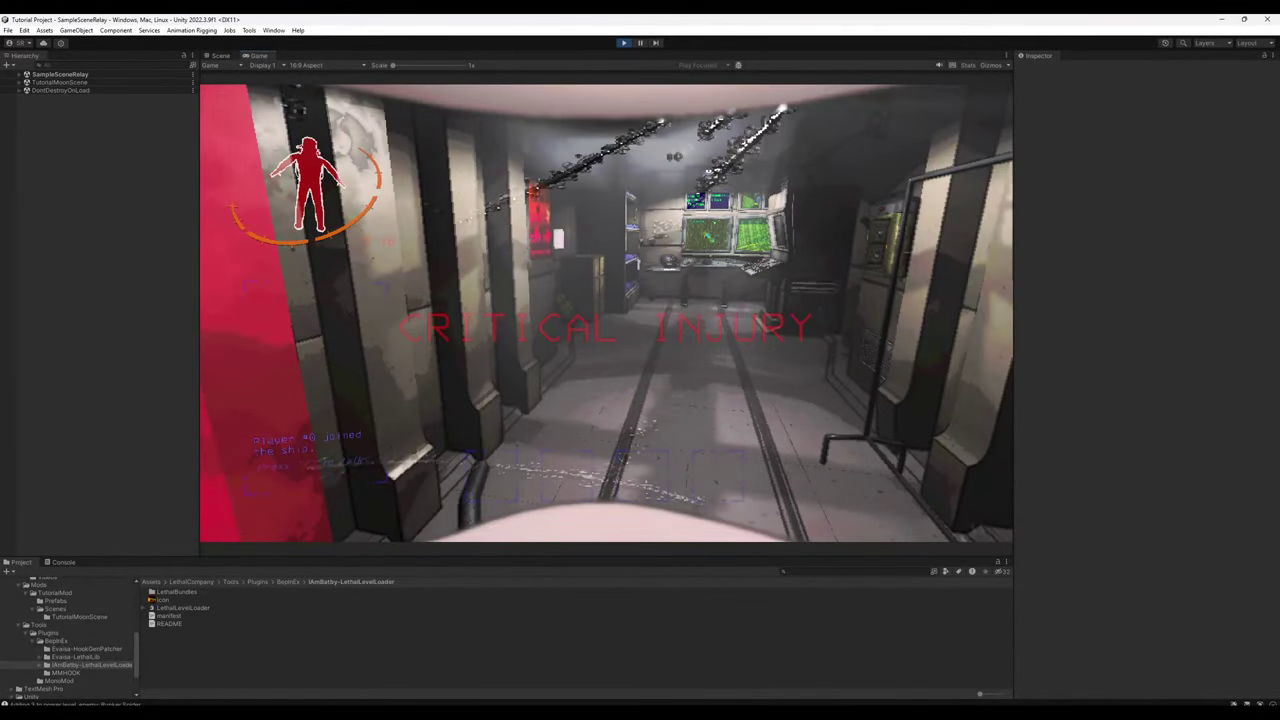
key("w")
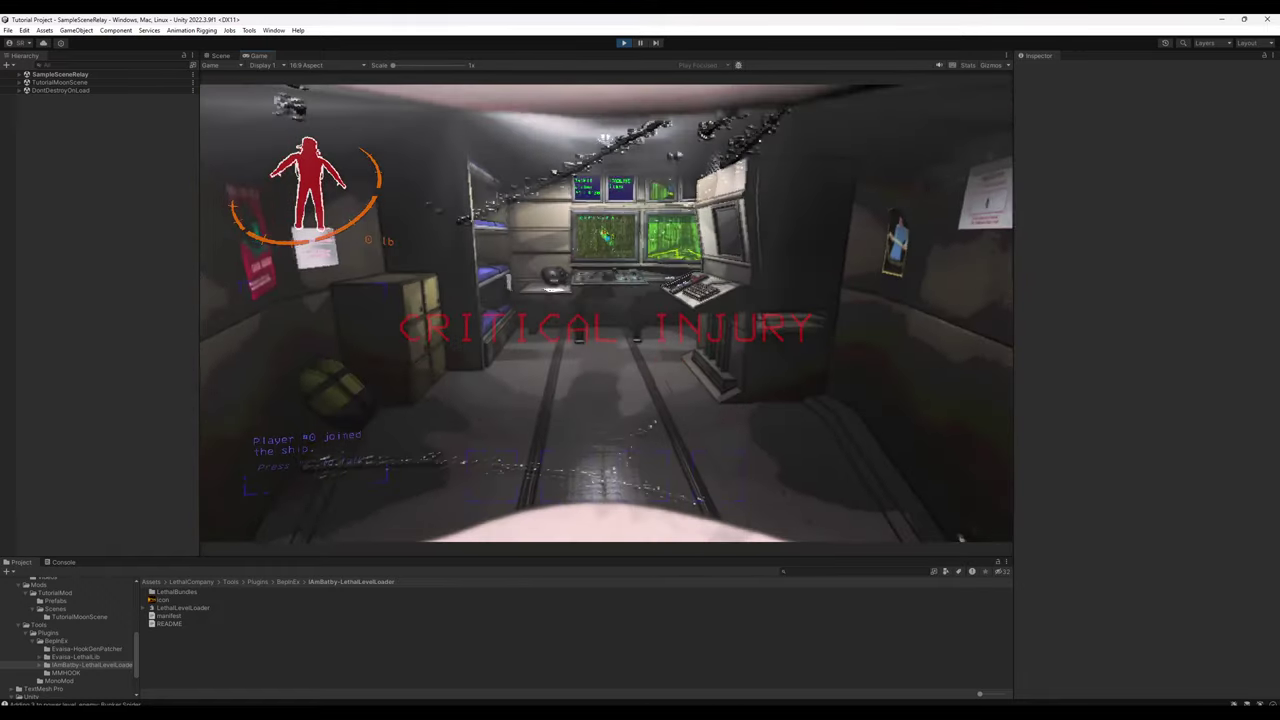
key("w")
key("ctrl+p")
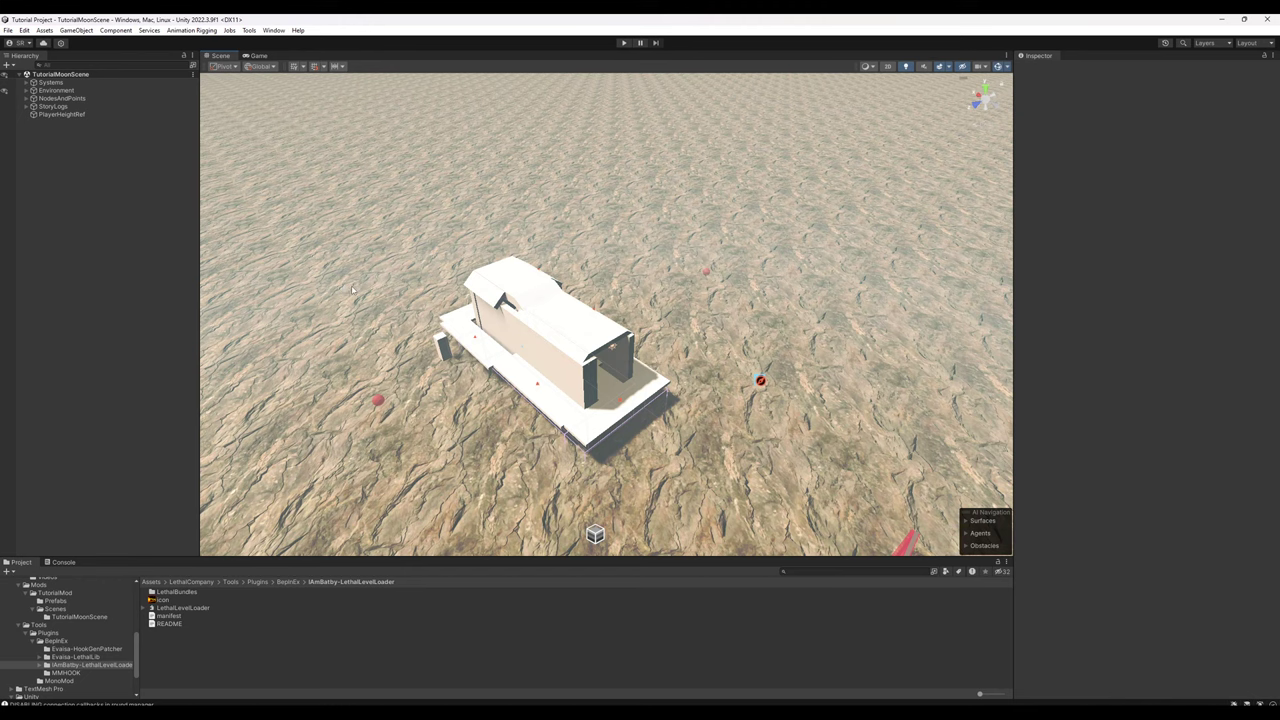
right_click_drag(355, 290, 544, 197)
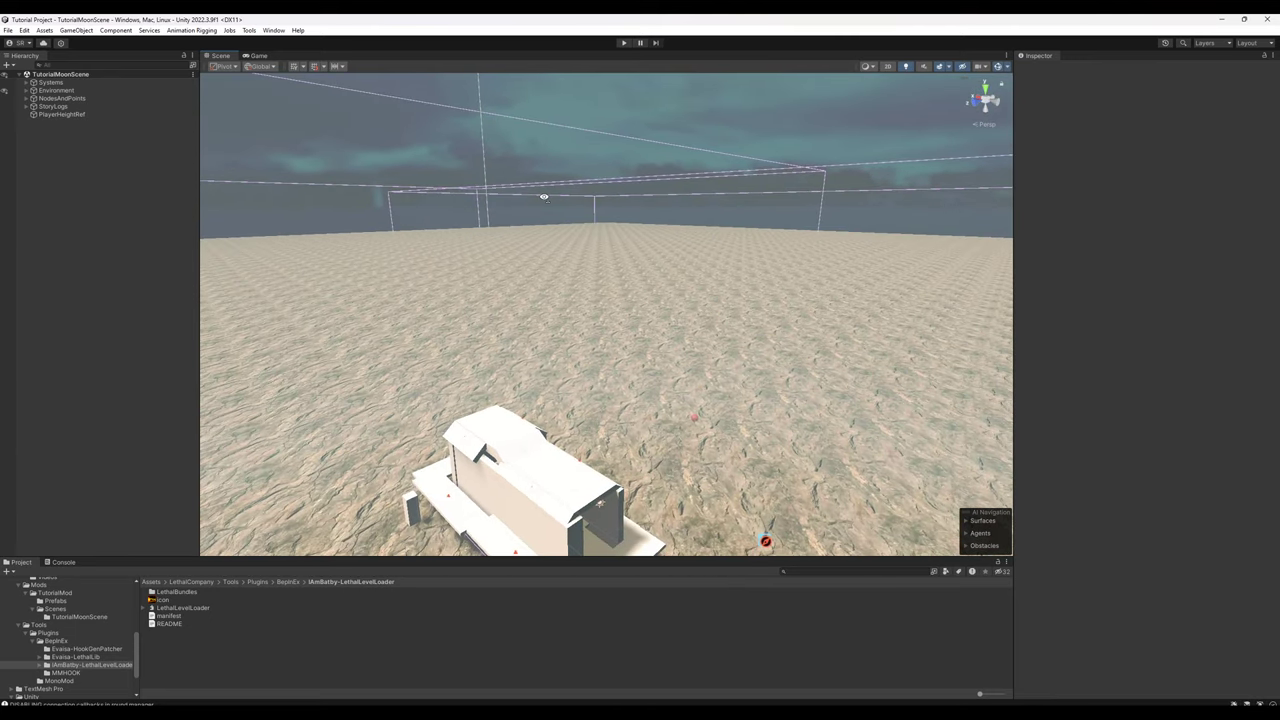
right_click_drag(544, 197, 522, 228)
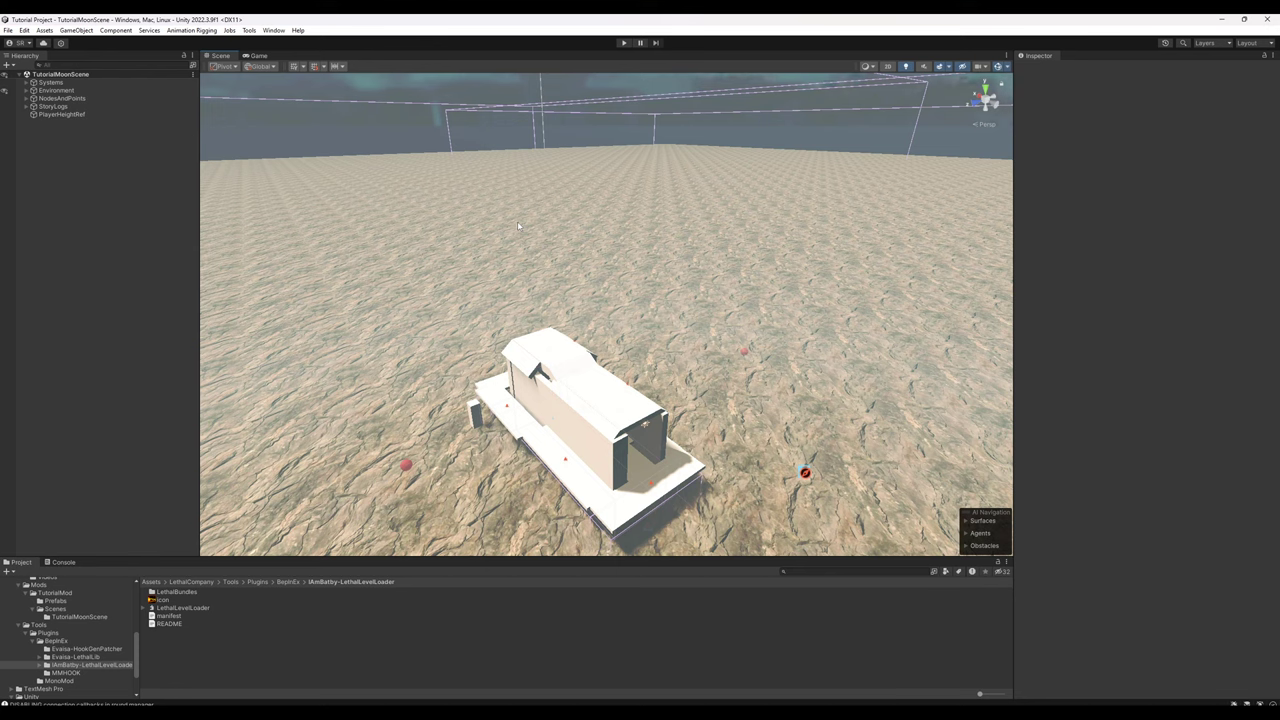
right_click_drag(519, 225, 696, 273)
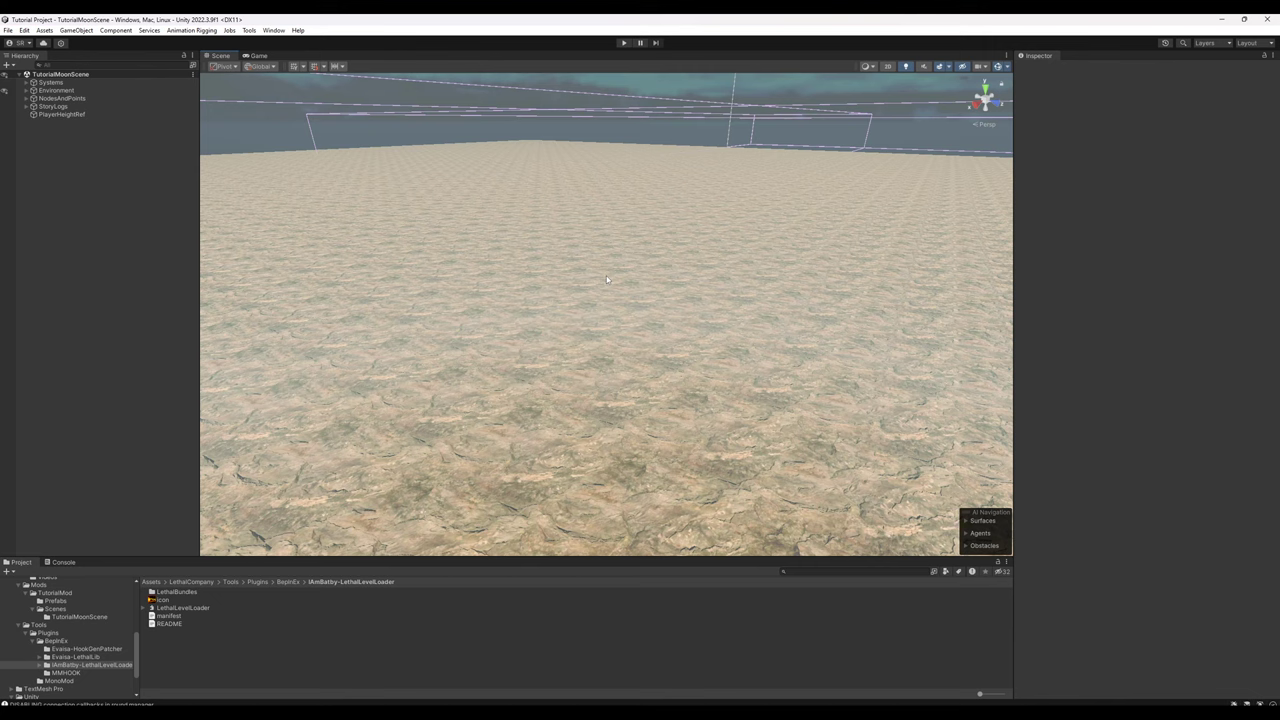
right_click_drag(564, 288, 667, 251)
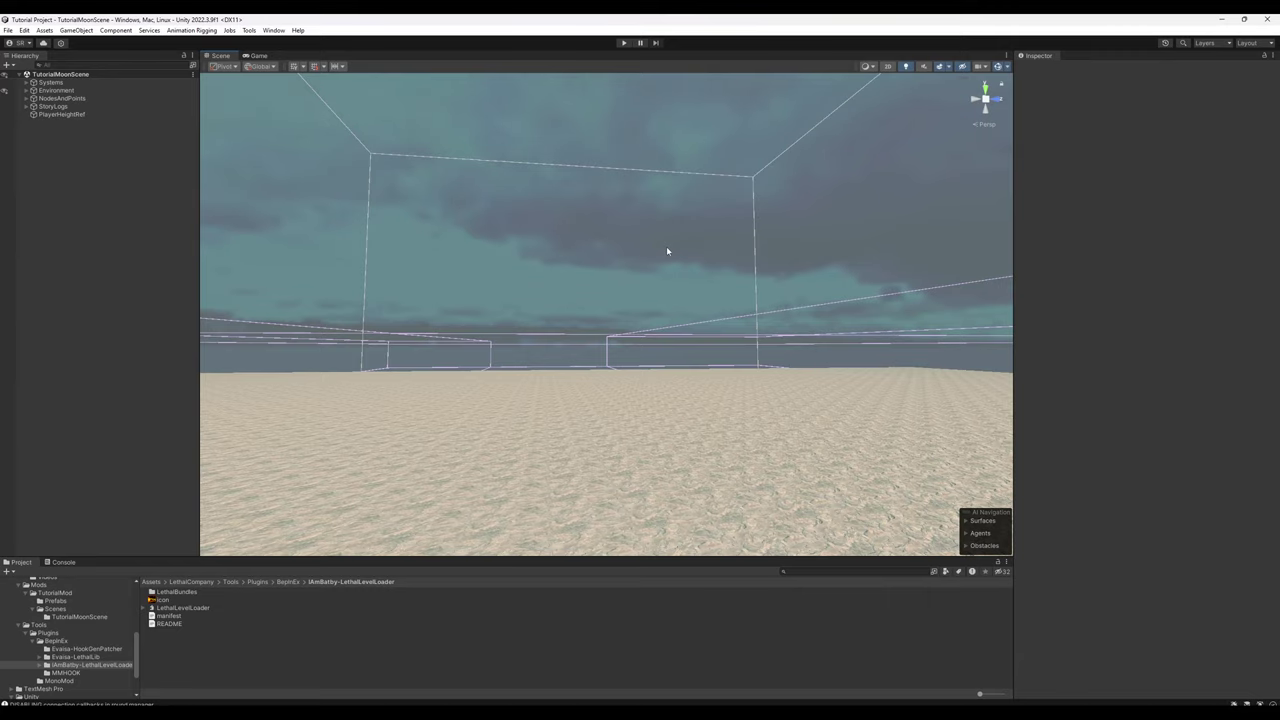